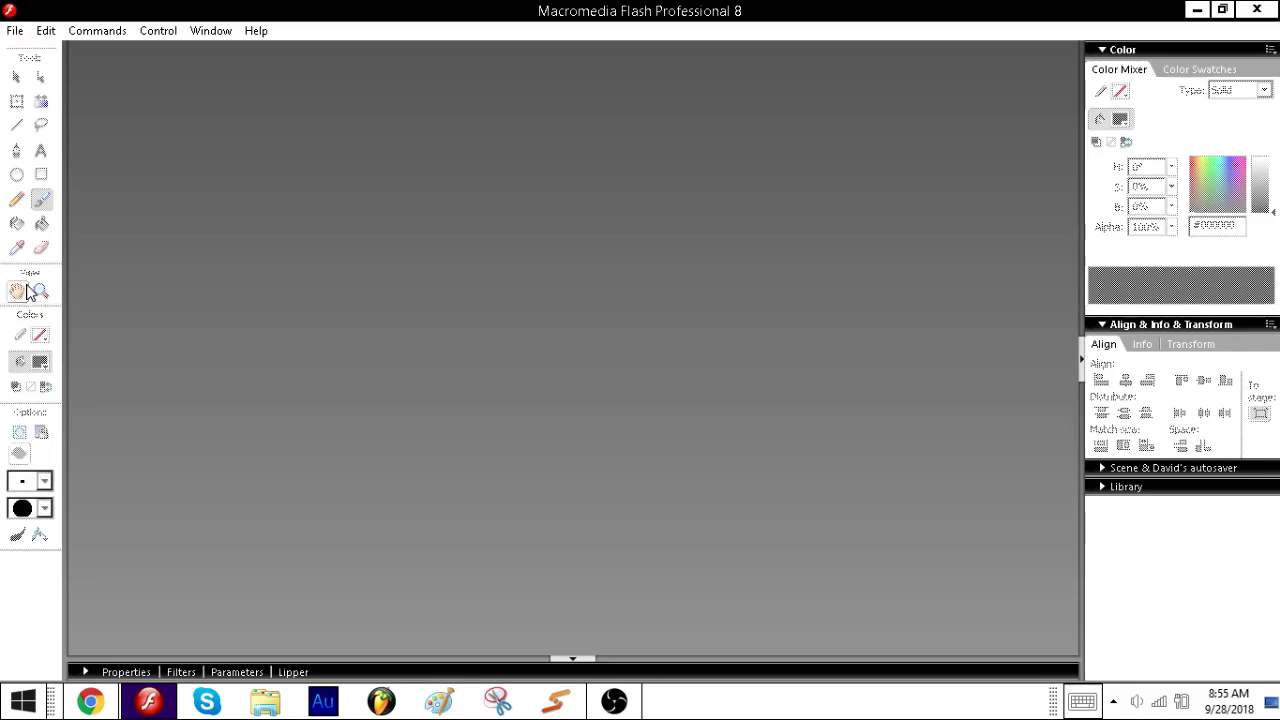
{"action": "left_click", "coordinate": [613, 703]}
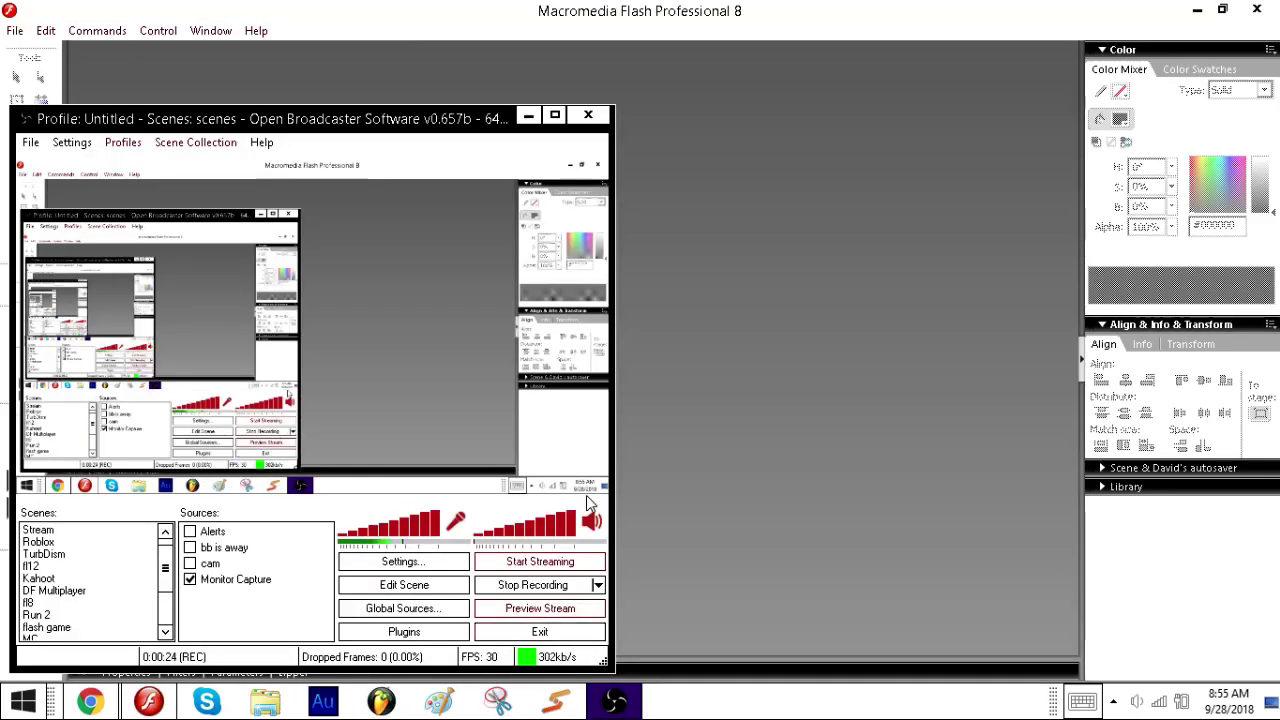
{"action": "left_click", "coordinate": [665, 185]}
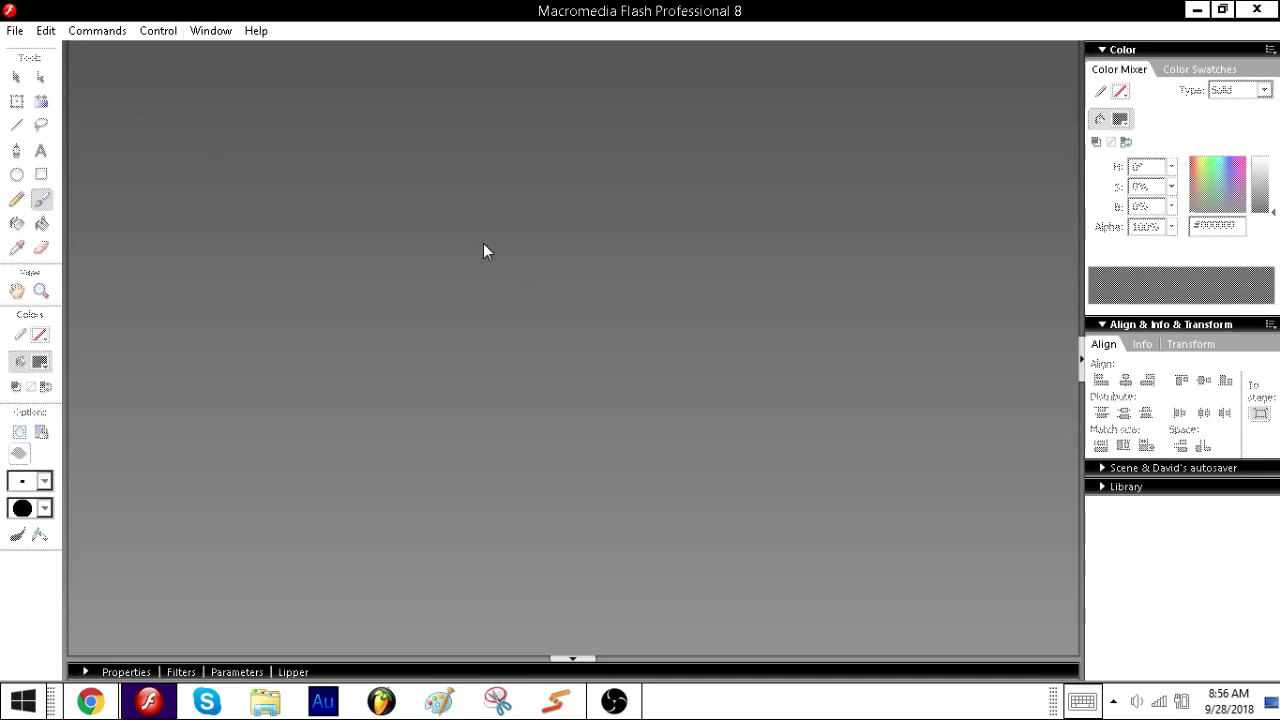
- Create a new blank Flash Document
{"action": "left_click", "coordinate": [16, 31]}
{"action": "left_click", "coordinate": [25, 56]}
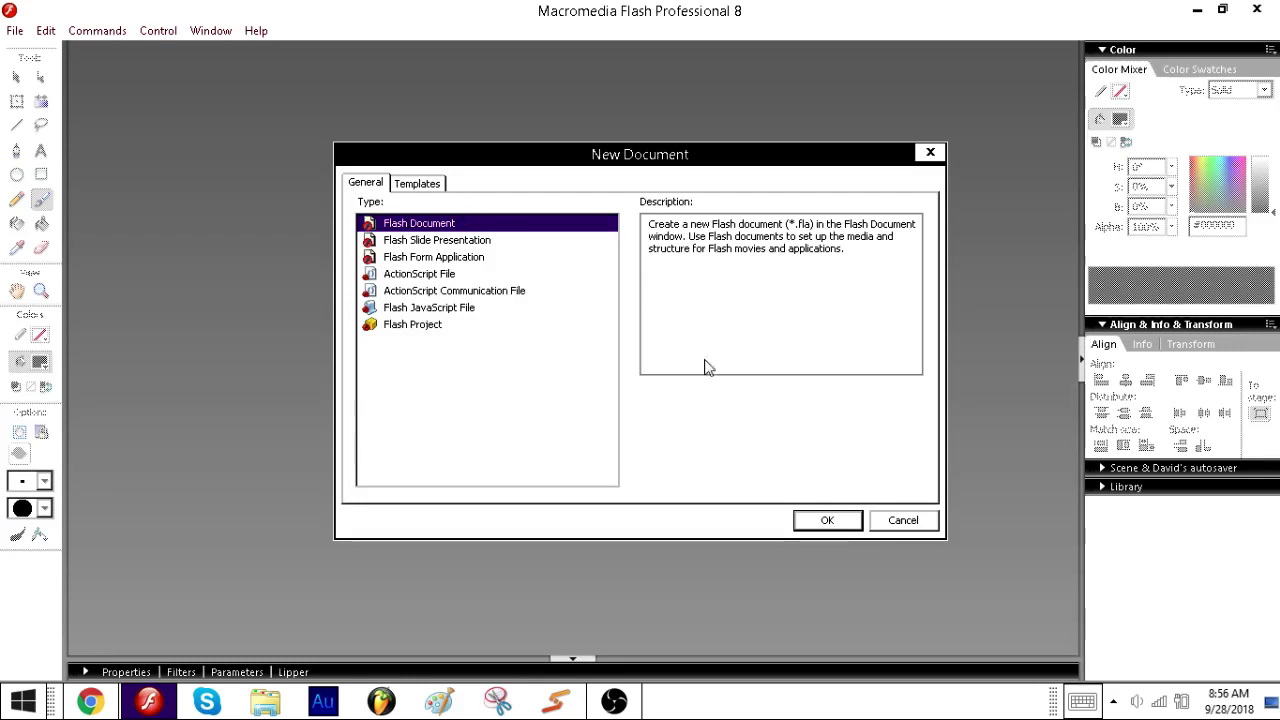
{"action": "left_click", "coordinate": [826, 522]}
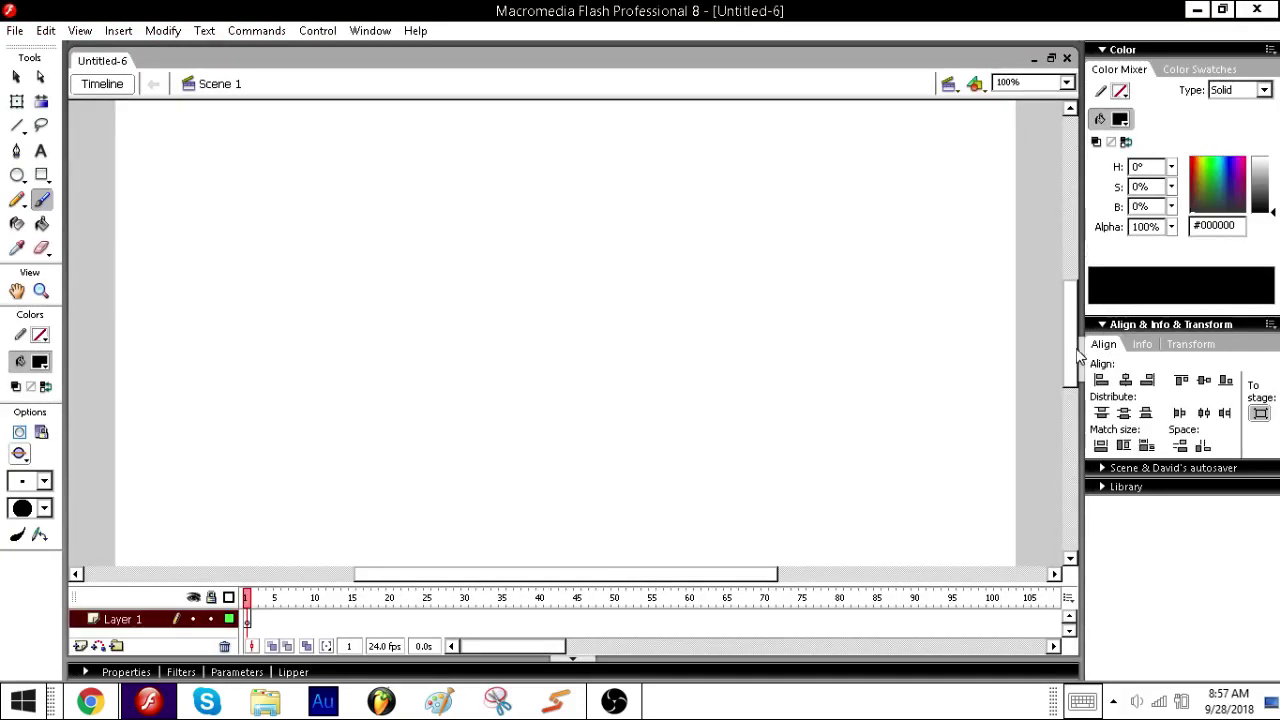
- Examine the document's size, background and frame rate settings
{"action": "left_click", "coordinate": [145, 674]}
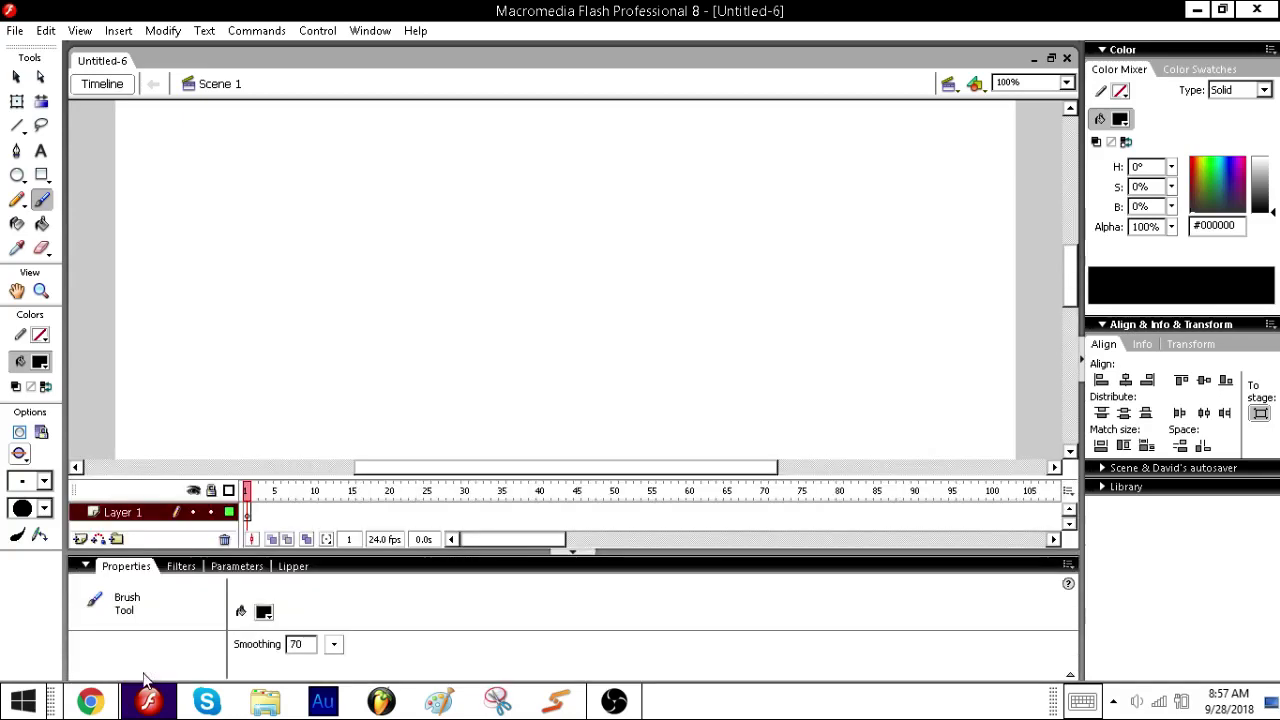
{"action": "left_click", "coordinate": [16, 77]}
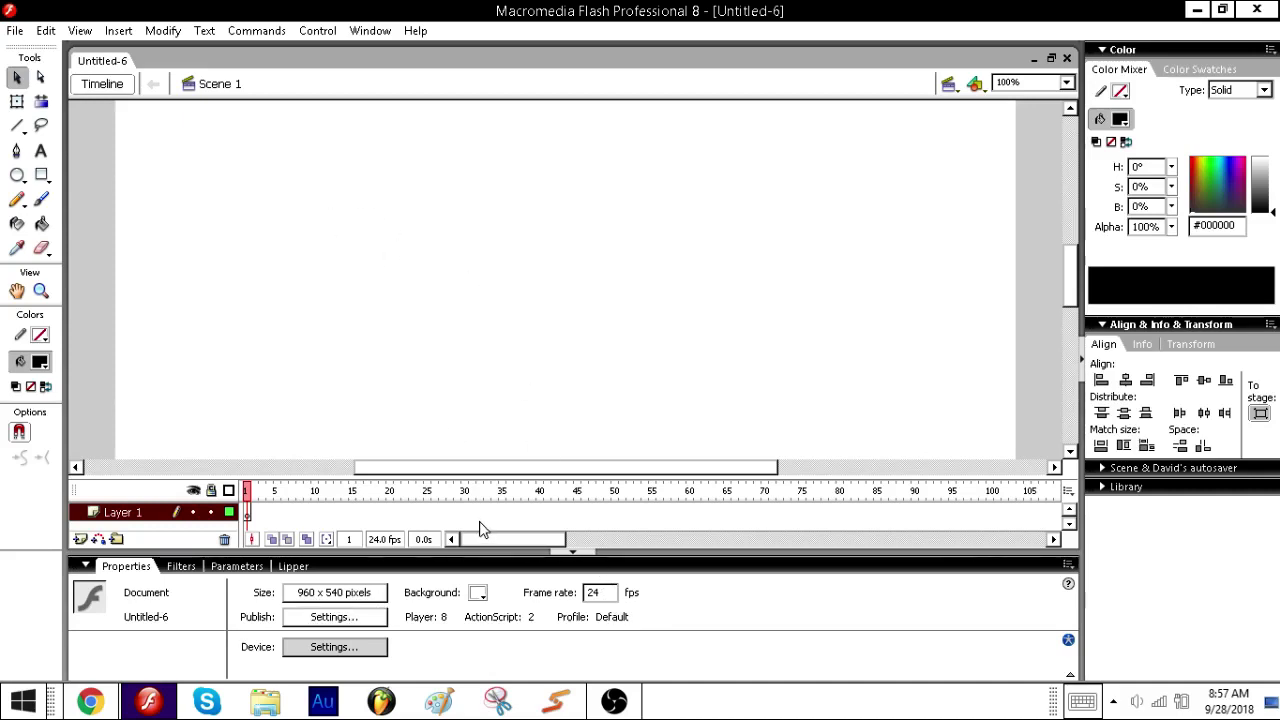
{"action": "left_click", "coordinate": [88, 568]}
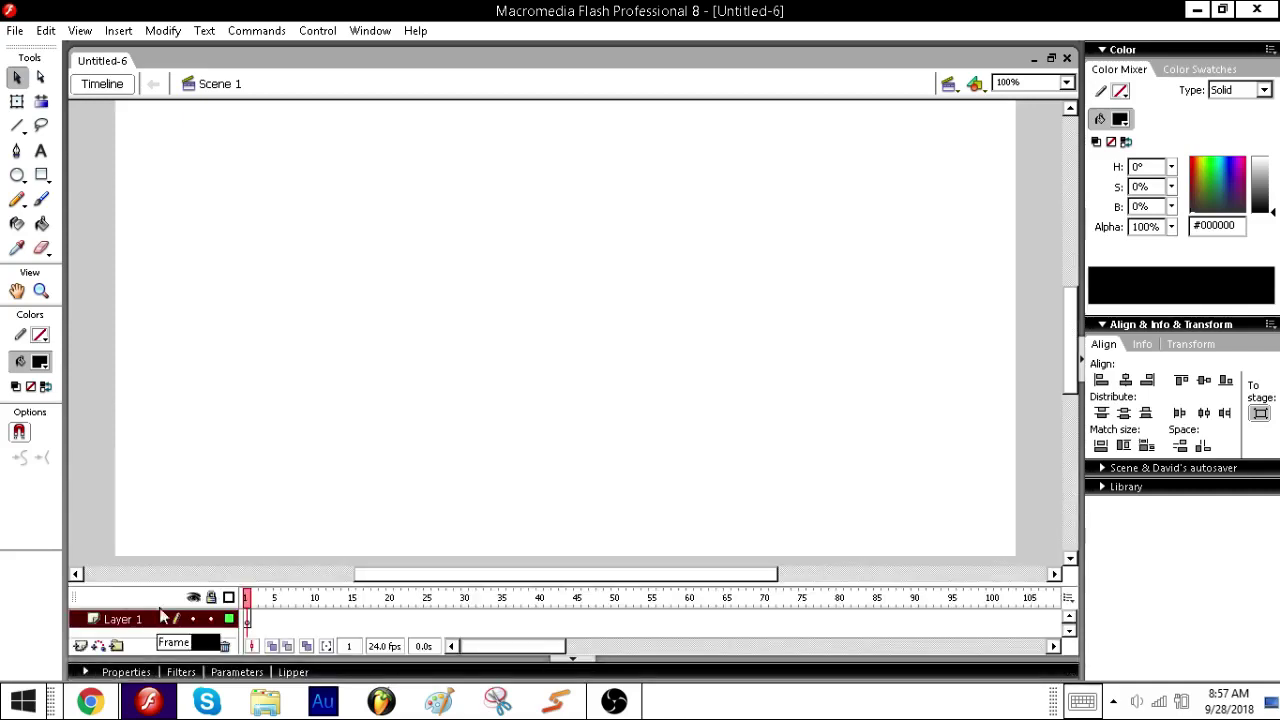
{"action": "left_click_drag", "start_coordinate": [1071, 360], "coordinate": [1071, 405]}
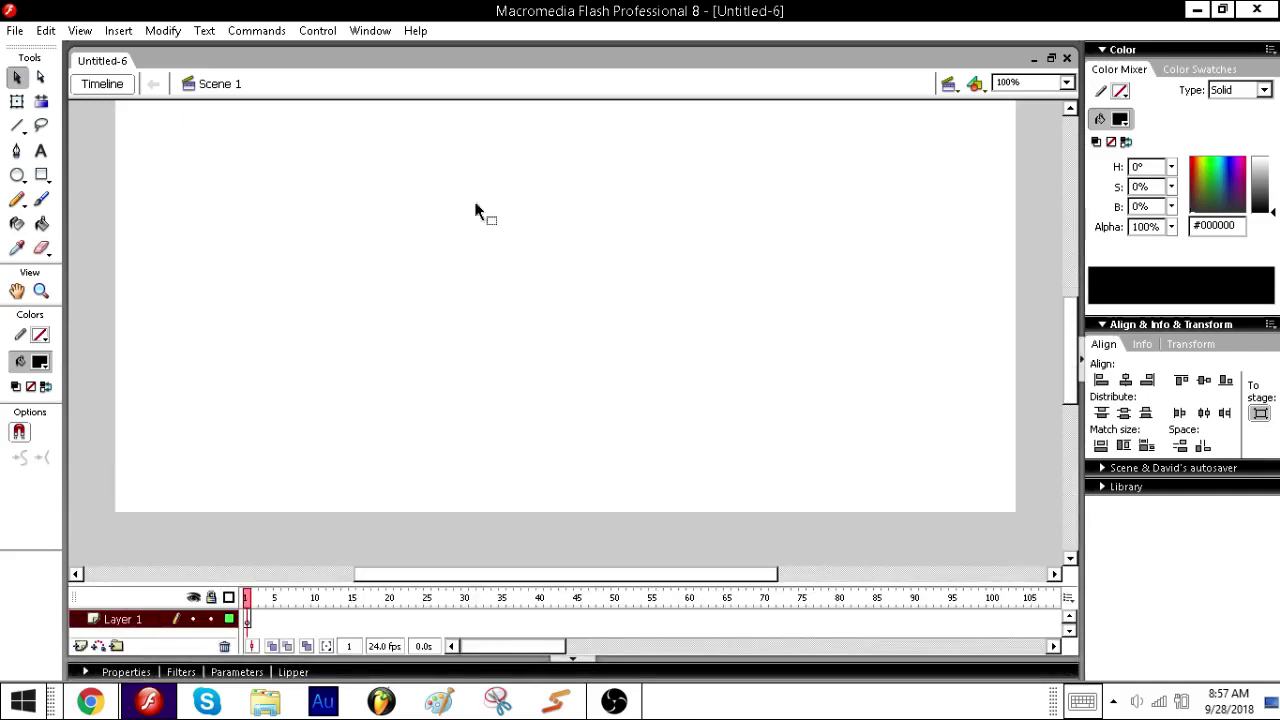
- Brush a large black stick figure with a round head, outstretched arms, body and two legs right of the stage's centre
{"action": "left_click", "coordinate": [41, 200]}
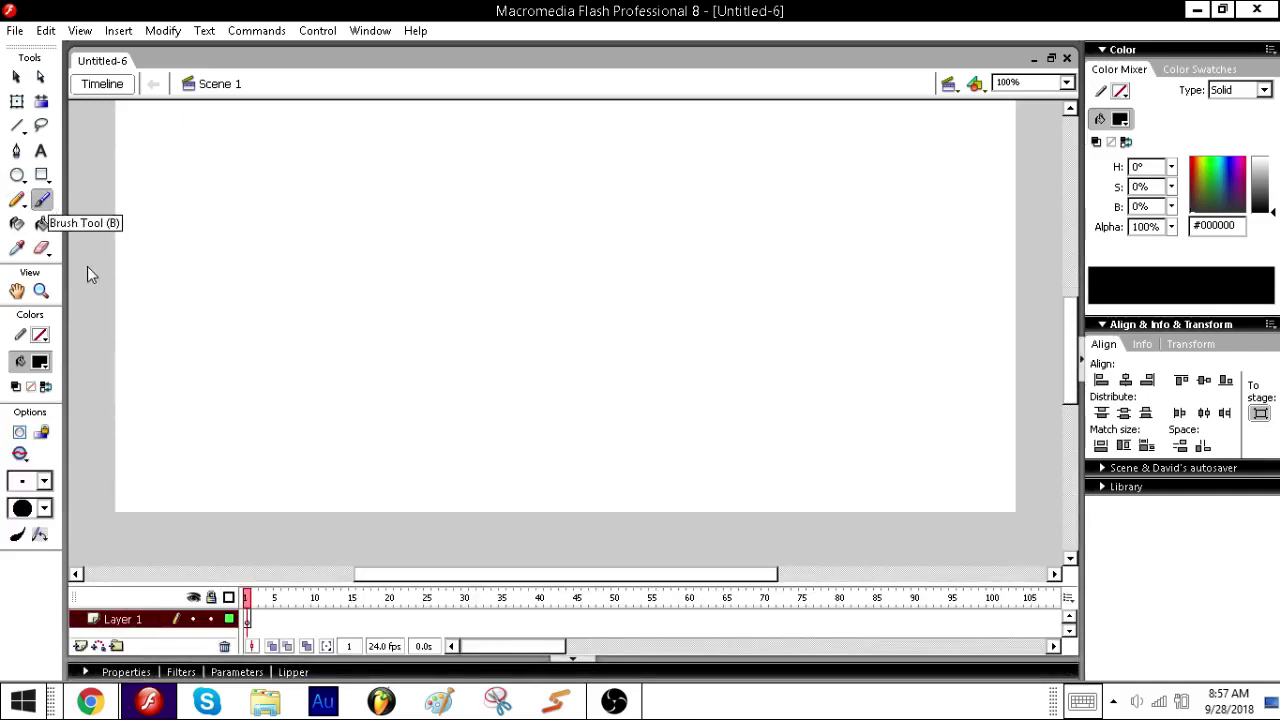
{"action": "mouse_move", "coordinate": [1074, 366]}
{"action": "left_mouse_down"}
{"action": "mouse_move", "coordinate": [1073, 334]}
{"action": "mouse_move", "coordinate": [1074, 347]}
{"action": "left_mouse_up"}
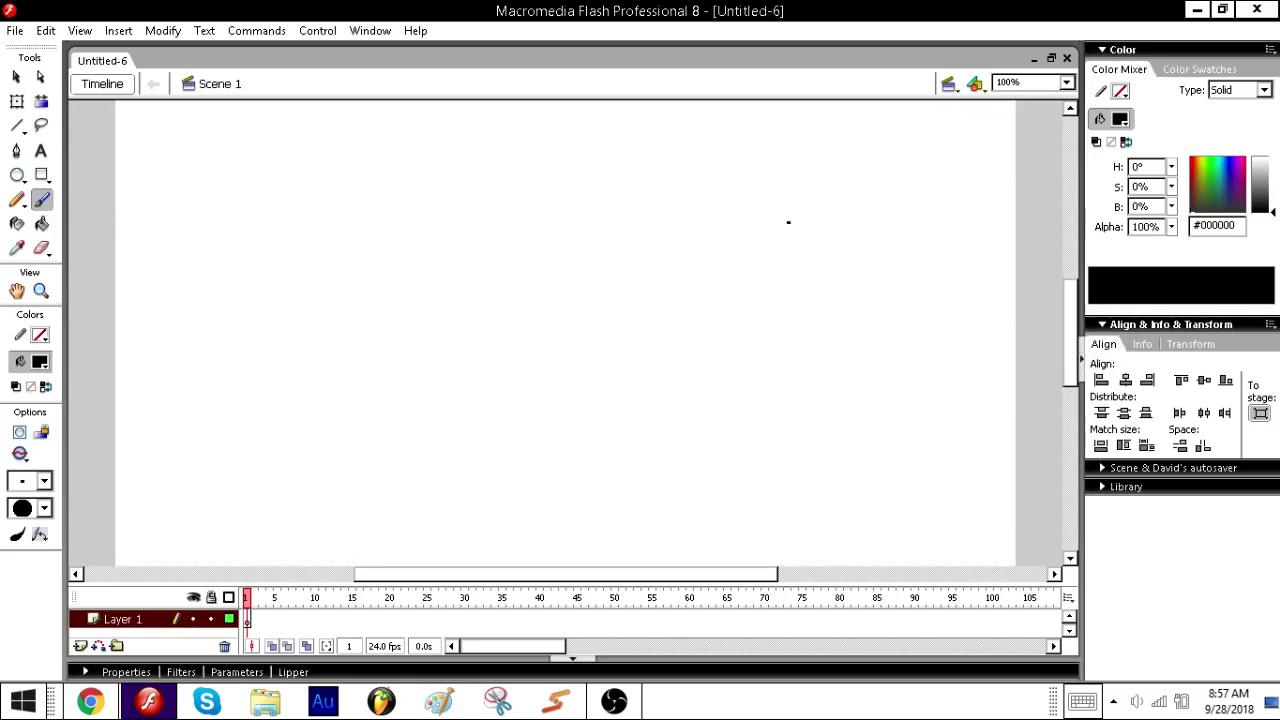
{"action": "mouse_move", "coordinate": [776, 213]}
{"action": "left_mouse_down"}
{"action": "mouse_move", "coordinate": [695, 304]}
{"action": "mouse_move", "coordinate": [804, 329]}
{"action": "mouse_move", "coordinate": [798, 220]}
{"action": "left_mouse_up"}
{"action": "left_click_drag", "start_coordinate": [680, 328], "coordinate": [616, 325]}
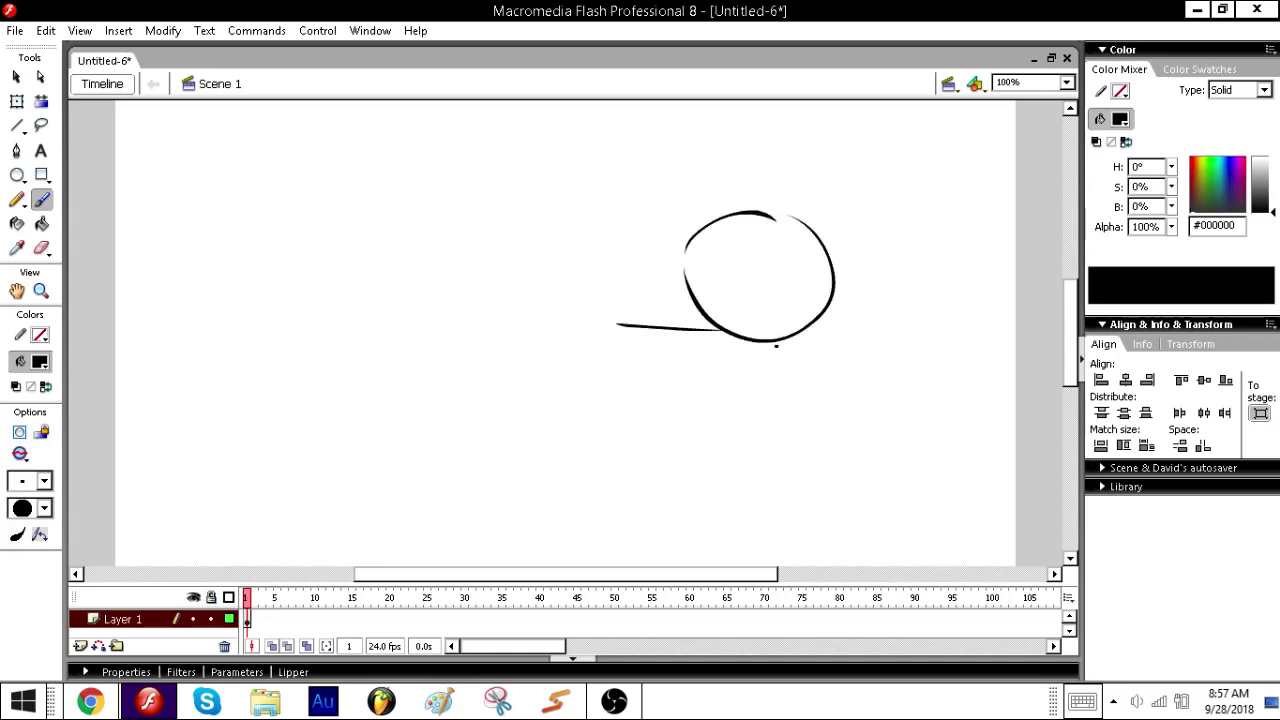
{"action": "left_click_drag", "start_coordinate": [766, 341], "coordinate": [876, 336]}
{"action": "mouse_move", "coordinate": [764, 344]}
{"action": "left_mouse_down"}
{"action": "mouse_move", "coordinate": [731, 471]}
{"action": "mouse_move", "coordinate": [648, 473]}
{"action": "left_mouse_up"}
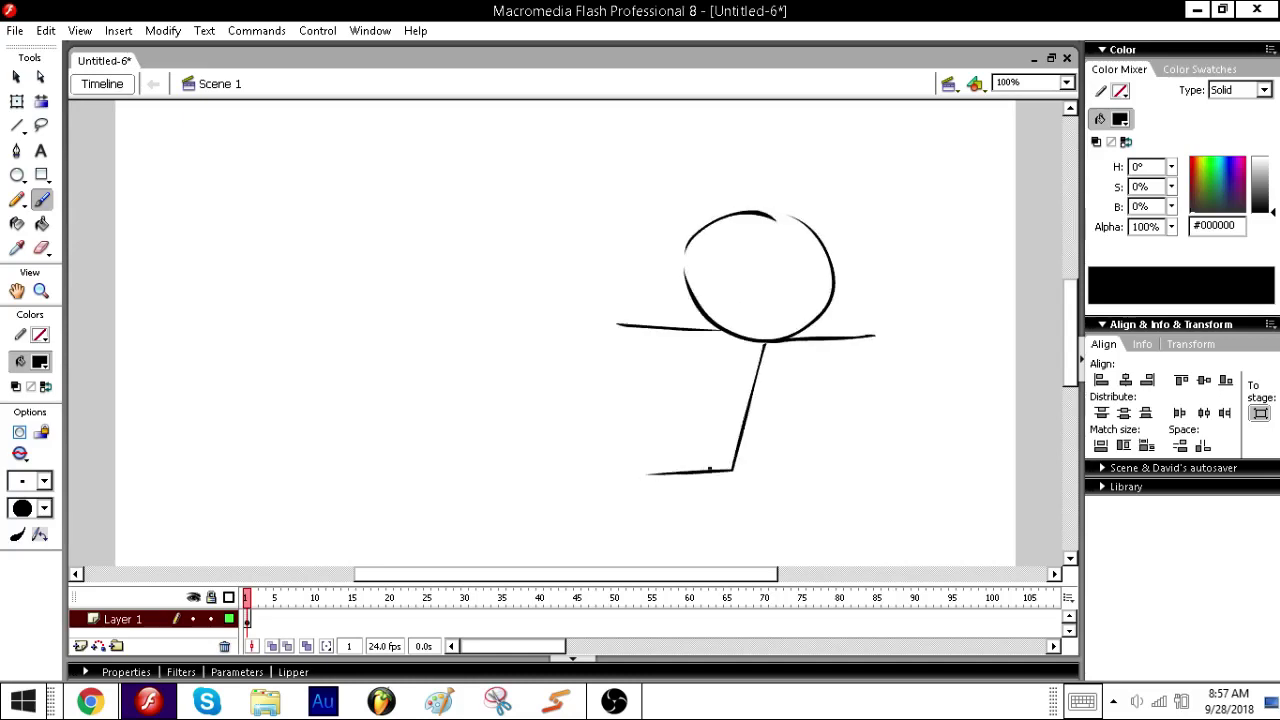
{"action": "left_click_drag", "start_coordinate": [738, 475], "coordinate": [815, 531]}
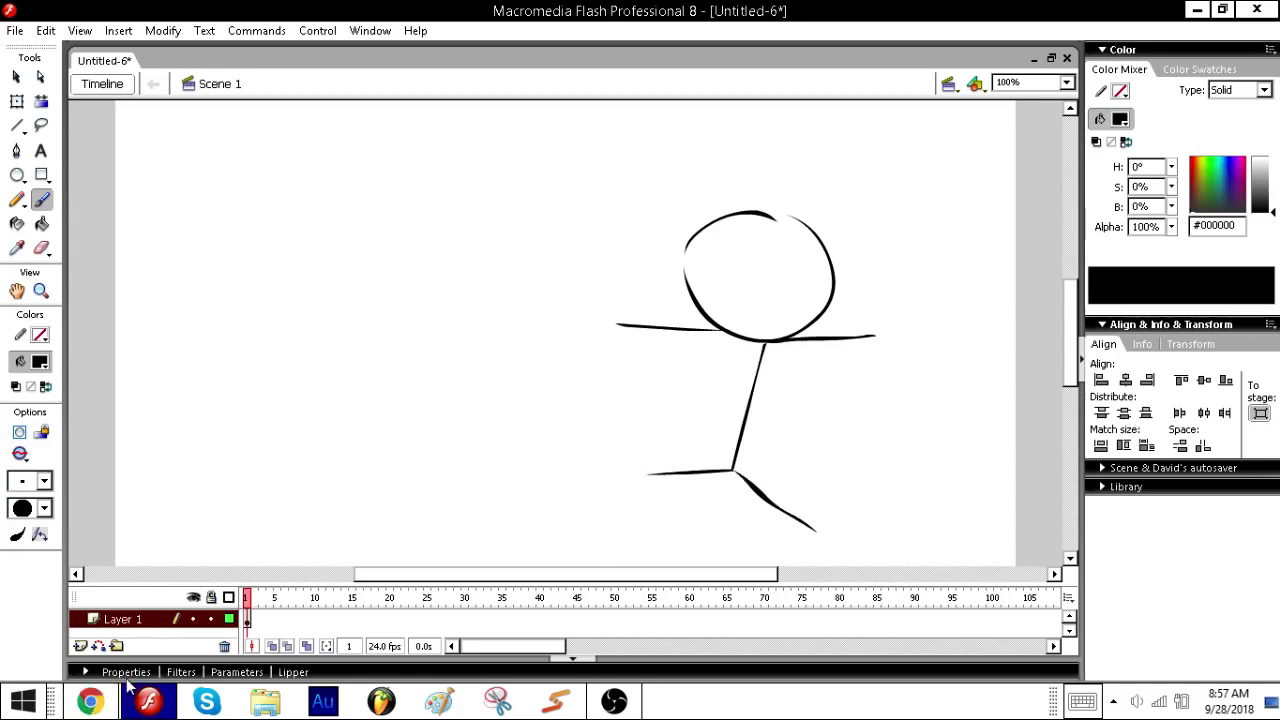
- Set the Brush tool's smoothing to 4
{"action": "left_click", "coordinate": [300, 645]}
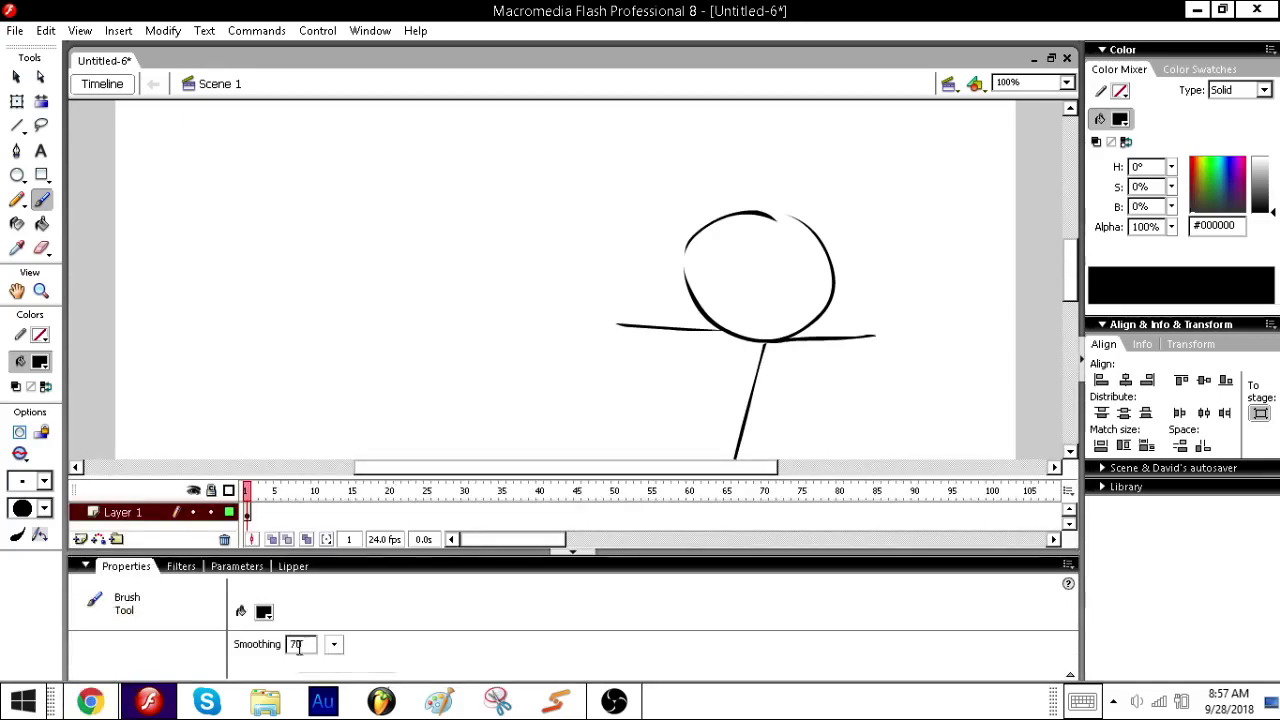
{"action": "type", "text": "4"}
{"action": "key", "text": "Return"}
{"action": "left_click", "coordinate": [86, 566]}
- Brush a smaller stick figure with head, body, arms and legs below the large figure's right-hand arm
{"action": "mouse_move", "coordinate": [857, 356]}
{"action": "left_mouse_down"}
{"action": "mouse_move", "coordinate": [815, 425]}
{"action": "mouse_move", "coordinate": [880, 356]}
{"action": "left_mouse_up"}
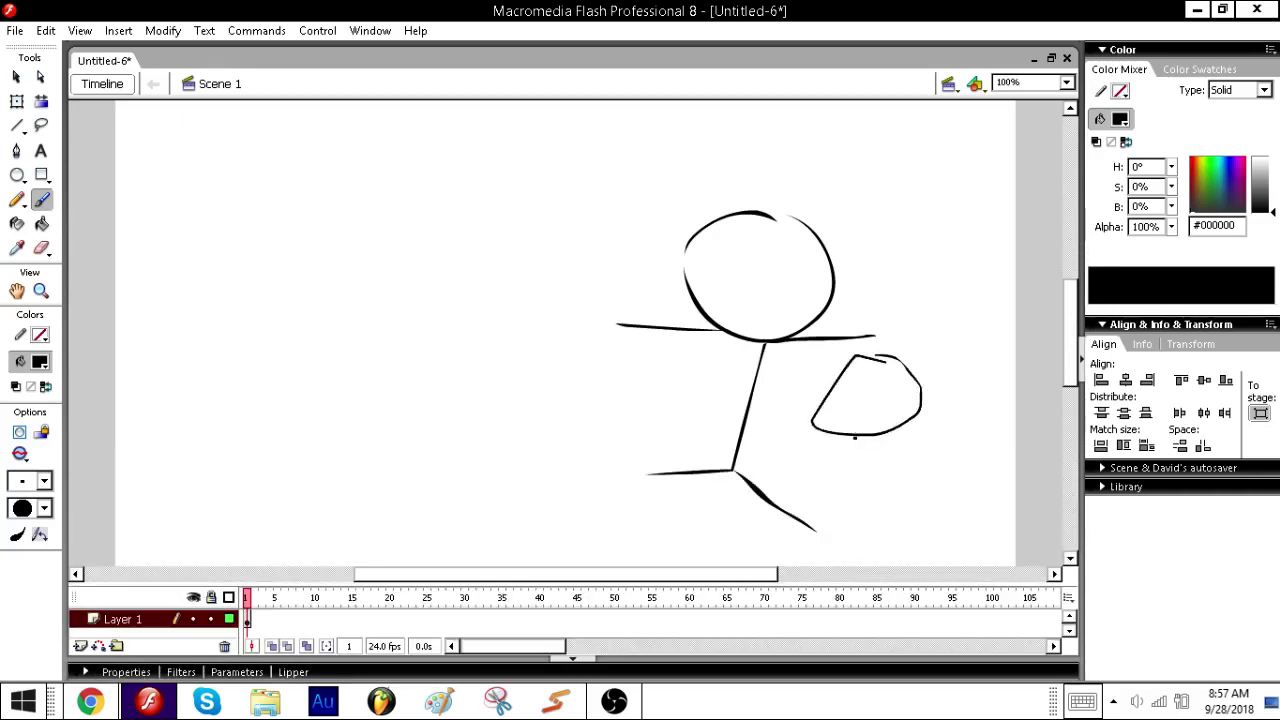
{"action": "mouse_move", "coordinate": [855, 438]}
{"action": "left_mouse_down"}
{"action": "mouse_move", "coordinate": [876, 488]}
{"action": "mouse_move", "coordinate": [893, 488]}
{"action": "mouse_move", "coordinate": [880, 446]}
{"action": "left_mouse_up"}
{"action": "mouse_move", "coordinate": [880, 494]}
{"action": "left_mouse_down"}
{"action": "mouse_move", "coordinate": [880, 526]}
{"action": "mouse_move", "coordinate": [932, 515]}
{"action": "left_mouse_up"}
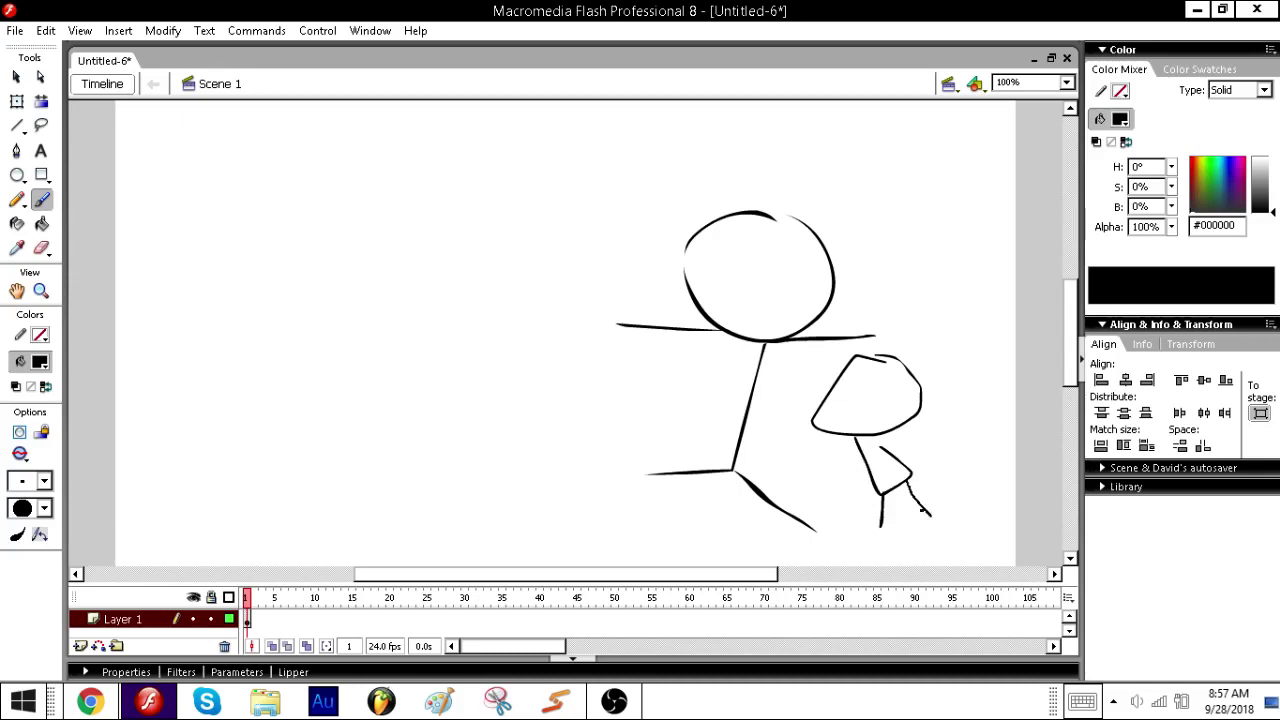
{"action": "left_click_drag", "start_coordinate": [852, 455], "coordinate": [846, 496]}
{"action": "left_click_drag", "start_coordinate": [890, 444], "coordinate": [879, 489]}
- Brush a crouching stick figure with small marks around its feet below the large figure's left-hand arm
{"action": "mouse_move", "coordinate": [643, 349]}
{"action": "left_mouse_down"}
{"action": "mouse_move", "coordinate": [684, 372]}
{"action": "mouse_move", "coordinate": [645, 346]}
{"action": "left_mouse_up"}
{"action": "mouse_move", "coordinate": [608, 392]}
{"action": "left_mouse_down"}
{"action": "mouse_move", "coordinate": [548, 442]}
{"action": "mouse_move", "coordinate": [558, 486]}
{"action": "mouse_move", "coordinate": [584, 470]}
{"action": "mouse_move", "coordinate": [550, 488]}
{"action": "left_mouse_up"}
{"action": "mouse_move", "coordinate": [622, 414]}
{"action": "left_mouse_down"}
{"action": "mouse_move", "coordinate": [588, 482]}
{"action": "mouse_move", "coordinate": [612, 476]}
{"action": "mouse_move", "coordinate": [612, 524]}
{"action": "left_mouse_up"}
{"action": "mouse_move", "coordinate": [552, 486]}
{"action": "left_mouse_down"}
{"action": "mouse_move", "coordinate": [533, 515]}
{"action": "mouse_move", "coordinate": [560, 526]}
{"action": "mouse_move", "coordinate": [530, 528]}
{"action": "left_mouse_up"}
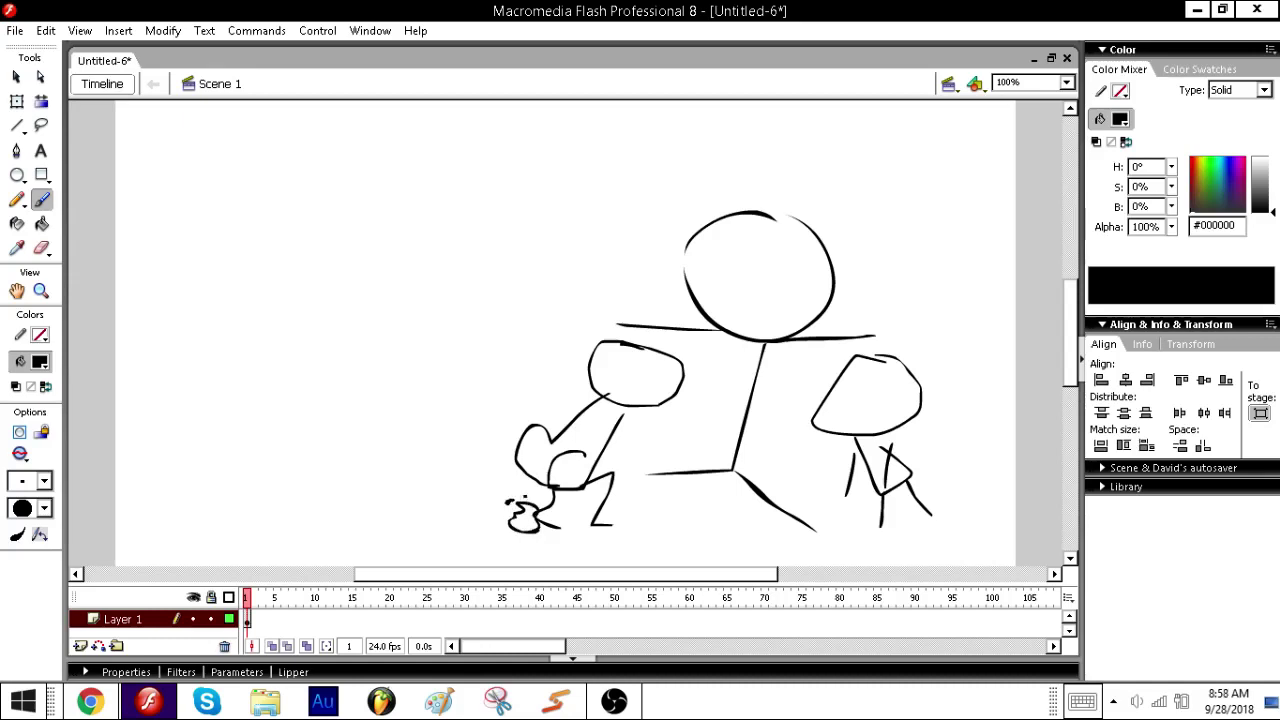
{"action": "mouse_move", "coordinate": [526, 488]}
{"action": "left_mouse_down"}
{"action": "mouse_move", "coordinate": [548, 498]}
{"action": "mouse_move", "coordinate": [508, 489]}
{"action": "left_mouse_up"}
- Hand-letter the title "STick Gay" with the brush across the stage above the figures
{"action": "mouse_move", "coordinate": [1074, 343]}
{"action": "left_mouse_down"}
{"action": "mouse_move", "coordinate": [1074, 329]}
{"action": "mouse_move", "coordinate": [1046, 323]}
{"action": "left_mouse_up"}
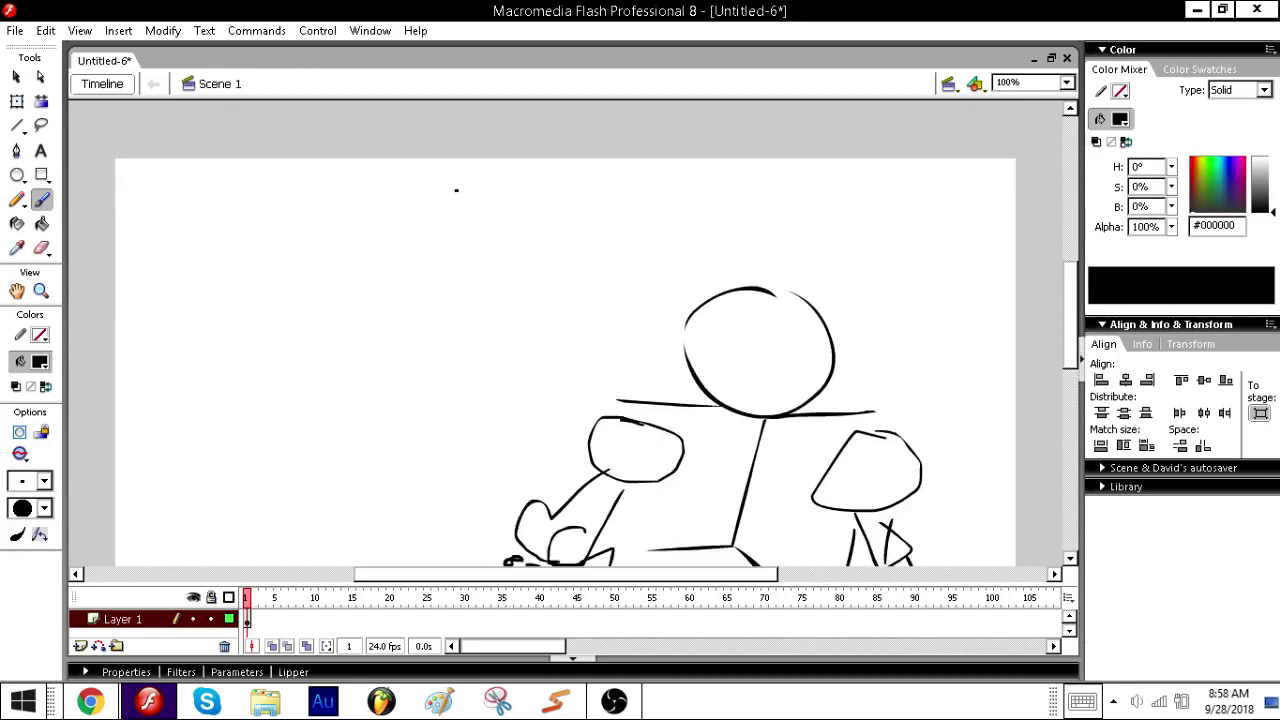
{"action": "mouse_move", "coordinate": [456, 190]}
{"action": "left_mouse_down"}
{"action": "mouse_move", "coordinate": [382, 232]}
{"action": "mouse_move", "coordinate": [508, 321]}
{"action": "mouse_move", "coordinate": [427, 298]}
{"action": "left_mouse_up"}
{"action": "mouse_move", "coordinate": [437, 215]}
{"action": "left_mouse_down"}
{"action": "mouse_move", "coordinate": [567, 184]}
{"action": "mouse_move", "coordinate": [543, 294]}
{"action": "left_mouse_up"}
{"action": "left_click_drag", "start_coordinate": [572, 241], "coordinate": [584, 284]}
{"action": "left_click_drag", "start_coordinate": [630, 215], "coordinate": [628, 270]}
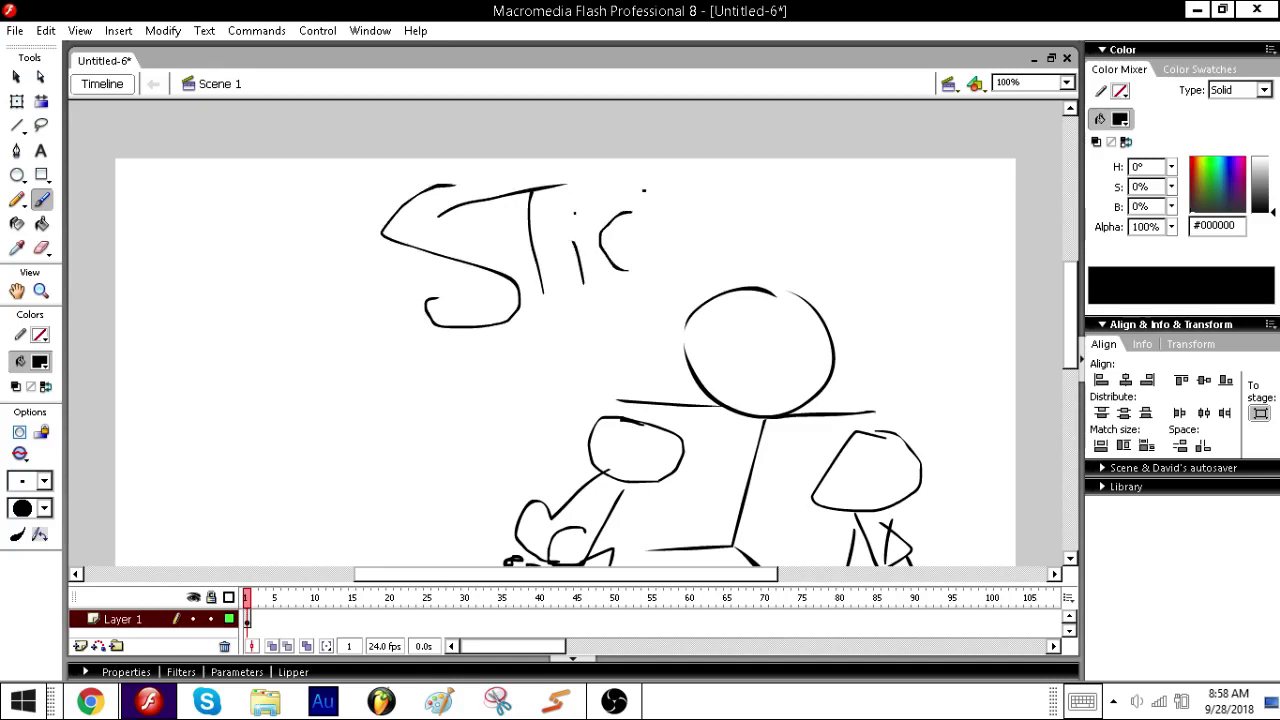
{"action": "left_click_drag", "start_coordinate": [632, 163], "coordinate": [650, 246]}
{"action": "left_click_drag", "start_coordinate": [679, 189], "coordinate": [688, 258]}
{"action": "mouse_move", "coordinate": [780, 158]}
{"action": "left_mouse_down"}
{"action": "mouse_move", "coordinate": [734, 168]}
{"action": "mouse_move", "coordinate": [779, 252]}
{"action": "mouse_move", "coordinate": [810, 212]}
{"action": "mouse_move", "coordinate": [862, 205]}
{"action": "mouse_move", "coordinate": [866, 240]}
{"action": "mouse_move", "coordinate": [883, 208]}
{"action": "mouse_move", "coordinate": [894, 242]}
{"action": "mouse_move", "coordinate": [914, 207]}
{"action": "mouse_move", "coordinate": [908, 267]}
{"action": "mouse_move", "coordinate": [796, 280]}
{"action": "left_mouse_up"}
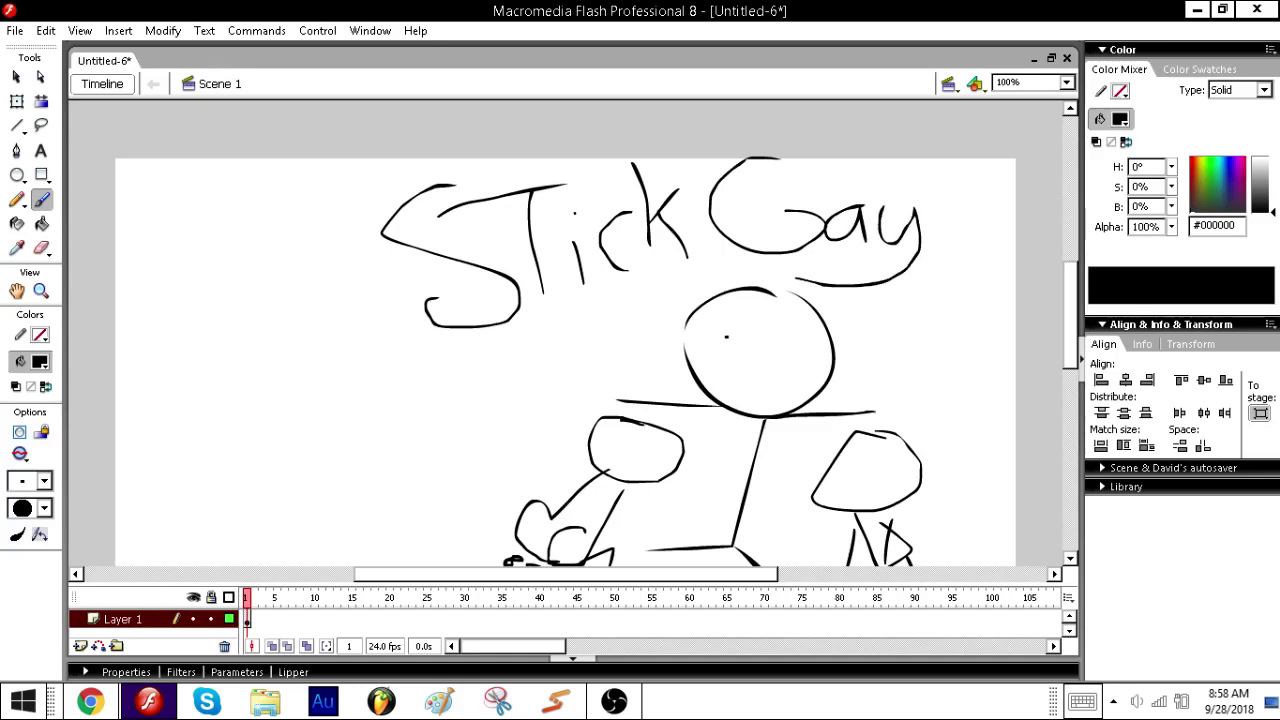
- Add a new layer above Layer 1 and name it "actions"
{"action": "scroll", "coordinate": [630, 390], "scroll_direction": "down", "scroll_amount": 3}
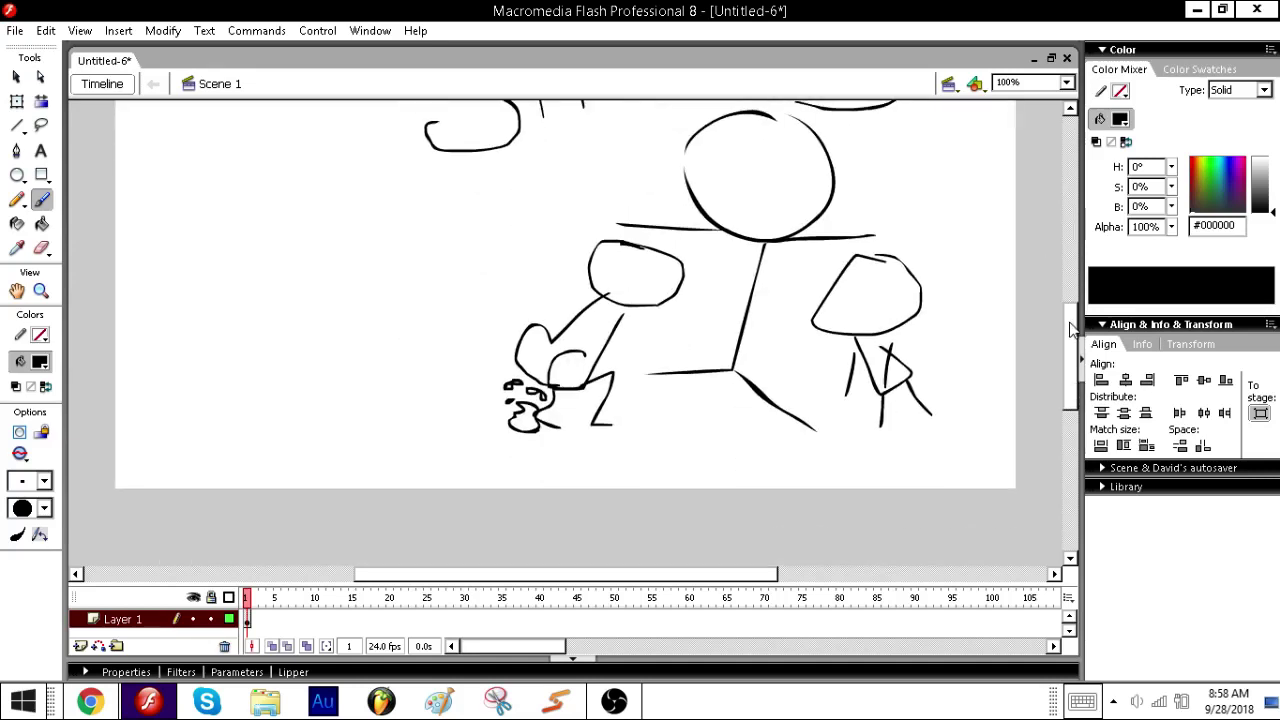
{"action": "scroll", "coordinate": [314, 491], "scroll_direction": "up", "scroll_amount": 1}
{"action": "left_click_drag", "start_coordinate": [129, 587], "coordinate": [120, 549]}
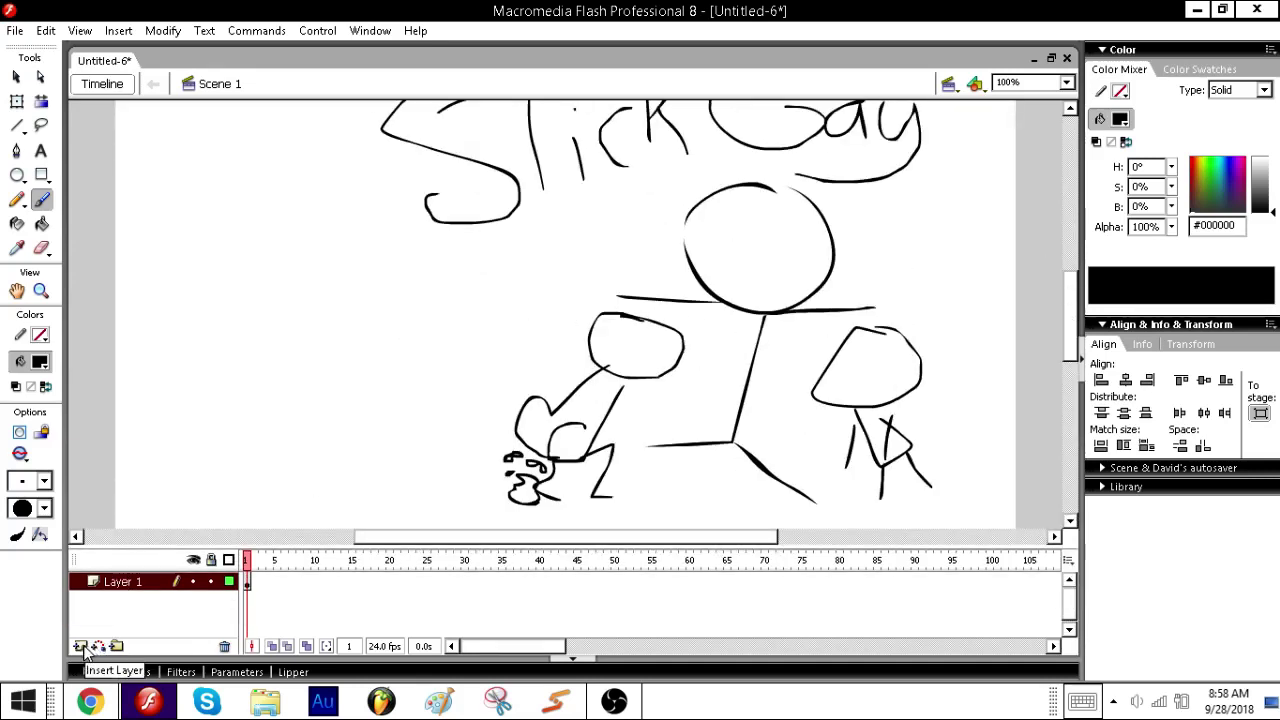
{"action": "left_click", "coordinate": [81, 646]}
{"action": "double_click", "coordinate": [120, 581]}
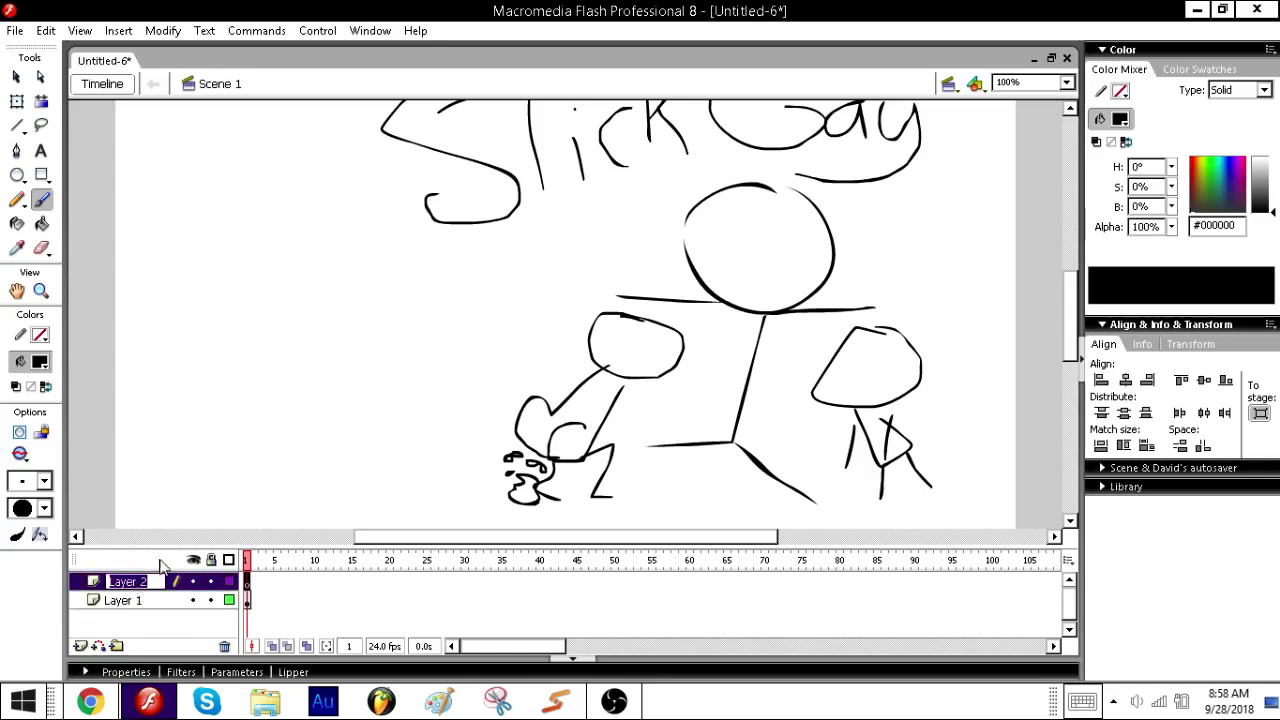
{"action": "type", "text": "actions"}
{"action": "key", "text": "Return"}
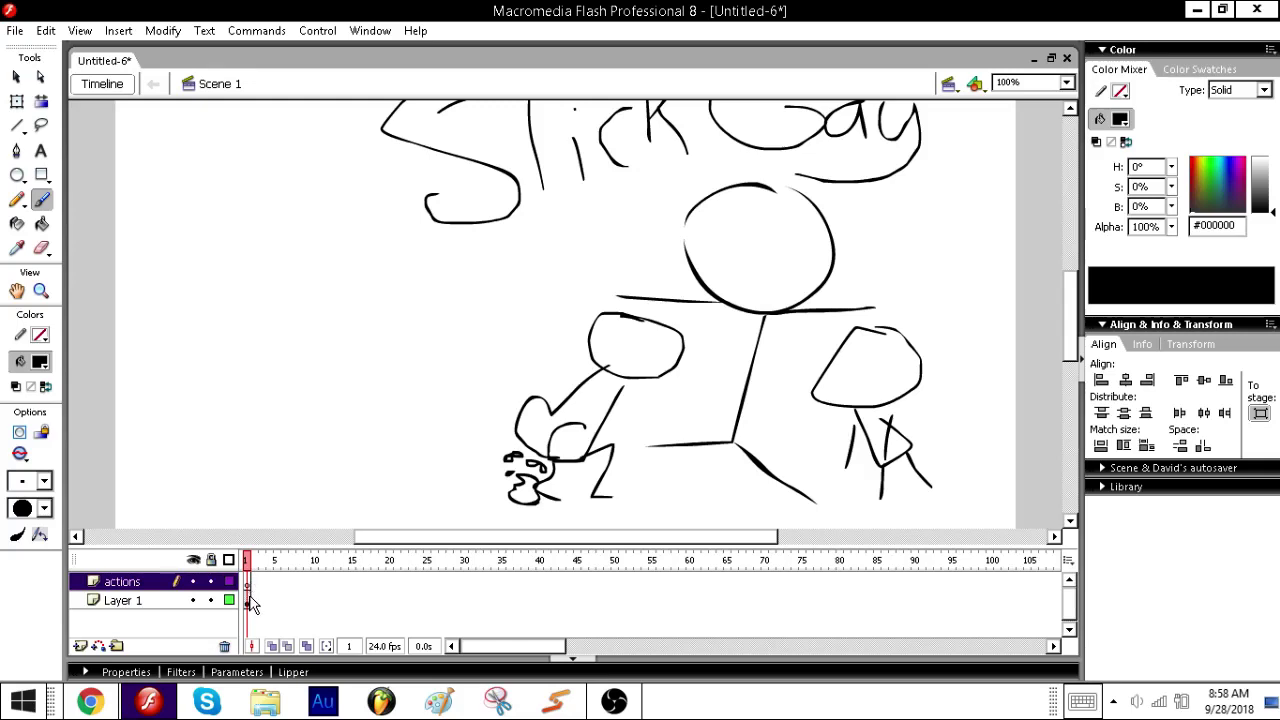
{"action": "left_click", "coordinate": [612, 703]}
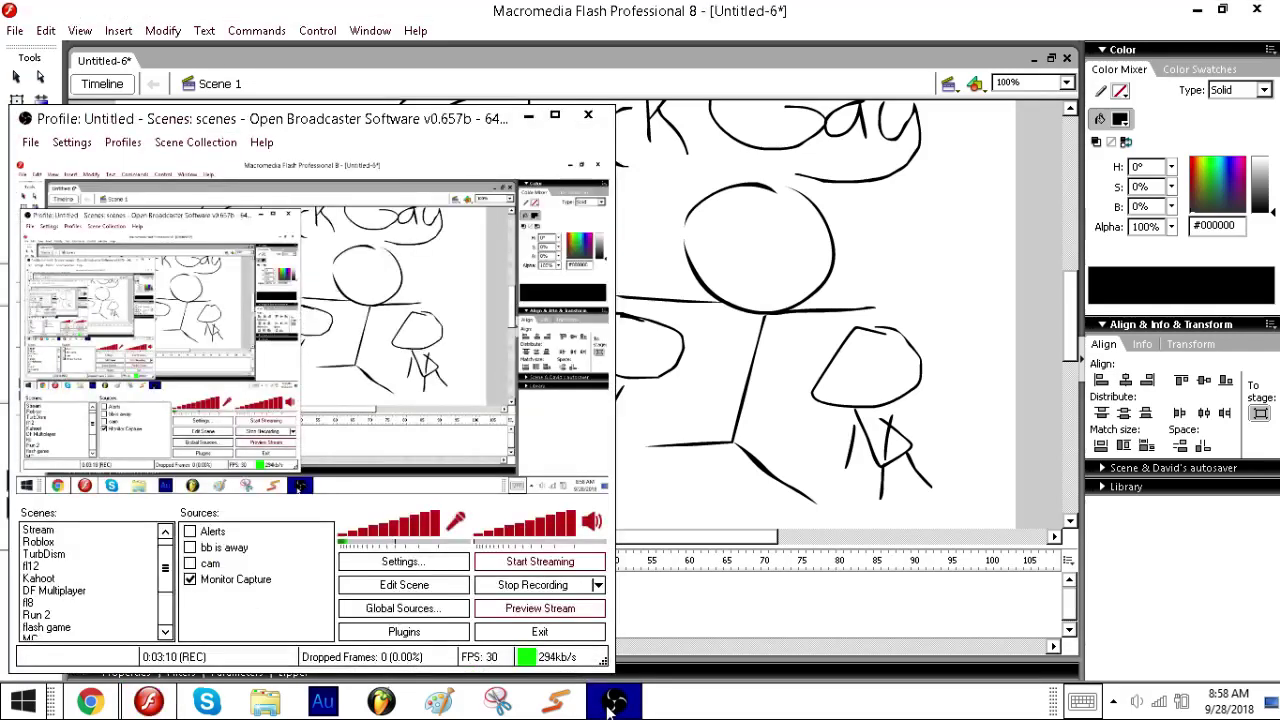
{"action": "right_click", "coordinate": [610, 706]}
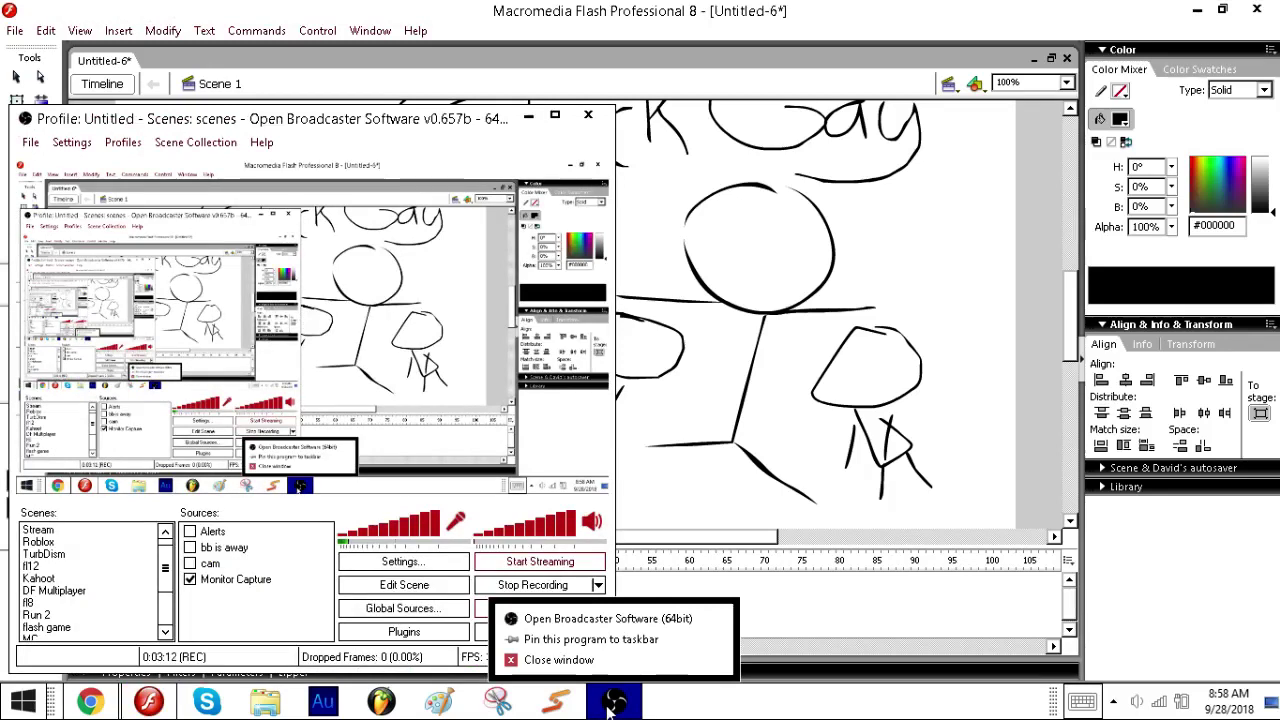
{"action": "key", "text": "Escape"}
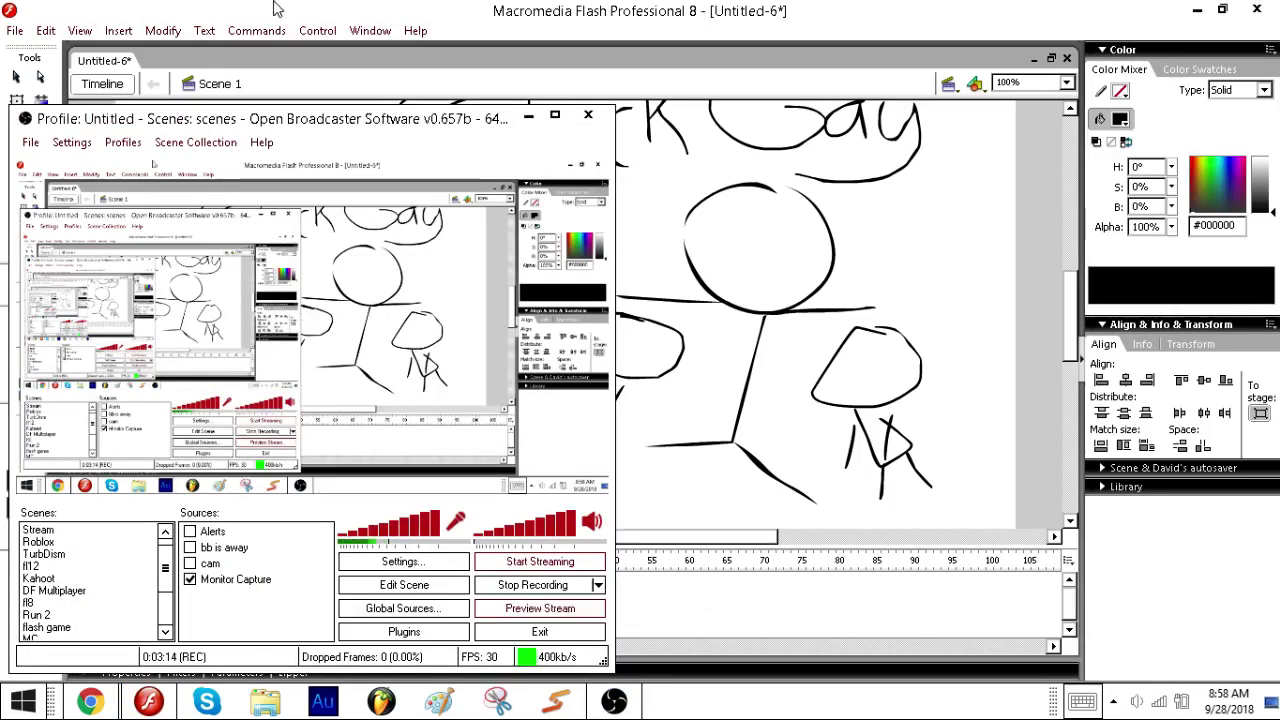
{"action": "left_click", "coordinate": [328, 10]}
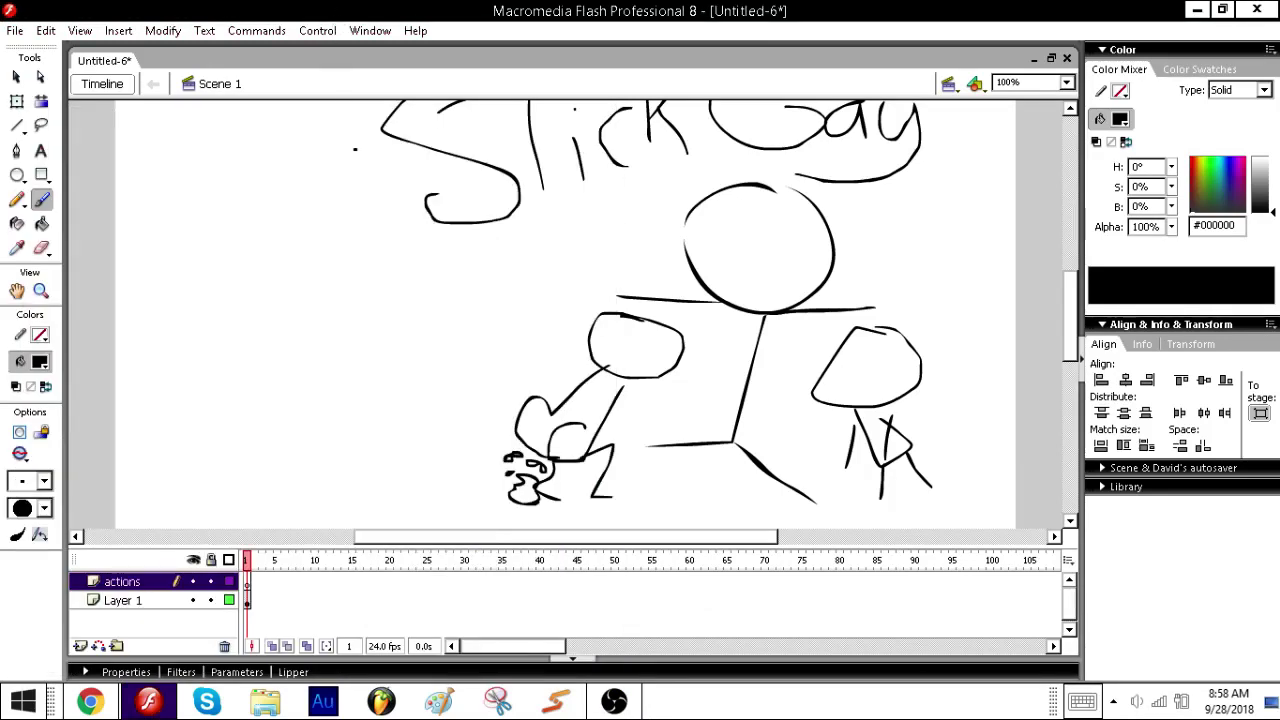
- Draw a rounded-corner rectangle with a black outline and no fill on the actions layer, left of the stick figures
{"action": "left_click", "coordinate": [42, 175]}
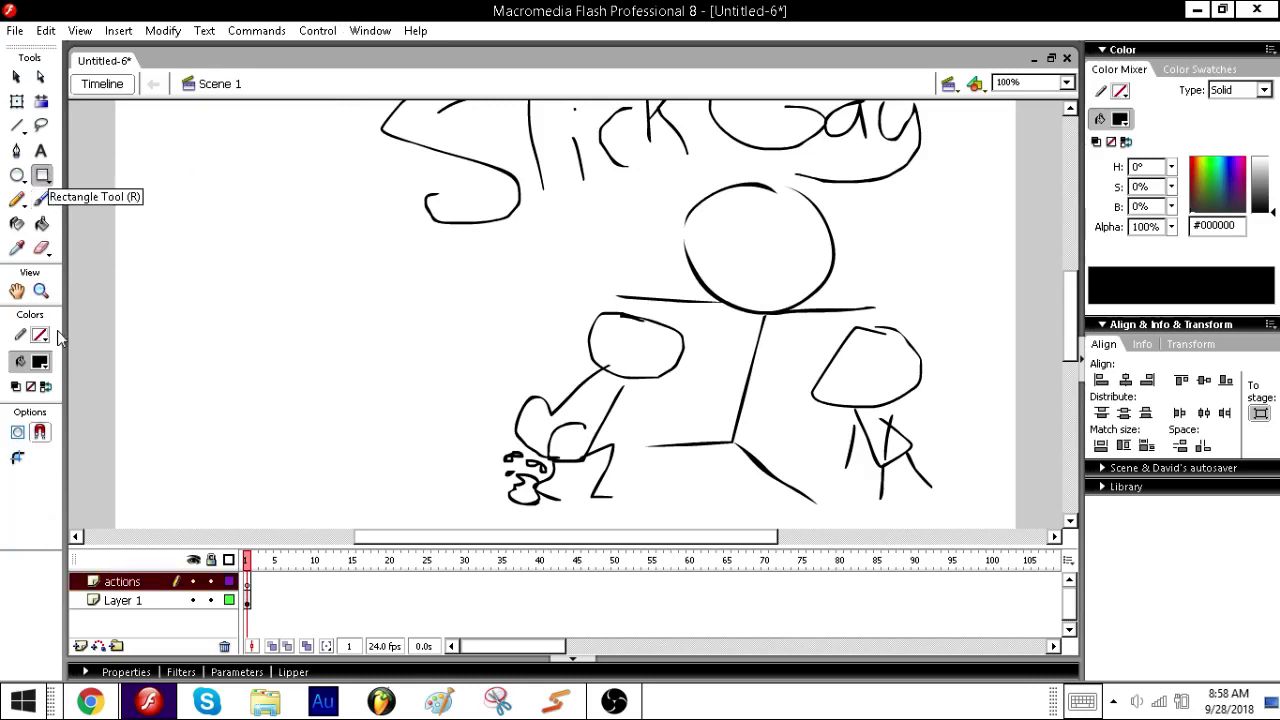
{"action": "left_click", "coordinate": [45, 384]}
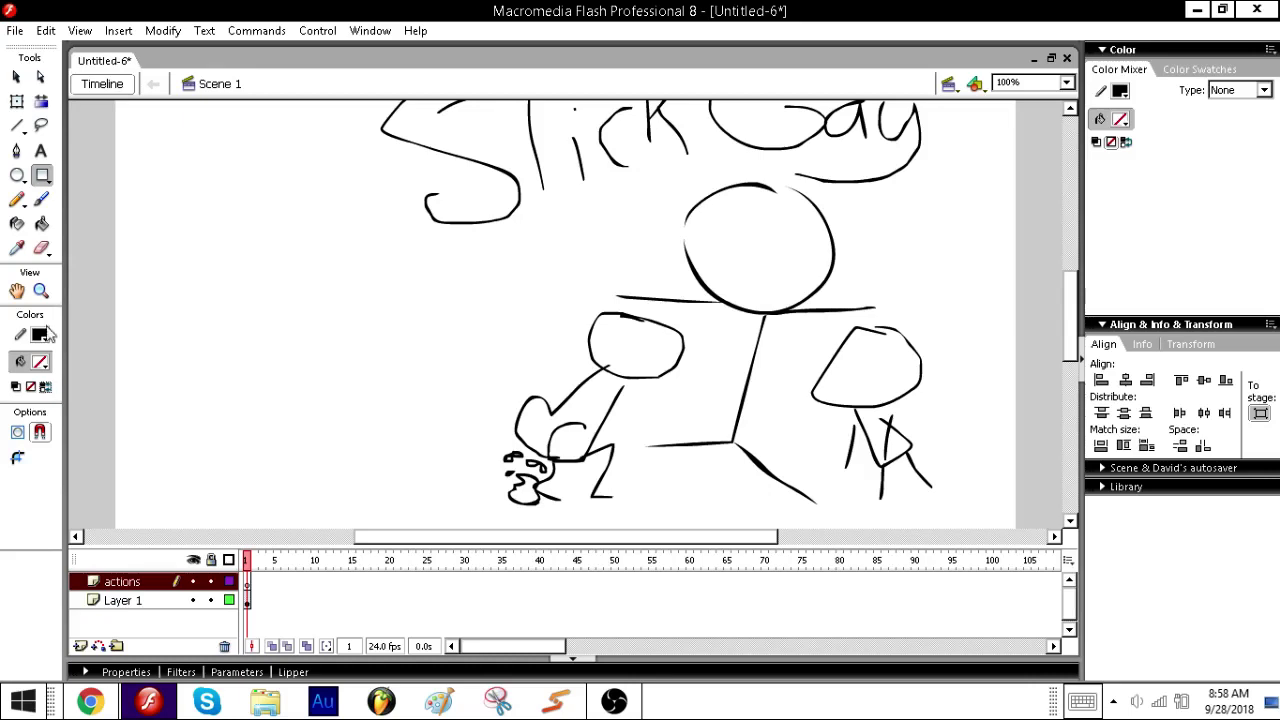
{"action": "left_click", "coordinate": [19, 458]}
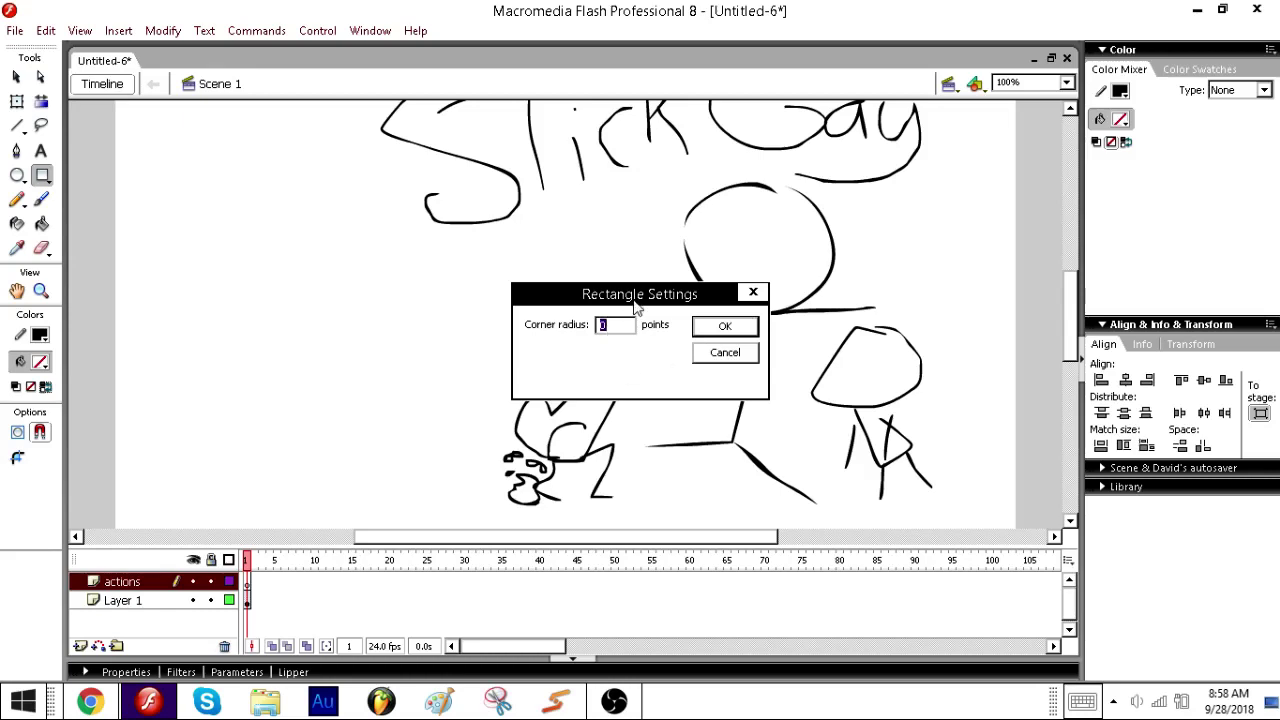
{"action": "key", "text": "Return"}
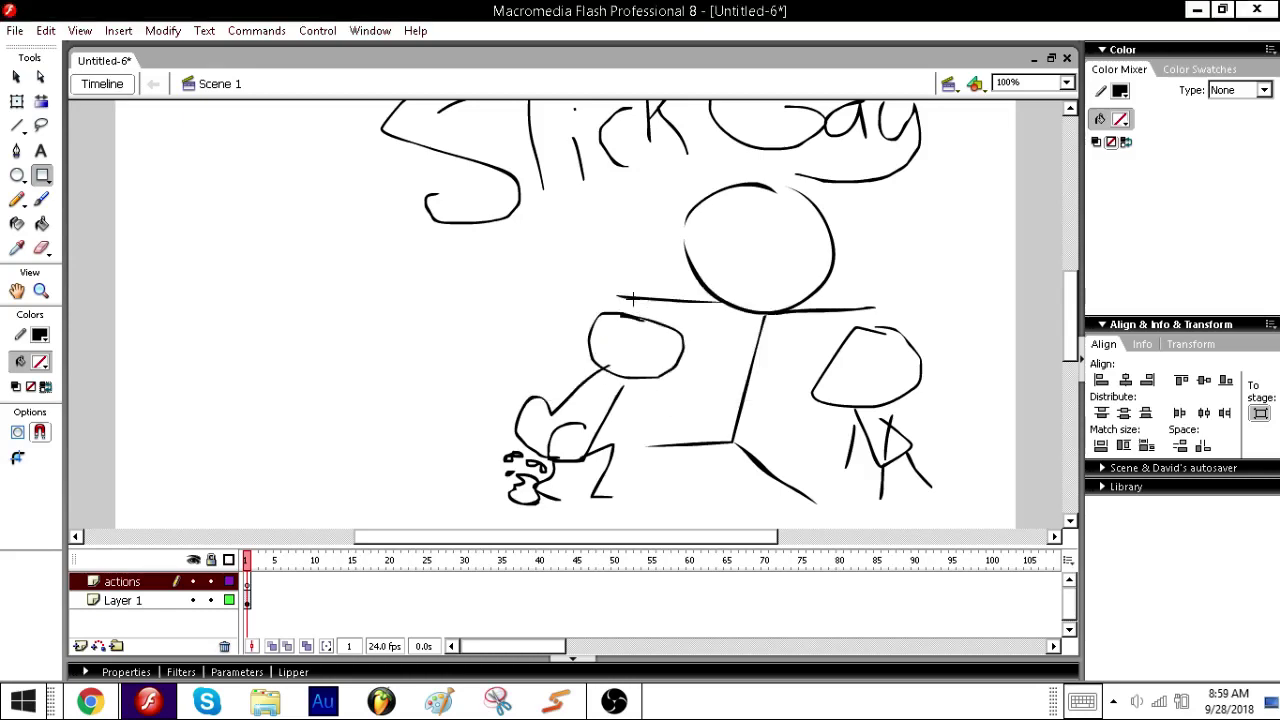
{"action": "left_click_drag", "start_coordinate": [207, 308], "coordinate": [374, 371]}
{"action": "left_click", "coordinate": [41, 151]}
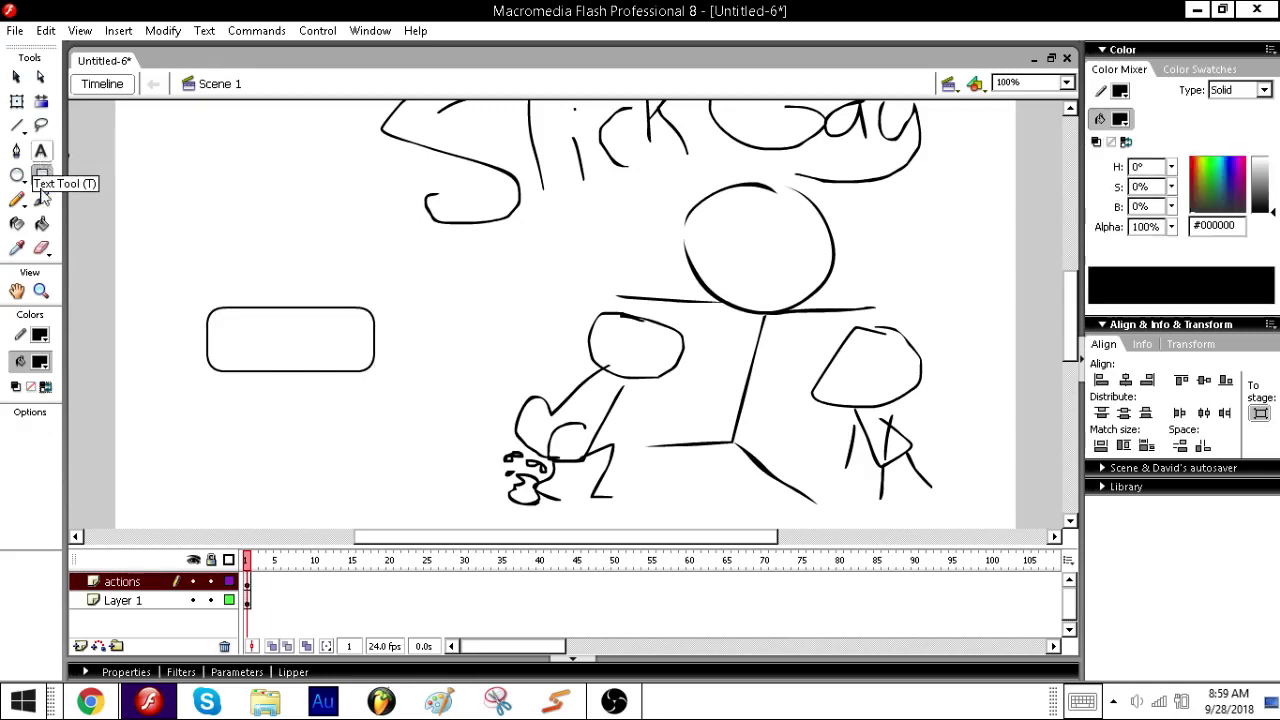
{"action": "left_click", "coordinate": [432, 527]}
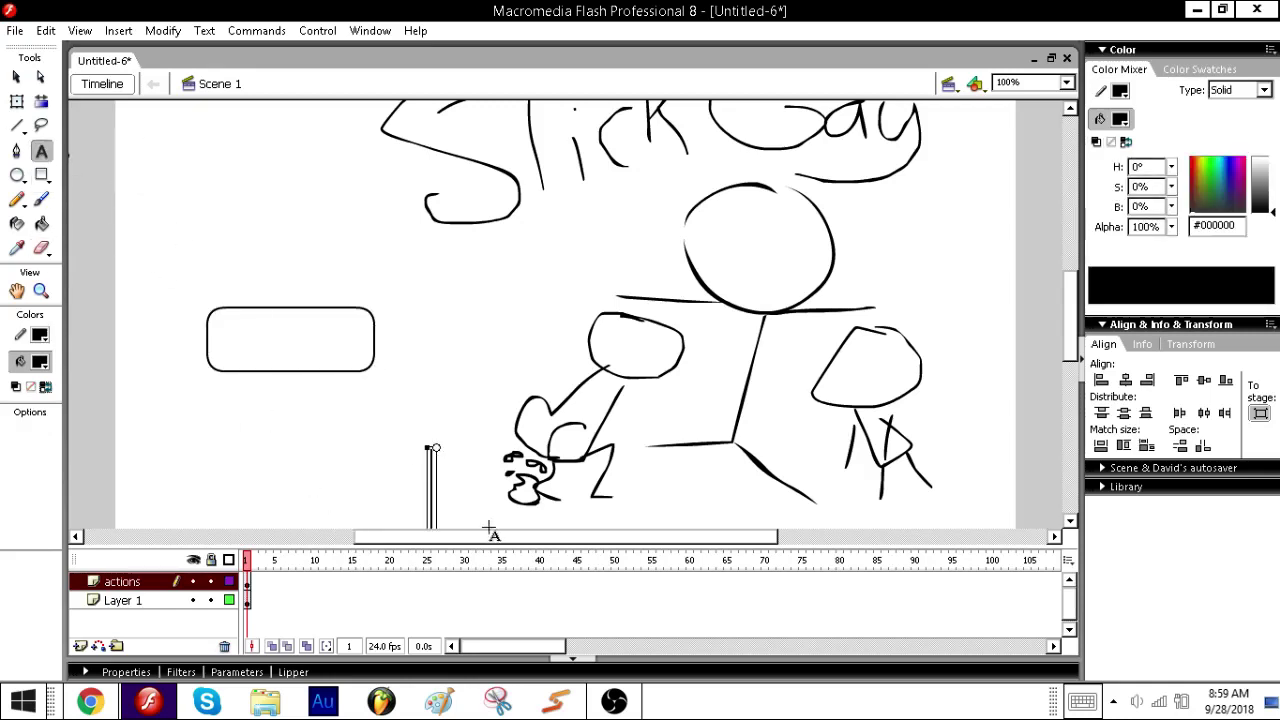
{"action": "left_click_drag", "start_coordinate": [466, 537], "coordinate": [431, 537]}
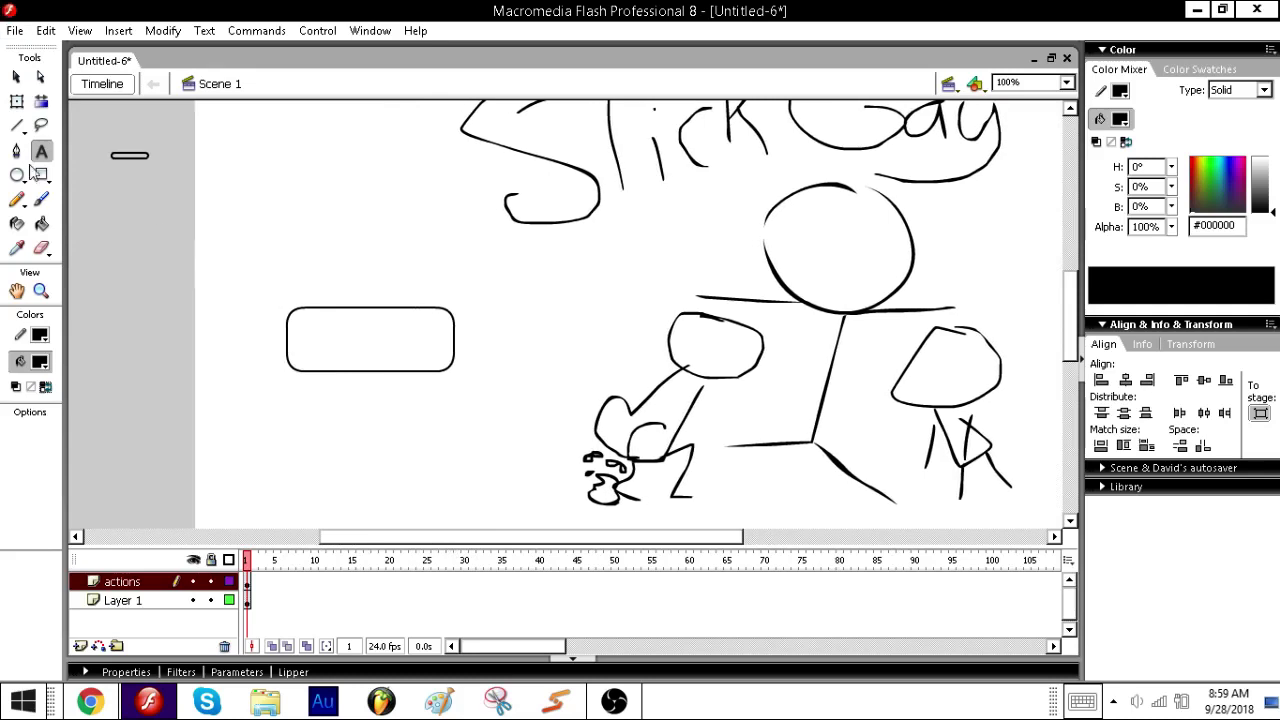
{"action": "left_click", "coordinate": [41, 248]}
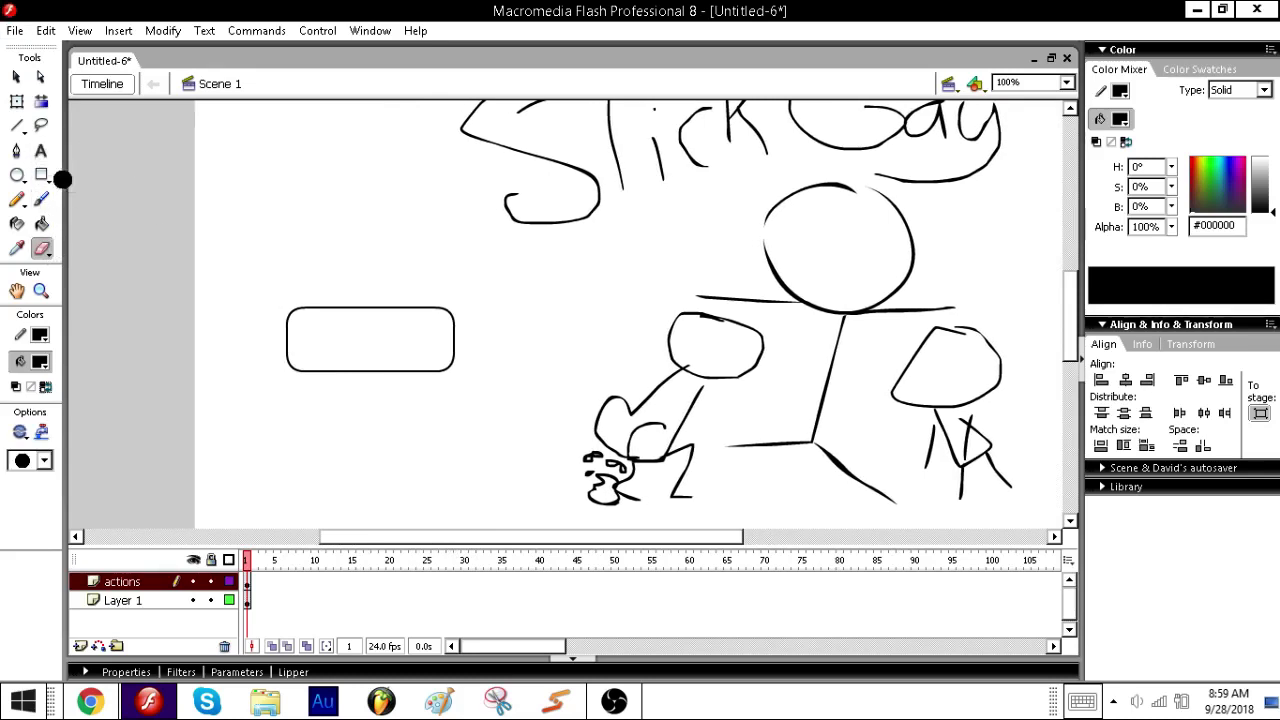
{"action": "left_click", "coordinate": [41, 151]}
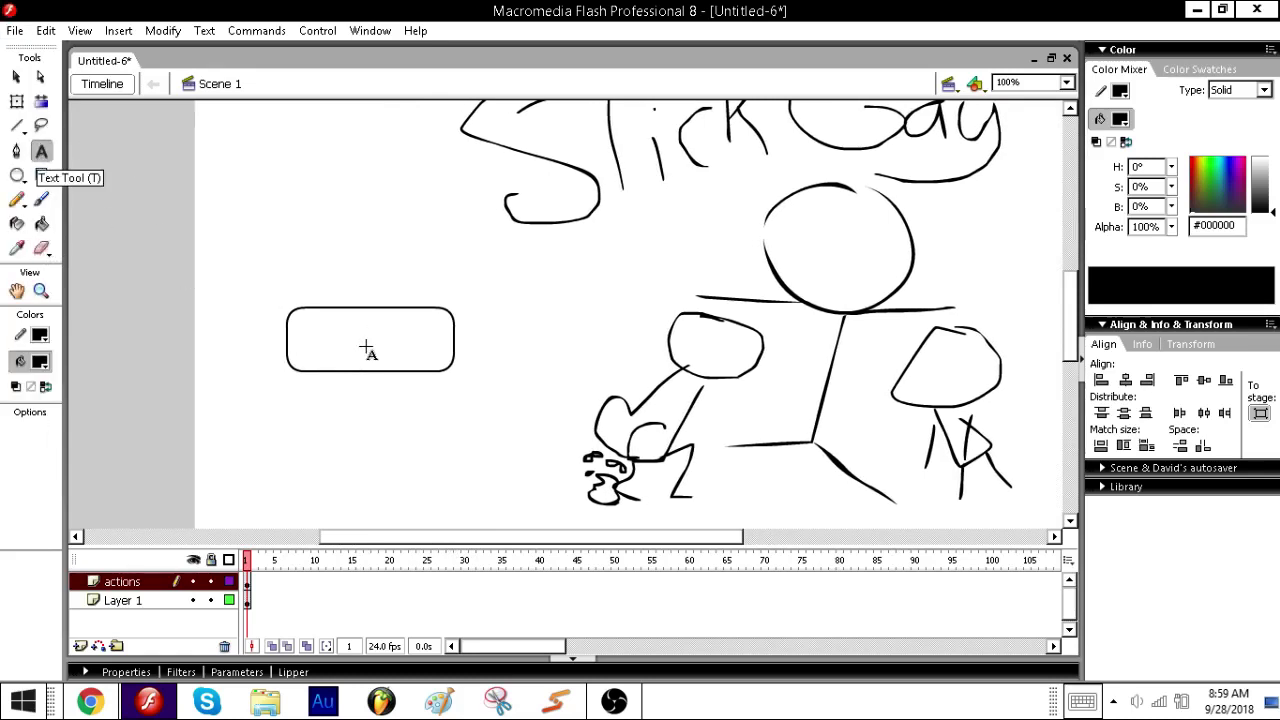
- Move the rounded rectangle from the actions layer to a new layer directly above Layer 1, keeping its position on the stage
{"action": "left_click", "coordinate": [248, 583]}
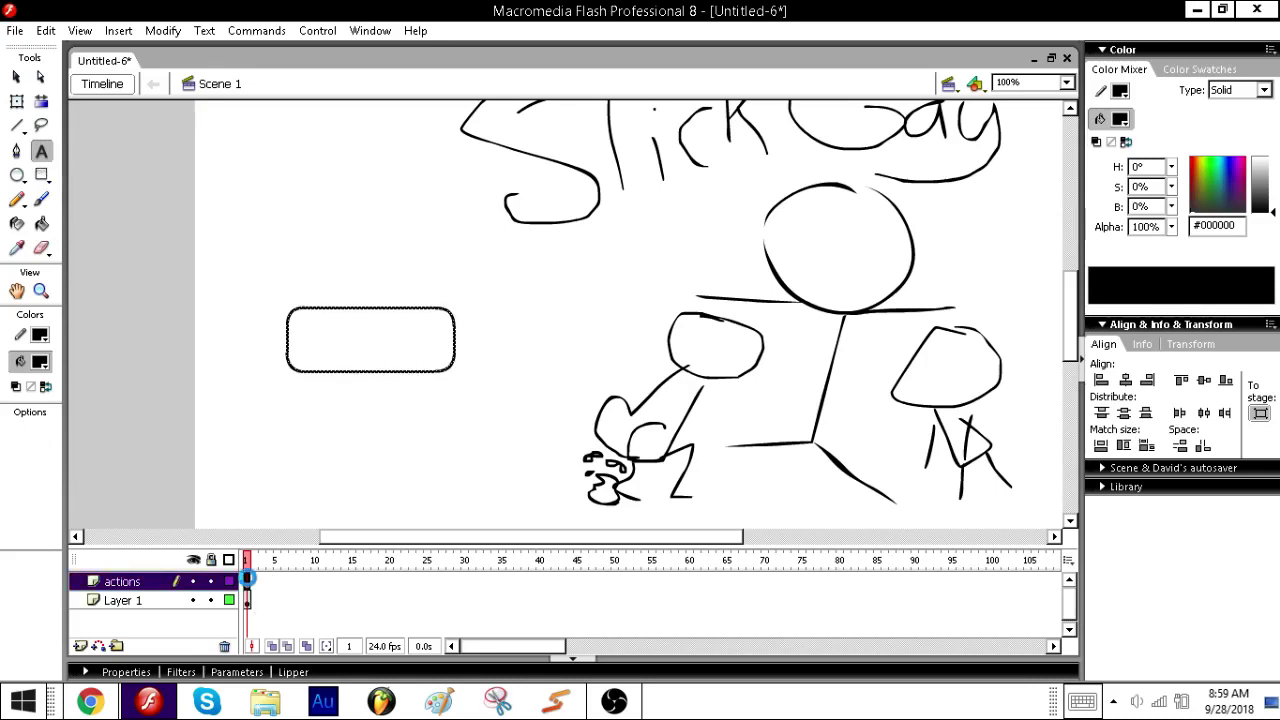
{"action": "key", "text": "Delete"}
{"action": "left_click", "coordinate": [123, 600]}
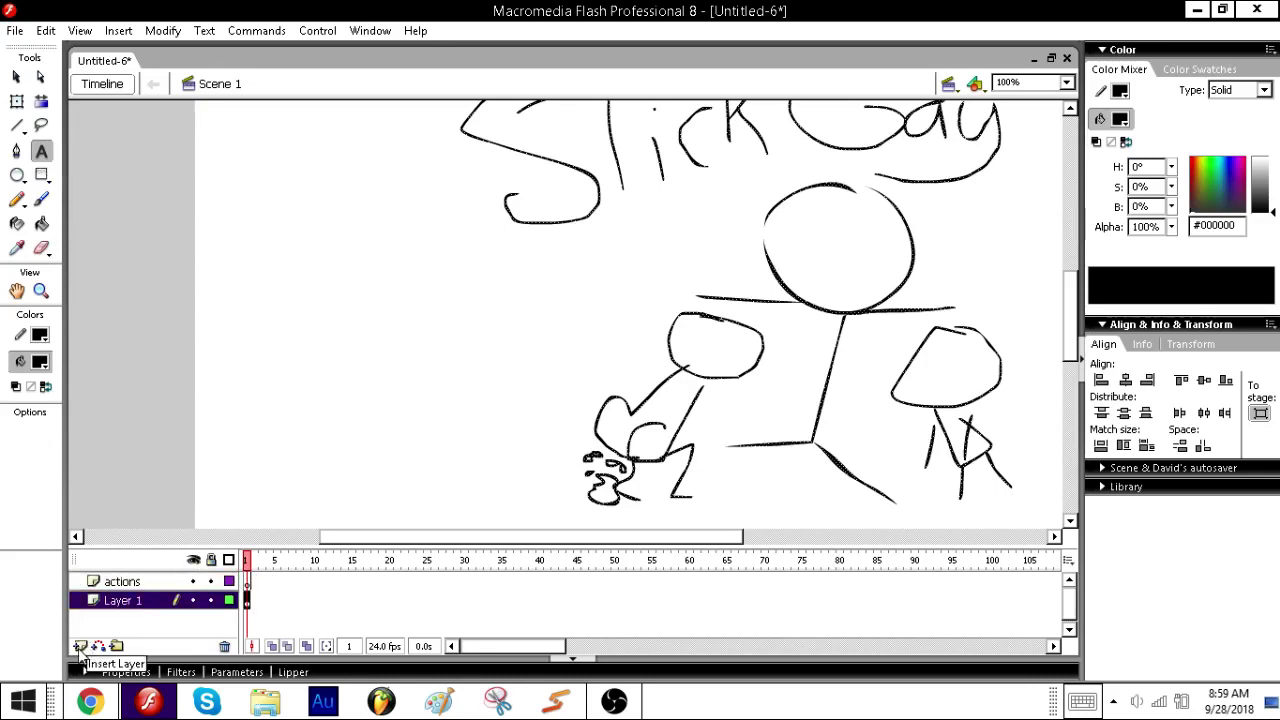
{"action": "left_click", "coordinate": [80, 646]}
{"action": "key", "text": "ctrl+shift+v"}
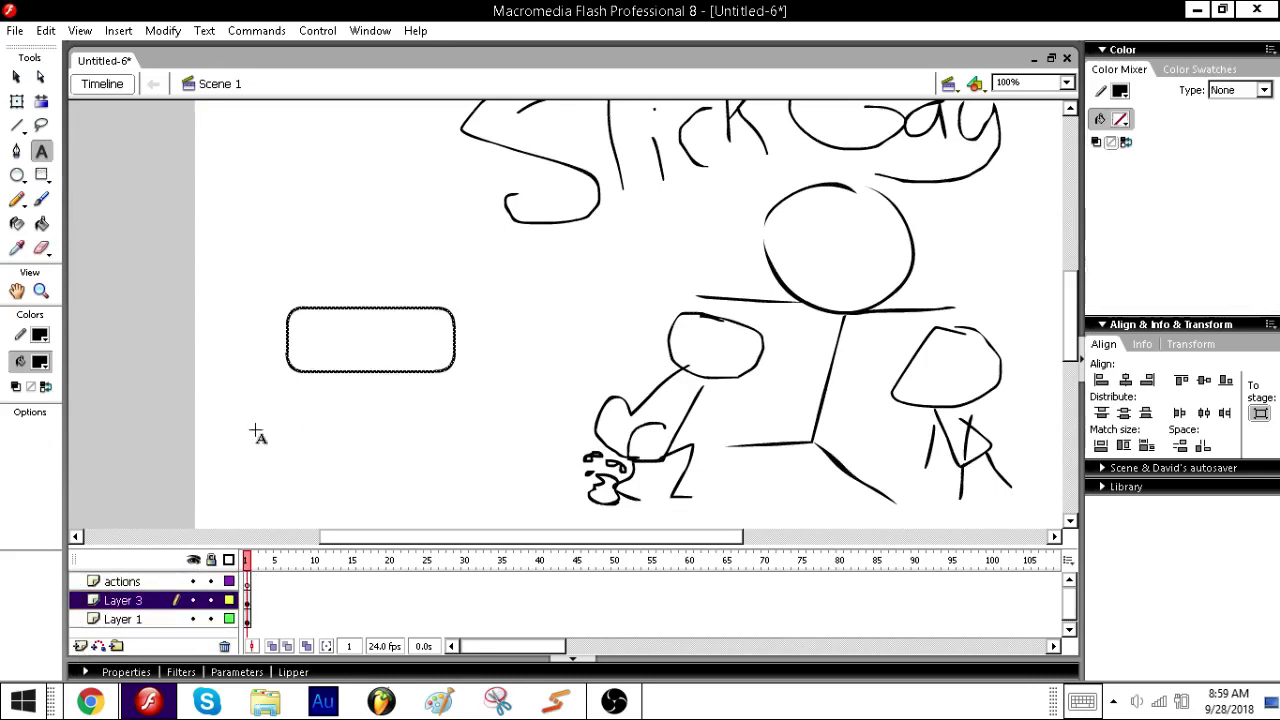
- Fill the rounded rectangle with light grey #CCCCCC
{"action": "left_click", "coordinate": [16, 76]}
{"action": "left_click", "coordinate": [41, 223]}
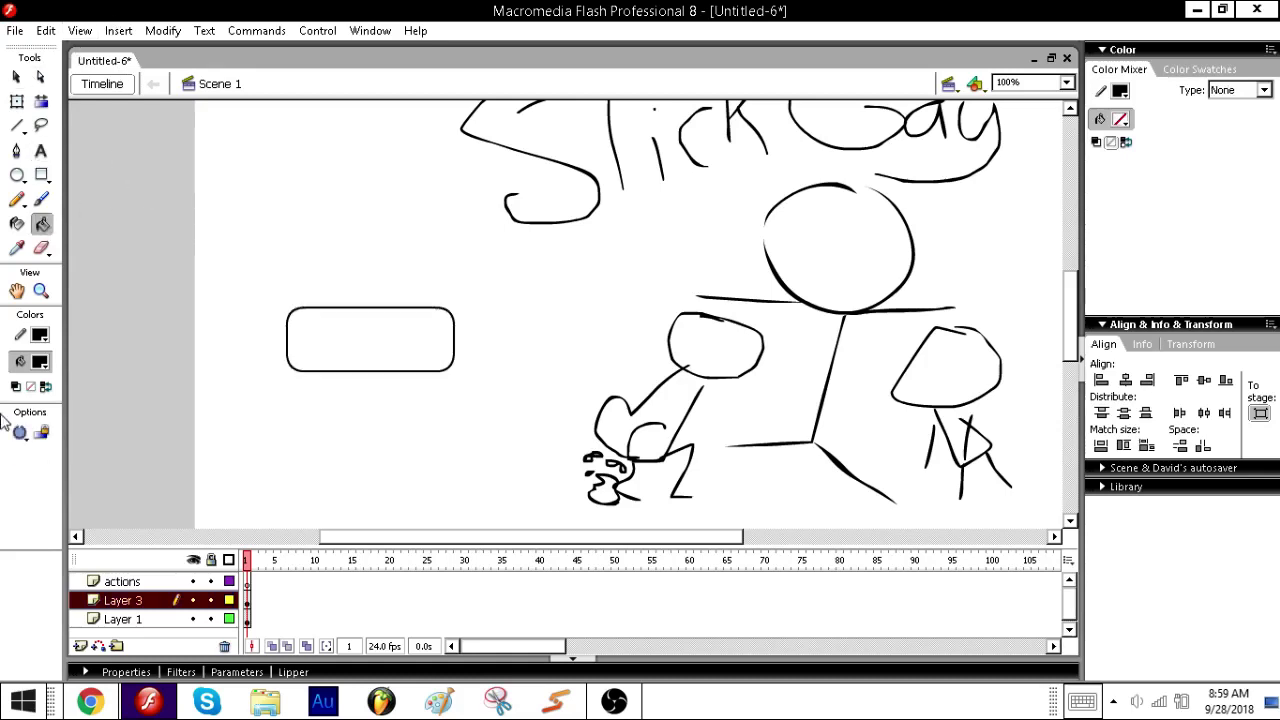
{"action": "left_click", "coordinate": [40, 362]}
{"action": "left_click", "coordinate": [30, 452]}
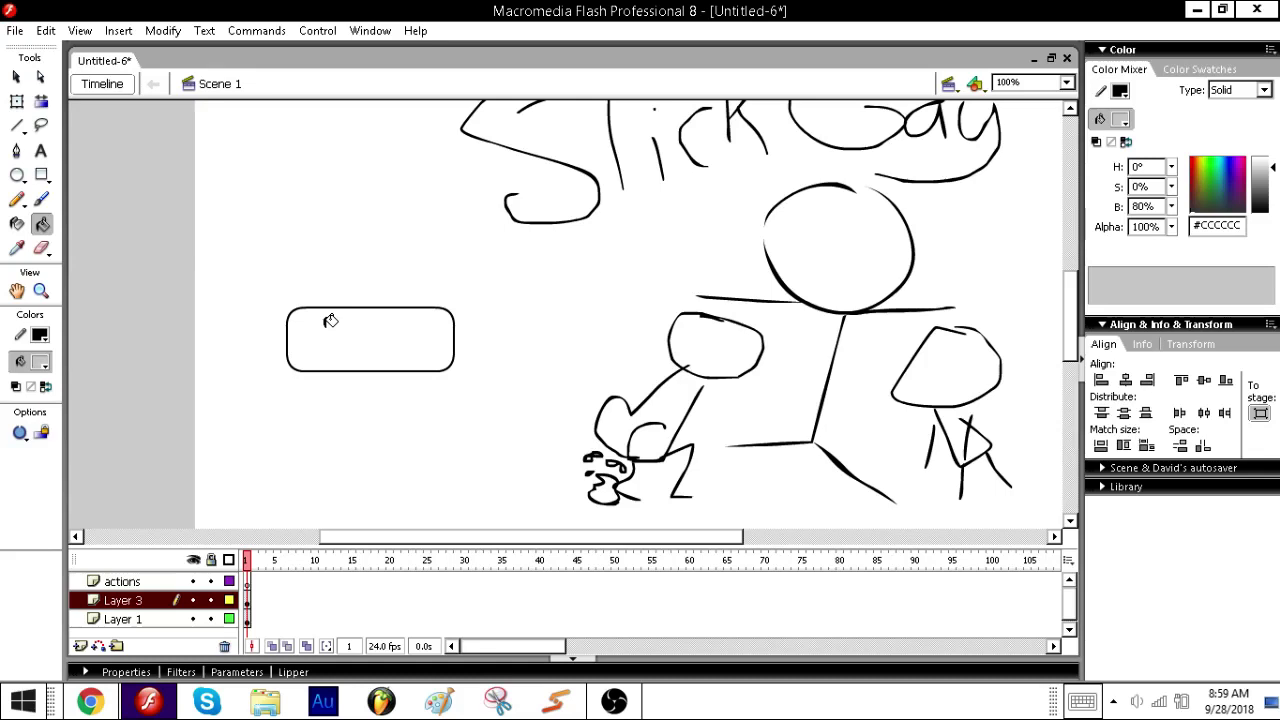
{"action": "left_click", "coordinate": [330, 320]}
- Add the static text "PLAY" in black 36-point Arial inside the grey rounded rectangle
{"action": "left_click", "coordinate": [41, 150]}
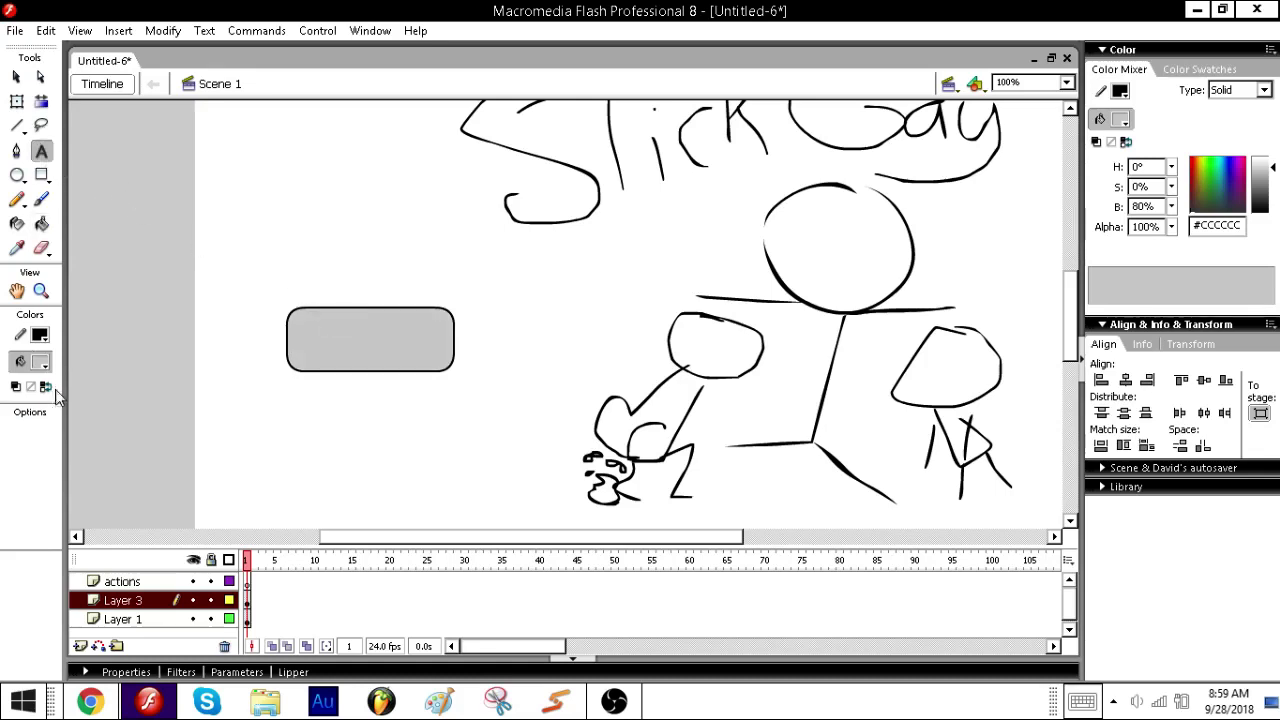
{"action": "left_click", "coordinate": [45, 386]}
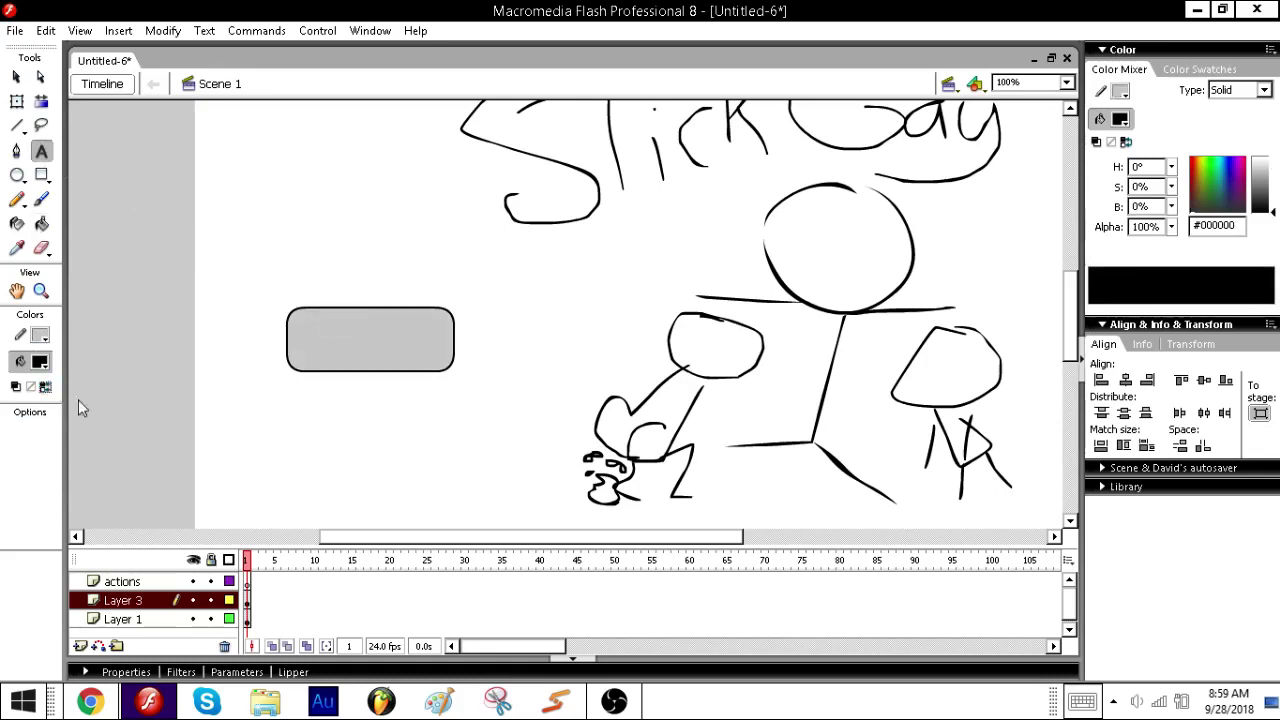
{"action": "left_click", "coordinate": [122, 672]}
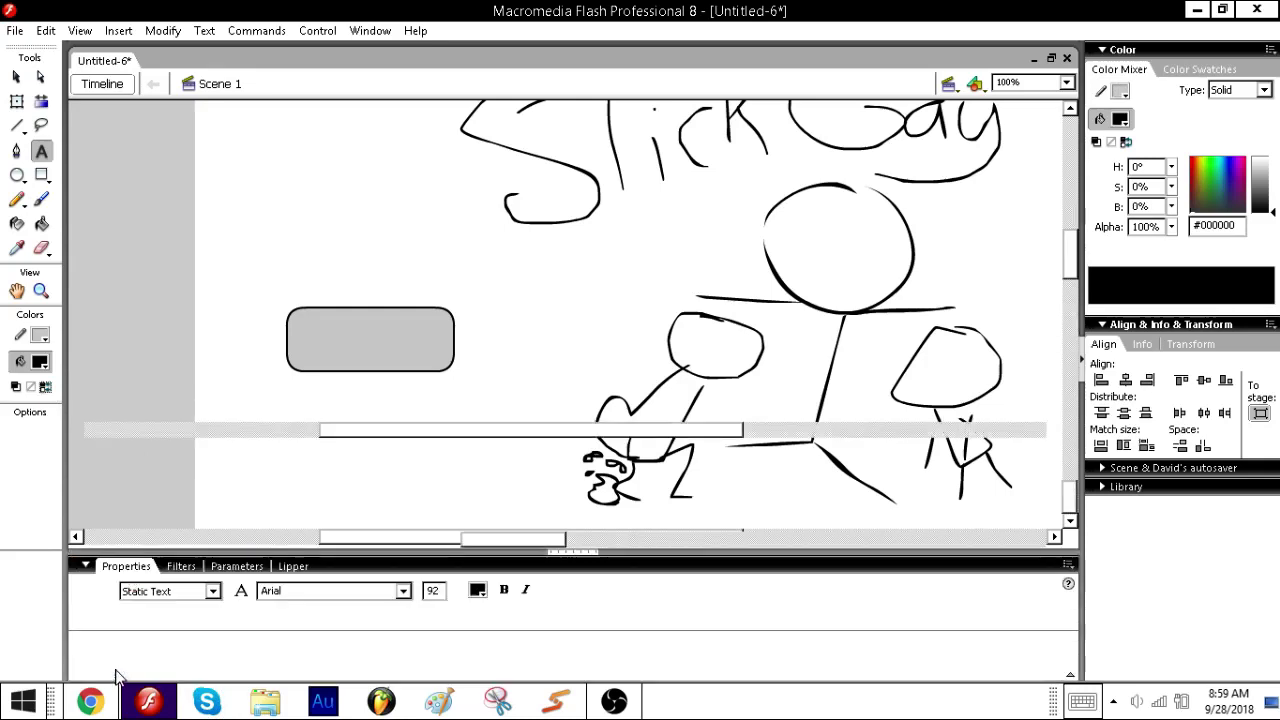
{"action": "left_click", "coordinate": [454, 592]}
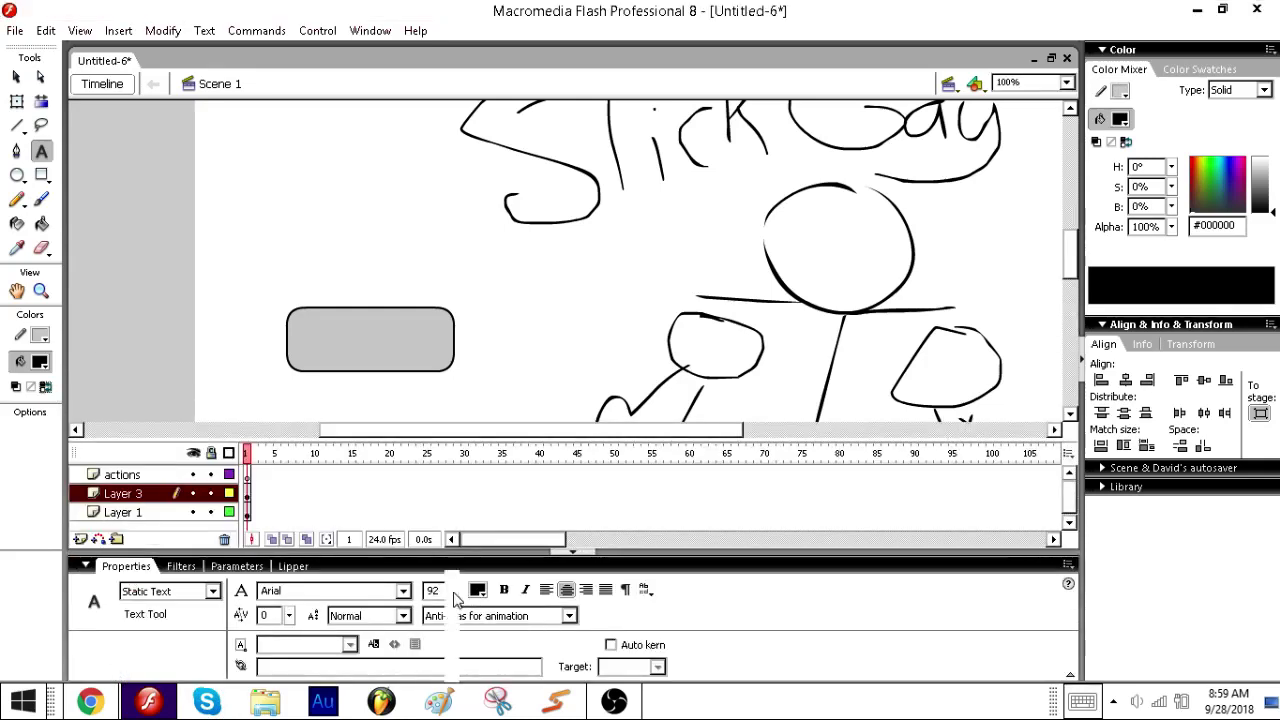
{"action": "left_click", "coordinate": [453, 645]}
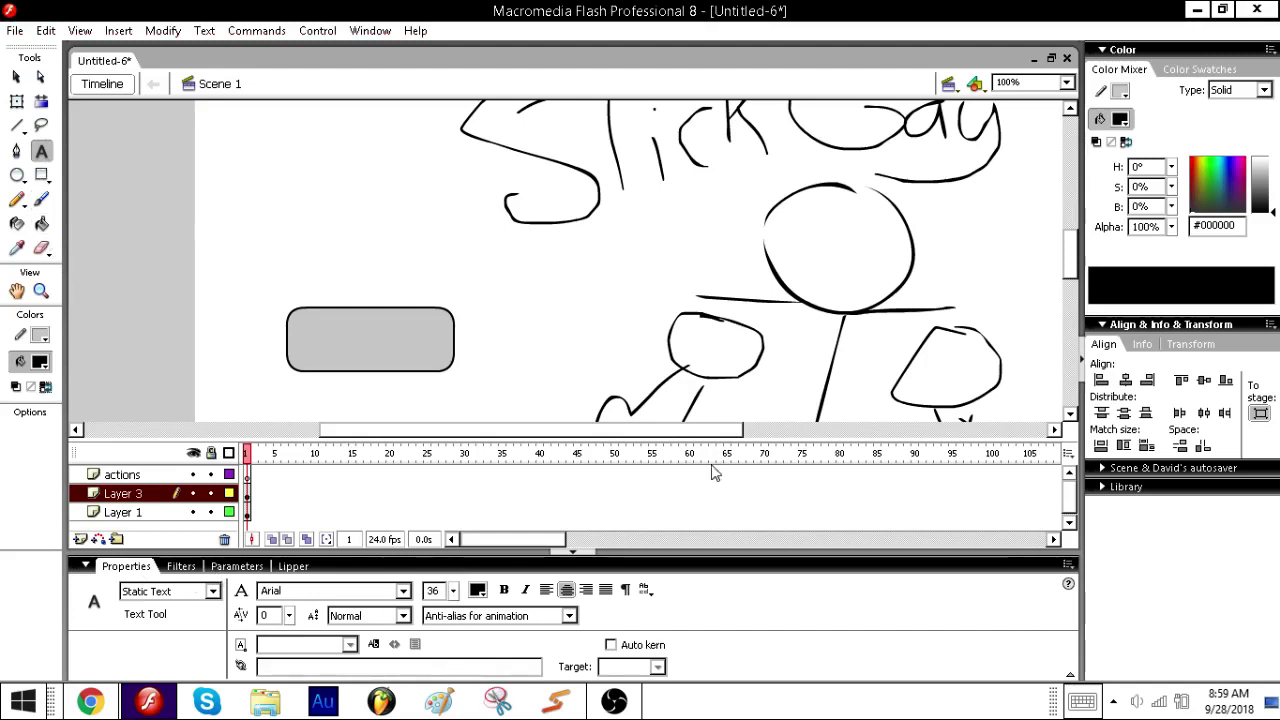
{"action": "left_click", "coordinate": [366, 322]}
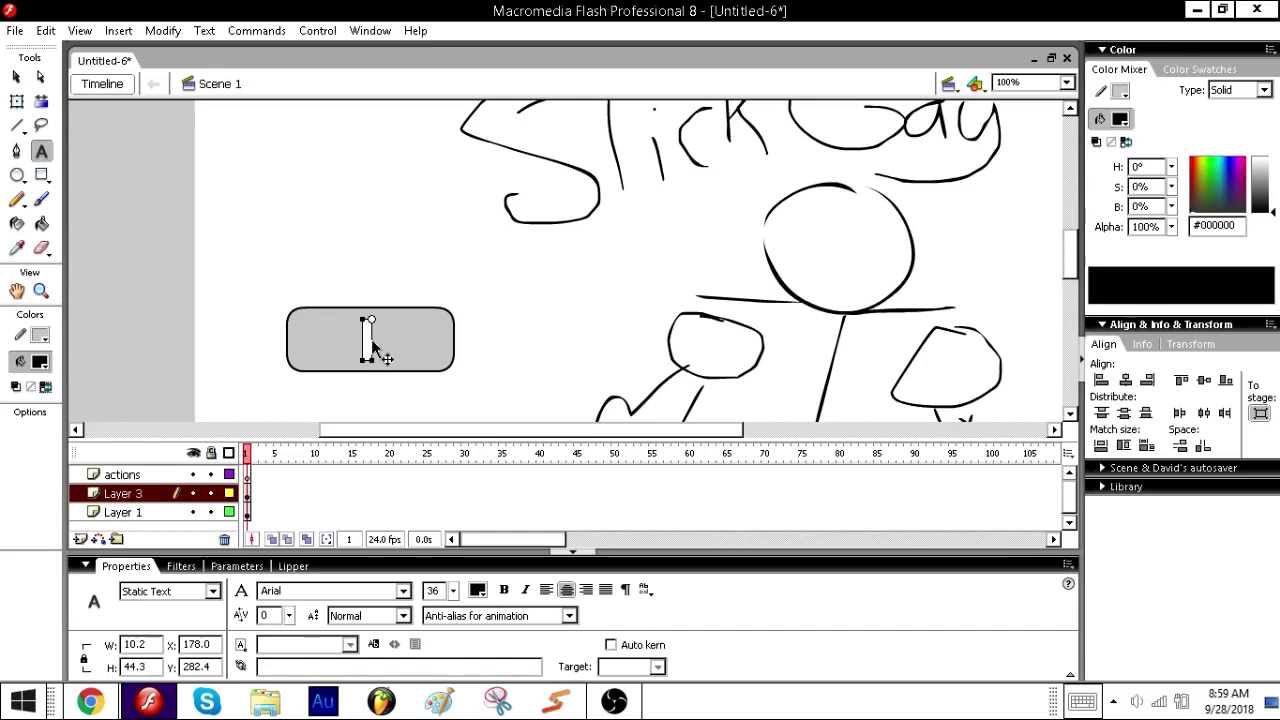
{"action": "type", "text": "PLAY"}
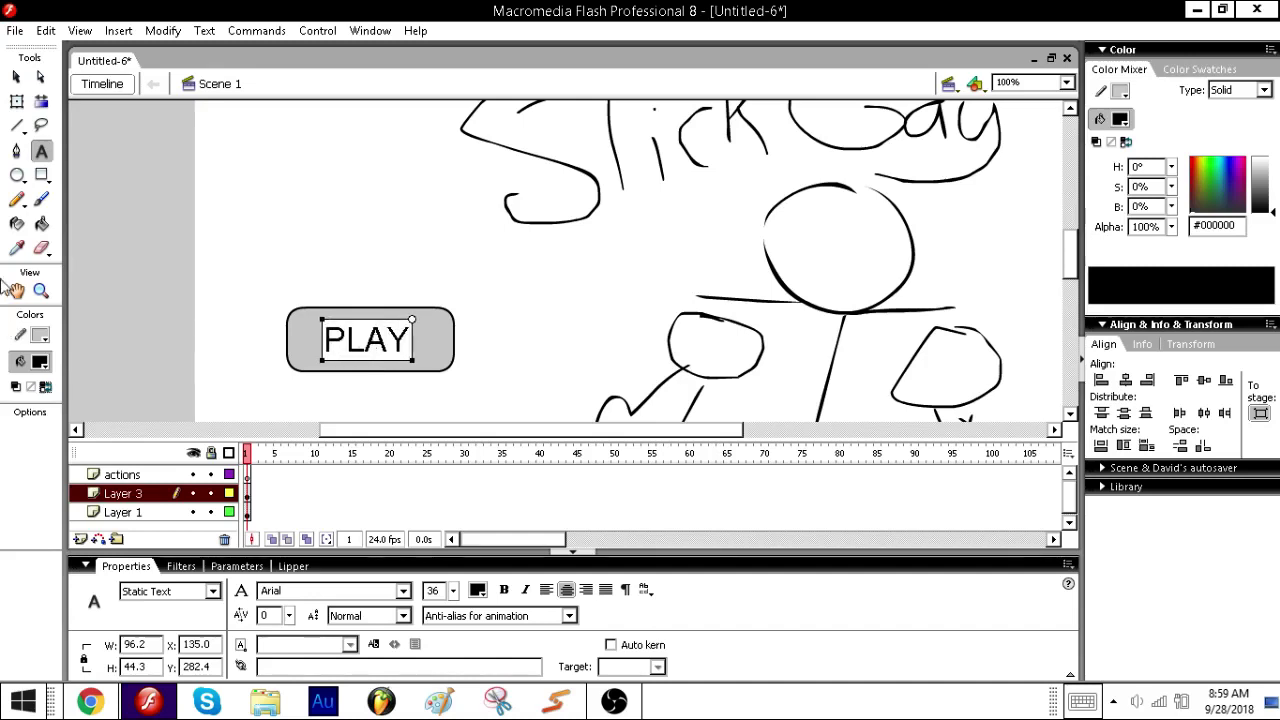
- Try converting the grey rectangle and its PLAY text into a movie clip symbol named "play_btn"
{"action": "left_click", "coordinate": [16, 76]}
{"action": "left_click_drag", "start_coordinate": [240, 268], "coordinate": [476, 391]}
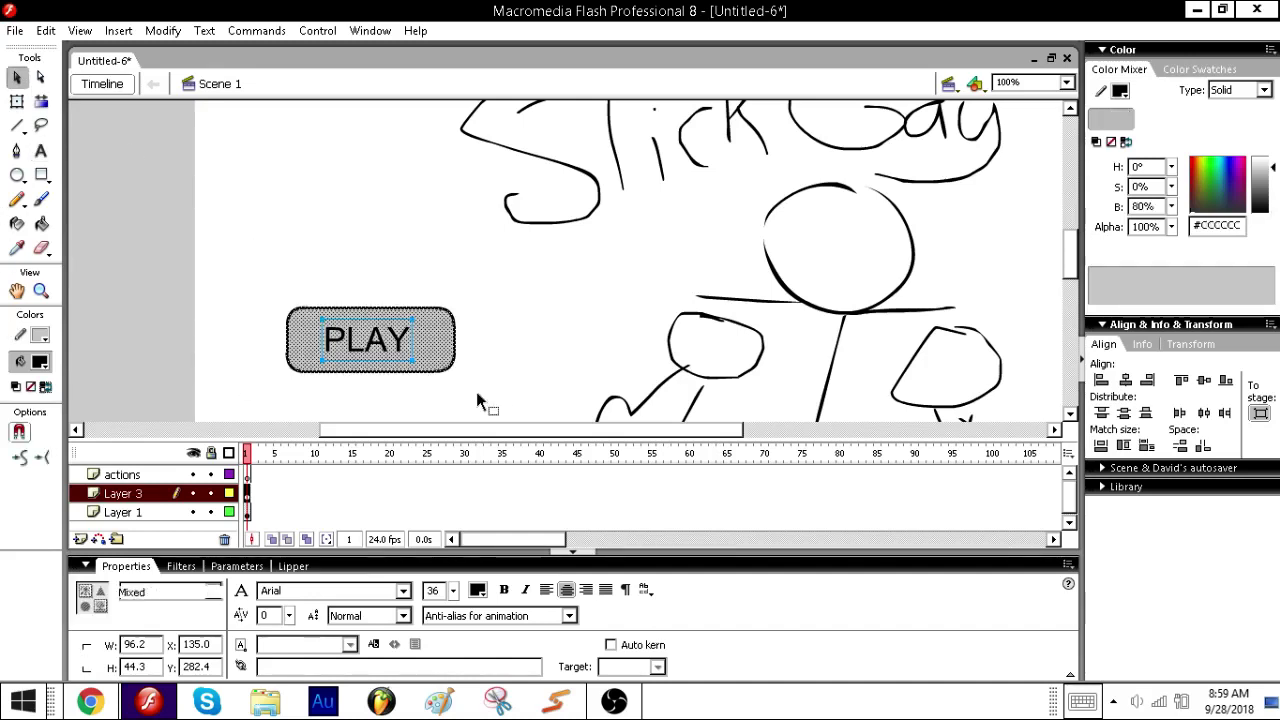
{"action": "key", "text": "F8"}
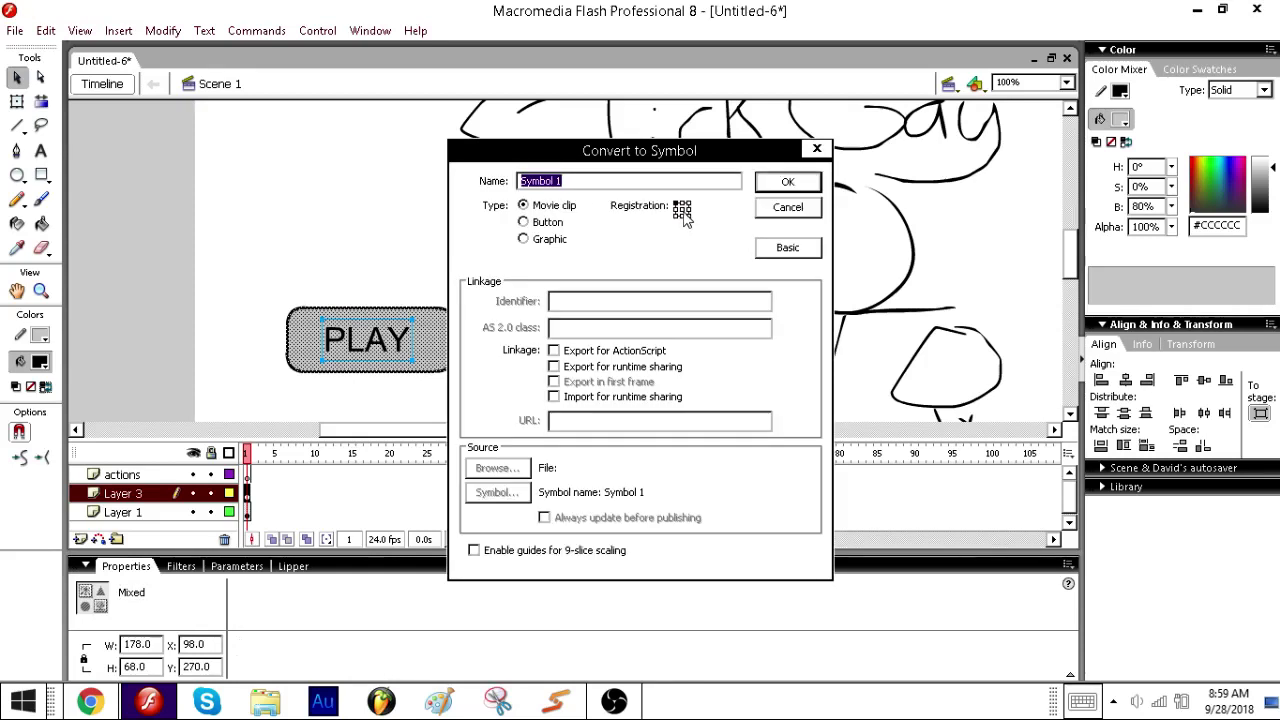
{"action": "type", "text": "play_btn"}
{"action": "key", "text": "Return"}
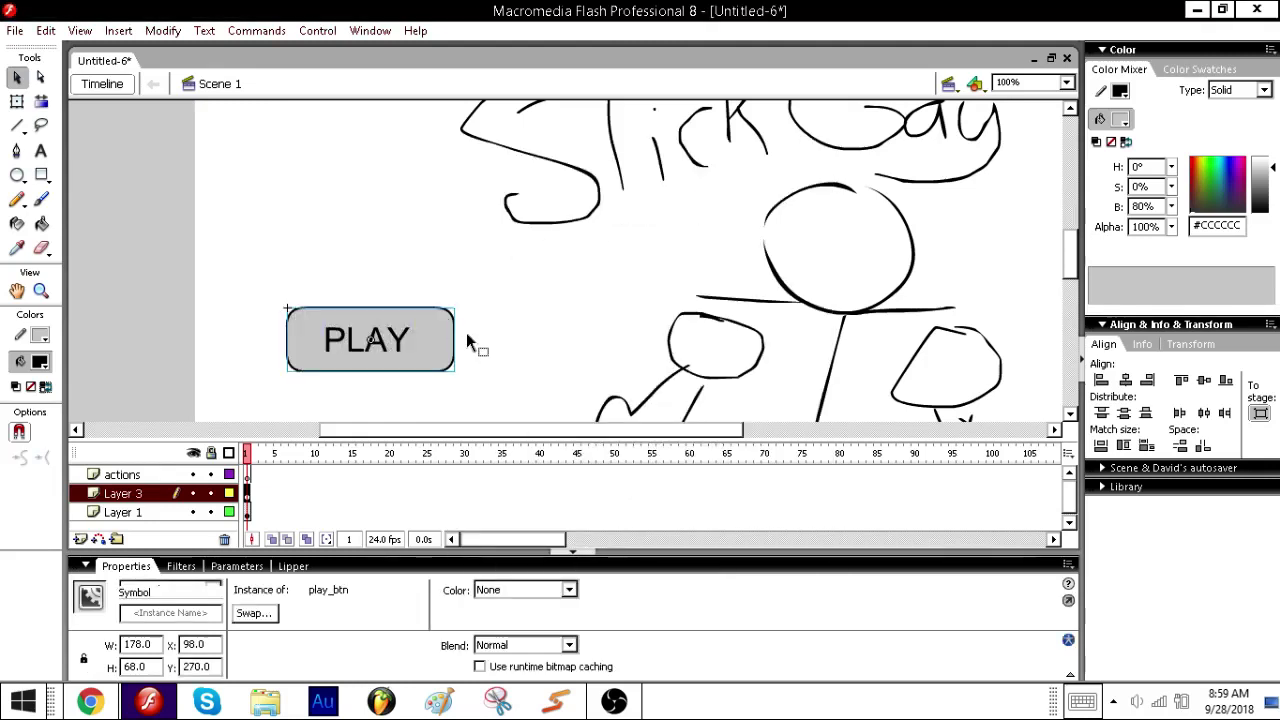
{"action": "key", "text": "ctrl+b"}
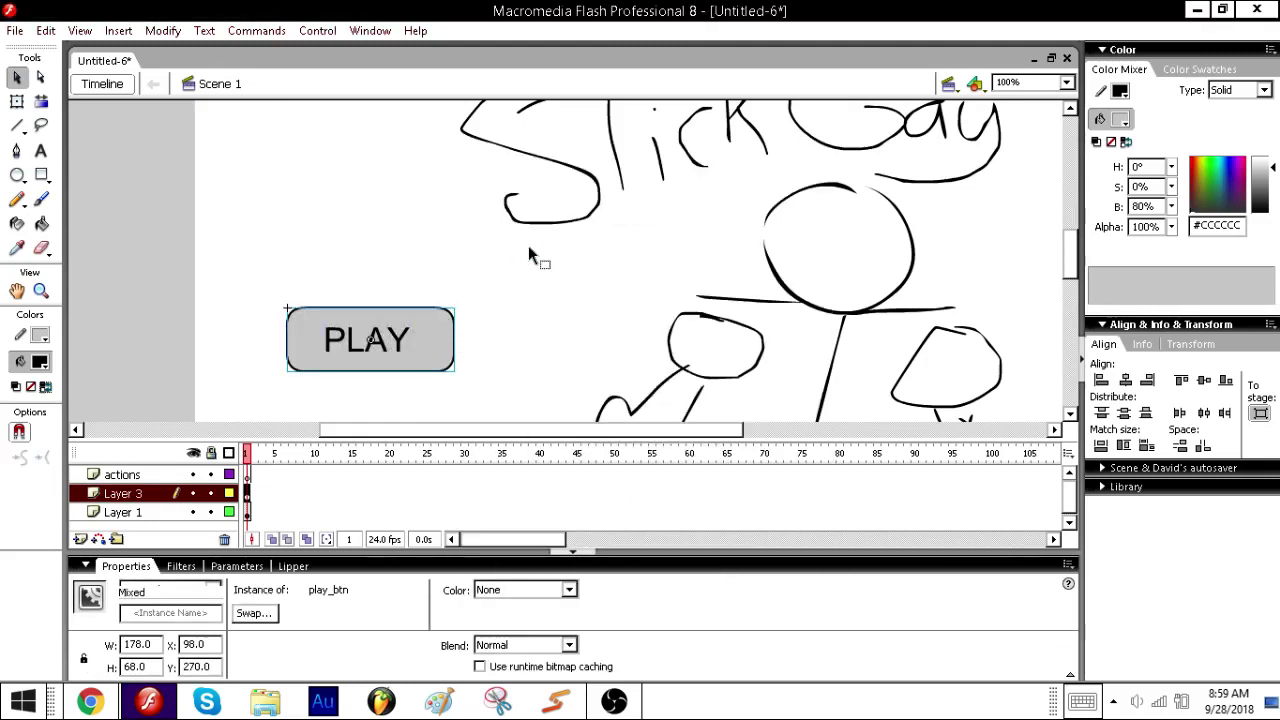
- Convert the selected rectangle and PLAY text into a Button symbol named "play_btn"
{"action": "key", "text": "F8"}
{"action": "left_click", "coordinate": [523, 221]}
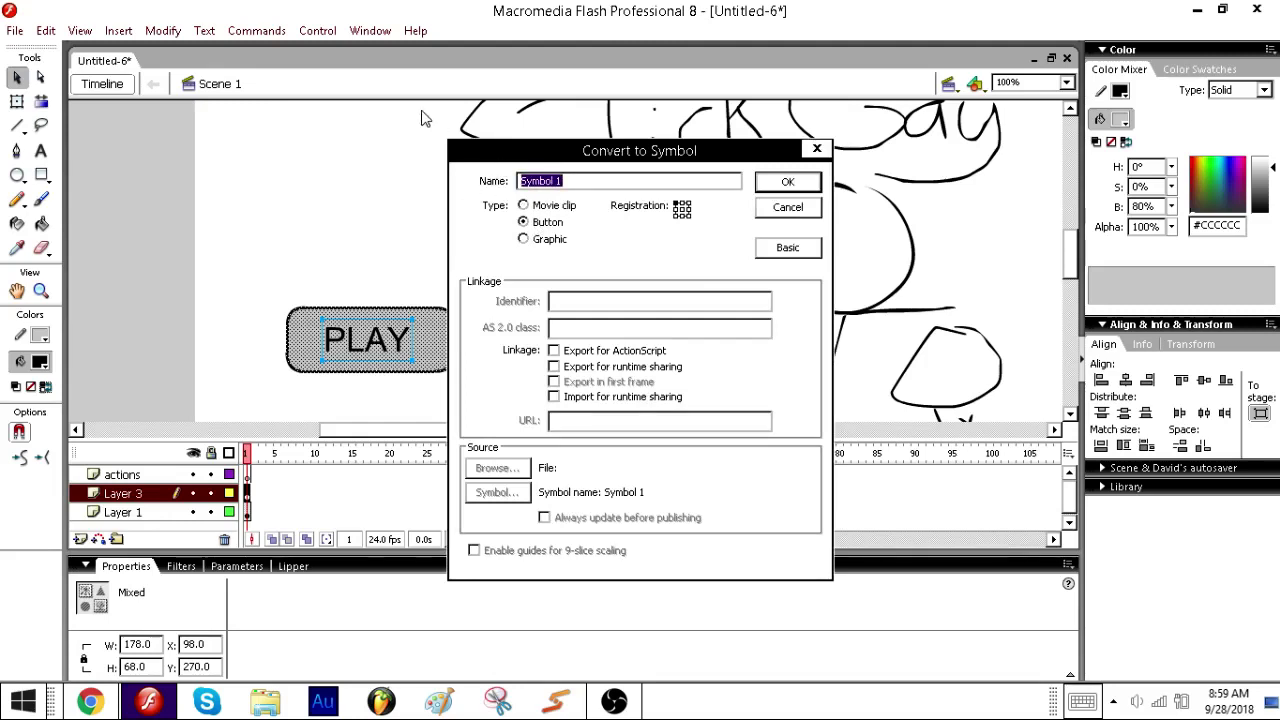
{"action": "type", "text": "play_btn"}
{"action": "key", "text": "Return"}
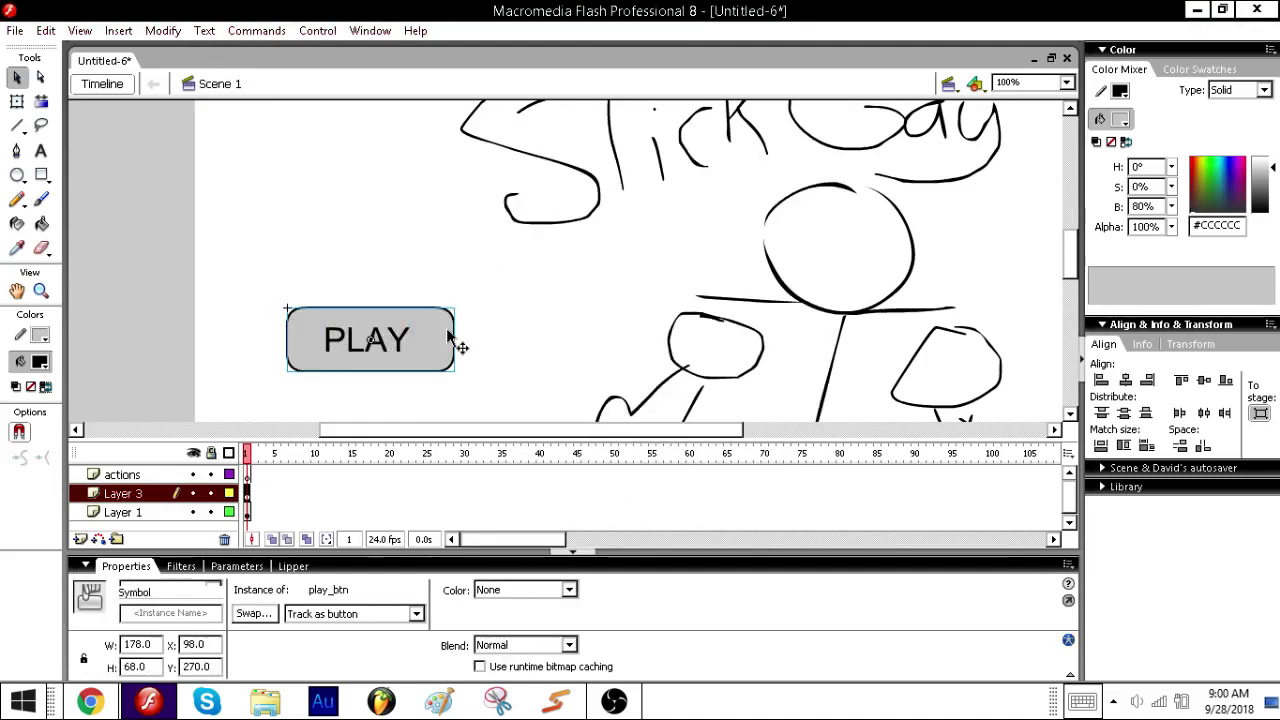
{"action": "double_click", "coordinate": [458, 345]}
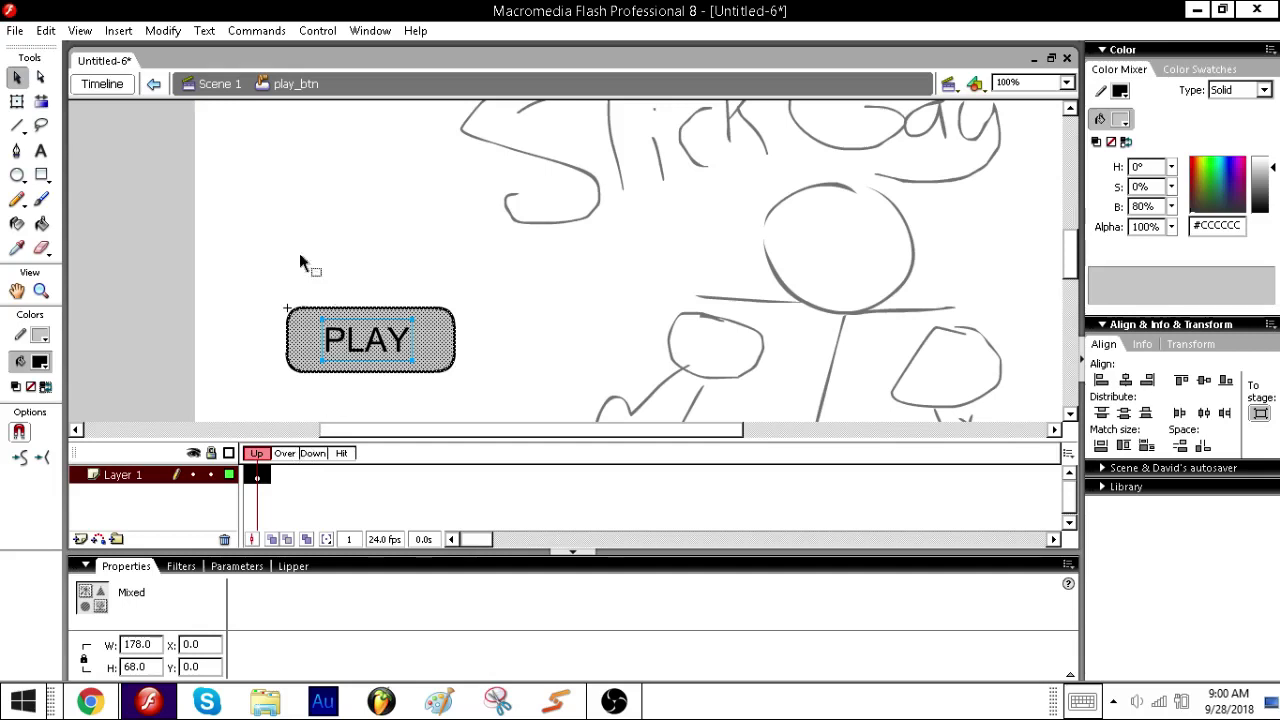
{"action": "left_click", "coordinate": [153, 84]}
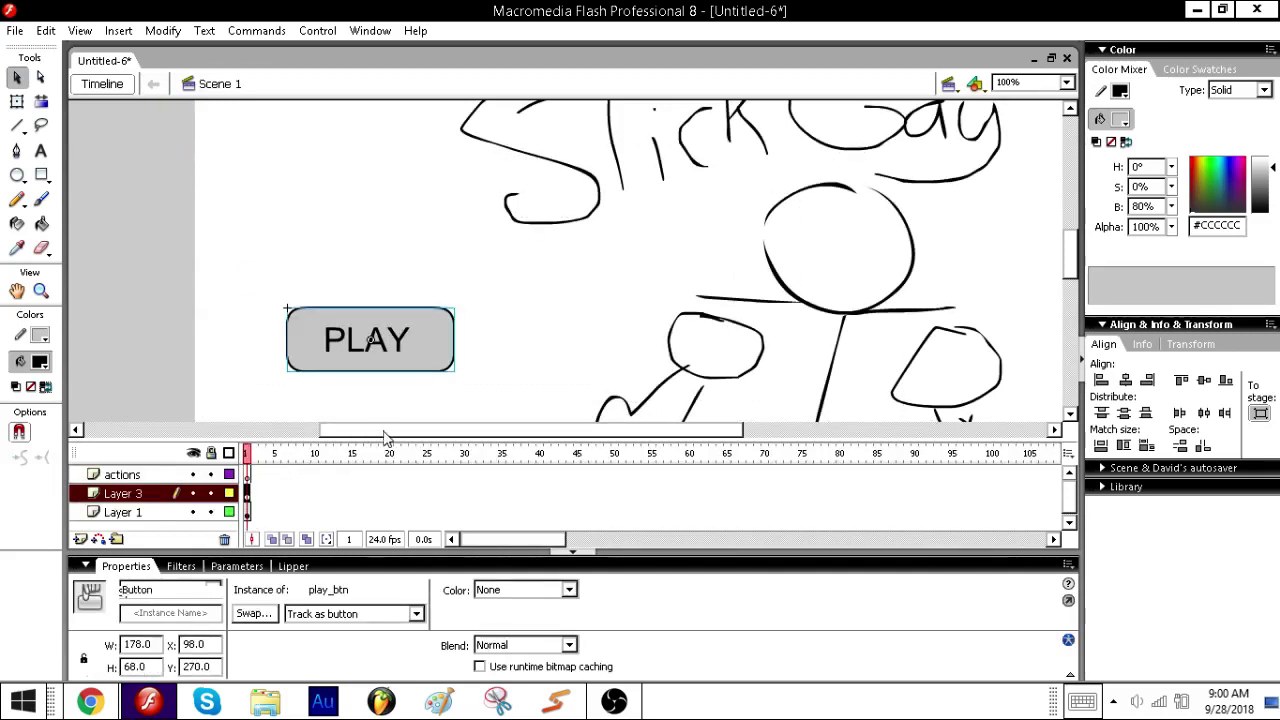
{"action": "left_click", "coordinate": [388, 454]}
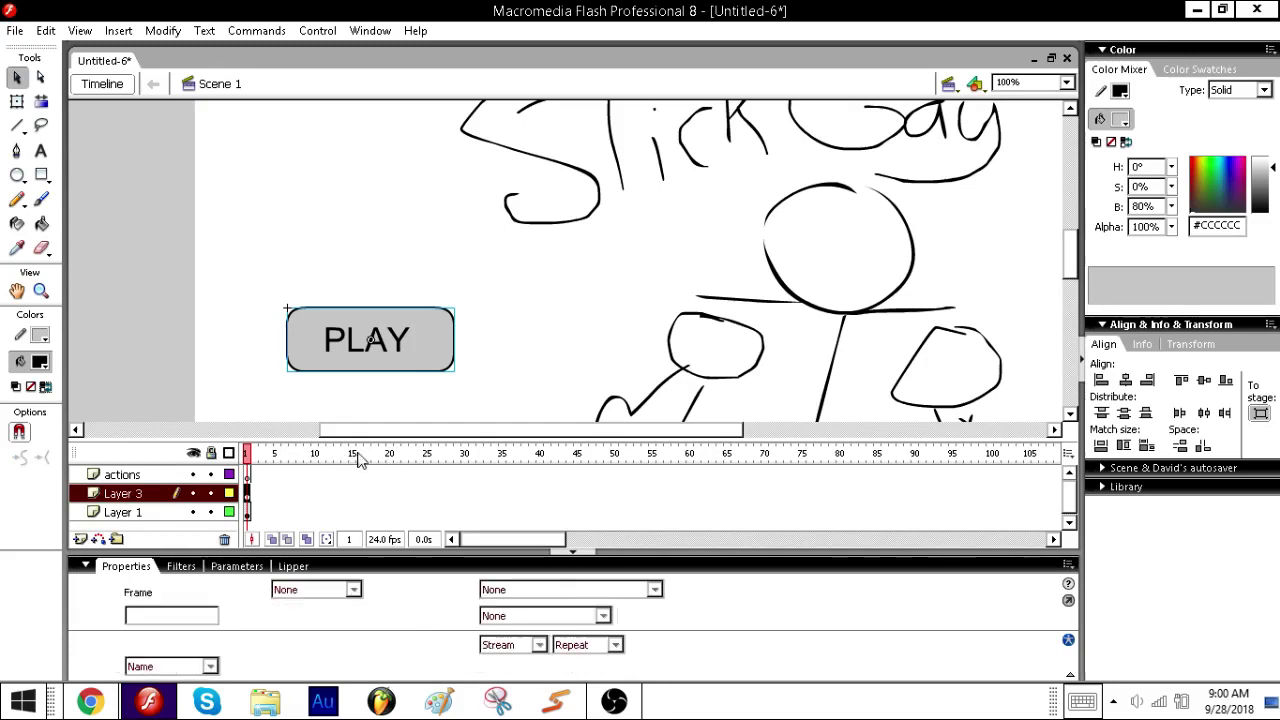
{"action": "left_click", "coordinate": [385, 345]}
- Open the play_btn symbol for editing and add keyframes for its Over, Down and Hit states
{"action": "double_click", "coordinate": [380, 347]}
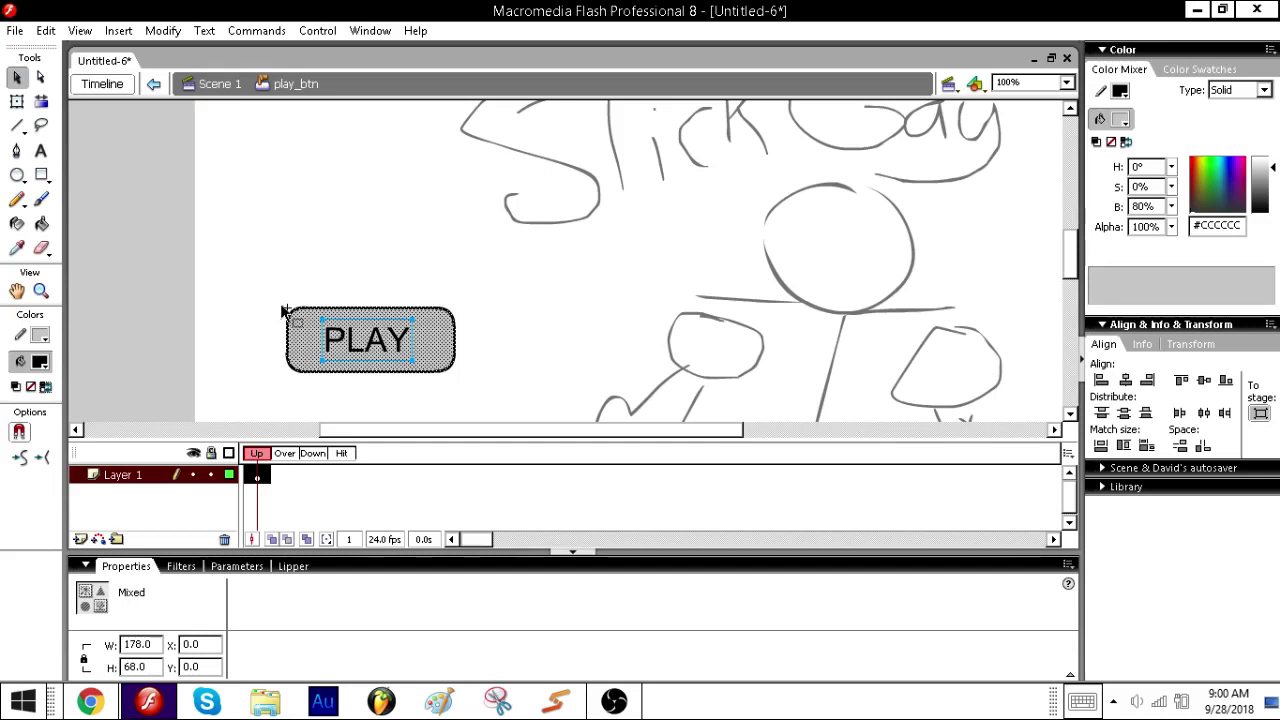
{"action": "left_click", "coordinate": [86, 110]}
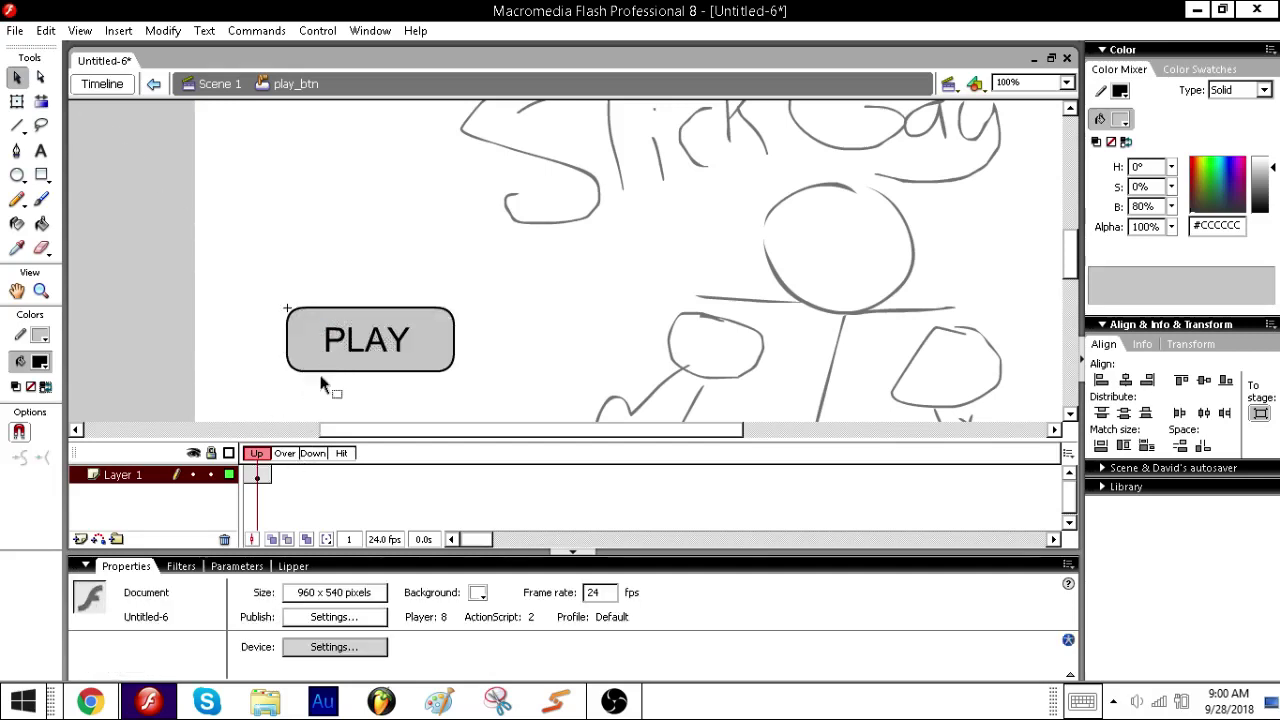
{"action": "key", "text": "F6"}
{"action": "key", "text": "F6"}
{"action": "key", "text": "F6"}
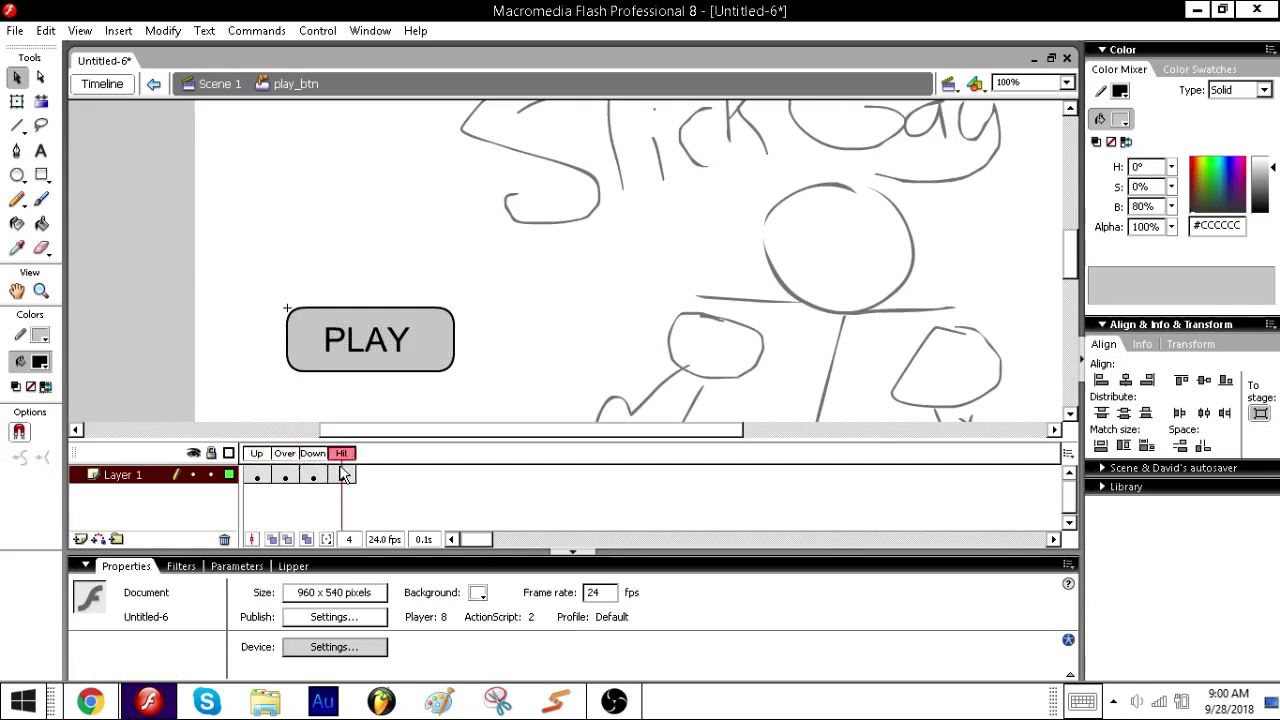
- Go through the button's Up, Over, Down and Hit frames to review each state
{"action": "left_click", "coordinate": [257, 455]}
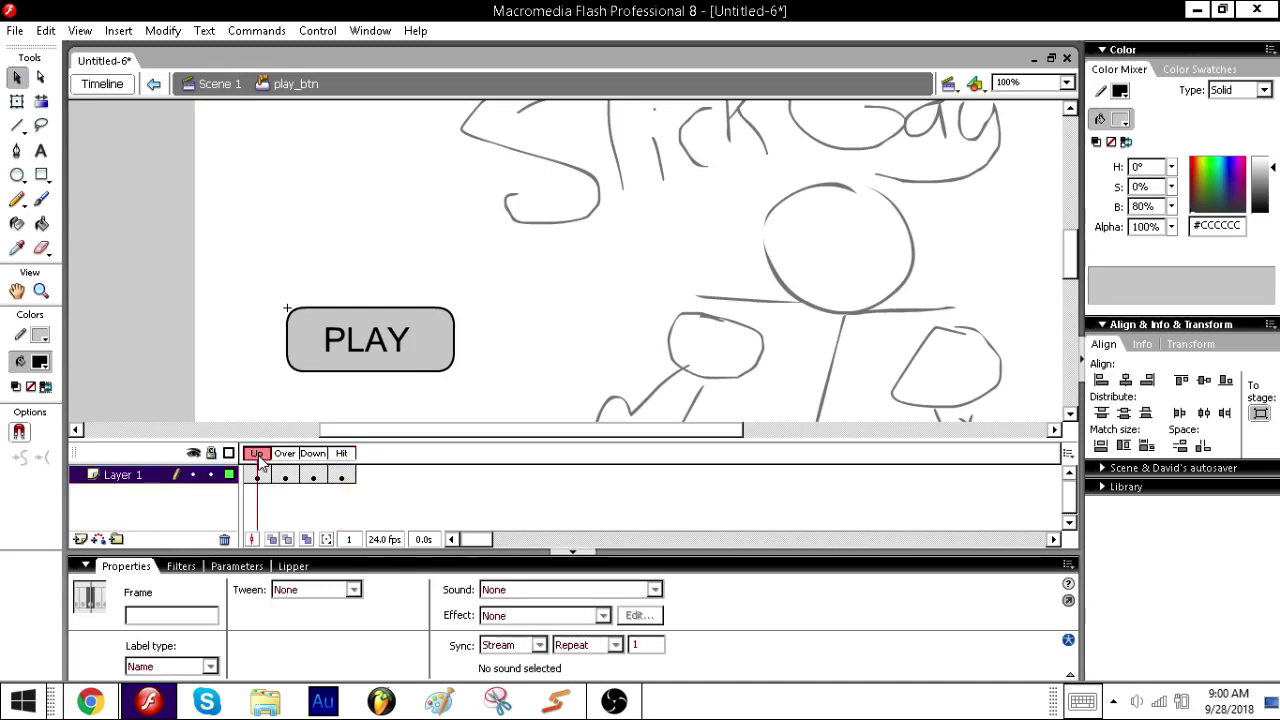
{"action": "left_click", "coordinate": [285, 455]}
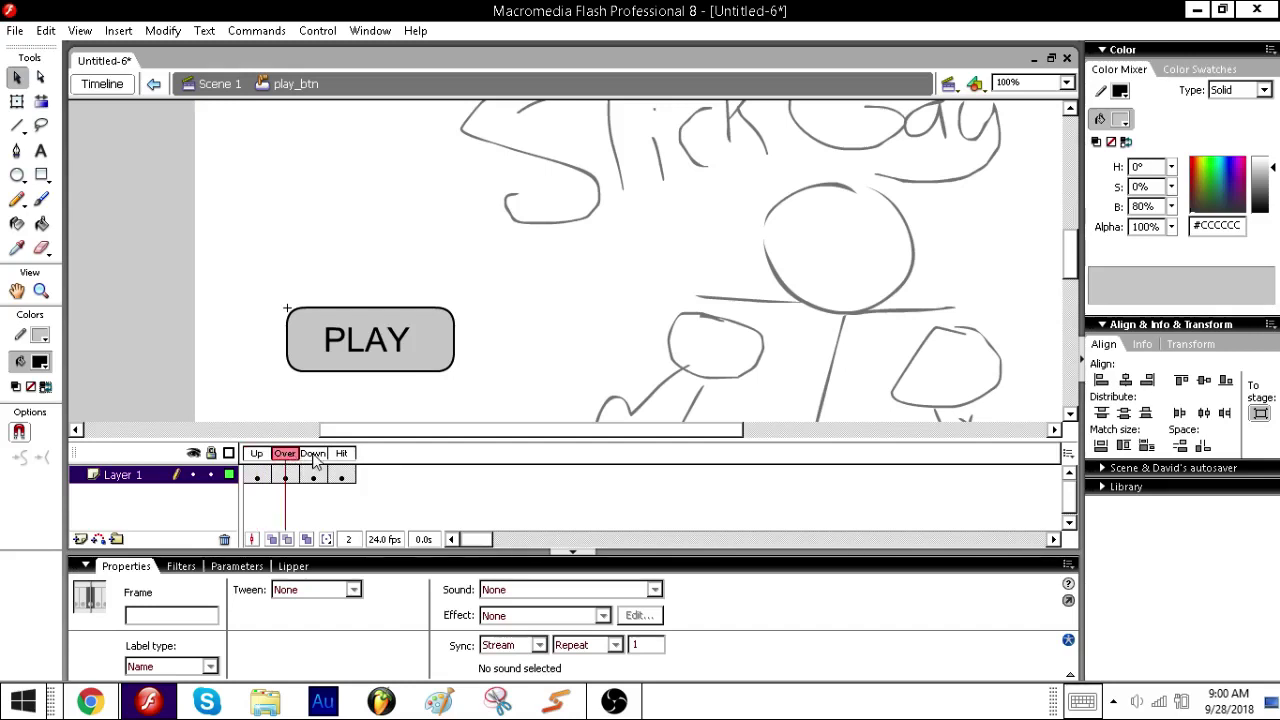
{"action": "left_click", "coordinate": [313, 455]}
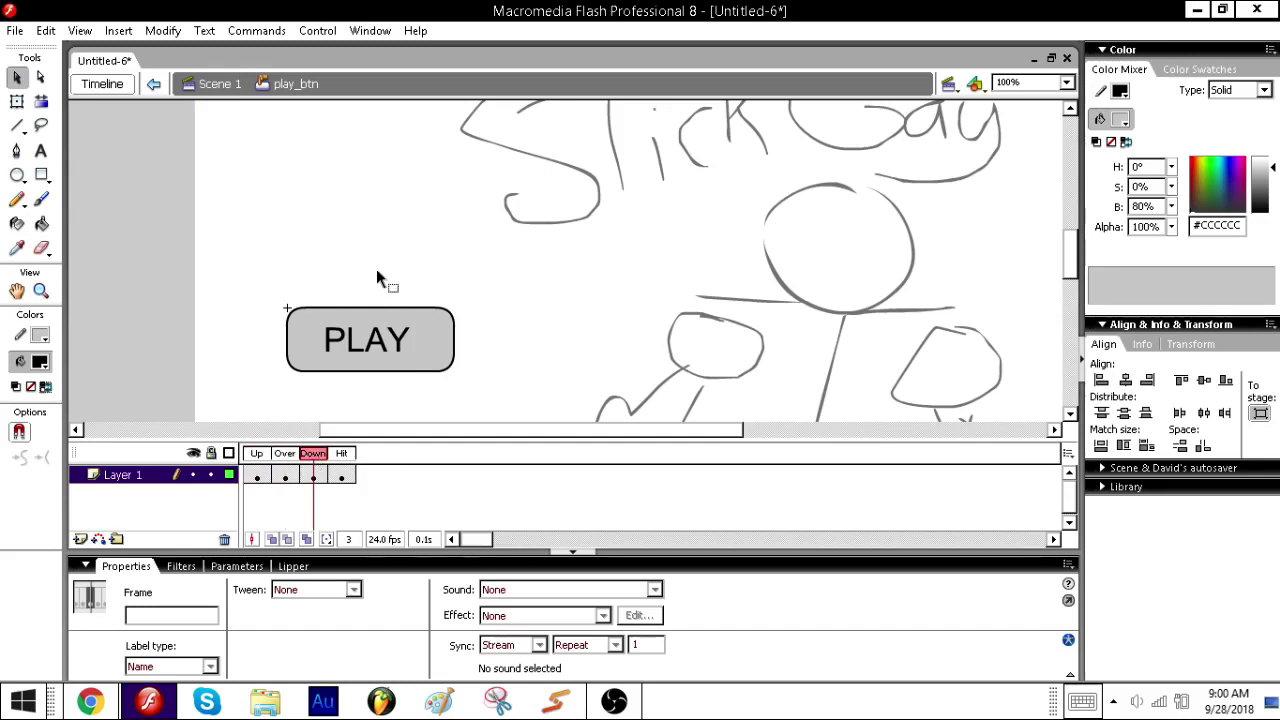
{"action": "left_click", "coordinate": [342, 456]}
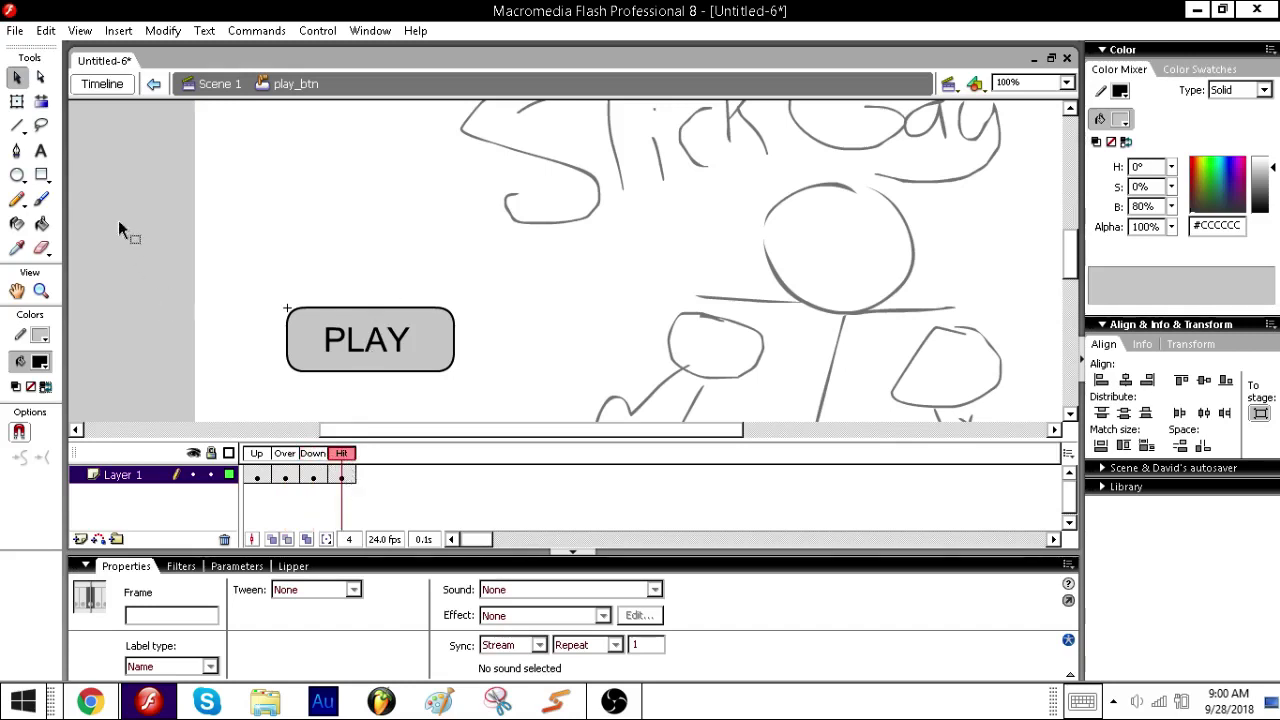
{"action": "left_click", "coordinate": [42, 175]}
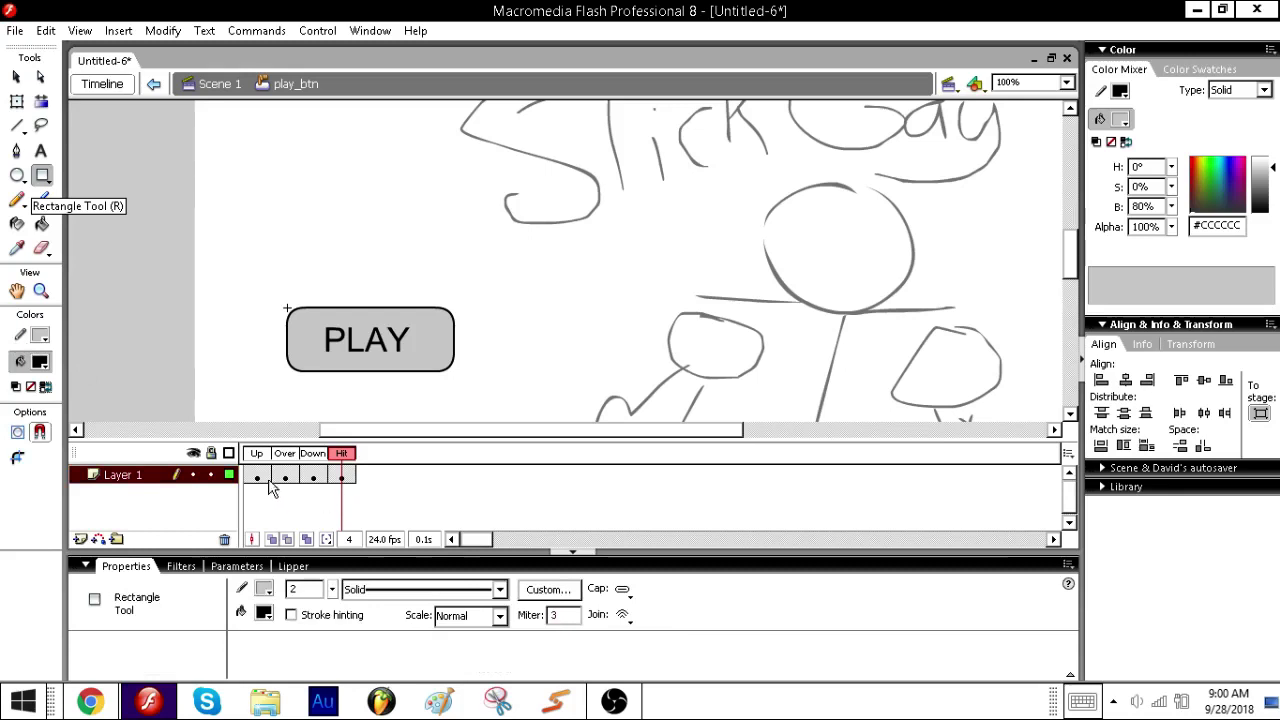
{"action": "left_click", "coordinate": [258, 477]}
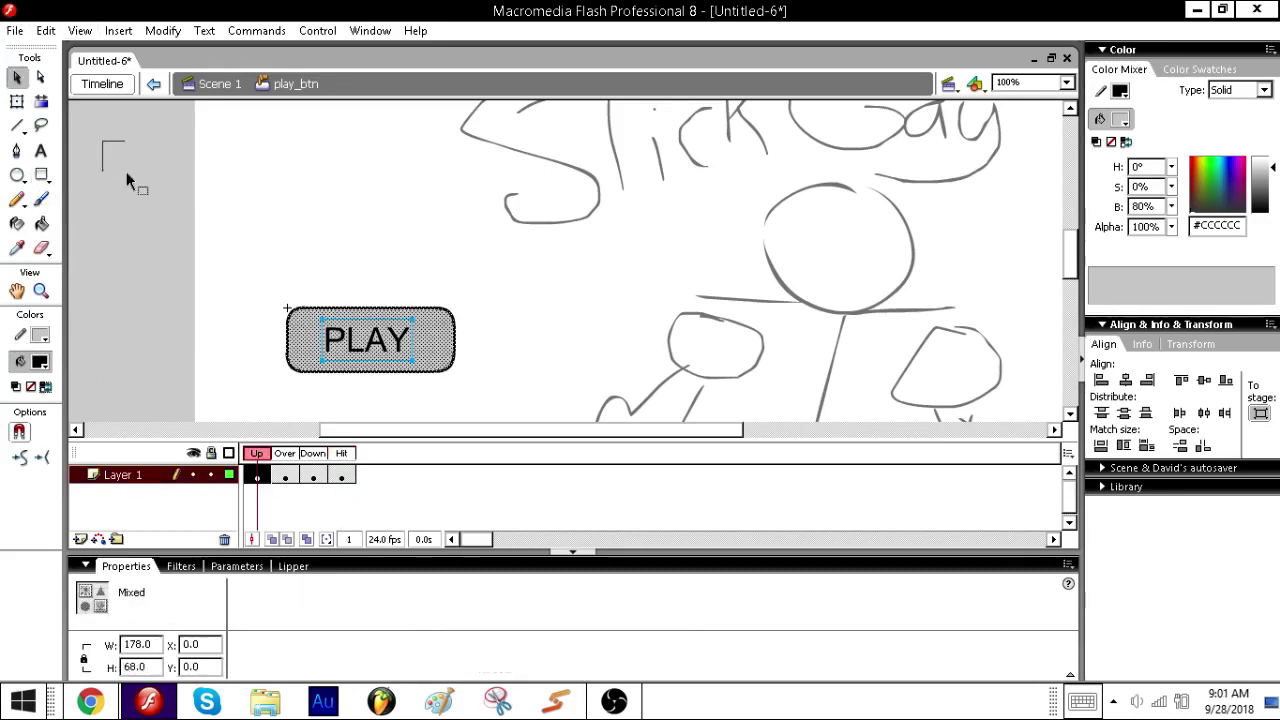
{"action": "left_click", "coordinate": [42, 224]}
- In the Over frame, select the whole PLAY button artwork and enlarge it slightly about its centre with Free Transform
{"action": "key", "text": "period"}
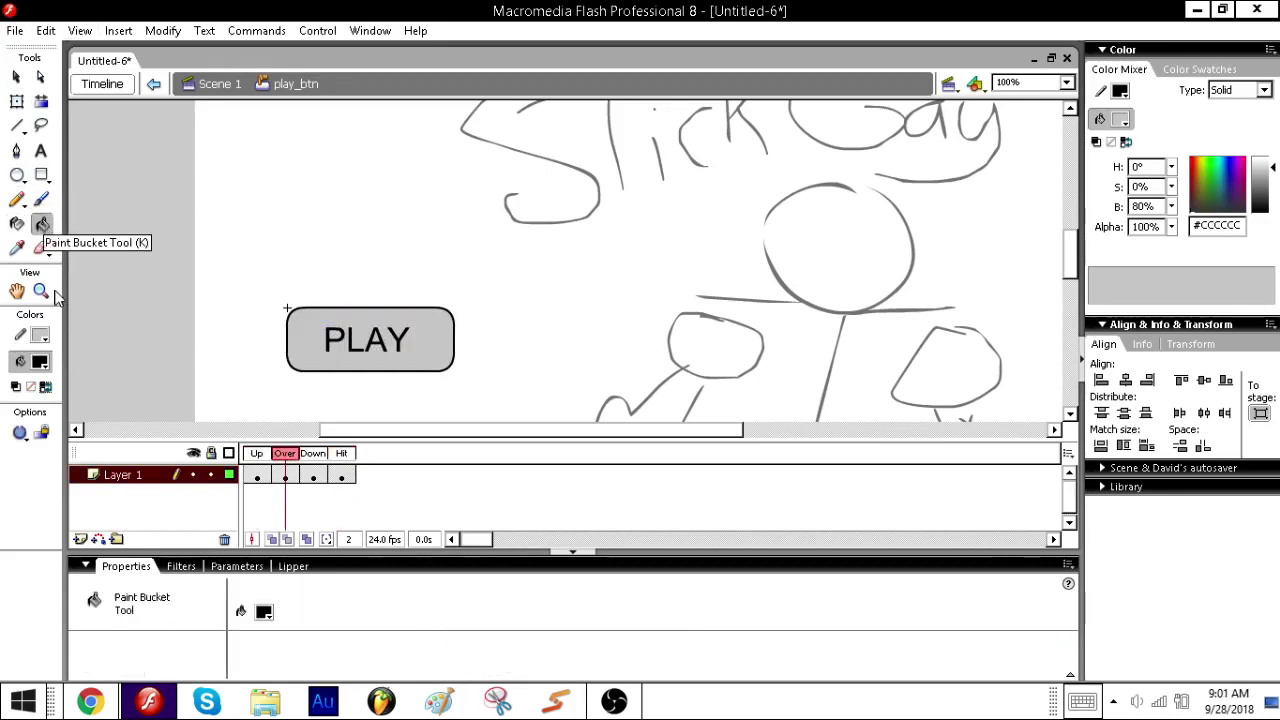
{"action": "key", "text": "q"}
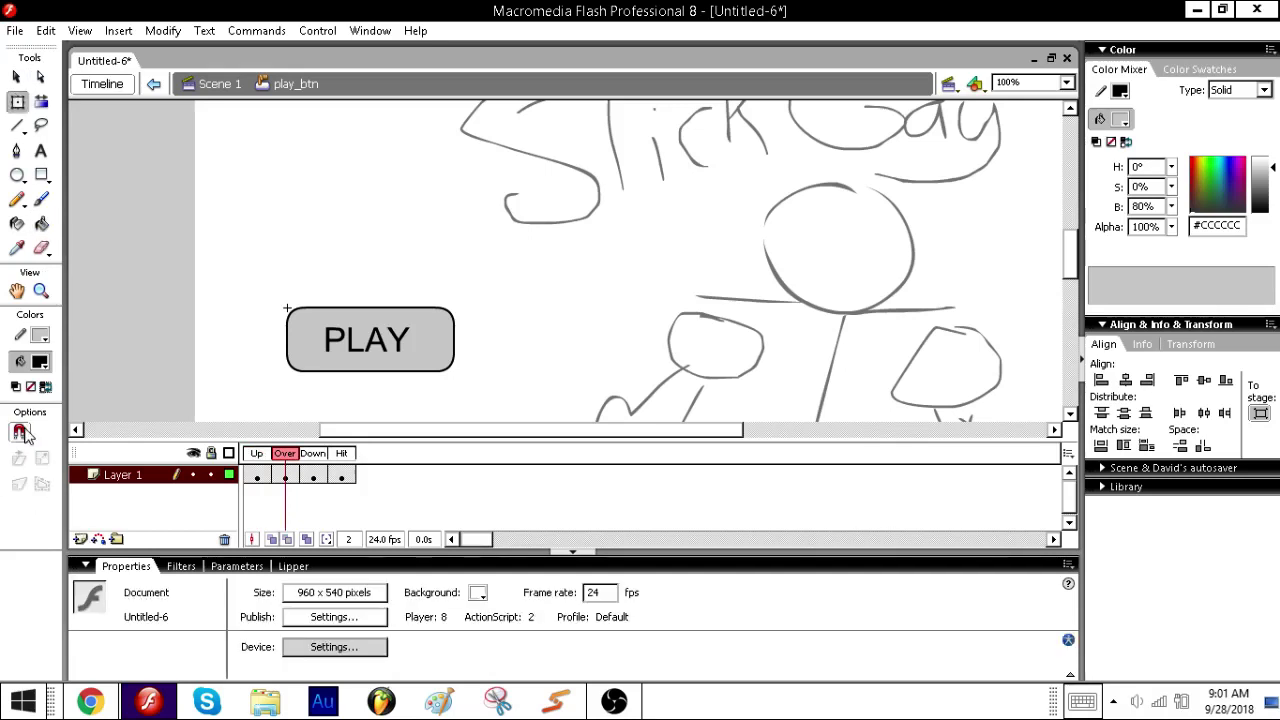
{"action": "left_click_drag", "start_coordinate": [228, 266], "coordinate": [476, 380]}
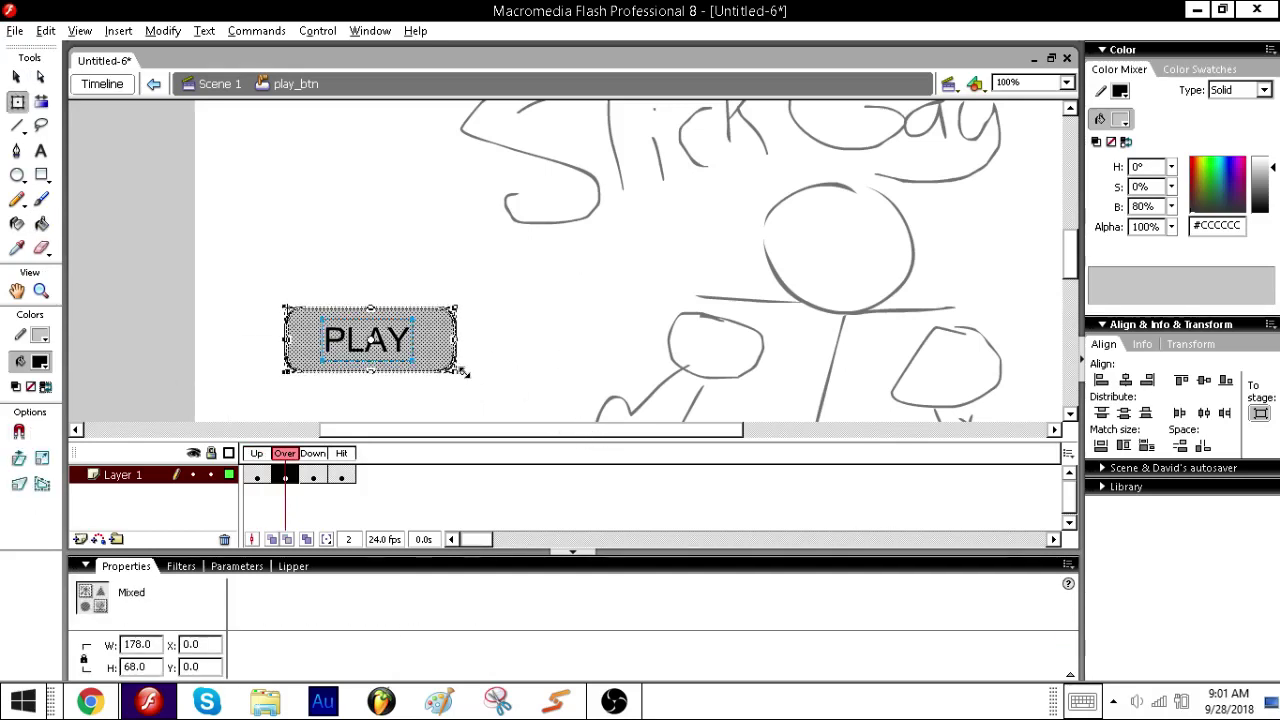
{"action": "left_click_drag", "start_coordinate": [459, 371], "coordinate": [463, 373]}
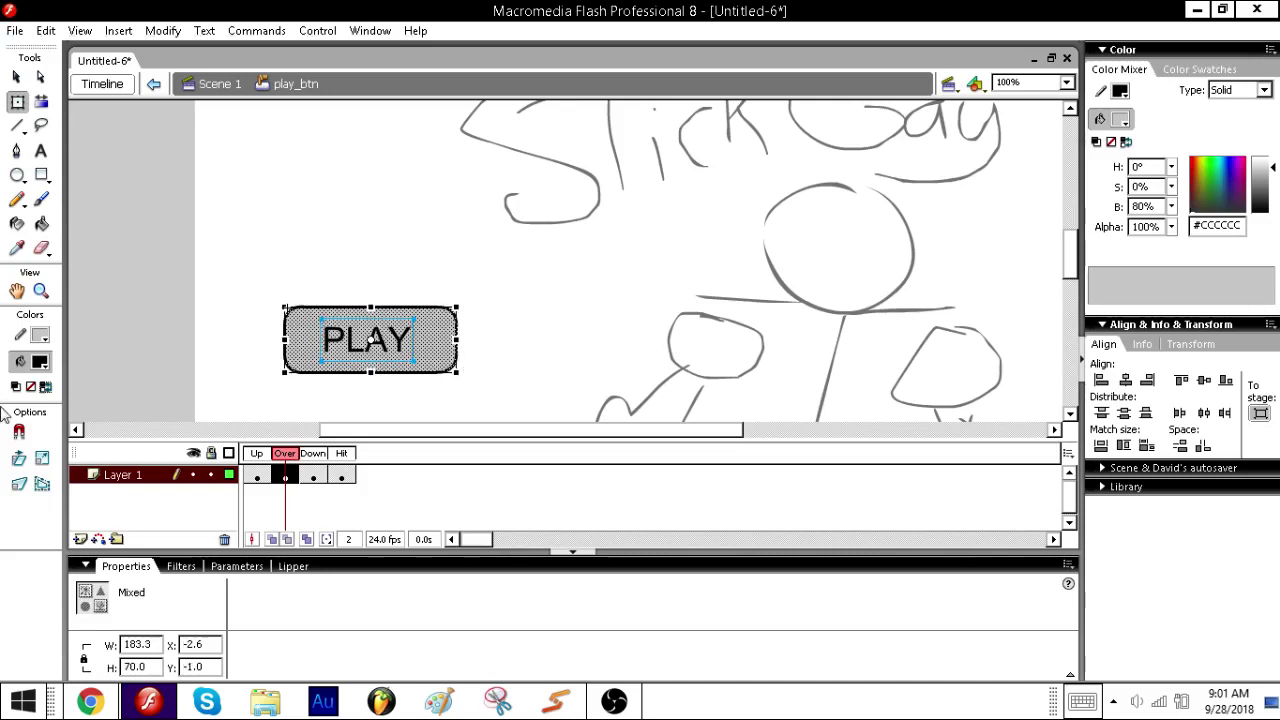
{"action": "left_click", "coordinate": [19, 431]}
{"action": "key", "text": "ctrl+z"}
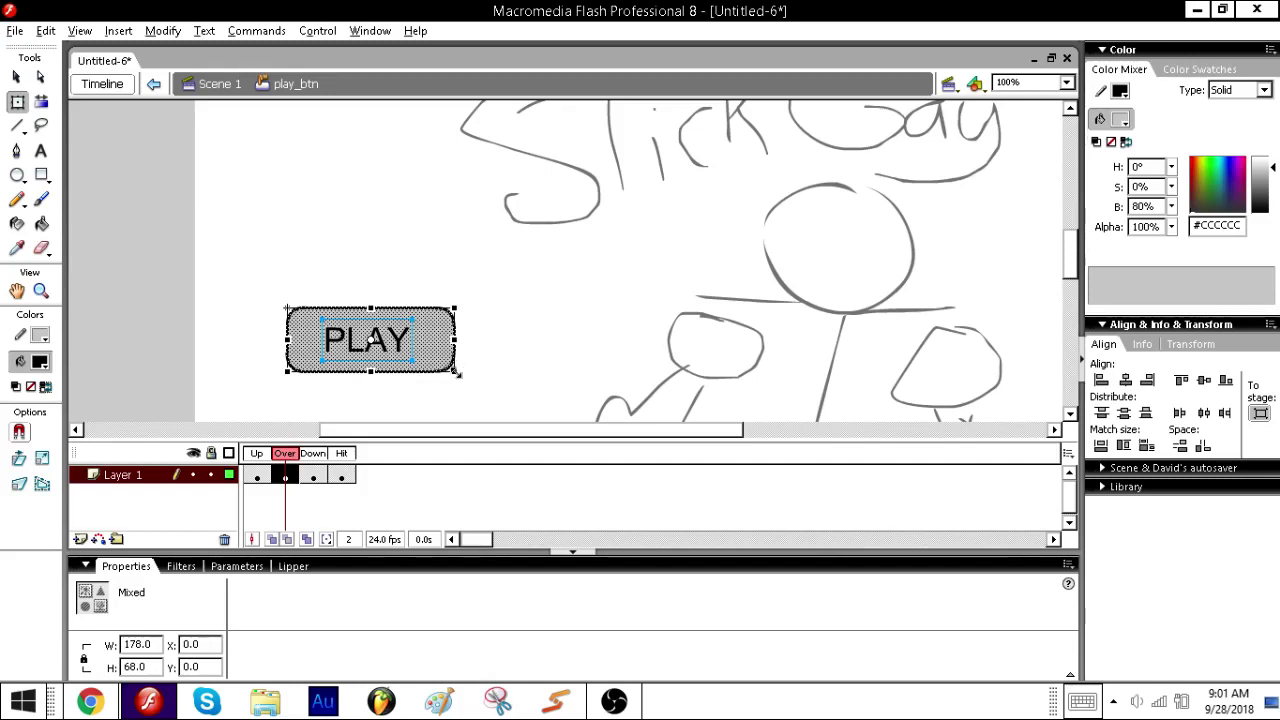
{"action": "left_click_drag", "start_coordinate": [457, 372], "coordinate": [449, 408]}
{"action": "left_click", "coordinate": [287, 455]}
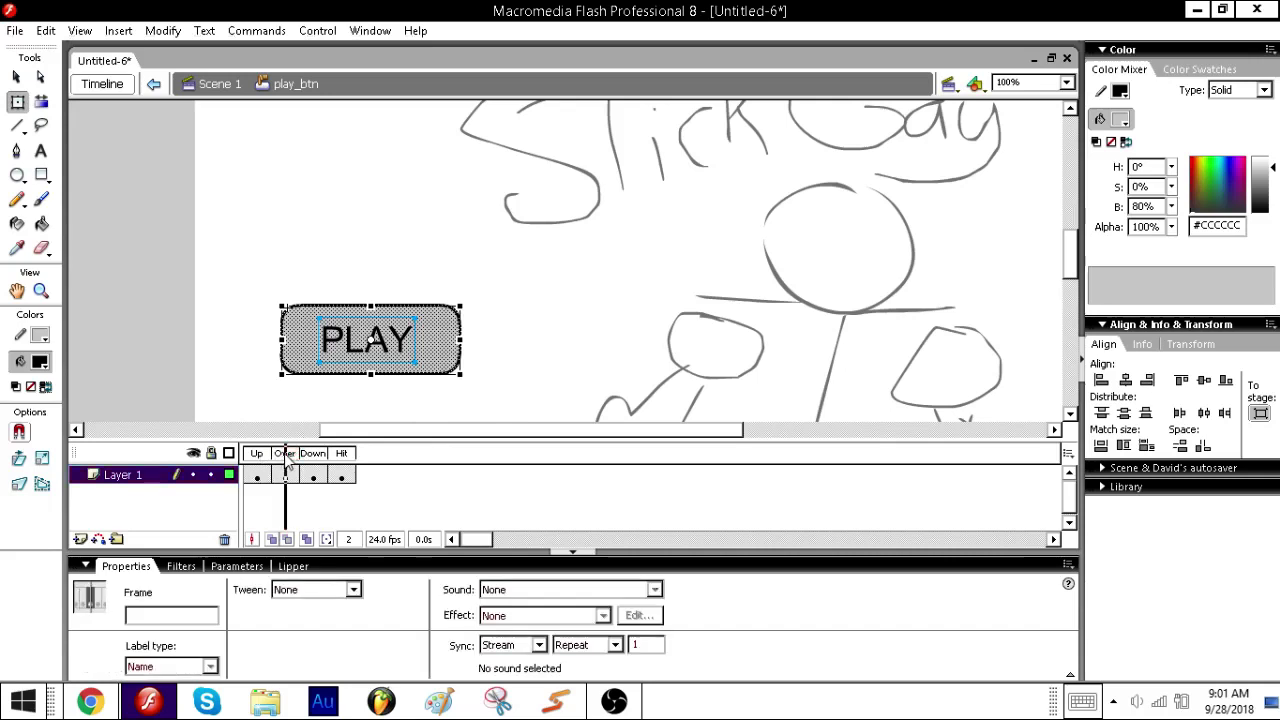
{"action": "key", "text": "comma"}
{"action": "left_click", "coordinate": [287, 455]}
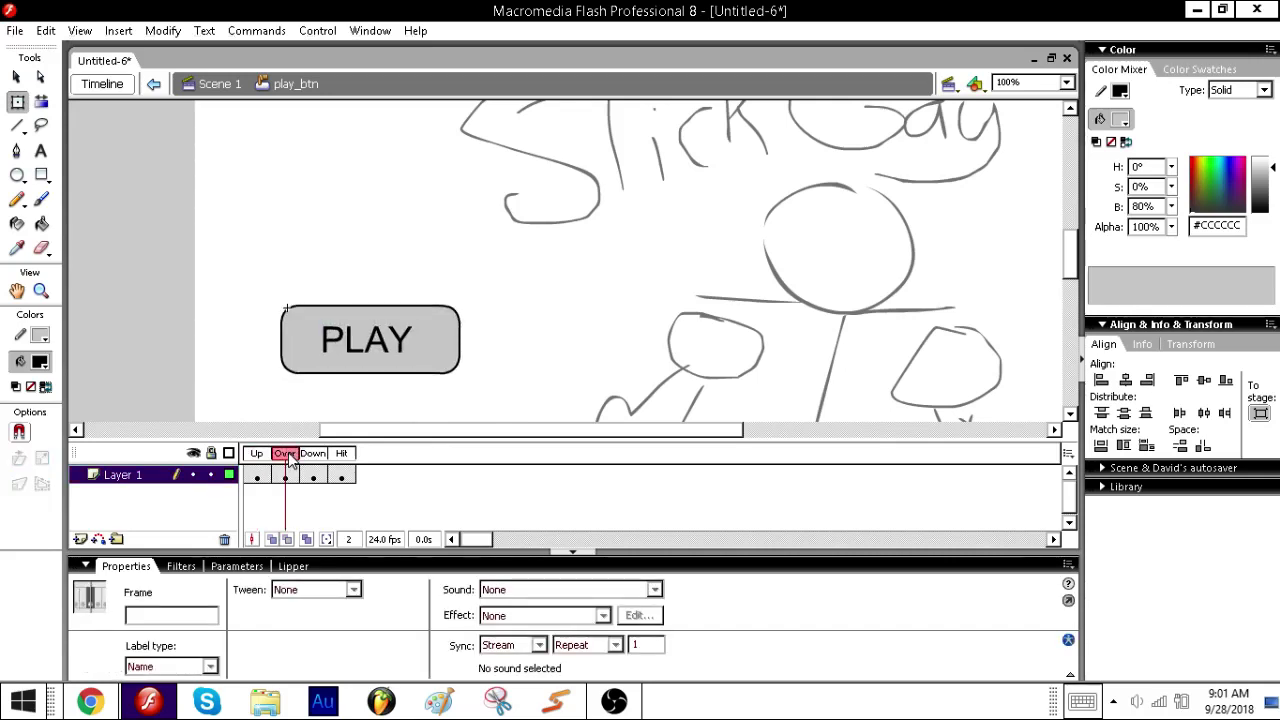
- Fill the Over frame's button background with the lighter grey #E8E8E8 (91% brightness) using the Paint Bucket
{"action": "left_click", "coordinate": [41, 224]}
{"action": "left_click", "coordinate": [45, 386]}
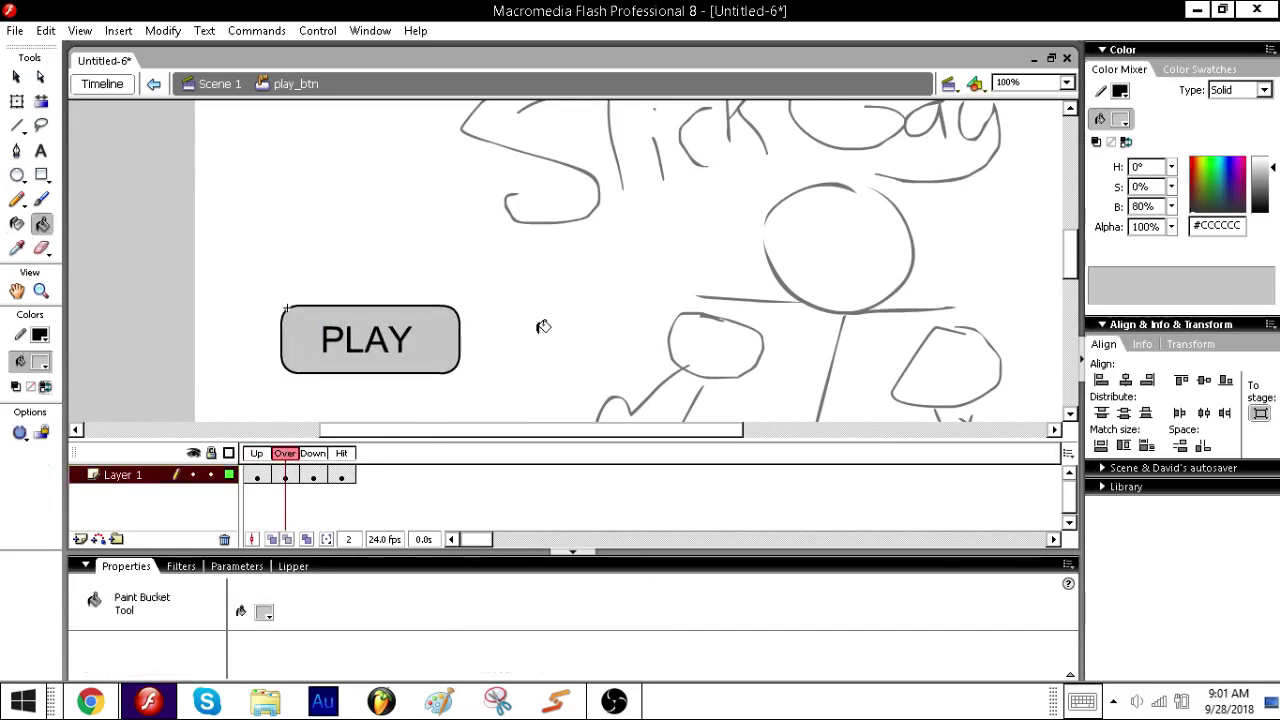
{"action": "left_click_drag", "start_coordinate": [1172, 207], "coordinate": [1172, 186]}
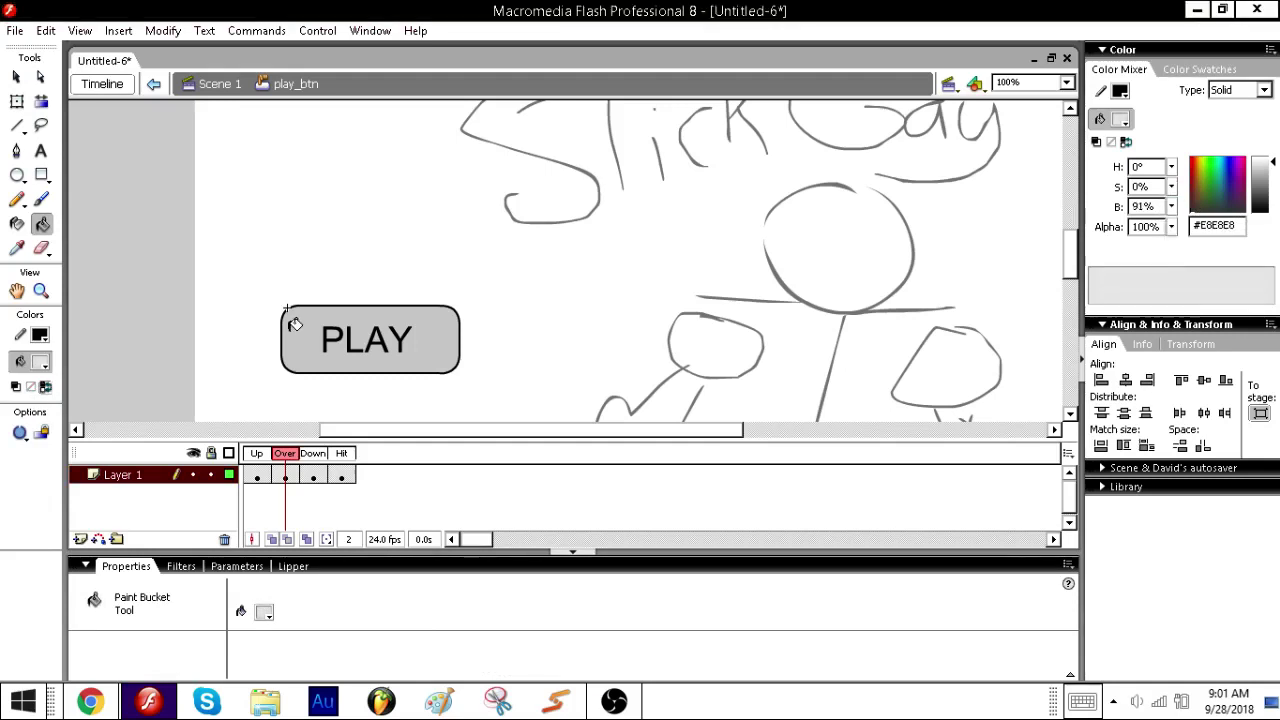
{"action": "left_click", "coordinate": [310, 345]}
- In the Down frame, fill the button background with the darker grey #B8B8B8 and scale the whole button down slightly
{"action": "left_click", "coordinate": [316, 477]}
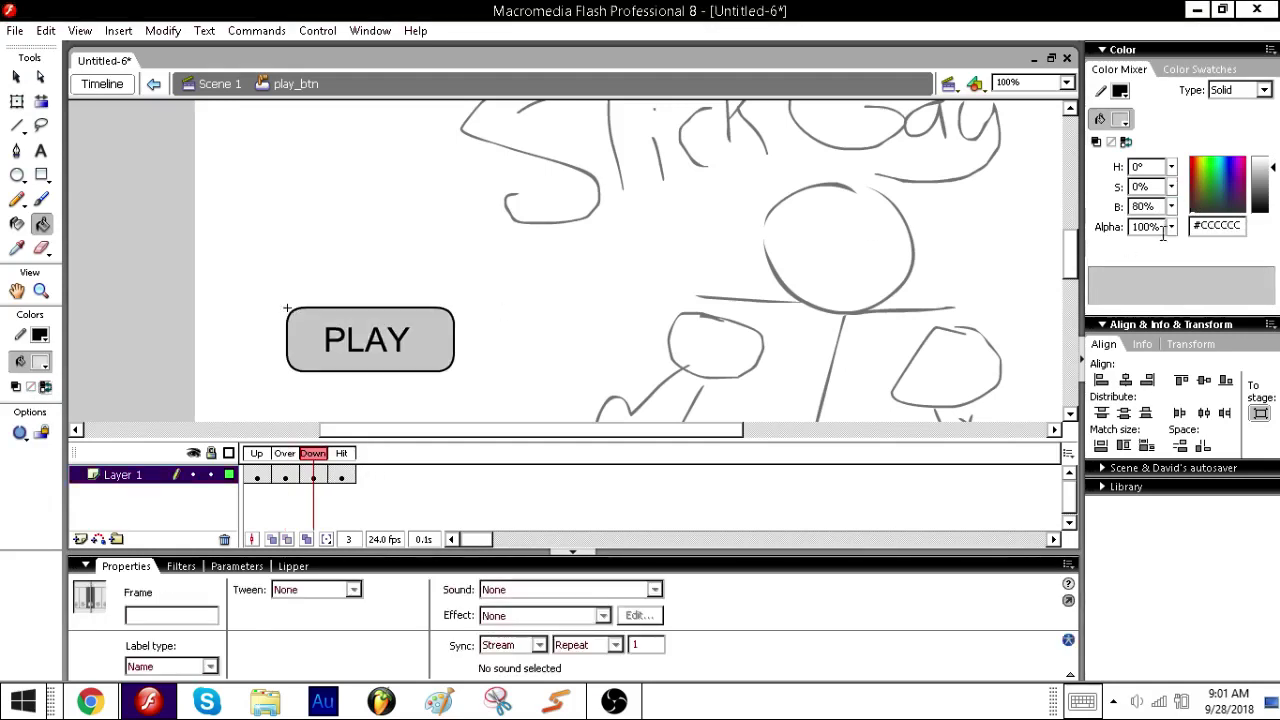
{"action": "left_click_drag", "start_coordinate": [1171, 207], "coordinate": [1171, 220]}
{"action": "left_click", "coordinate": [330, 336]}
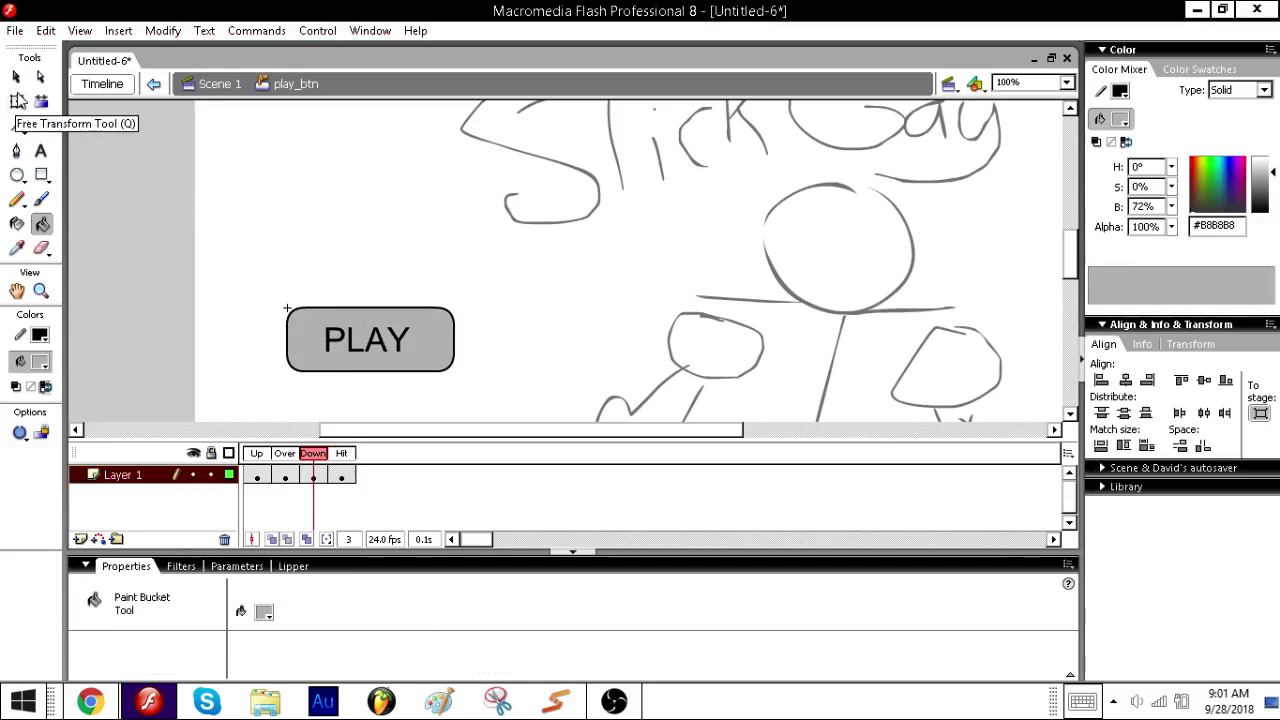
{"action": "left_click", "coordinate": [17, 103]}
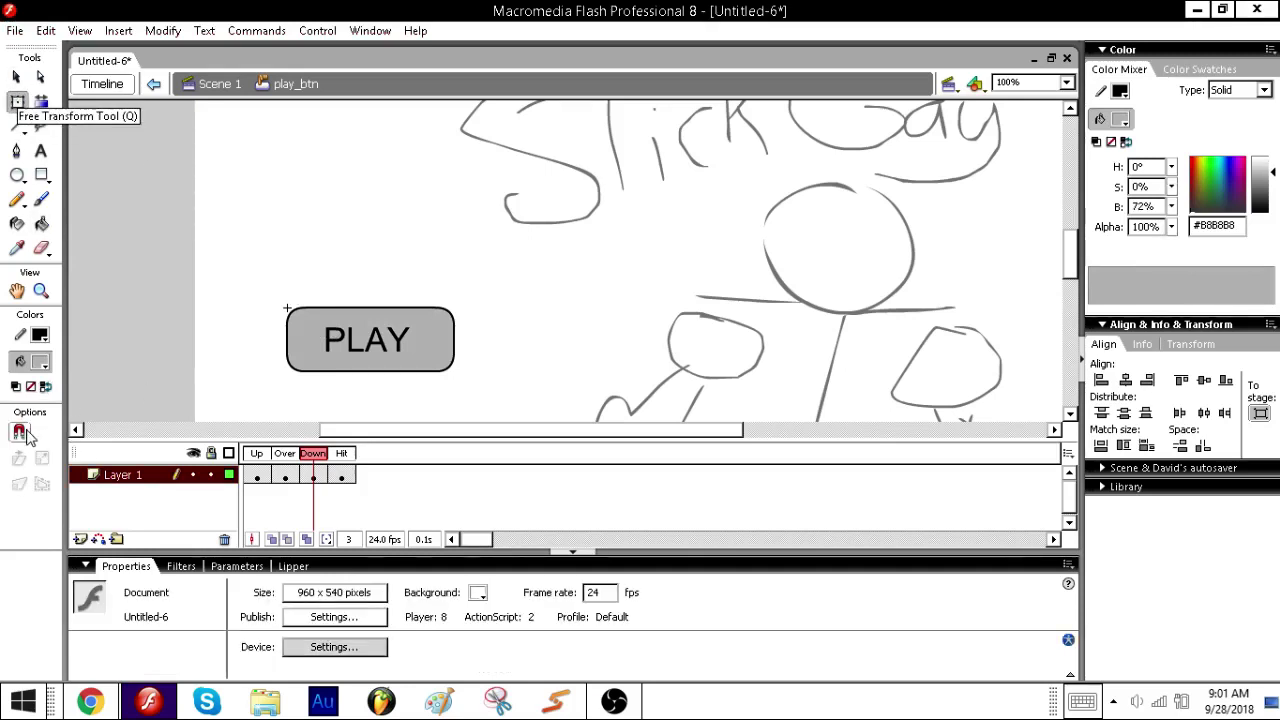
{"action": "left_click_drag", "start_coordinate": [250, 292], "coordinate": [450, 370]}
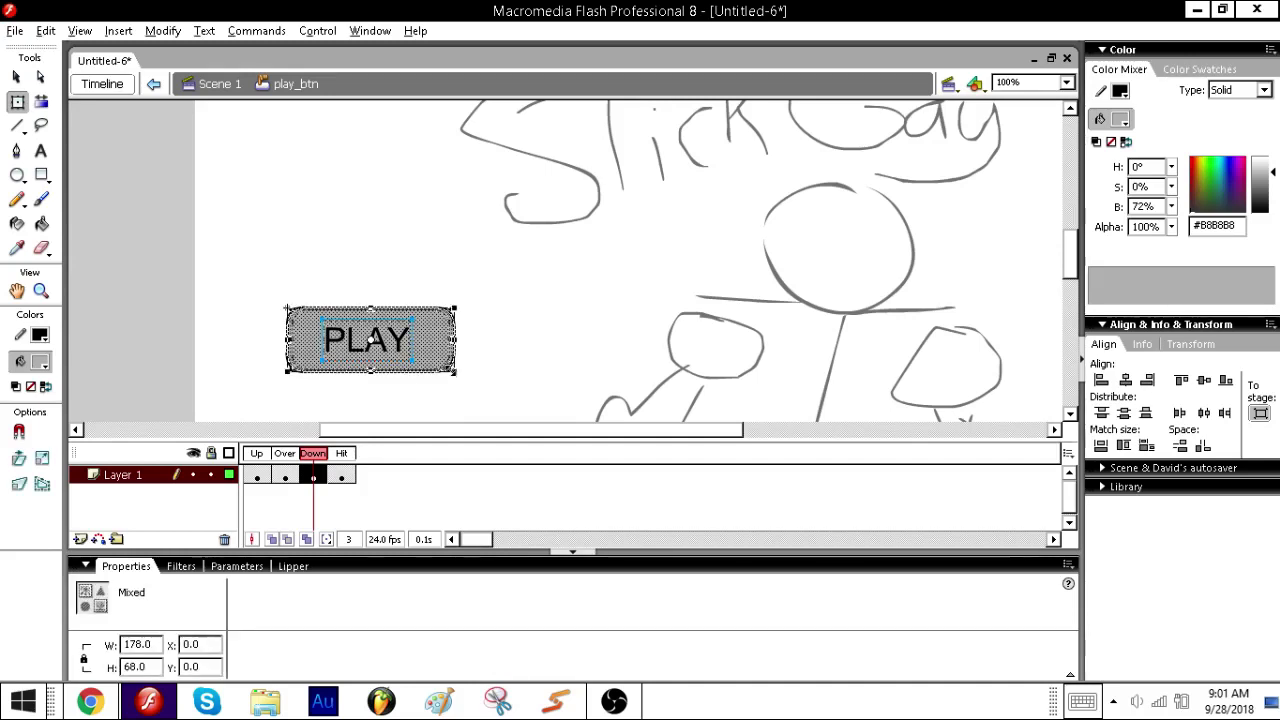
- Replace the Hit frame's artwork with a red rounded rectangle without stroke, slightly larger than the PLAY button
{"action": "left_click", "coordinate": [336, 448]}
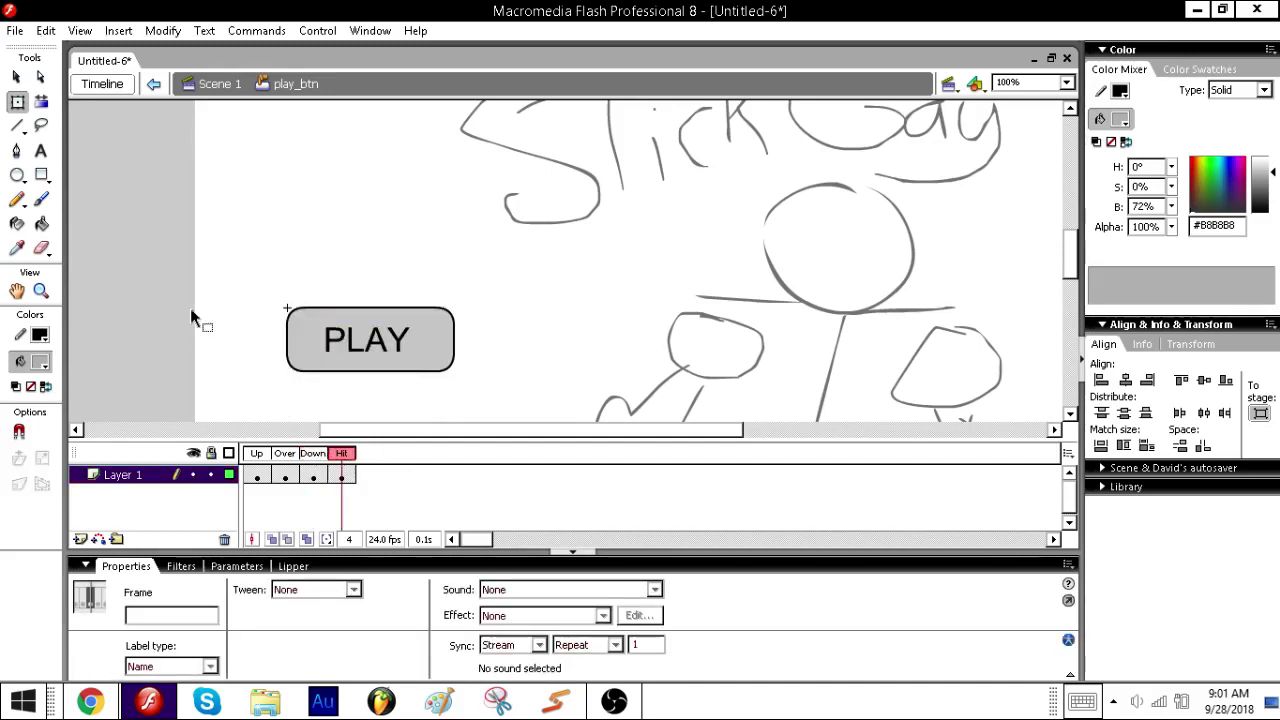
{"action": "left_click_drag", "start_coordinate": [225, 262], "coordinate": [541, 385]}
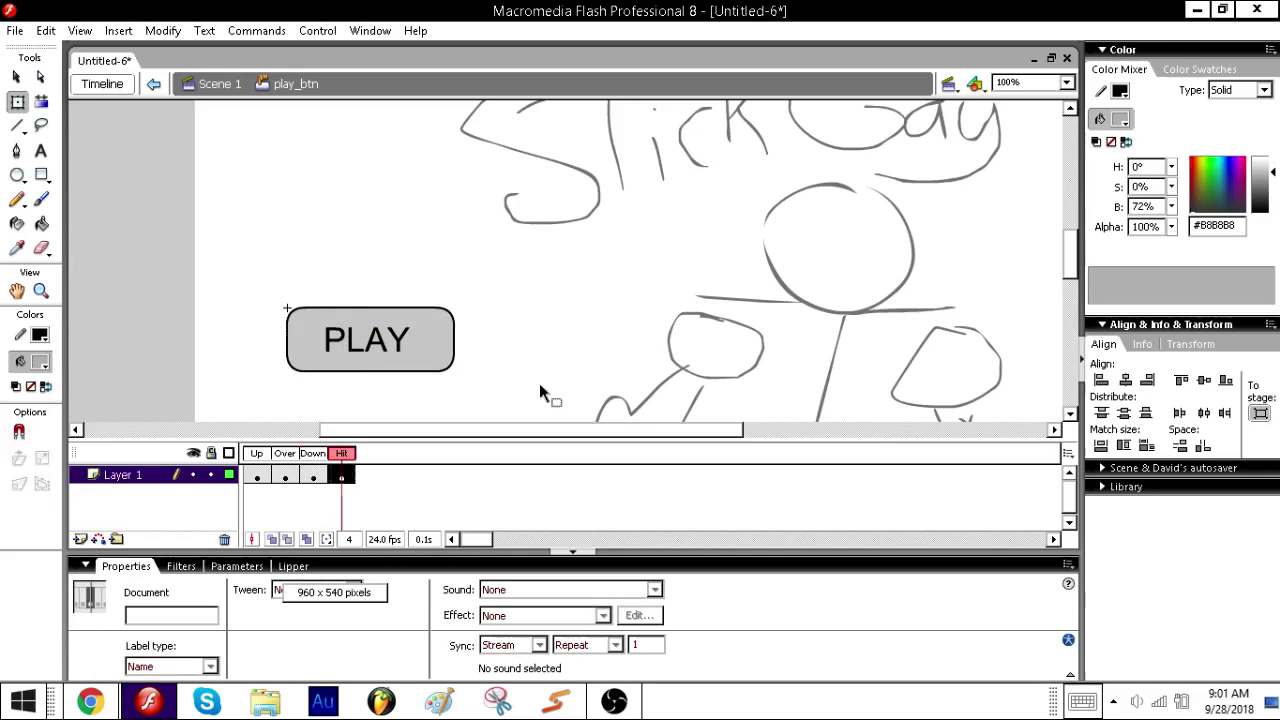
{"action": "left_click", "coordinate": [42, 174]}
{"action": "left_click", "coordinate": [40, 361]}
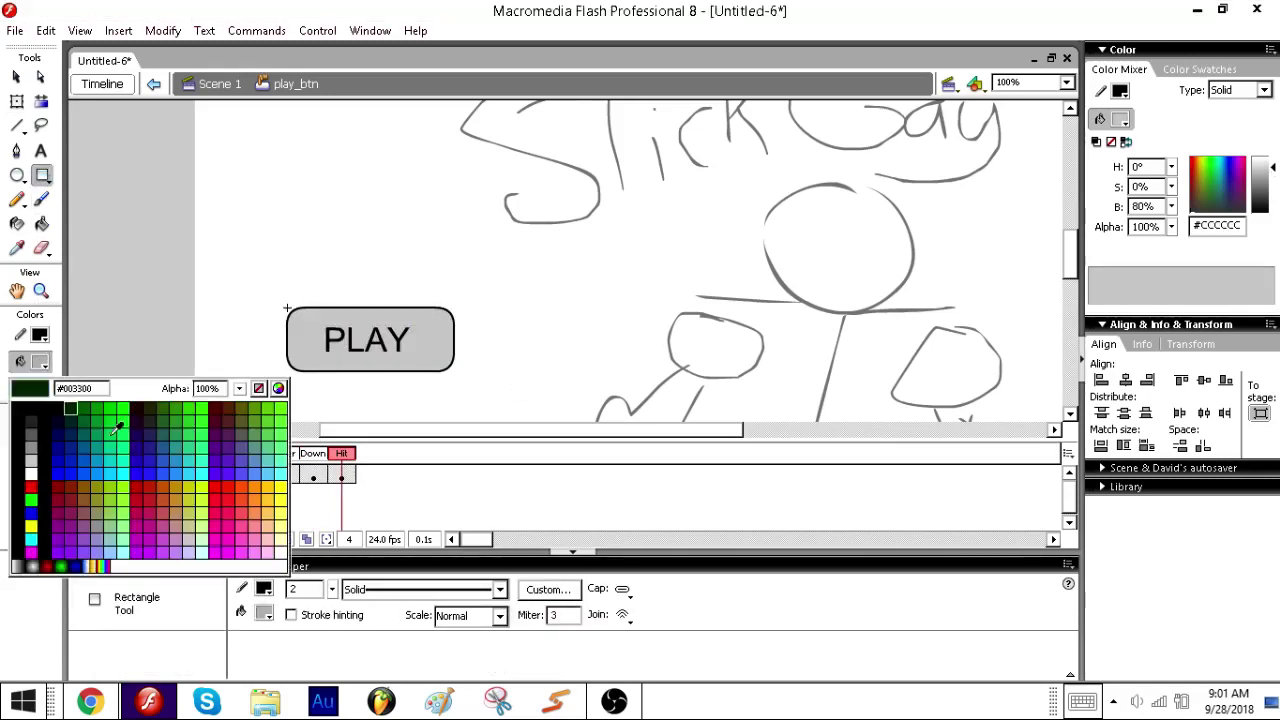
{"action": "left_click", "coordinate": [215, 487]}
{"action": "left_click", "coordinate": [40, 335]}
{"action": "left_click", "coordinate": [258, 363]}
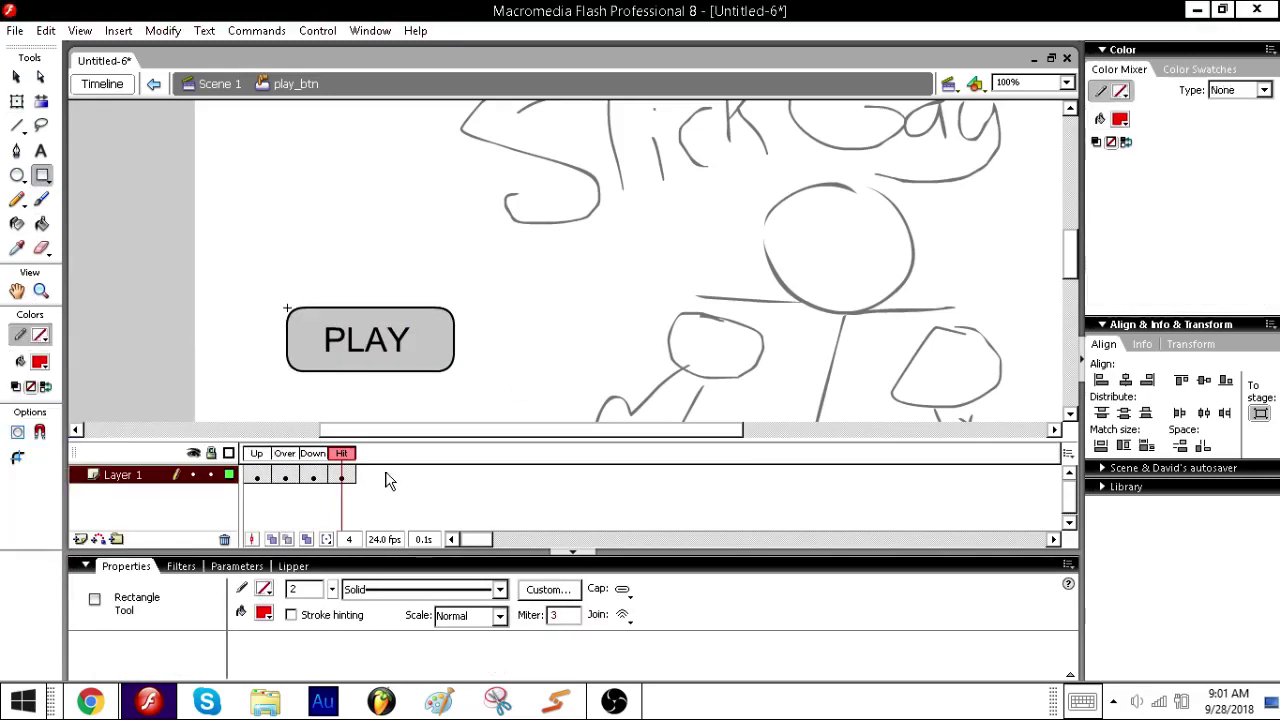
{"action": "left_click", "coordinate": [341, 477]}
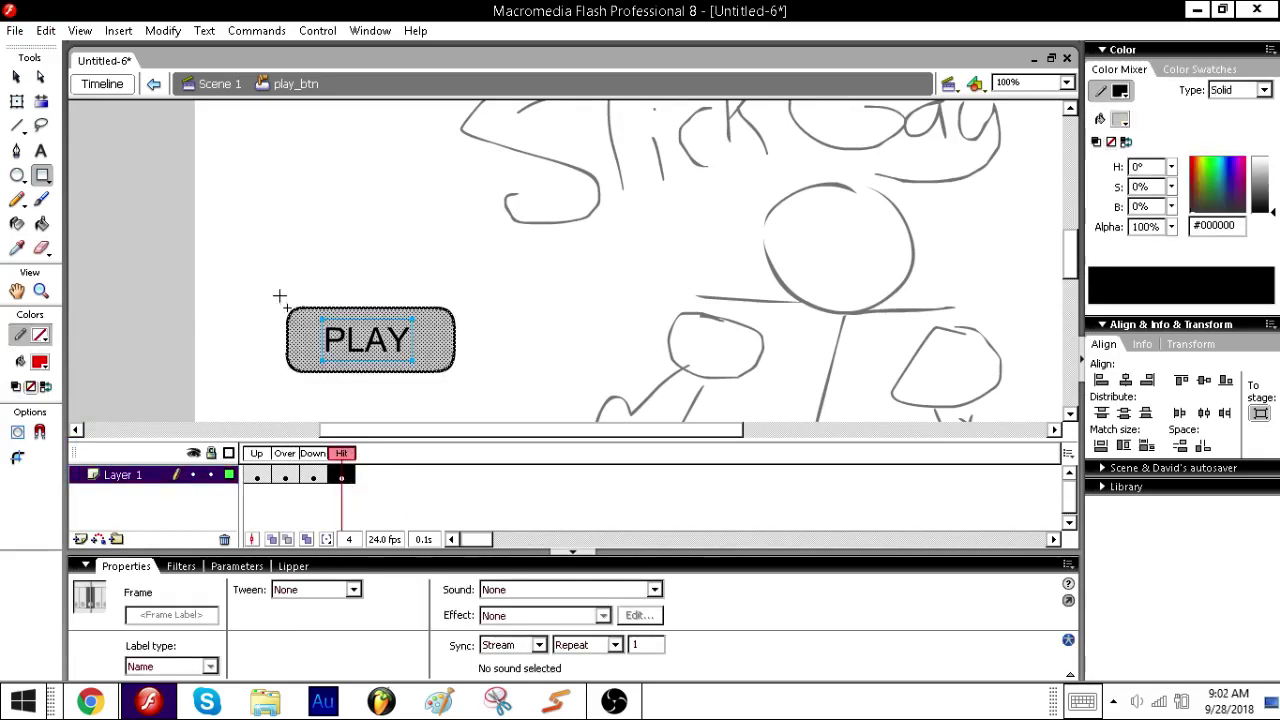
{"action": "key", "text": "Delete"}
{"action": "left_click_drag", "start_coordinate": [279, 299], "coordinate": [463, 380]}
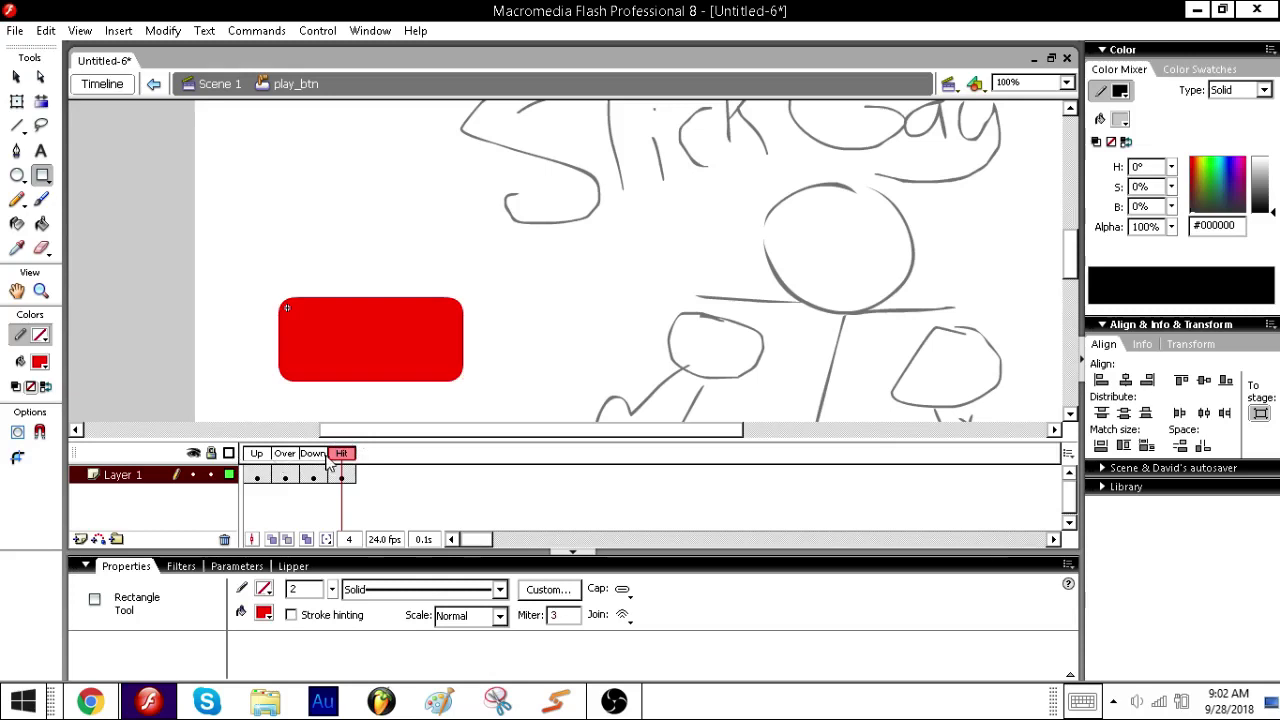
{"action": "left_click", "coordinate": [229, 474]}
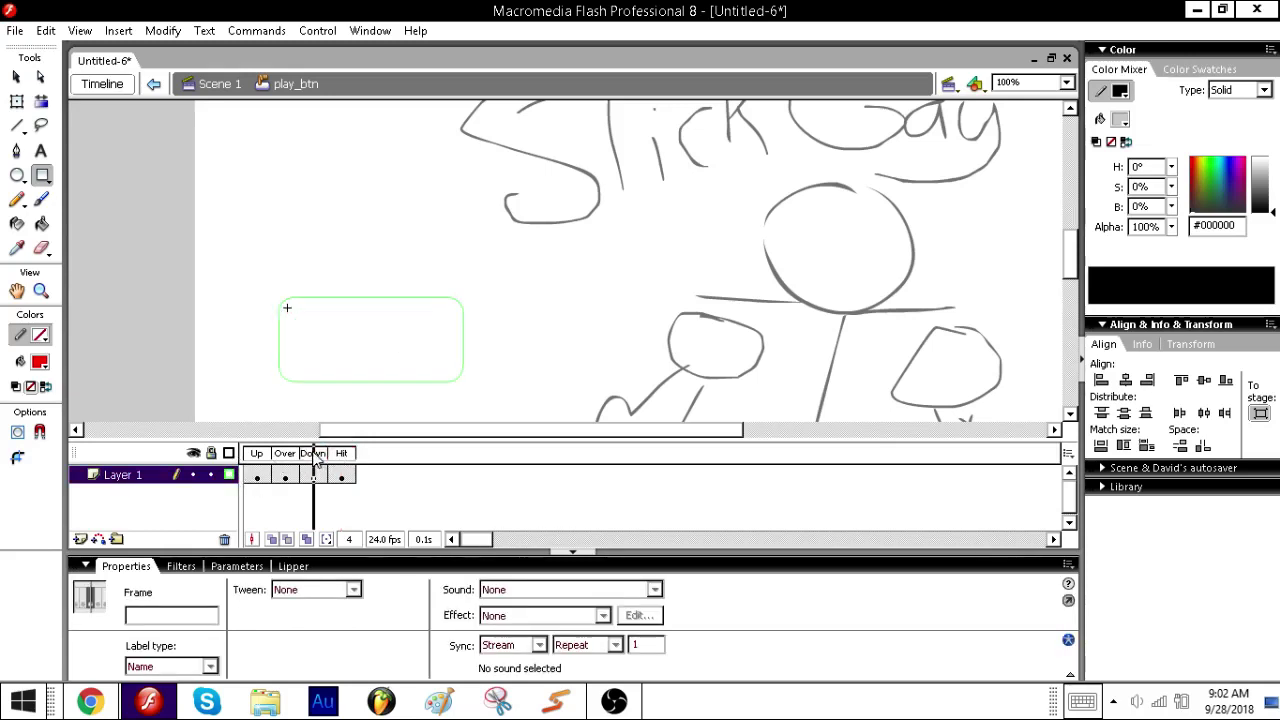
{"action": "left_click", "coordinate": [229, 474]}
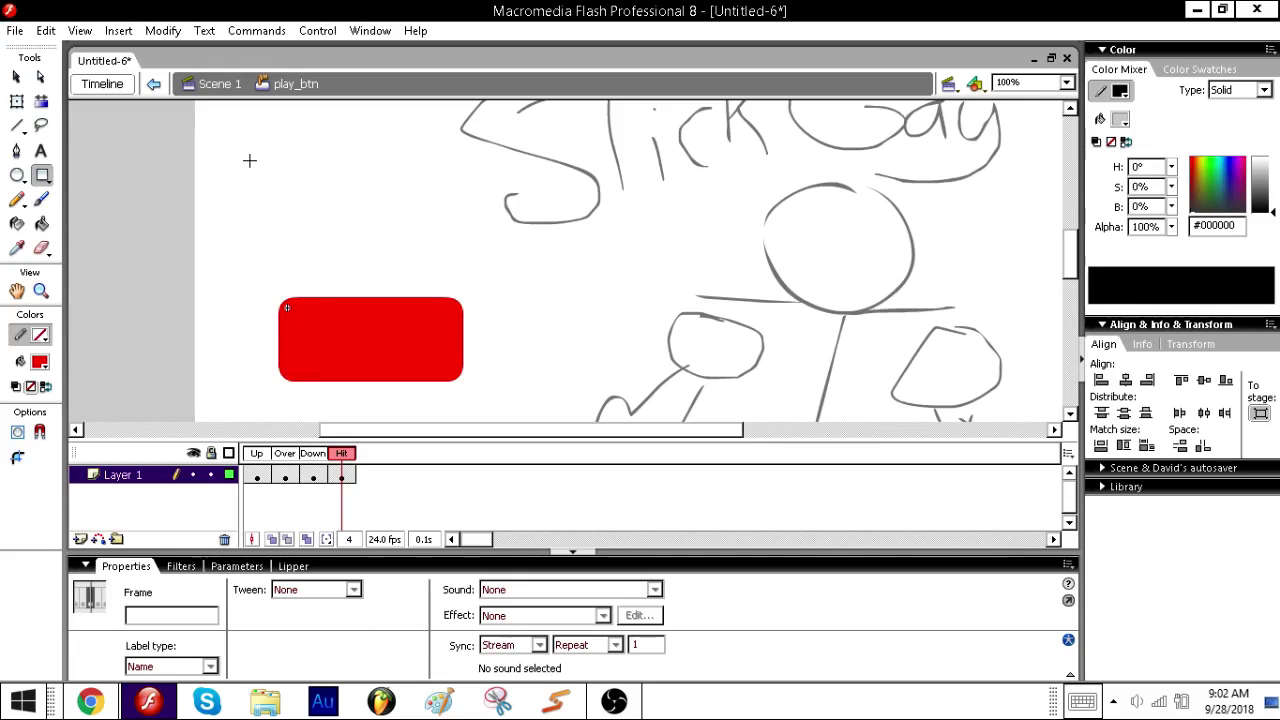
- Save the document as "Visual Novel Example Simple" in Flash 8 format on the LENOVO (D:) drive
{"action": "key", "text": "ctrl+s"}
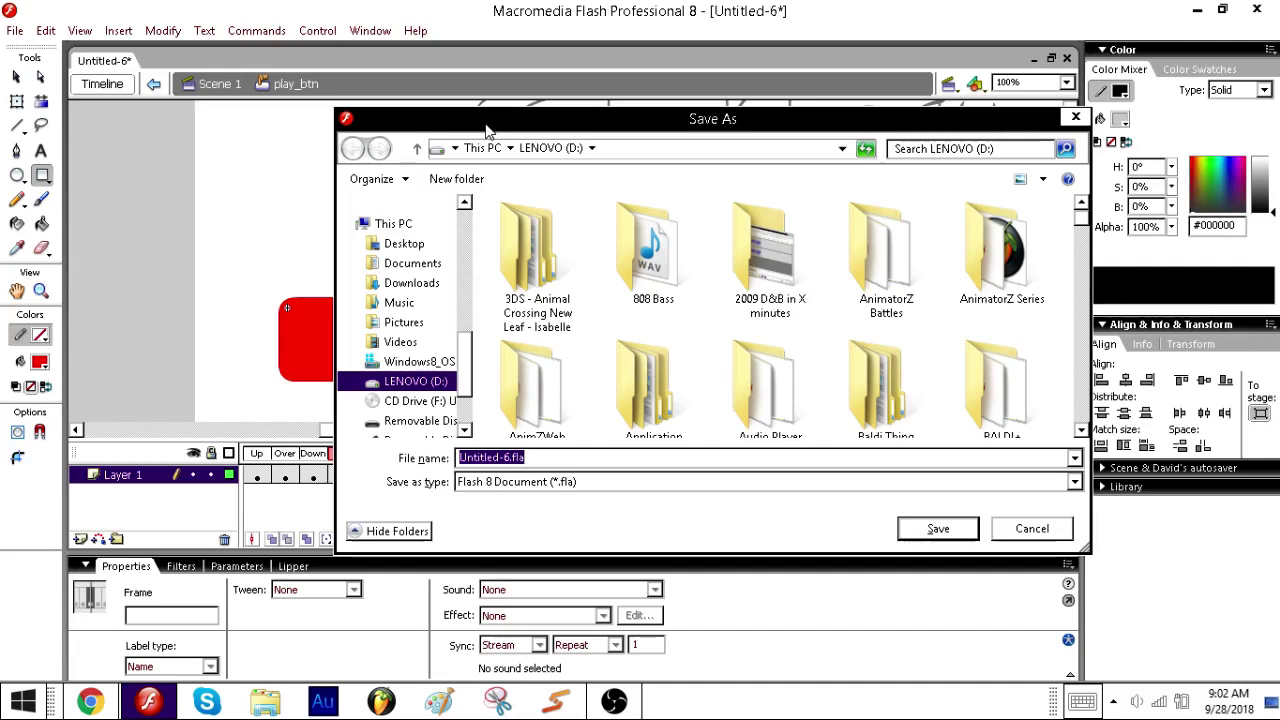
{"action": "type", "text": "Vis"}
{"action": "type", "text": "ual Nov"}
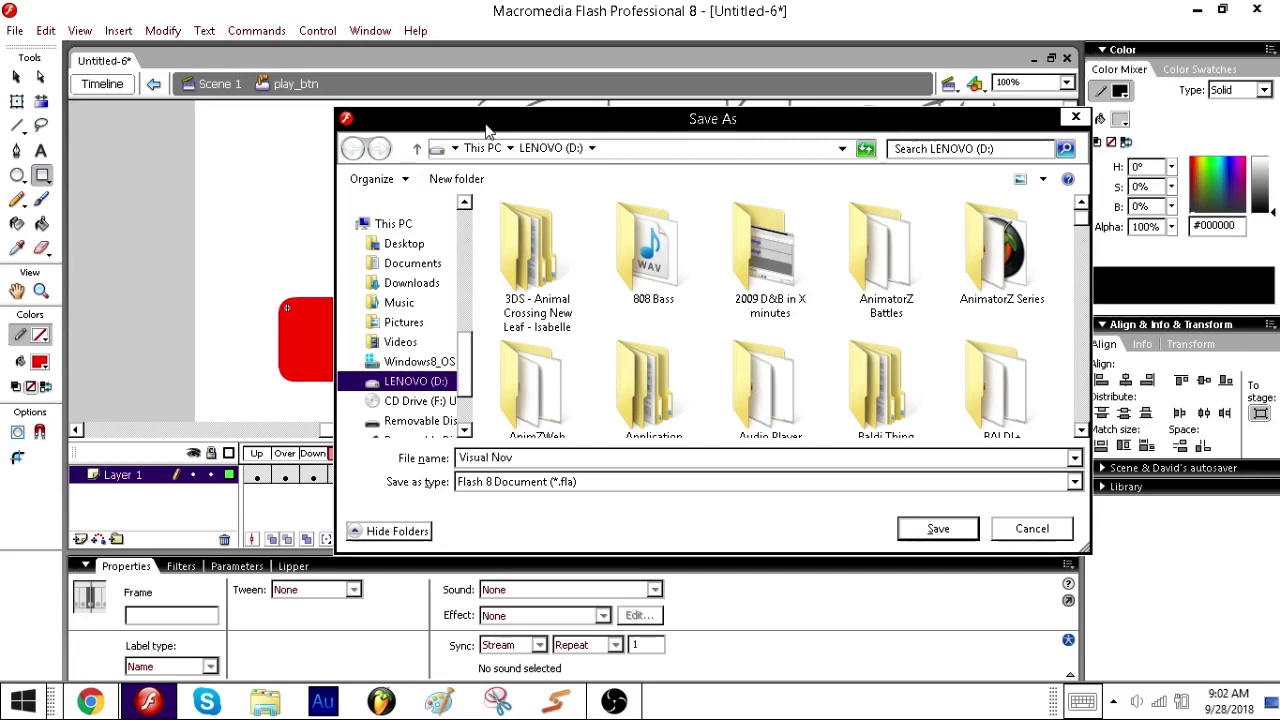
{"action": "type", "text": "el Example Simple"}
{"action": "key", "text": "Return"}
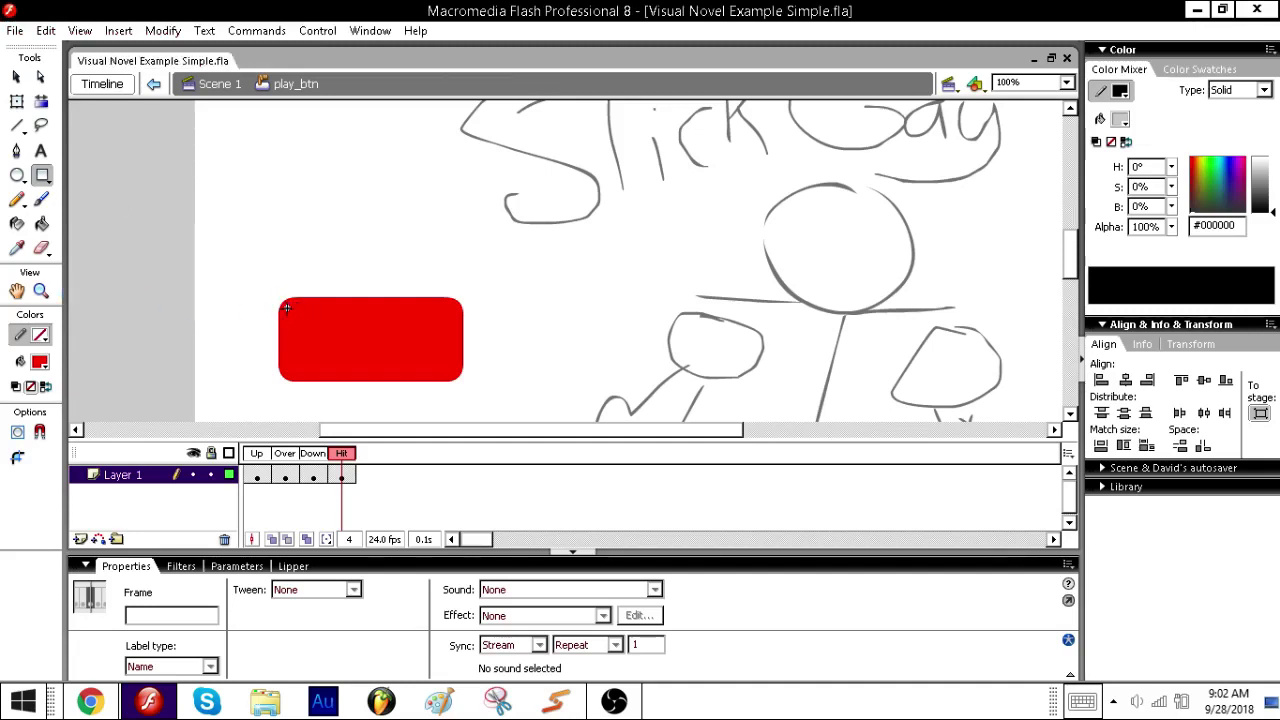
- Test the movie and try the PLAY button's Over and Down states, closing the preview when done
{"action": "left_click", "coordinate": [16, 77]}
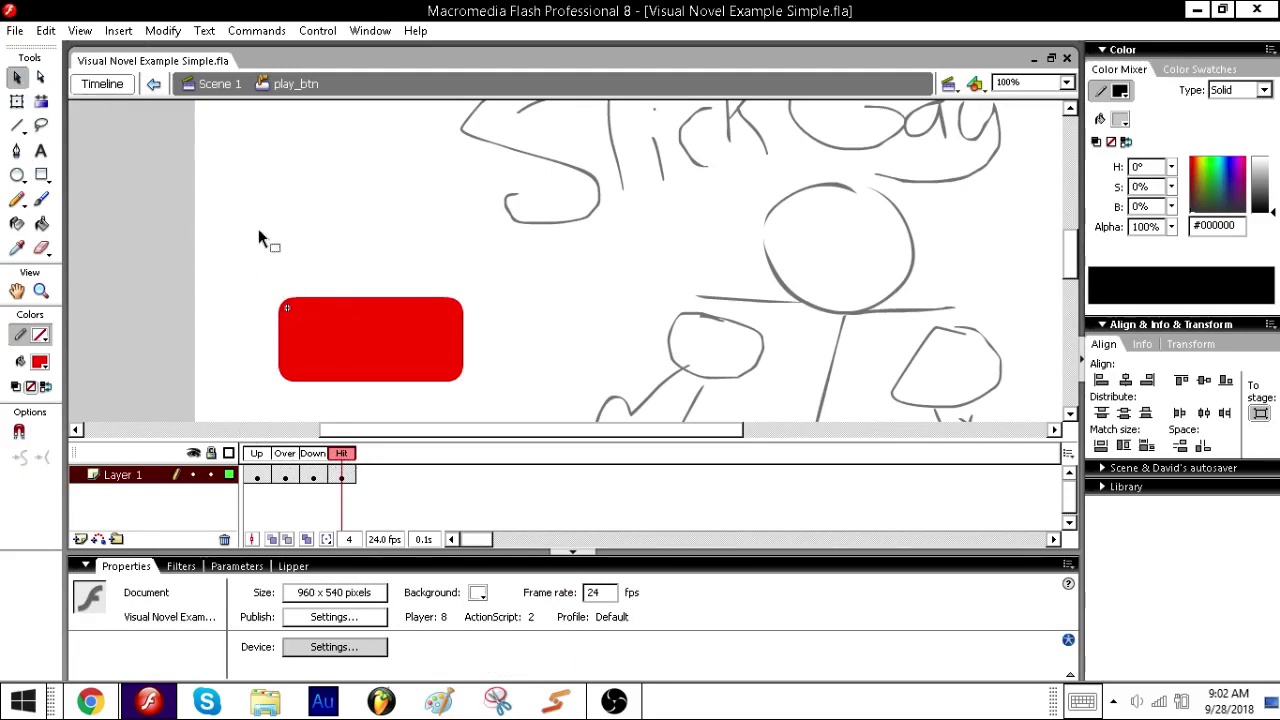
{"action": "key", "text": "ctrl+Return"}
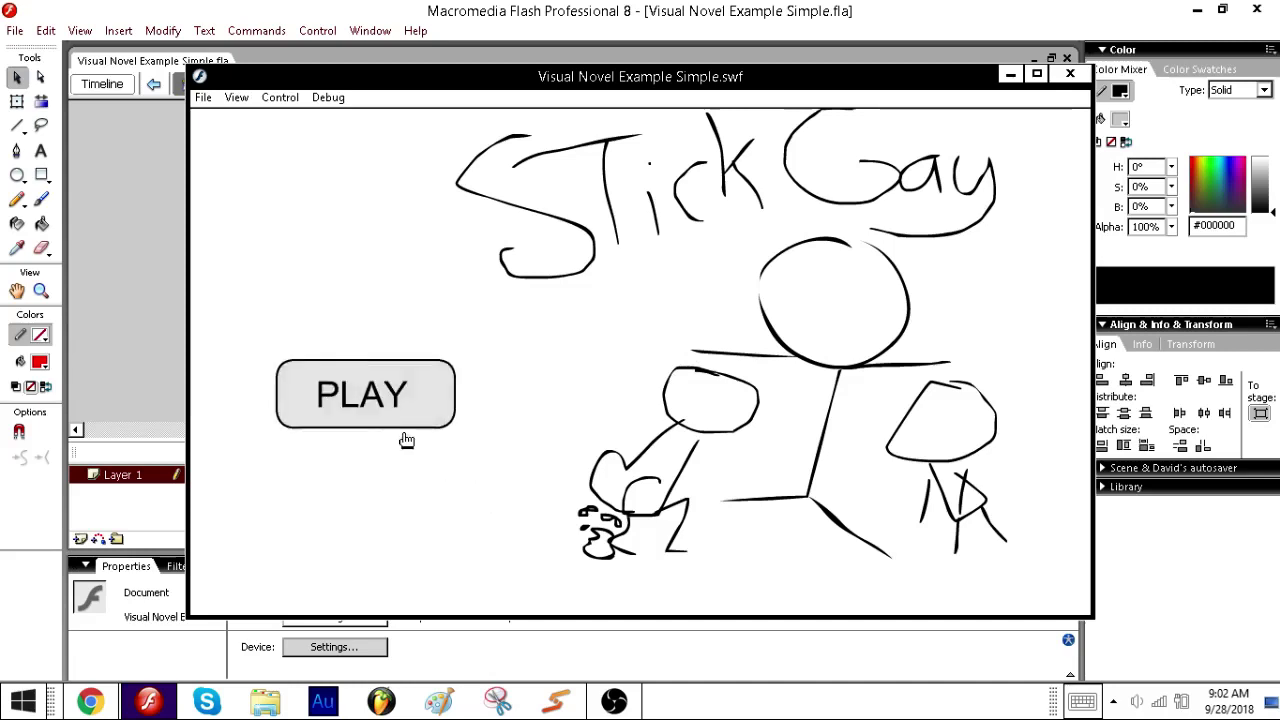
{"action": "left_click", "coordinate": [367, 396]}
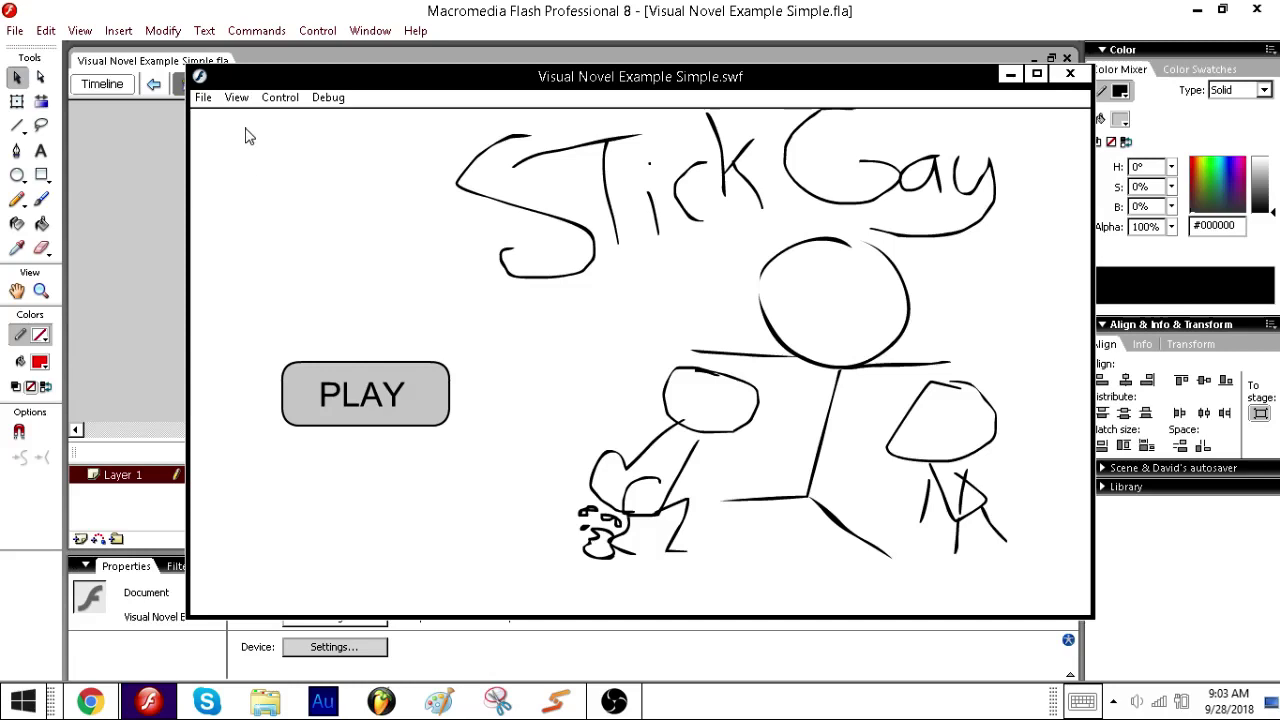
{"action": "left_click", "coordinate": [374, 378]}
{"action": "left_click", "coordinate": [389, 389]}
{"action": "left_click", "coordinate": [357, 402]}
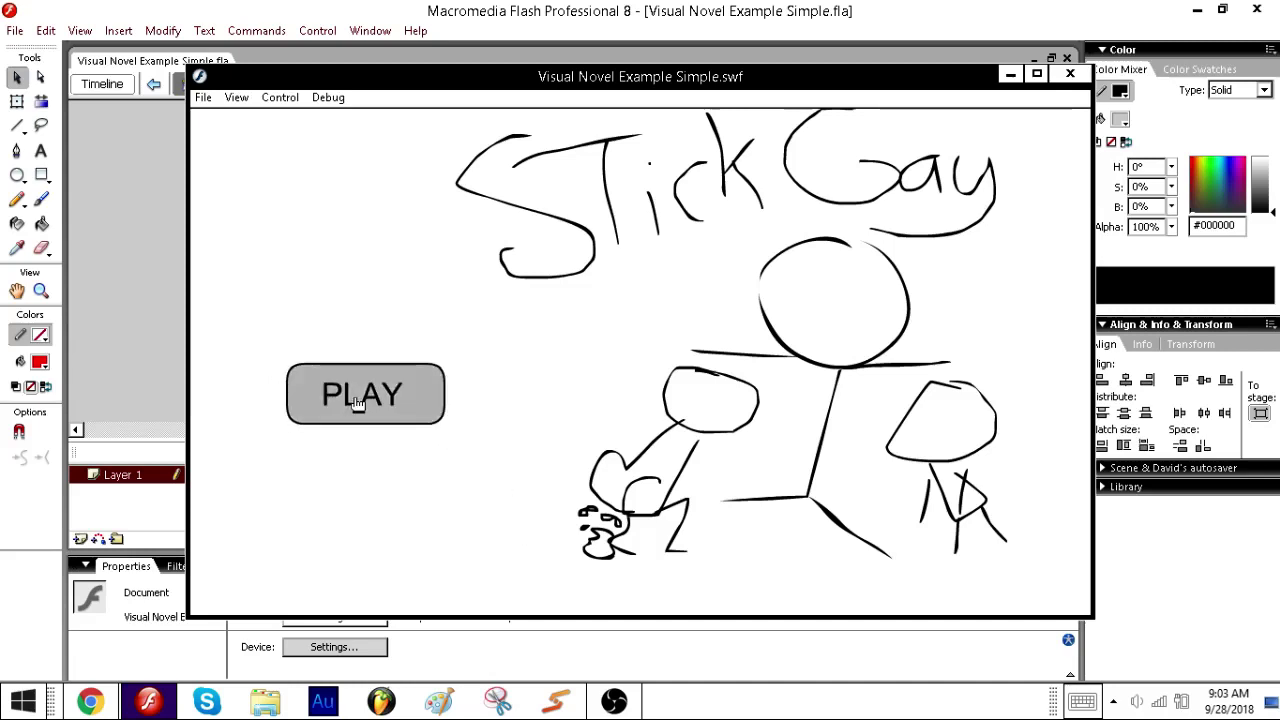
{"action": "left_click", "coordinate": [350, 400]}
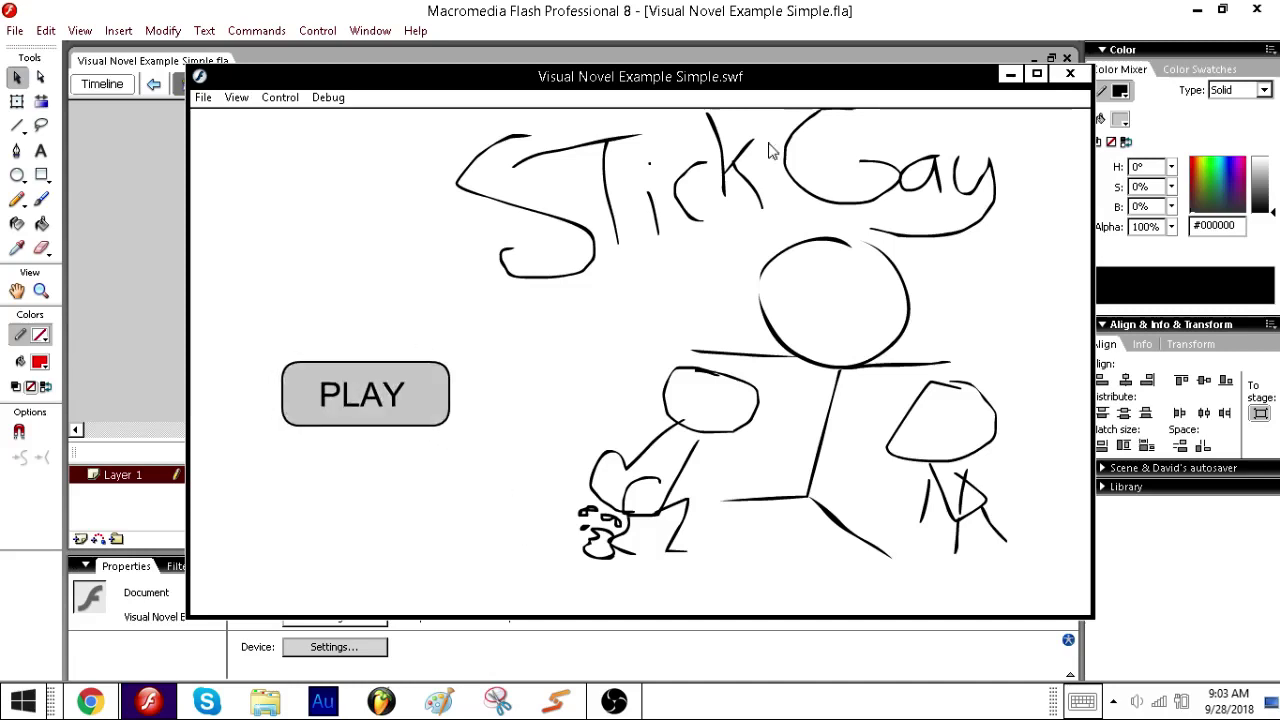
{"action": "left_click", "coordinate": [1070, 76]}
- Return to Scene 1, extend the actions layer to frame 2 and insert blank keyframes there on Layer 3 and Layer 1
{"action": "left_click", "coordinate": [212, 84]}
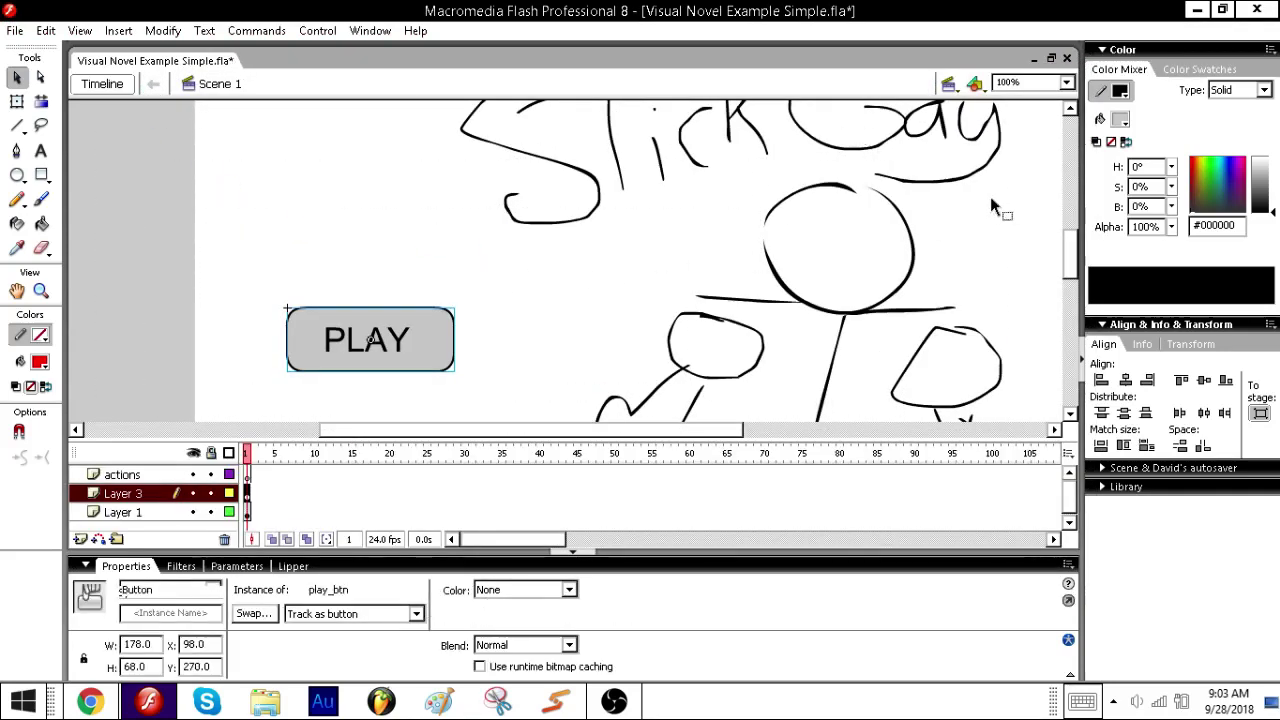
{"action": "mouse_move", "coordinate": [1068, 268]}
{"action": "left_mouse_down"}
{"action": "mouse_move", "coordinate": [1066, 225]}
{"action": "mouse_move", "coordinate": [1058, 262]}
{"action": "left_mouse_up"}
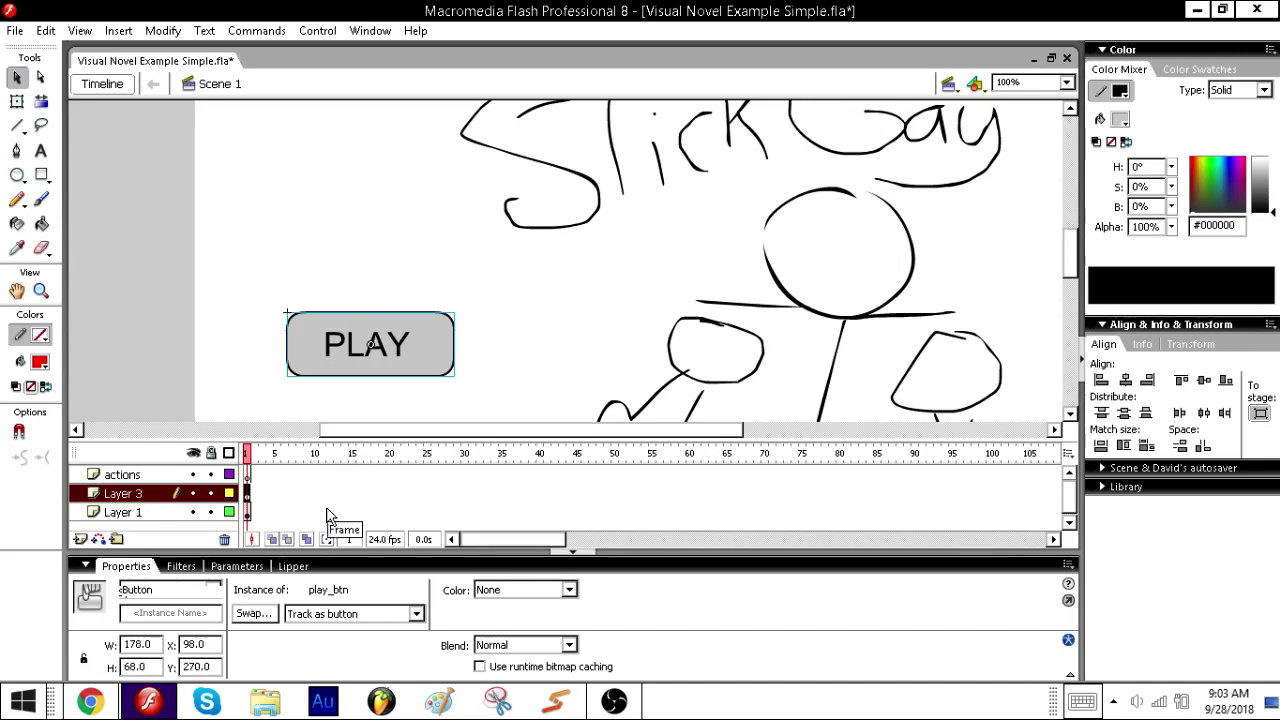
{"action": "left_click", "coordinate": [254, 512]}
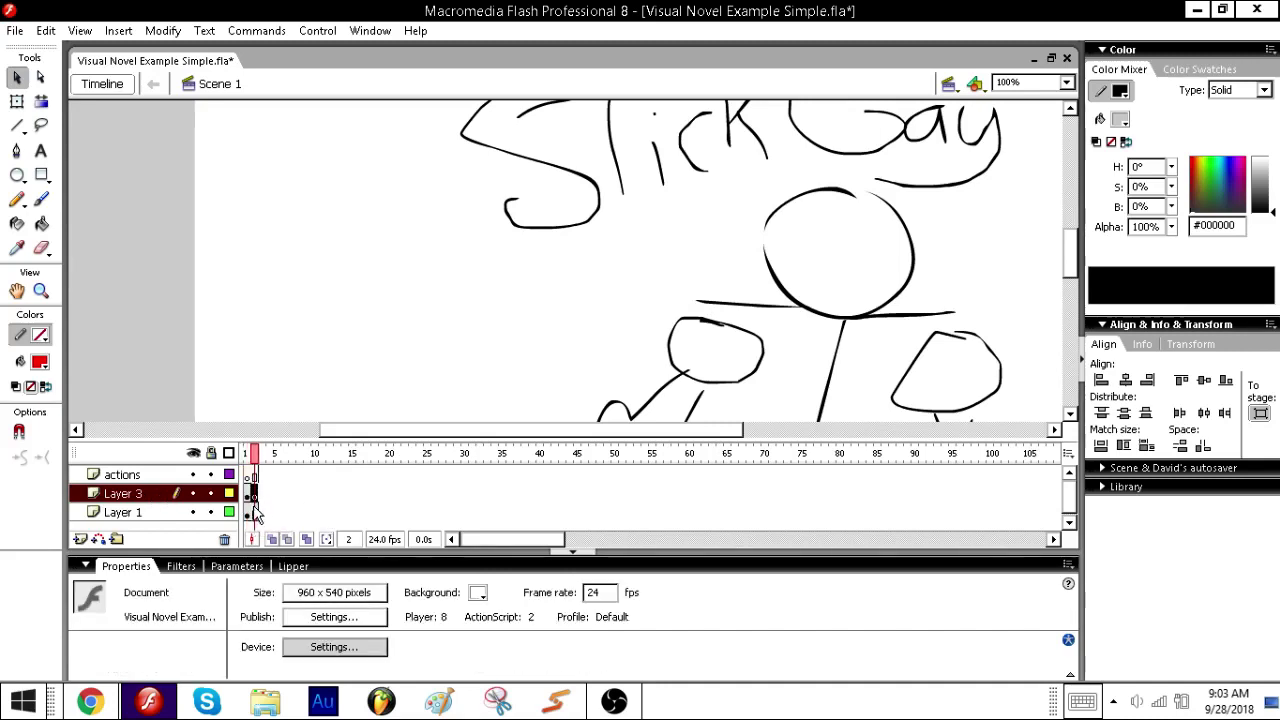
{"action": "left_click", "coordinate": [254, 512]}
{"action": "key", "text": "F7"}
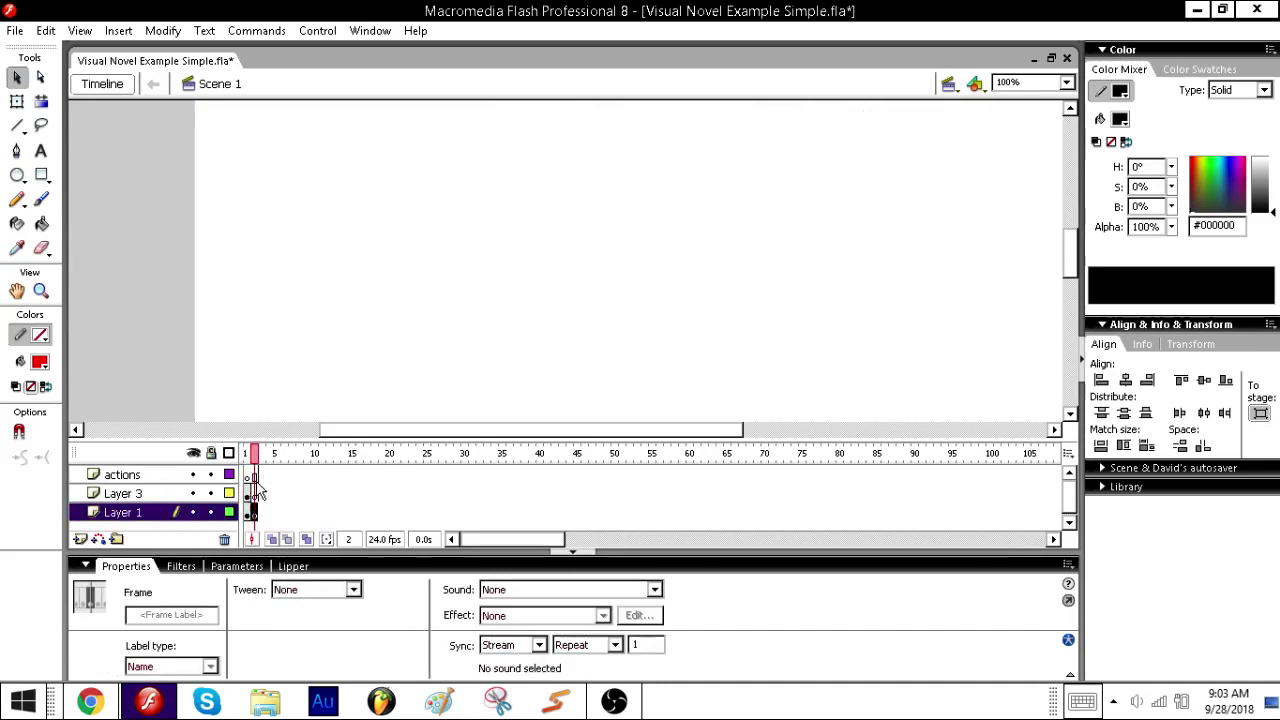
- Add a stop(); script to the actions layer's keyframe spanning frames 1 and 2, and save the document
{"action": "left_click", "coordinate": [256, 478]}
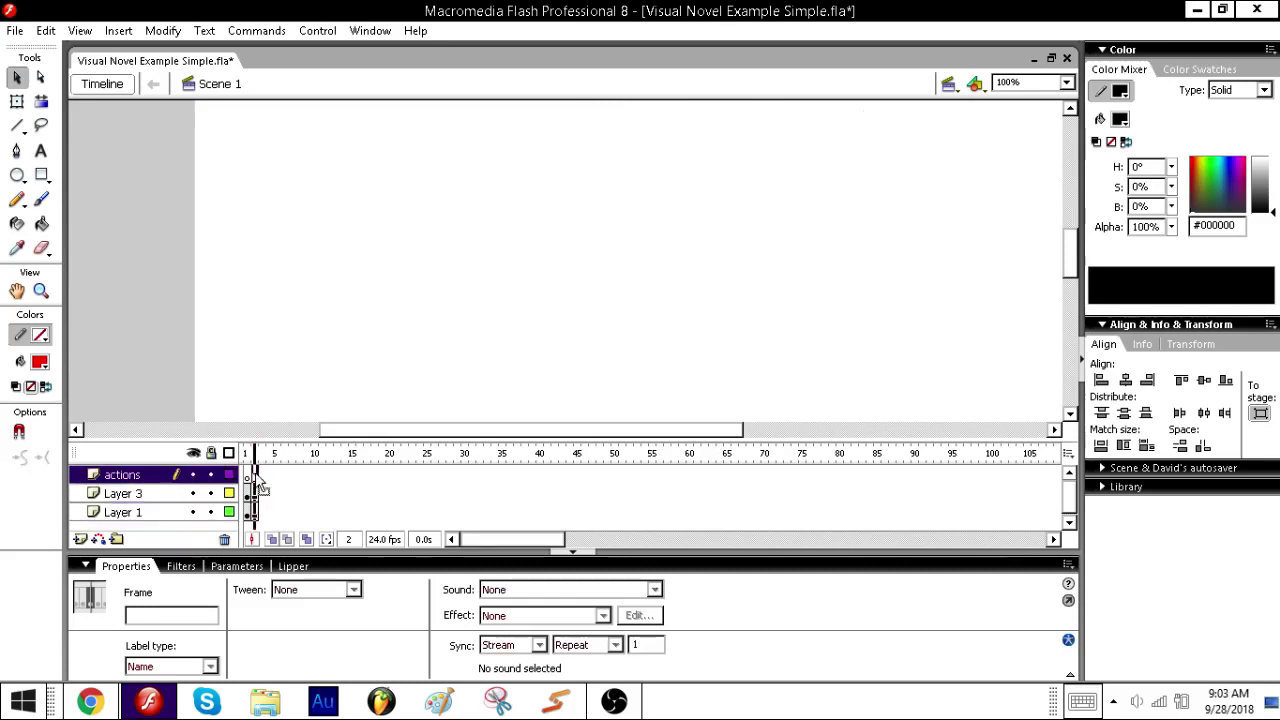
{"action": "left_click_drag", "start_coordinate": [257, 480], "coordinate": [140, 237]}
{"action": "left_click", "coordinate": [358, 31]}
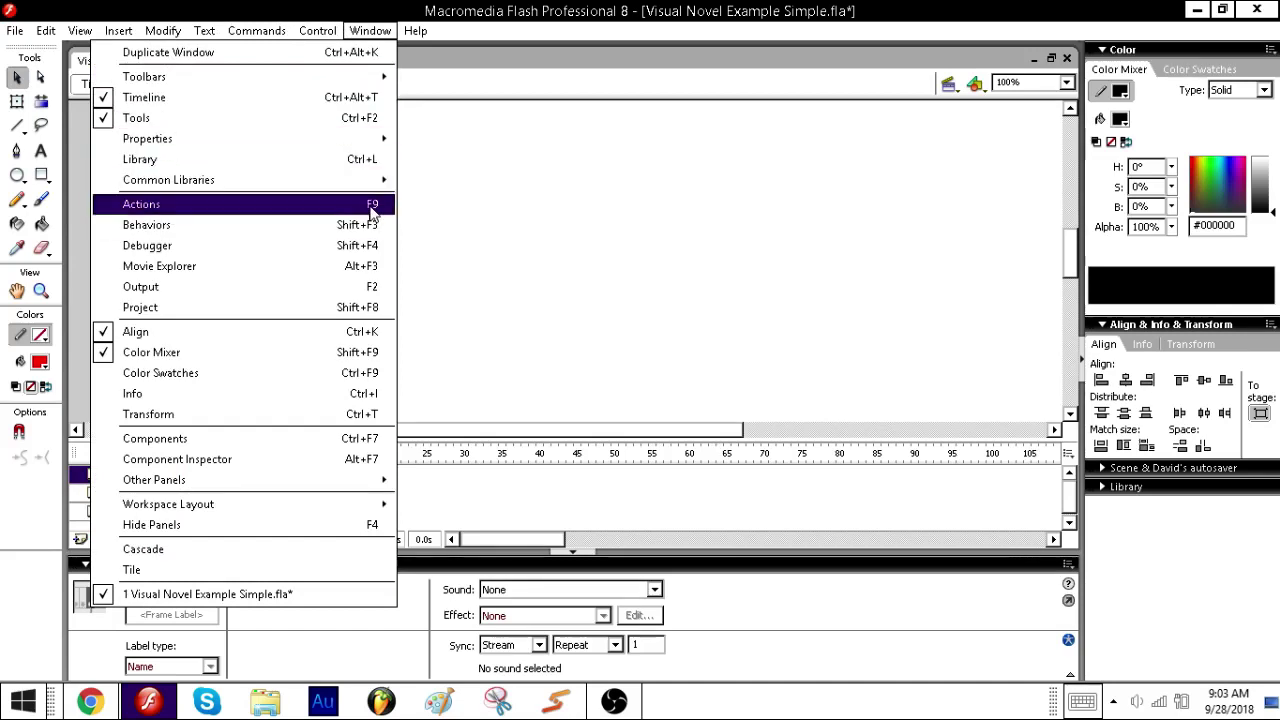
{"action": "left_click", "coordinate": [469, 174]}
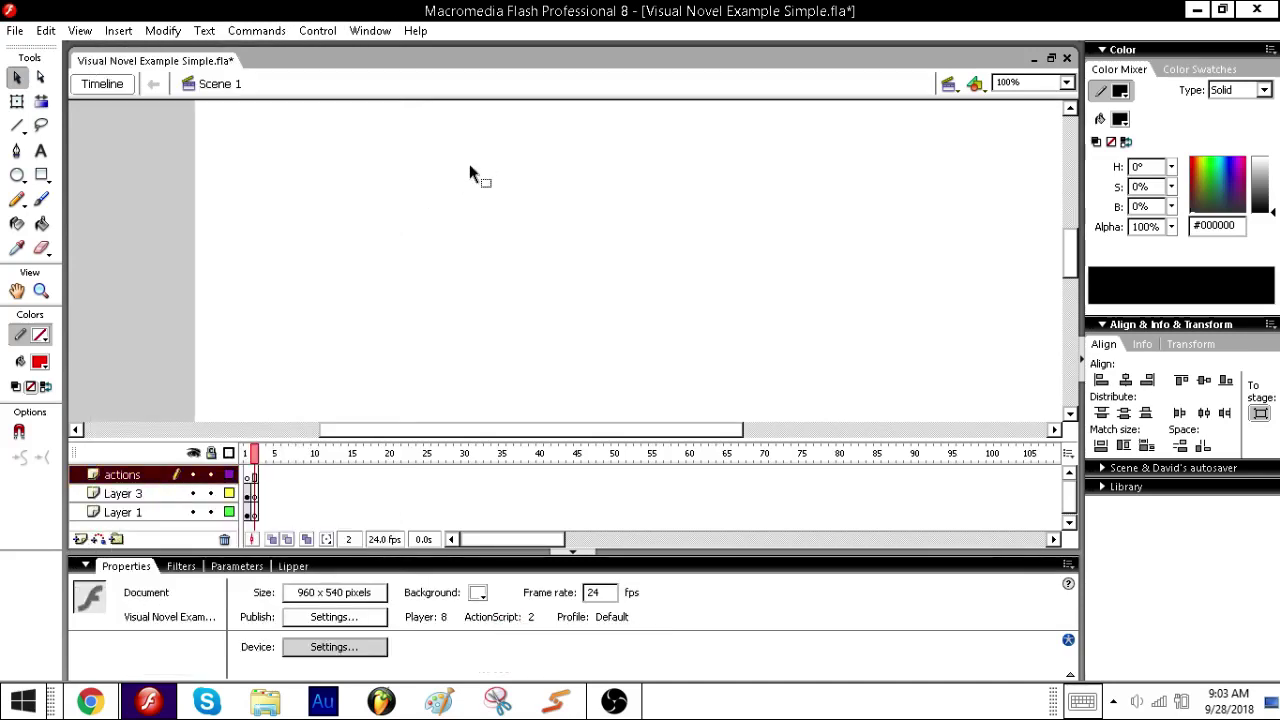
{"action": "key", "text": "F9"}
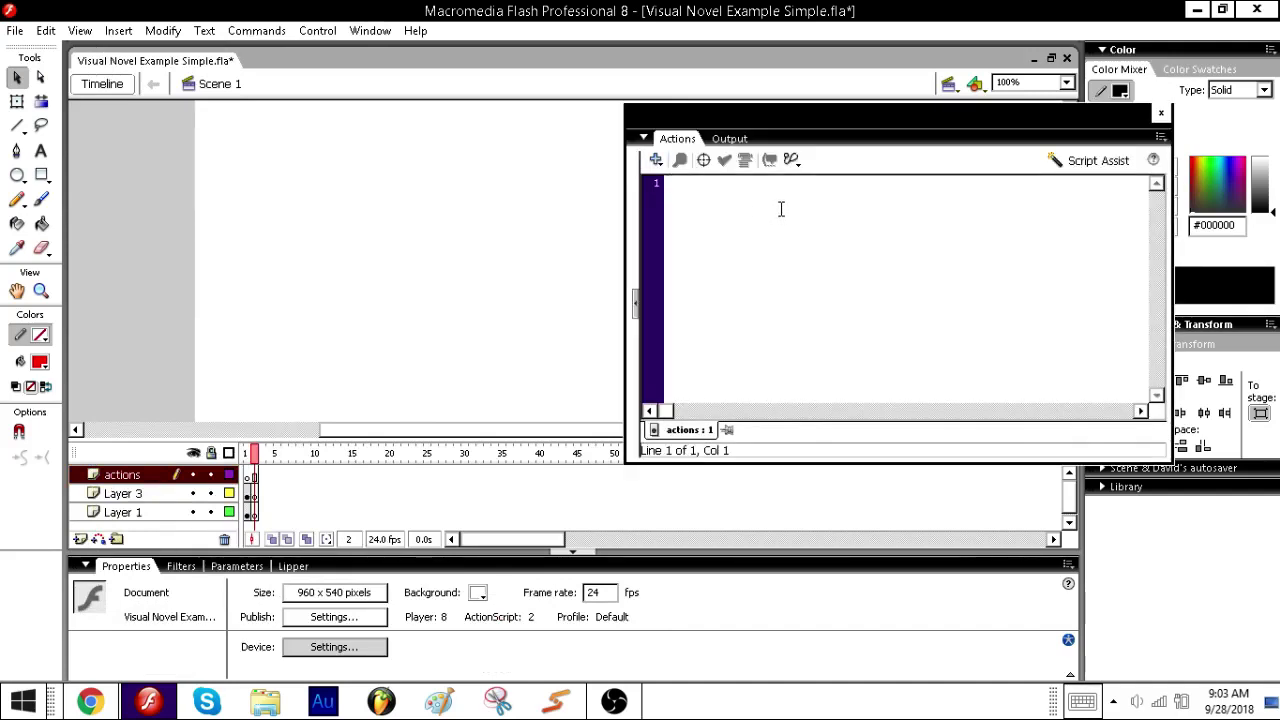
{"action": "type", "text": "sto"}
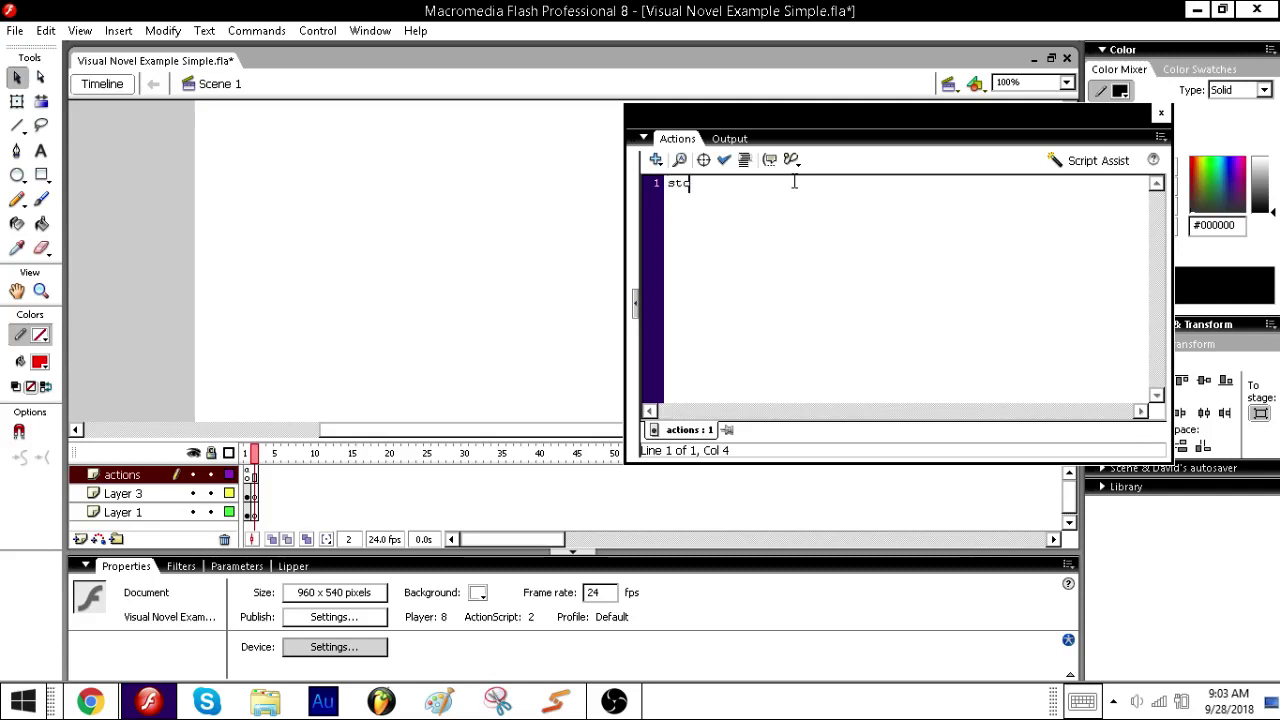
{"action": "type", "text": "p();"}
{"action": "key", "text": "ctrl+s"}
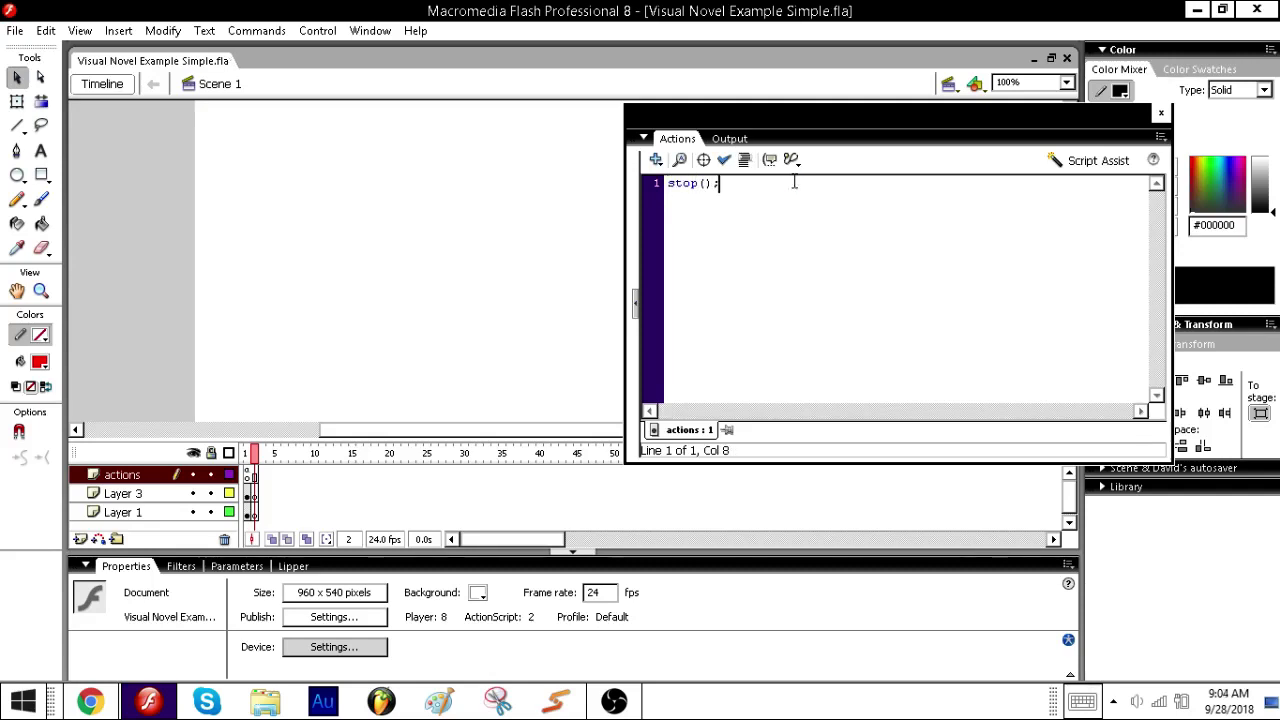
- Test the movie with the stop(); script deleted, restoring the script and saving the document after closing the preview
{"action": "left_click", "coordinate": [376, 213]}
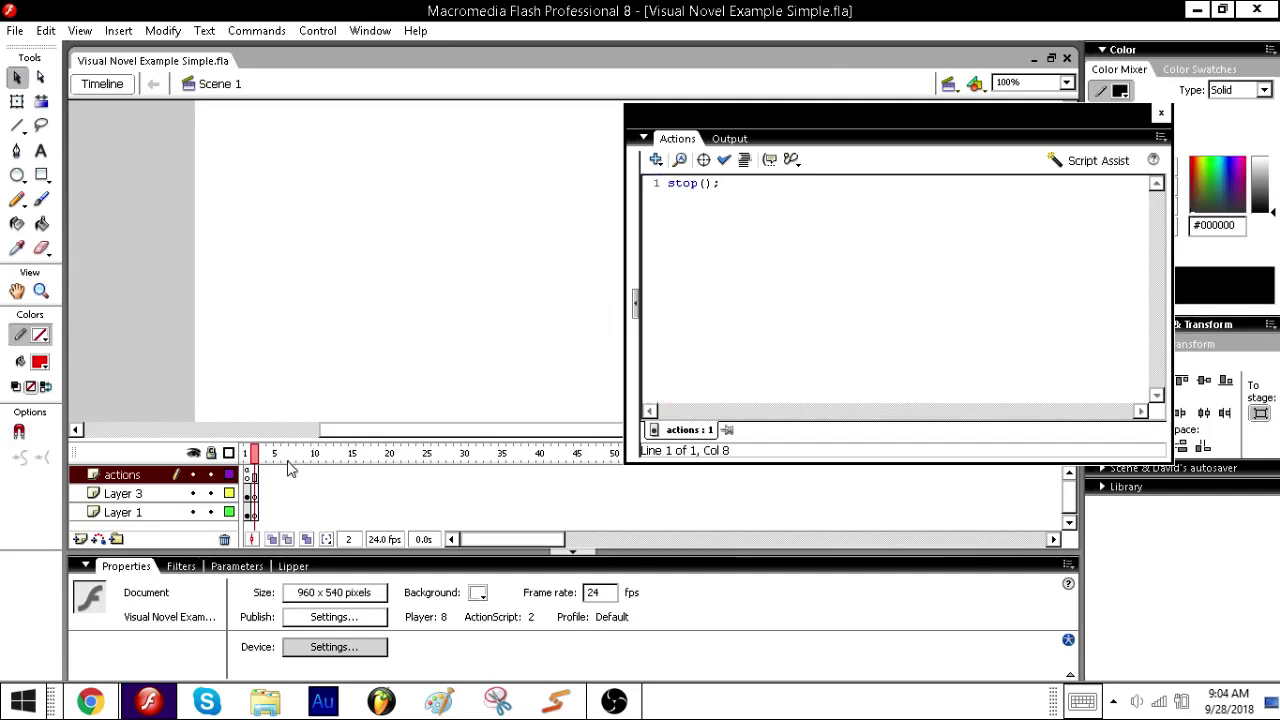
{"action": "left_click", "coordinate": [256, 468]}
{"action": "left_click", "coordinate": [814, 220]}
{"action": "key", "text": "ctrl+a"}
{"action": "key", "text": "Delete"}
{"action": "left_click", "coordinate": [352, 350]}
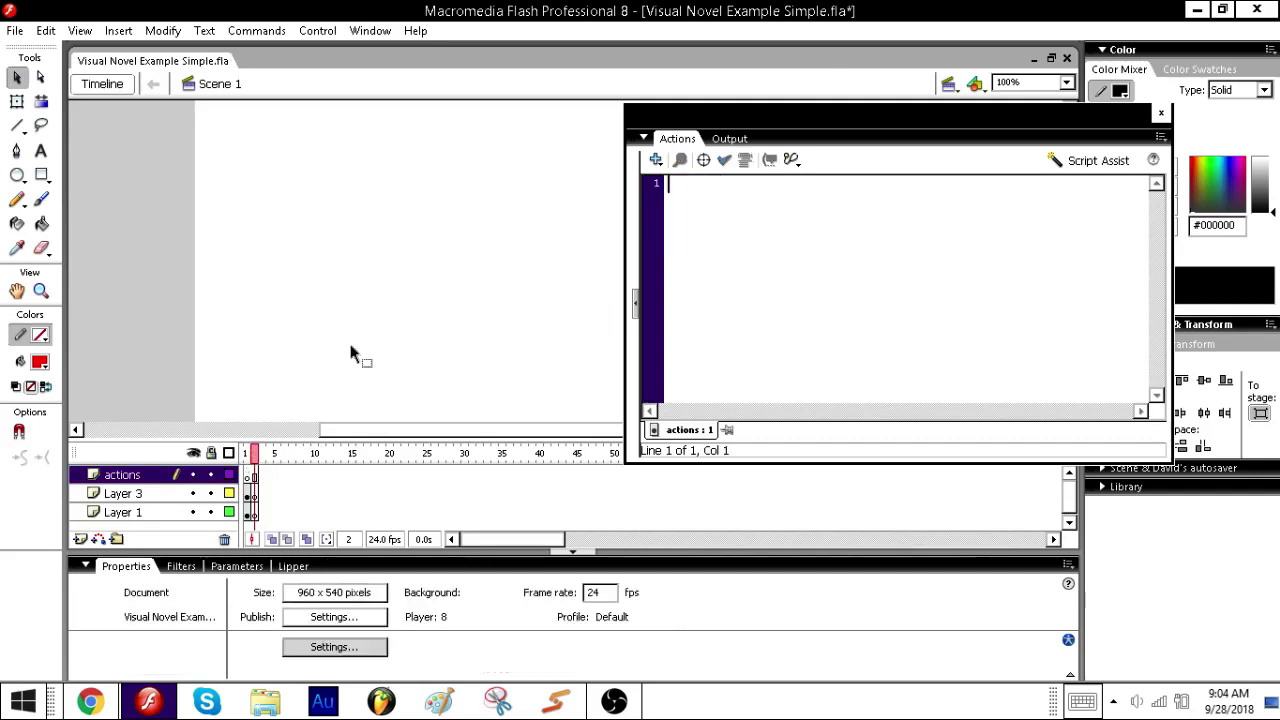
{"action": "key", "text": "ctrl+Return"}
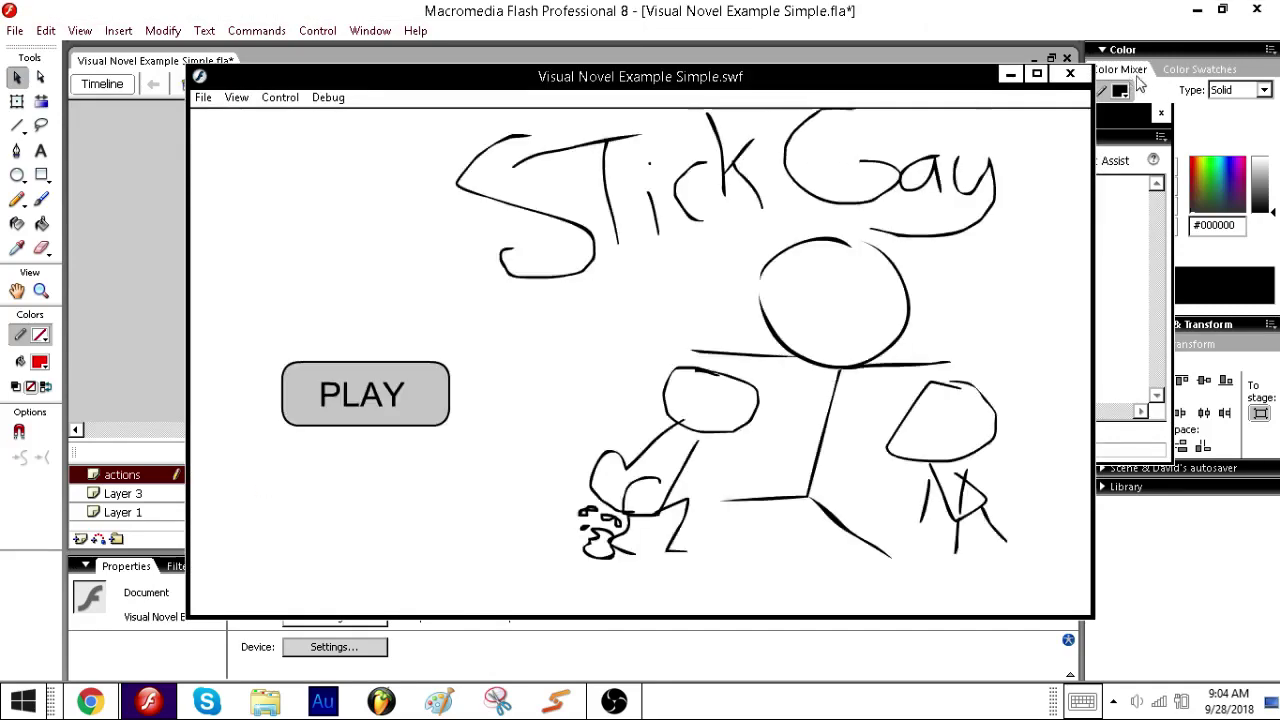
{"action": "left_click", "coordinate": [1069, 74]}
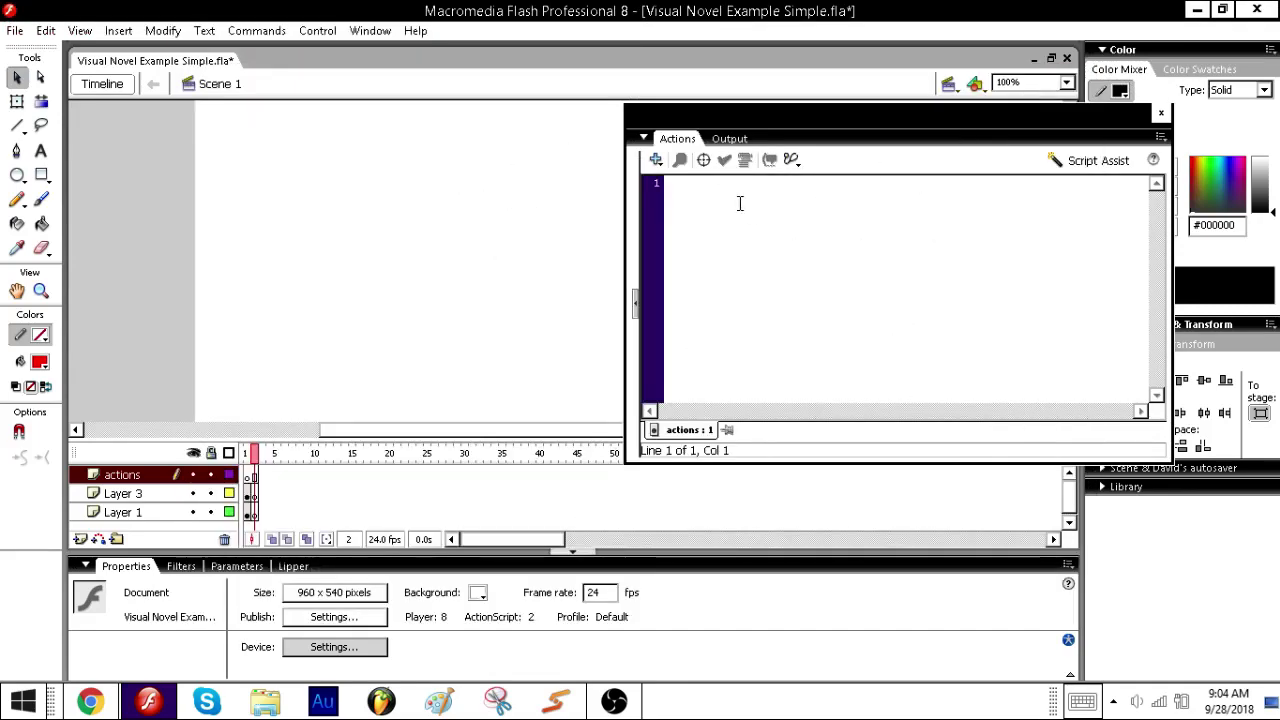
{"action": "key", "text": "ctrl+z"}
{"action": "key", "text": "ctrl+s"}
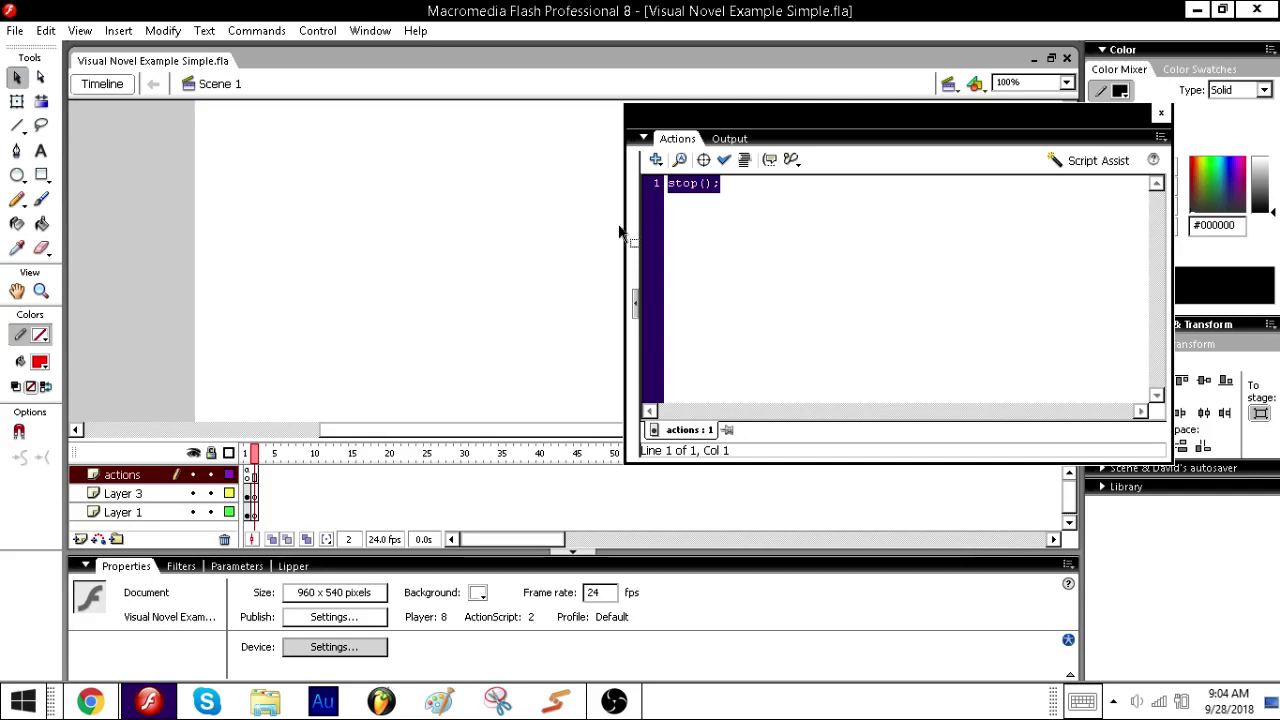
- Test the movie with the stop(); script in place, closing the preview and the Actions window when done
{"action": "key", "text": "ctrl+Return"}
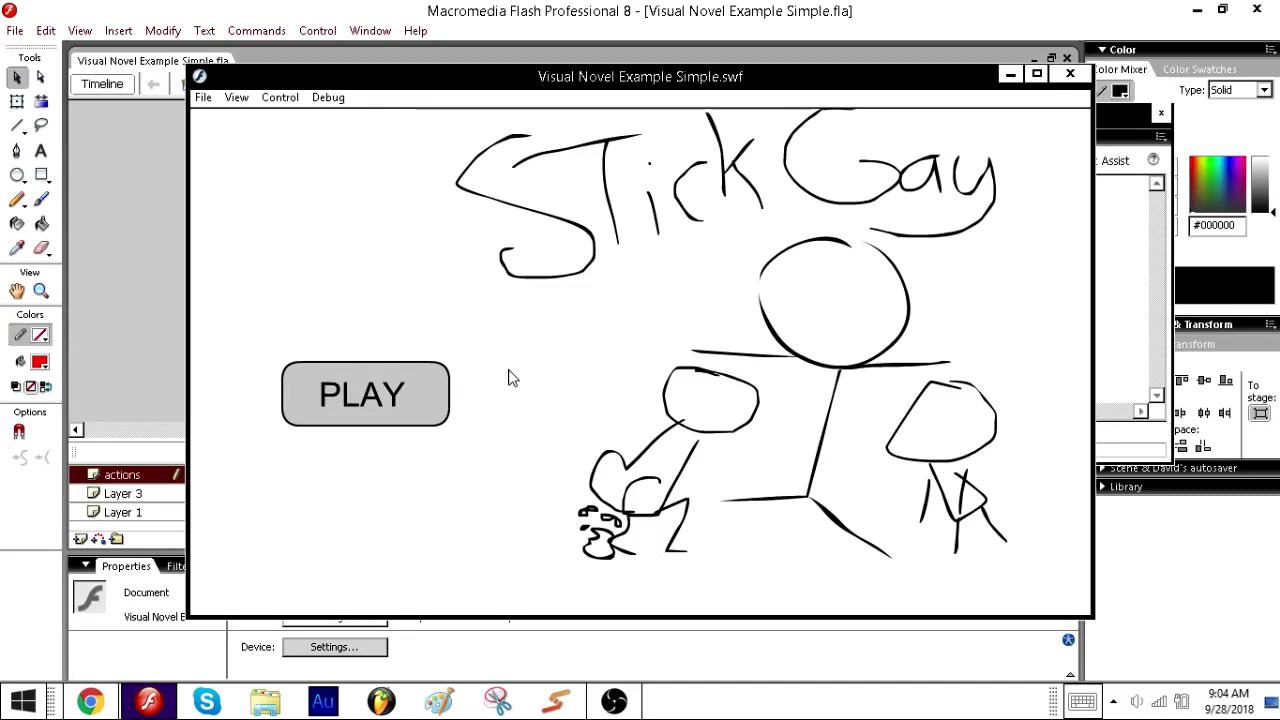
{"action": "left_click", "coordinate": [1070, 76]}
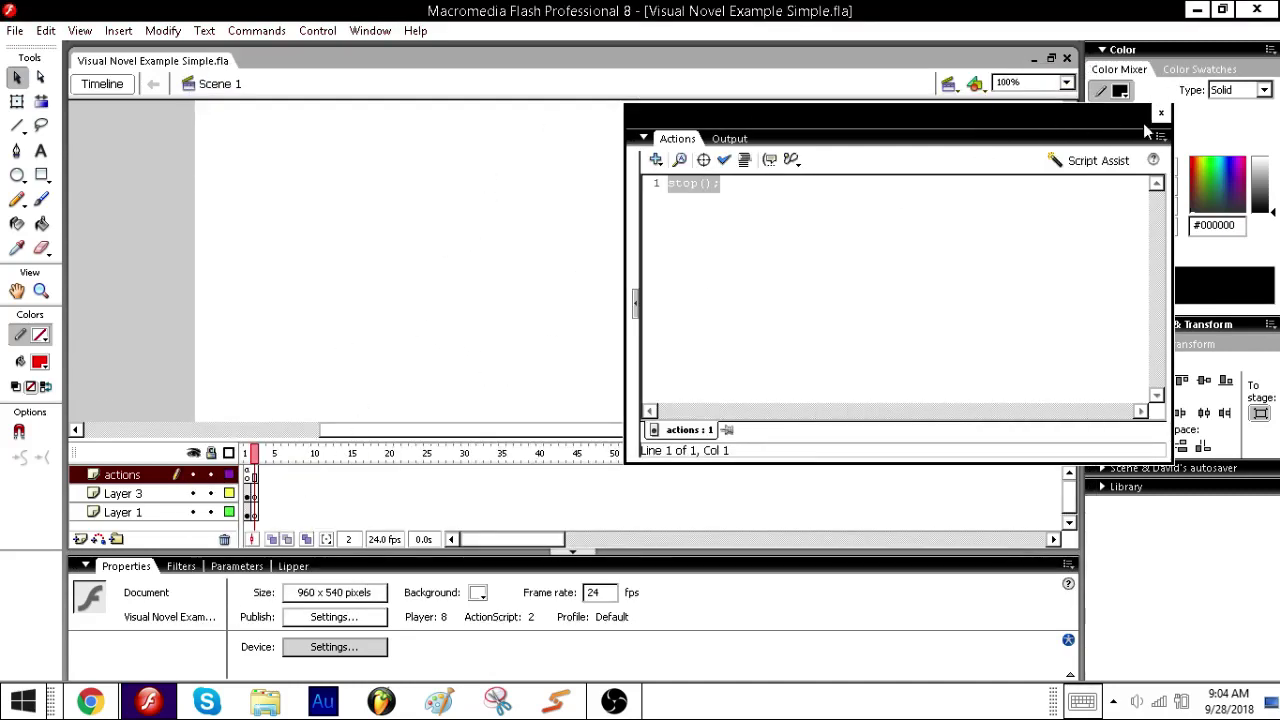
{"action": "left_click_drag", "start_coordinate": [969, 120], "coordinate": [1019, 282]}
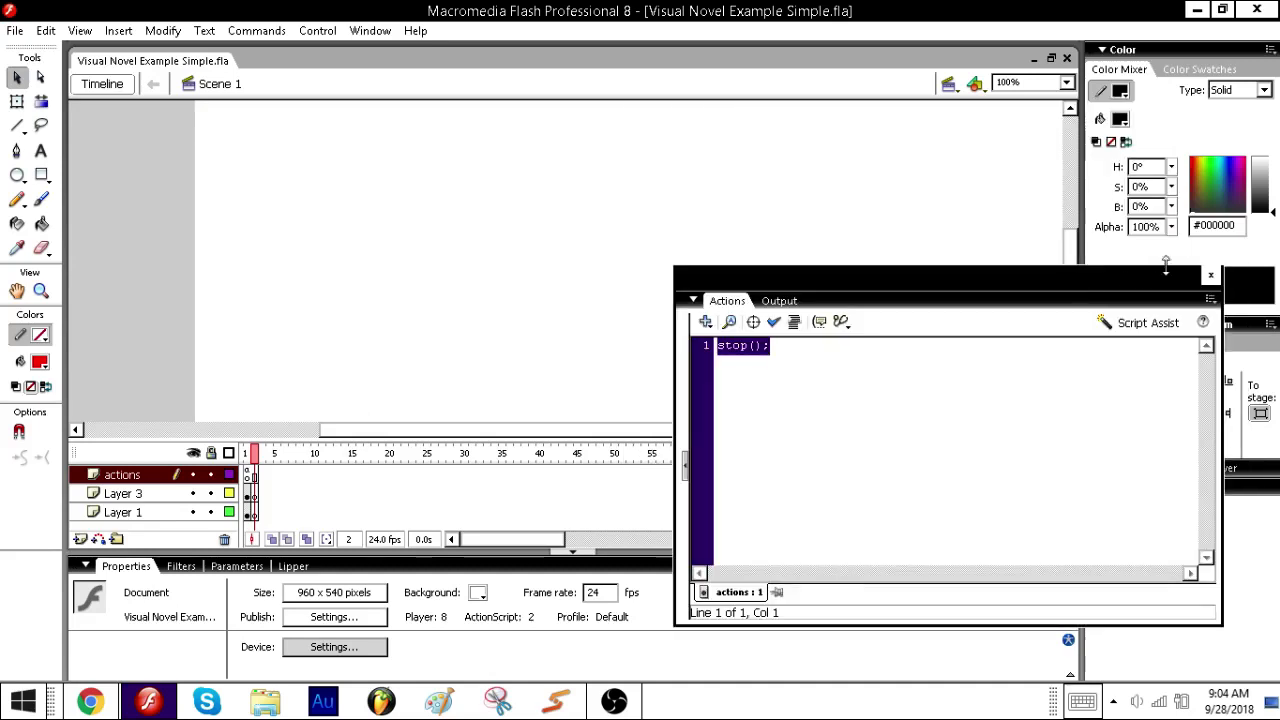
{"action": "left_click", "coordinate": [1211, 276]}
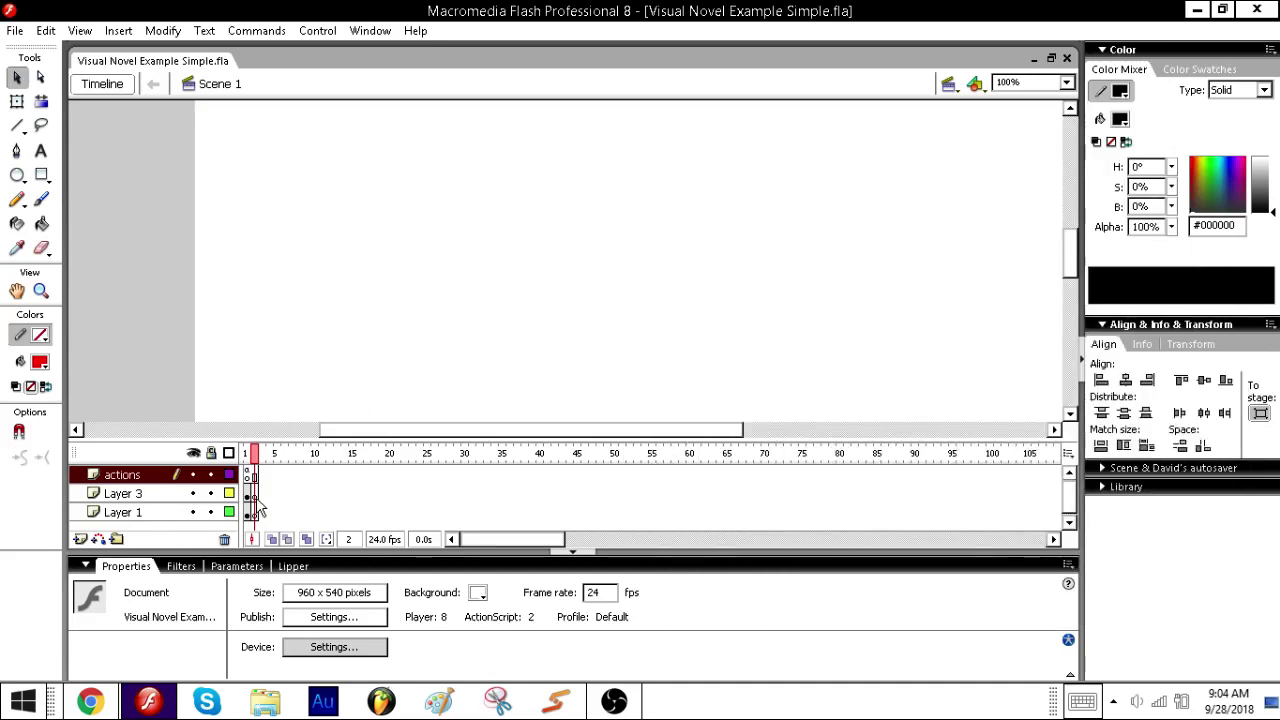
- On frame 2 of Layer 1, brush a large round black-outlined head with dot eyes and an open triangular mouth
{"action": "left_click", "coordinate": [254, 512]}
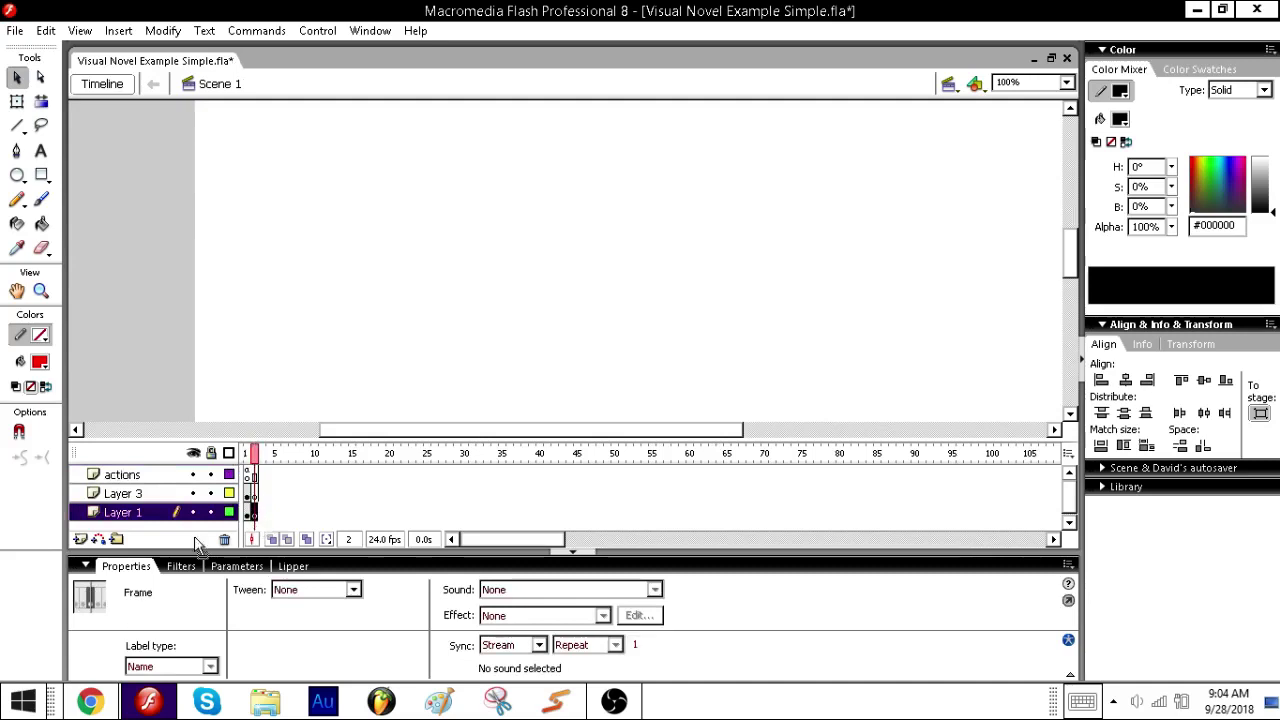
{"action": "left_click", "coordinate": [88, 566]}
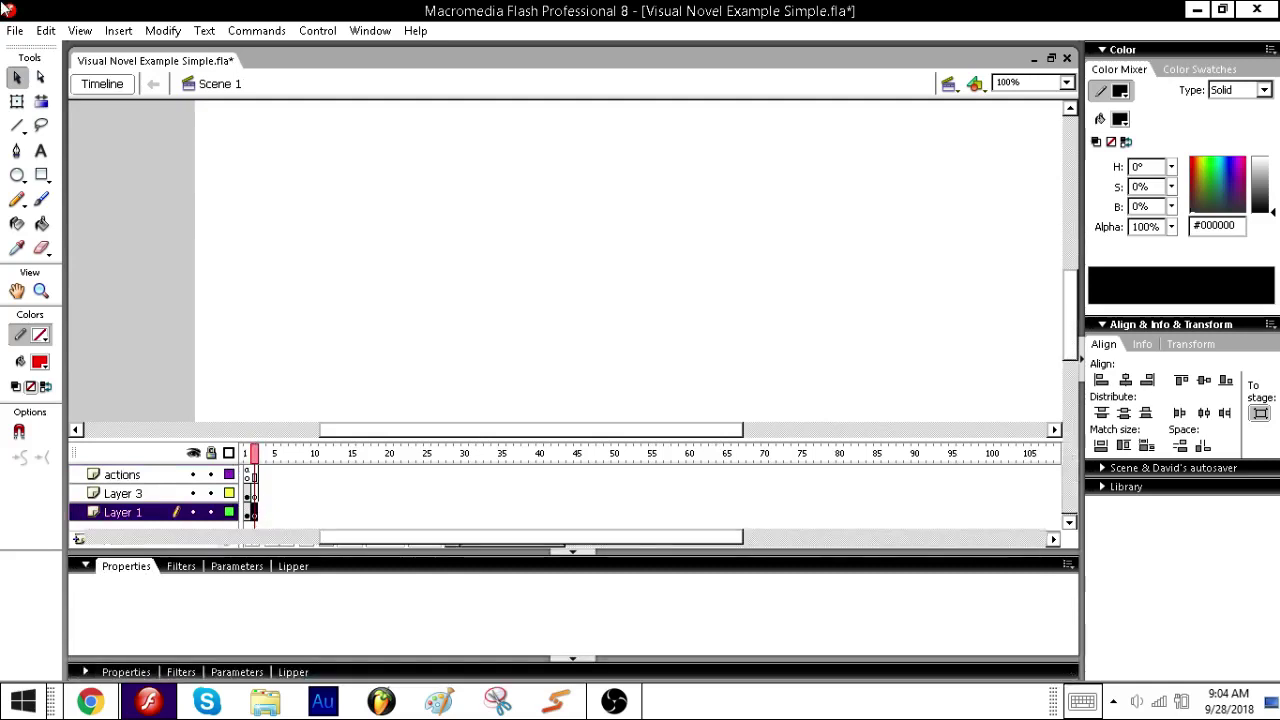
{"action": "left_click", "coordinate": [41, 199]}
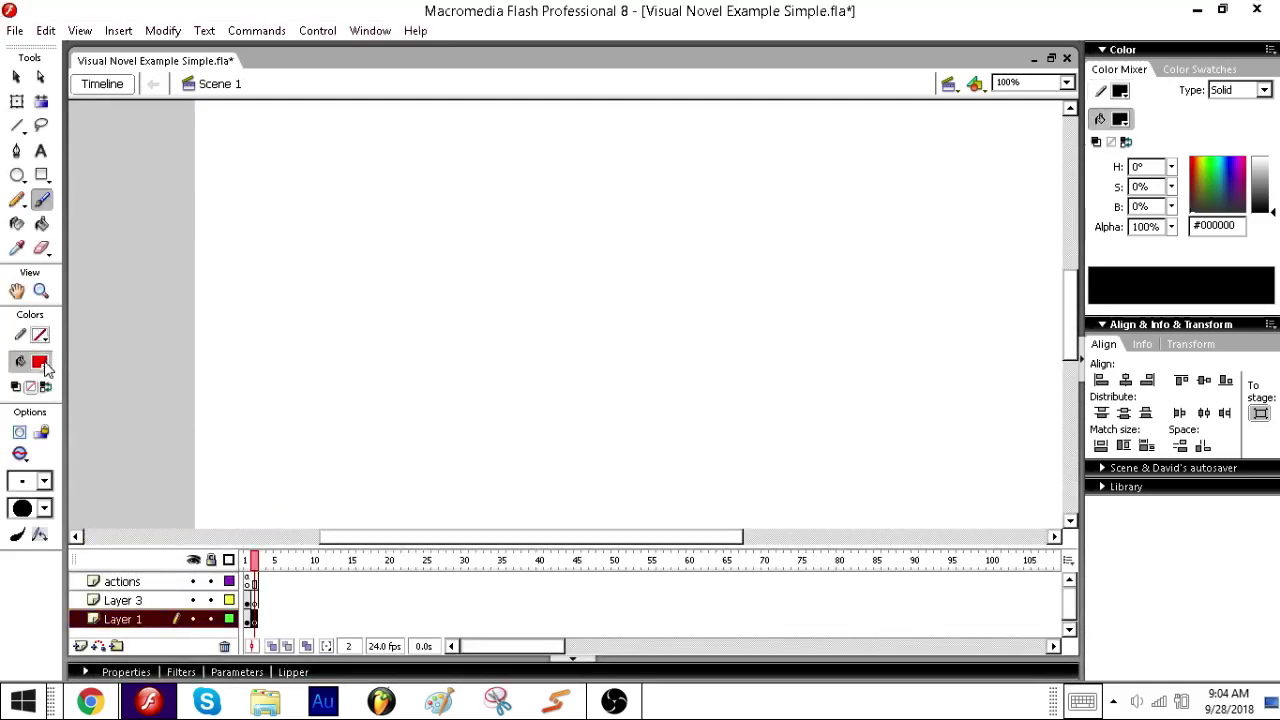
{"action": "left_click", "coordinate": [40, 362]}
{"action": "left_click", "coordinate": [14, 392]}
{"action": "left_click", "coordinate": [43, 481]}
{"action": "left_click", "coordinate": [22, 240]}
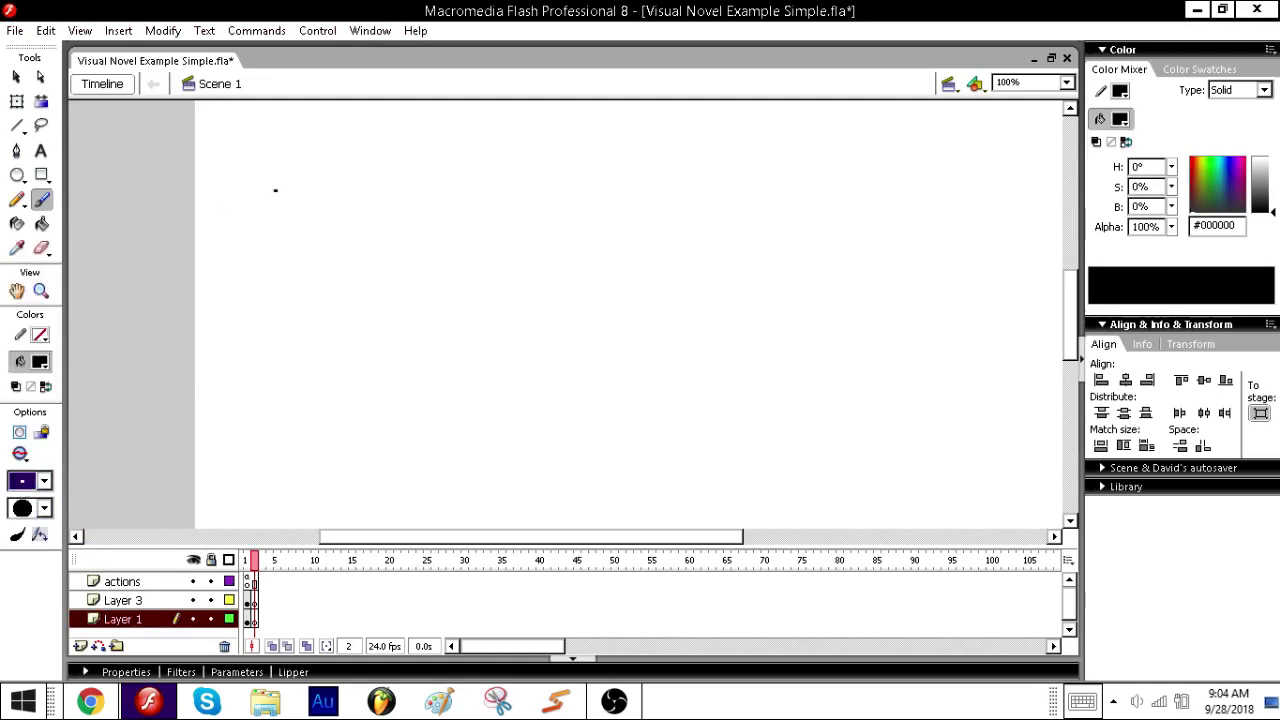
{"action": "mouse_move", "coordinate": [400, 129]}
{"action": "left_mouse_down"}
{"action": "mouse_move", "coordinate": [282, 203]}
{"action": "mouse_move", "coordinate": [396, 339]}
{"action": "mouse_move", "coordinate": [544, 278]}
{"action": "mouse_move", "coordinate": [553, 202]}
{"action": "mouse_move", "coordinate": [477, 120]}
{"action": "mouse_move", "coordinate": [359, 143]}
{"action": "left_mouse_up"}
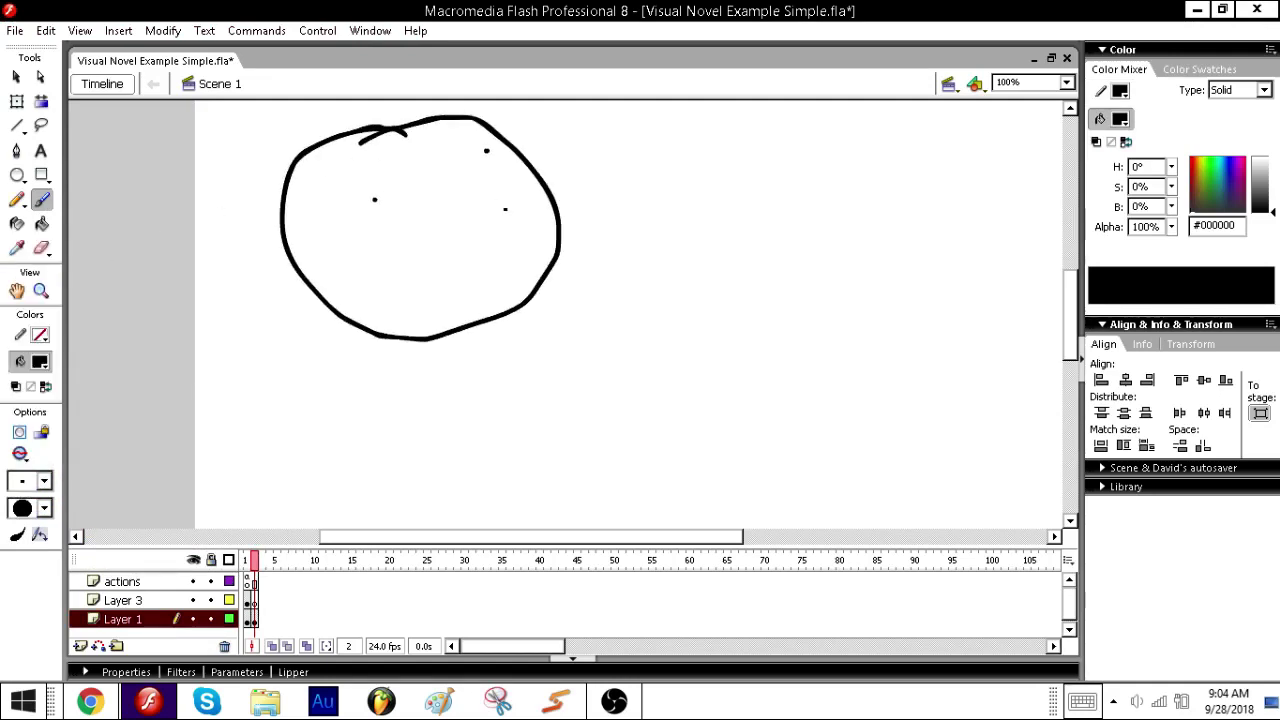
{"action": "mouse_move", "coordinate": [502, 205]}
{"action": "left_mouse_down"}
{"action": "mouse_move", "coordinate": [402, 218]}
{"action": "mouse_move", "coordinate": [438, 292]}
{"action": "mouse_move", "coordinate": [493, 210]}
{"action": "left_mouse_up"}
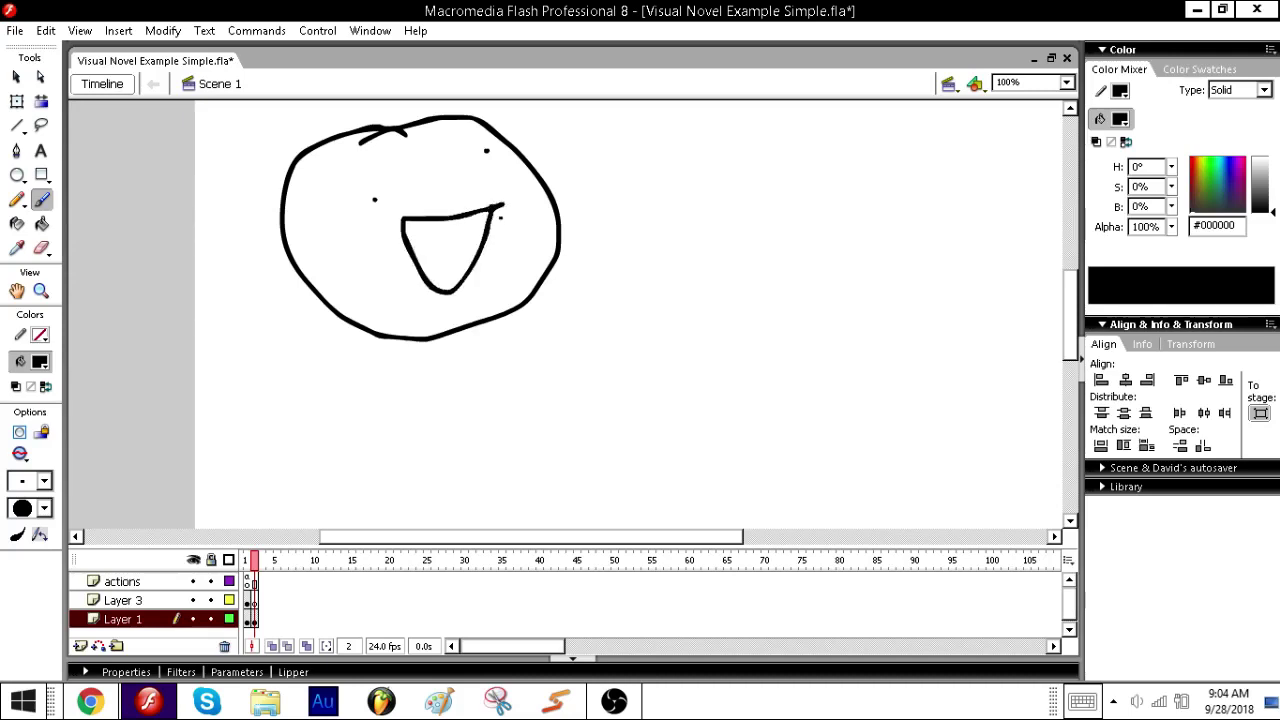
- Brush a robe-like body and two curved arms below the large round head in black
{"action": "left_click_drag", "start_coordinate": [1071, 288], "coordinate": [1070, 356]}
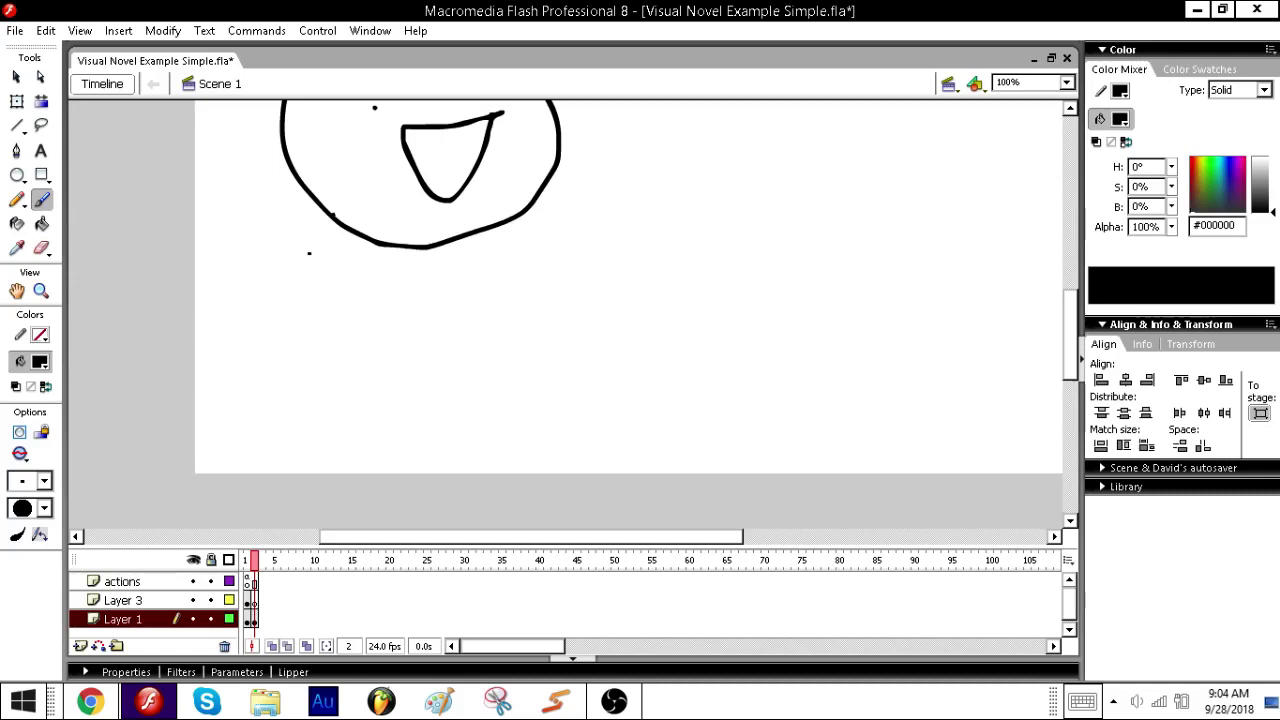
{"action": "mouse_move", "coordinate": [309, 253]}
{"action": "left_mouse_down"}
{"action": "mouse_move", "coordinate": [459, 446]}
{"action": "mouse_move", "coordinate": [479, 426]}
{"action": "mouse_move", "coordinate": [476, 232]}
{"action": "left_mouse_up"}
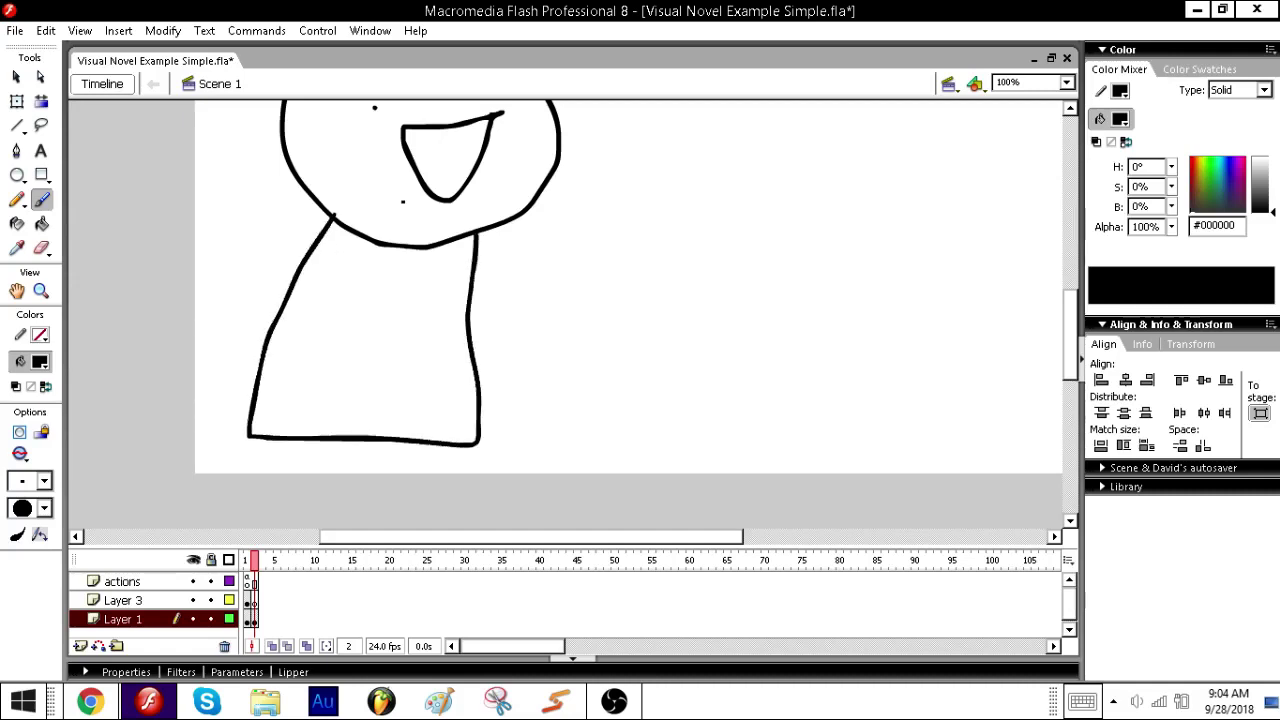
{"action": "mouse_move", "coordinate": [332, 220]}
{"action": "left_mouse_down"}
{"action": "mouse_move", "coordinate": [336, 313]}
{"action": "mouse_move", "coordinate": [390, 318]}
{"action": "left_mouse_up"}
{"action": "left_click_drag", "start_coordinate": [474, 236], "coordinate": [548, 300]}
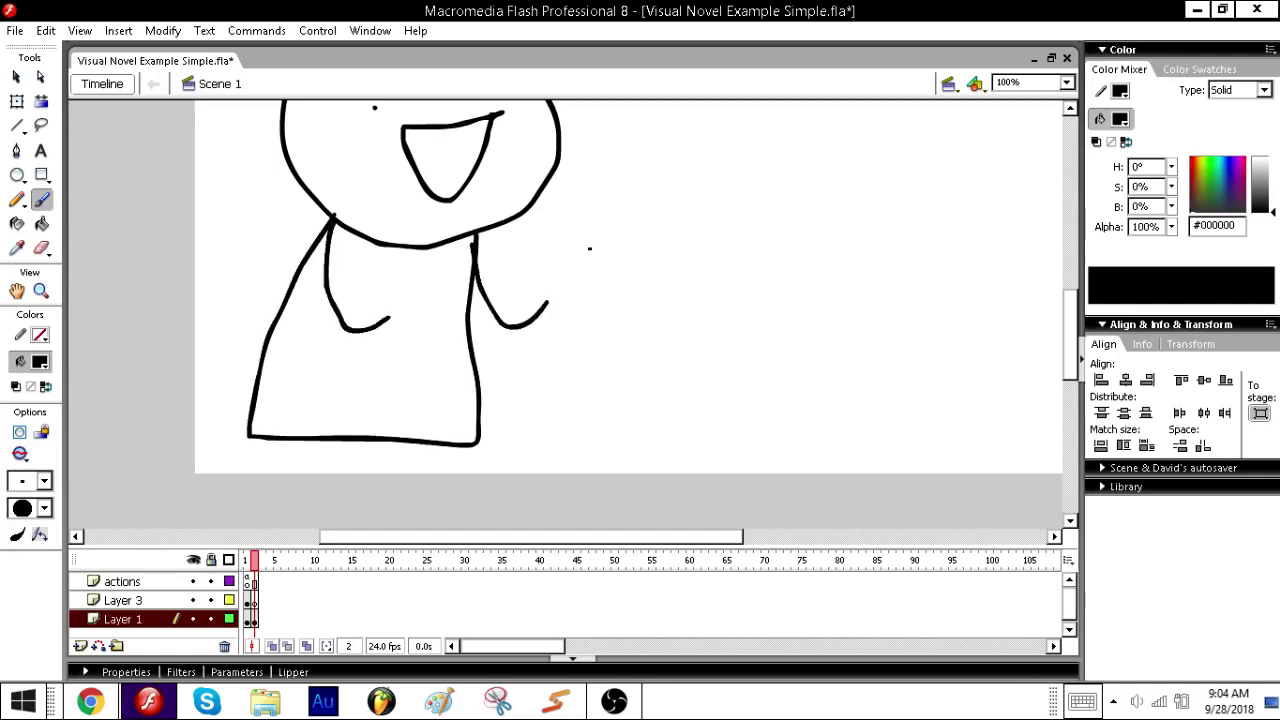
- Brush a smaller smiling character with an oval head, dot eyes, a flared body and bent arms near the stage's right edge
{"action": "left_click_drag", "start_coordinate": [1068, 340], "coordinate": [1064, 314]}
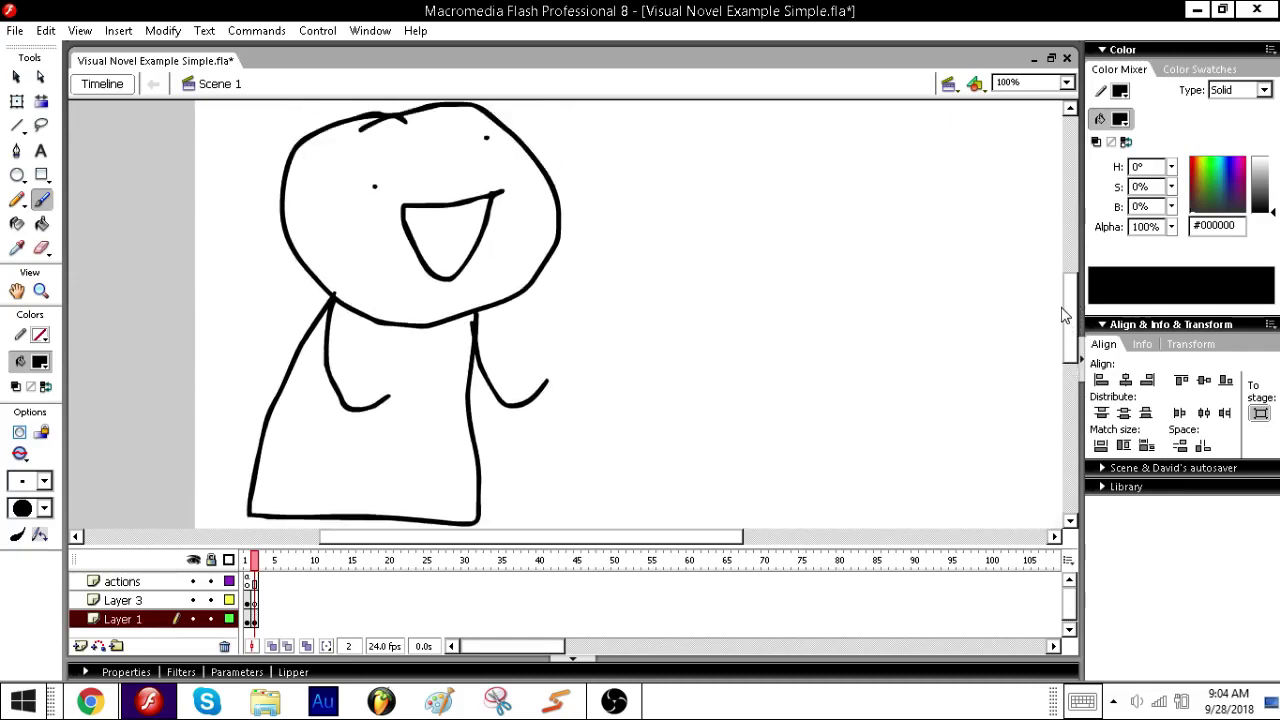
{"action": "left_click_drag", "start_coordinate": [378, 537], "coordinate": [493, 550]}
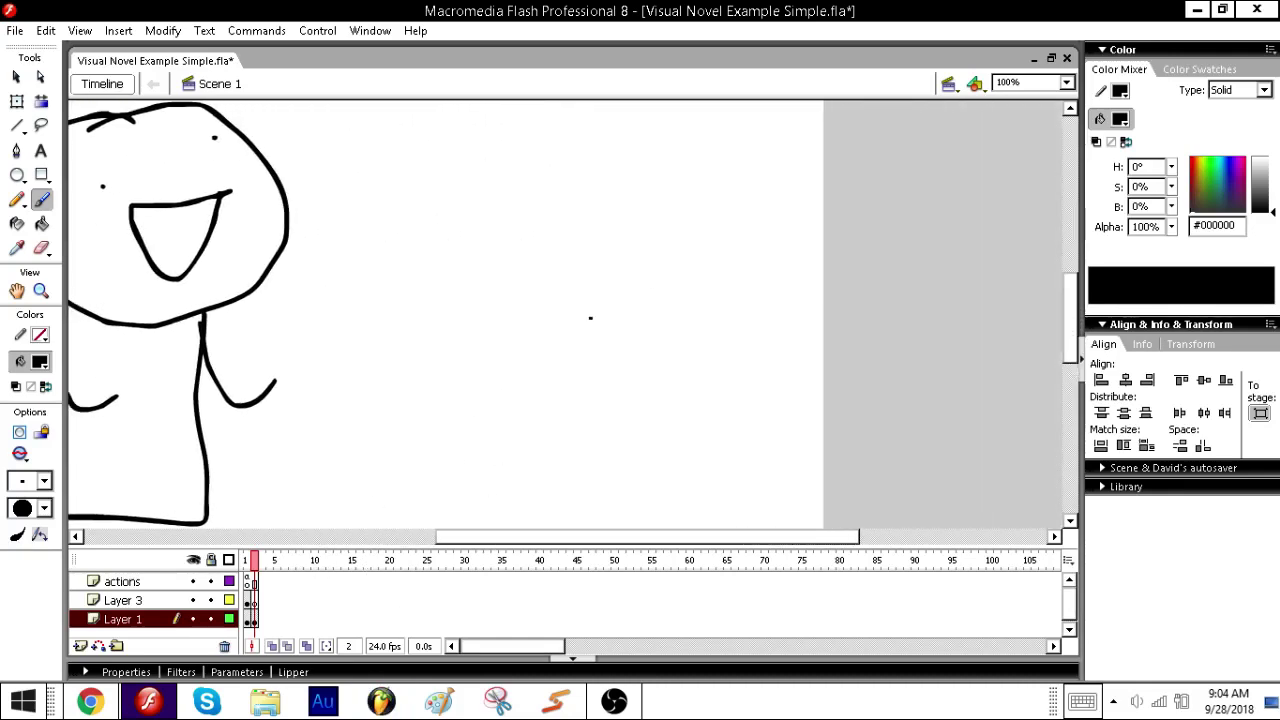
{"action": "mouse_move", "coordinate": [696, 155]}
{"action": "left_mouse_down"}
{"action": "mouse_move", "coordinate": [536, 226]}
{"action": "mouse_move", "coordinate": [578, 332]}
{"action": "mouse_move", "coordinate": [652, 339]}
{"action": "mouse_move", "coordinate": [689, 312]}
{"action": "mouse_move", "coordinate": [716, 197]}
{"action": "left_mouse_up"}
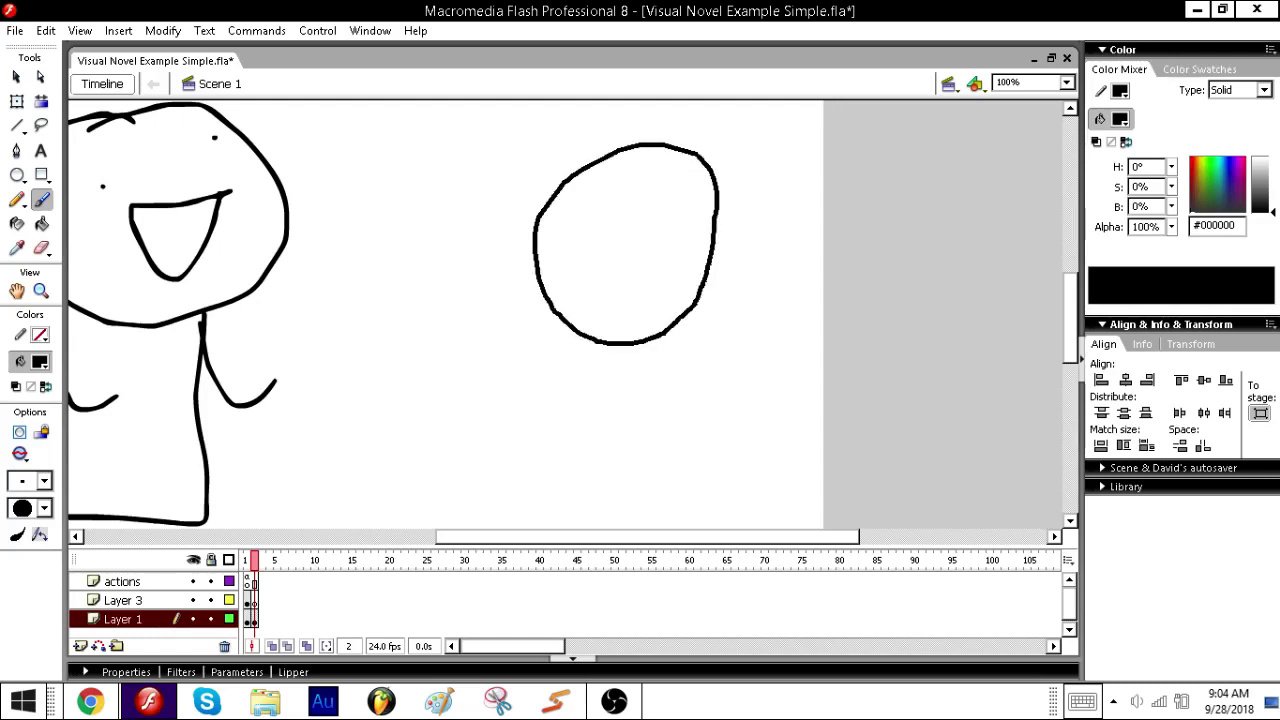
{"action": "left_click_drag", "start_coordinate": [690, 152], "coordinate": [683, 150]}
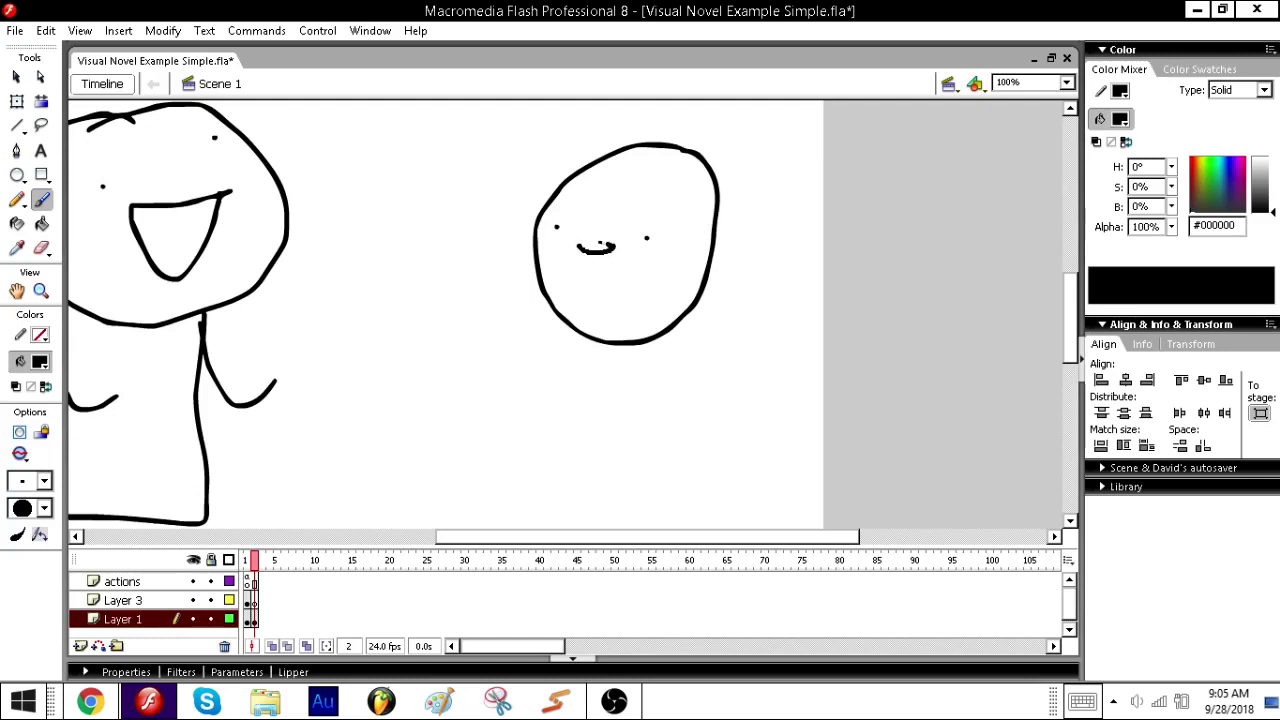
{"action": "key", "text": "ctrl+z"}
{"action": "mouse_move", "coordinate": [572, 330]}
{"action": "left_mouse_down"}
{"action": "mouse_move", "coordinate": [522, 510]}
{"action": "mouse_move", "coordinate": [741, 504]}
{"action": "mouse_move", "coordinate": [664, 333]}
{"action": "mouse_move", "coordinate": [603, 369]}
{"action": "left_mouse_up"}
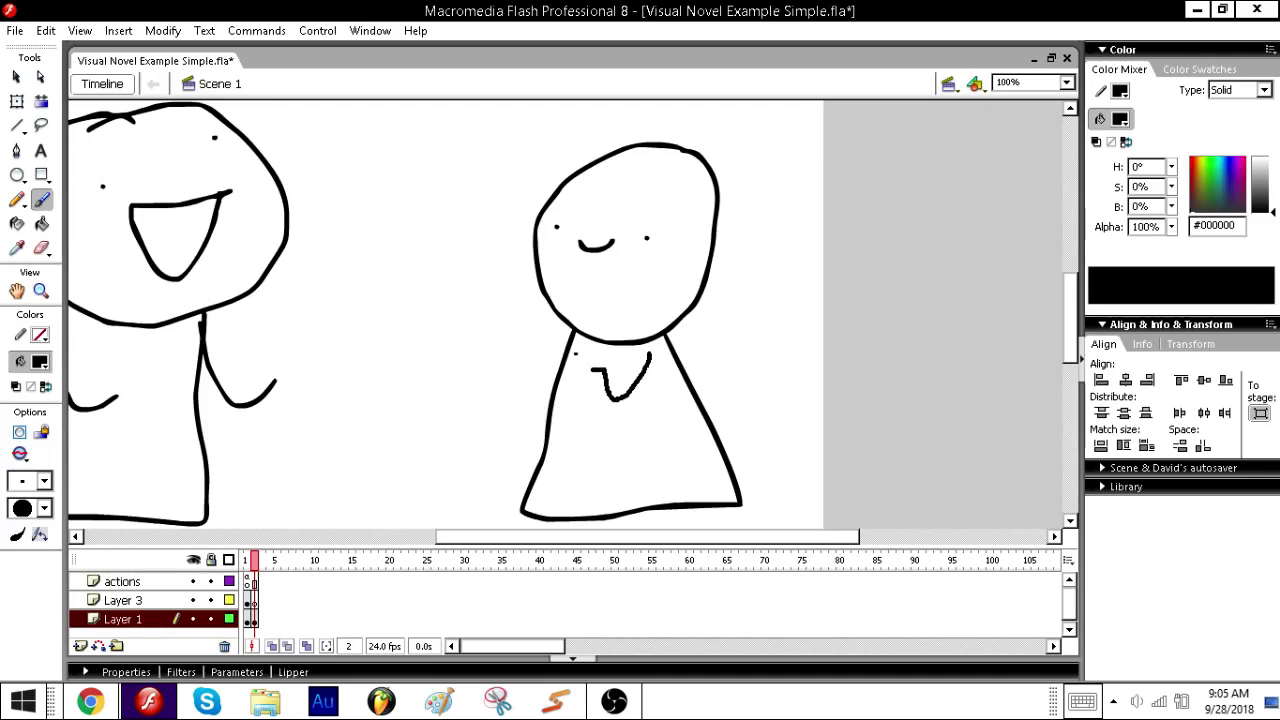
{"action": "mouse_move", "coordinate": [572, 326]}
{"action": "left_mouse_down"}
{"action": "mouse_move", "coordinate": [537, 352]}
{"action": "mouse_move", "coordinate": [577, 398]}
{"action": "left_mouse_up"}
- Dab small #FF6666 blush marks on both cheeks of the smaller character using a finer brush
{"action": "left_click", "coordinate": [42, 482]}
{"action": "left_click", "coordinate": [48, 242]}
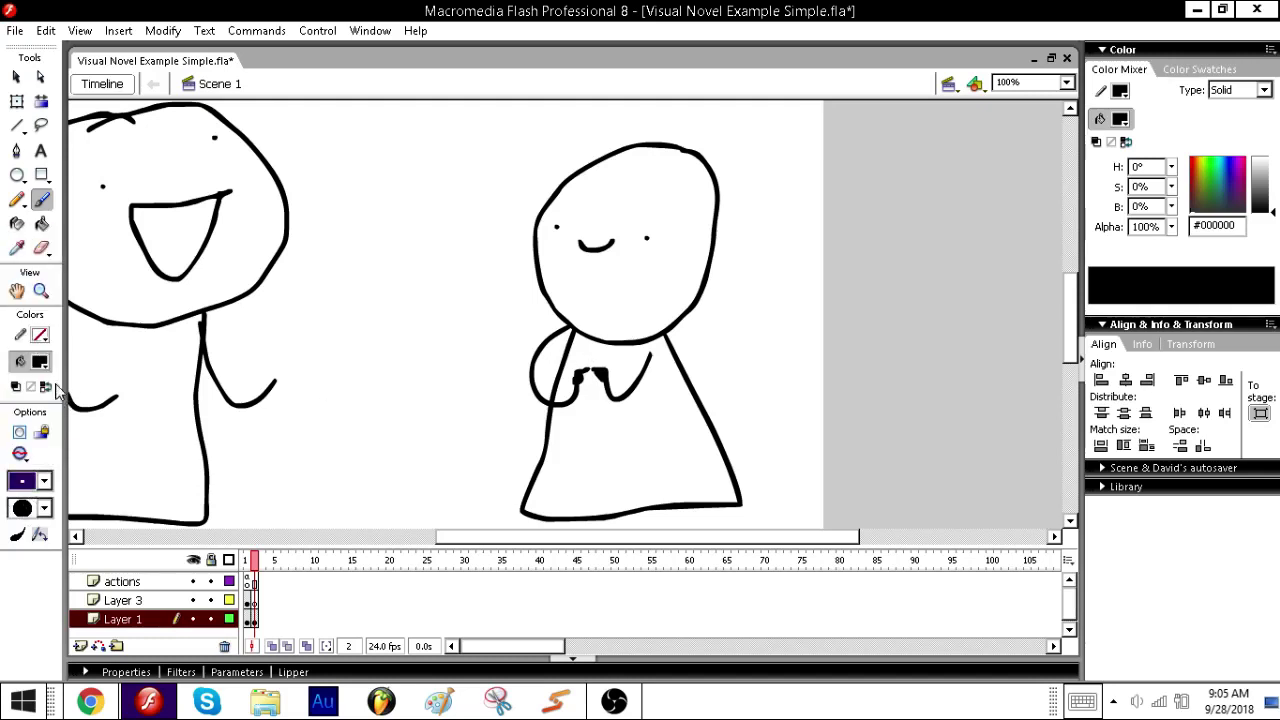
{"action": "left_click", "coordinate": [44, 360]}
{"action": "left_click", "coordinate": [251, 486]}
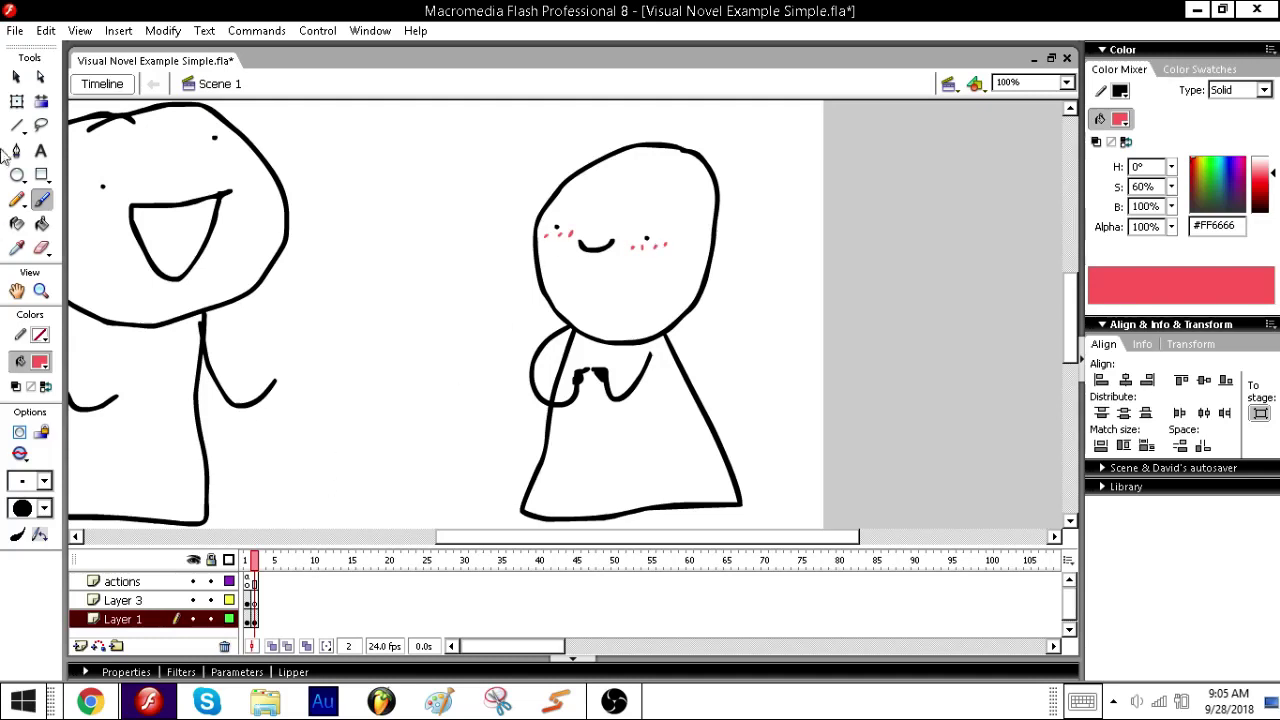
{"action": "left_click", "coordinate": [16, 77]}
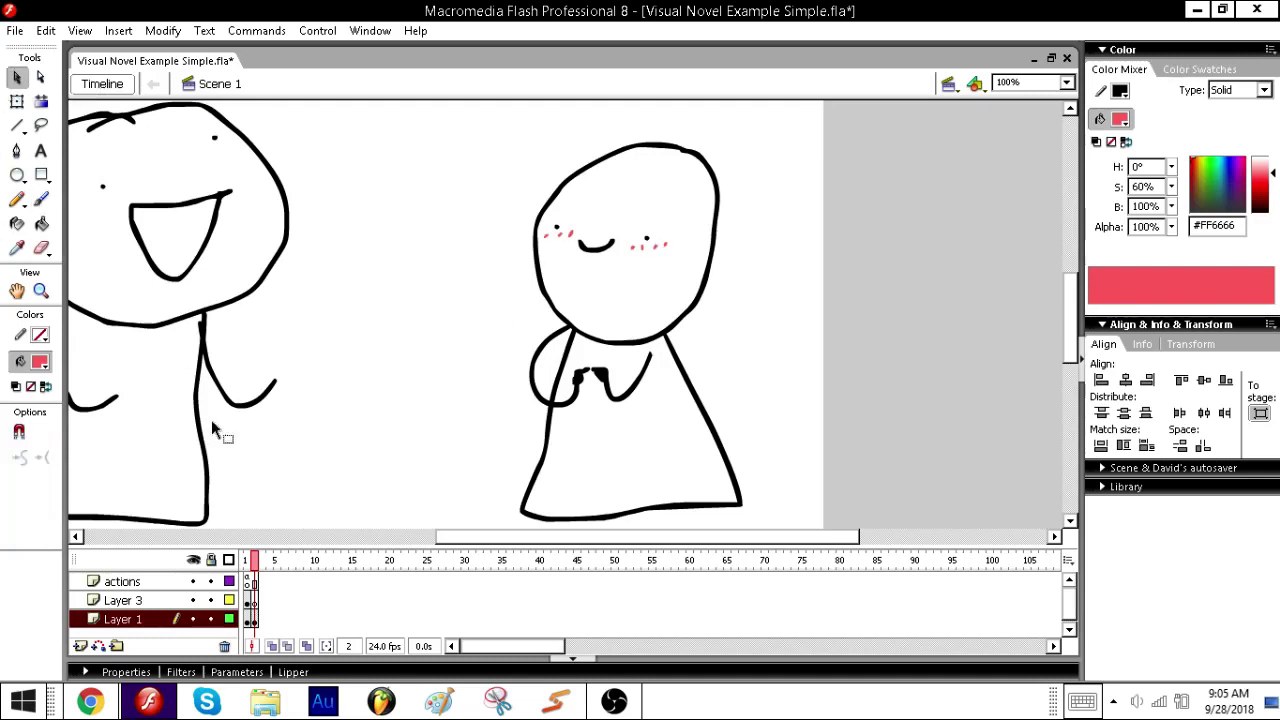
- On frame 2 of Layer 3, set the Rectangle tool to a black stroke and a white fill at 56% alpha
{"action": "left_click", "coordinate": [253, 600]}
{"action": "left_click", "coordinate": [41, 176]}
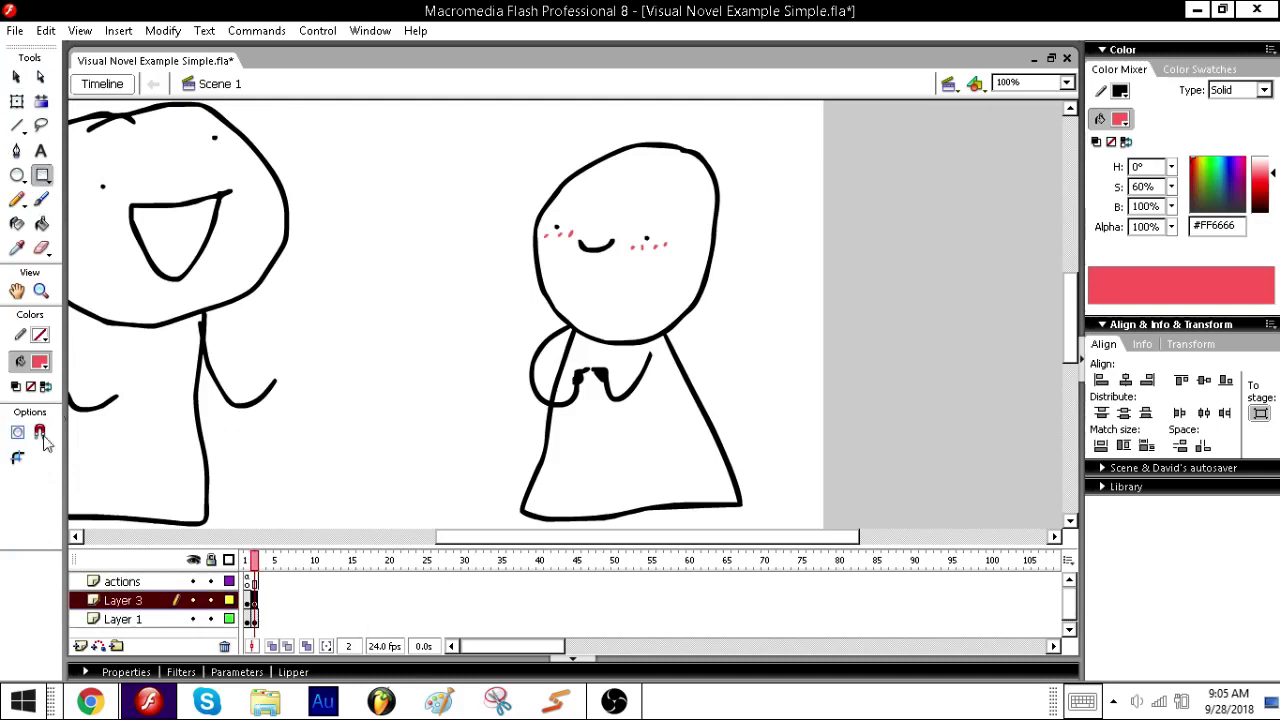
{"action": "left_click", "coordinate": [40, 335]}
{"action": "left_click", "coordinate": [30, 378]}
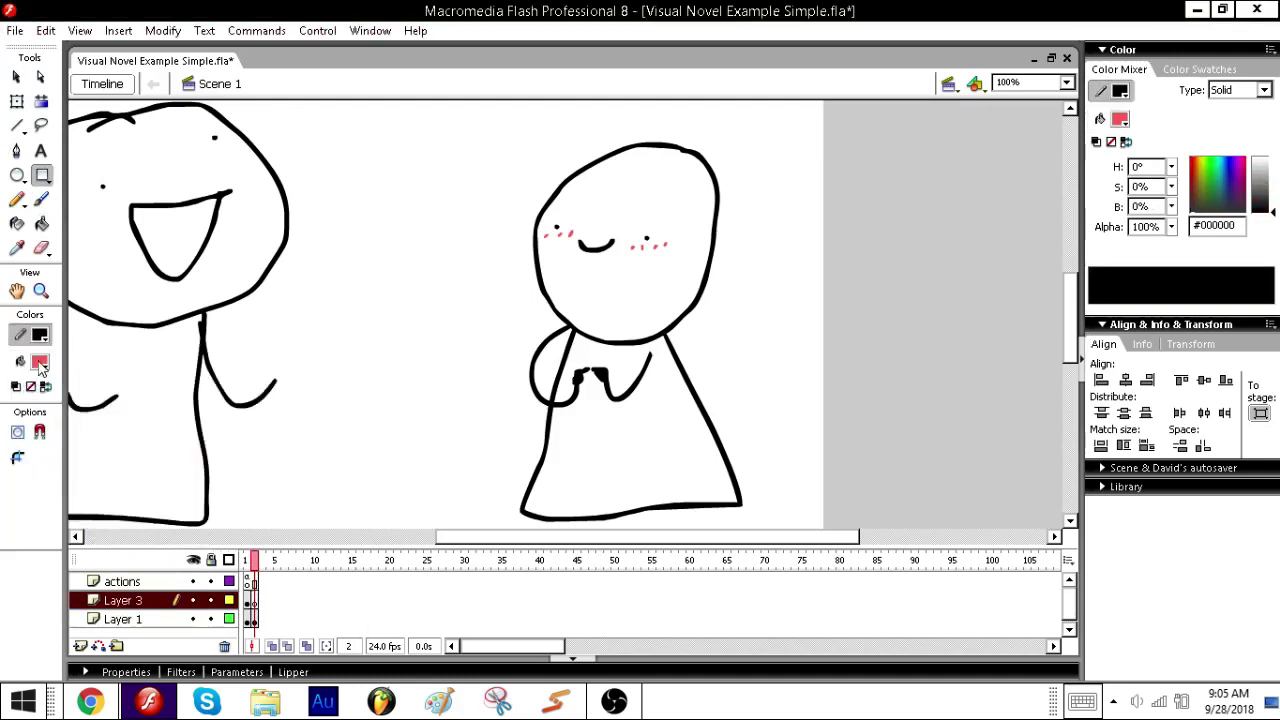
{"action": "left_click", "coordinate": [40, 362]}
{"action": "left_click", "coordinate": [31, 473]}
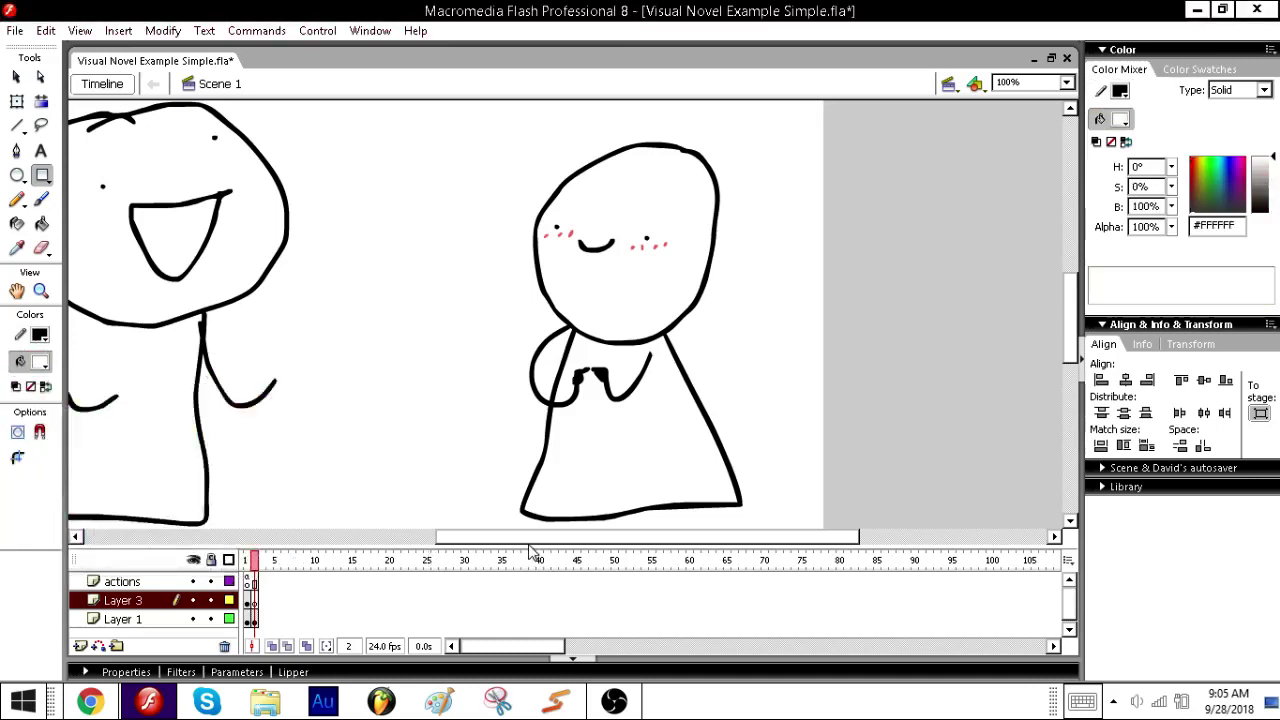
{"action": "left_click_drag", "start_coordinate": [531, 551], "coordinate": [425, 545]}
{"action": "left_click_drag", "start_coordinate": [1072, 295], "coordinate": [1069, 313]}
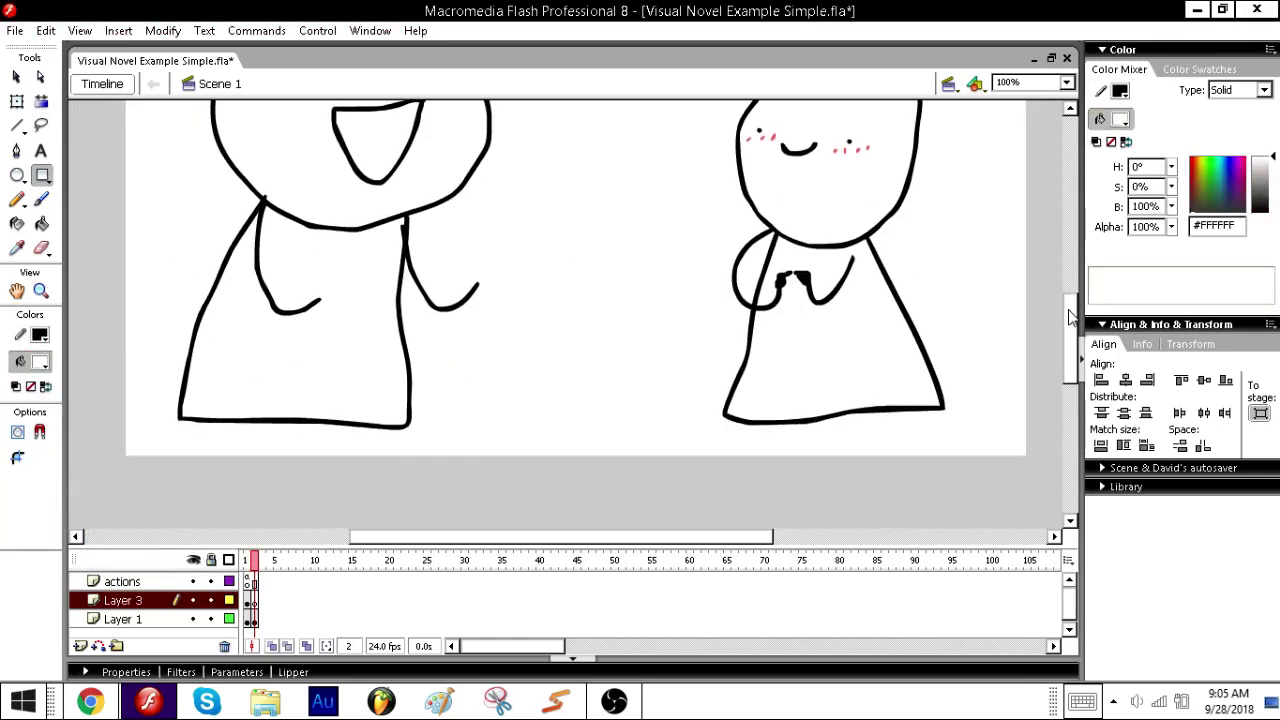
{"action": "left_click_drag", "start_coordinate": [1171, 227], "coordinate": [1175, 282]}
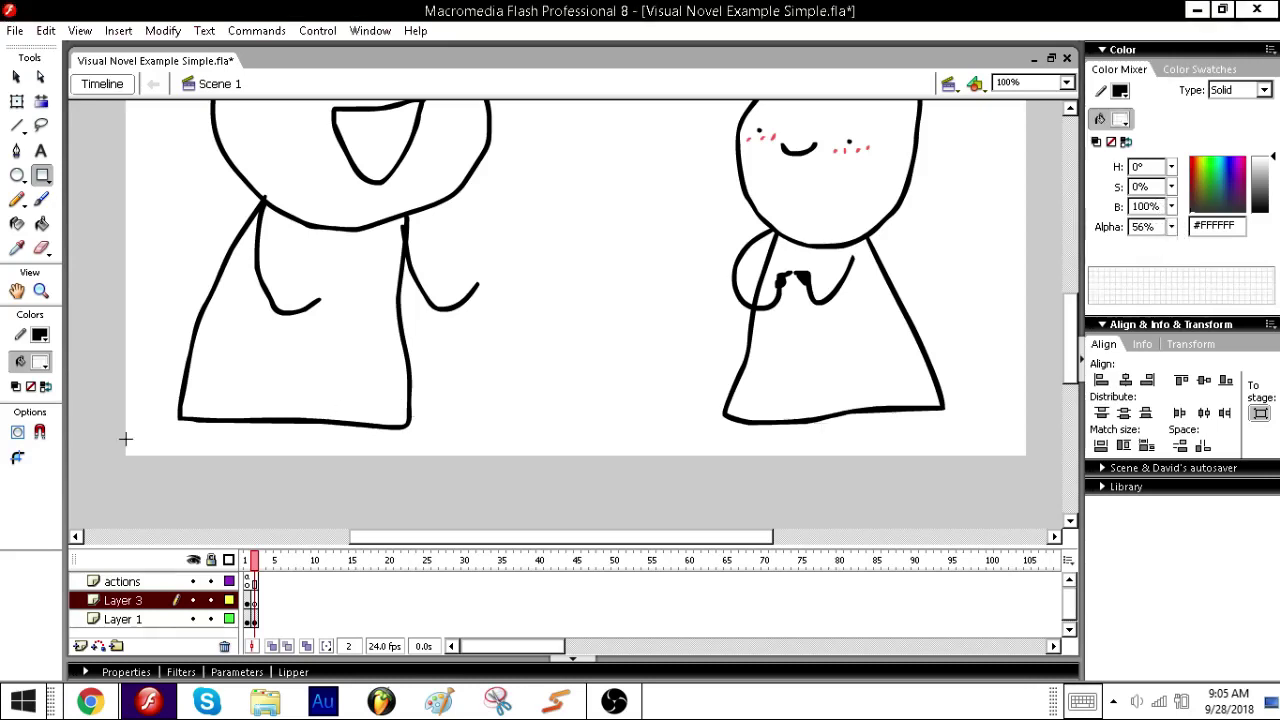
{"action": "left_click_drag", "start_coordinate": [177, 444], "coordinate": [956, 260]}
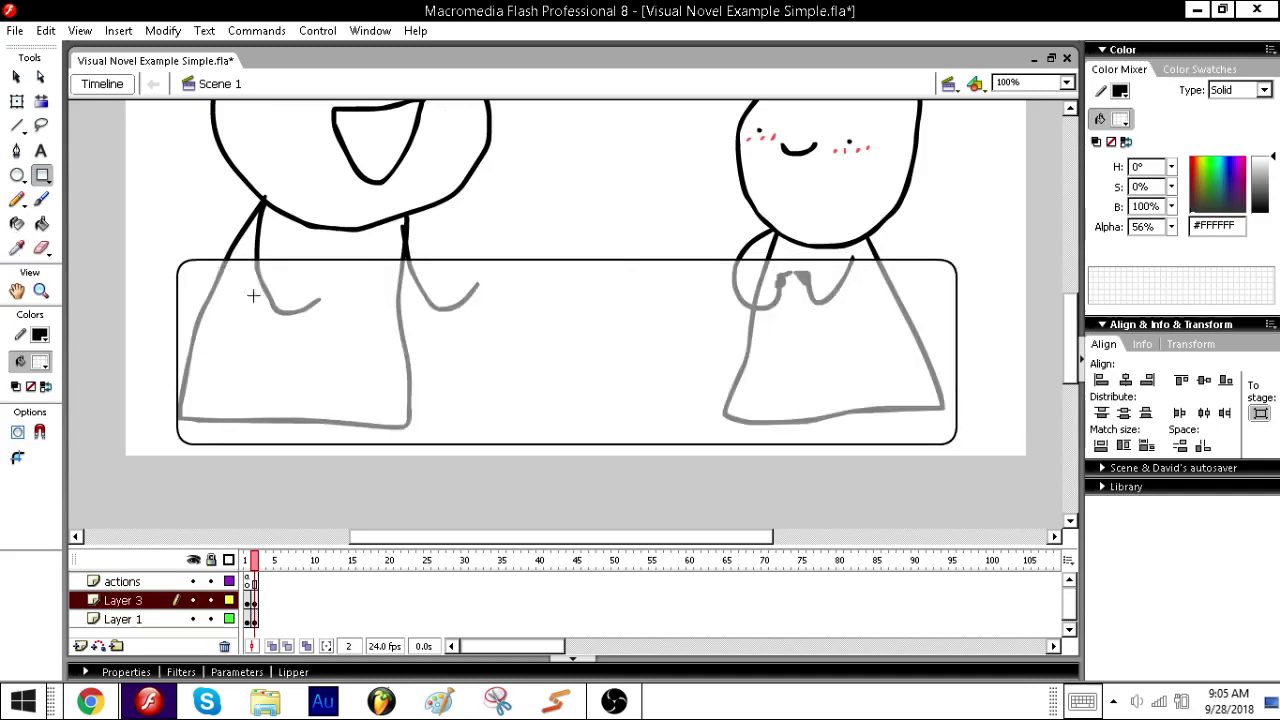
{"action": "key", "text": "ctrl+z"}
{"action": "left_click_drag", "start_coordinate": [235, 257], "coordinate": [865, 445]}
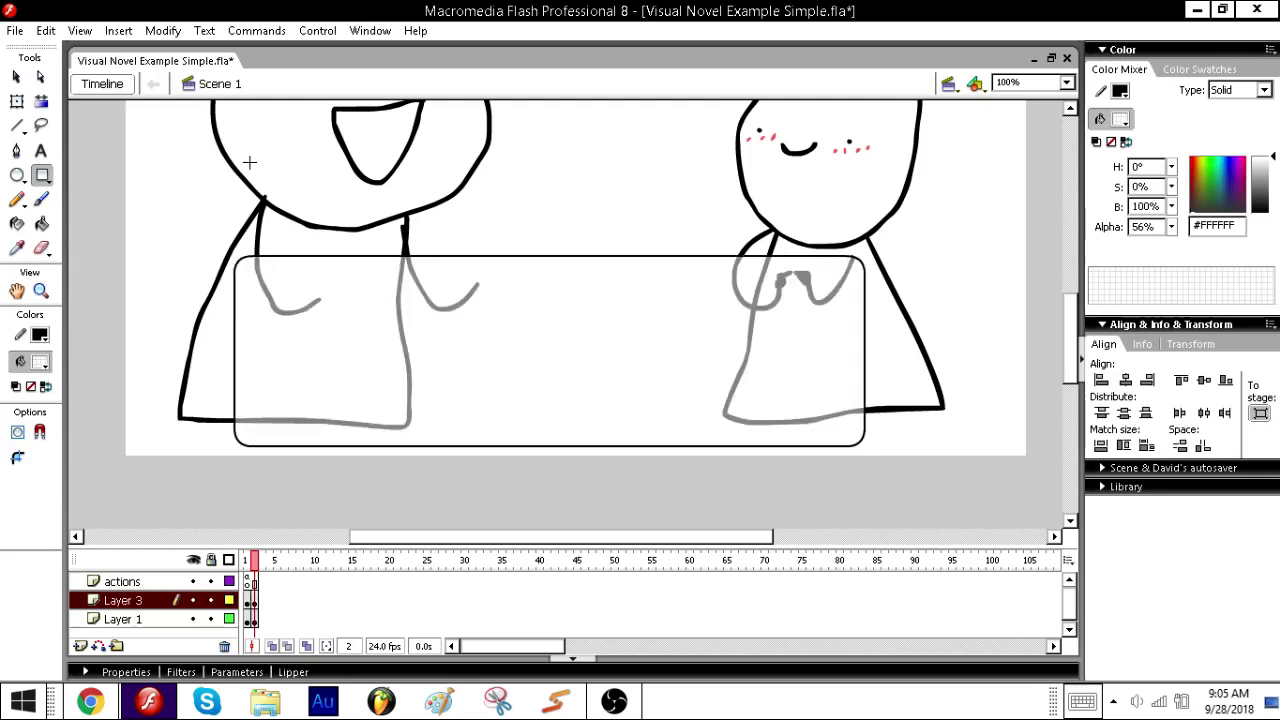
{"action": "key", "text": "ctrl+z"}
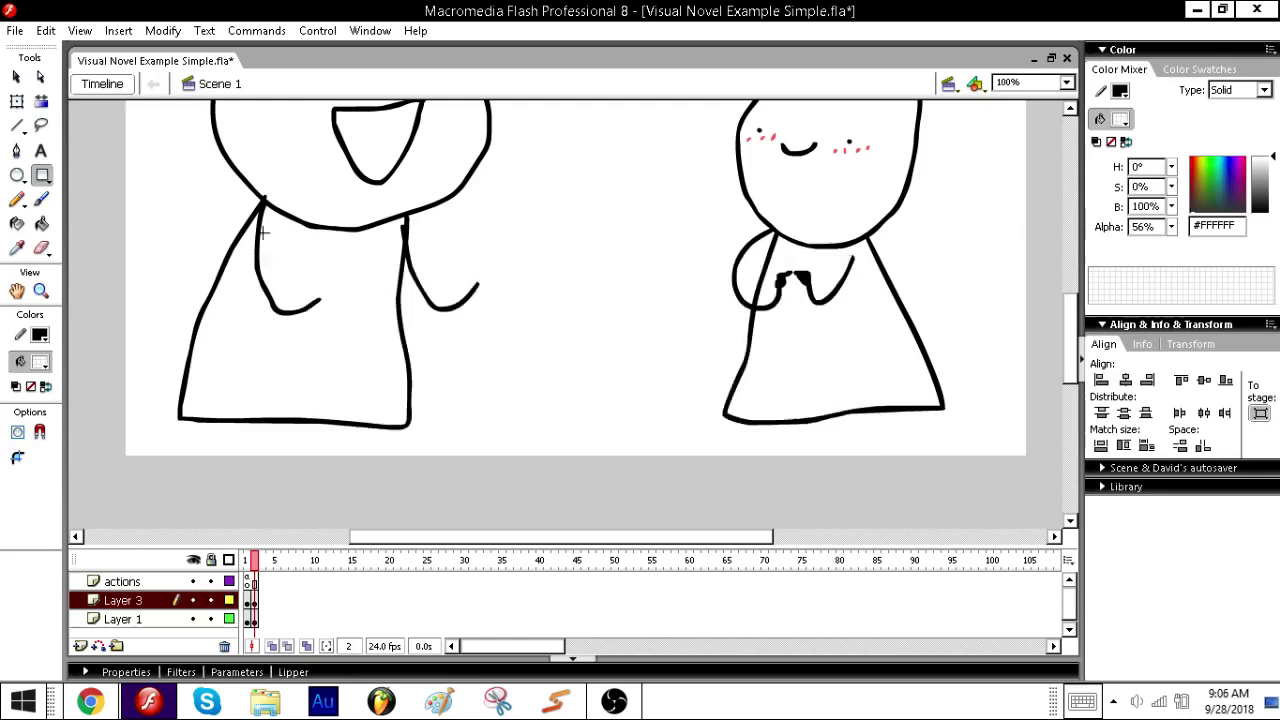
- Draw a small rounded name tab, a wide rounded dialogue box over the characters' bodies and a slightly smaller rounded rectangle inside it
{"action": "left_click_drag", "start_coordinate": [256, 237], "coordinate": [367, 283]}
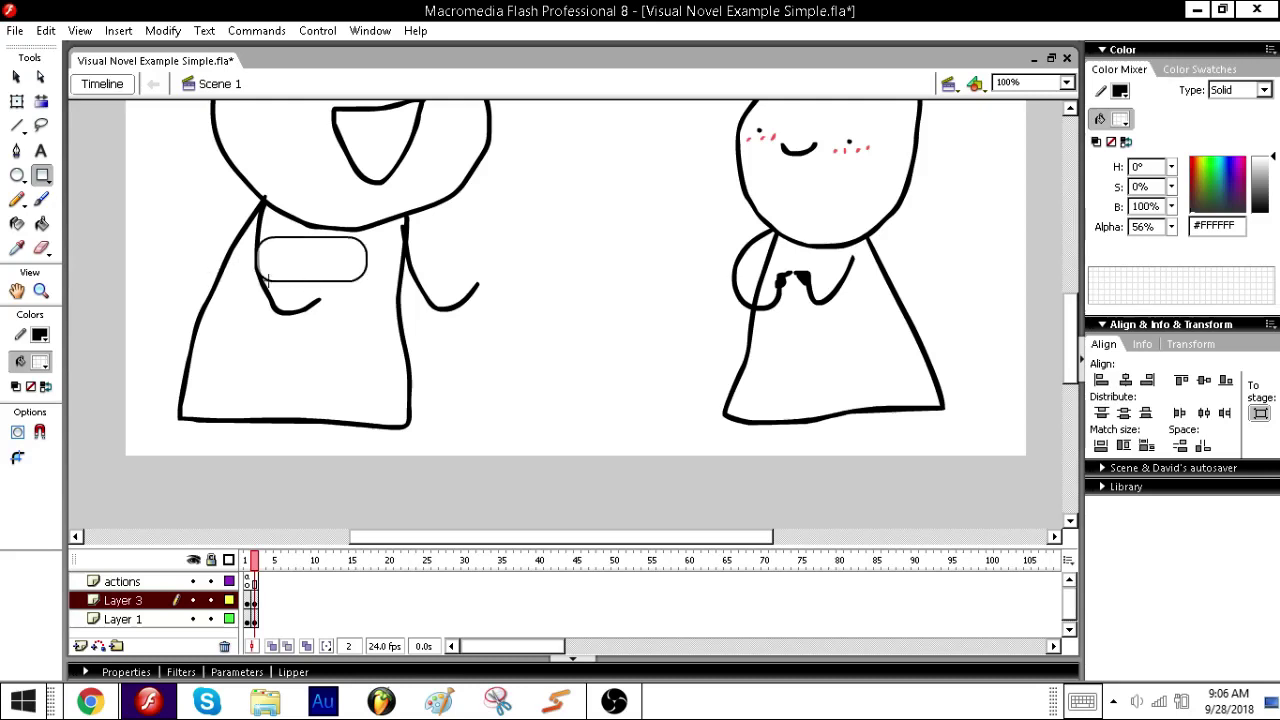
{"action": "left_click_drag", "start_coordinate": [242, 262], "coordinate": [904, 446]}
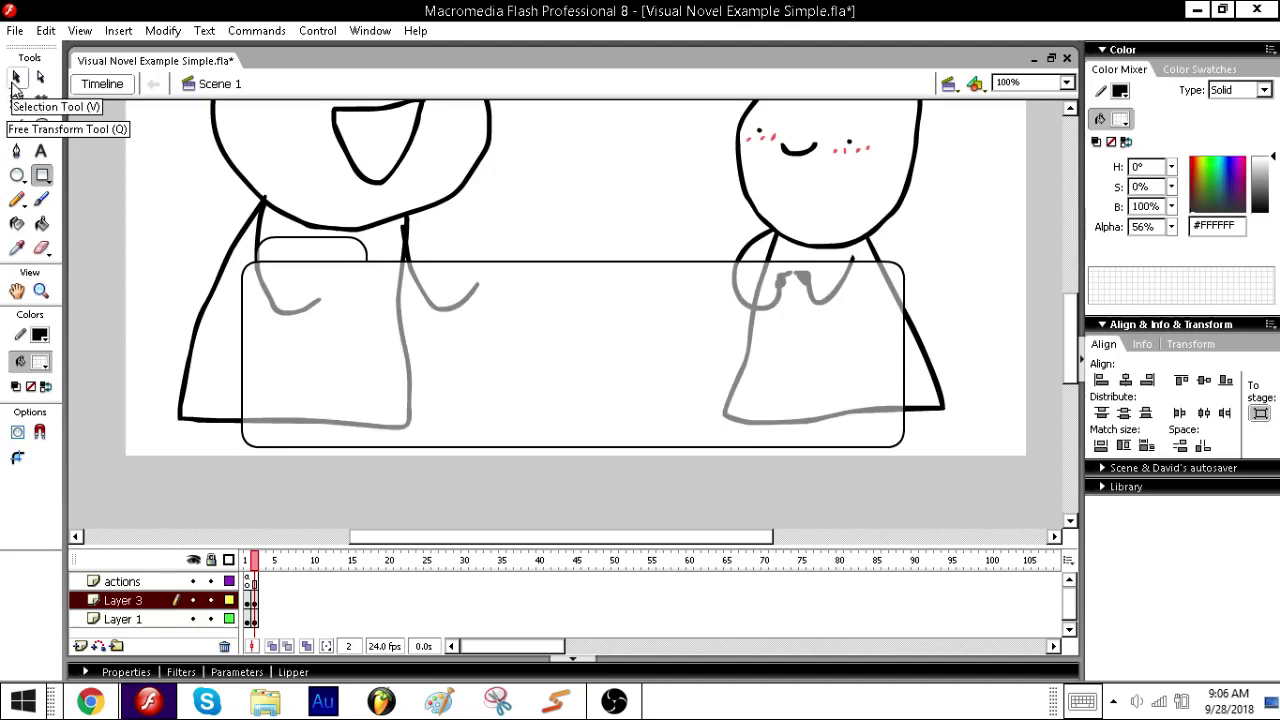
{"action": "left_click", "coordinate": [15, 79]}
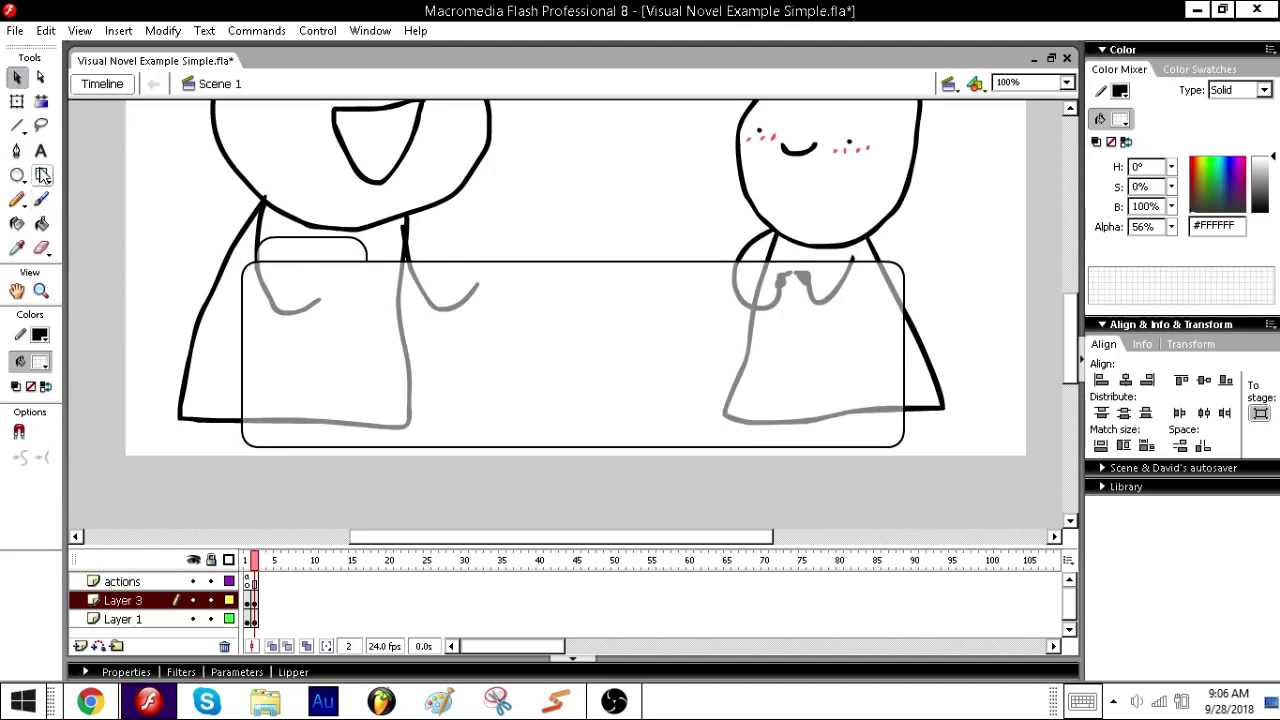
{"action": "left_click", "coordinate": [42, 176]}
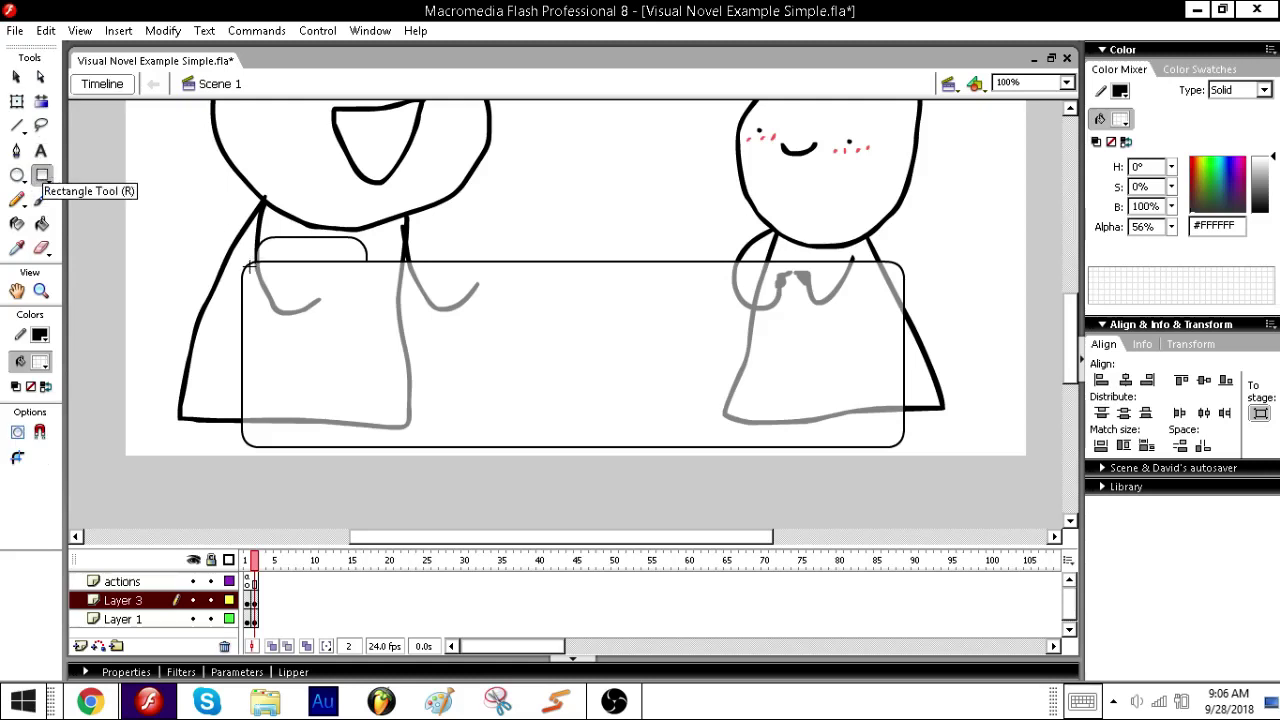
{"action": "mouse_move", "coordinate": [250, 266]}
{"action": "left_mouse_down"}
{"action": "mouse_move", "coordinate": [474, 349]}
{"action": "mouse_move", "coordinate": [896, 441]}
{"action": "left_mouse_up"}
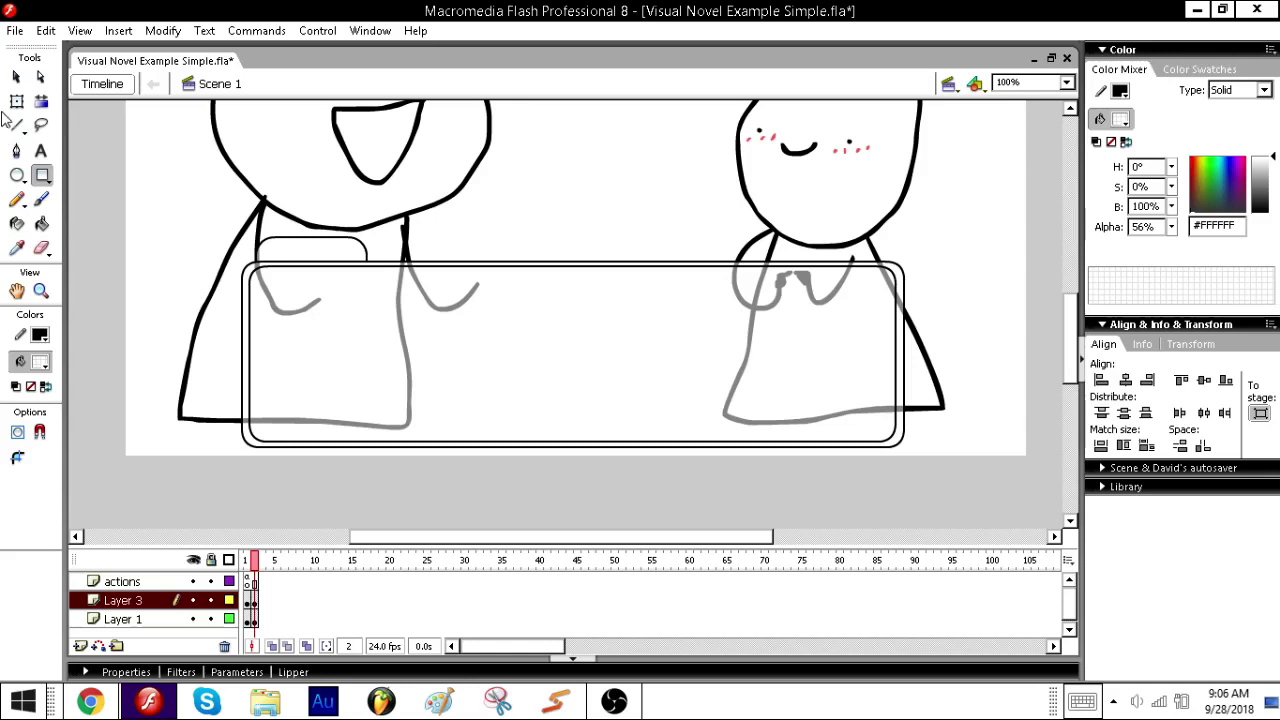
- Try #333333 and #FF6699 fills on the band between the dialogue box's two outlines
{"action": "left_click", "coordinate": [42, 224]}
{"action": "left_click", "coordinate": [40, 362]}
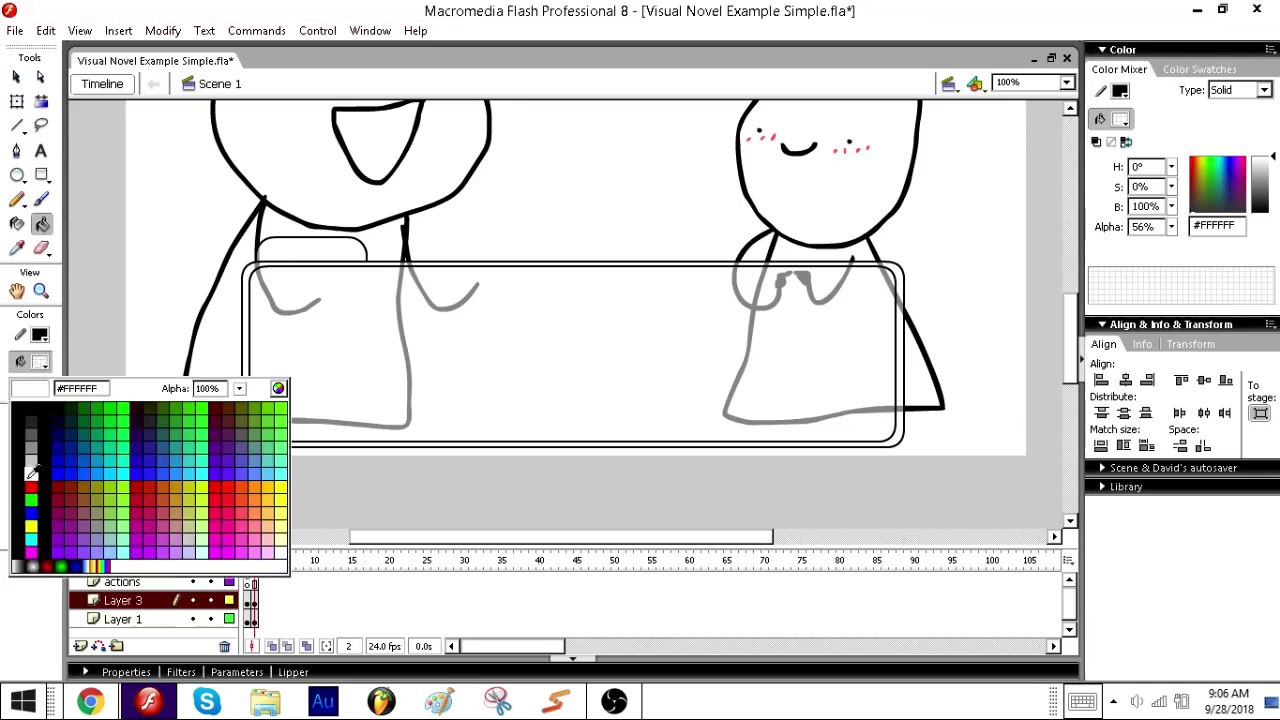
{"action": "left_click", "coordinate": [173, 352]}
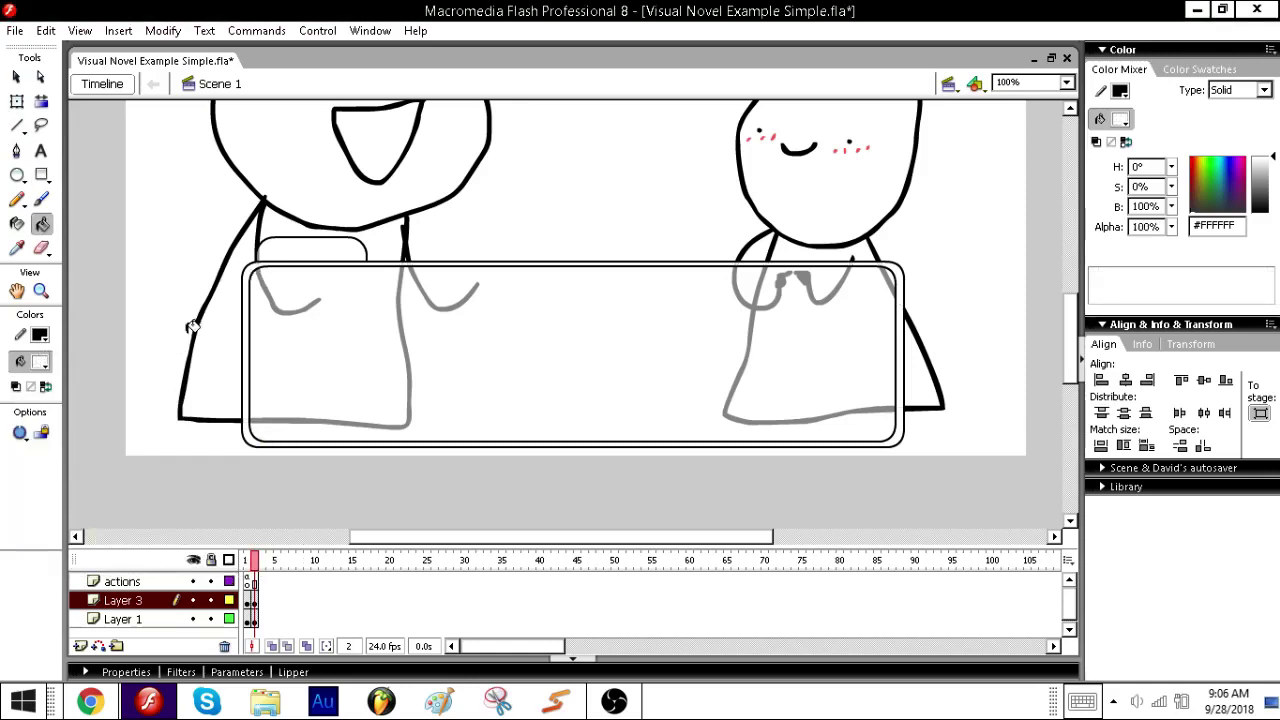
{"action": "left_click", "coordinate": [40, 362]}
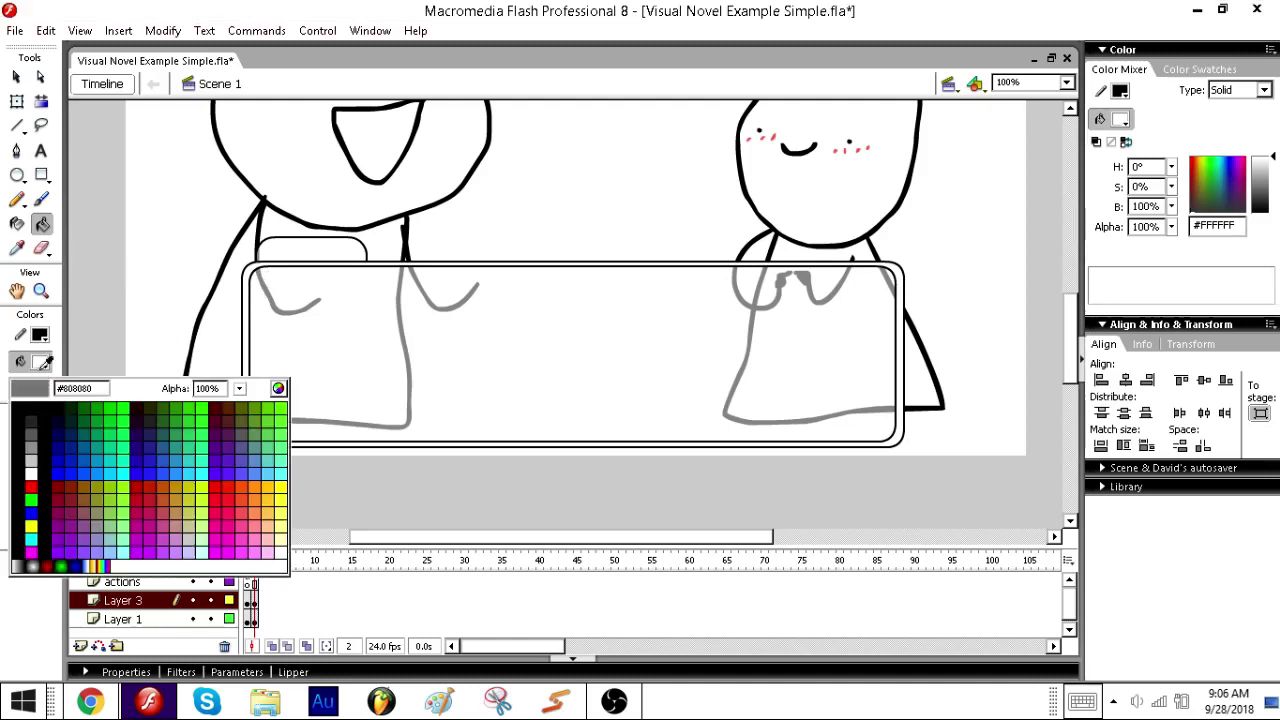
{"action": "left_click", "coordinate": [97, 383]}
{"action": "left_click", "coordinate": [248, 270]}
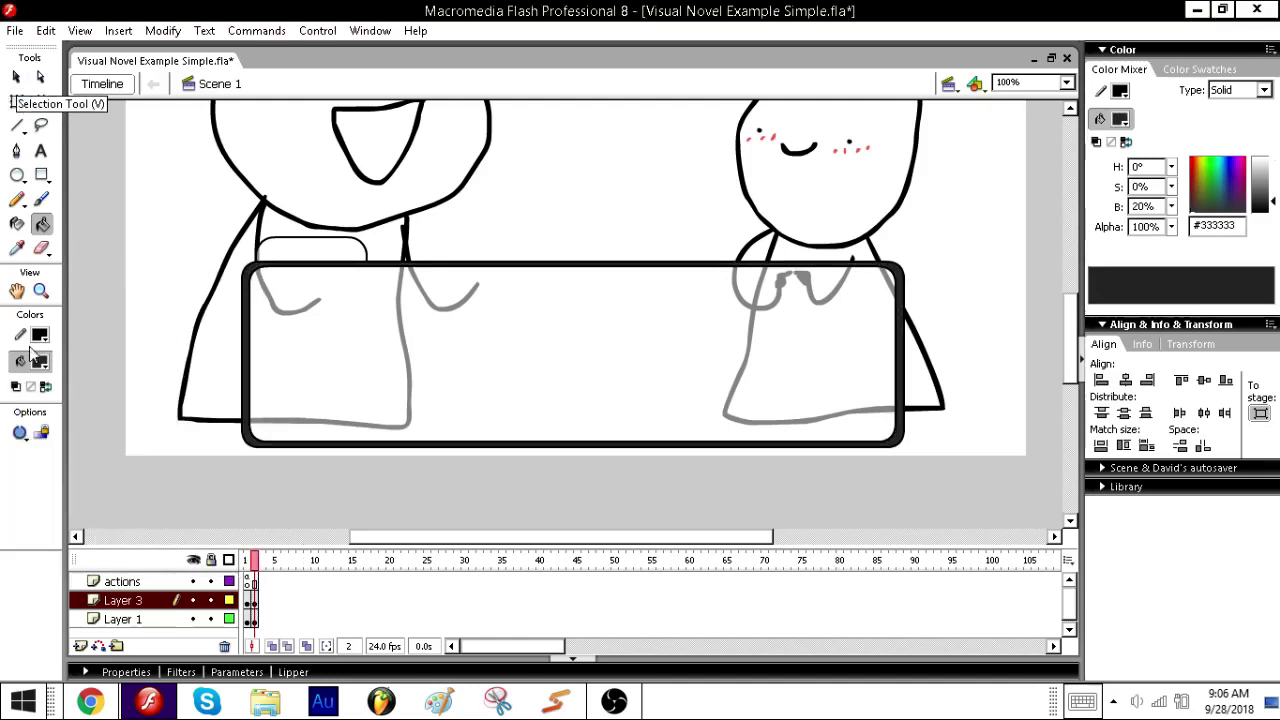
{"action": "left_click", "coordinate": [42, 364]}
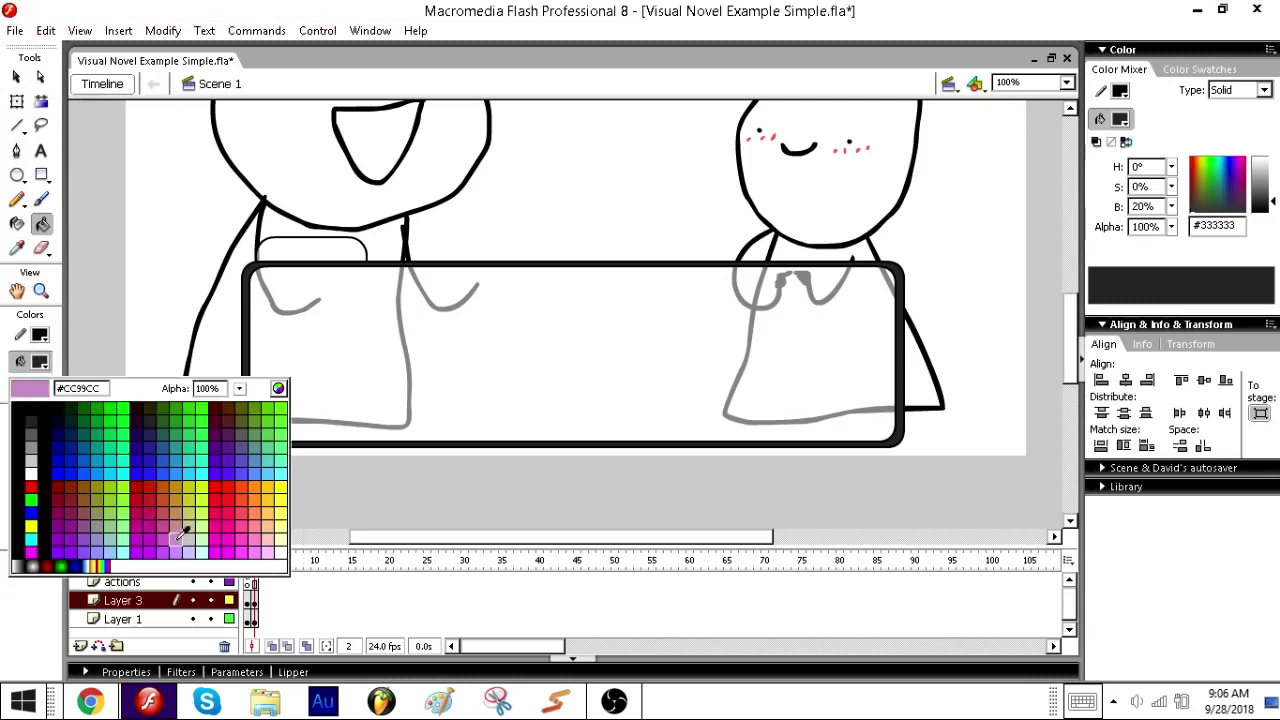
{"action": "left_click", "coordinate": [256, 518]}
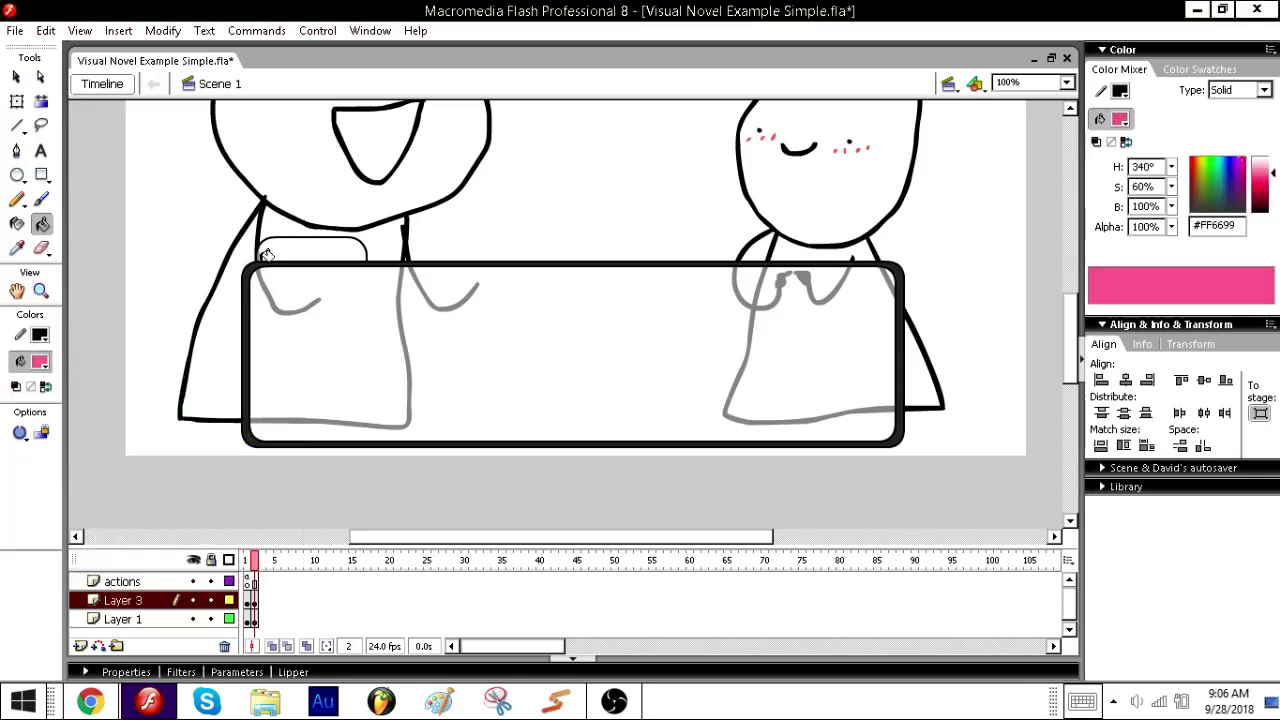
{"action": "left_click", "coordinate": [264, 256]}
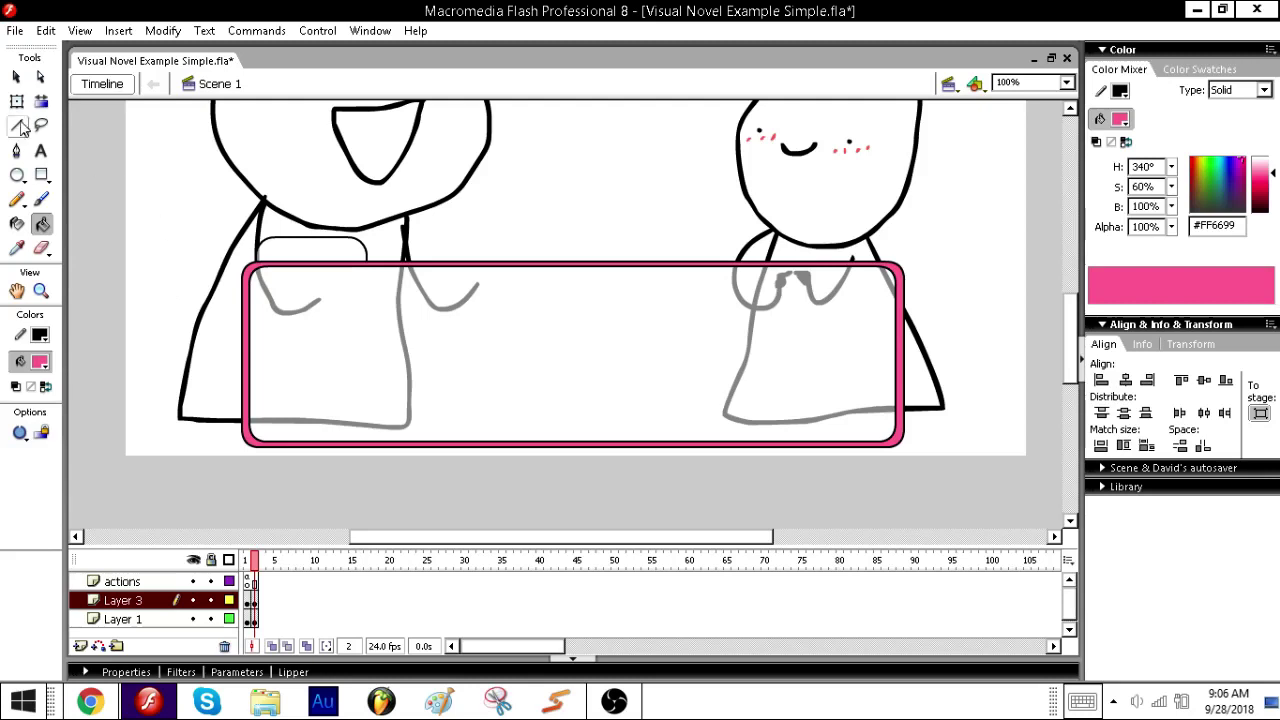
- Fill the band between the dialogue box's two outlines with the linear rainbow gradient
{"action": "left_click", "coordinate": [40, 362]}
{"action": "left_click", "coordinate": [97, 566]}
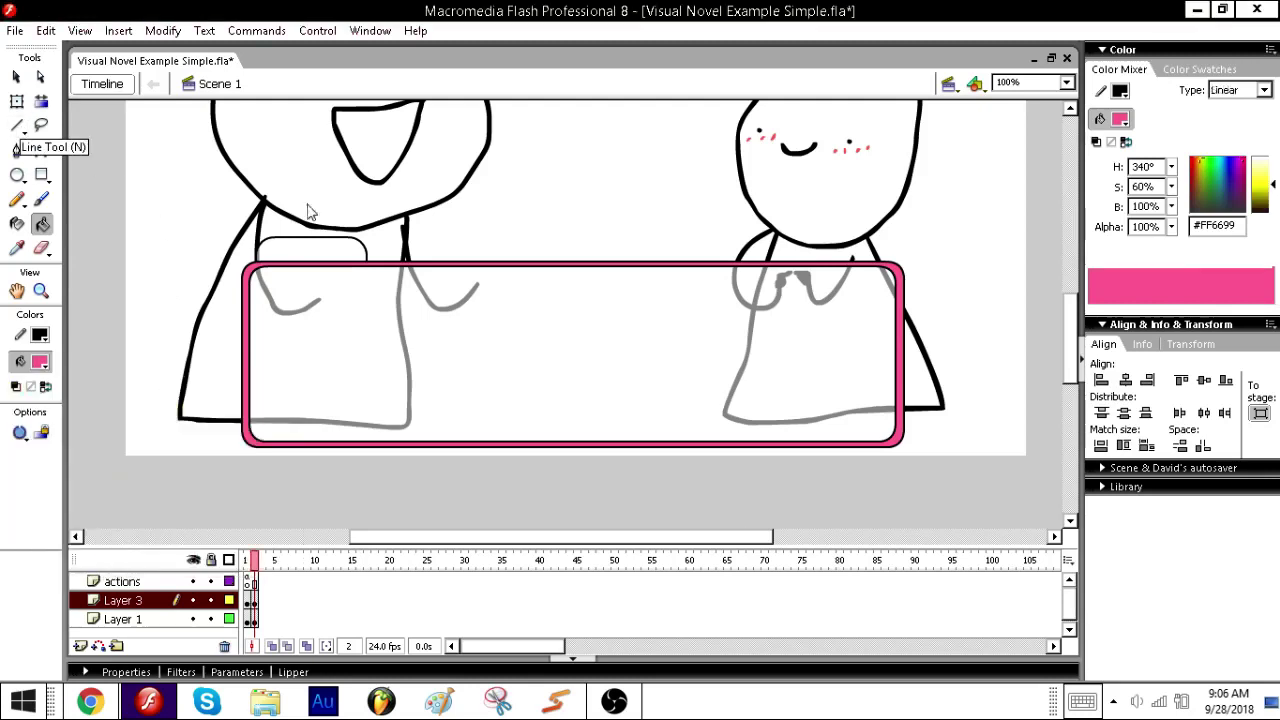
{"action": "left_click", "coordinate": [256, 260]}
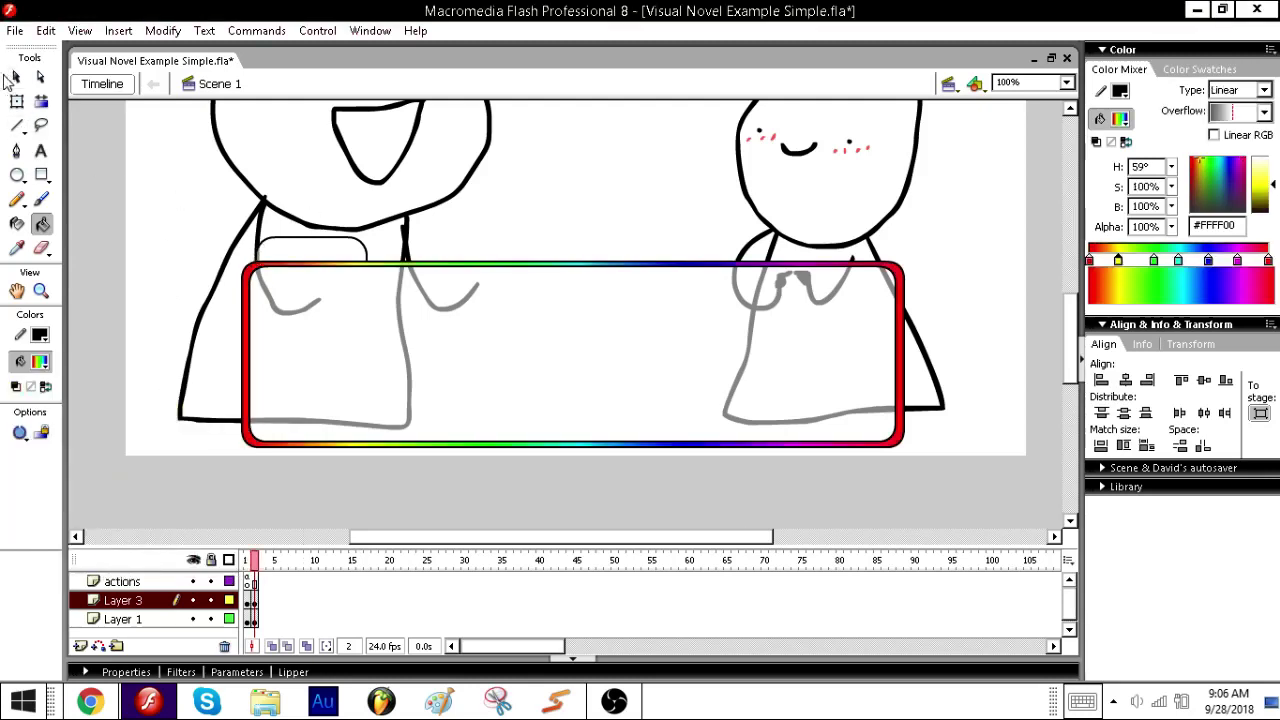
{"action": "left_click", "coordinate": [18, 80]}
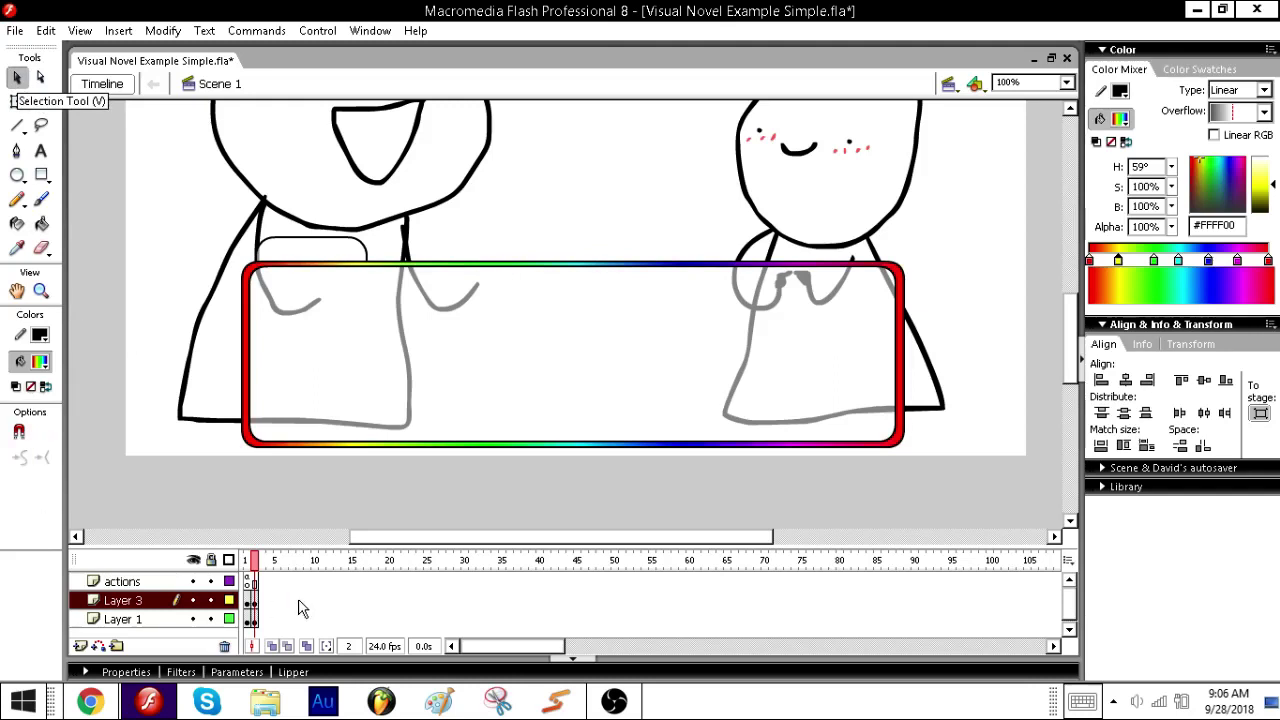
- Make black the fill colour for the Text tool by swapping stroke and fill, and add a layer named "text" above Layer 3
{"action": "left_click", "coordinate": [41, 150]}
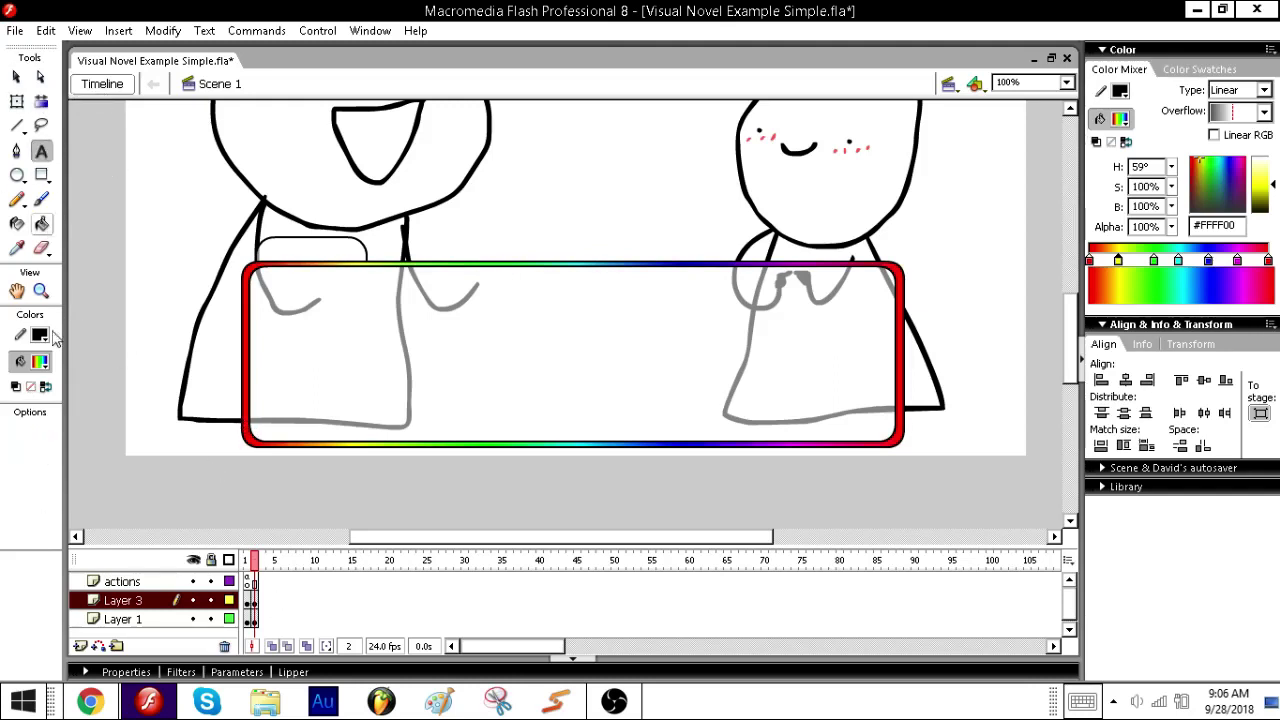
{"action": "left_click", "coordinate": [45, 387]}
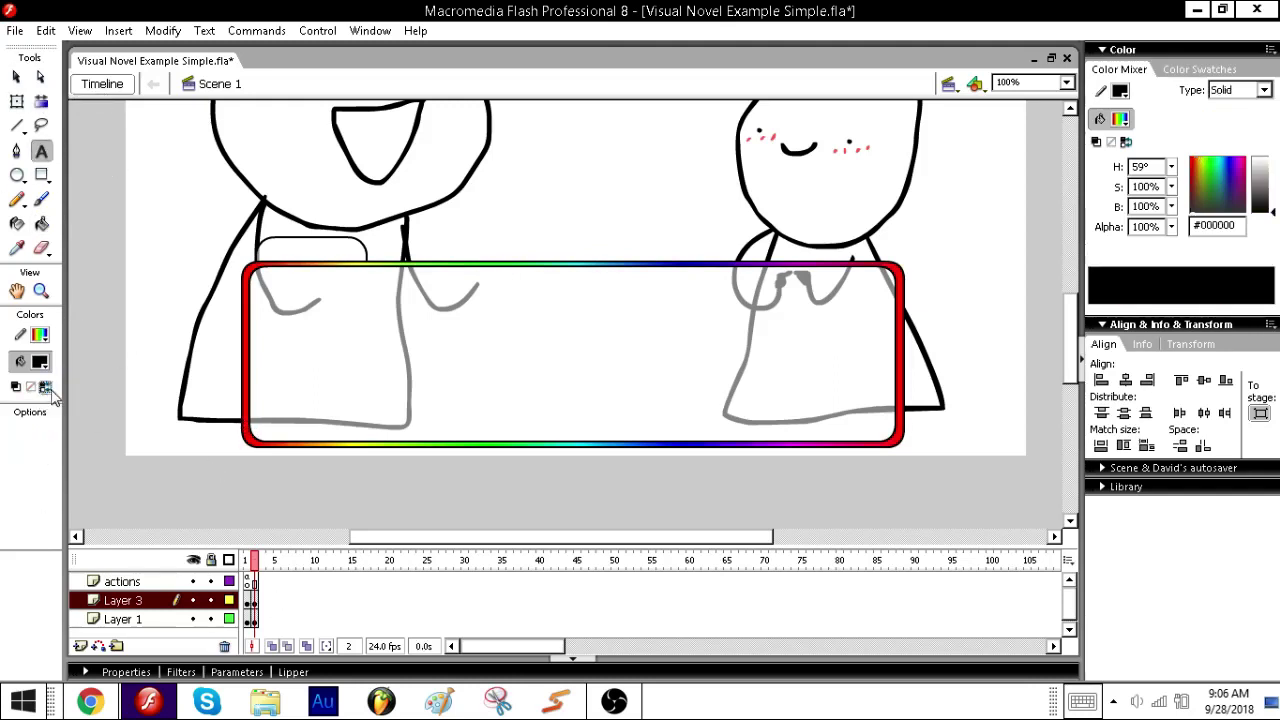
{"action": "left_click", "coordinate": [80, 645]}
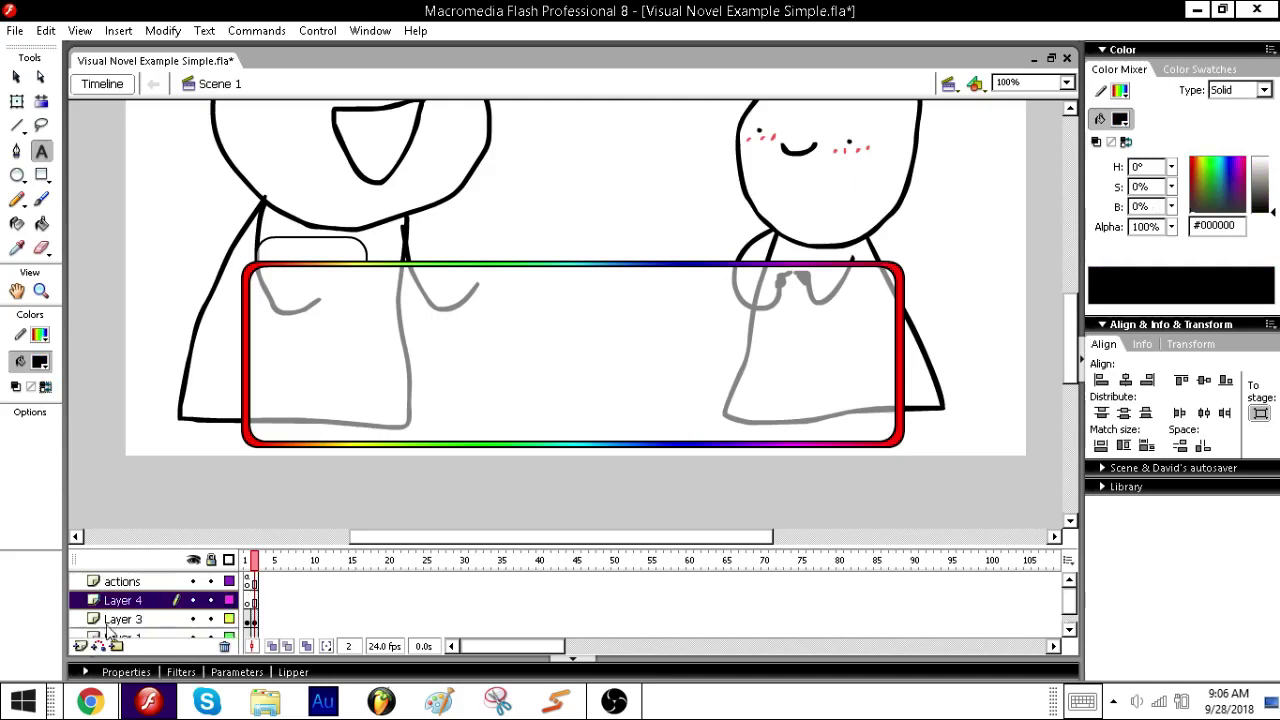
{"action": "double_click", "coordinate": [150, 601]}
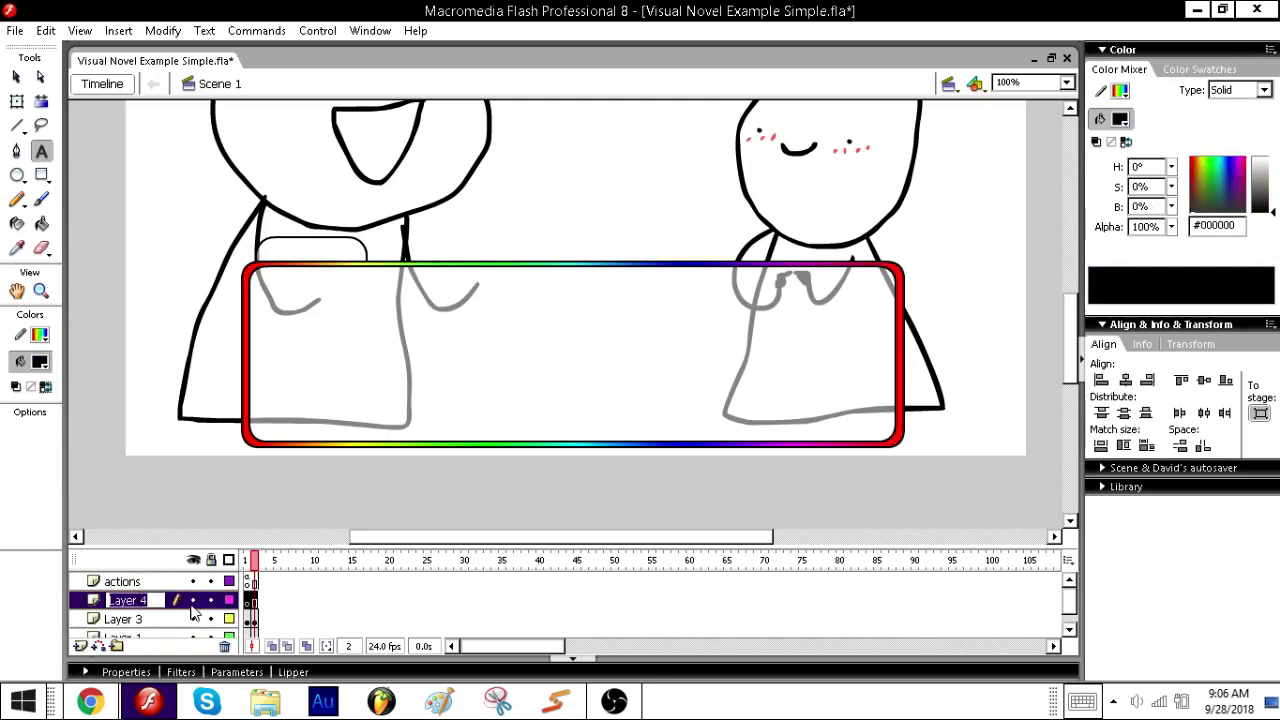
{"action": "type", "text": "text"}
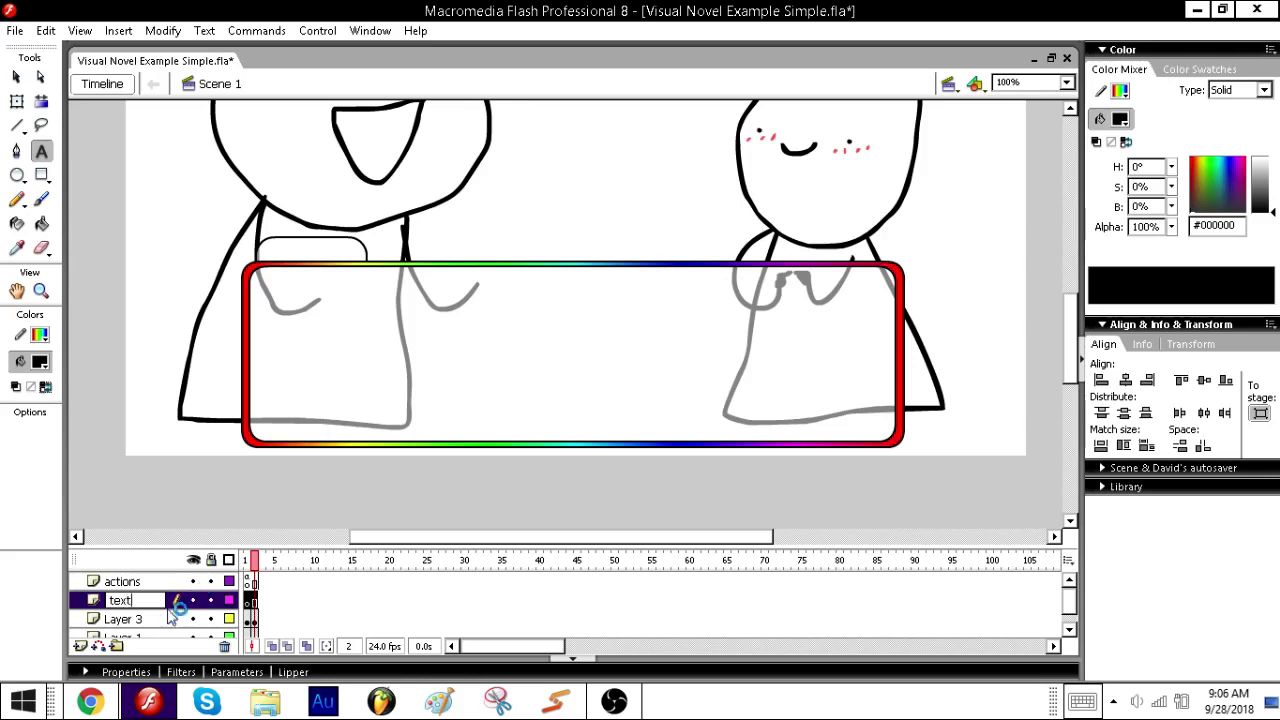
{"action": "key", "text": "Return"}
- Rename Layer 3 as "txtbox" and Layer 1 as "char"
{"action": "double_click", "coordinate": [112, 620]}
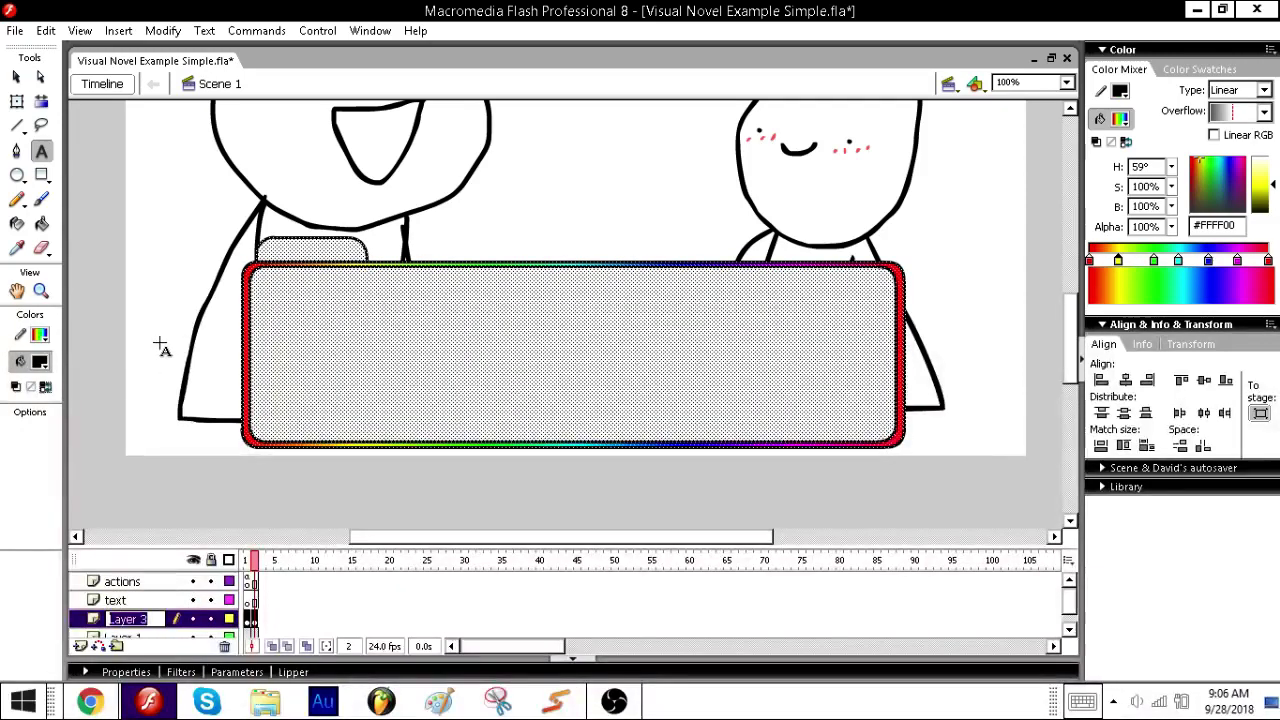
{"action": "type", "text": "txtbox"}
{"action": "left_click", "coordinate": [163, 347]}
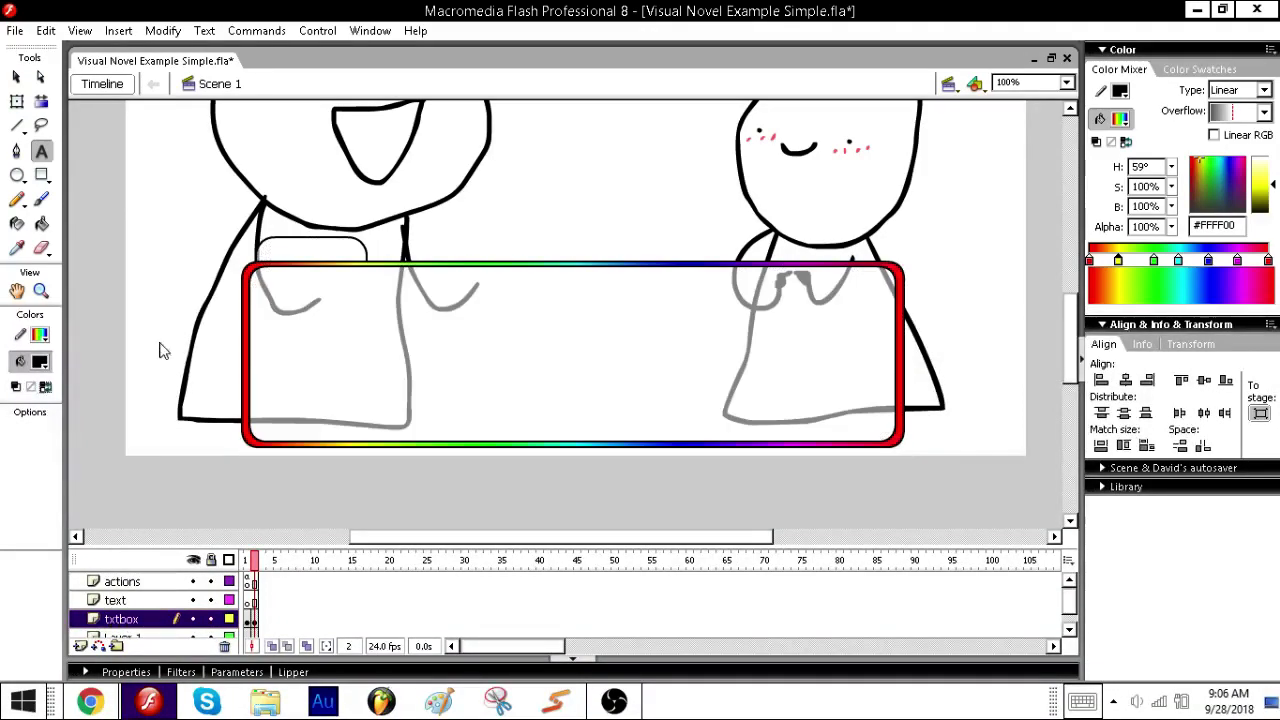
{"action": "left_click", "coordinate": [1069, 630]}
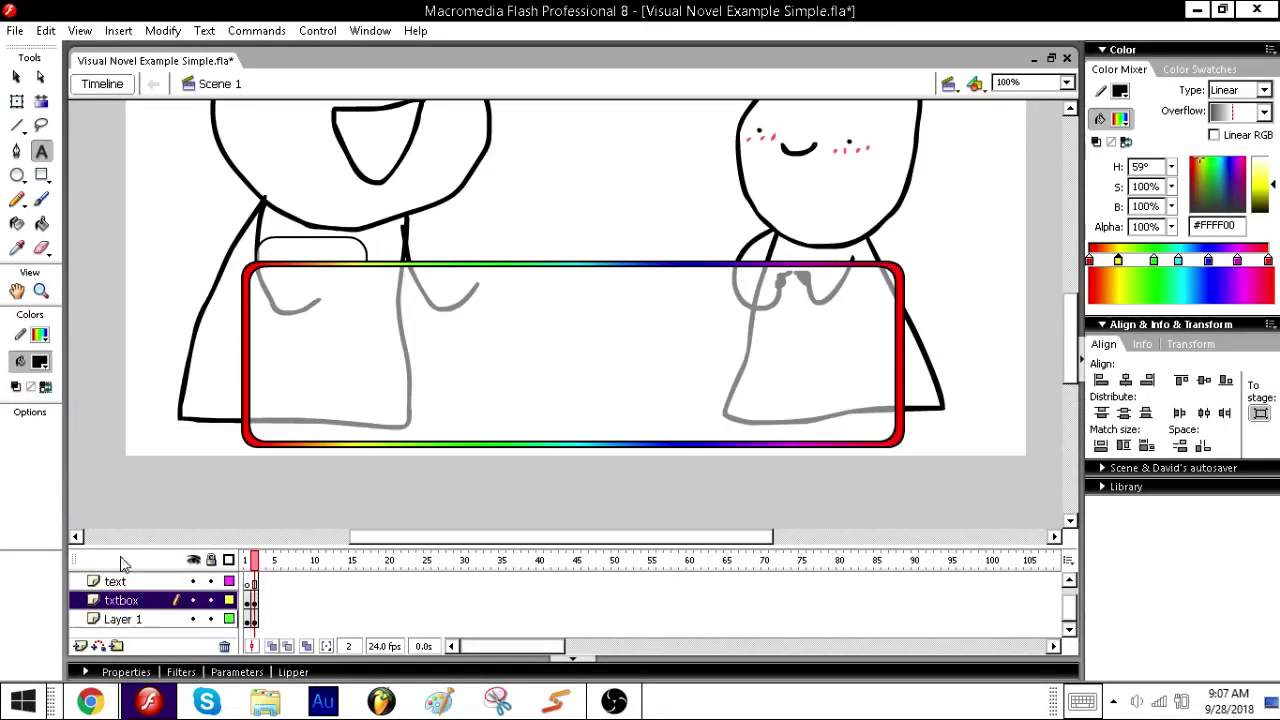
{"action": "left_click", "coordinate": [130, 620]}
{"action": "double_click", "coordinate": [128, 619]}
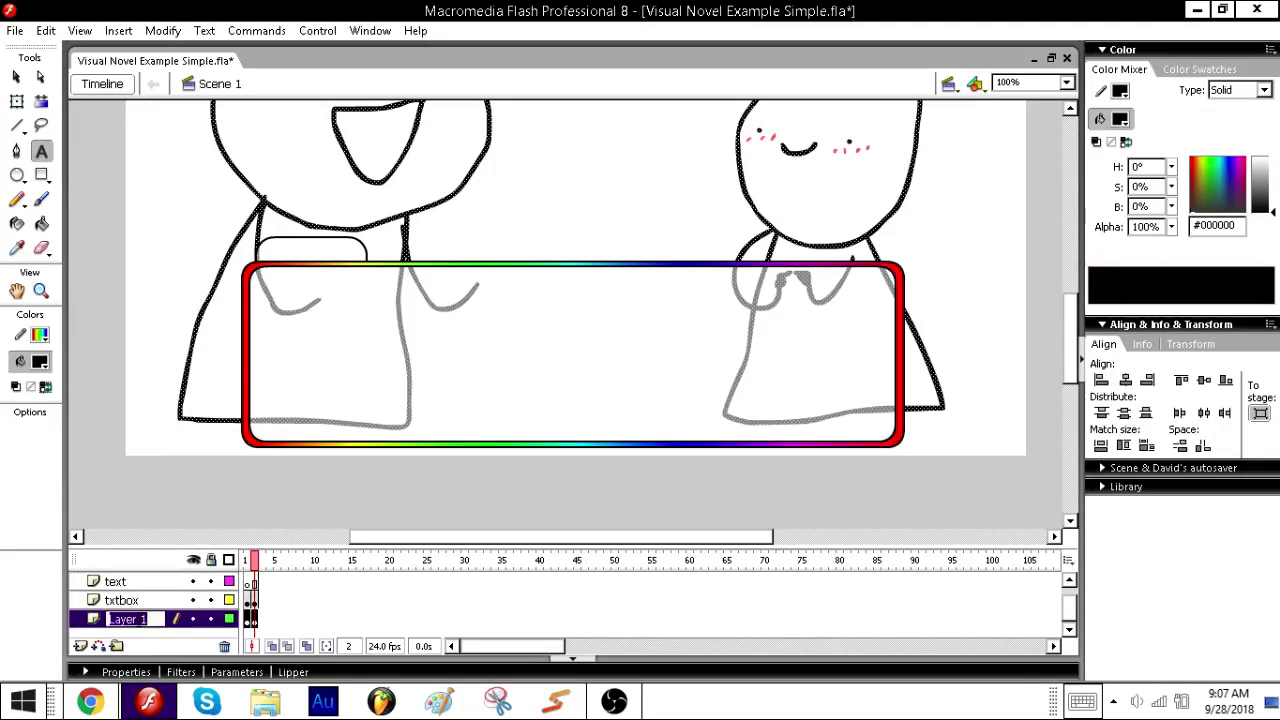
{"action": "type", "text": "char"}
{"action": "key", "text": "Return"}
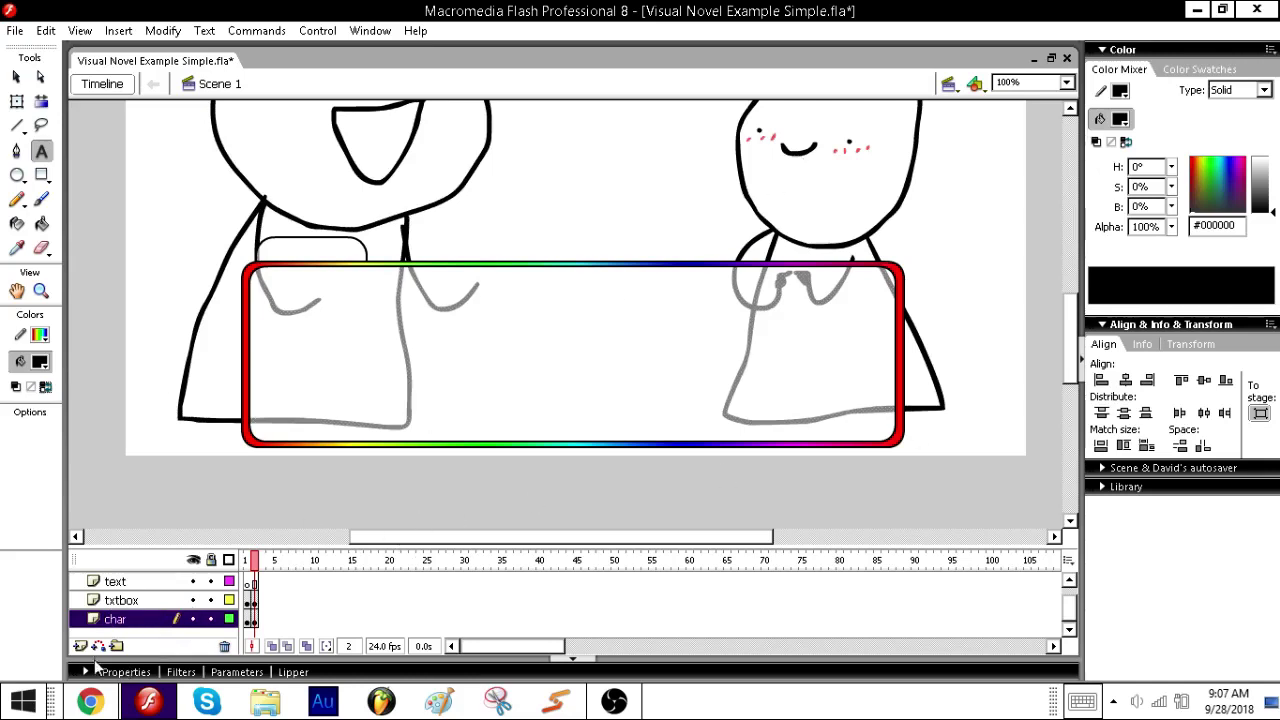
{"action": "left_click", "coordinate": [614, 701]}
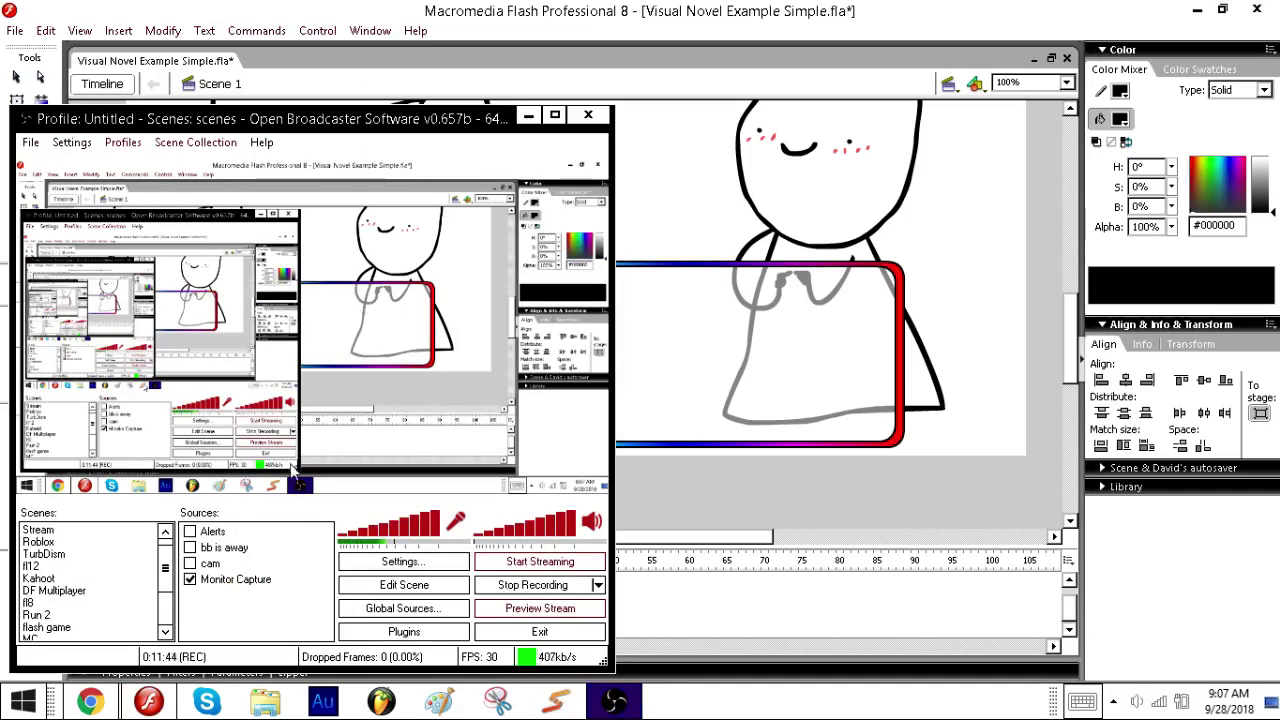
{"action": "left_click", "coordinate": [614, 701]}
- Add a new layer, move it below the char layer and name it "bg"
{"action": "left_click", "coordinate": [82, 646]}
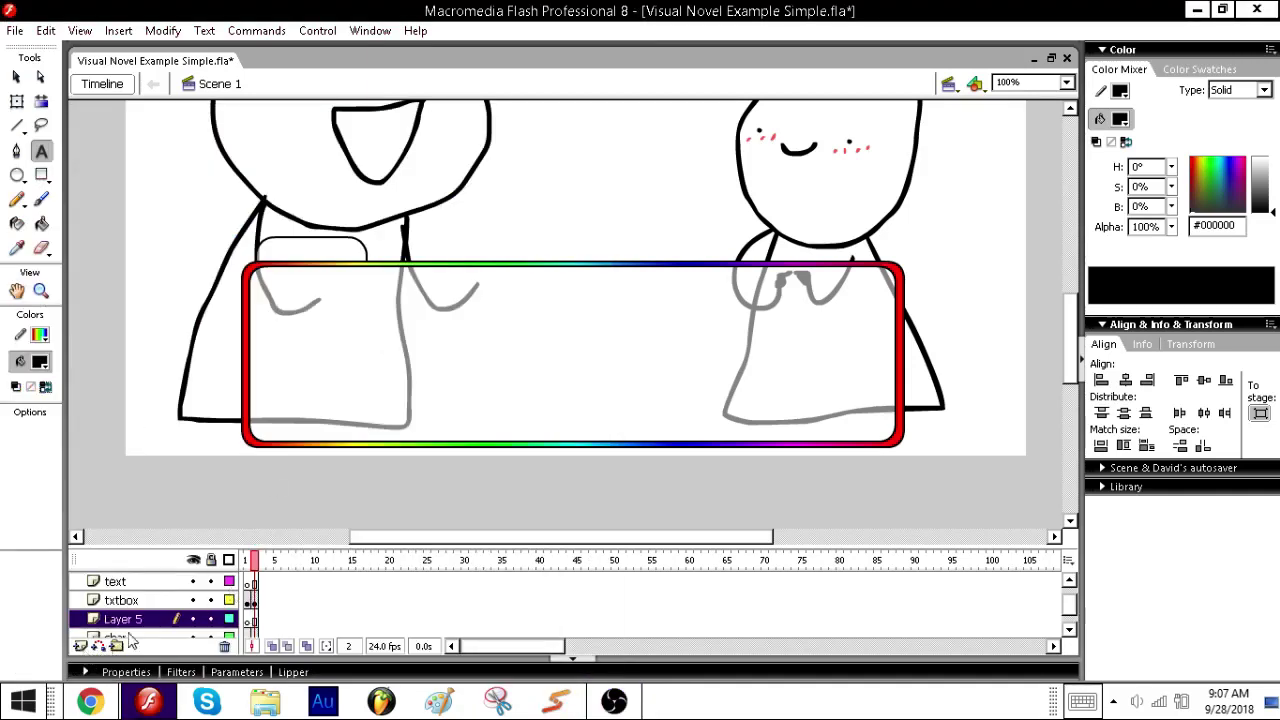
{"action": "left_click_drag", "start_coordinate": [140, 600], "coordinate": [138, 621]}
{"action": "double_click", "coordinate": [117, 619]}
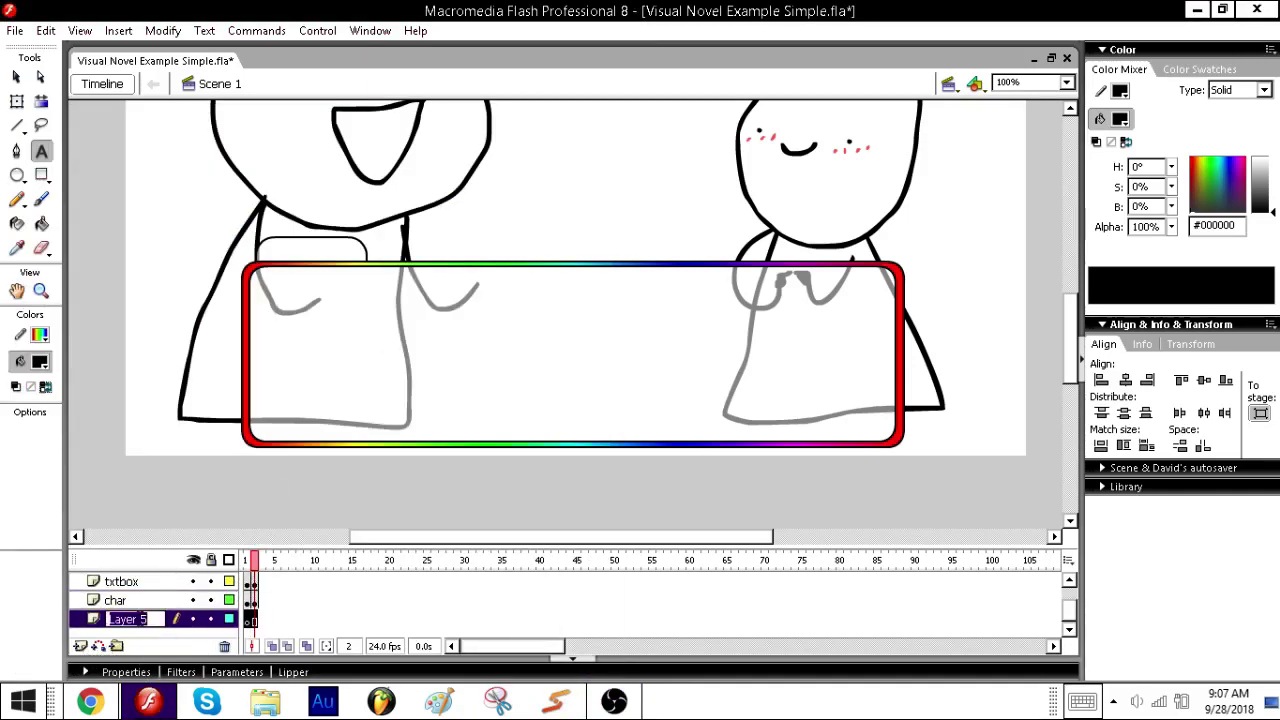
{"action": "type", "text": "bg"}
{"action": "key", "text": "Return"}
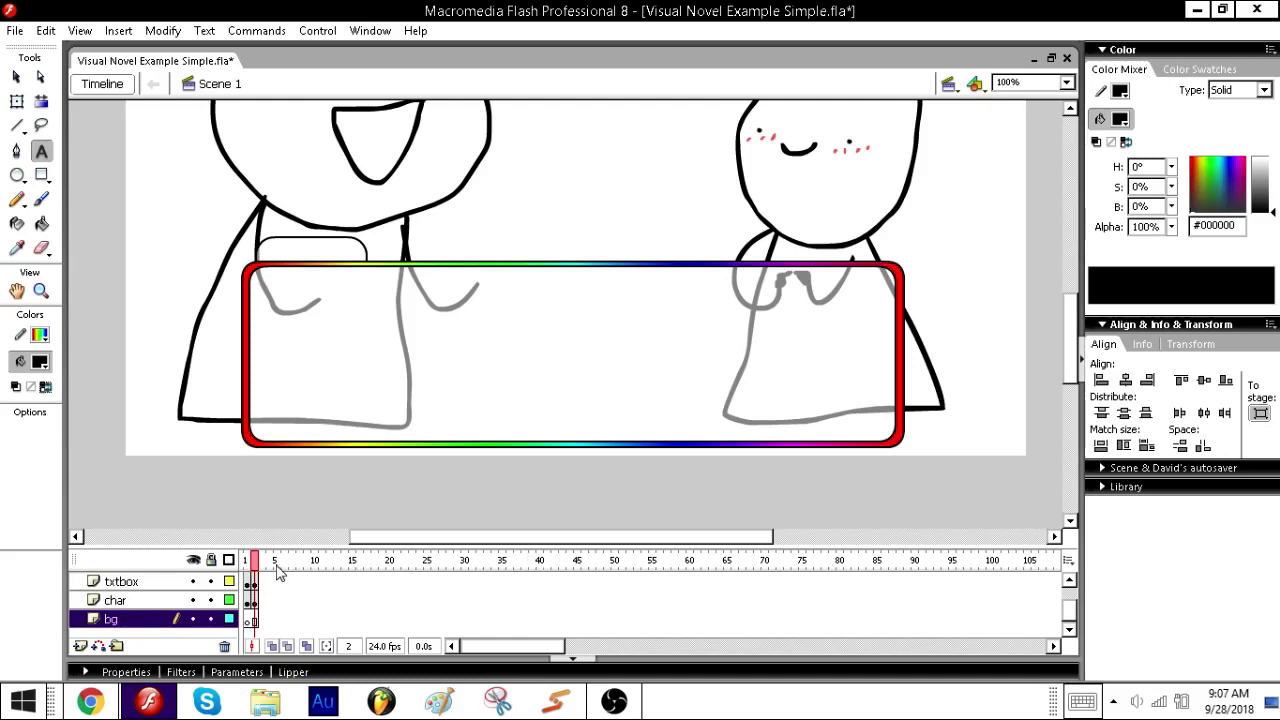
- Place a left-aligned 36-point Arial static text block near the dialogue box's upper-left corner on frame 2 of the text layer
{"action": "left_click", "coordinate": [1069, 580]}
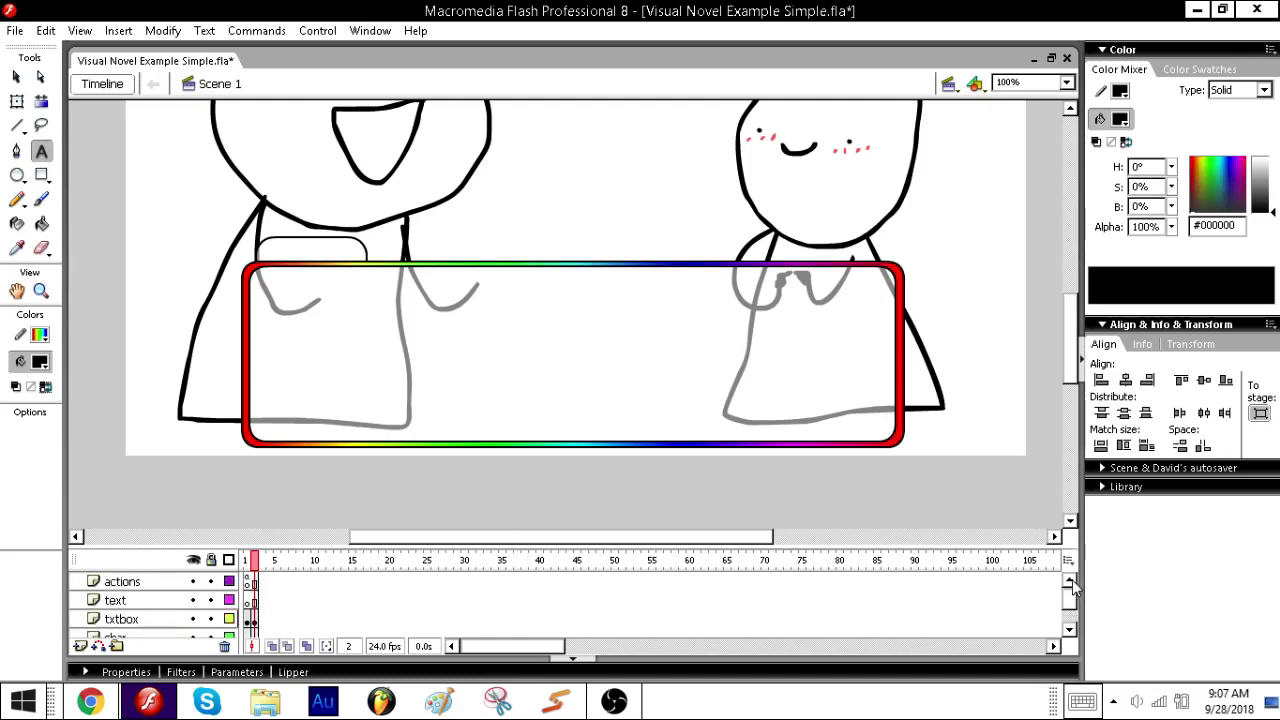
{"action": "left_click", "coordinate": [259, 599]}
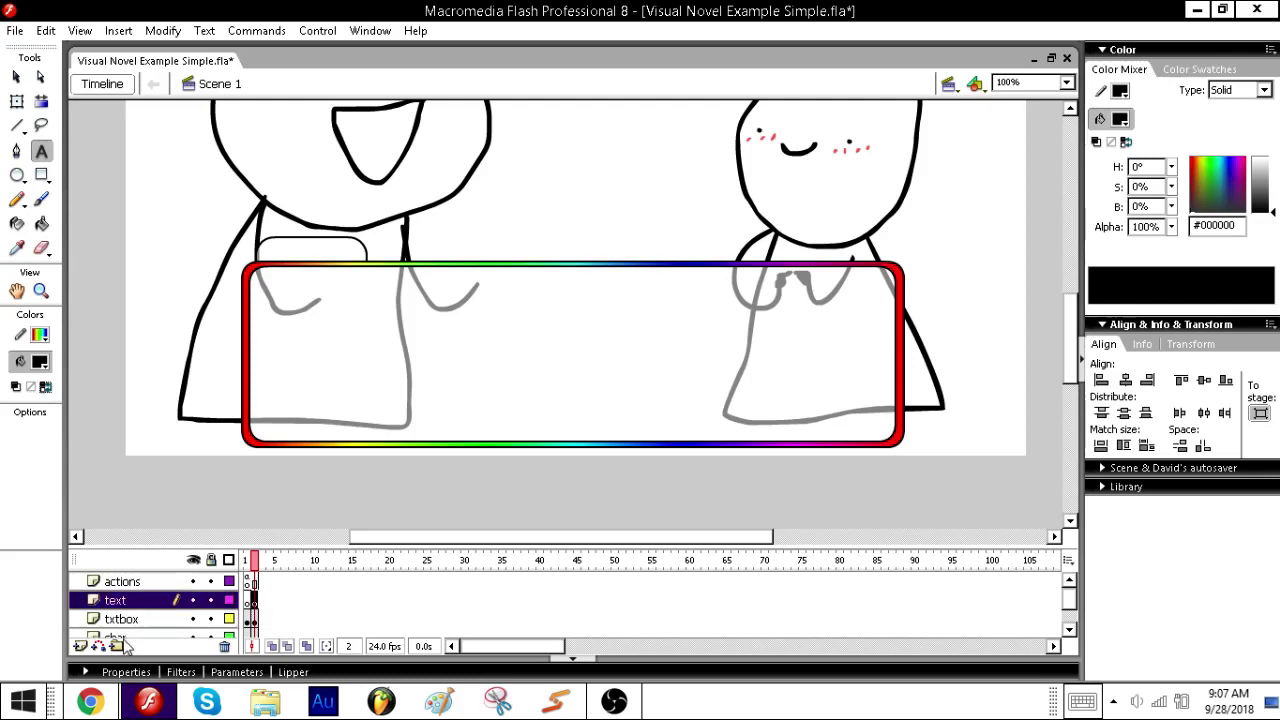
{"action": "left_click", "coordinate": [125, 672]}
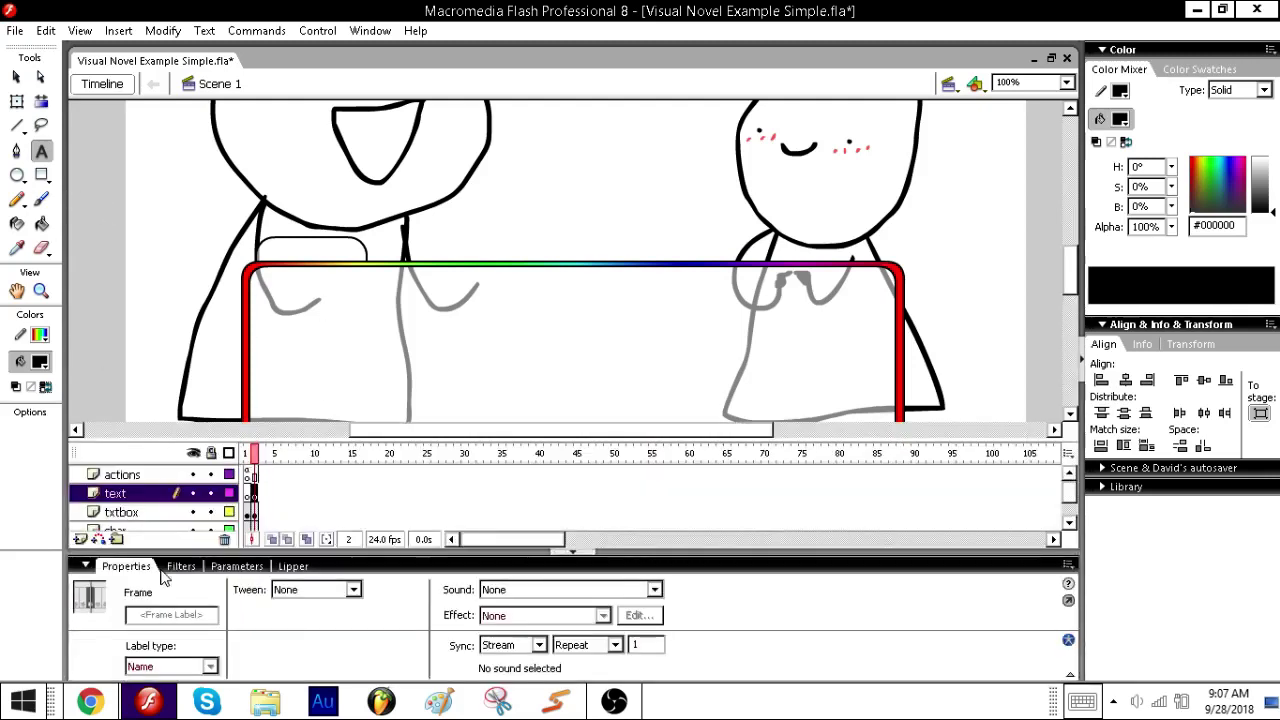
{"action": "left_click", "coordinate": [41, 150]}
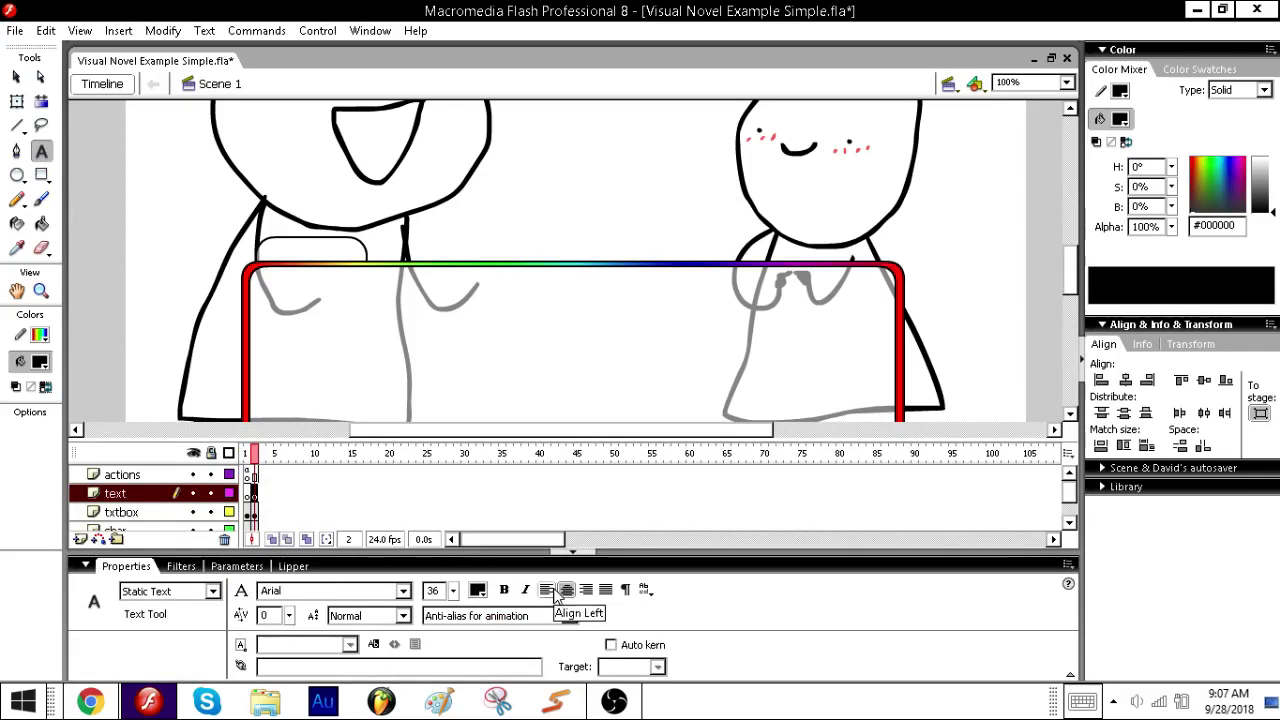
{"action": "left_click", "coordinate": [280, 292]}
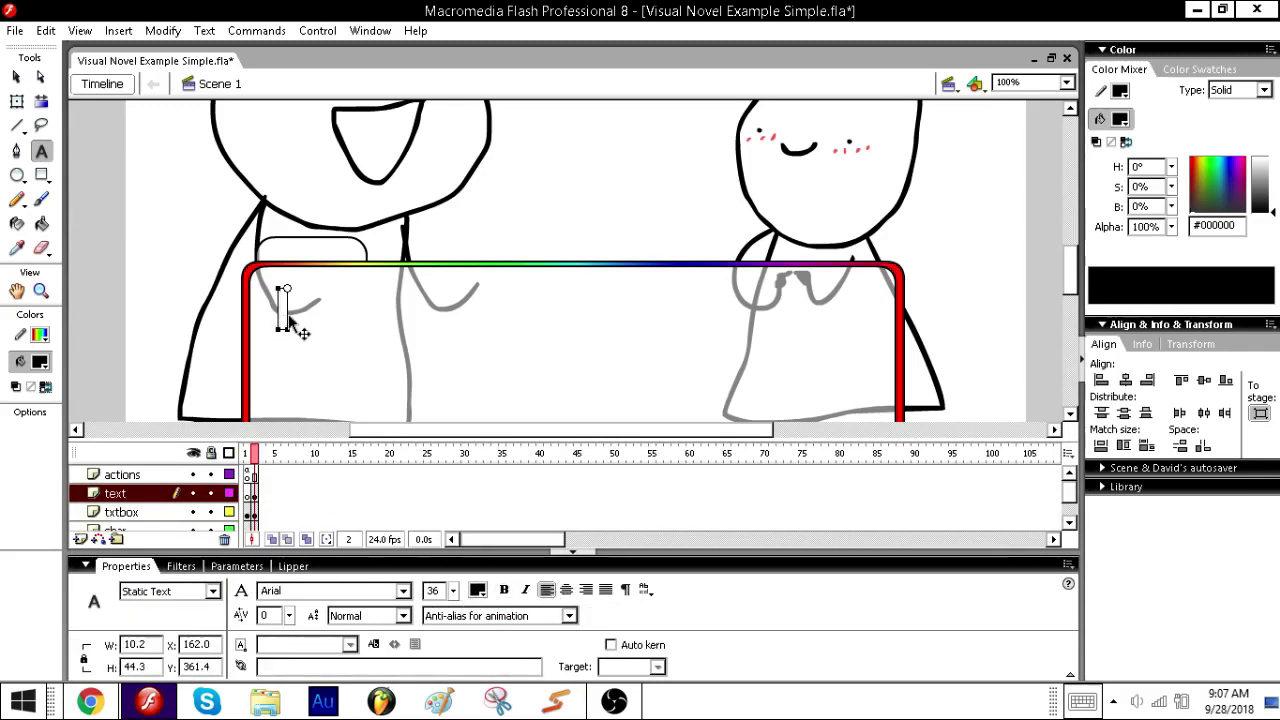
{"action": "mouse_move", "coordinate": [296, 328]}
{"action": "left_mouse_down"}
{"action": "mouse_move", "coordinate": [273, 309]}
{"action": "mouse_move", "coordinate": [286, 325]}
{"action": "left_mouse_up"}
- Write "Oh hey, Tome fruity. What was it you wanted to tell me." and narrow the text block to about 661 px inside the dialogue box
{"action": "type", "text": "Oh hey,"}
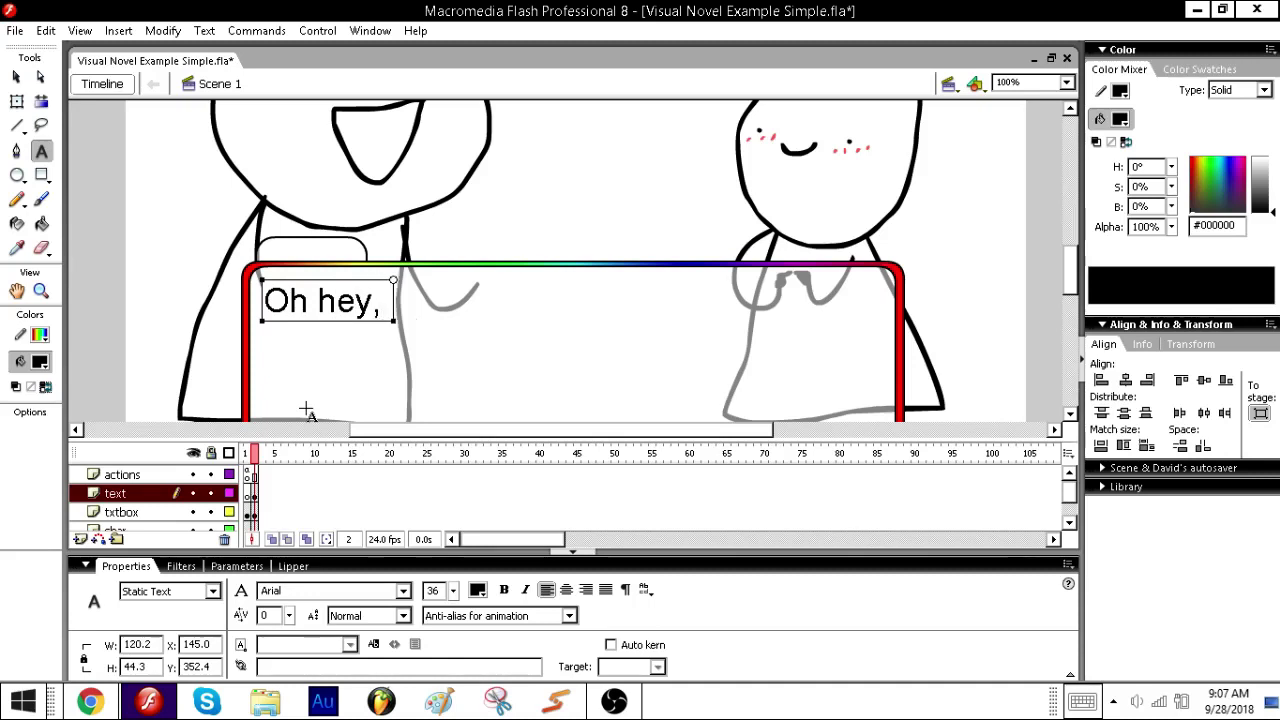
{"action": "type", "text": " Tome fruity"}
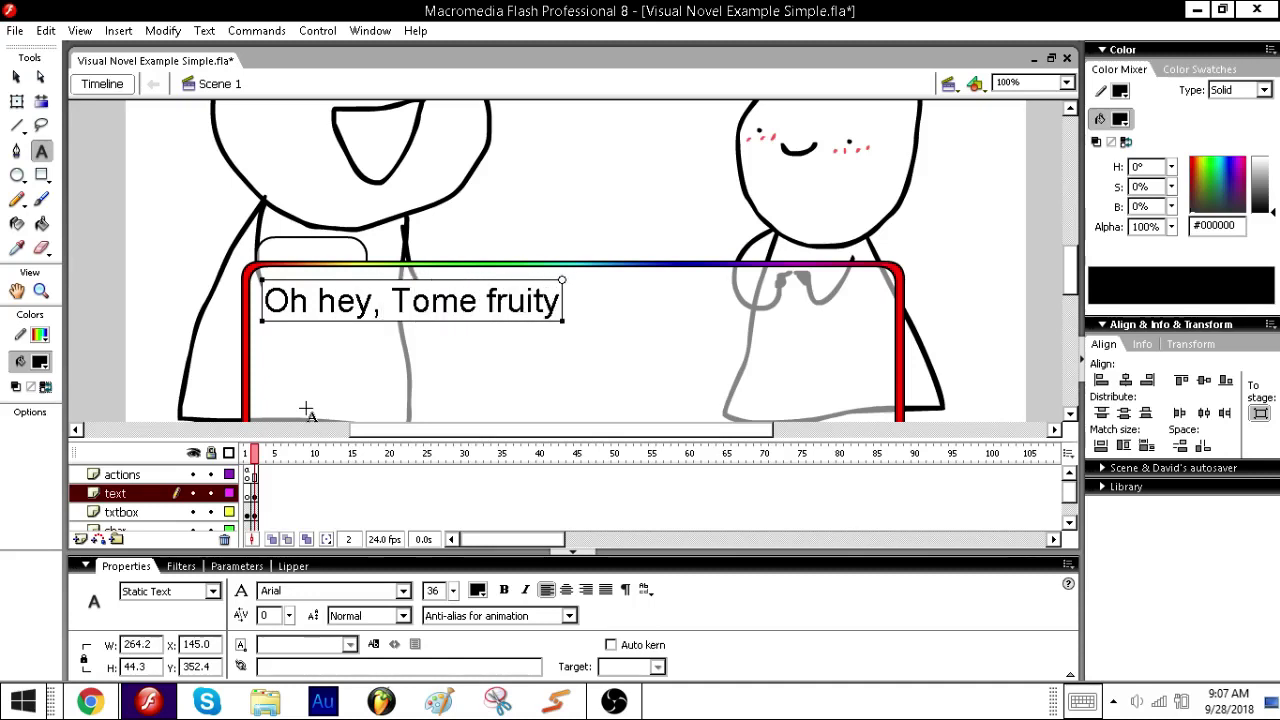
{"action": "type", "text": ". W"}
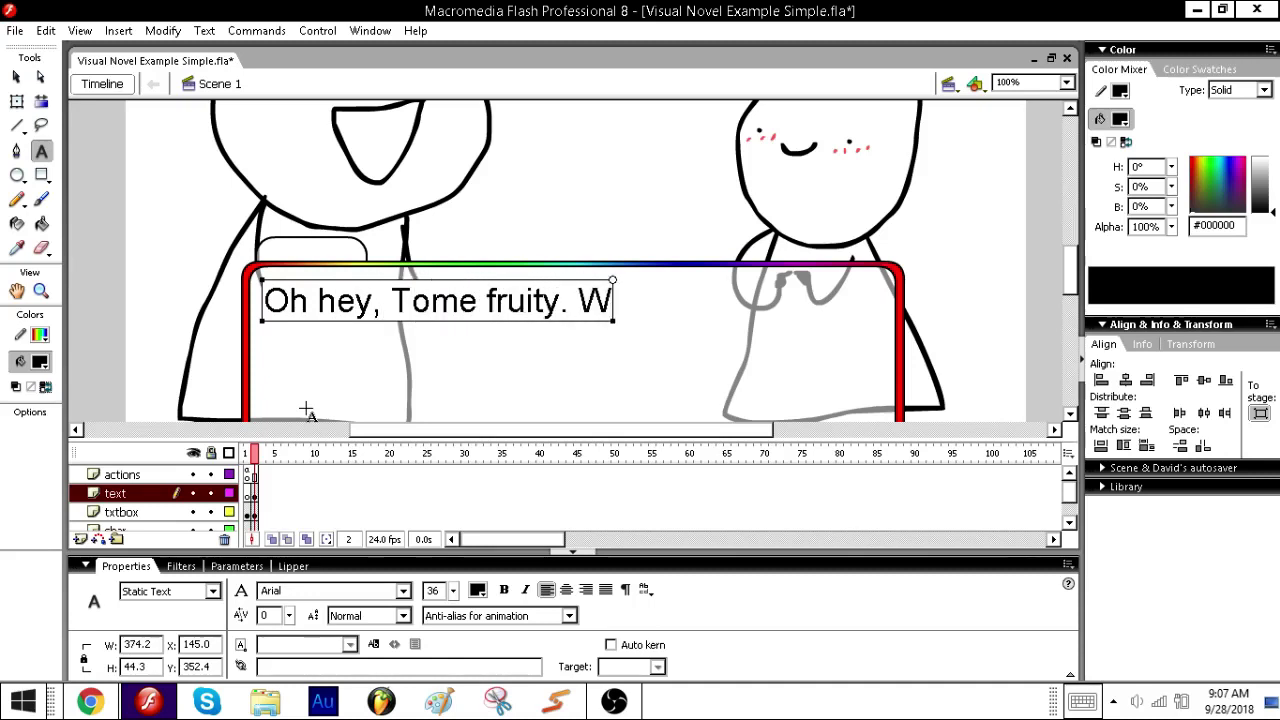
{"action": "type", "text": "hat was"}
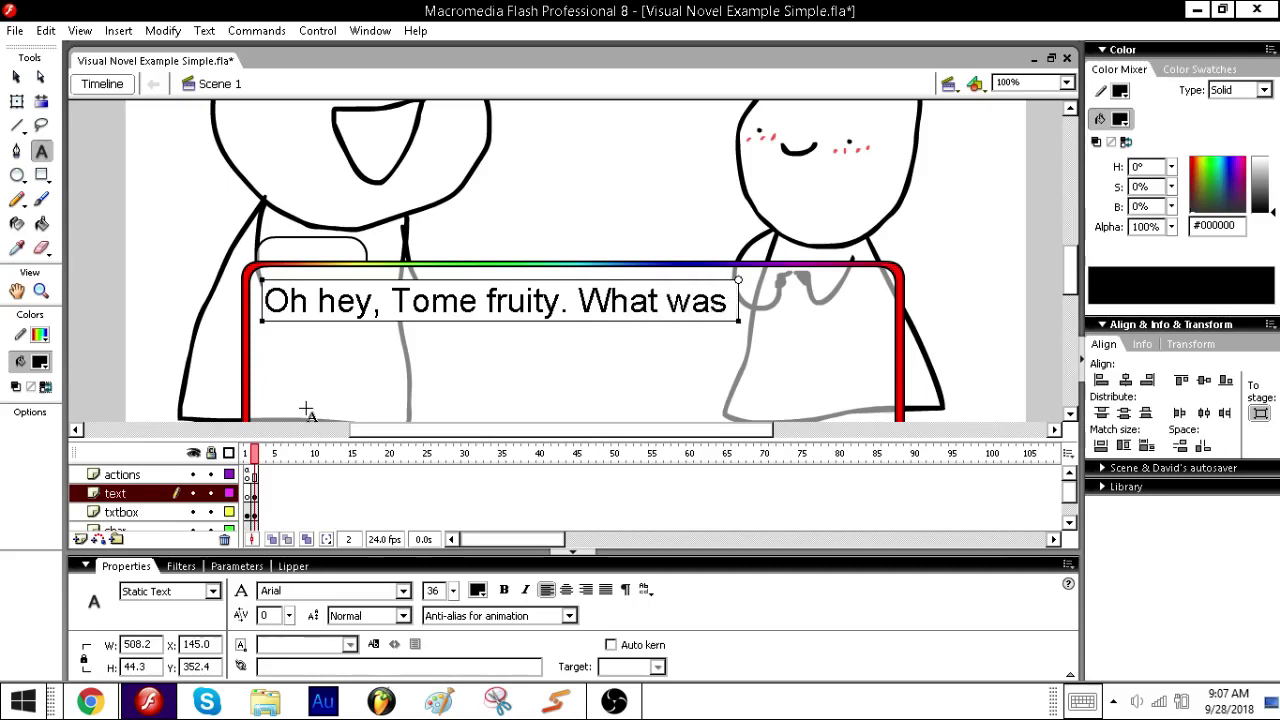
{"action": "type", "text": " it you wante"}
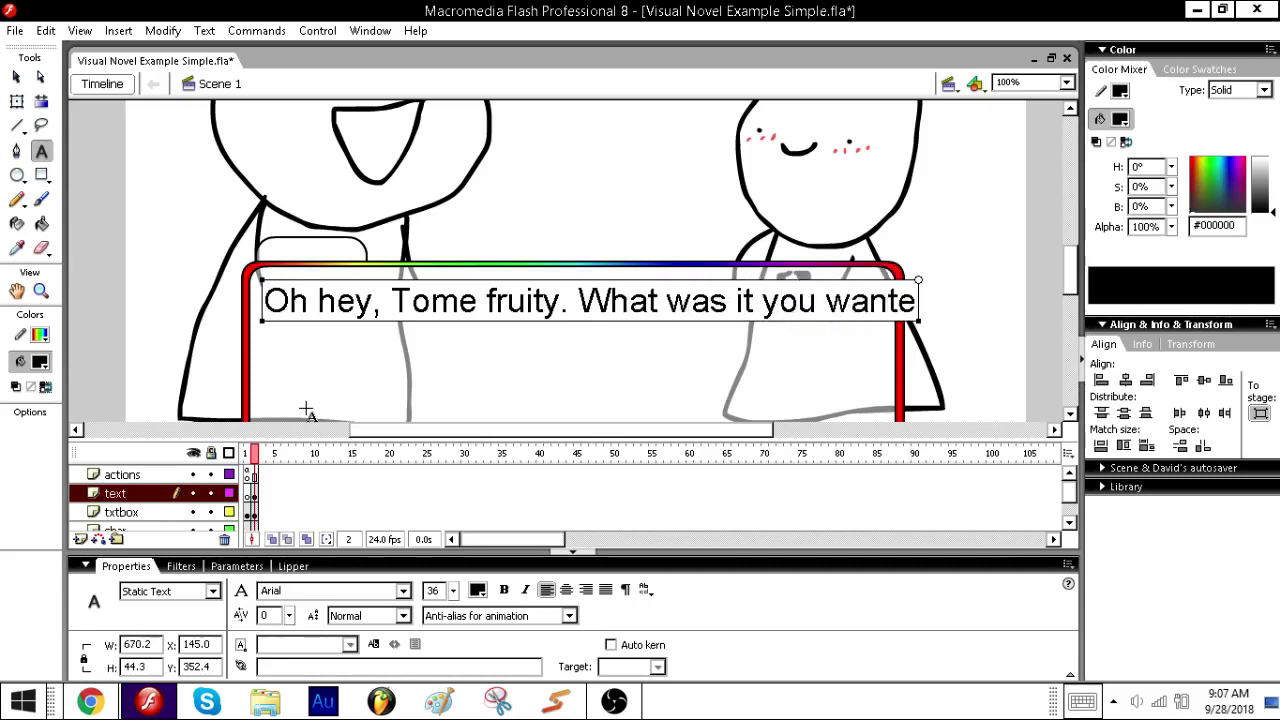
{"action": "type", "text": "d"}
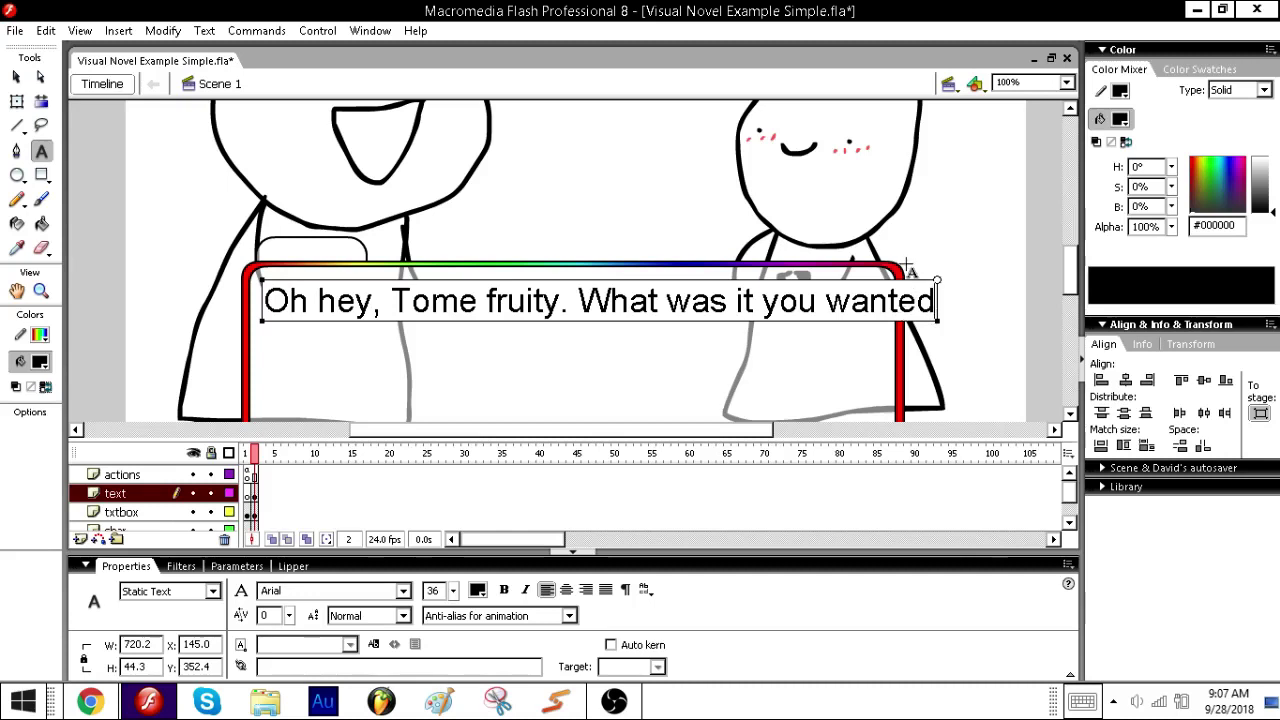
{"action": "left_click_drag", "start_coordinate": [937, 317], "coordinate": [881, 328]}
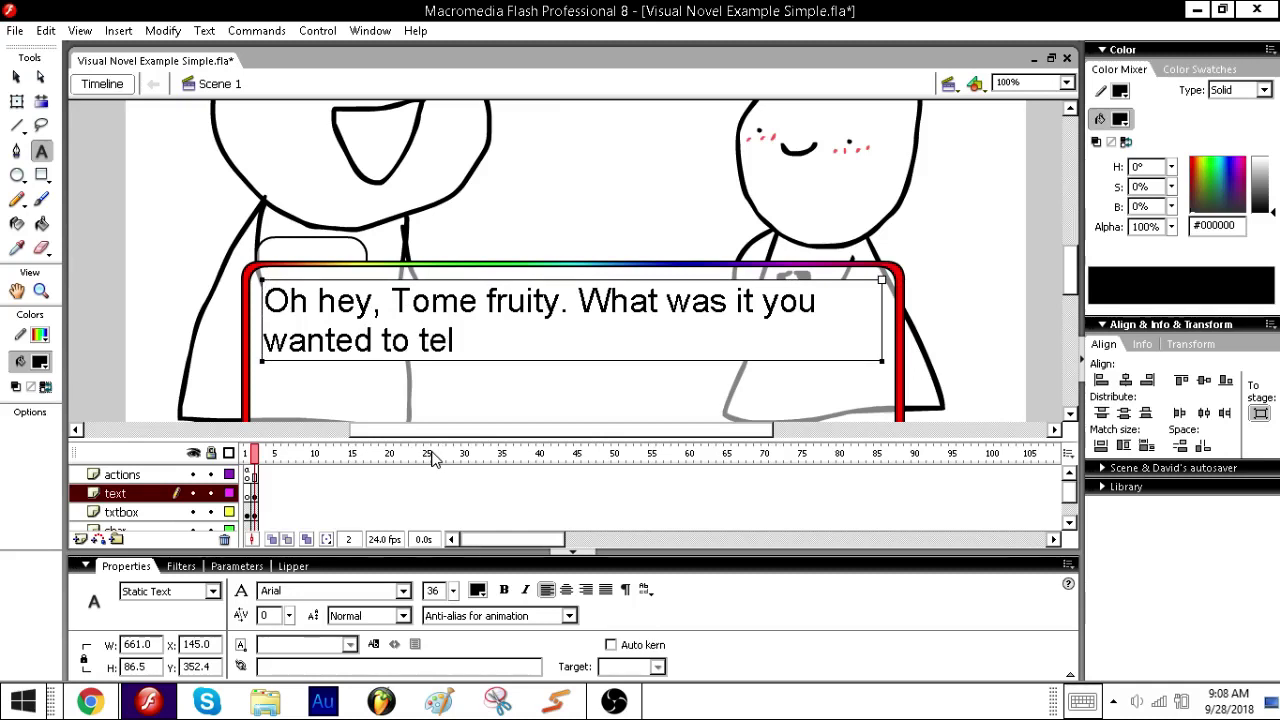
{"action": "type", "text": "l me."}
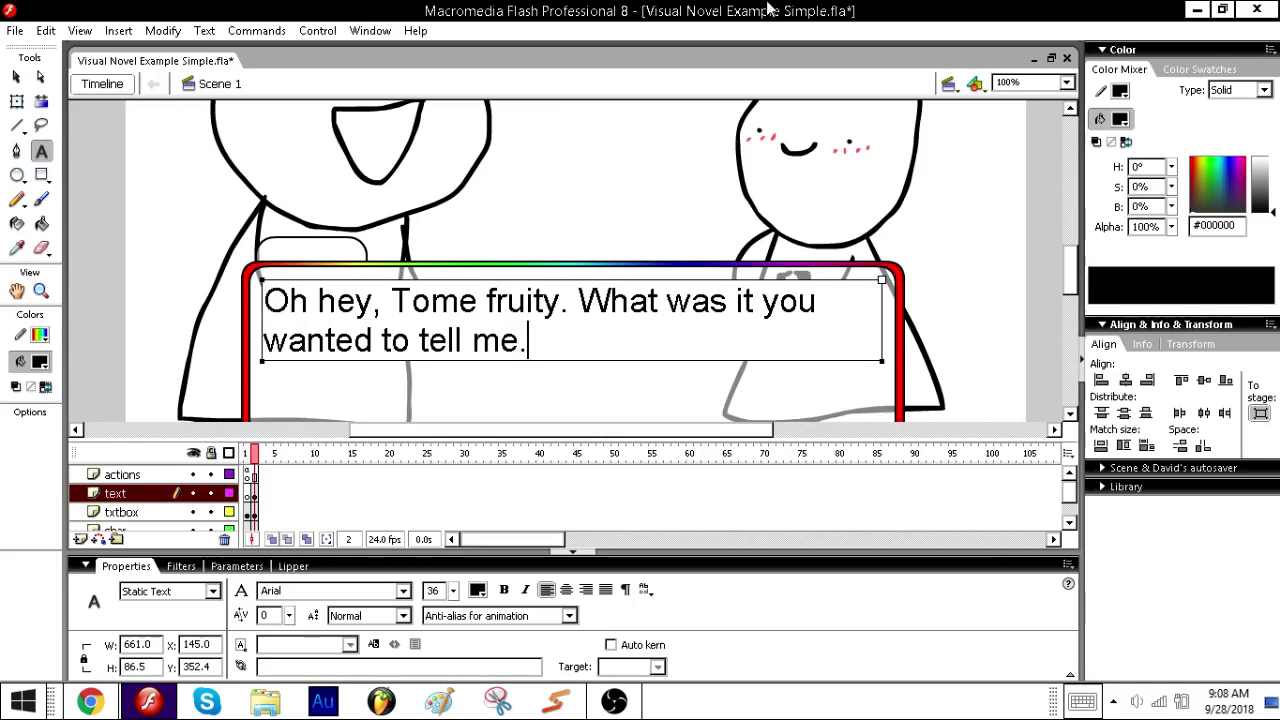
- Replace the period at the end of the dialogue line with a question mark and save the file
{"action": "left_click", "coordinate": [709, 203]}
{"action": "left_click", "coordinate": [545, 354]}
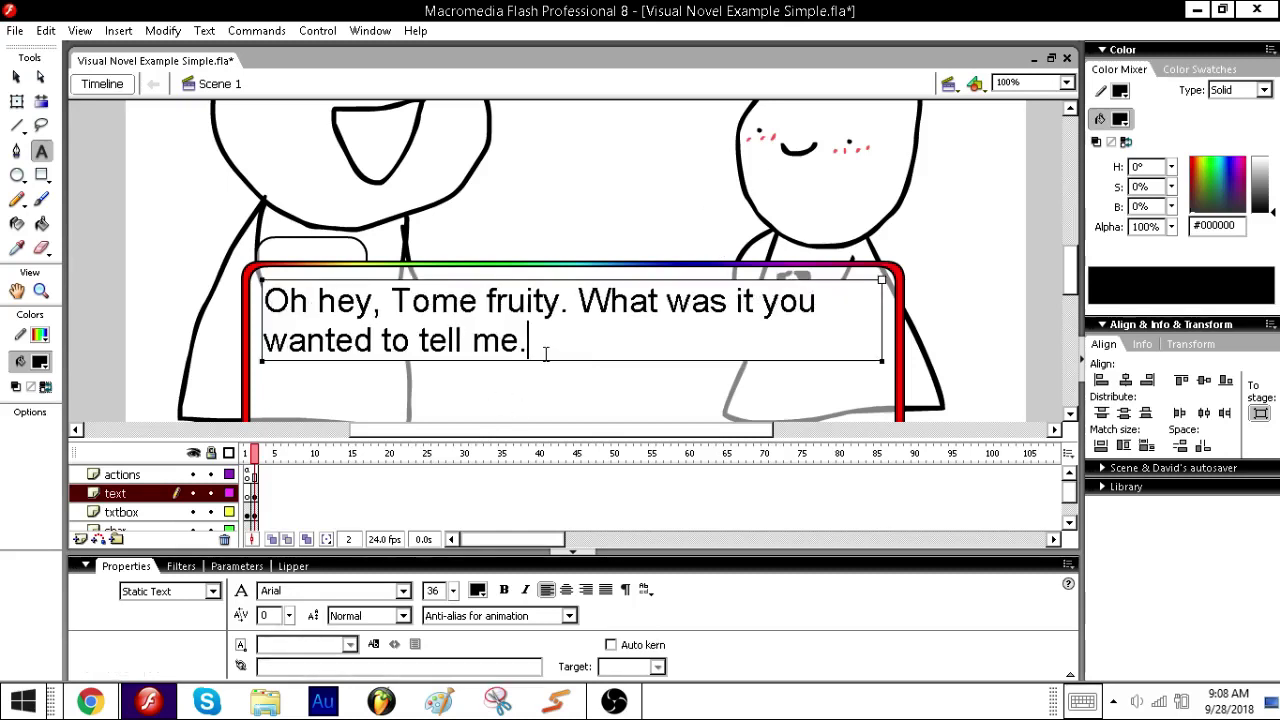
{"action": "key", "text": "BackSpace"}
{"action": "type", "text": "?"}
{"action": "left_click", "coordinate": [600, 224]}
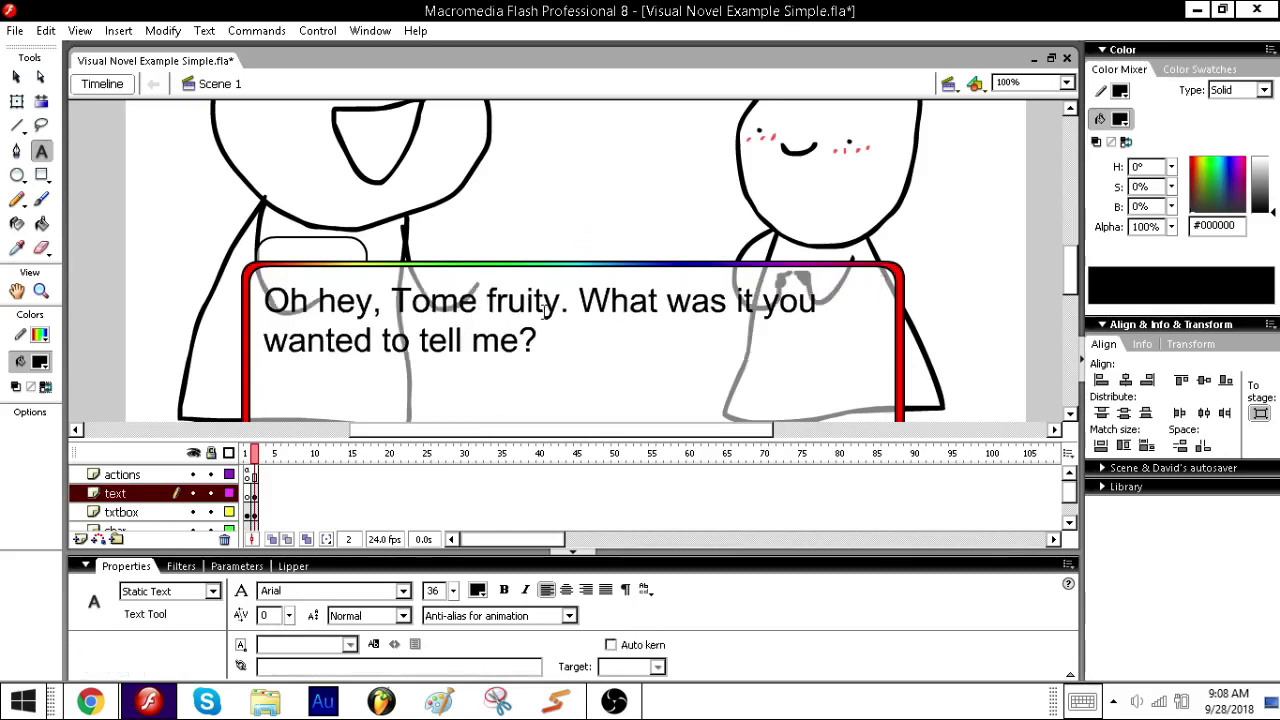
{"action": "key", "text": "ctrl+s"}
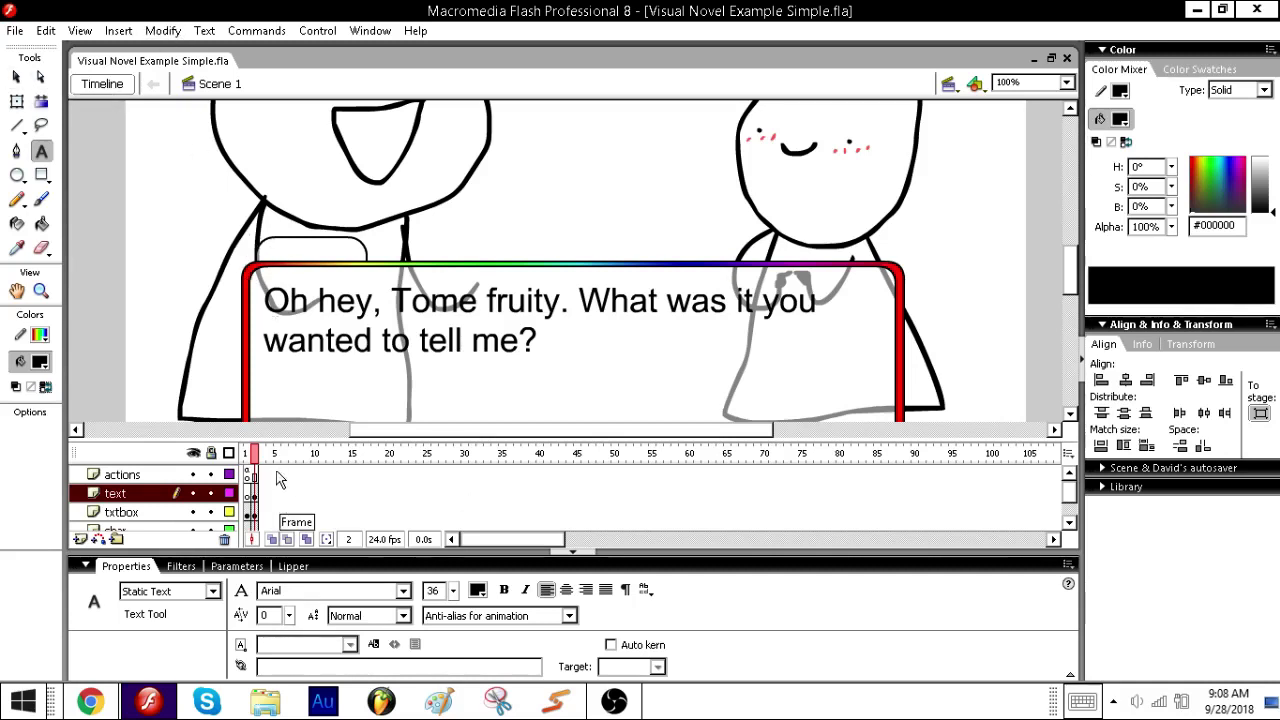
- Add a keyframe at frame 3 of the text layer and replace its dialogue with "I-I-I wanted to tell you that umm i um"
{"action": "key", "text": "F6"}
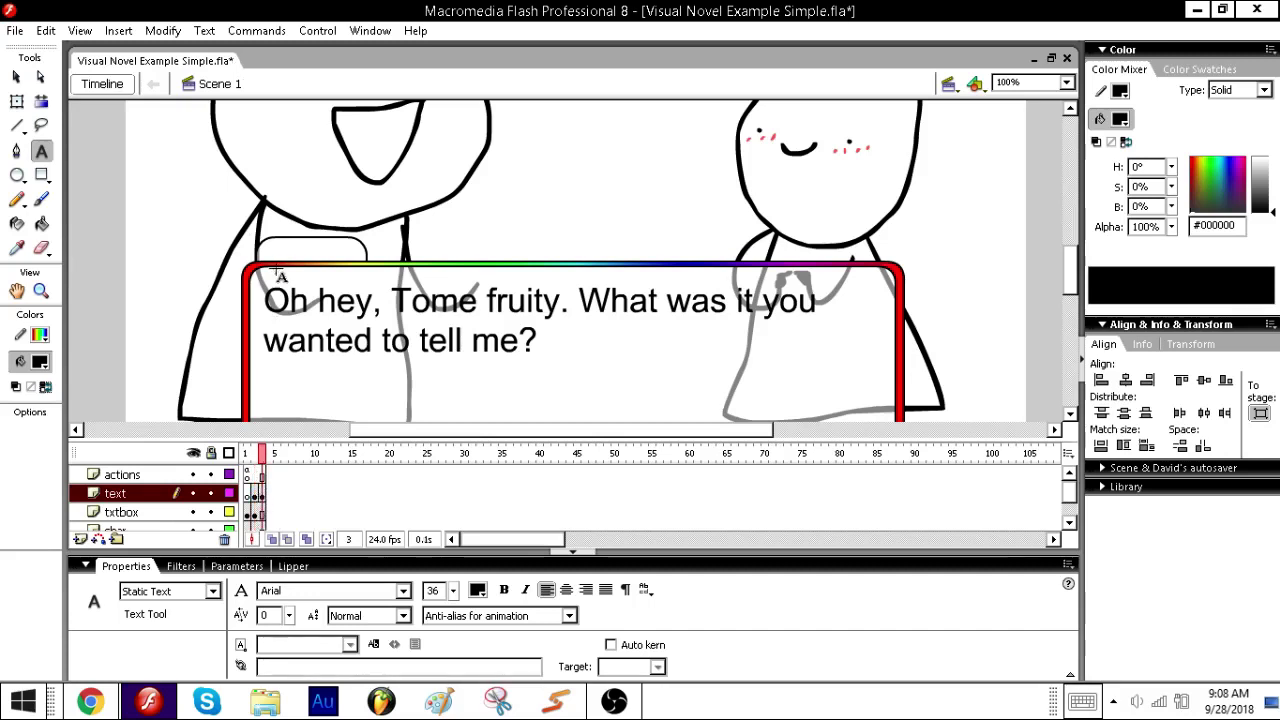
{"action": "left_click_drag", "start_coordinate": [271, 298], "coordinate": [694, 351]}
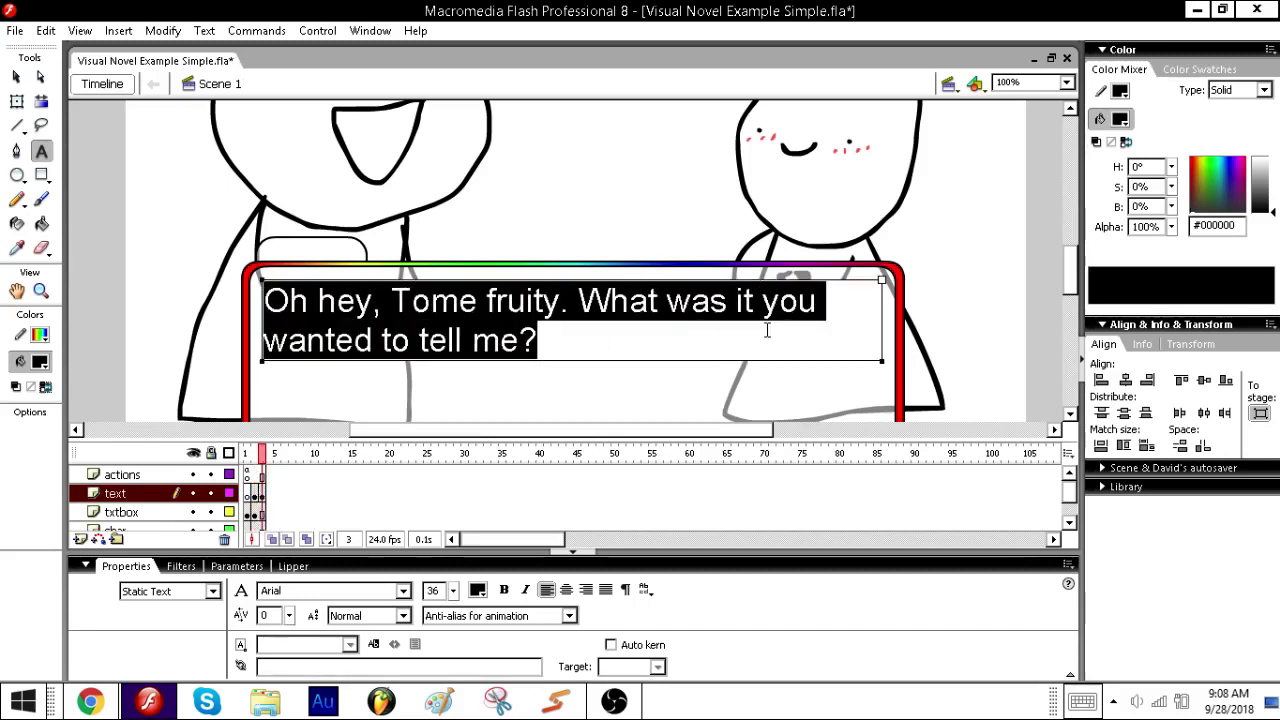
{"action": "key", "text": "BackSpace"}
{"action": "type", "text": "I-I"}
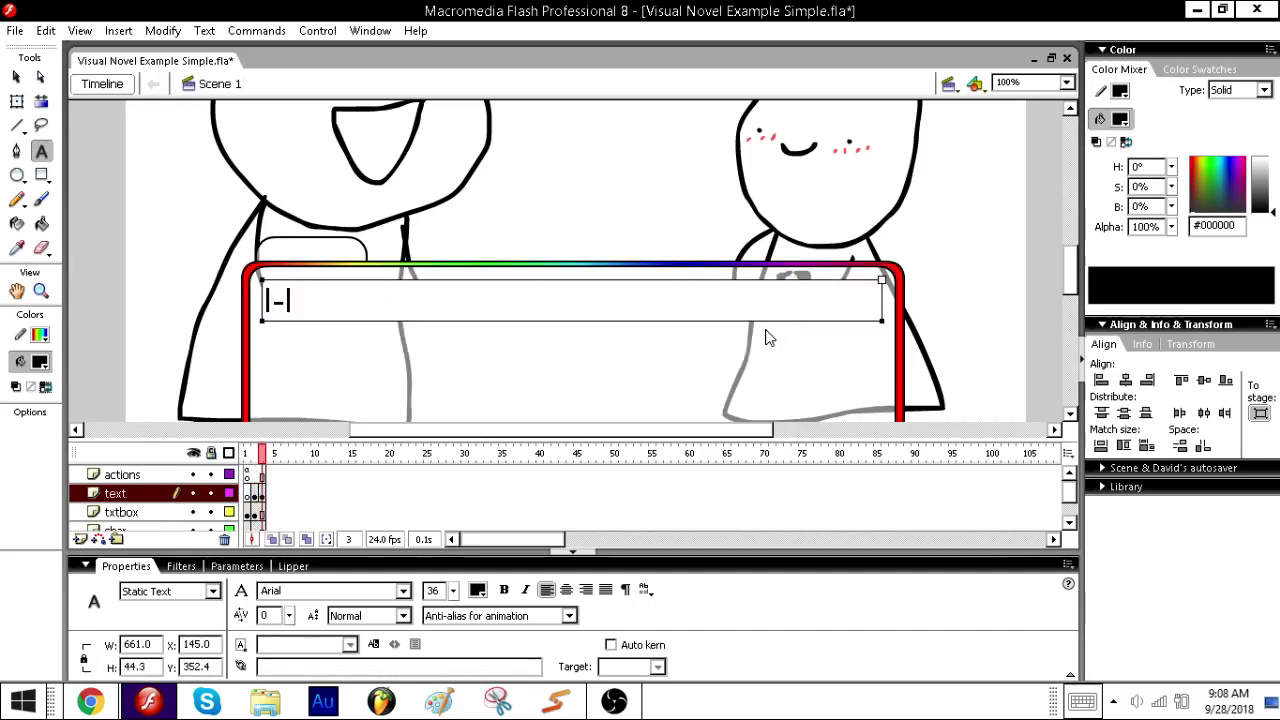
{"action": "type", "text": "-I wanted to tel"}
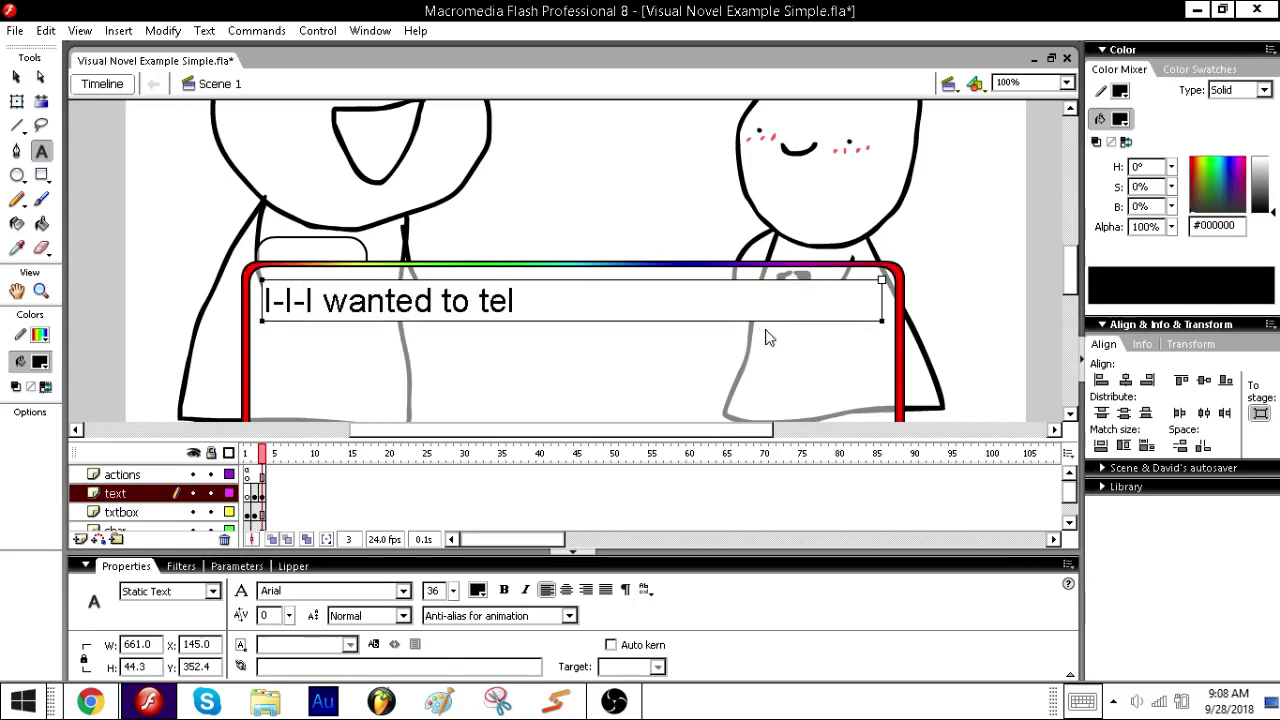
{"action": "type", "text": "l you that umm i um"}
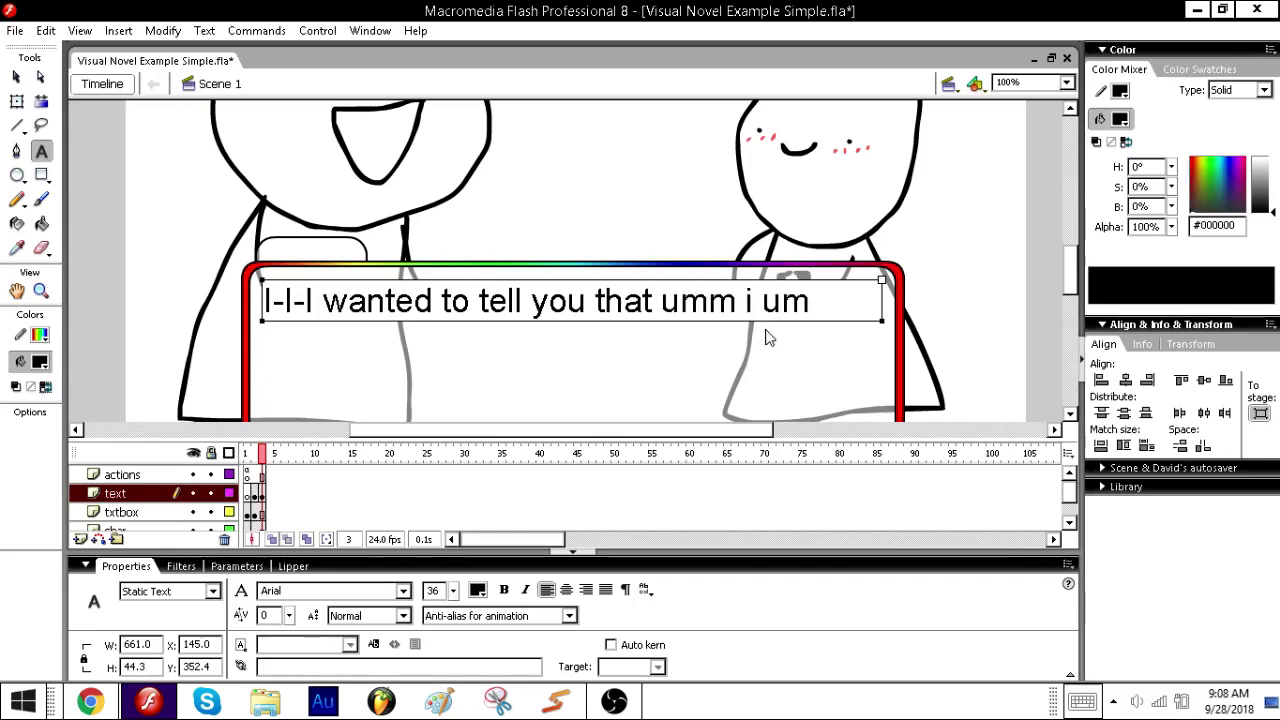
- Continue the frame 3 dialogue with ".... um so yea uh um ... i .. um ...i k-k-inda"
{"action": "type", "text": ".... um "}
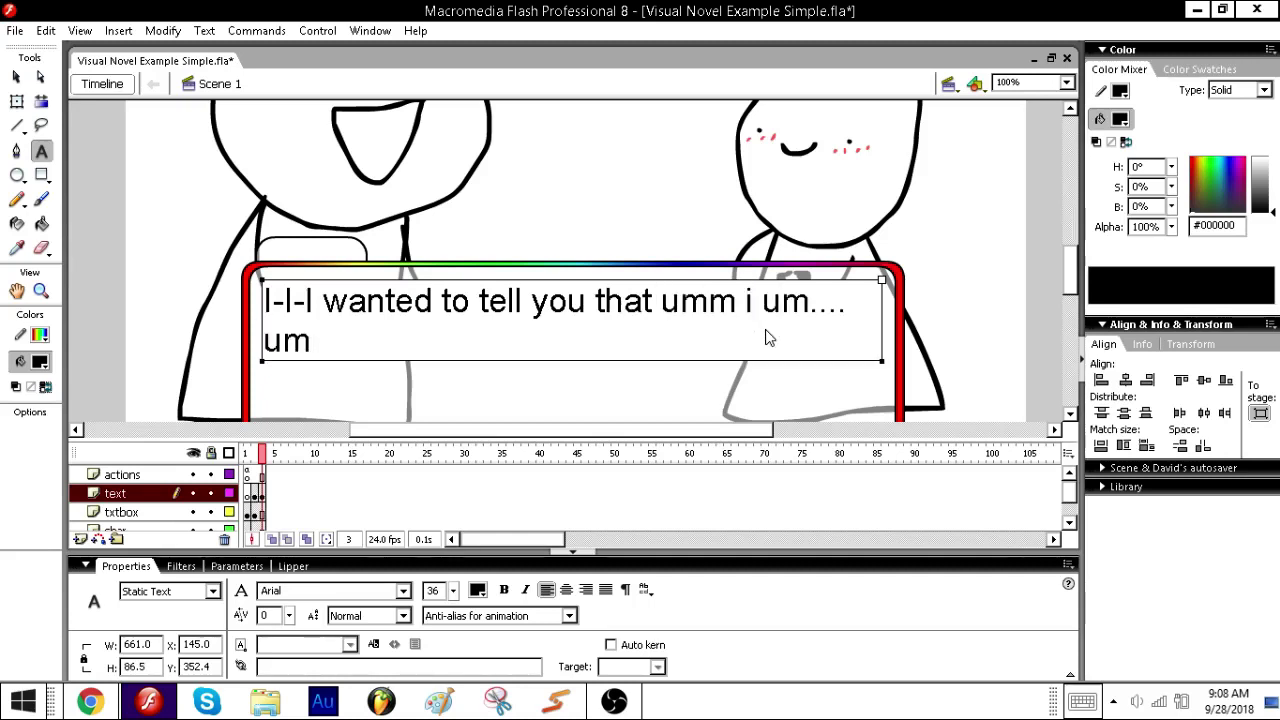
{"action": "type", "text": "so yea"}
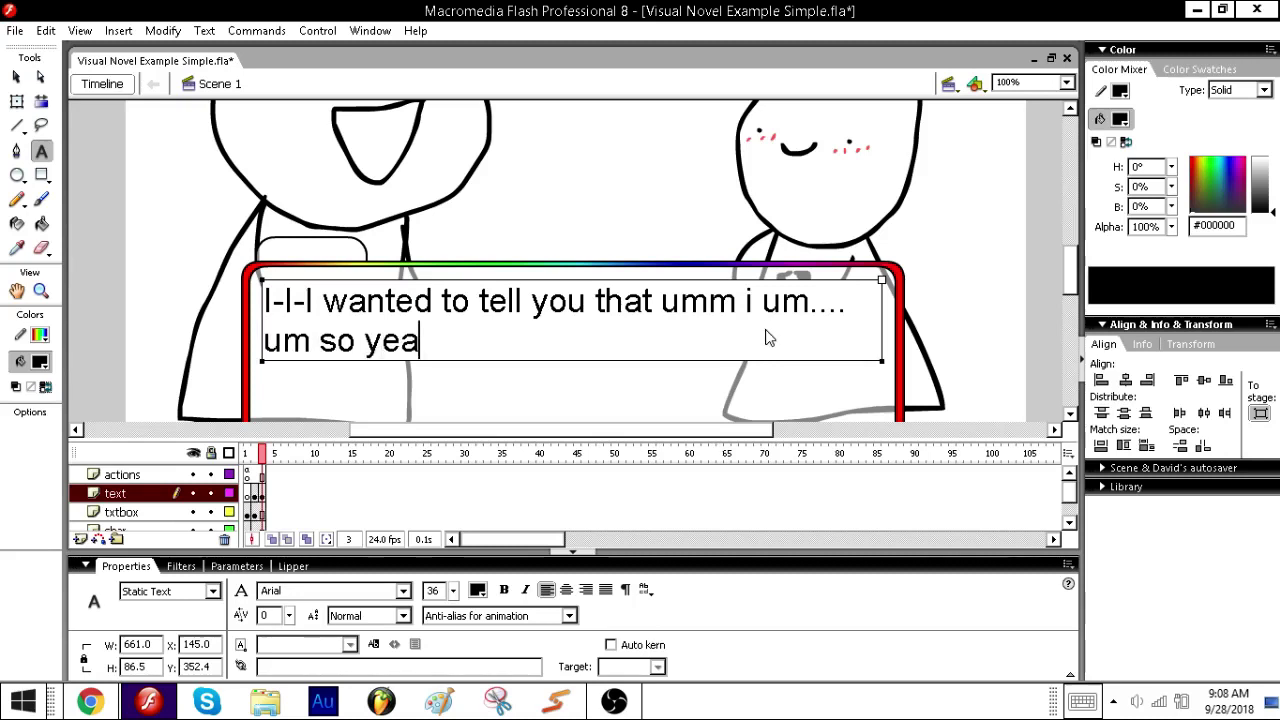
{"action": "type", "text": " uh um ... i .."}
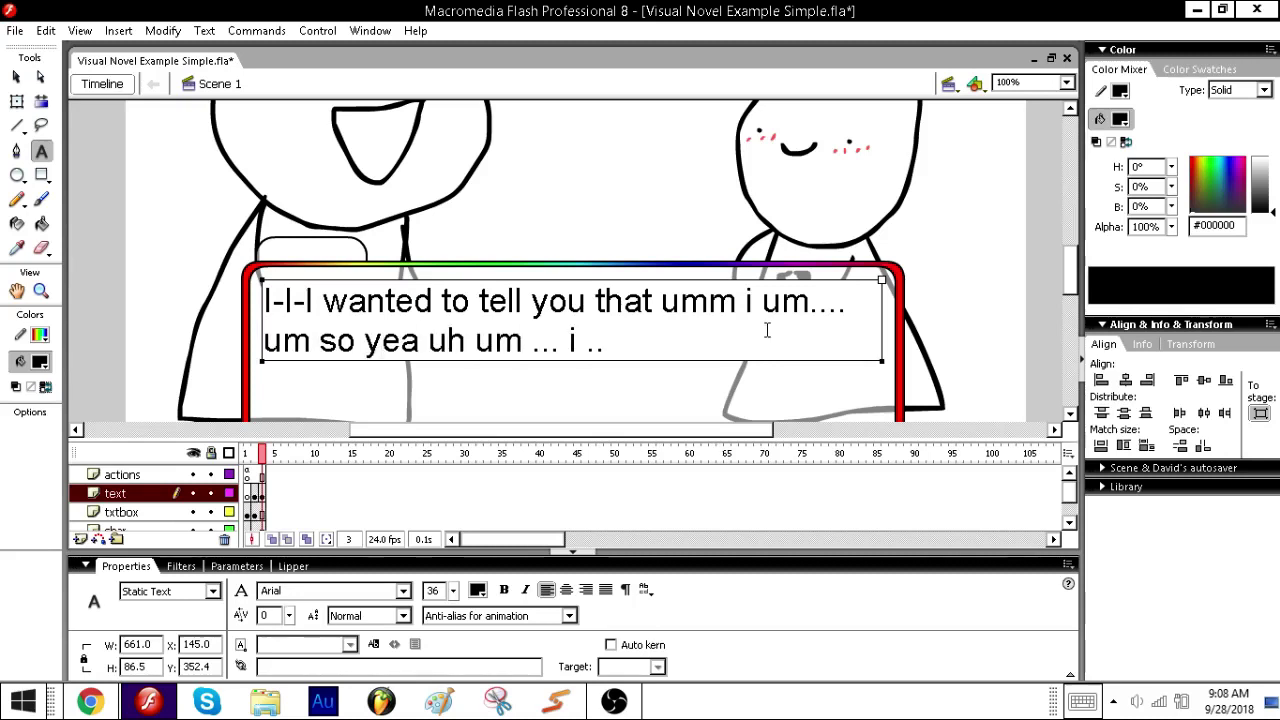
{"action": "type", "text": " um ...i k"}
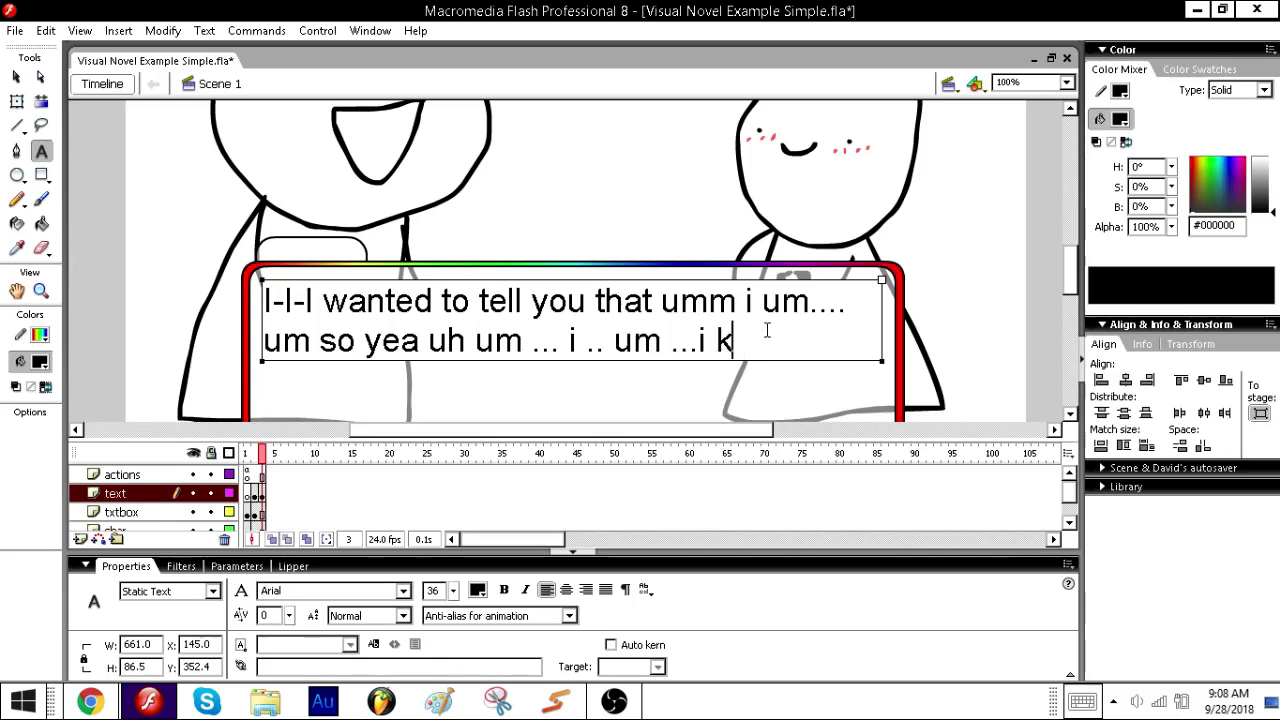
{"action": "type", "text": "likinda u"}
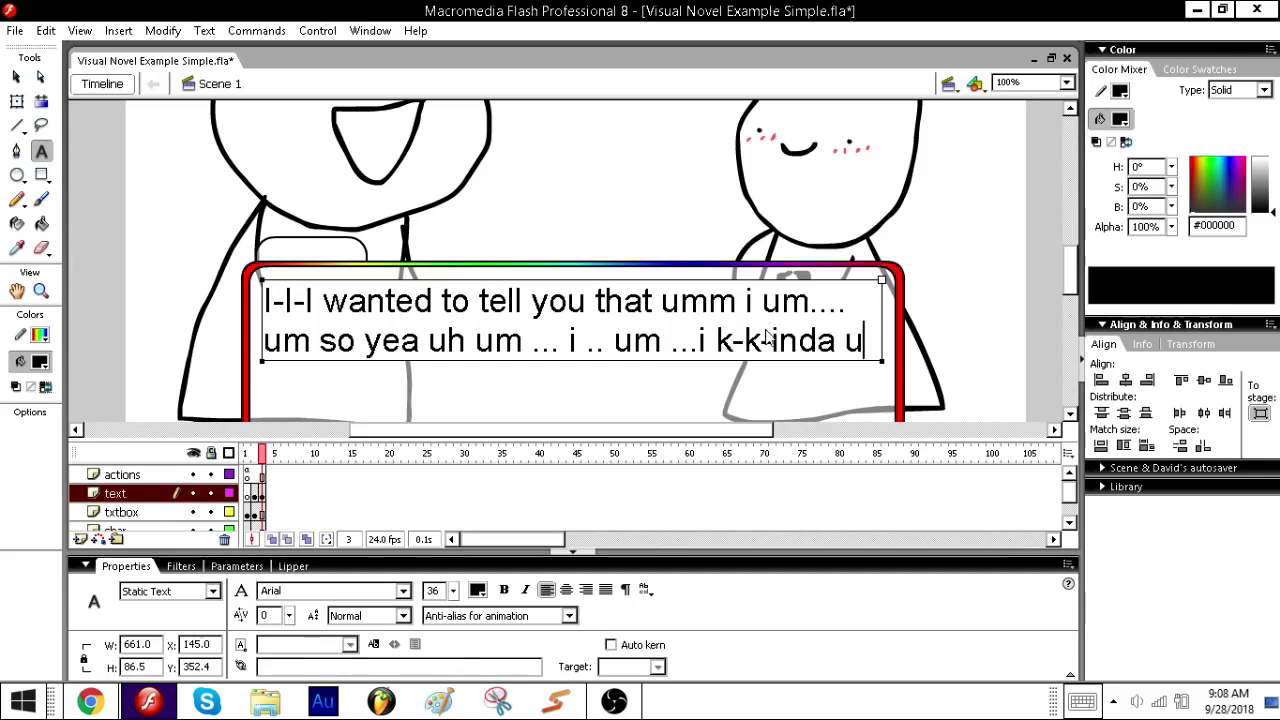
{"action": "key", "text": "BackSpace"}
- Continue the frame 3 dialogue with "uh um li- l - oh *giggle* no i um a"
{"action": "type", "text": "uh u"}
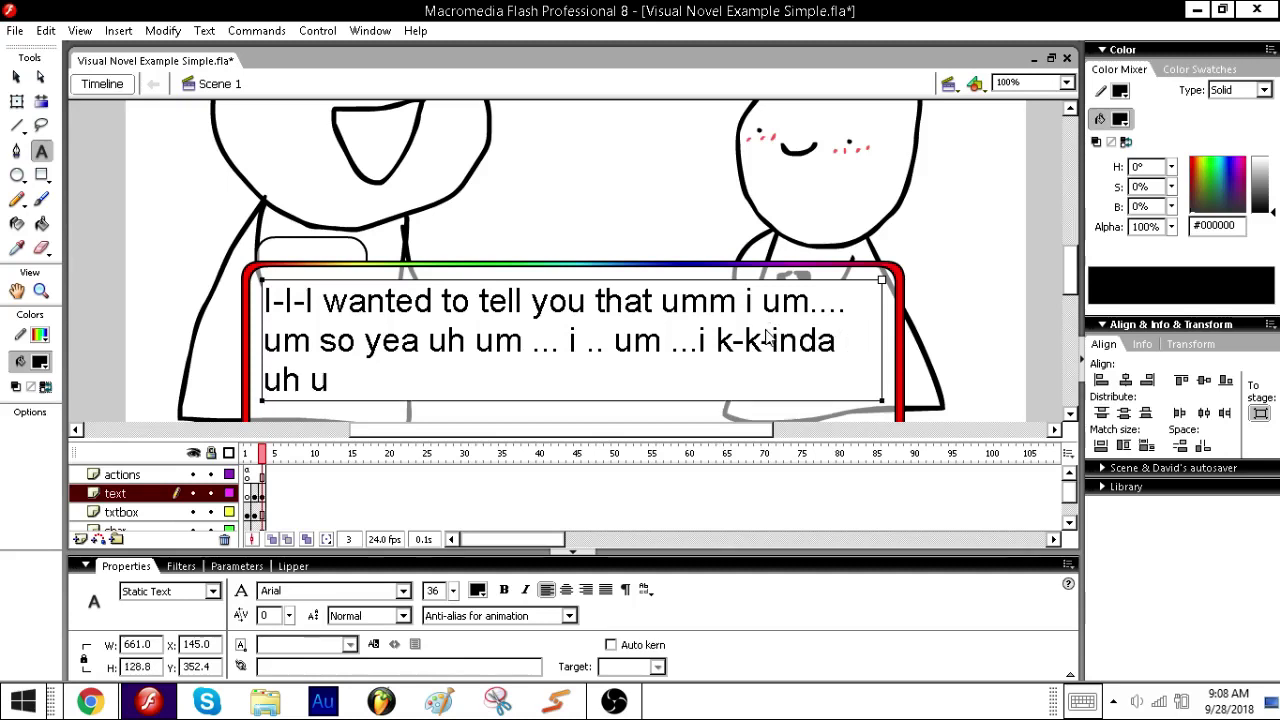
{"action": "type", "text": "m li- l - oh"}
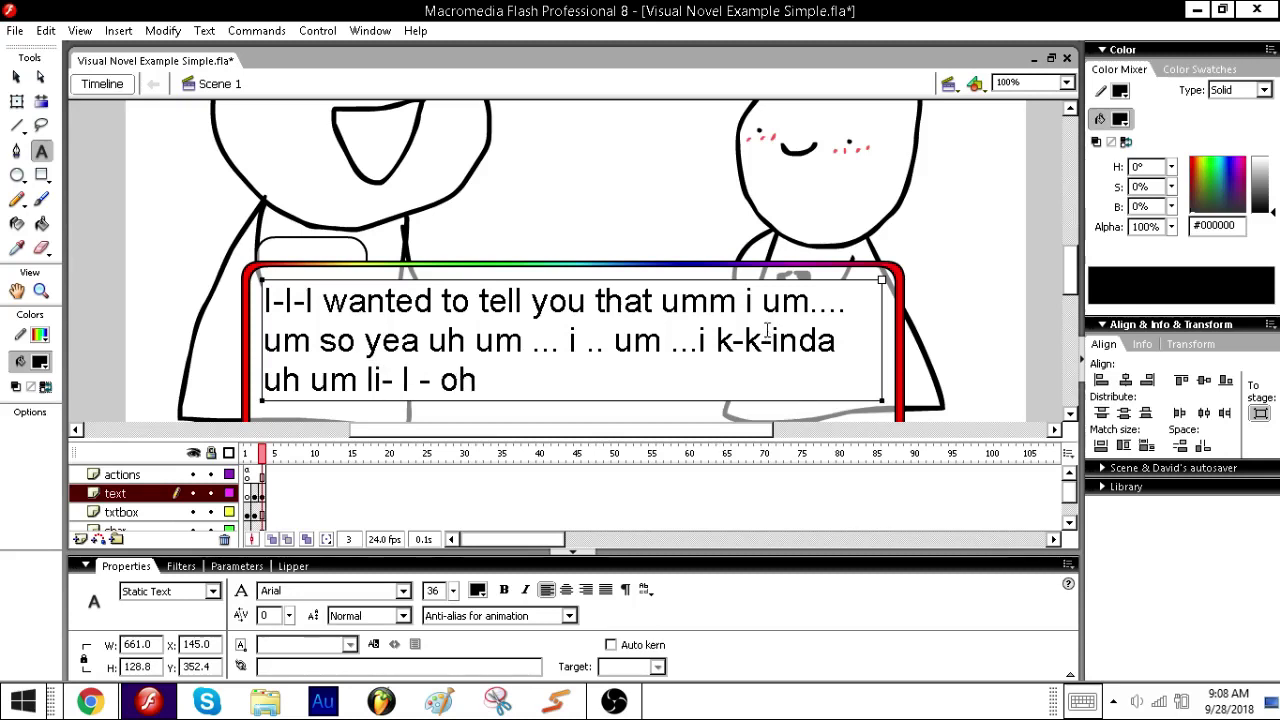
{"action": "type", "text": " *giggle"}
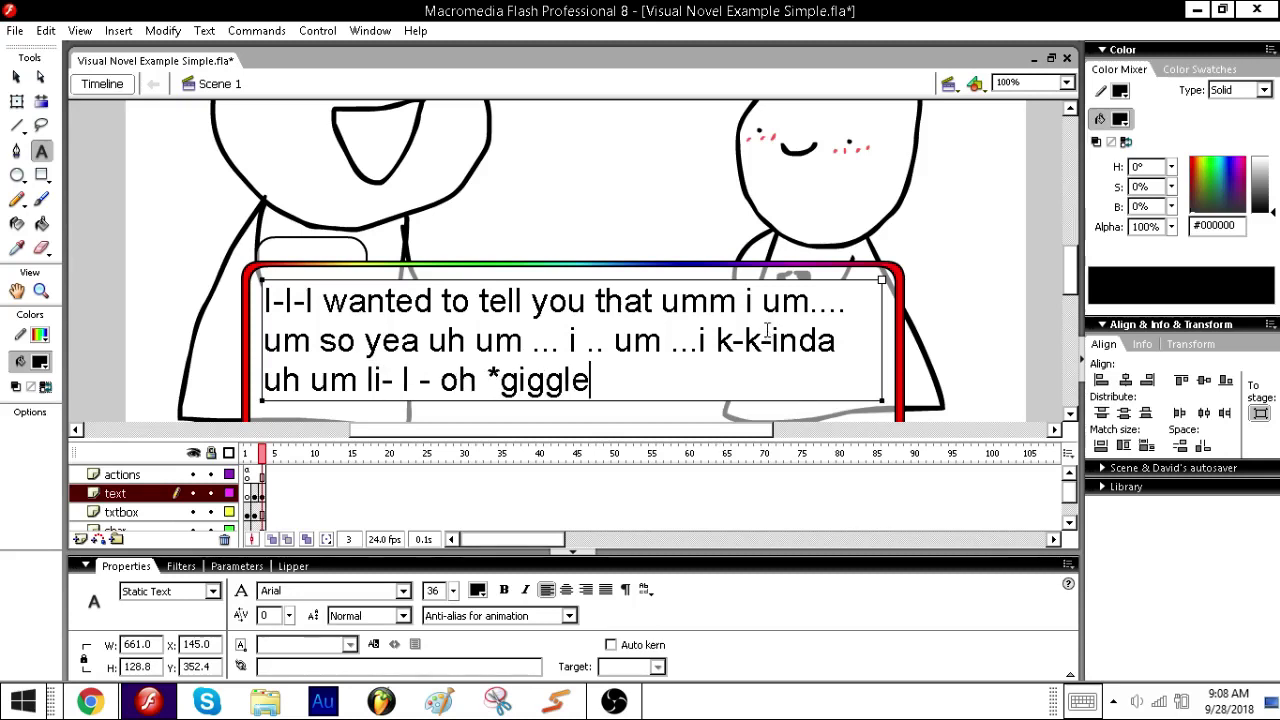
{"action": "type", "text": "* n"}
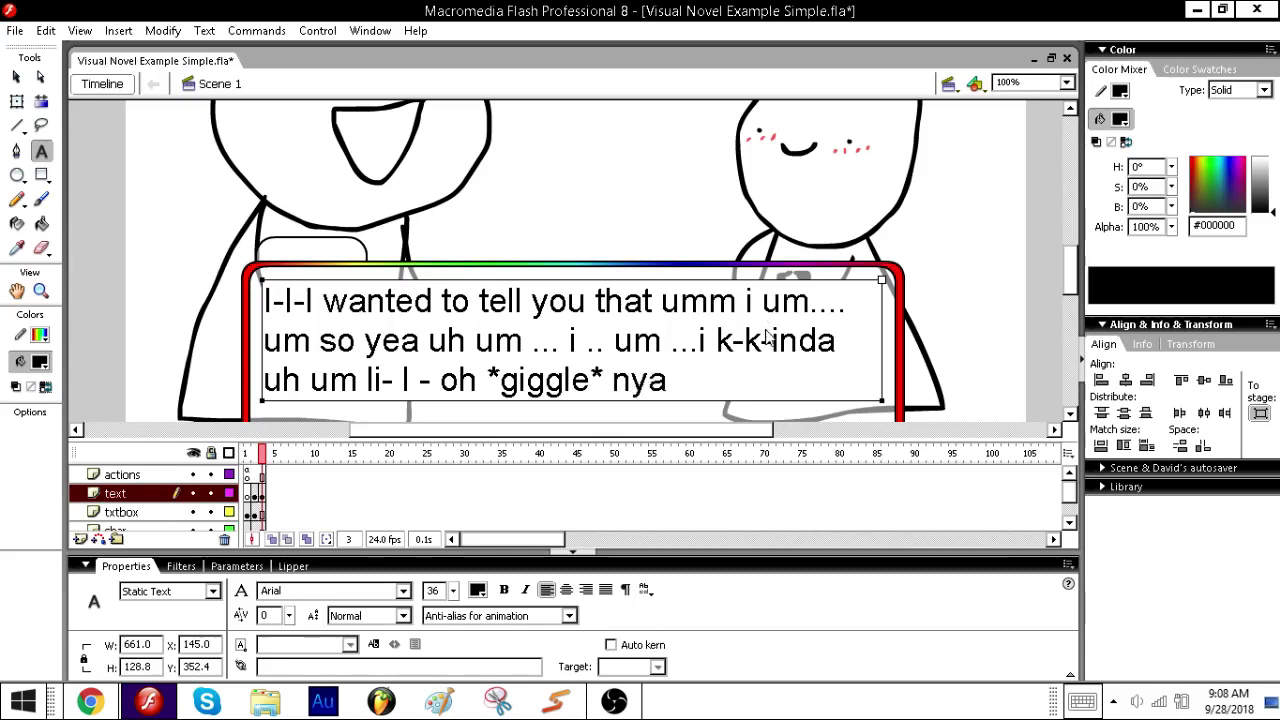
{"action": "key", "text": "BackSpace"}
{"action": "type", "text": "no i"}
{"action": "type", "text": "um a"}
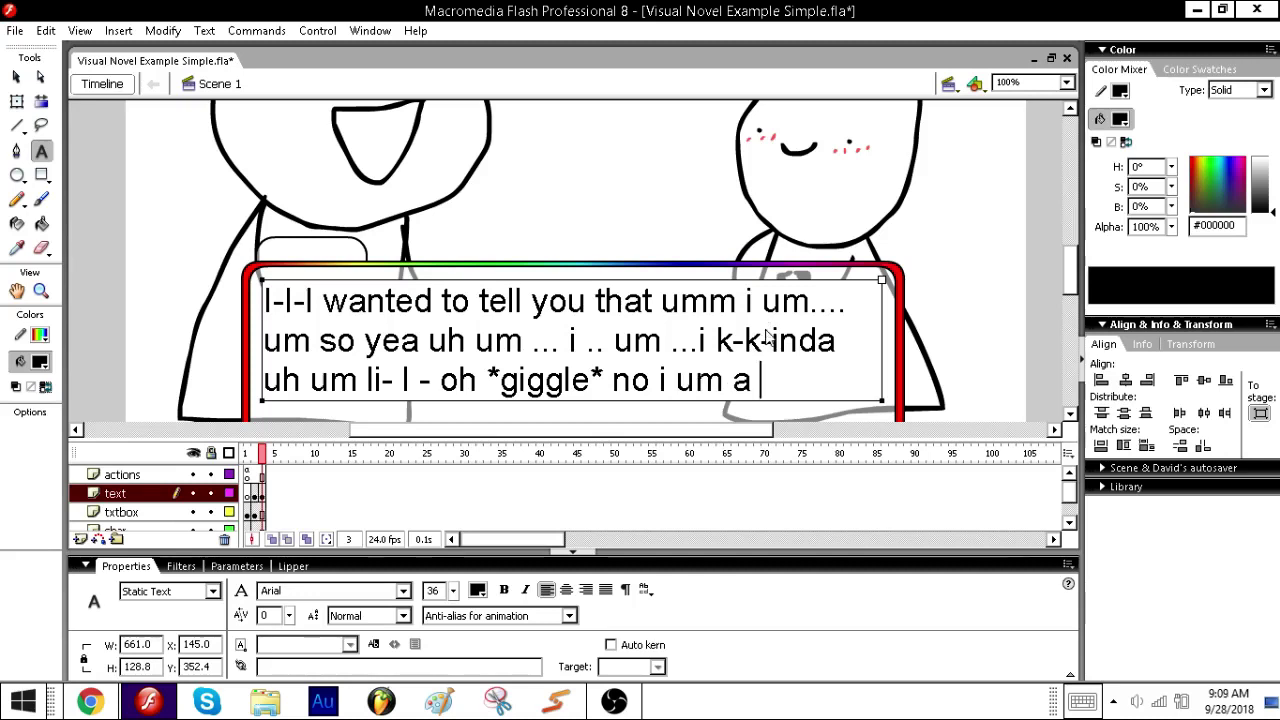
- Finish the frame 3 dialogue with "h E sma fjdifod dskdjk wh- ie ei tu estas." and leave text editing
{"action": "type", "text": " h E sma fidifod"}
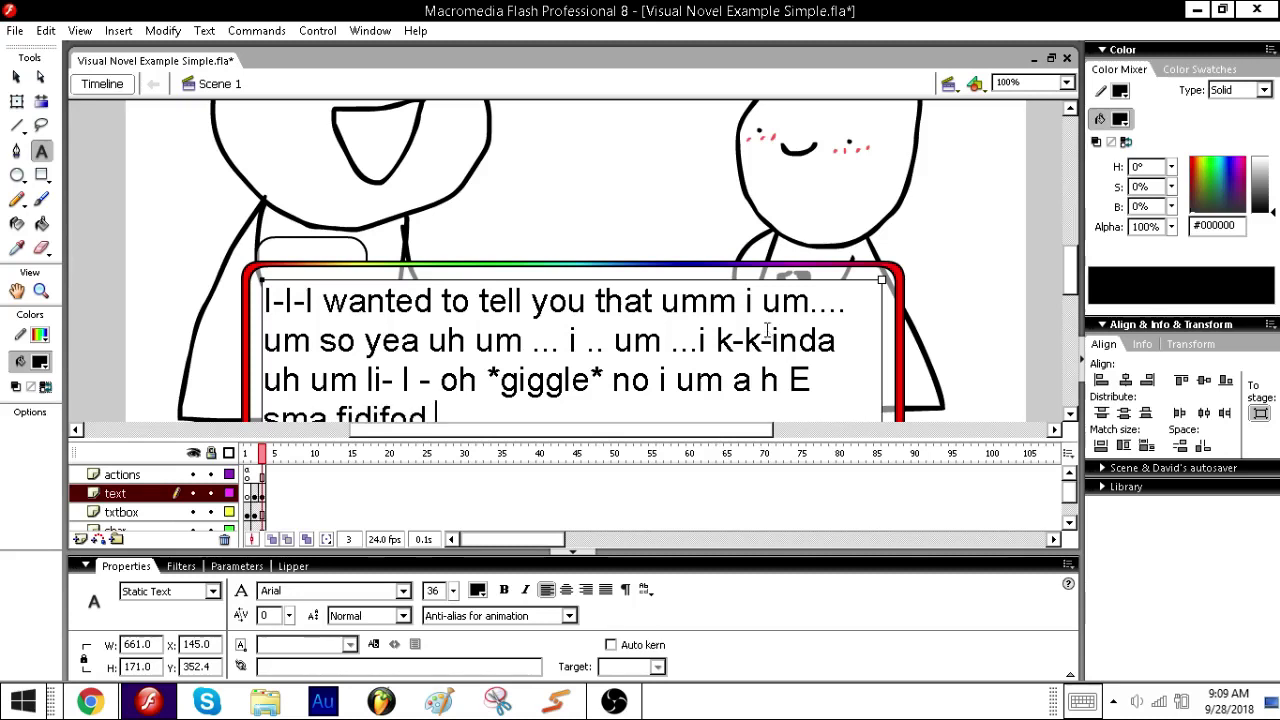
{"action": "type", "text": " dskdik s"}
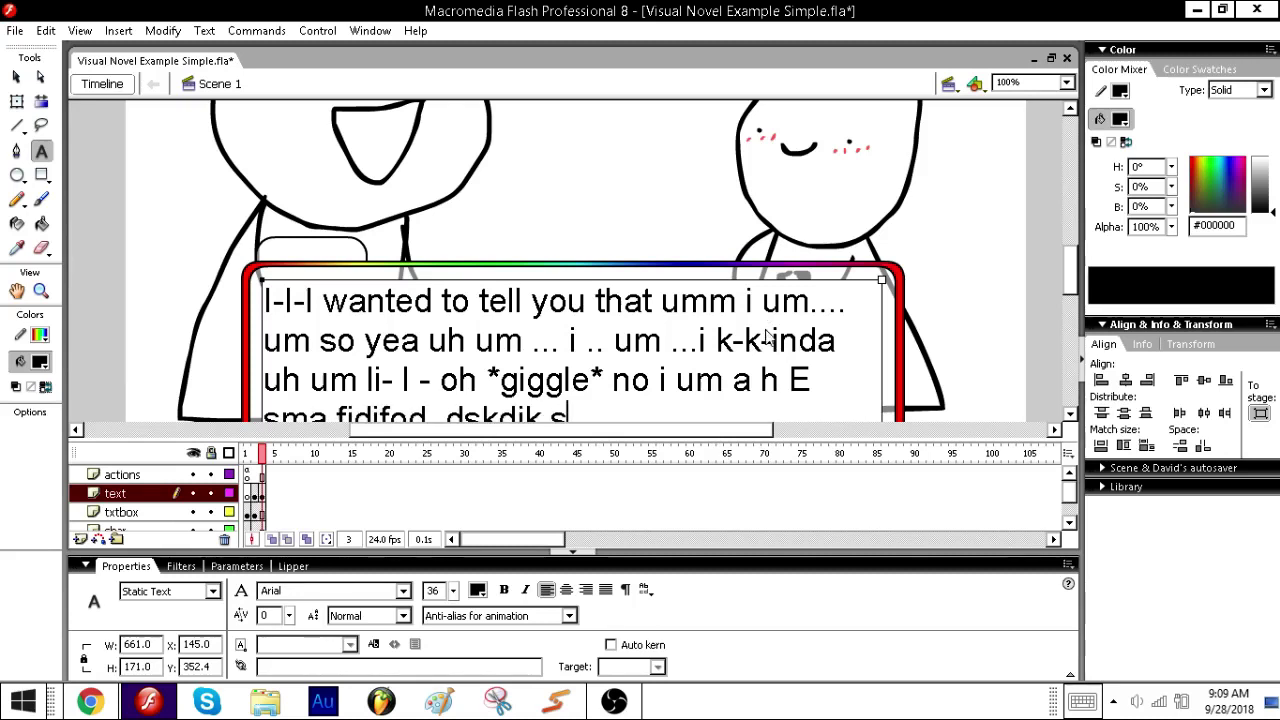
{"action": "key", "text": "BackSpace"}
{"action": "type", "text": "wh- ie ei tu estas"}
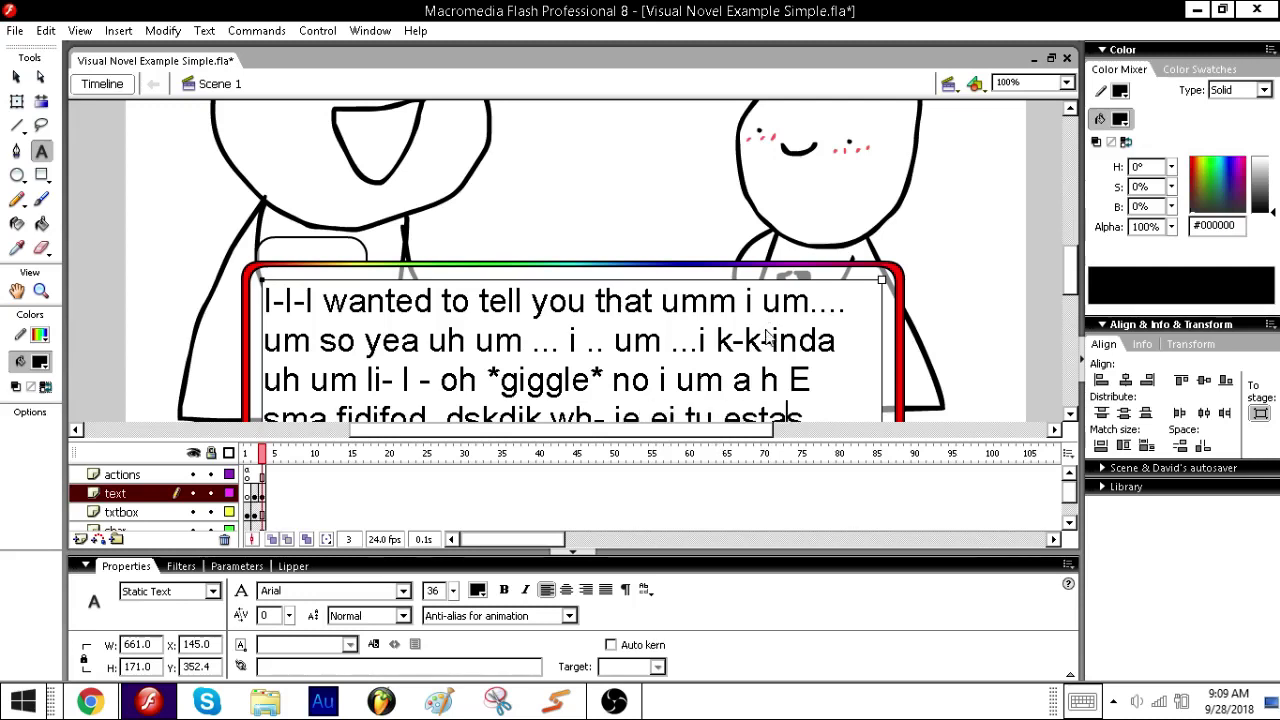
{"action": "scroll", "coordinate": [820, 326], "scroll_direction": "down", "scroll_amount": 1}
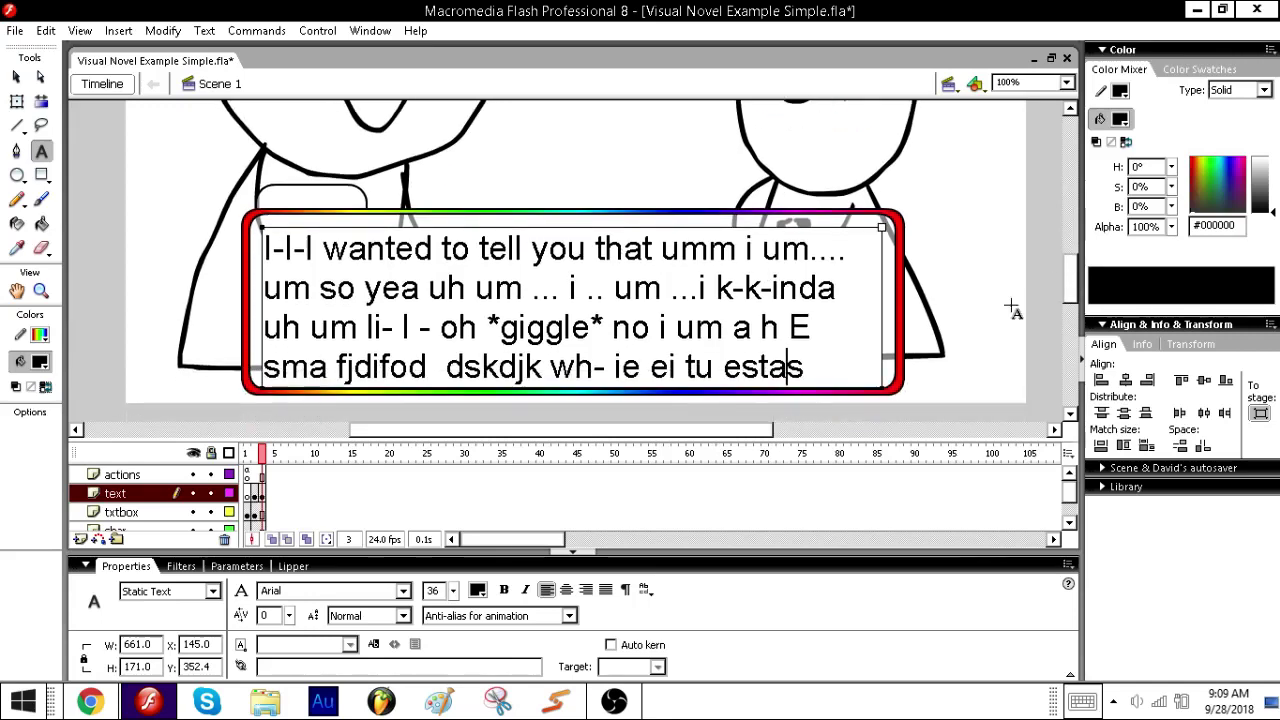
{"action": "key", "text": "Escape"}
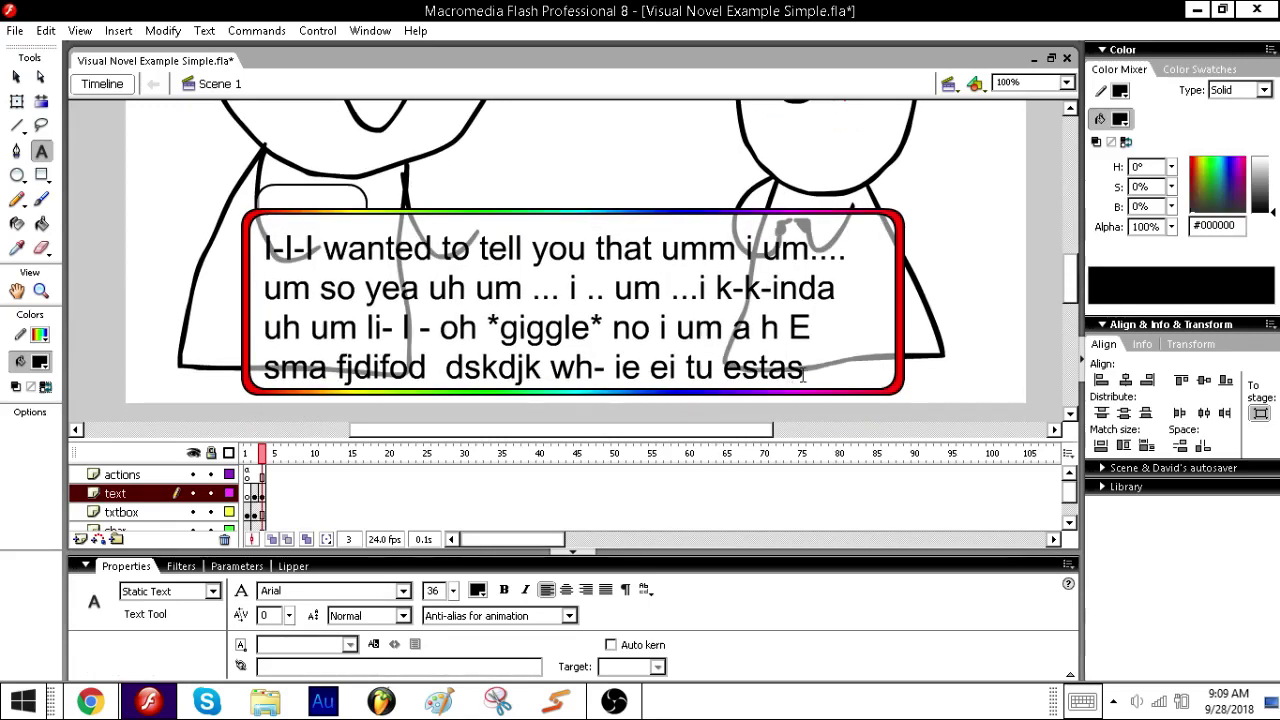
{"action": "left_click", "coordinate": [803, 372]}
{"action": "type", "text": "."}
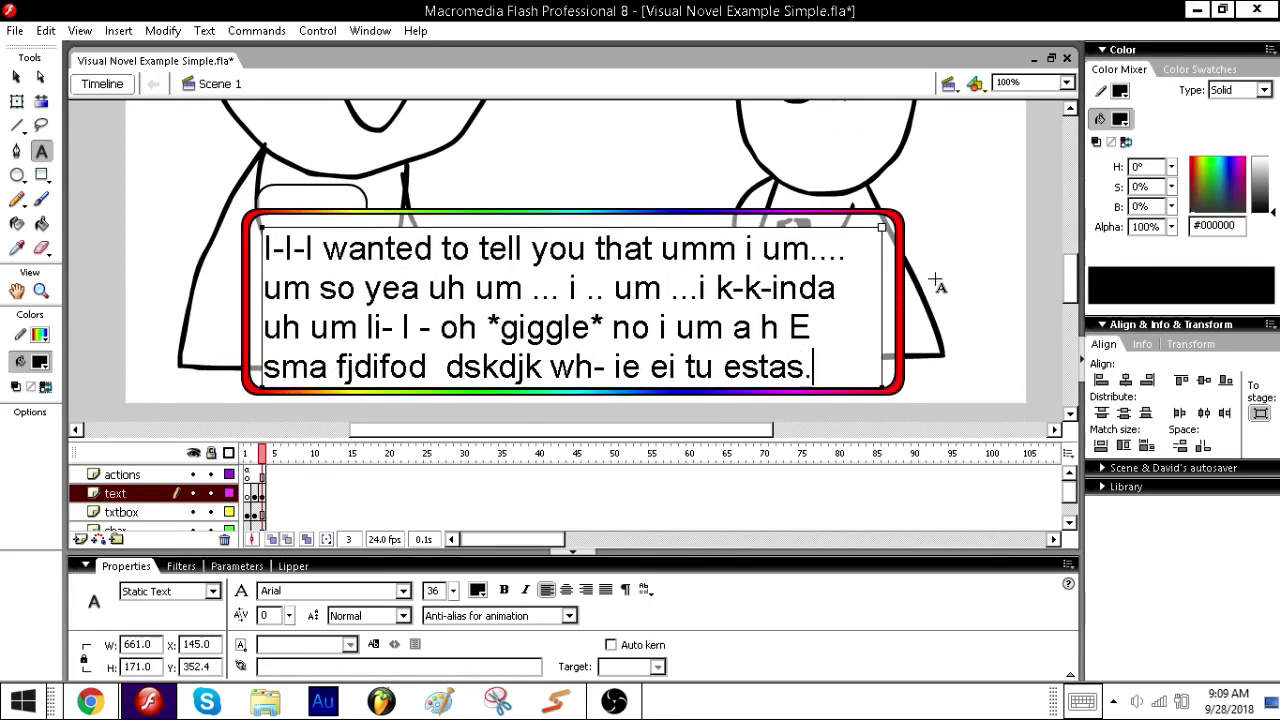
{"action": "key", "text": "Escape"}
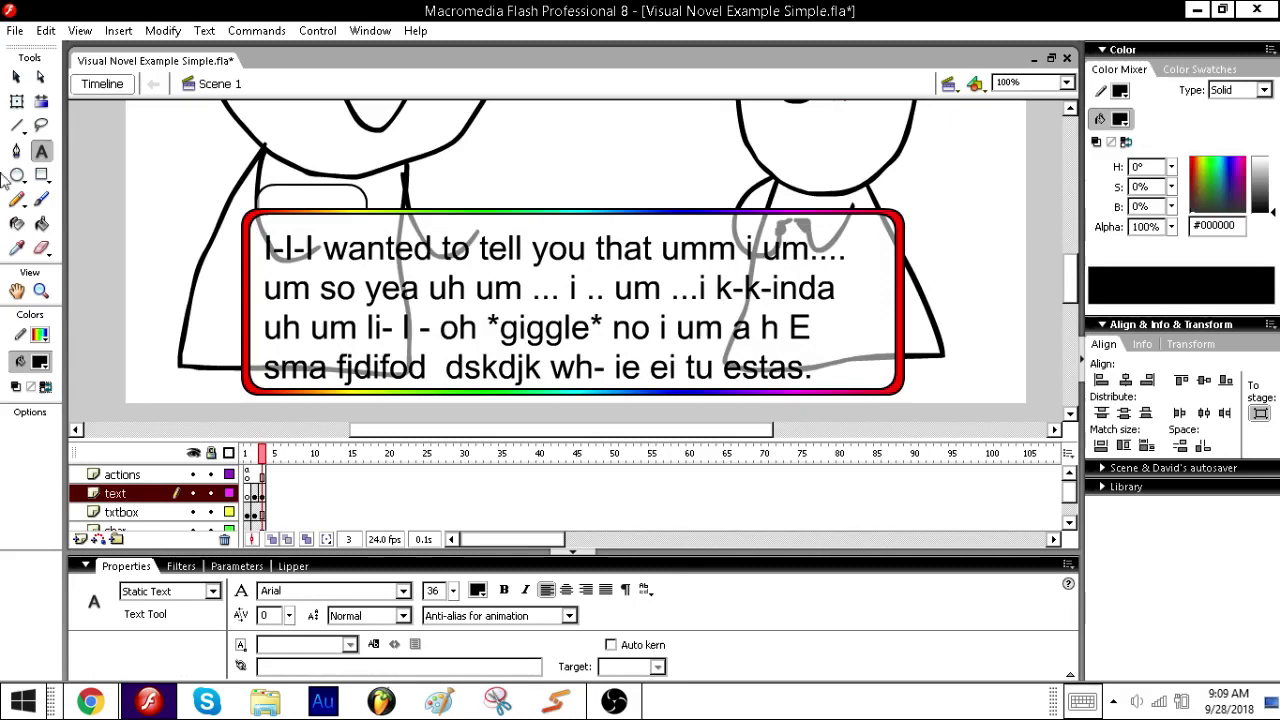
{"action": "left_click", "coordinate": [16, 78]}
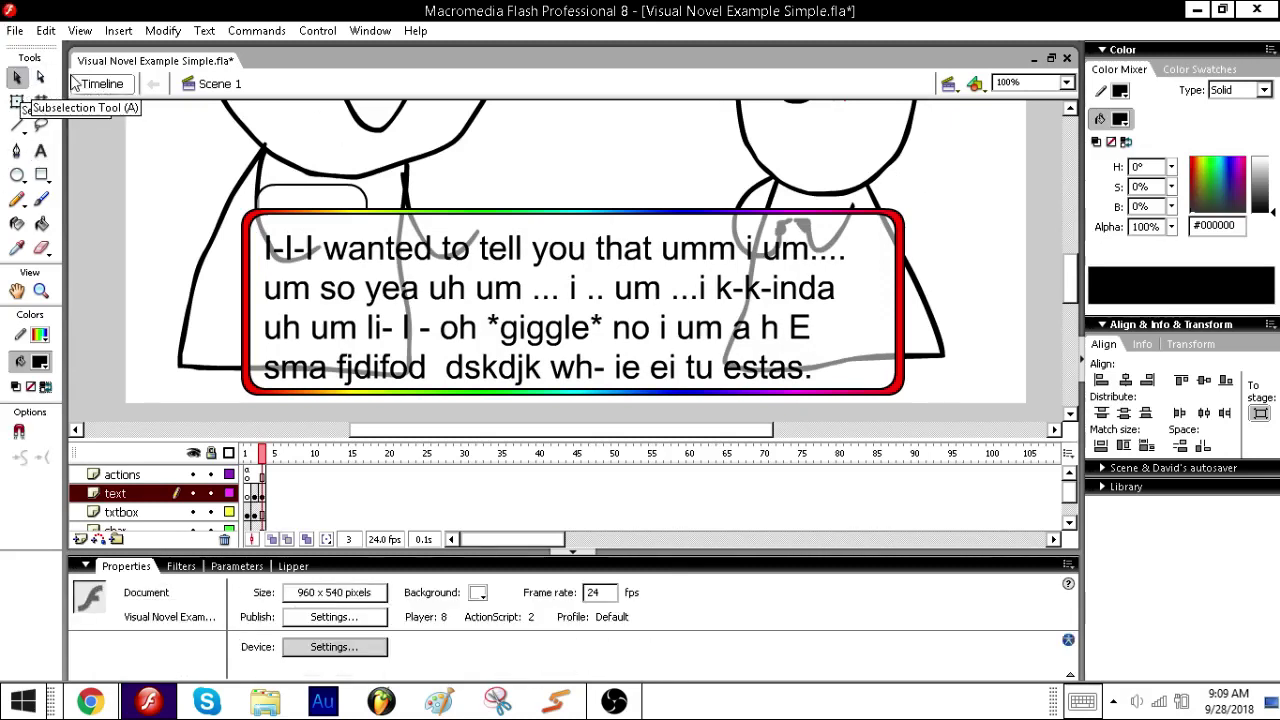
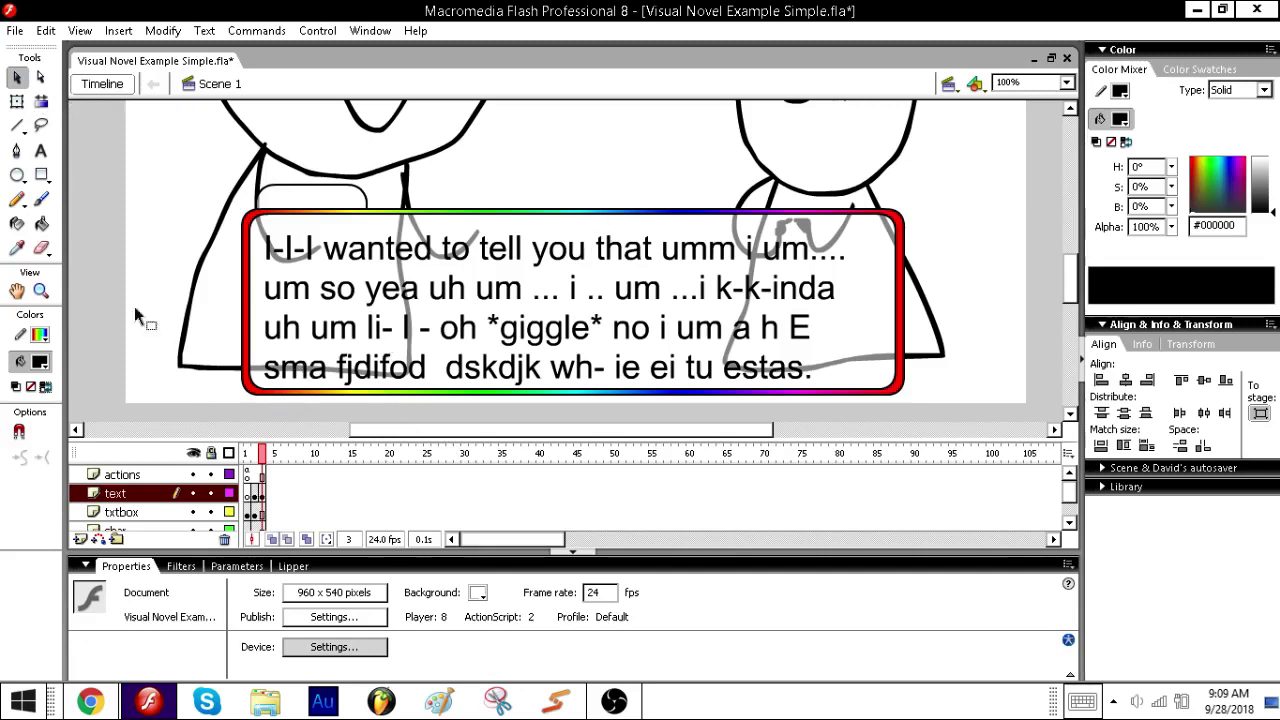
- Add a keyframe at frame 4 of the text layer and replace its dialogue with "????? what? i didn't understand you"
{"action": "key", "text": "F6"}
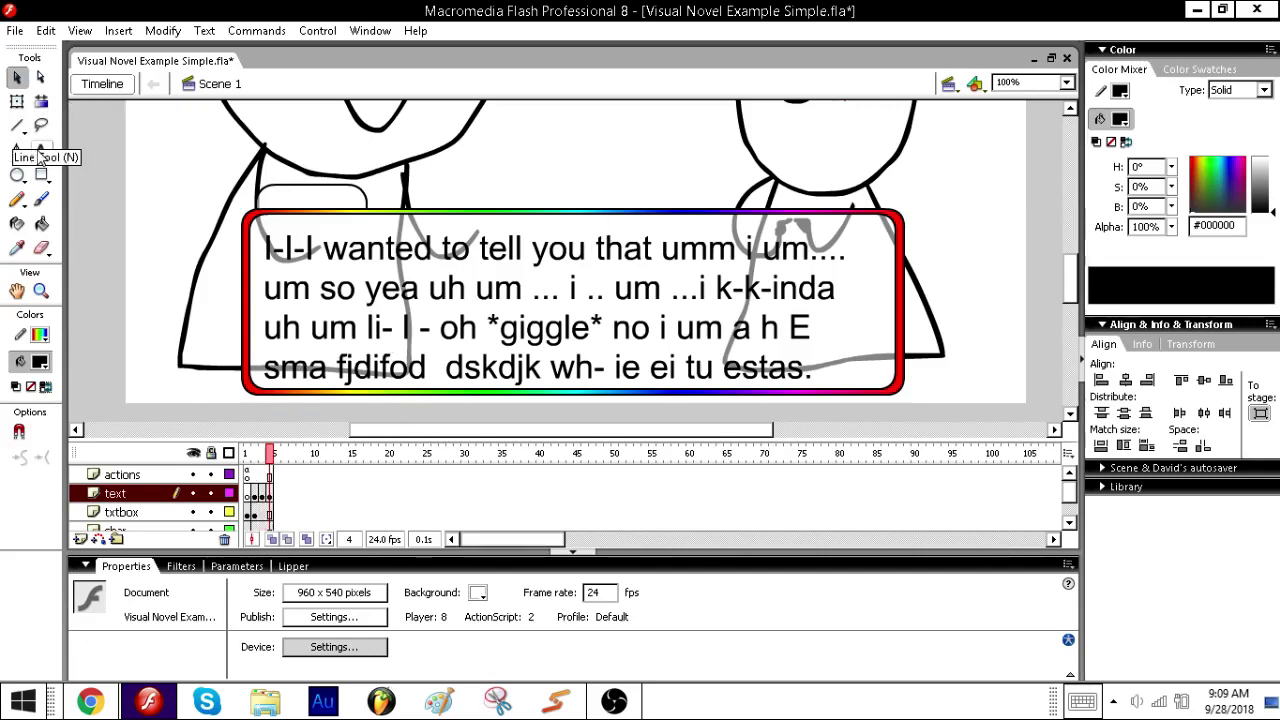
{"action": "left_click", "coordinate": [41, 150]}
{"action": "left_click", "coordinate": [268, 238]}
{"action": "key", "text": "ctrl+a"}
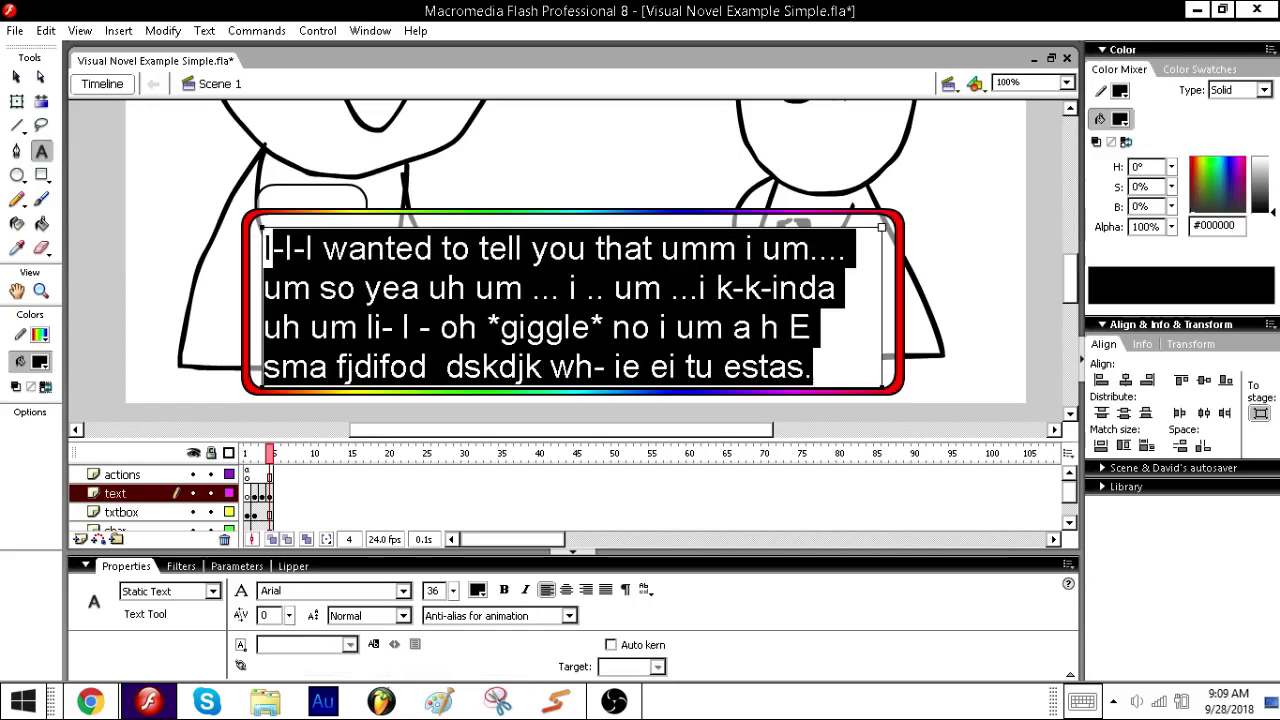
{"action": "key", "text": "BackSpace"}
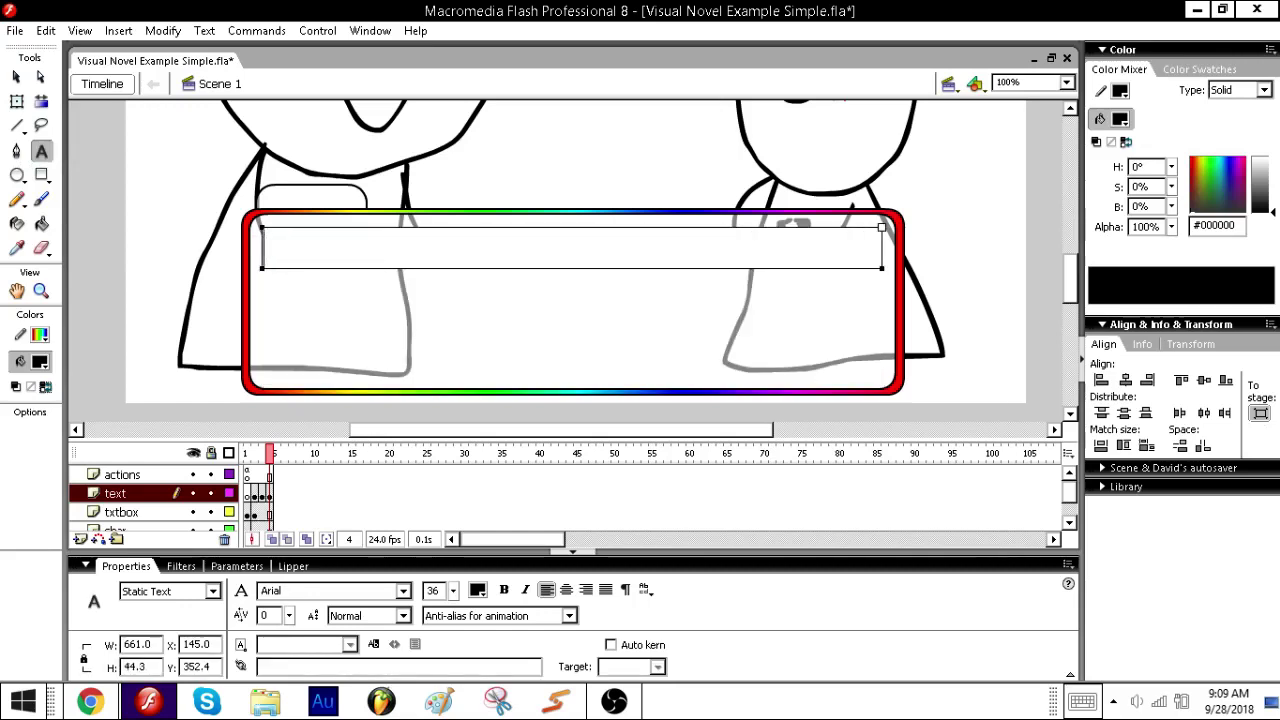
{"action": "type", "text": "?????"}
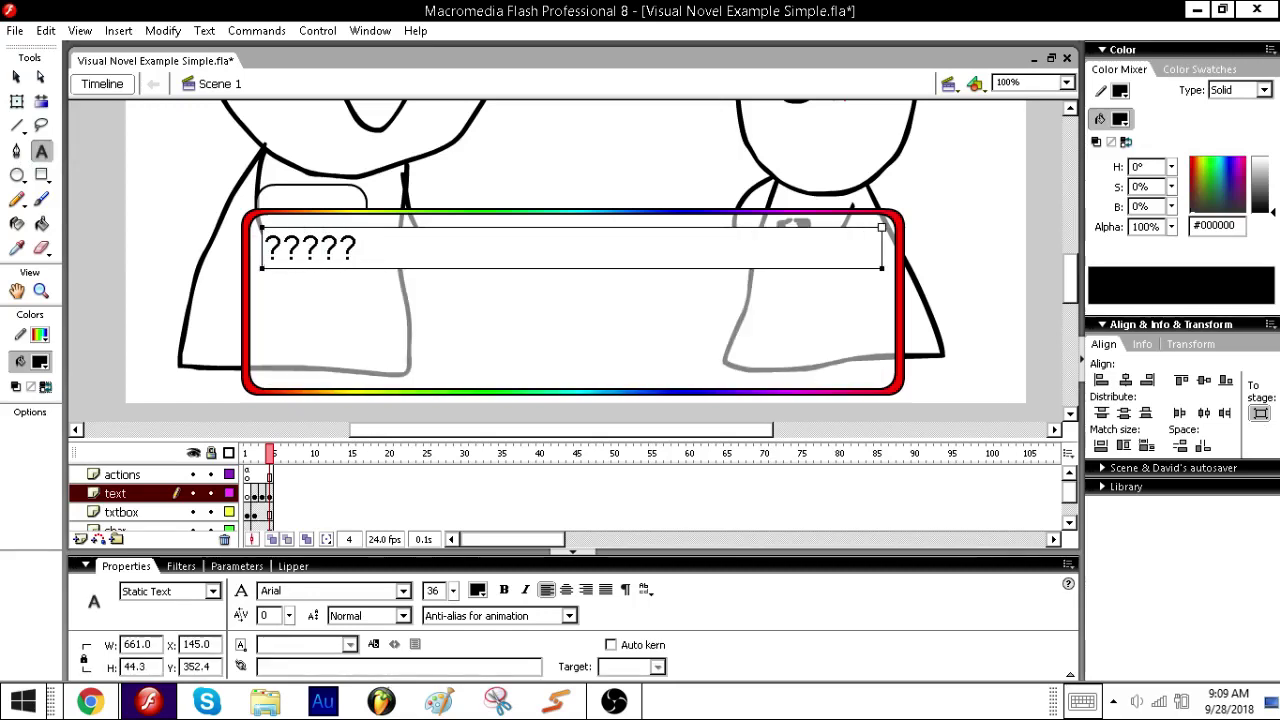
{"action": "type", "text": " what"}
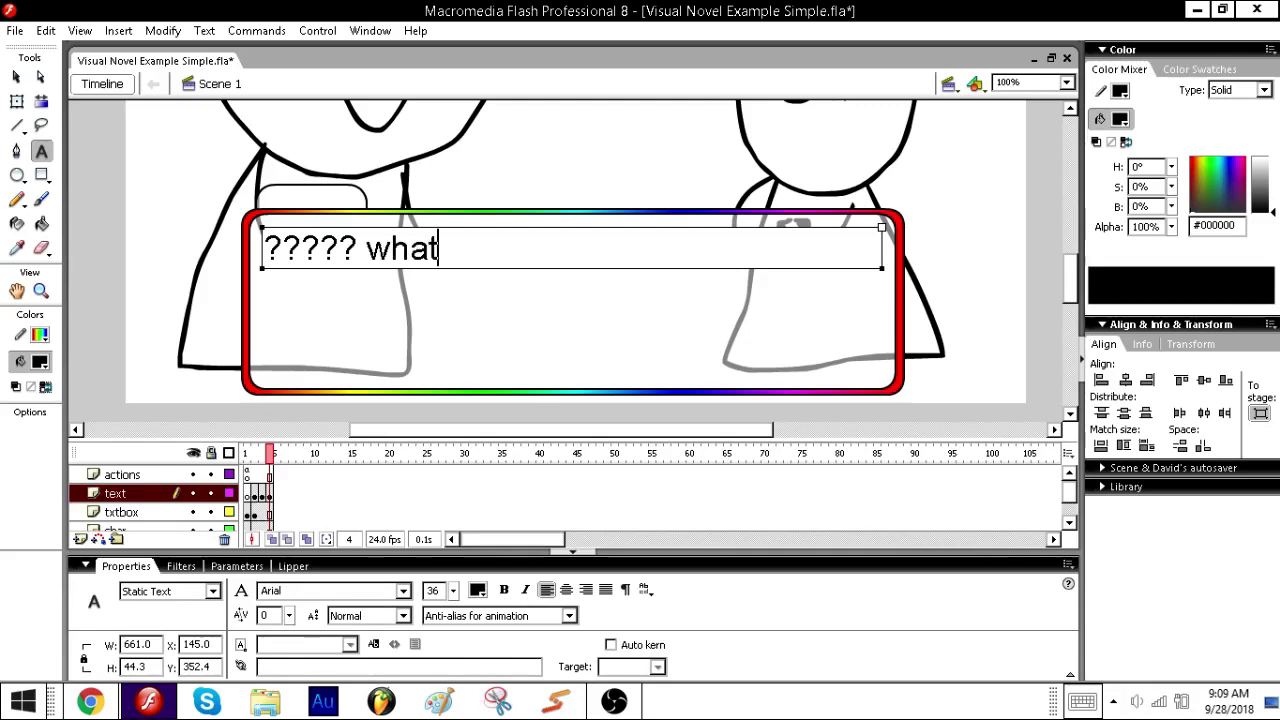
{"action": "type", "text": "?"}
{"action": "type", "text": " i didn"}
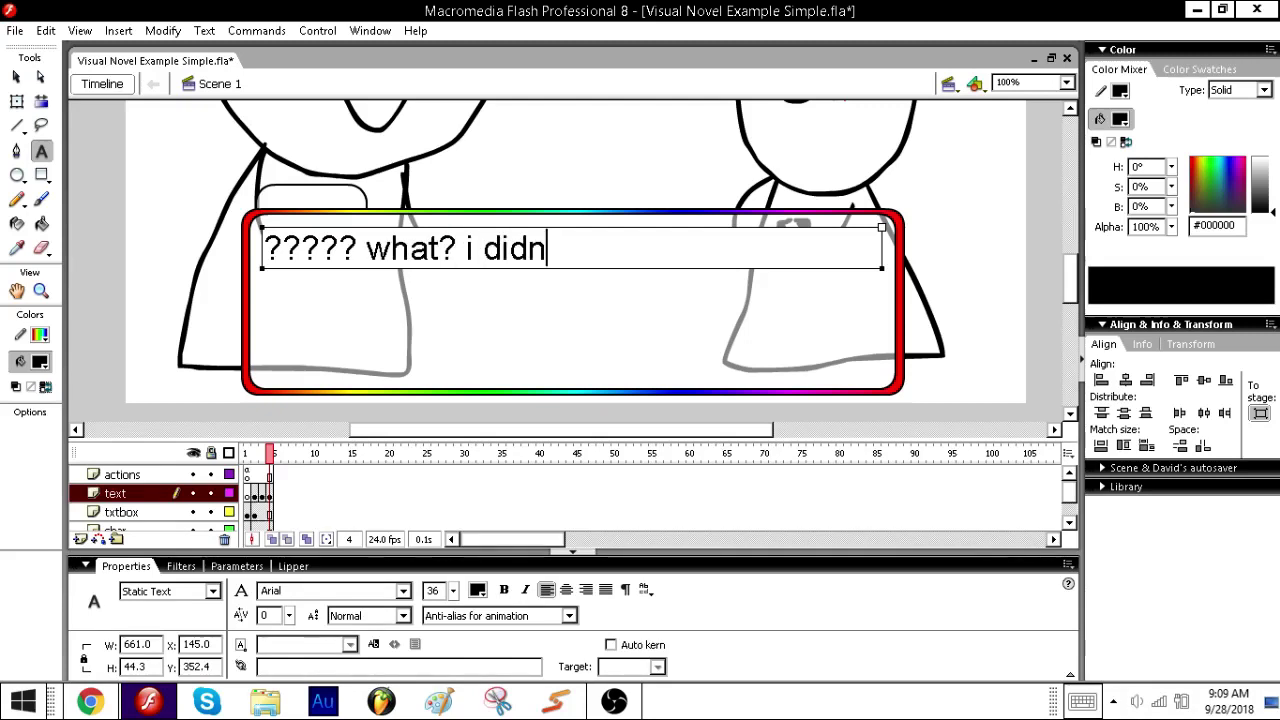
{"action": "type", "text": "'t understand you"}
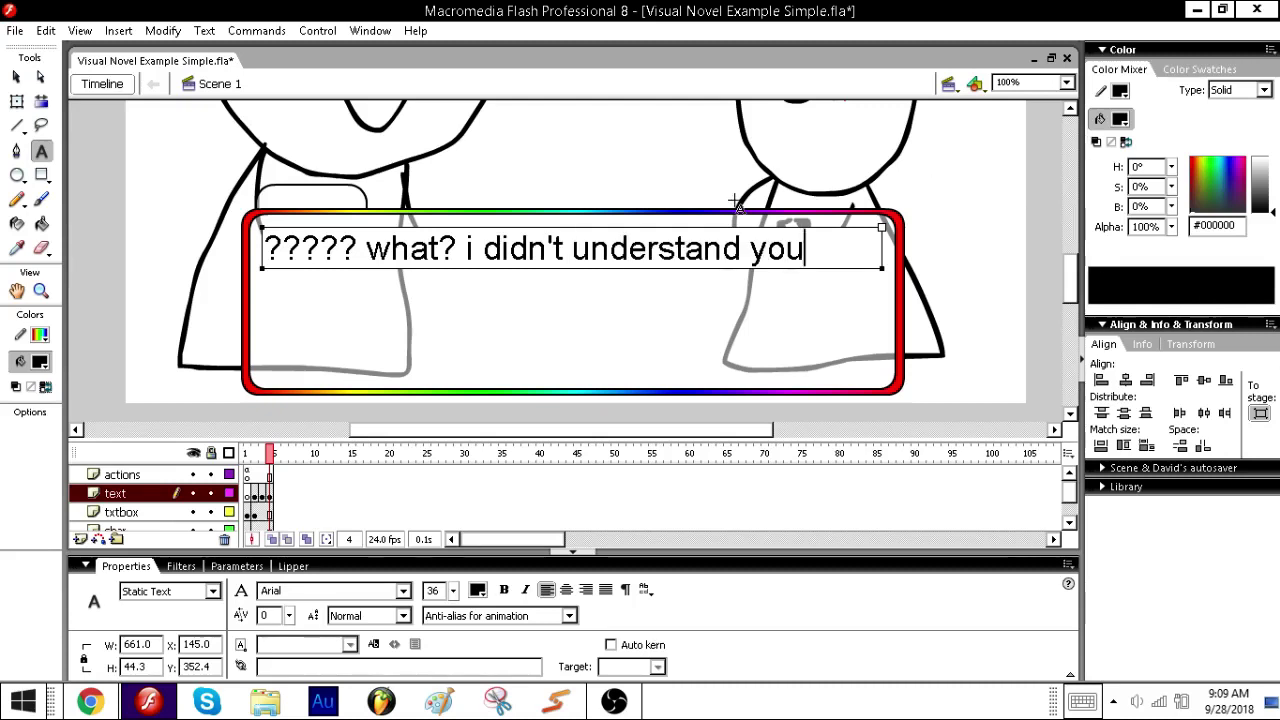
- Add a keyframe at frame 5 of the text layer and replace its dialogue with "i m tryna say."
{"action": "key", "text": "F6"}
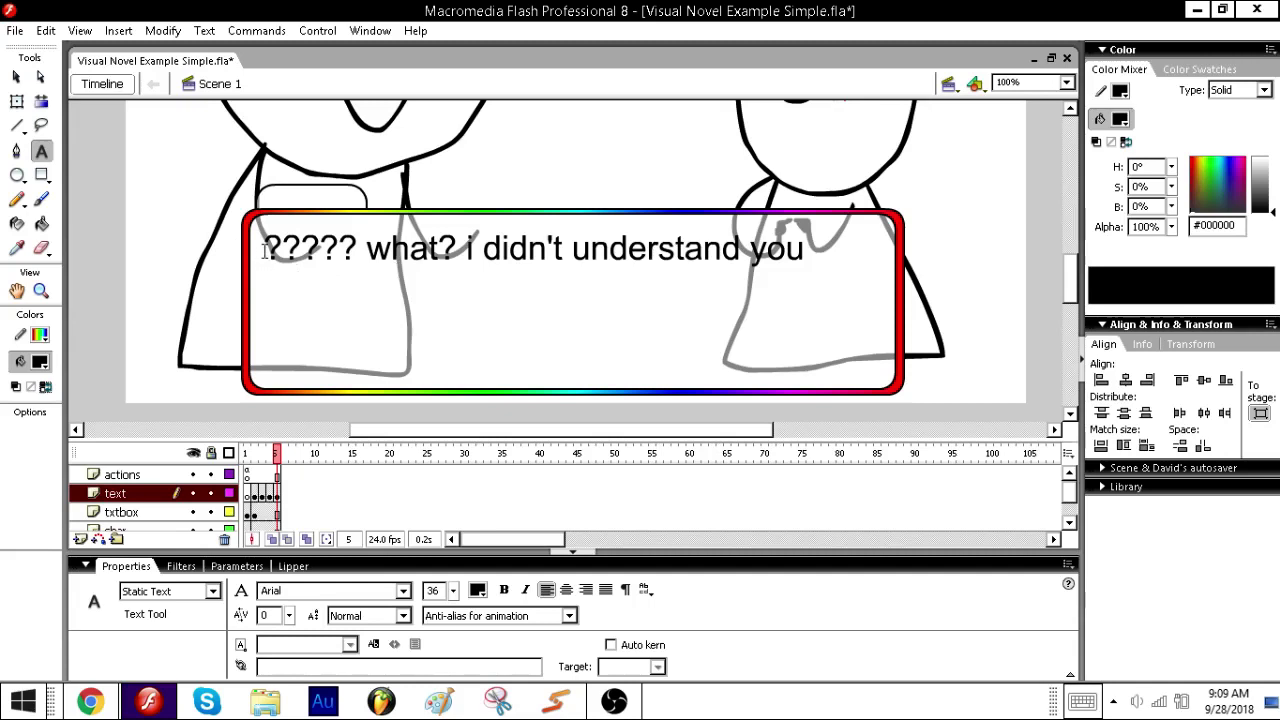
{"action": "left_click_drag", "start_coordinate": [262, 250], "coordinate": [930, 298]}
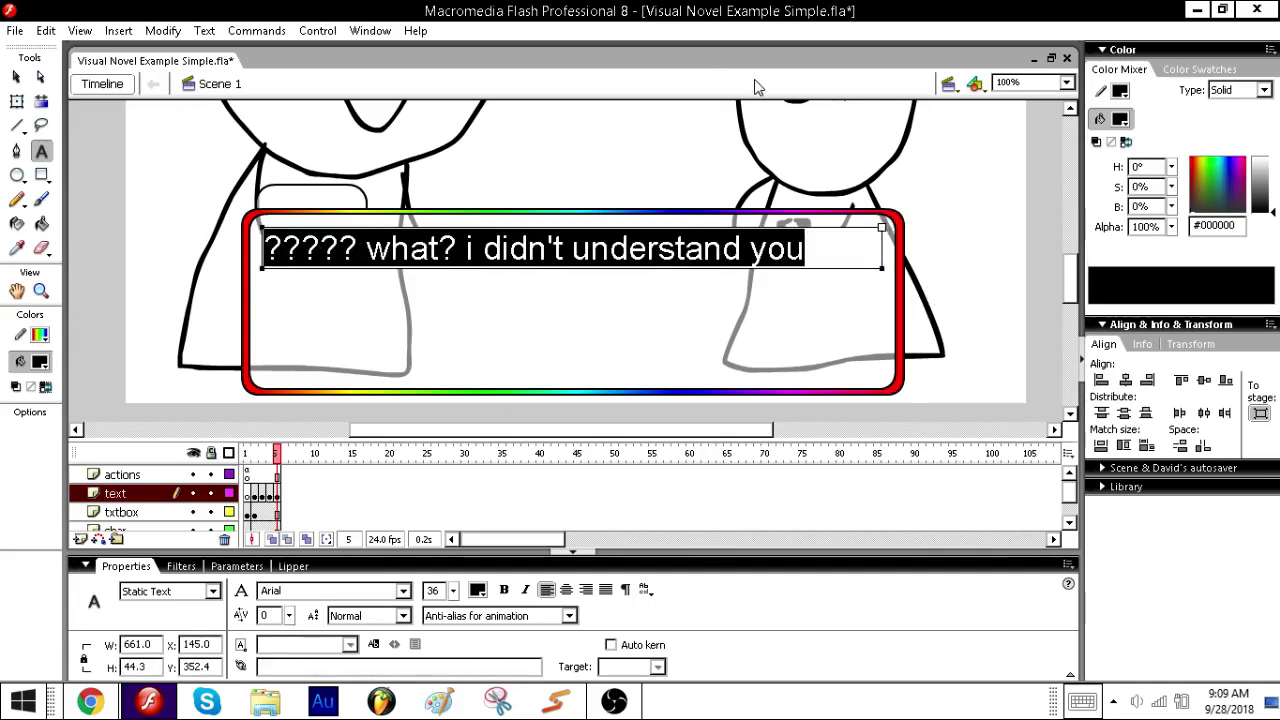
{"action": "type", "text": "i w"}
{"action": "key", "text": "BackSpace"}
{"action": "type", "text": "m"}
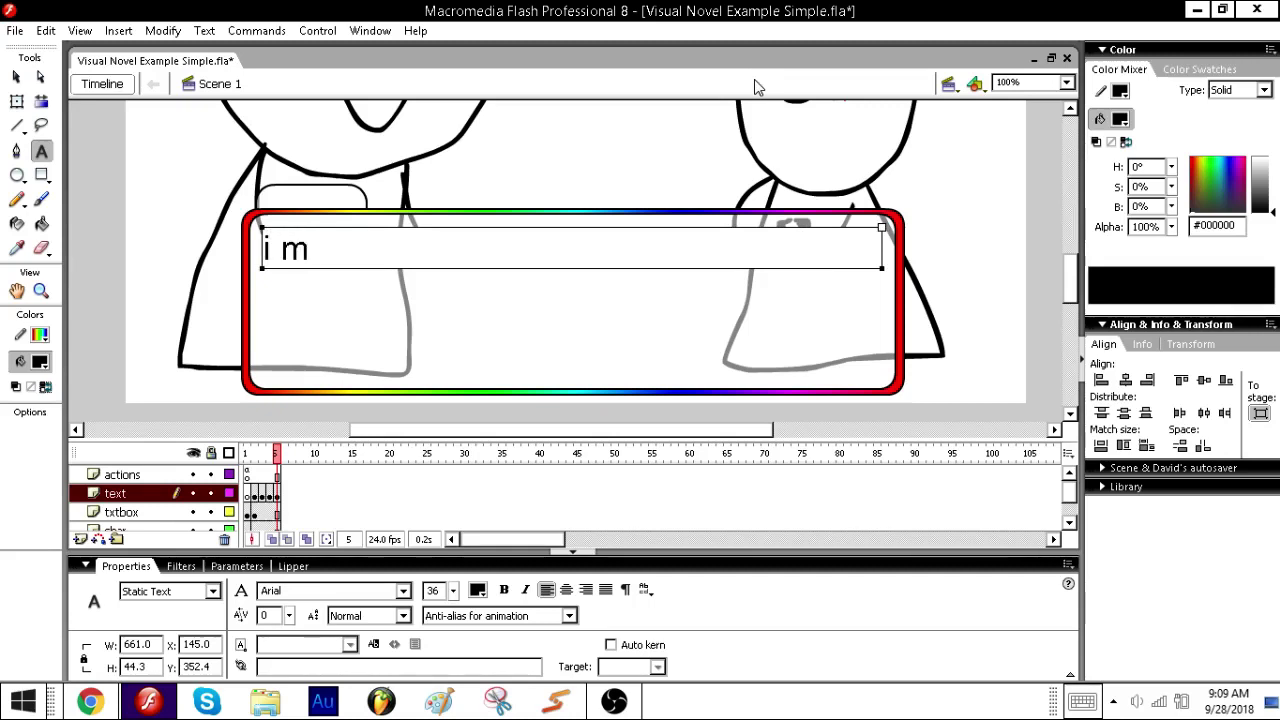
{"action": "type", "text": " tryna"}
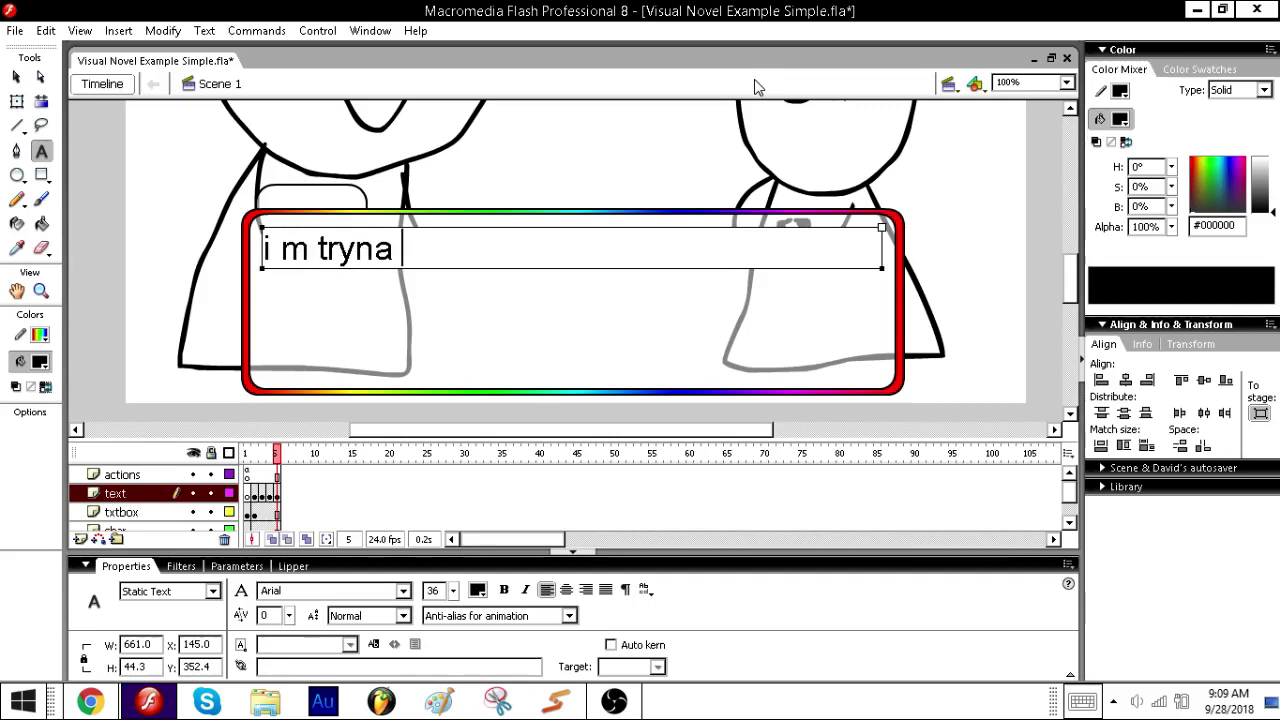
{"action": "type", "text": " say. that"}
{"action": "key", "text": "BackSpace"}
{"action": "key", "text": "BackSpace"}
{"action": "key", "text": "BackSpace"}
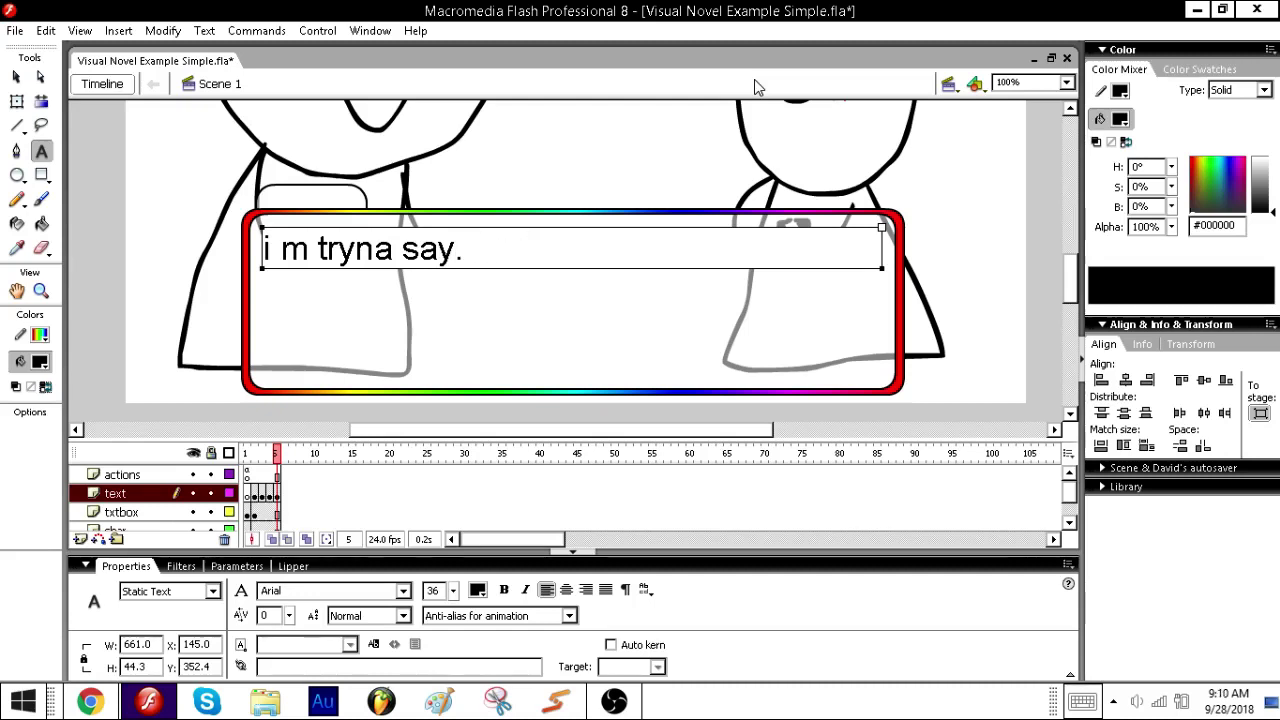
- Extend the frame 5 dialogue to "i m tryna say... that i uh...........um .......i............." and finish editing the text
{"action": "type", "text": "that i uh"}
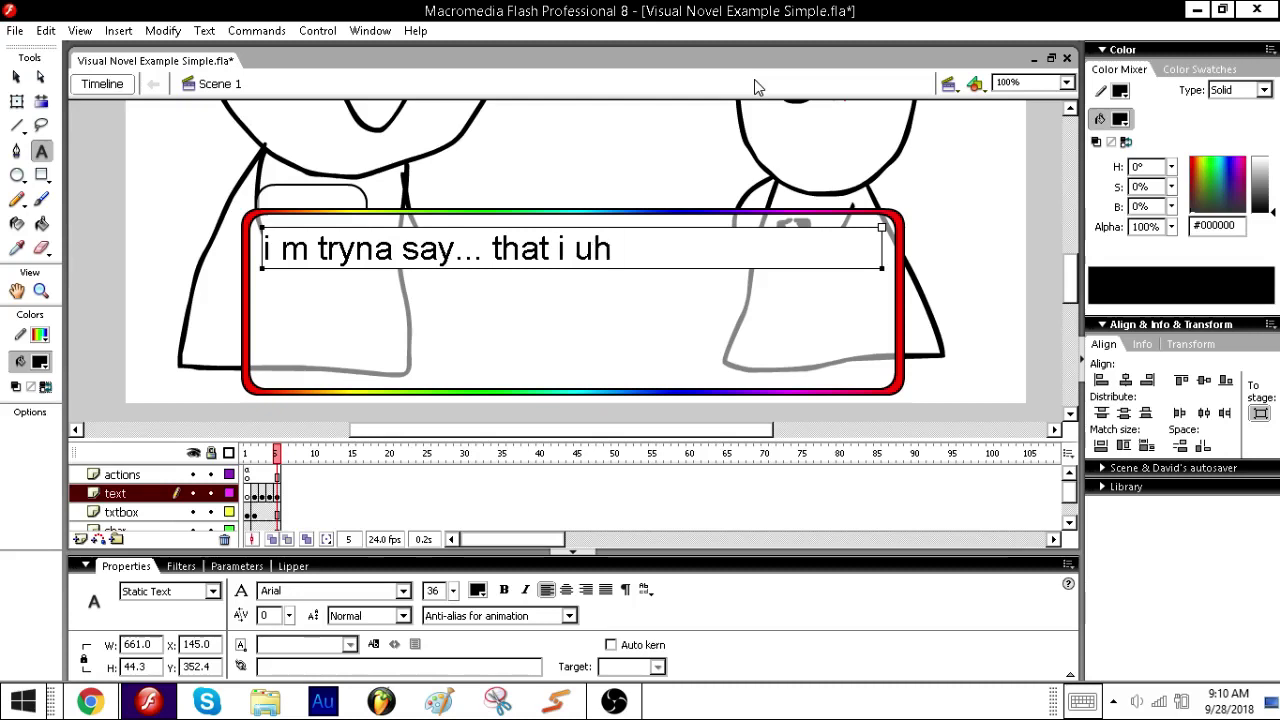
{"action": "type", "text": "...........um ....."}
{"action": "type", "text": "..i....."}
{"action": "type", "text": "........"}
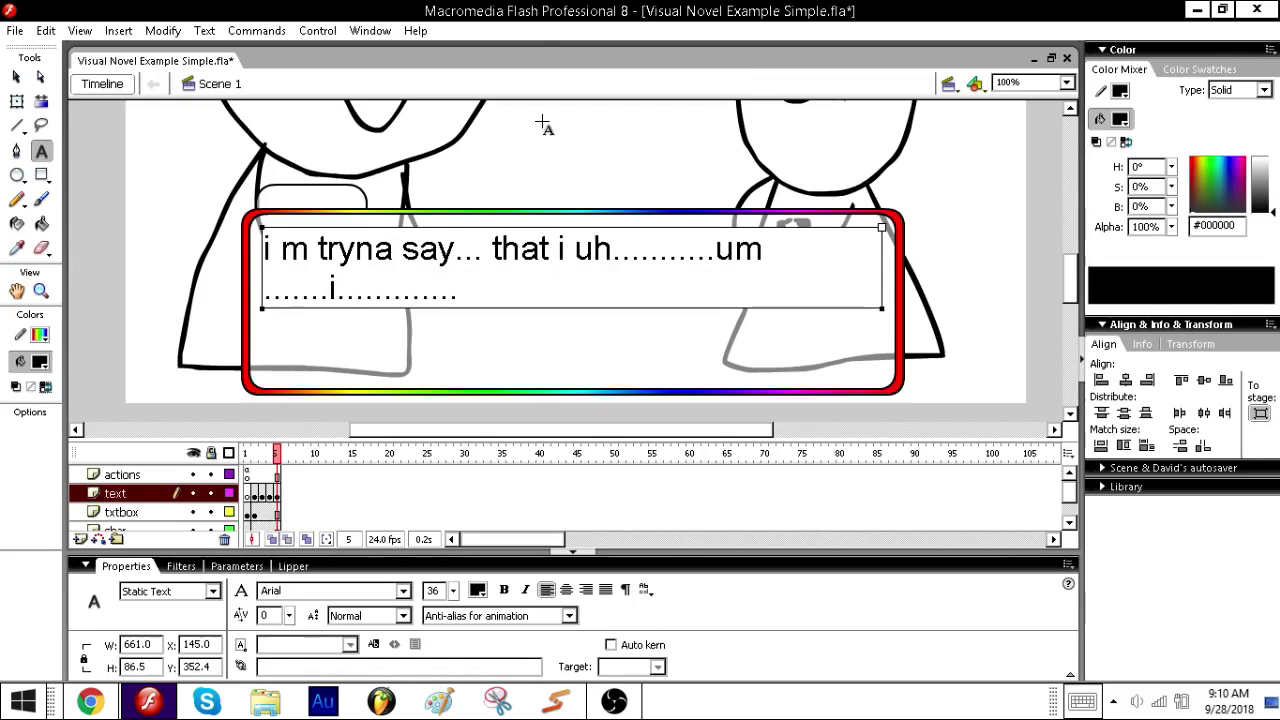
{"action": "key", "text": "Escape"}
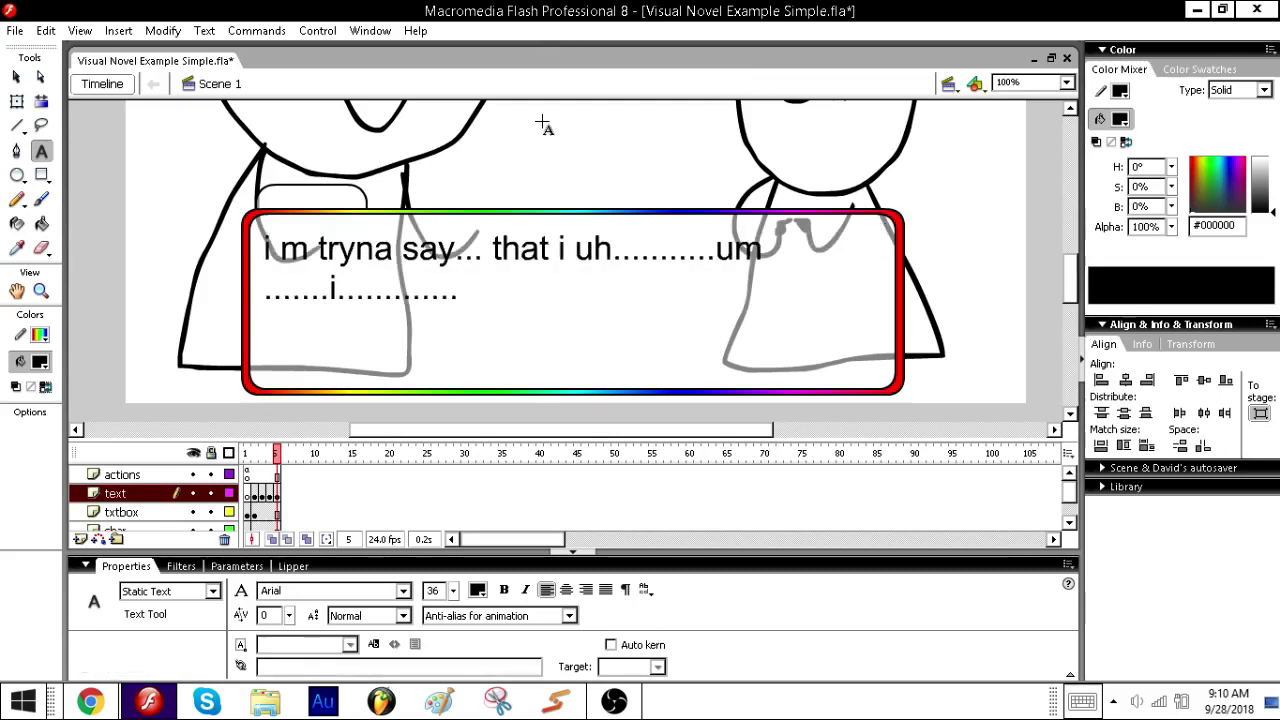
- Add a keyframe at frame 6 of the text layer and replace its dialogue with "I LIKE YOU AAAHH O/////"
{"action": "key", "text": "F6"}
{"action": "left_click_drag", "start_coordinate": [263, 243], "coordinate": [834, 294]}
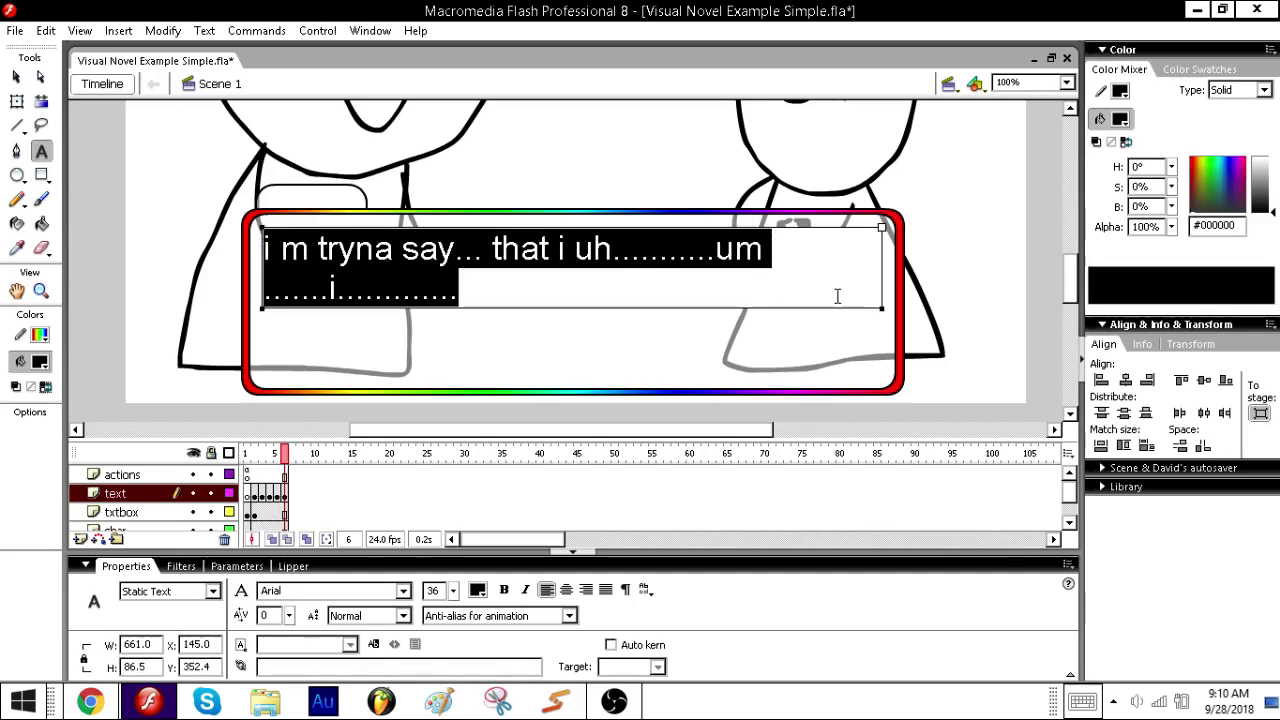
{"action": "key", "text": "BackSpace"}
{"action": "type", "text": "I LI"}
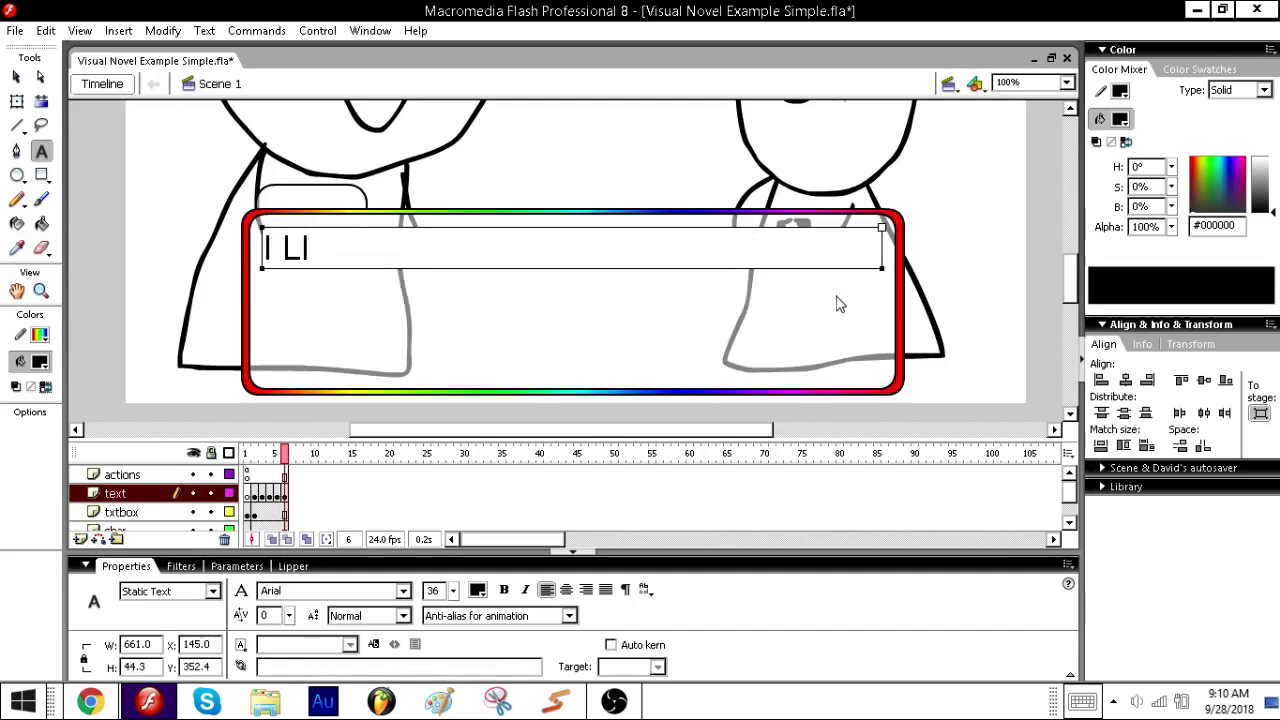
{"action": "type", "text": "KE YOU AAAHH"}
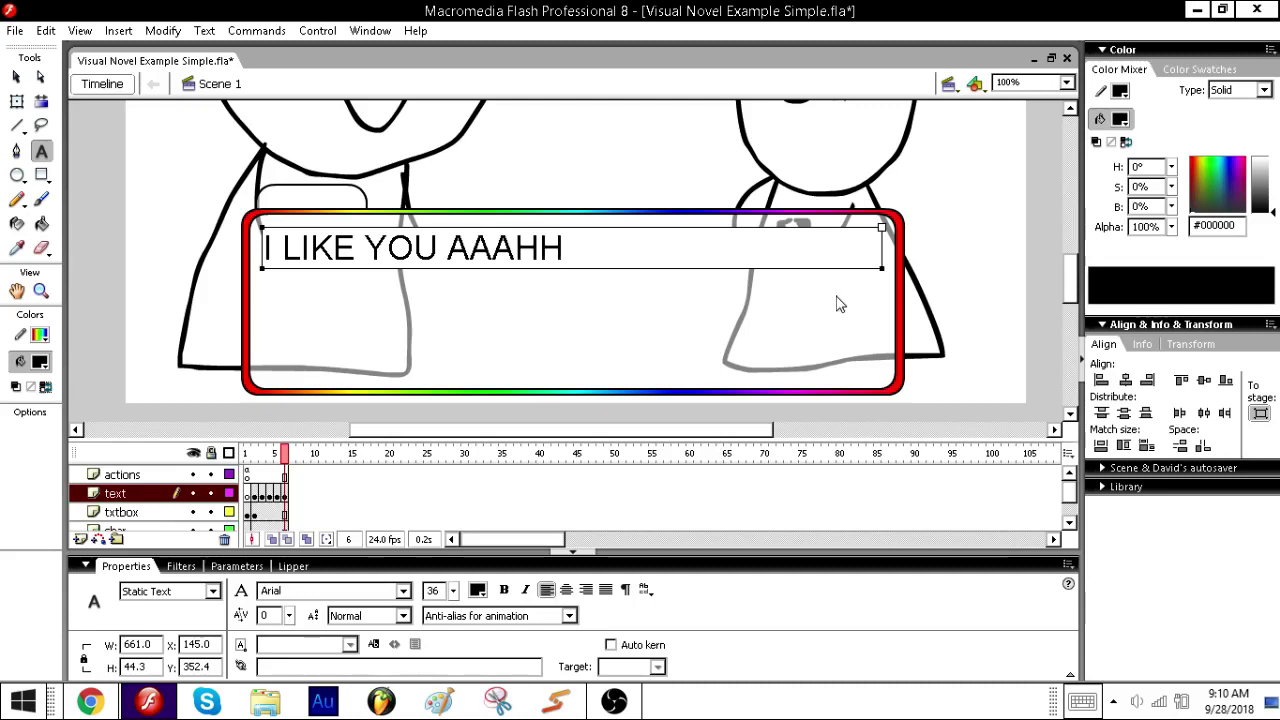
{"action": "type", "text": " O/////"}
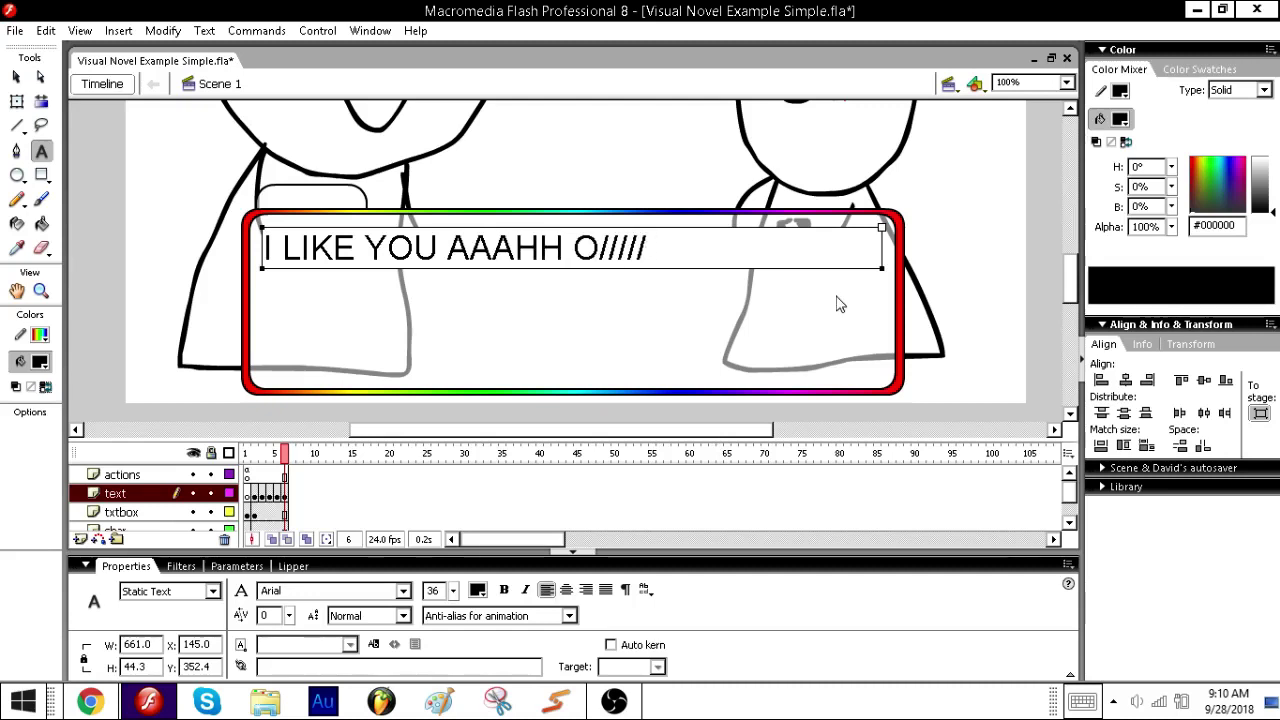
- Replace the emoticon ending the frame 6 dialogue with ">//////w//////< :33333"
{"action": "key", "text": "BackSpace"}
{"action": "key", "text": "BackSpace"}
{"action": "key", "text": "BackSpace"}
{"action": "key", "text": "BackSpace"}
{"action": "key", "text": "BackSpace"}
{"action": "key", "text": "BackSpace"}
{"action": "key", "text": "BackSpace"}
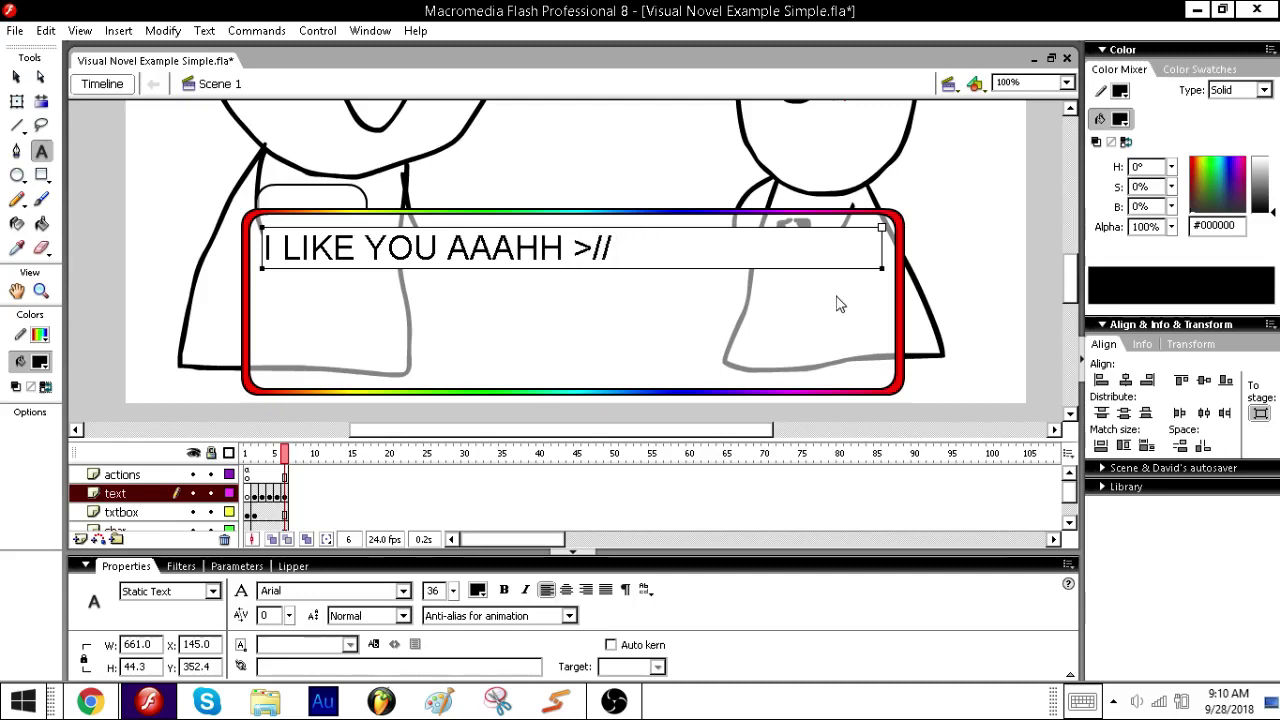
{"action": "type", "text": ">//////w"}
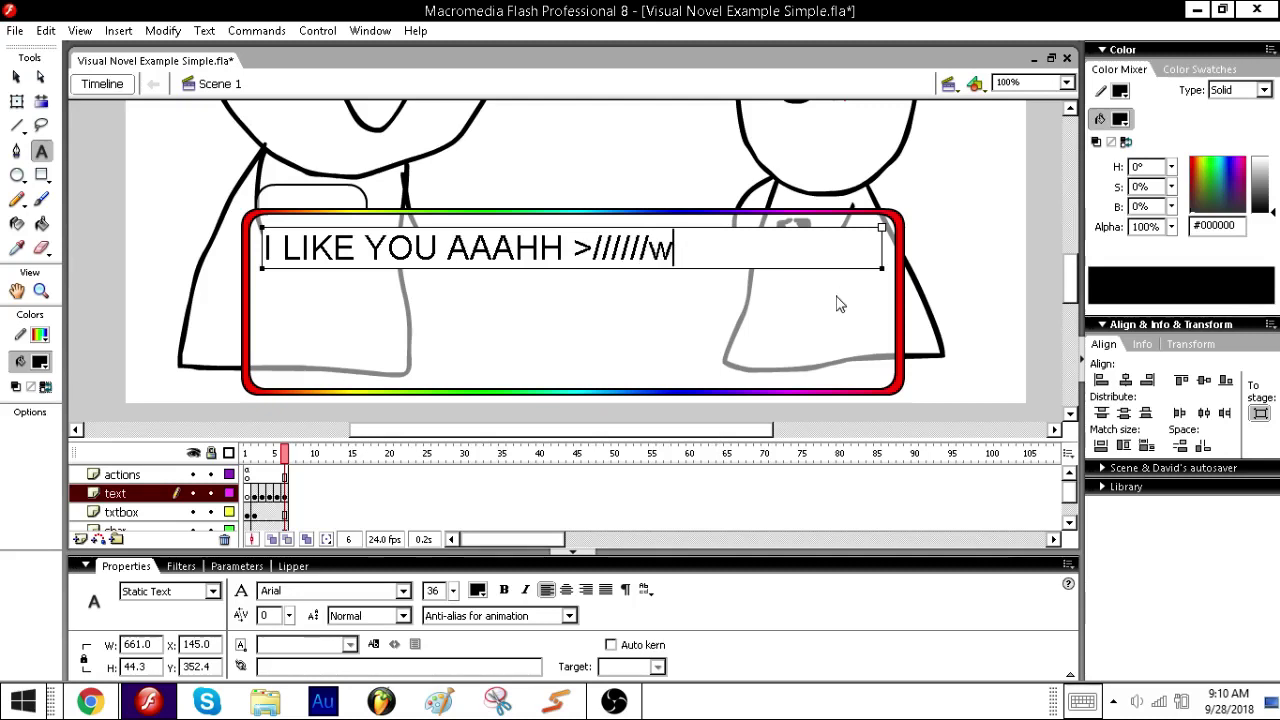
{"action": "type", "text": "//////< "}
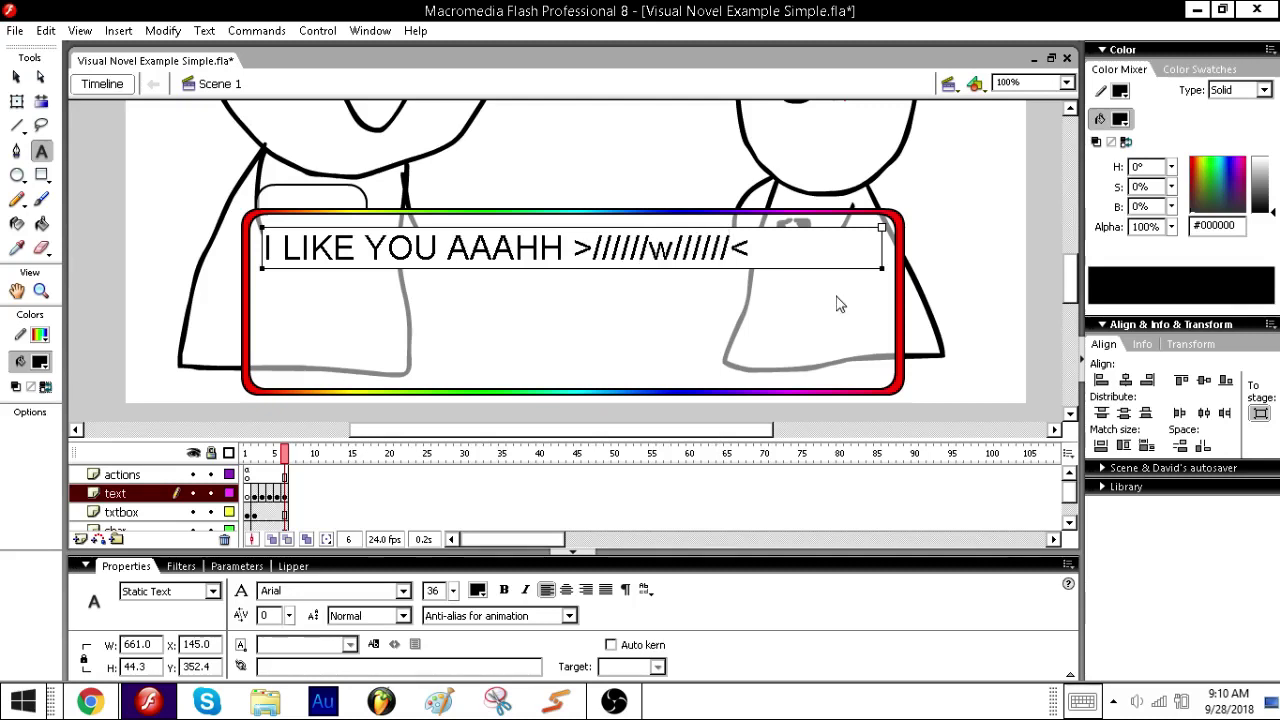
{"action": "type", "text": ":3333"}
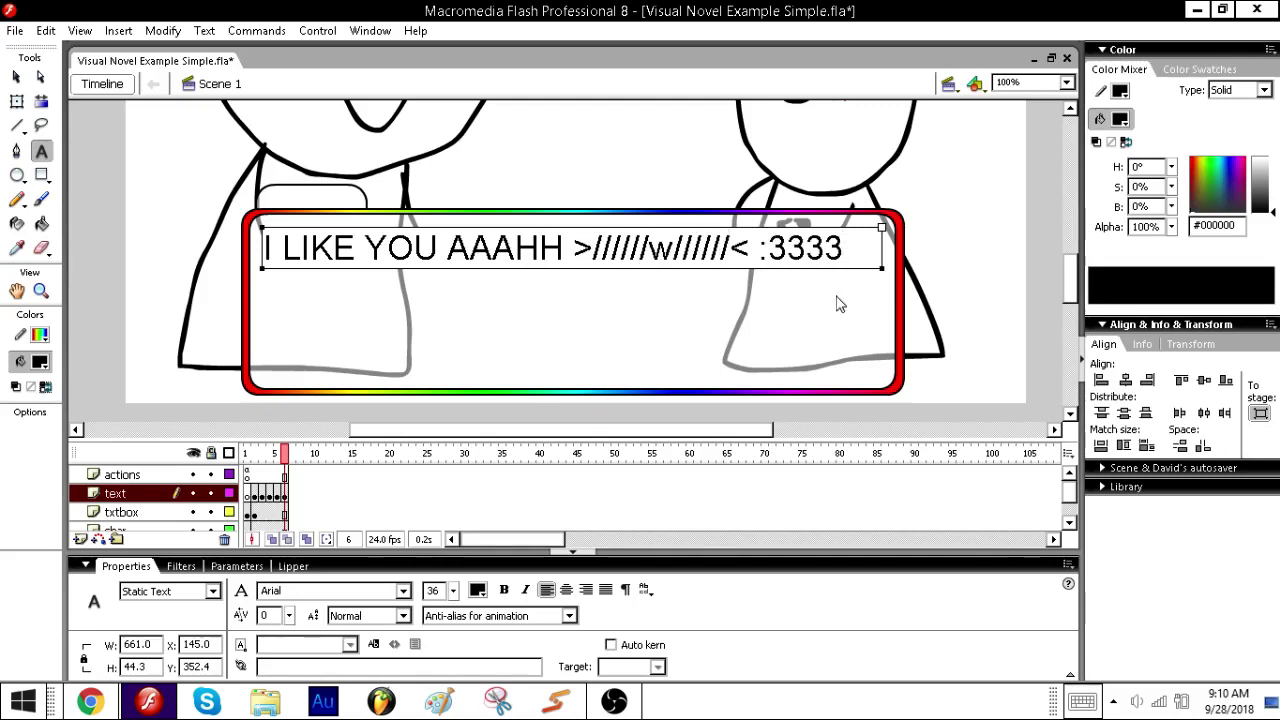
{"action": "type", "text": "3"}
- Add a second line "owwwowowowowowo. nya" to the frame 6 dialogue, finish editing the text, and save the file
{"action": "key", "text": "Return"}
{"action": "type", "text": "o"}
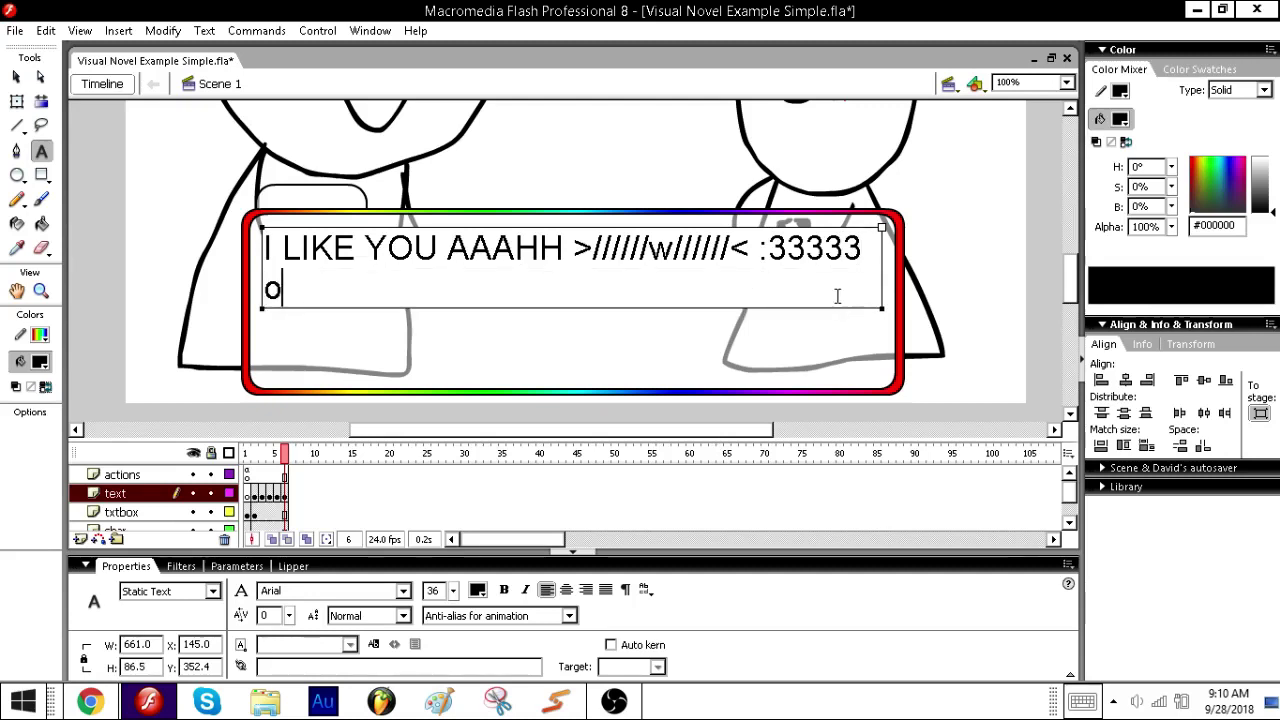
{"action": "type", "text": "wwwowowowowowo"}
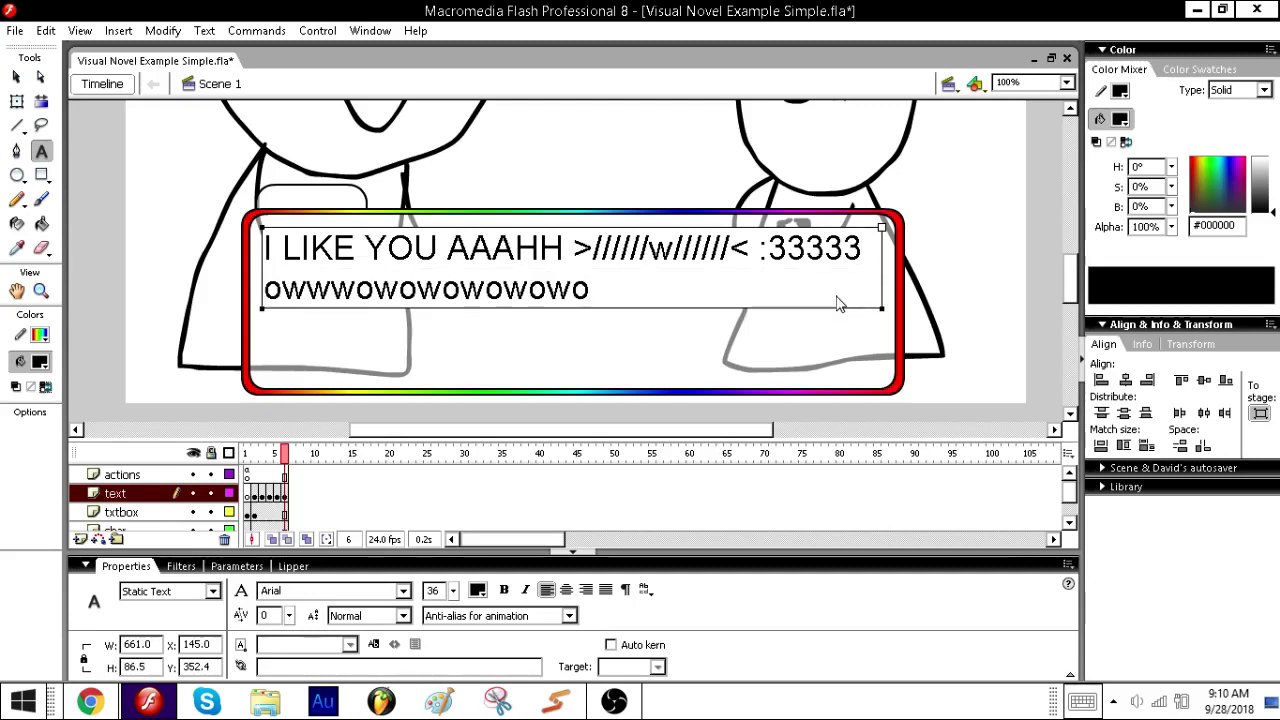
{"action": "type", "text": ". nya"}
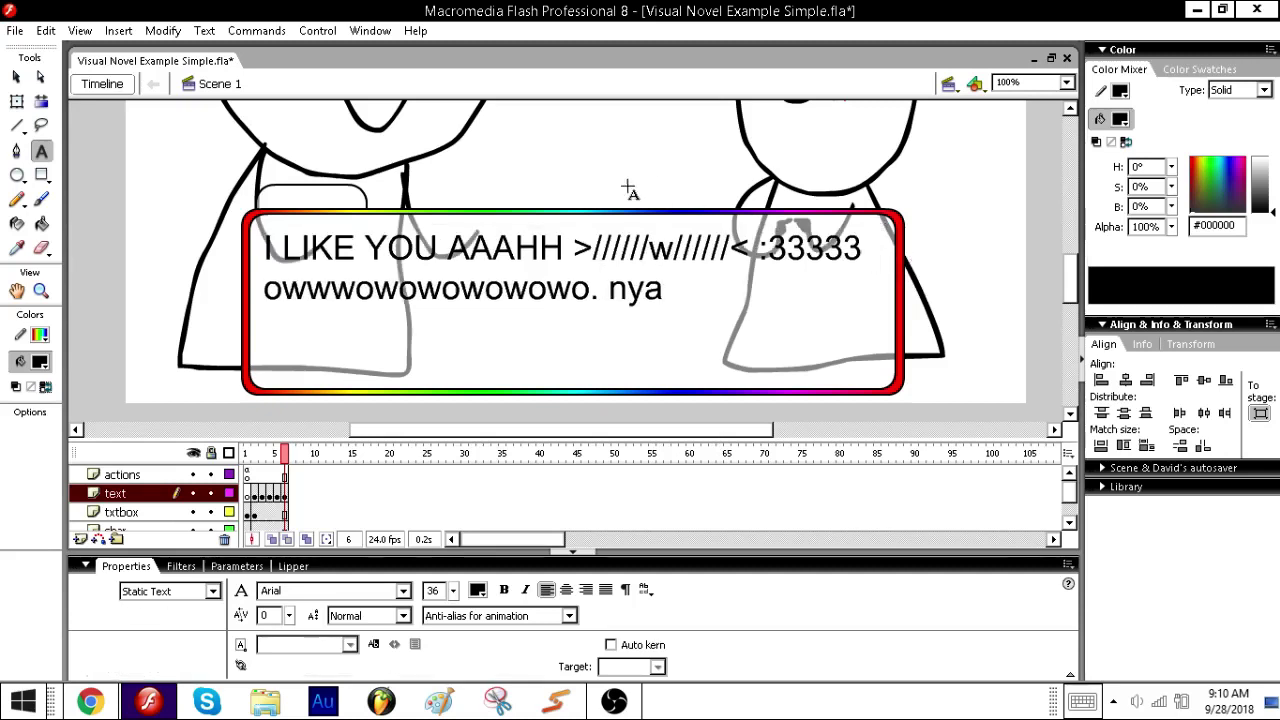
{"action": "left_click", "coordinate": [629, 186]}
{"action": "key", "text": "ctrl+s"}
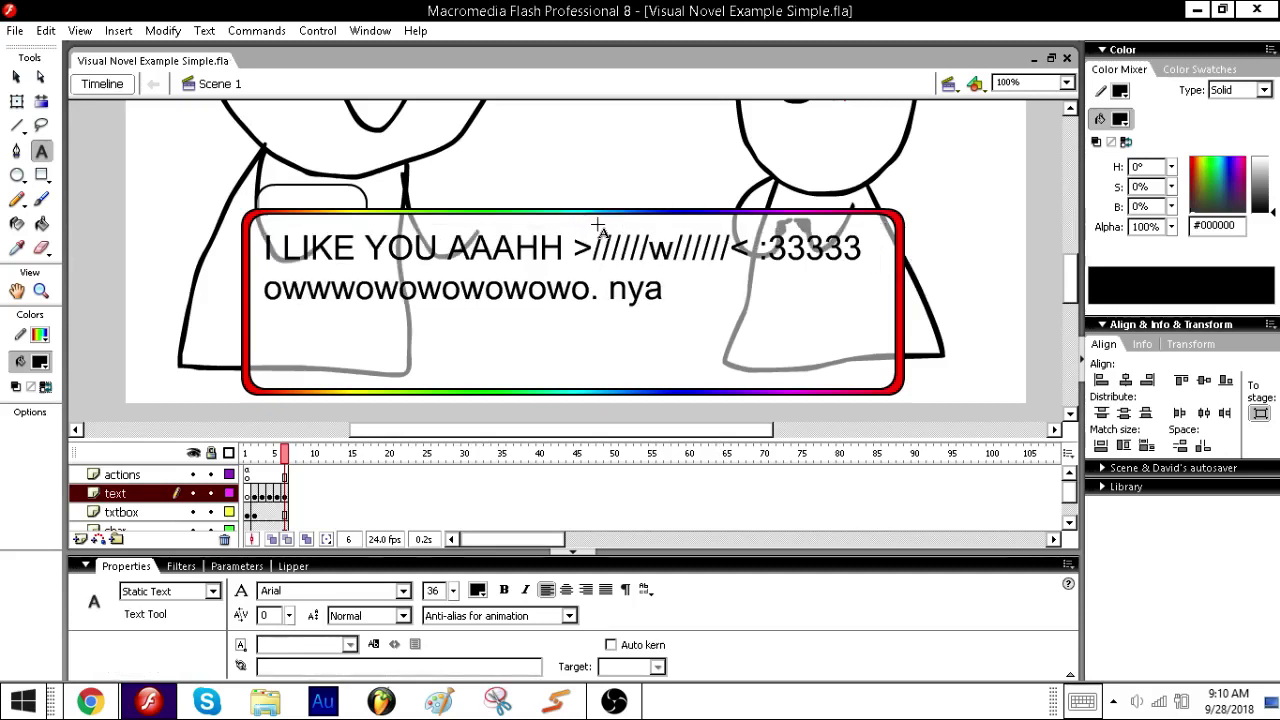
- Add a keyframe at frame 7 of the text layer and select all of its dialogue text
{"action": "key", "text": "F6"}
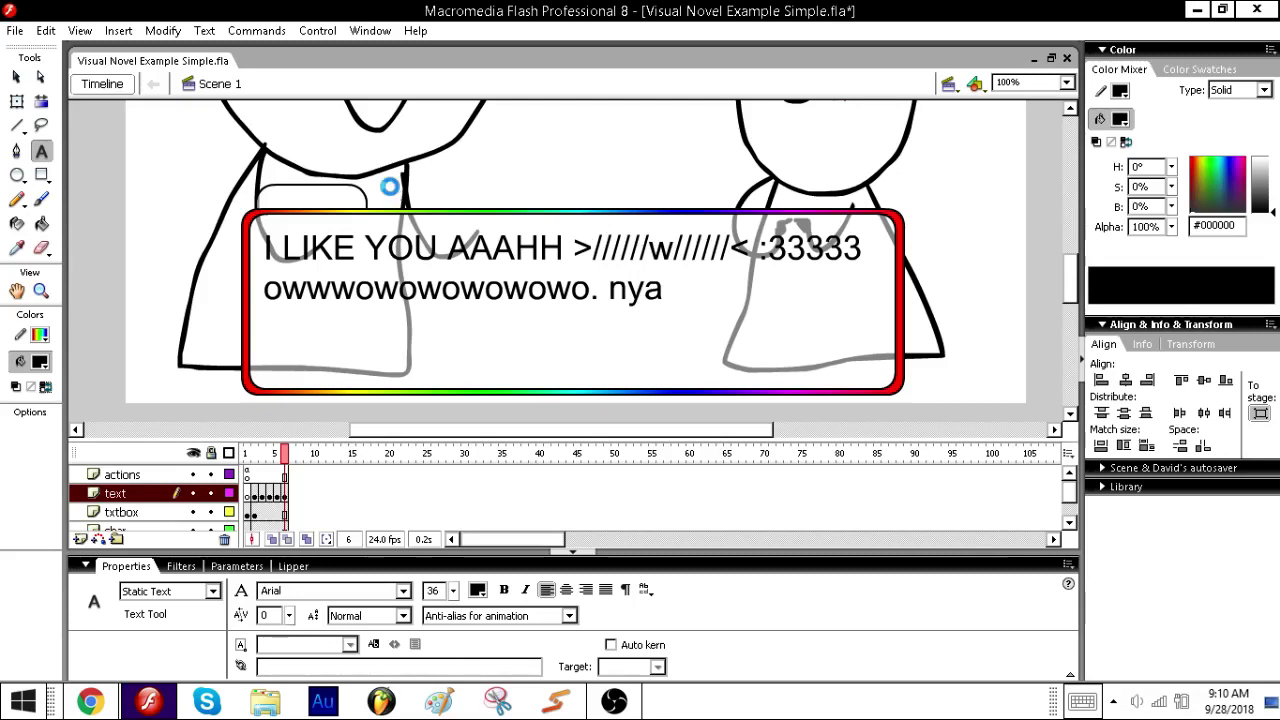
{"action": "left_click_drag", "start_coordinate": [265, 245], "coordinate": [837, 283]}
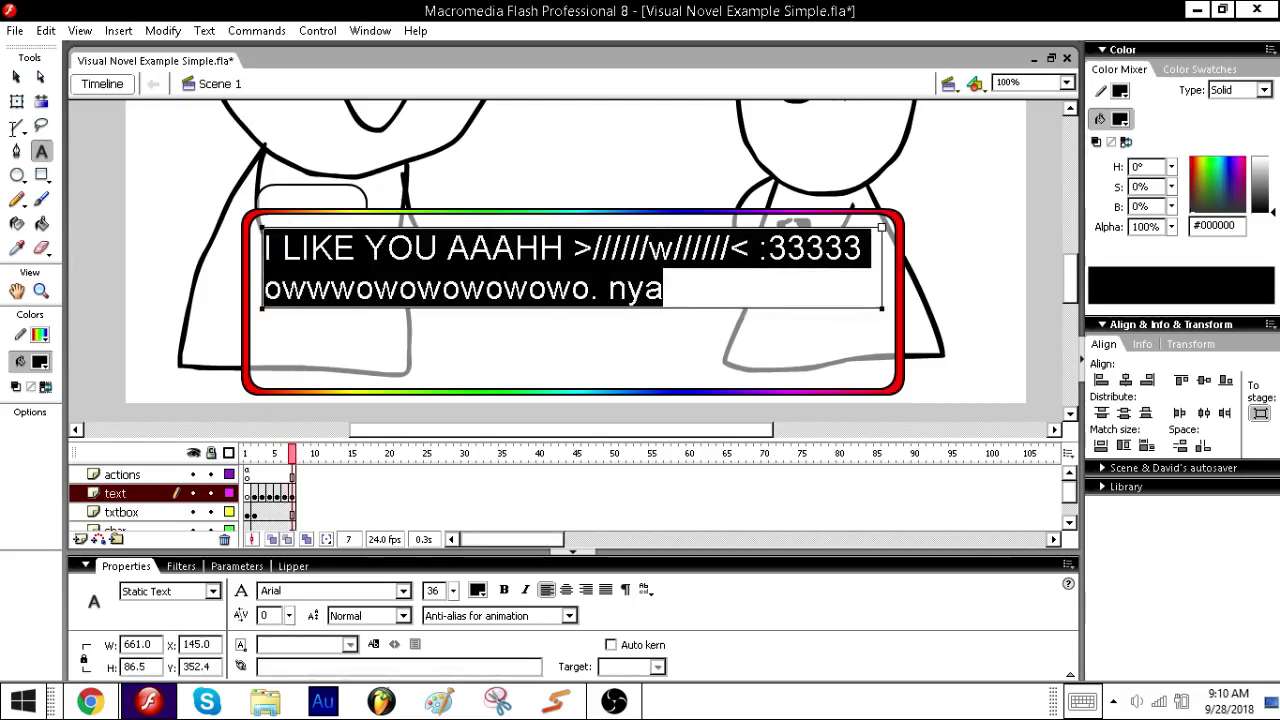
- Replace frame 7's dialogue with "You know i kinda like you too, but since you wanted to say all that weeb trash, i don't like you ass much anymore."
{"action": "type", "text": "You know"}
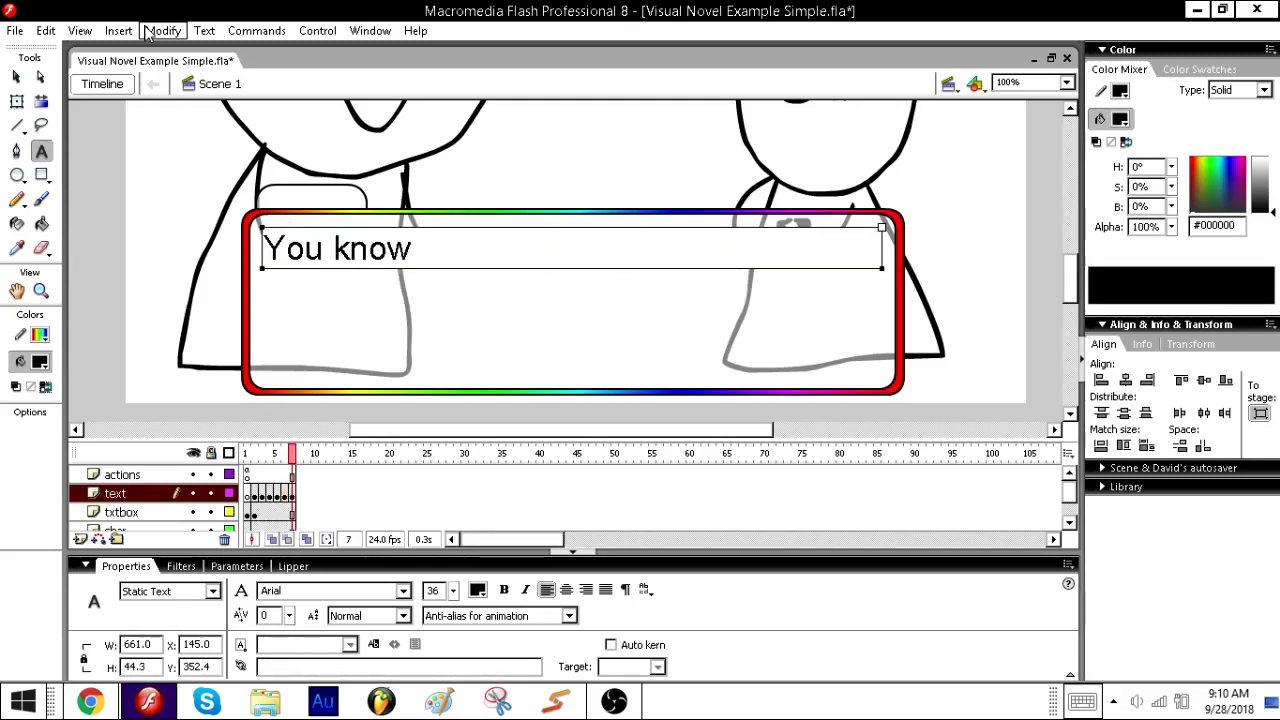
{"action": "type", "text": " i kinda like"}
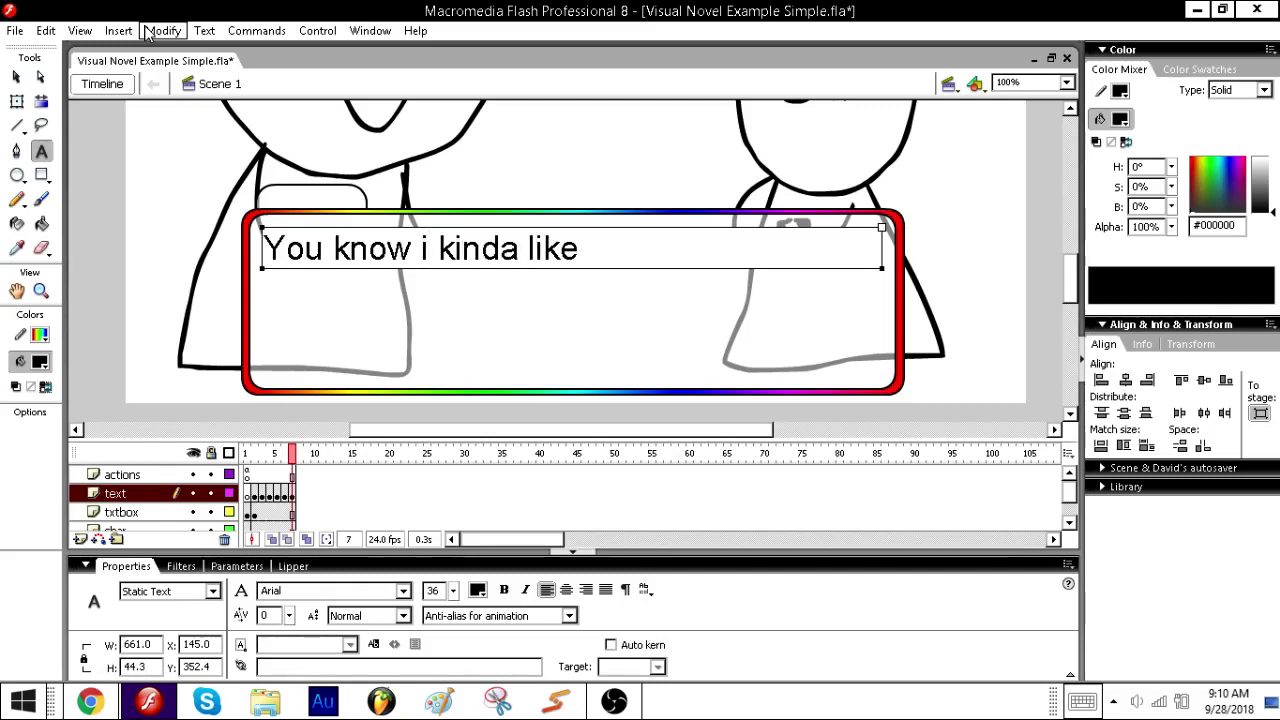
{"action": "type", "text": " you too, but s"}
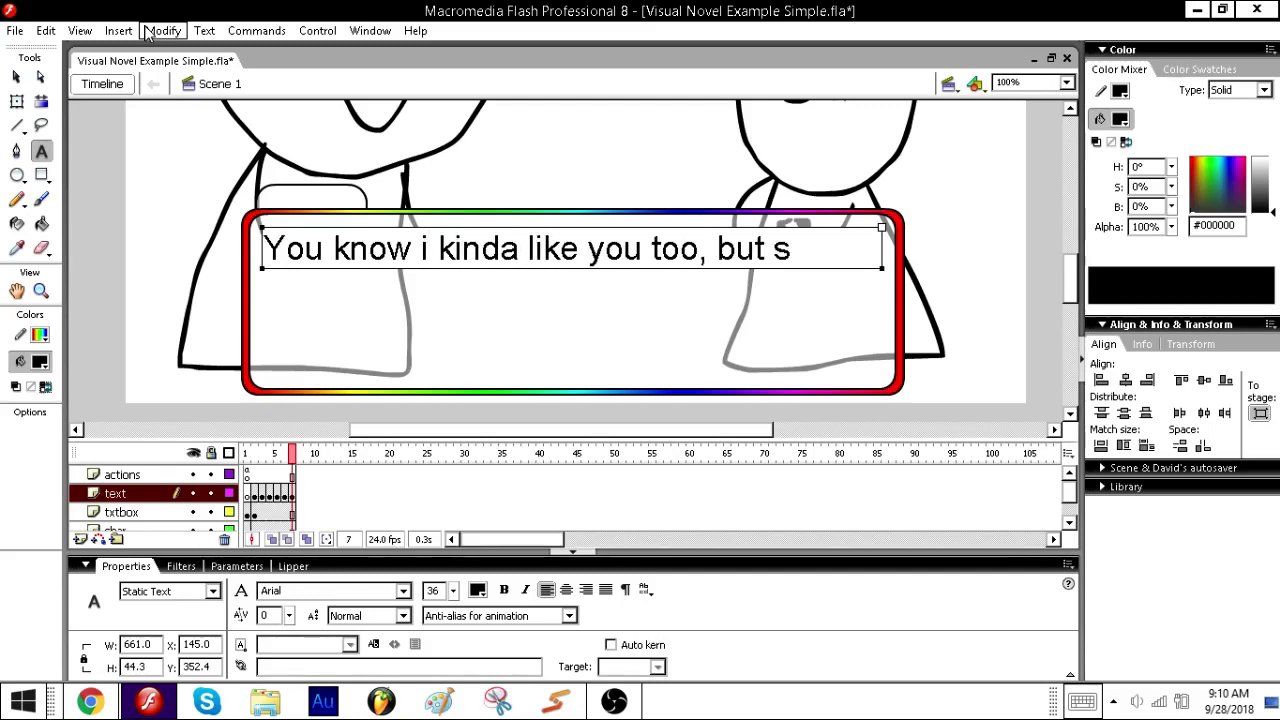
{"action": "type", "text": "ince you want"}
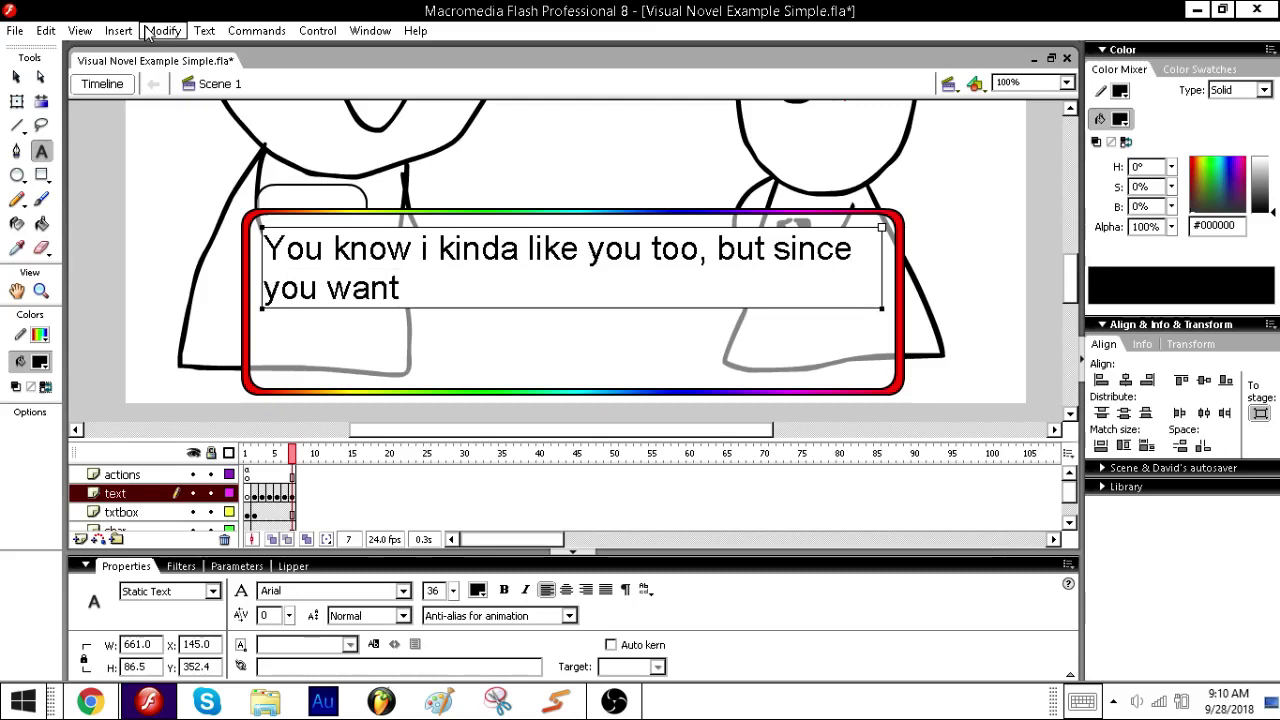
{"action": "type", "text": "ed to say"}
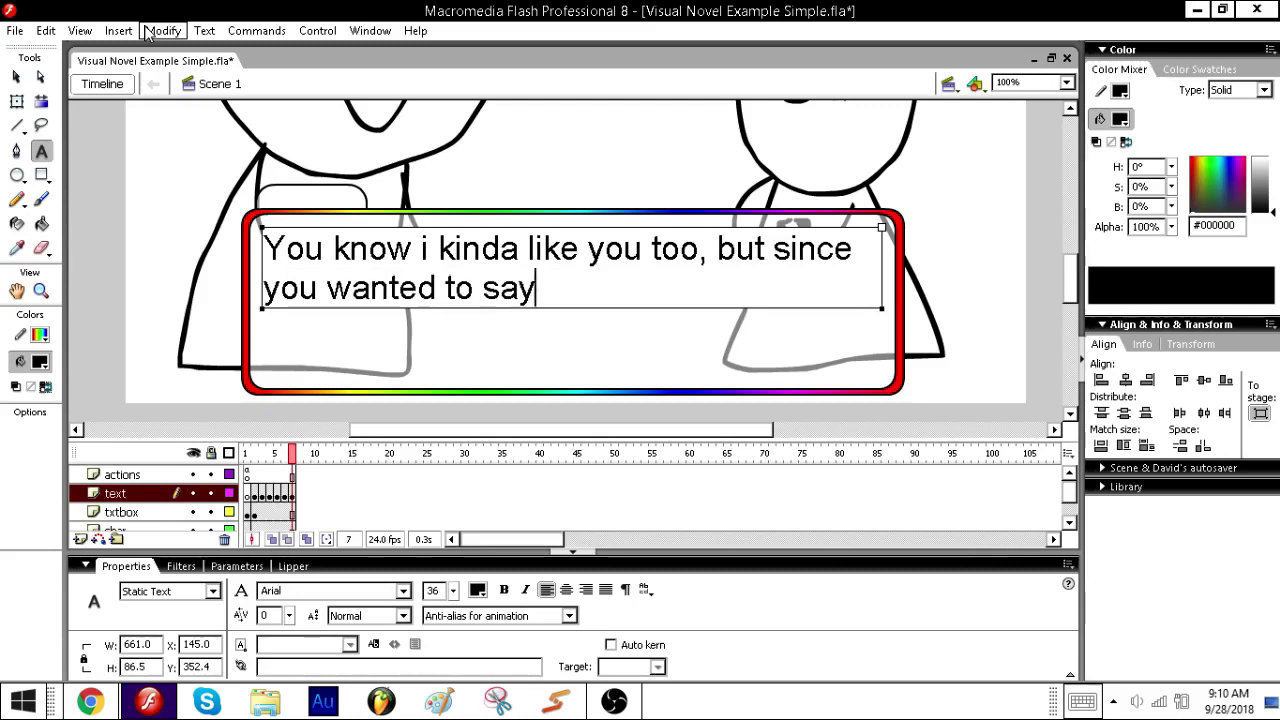
{"action": "type", "text": " all that weeb s"}
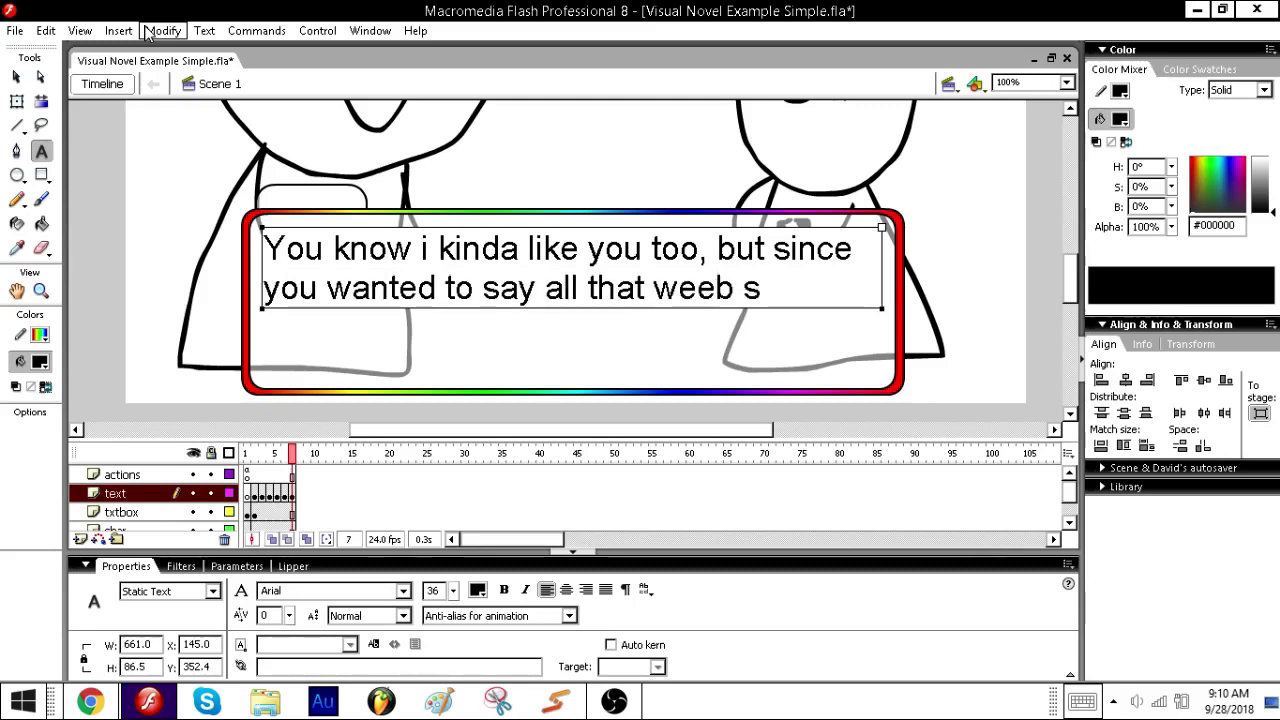
{"action": "type", "text": "h-t"}
{"action": "key", "text": "BackSpace"}
{"action": "key", "text": "BackSpace"}
{"action": "key", "text": "BackSpace"}
{"action": "key", "text": "BackSpace"}
{"action": "type", "text": "trash, i don't li"}
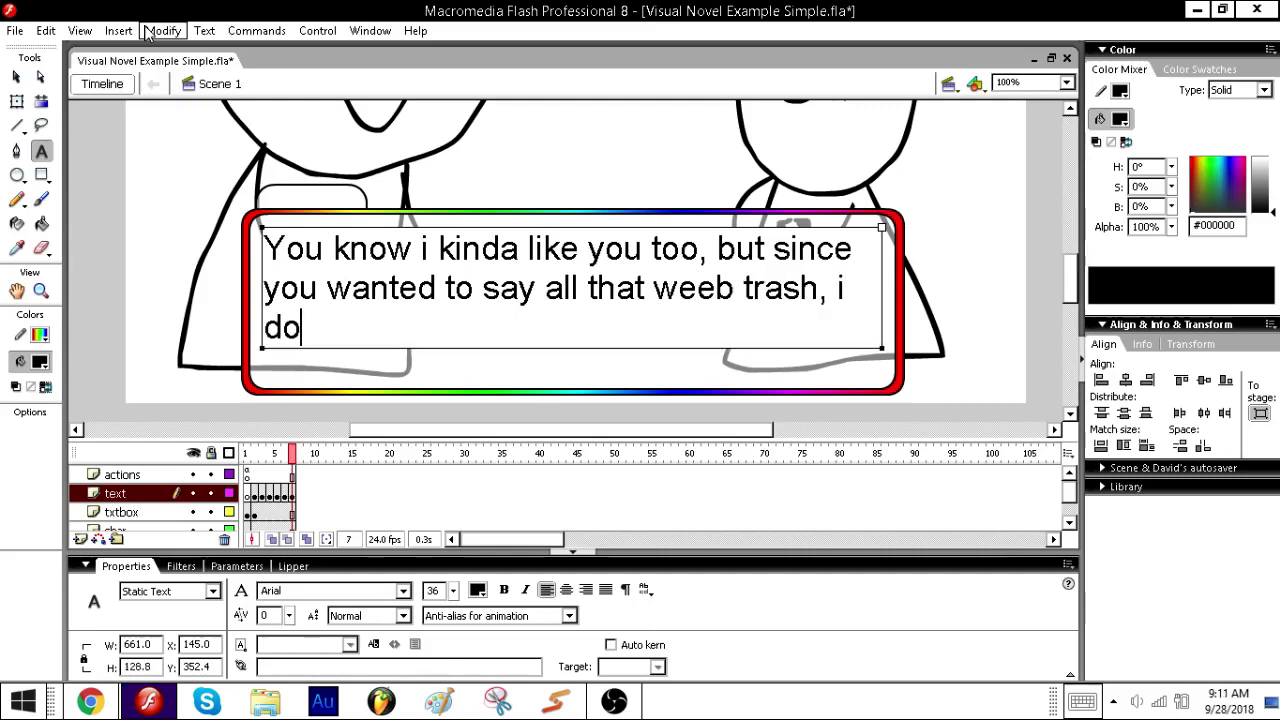
{"action": "type", "text": "ke yo"}
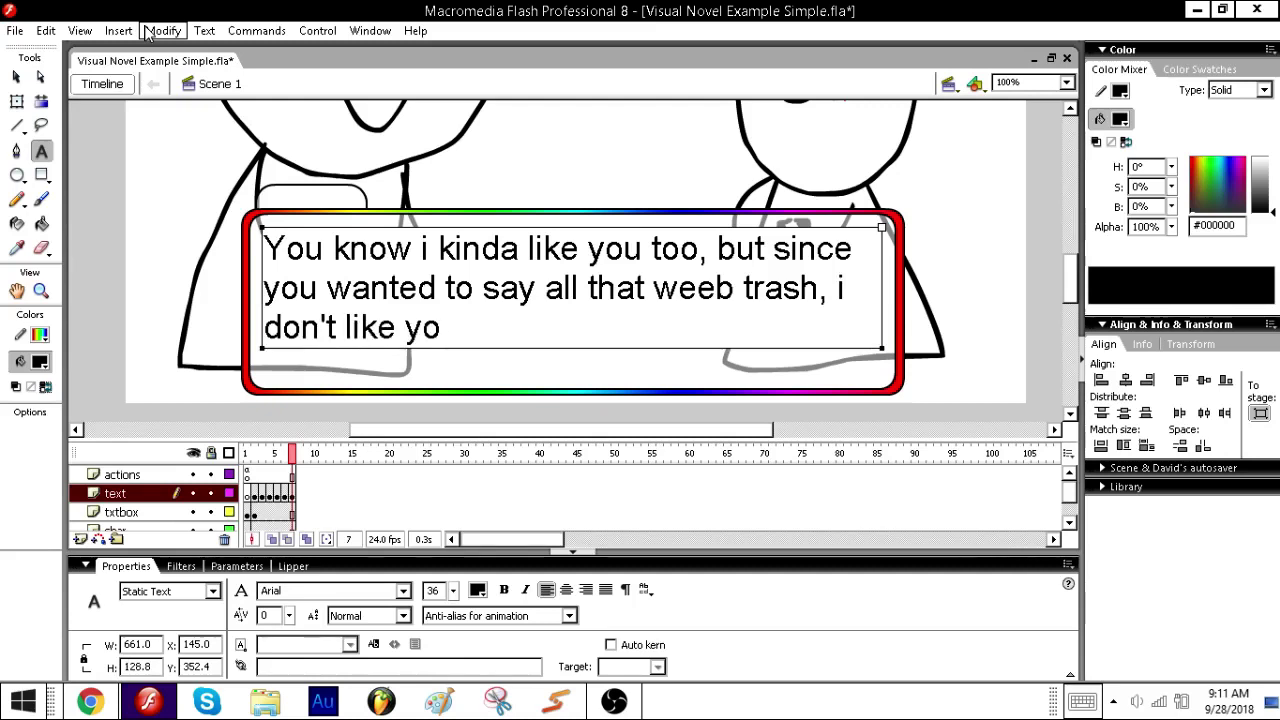
{"action": "type", "text": "u ass much anymore/"}
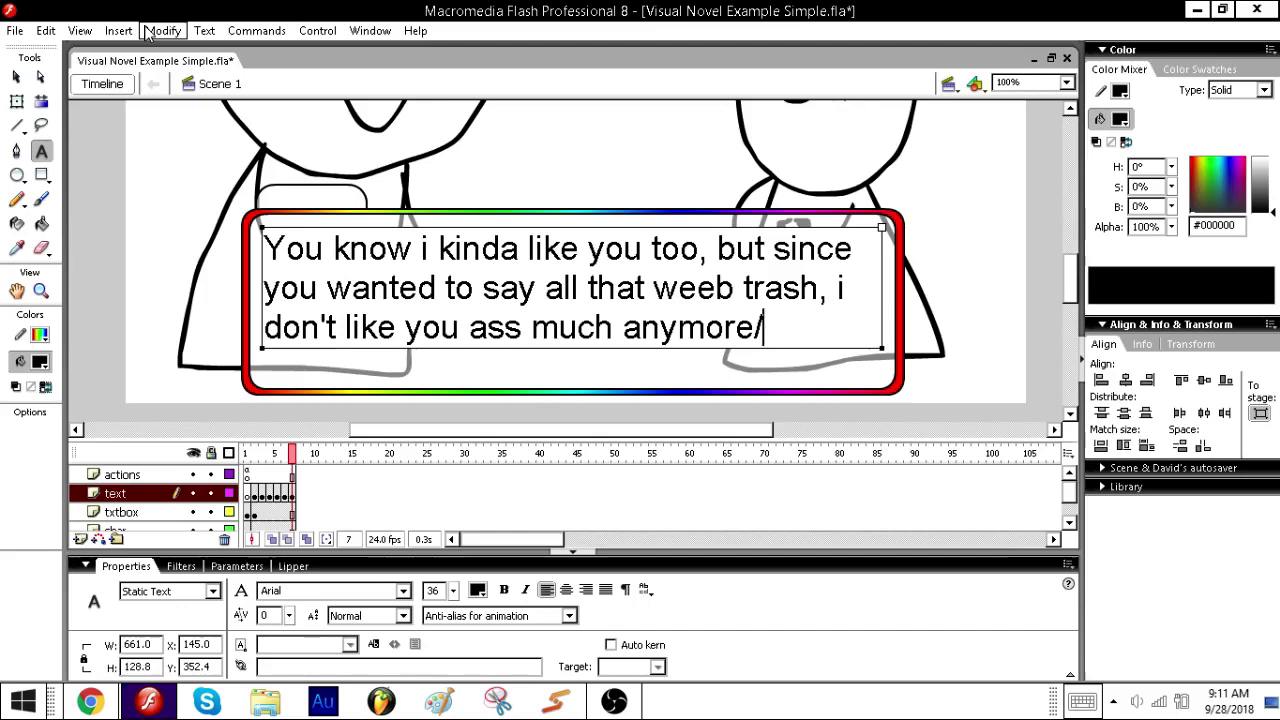
{"action": "key", "text": "BackSpace"}
{"action": "type", "text": "."}
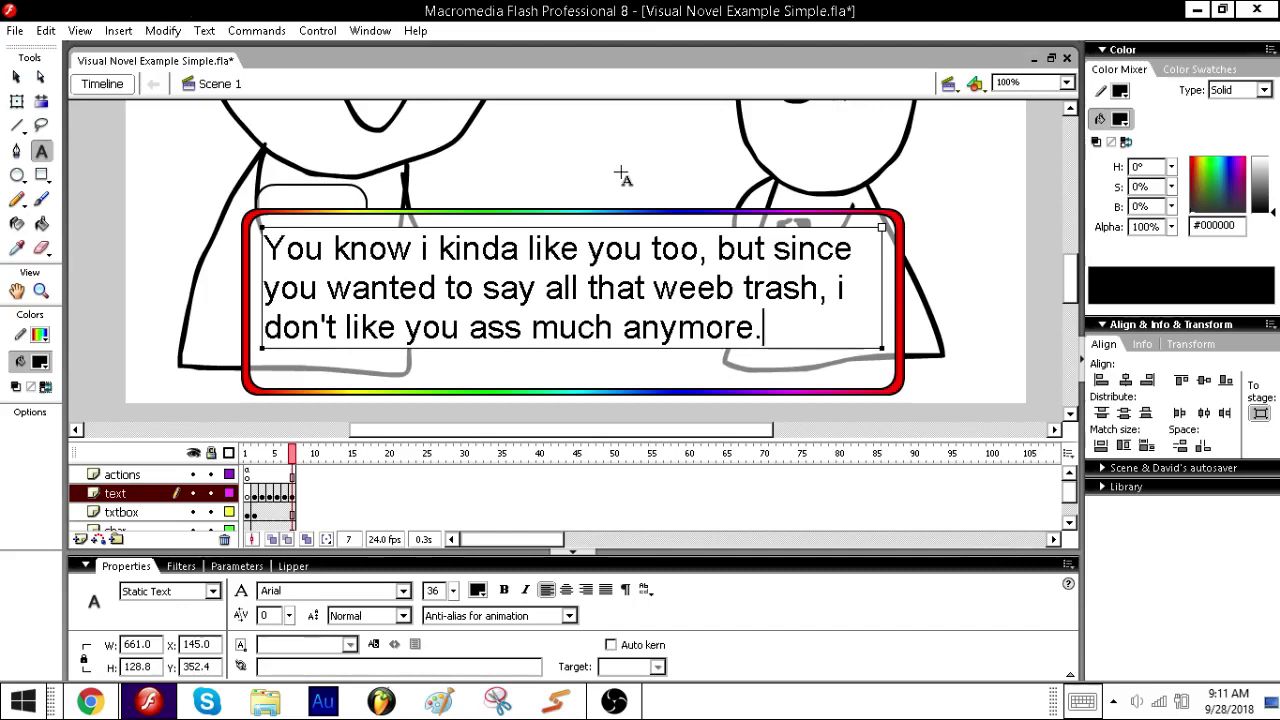
- Add a keyframe at frame 8 of the text layer and change its dialogue to "DAAAA WHAT!"
{"action": "key", "text": "Escape"}
{"action": "key", "text": "F6"}
{"action": "left_click", "coordinate": [763, 330]}
{"action": "key", "text": "ctrl+a"}
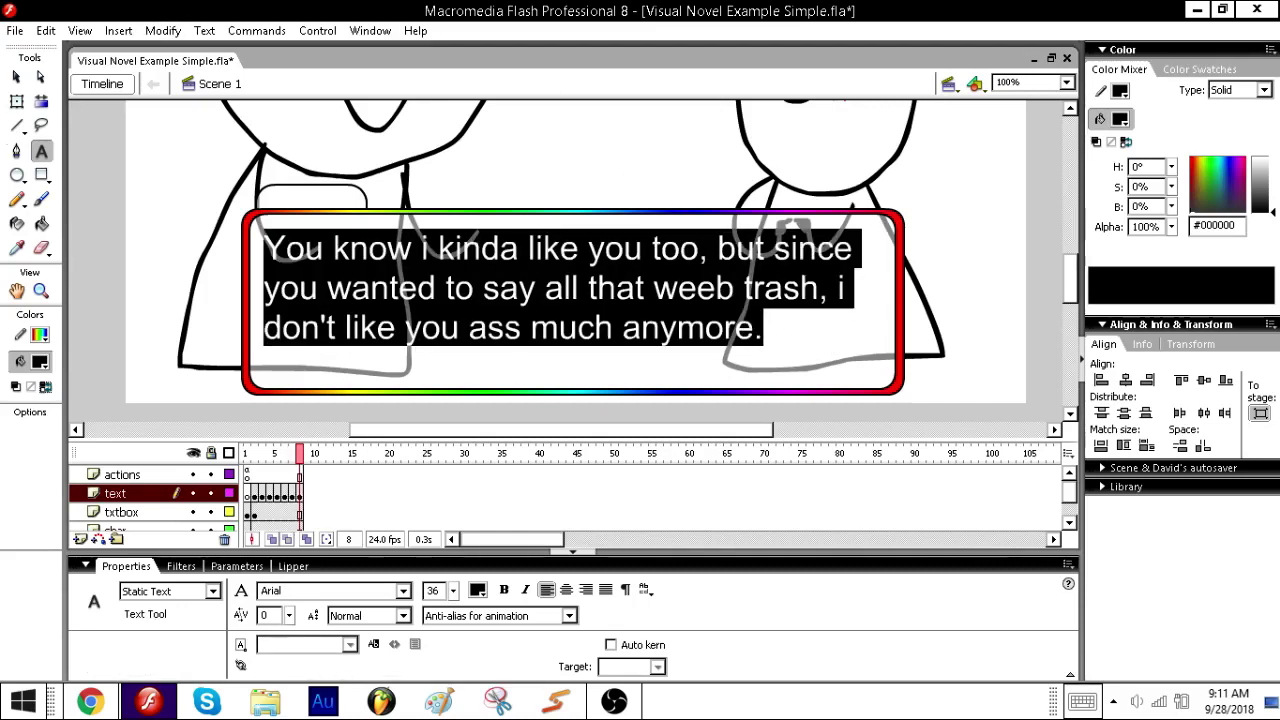
{"action": "type", "text": "AAHA WHA"}
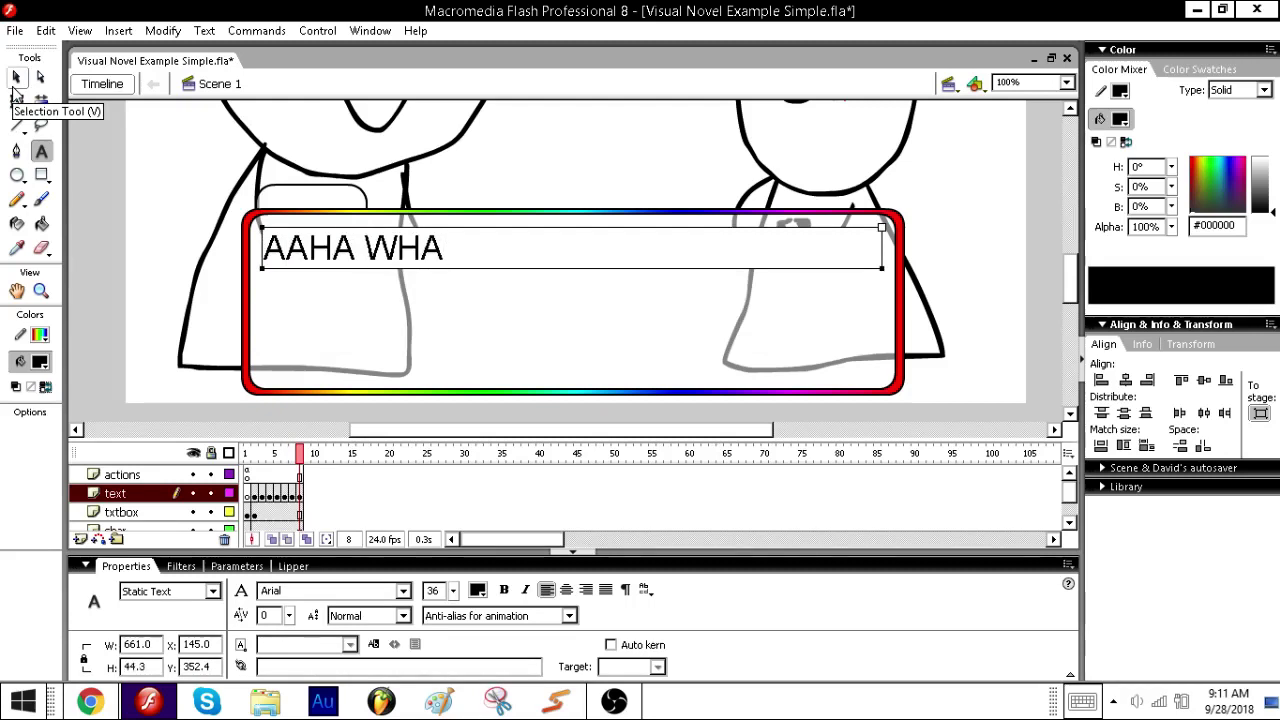
{"action": "type", "text": "T."}
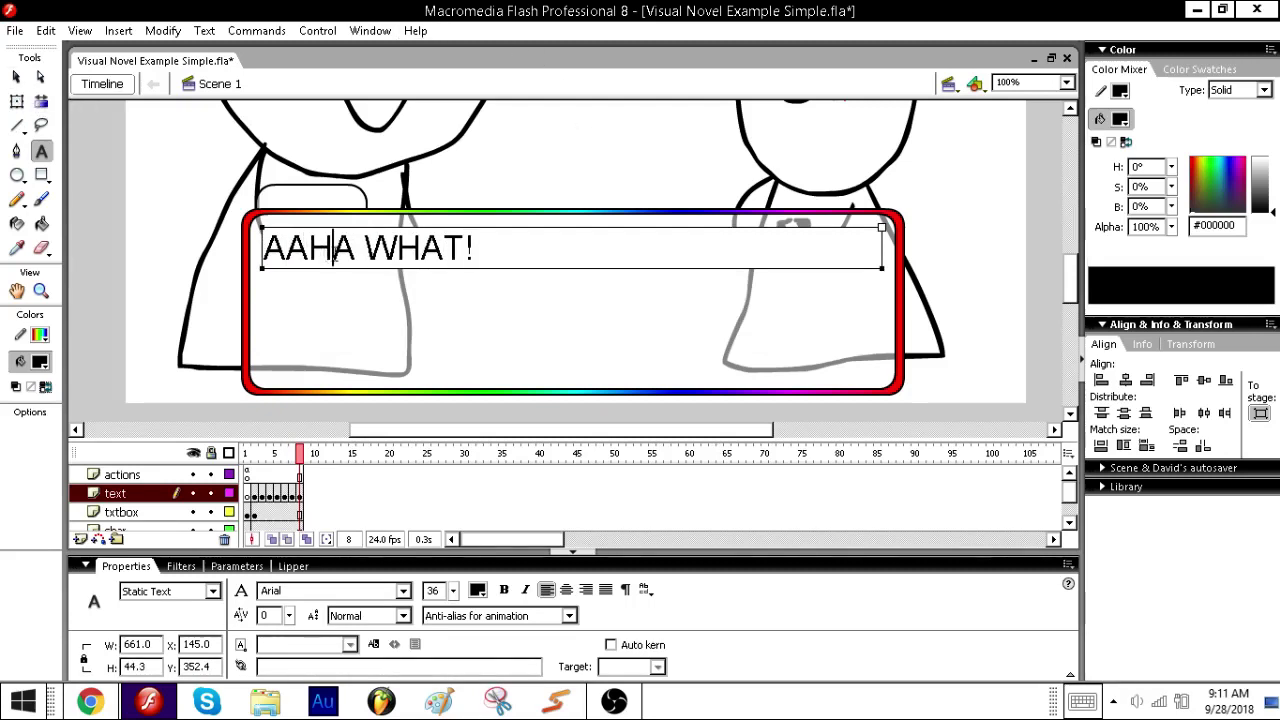
{"action": "key", "text": "BackSpace"}
{"action": "type", "text": "A"}
{"action": "left_click", "coordinate": [268, 250]}
{"action": "type", "text": "D"}
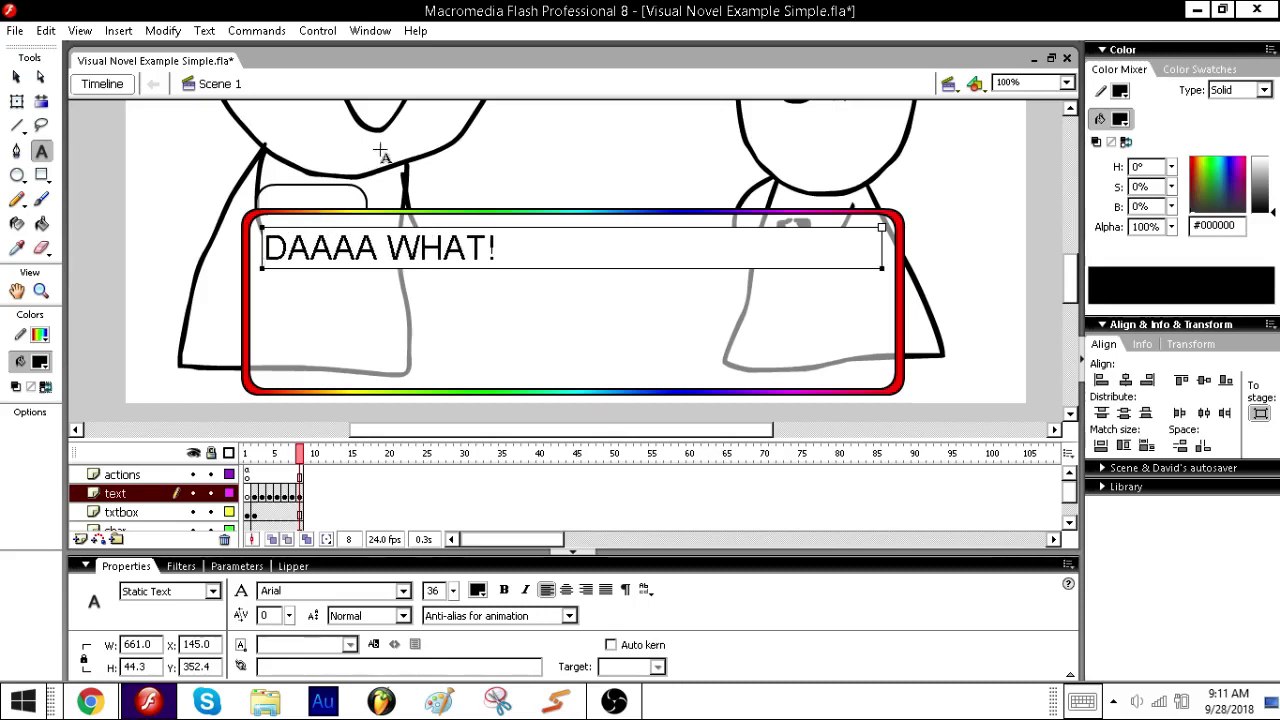
{"action": "key", "text": "Escape"}
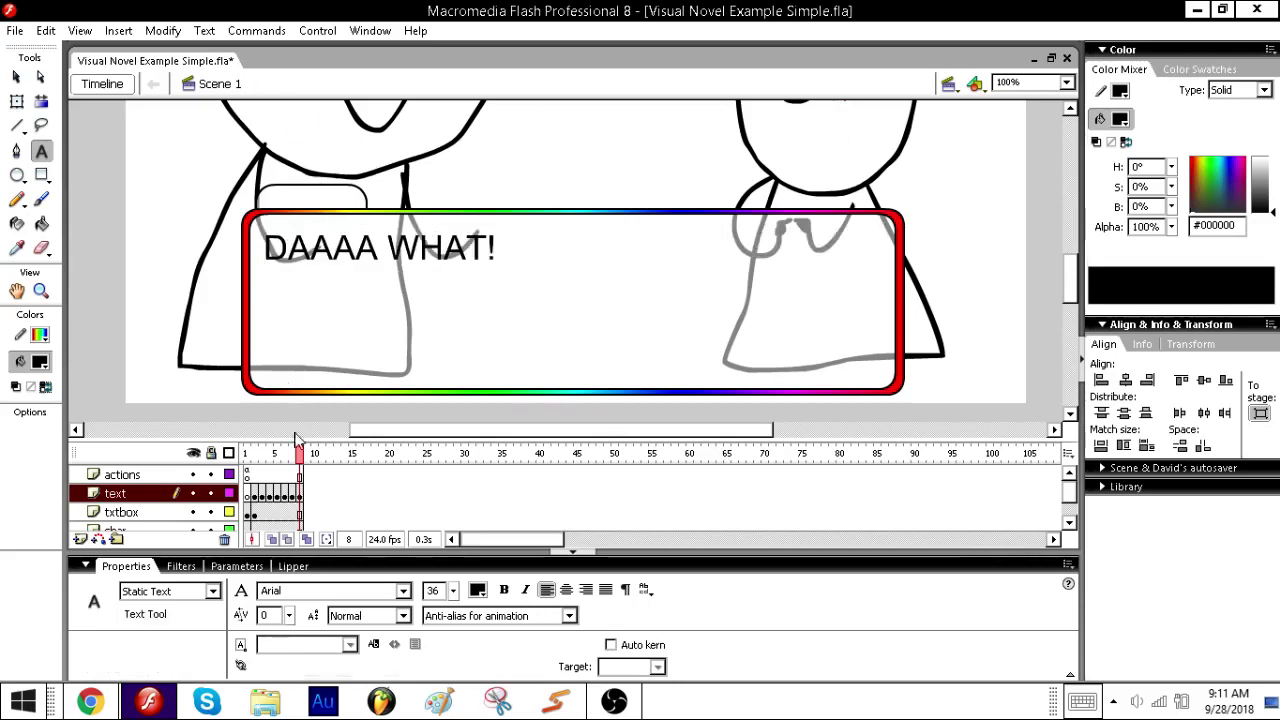
- Correct "Tome fruity" to "Tom fruity" in the dialogue on frame 2
{"action": "left_click_drag", "start_coordinate": [302, 455], "coordinate": [255, 458]}
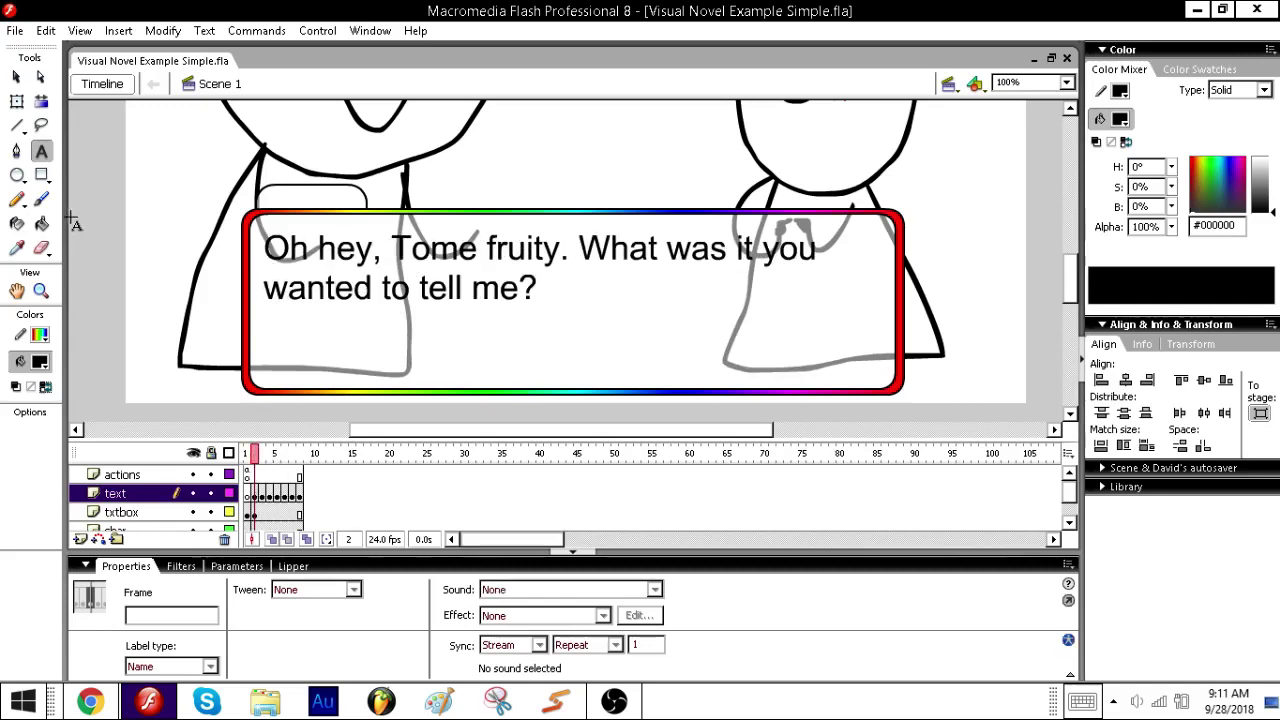
{"action": "left_click", "coordinate": [42, 201]}
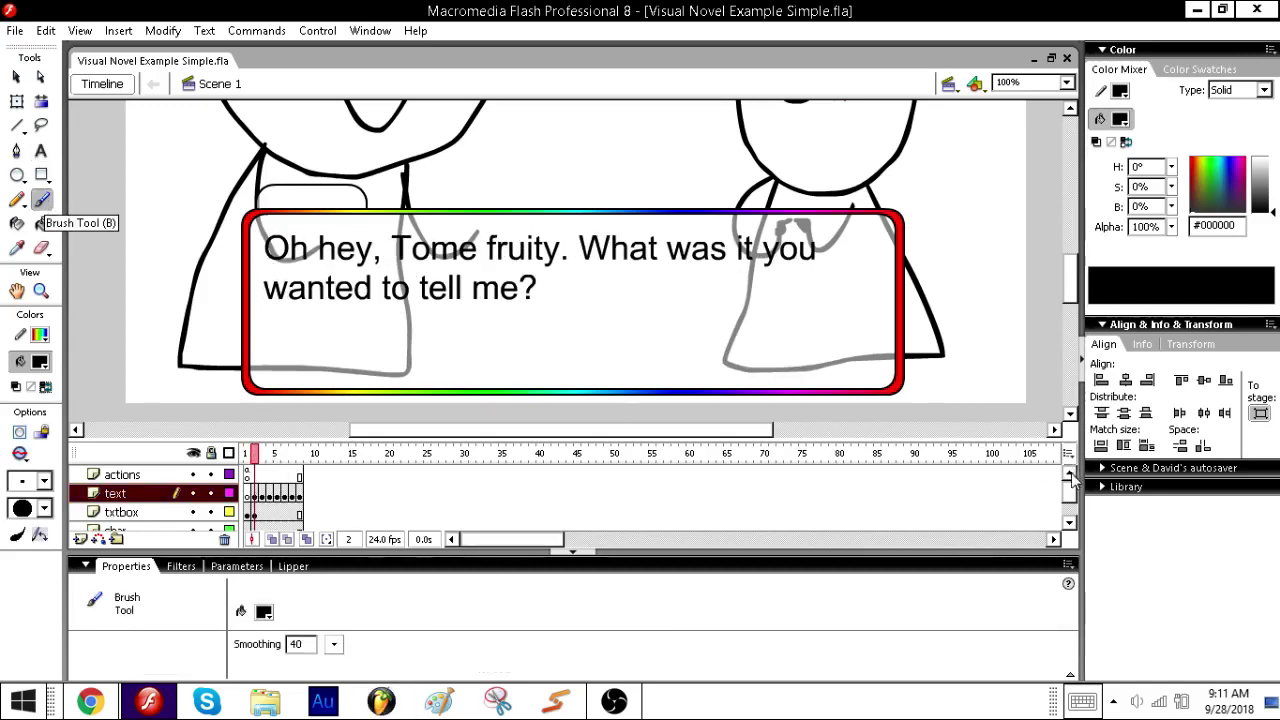
{"action": "scroll", "coordinate": [1075, 510], "scroll_direction": "down", "scroll_amount": 2}
{"action": "left_click", "coordinate": [256, 492]}
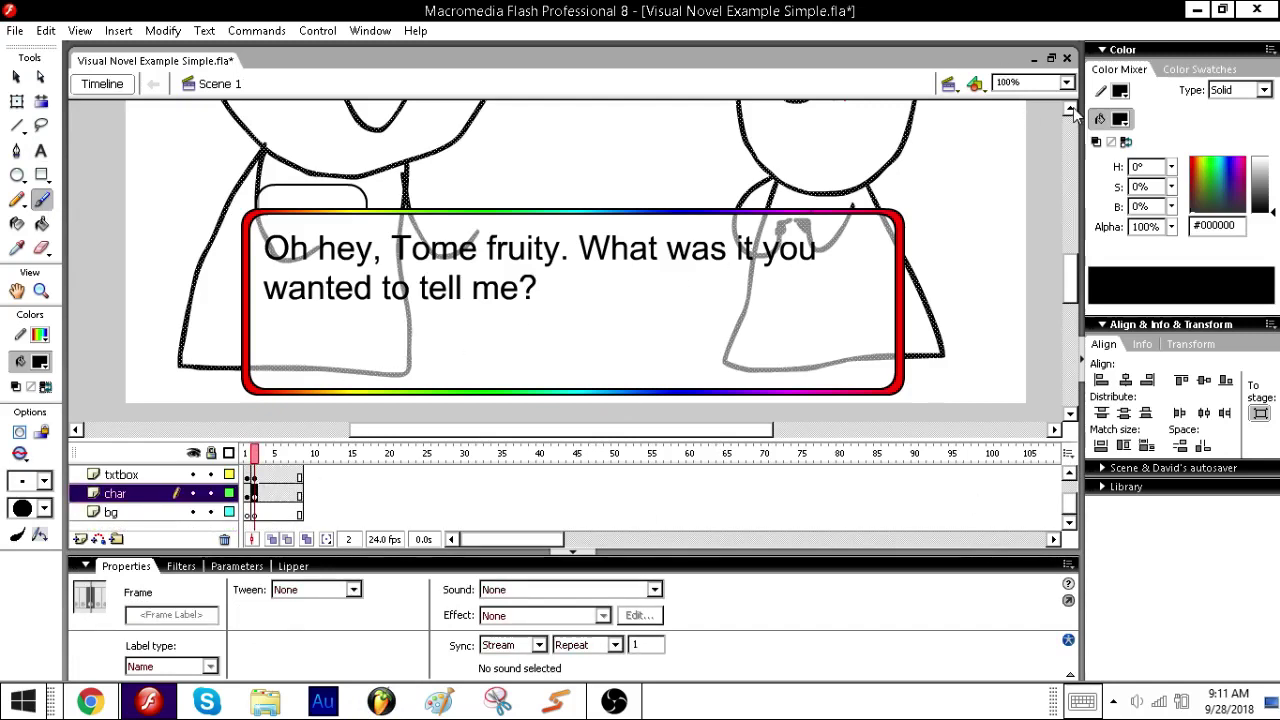
{"action": "left_click", "coordinate": [1071, 108]}
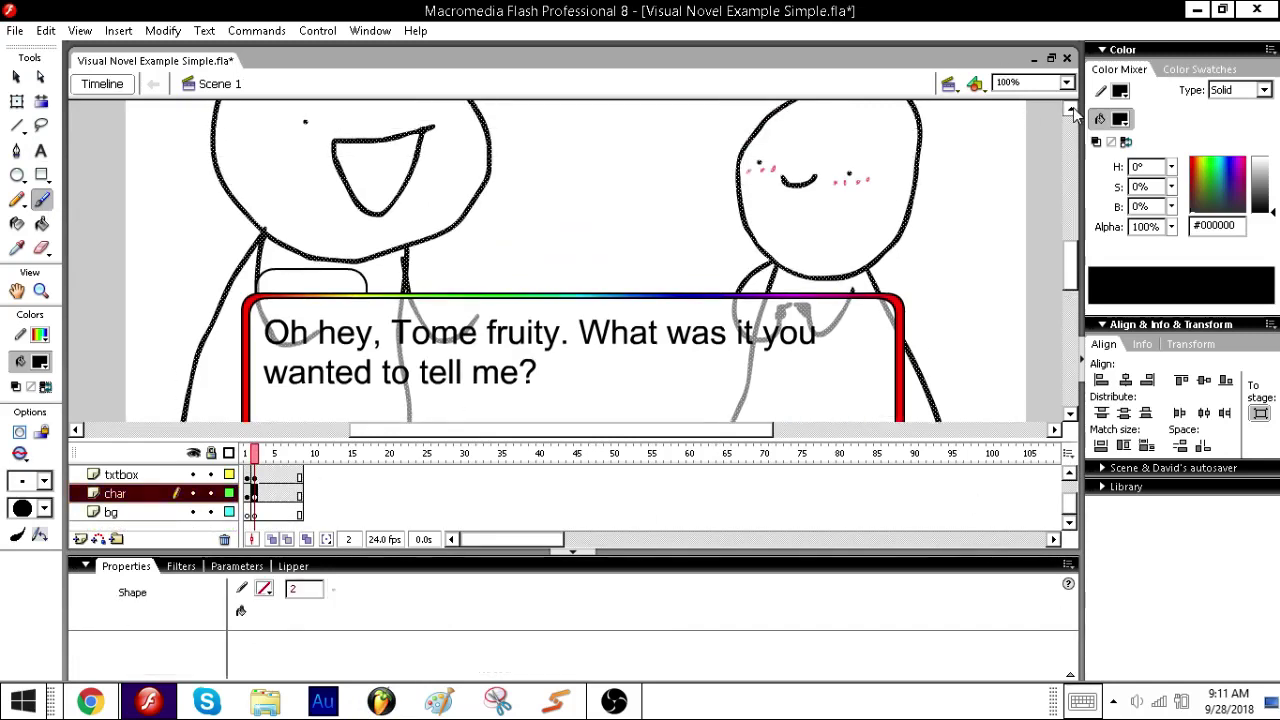
{"action": "left_click", "coordinate": [16, 76]}
{"action": "left_click", "coordinate": [164, 158]}
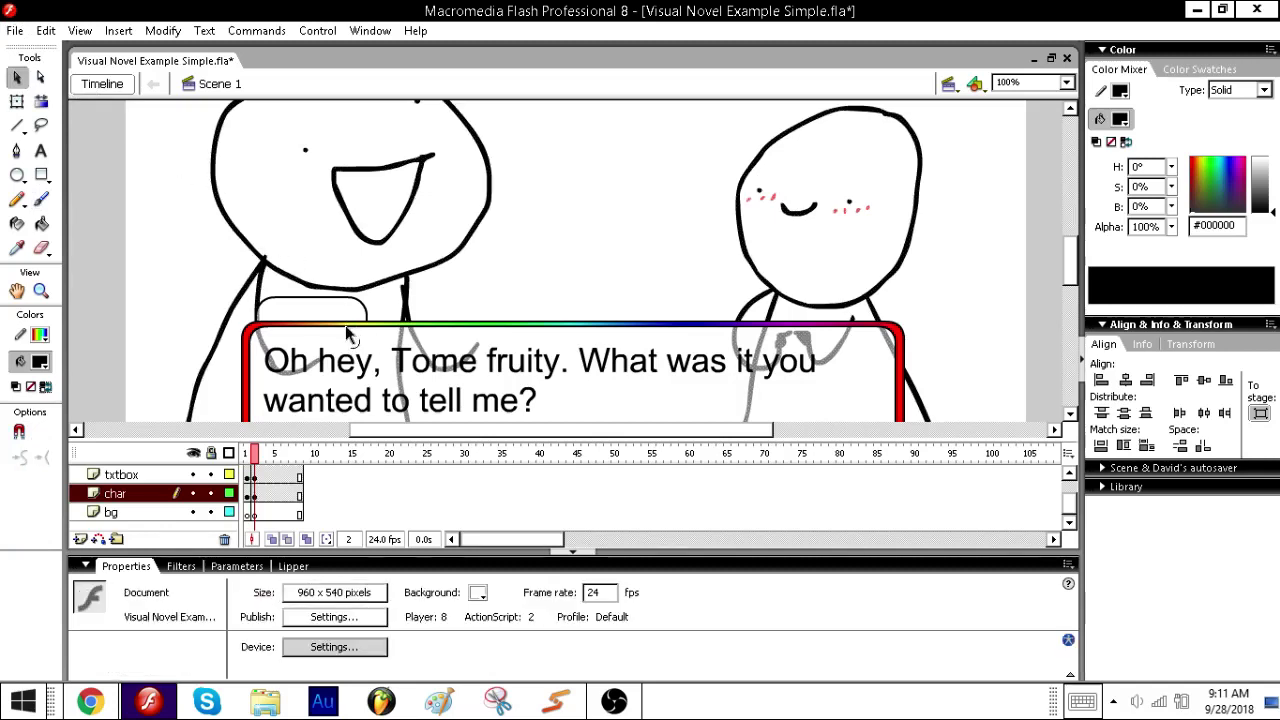
{"action": "left_click", "coordinate": [43, 148]}
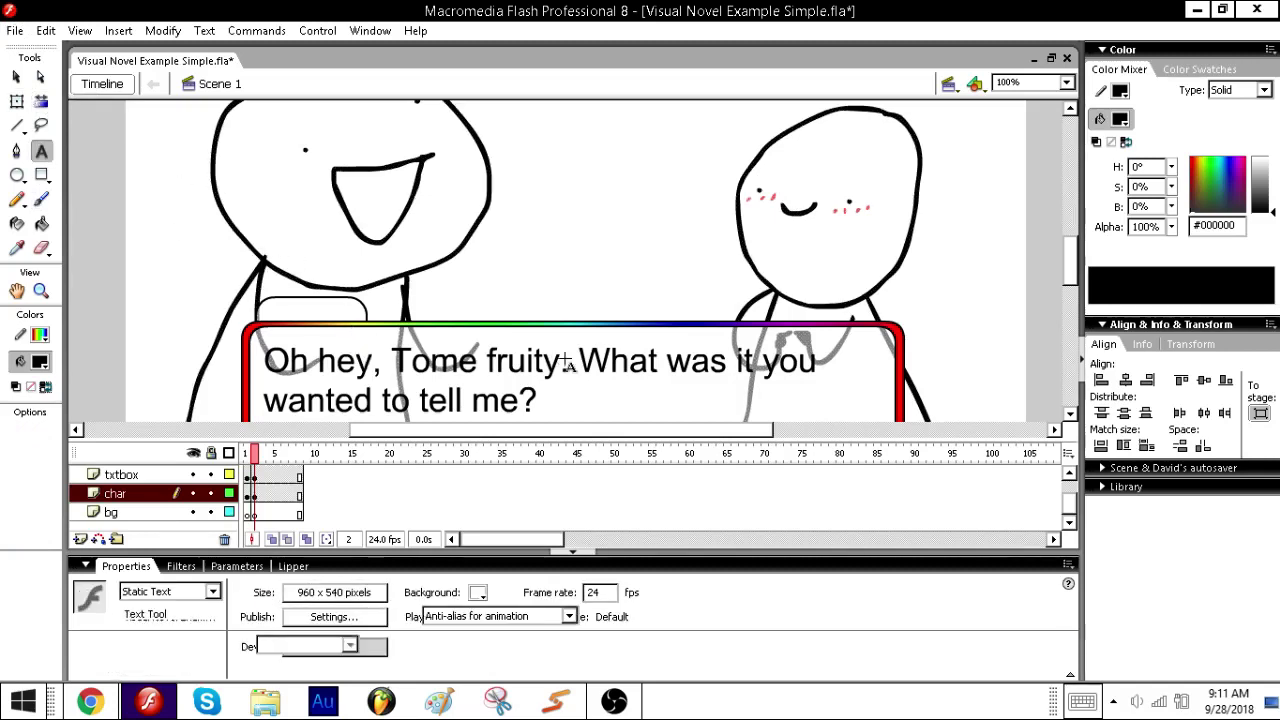
{"action": "left_click", "coordinate": [483, 372]}
{"action": "key", "text": "BackSpace"}
{"action": "key", "text": "Escape"}
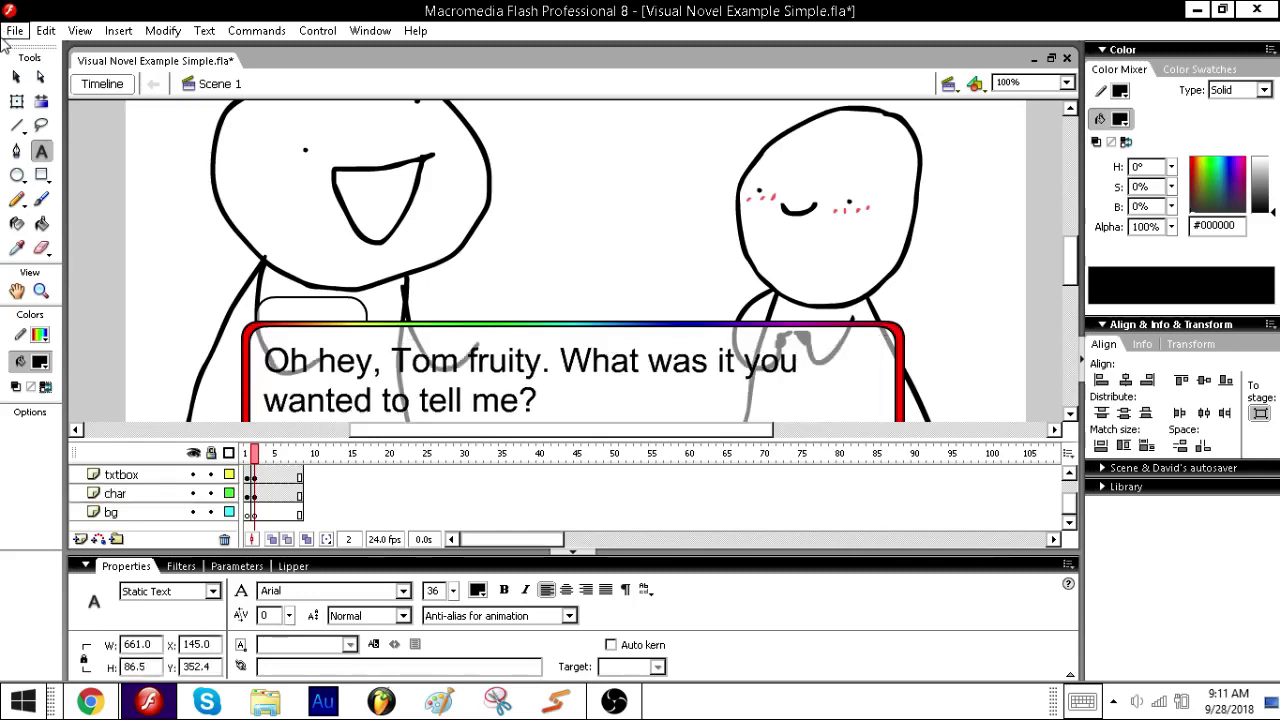
- Create keyframes on the char layer from frame 3 through frame 8
{"action": "key", "text": "v"}
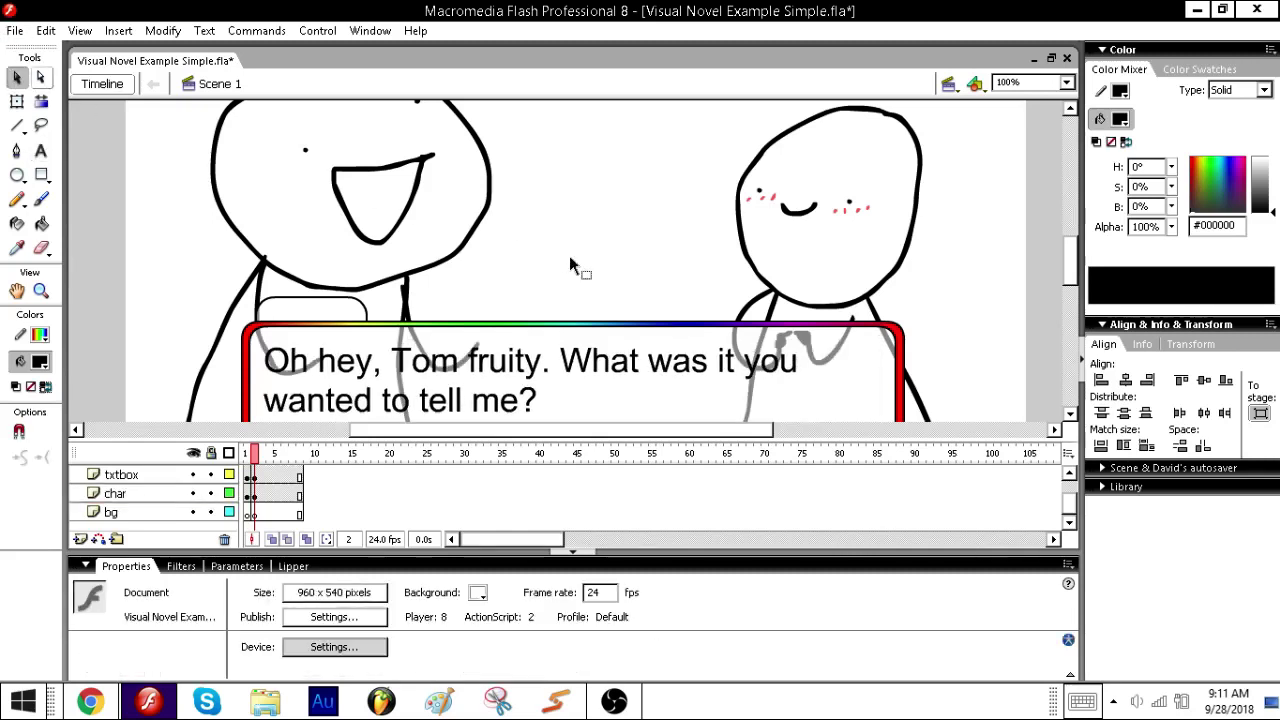
{"action": "key", "text": "."}
{"action": "left_click", "coordinate": [371, 167]}
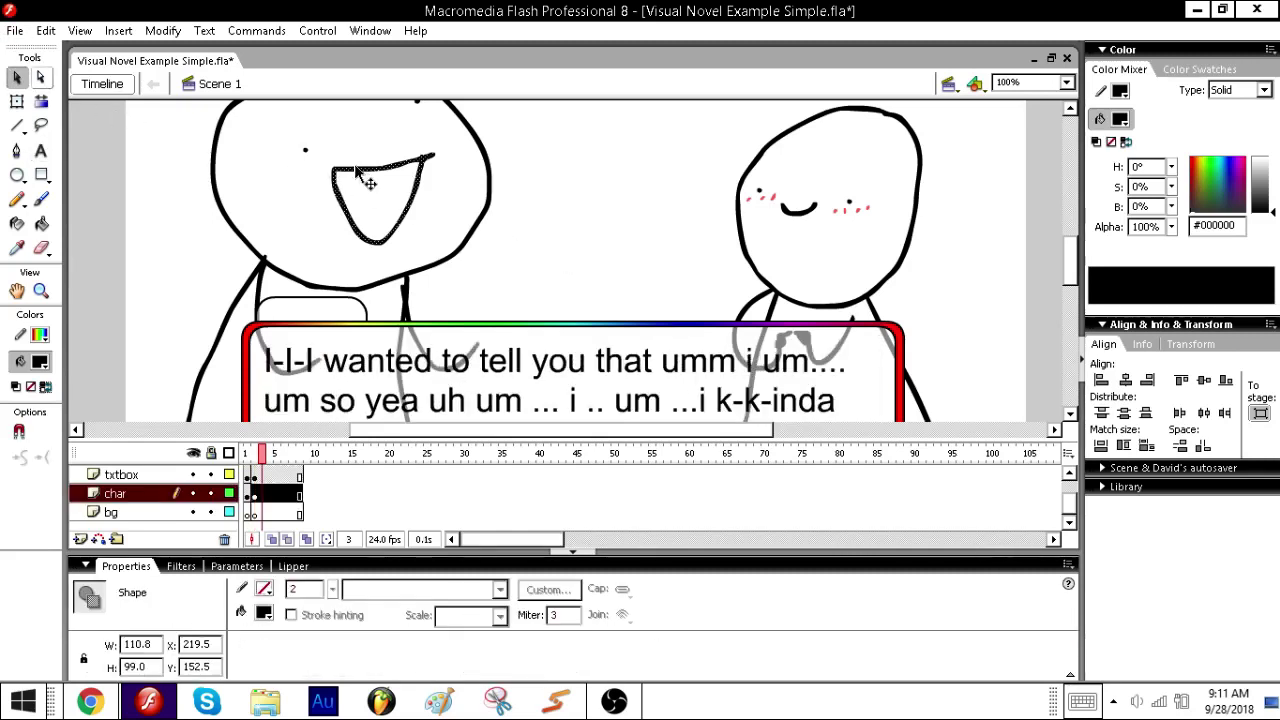
{"action": "key", "text": "F6"}
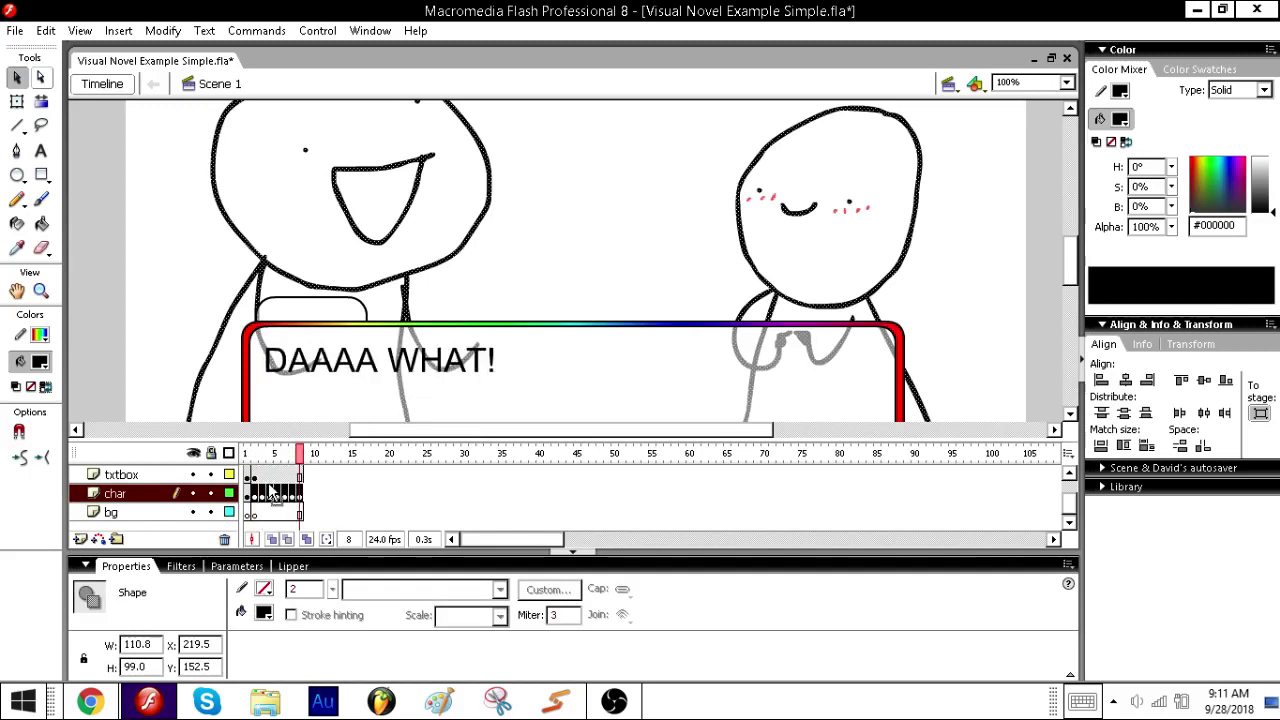
- On frame 3, brush a small closed smile in place of the larger character's open mouth and give the blushing character an open mouth
{"action": "left_click", "coordinate": [262, 462]}
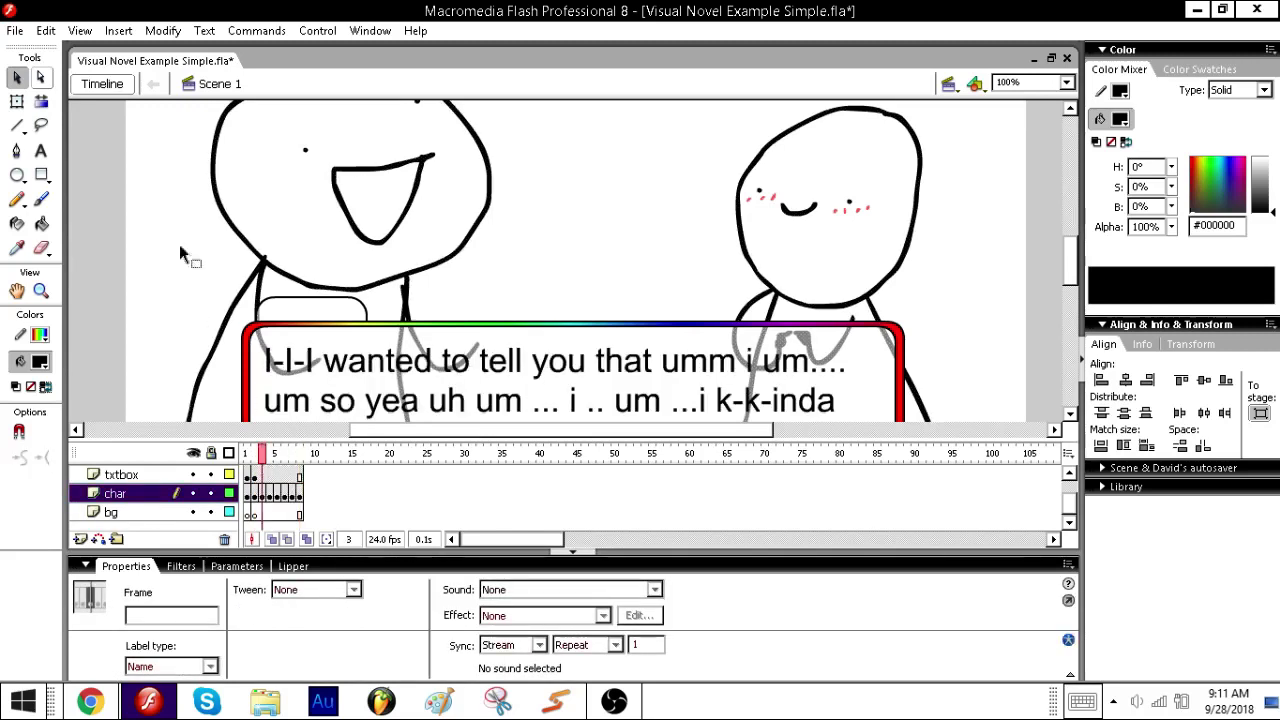
{"action": "left_click", "coordinate": [338, 172]}
{"action": "key", "text": "Delete"}
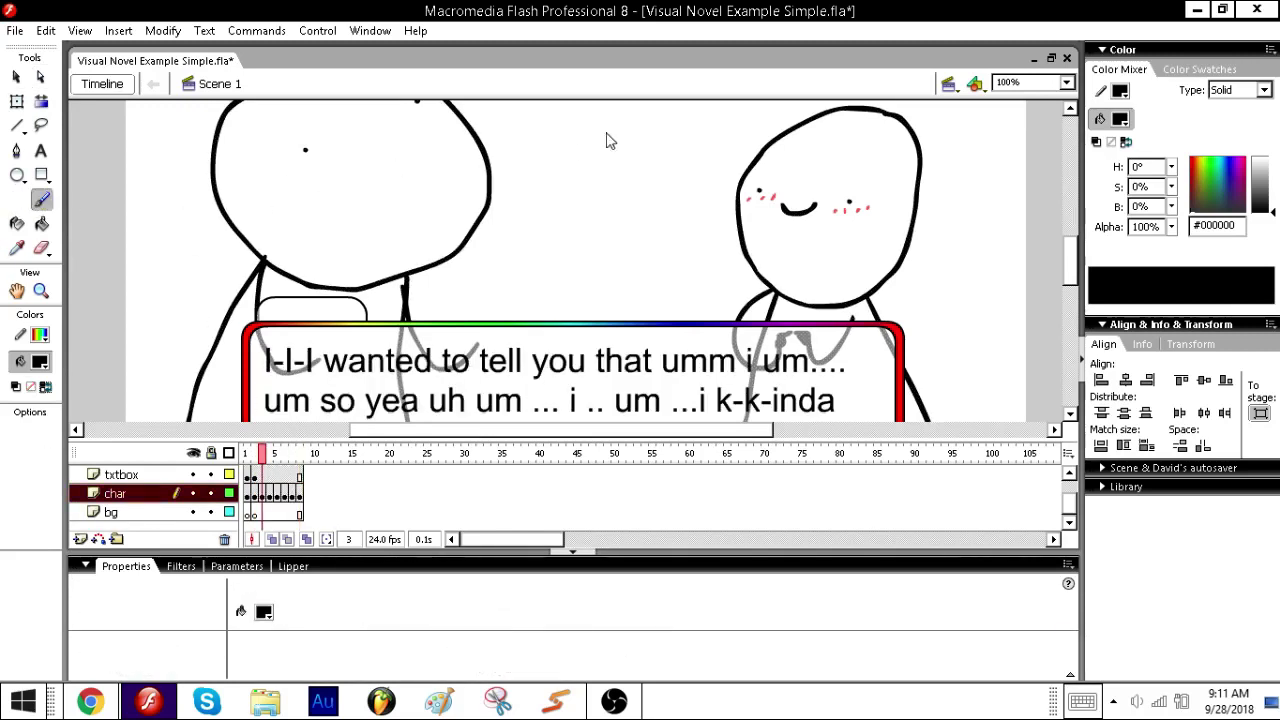
{"action": "key", "text": "b"}
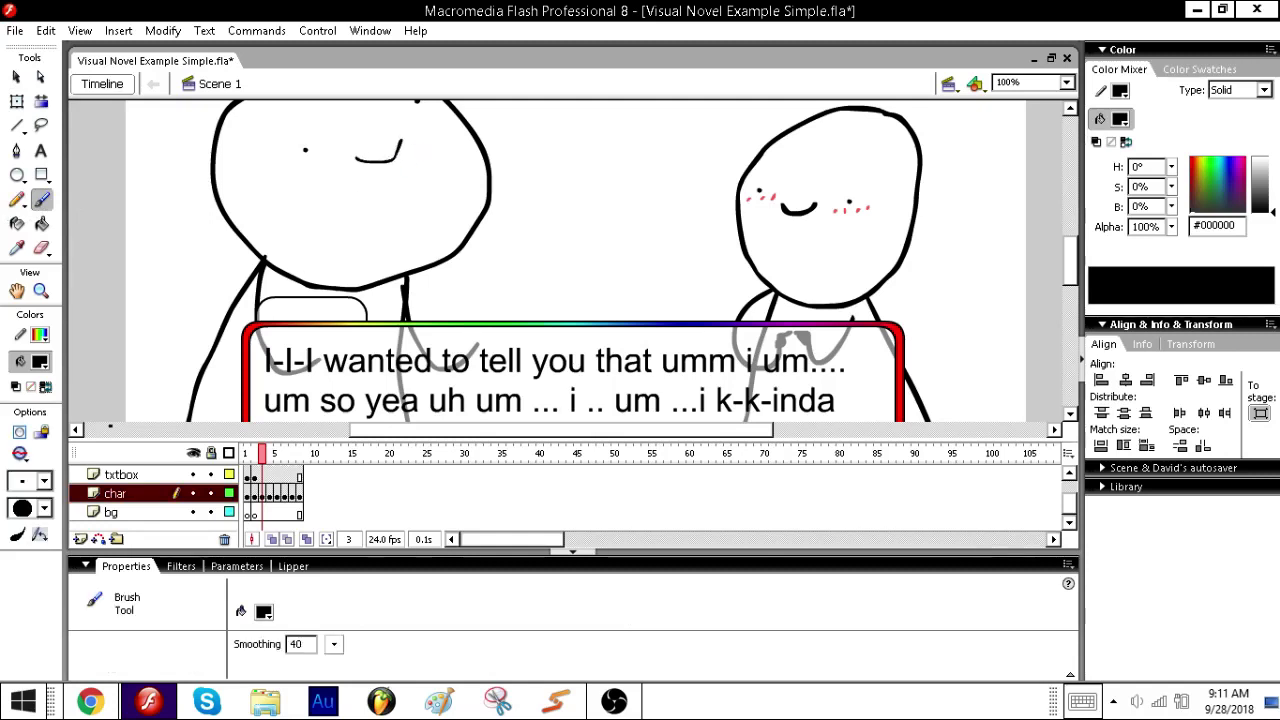
{"action": "left_click", "coordinate": [30, 482]}
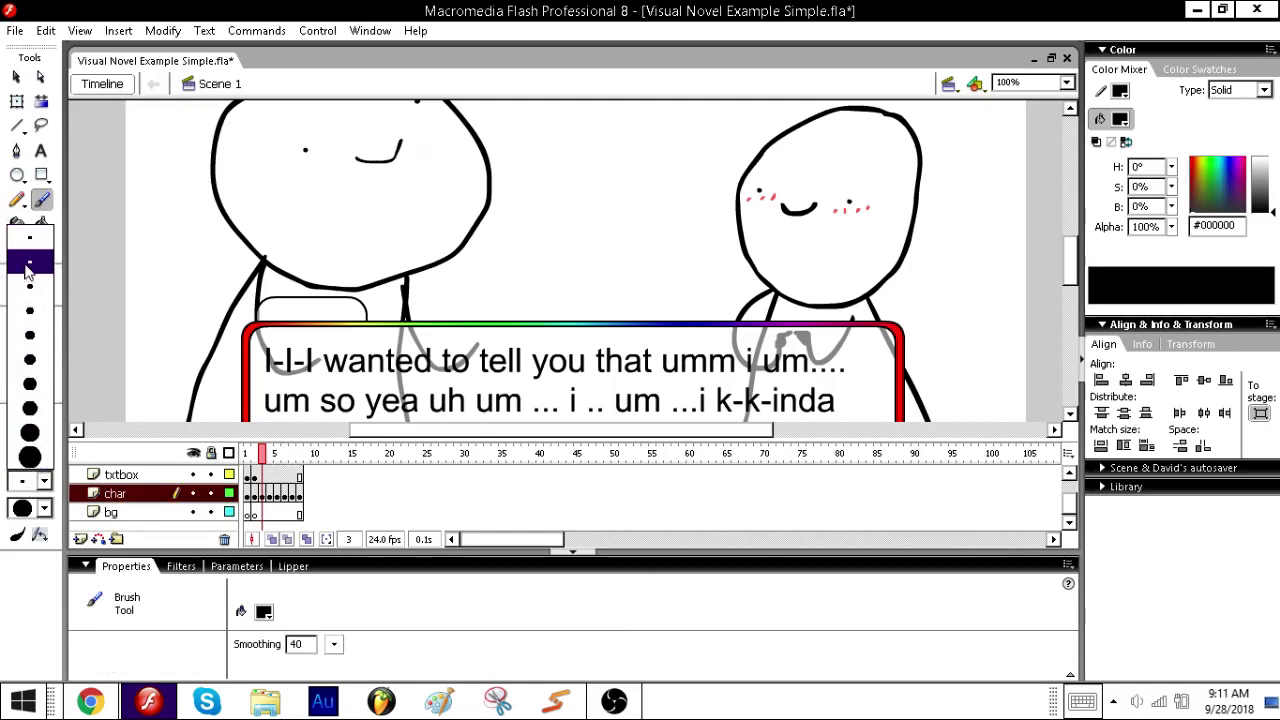
{"action": "left_click", "coordinate": [28, 265]}
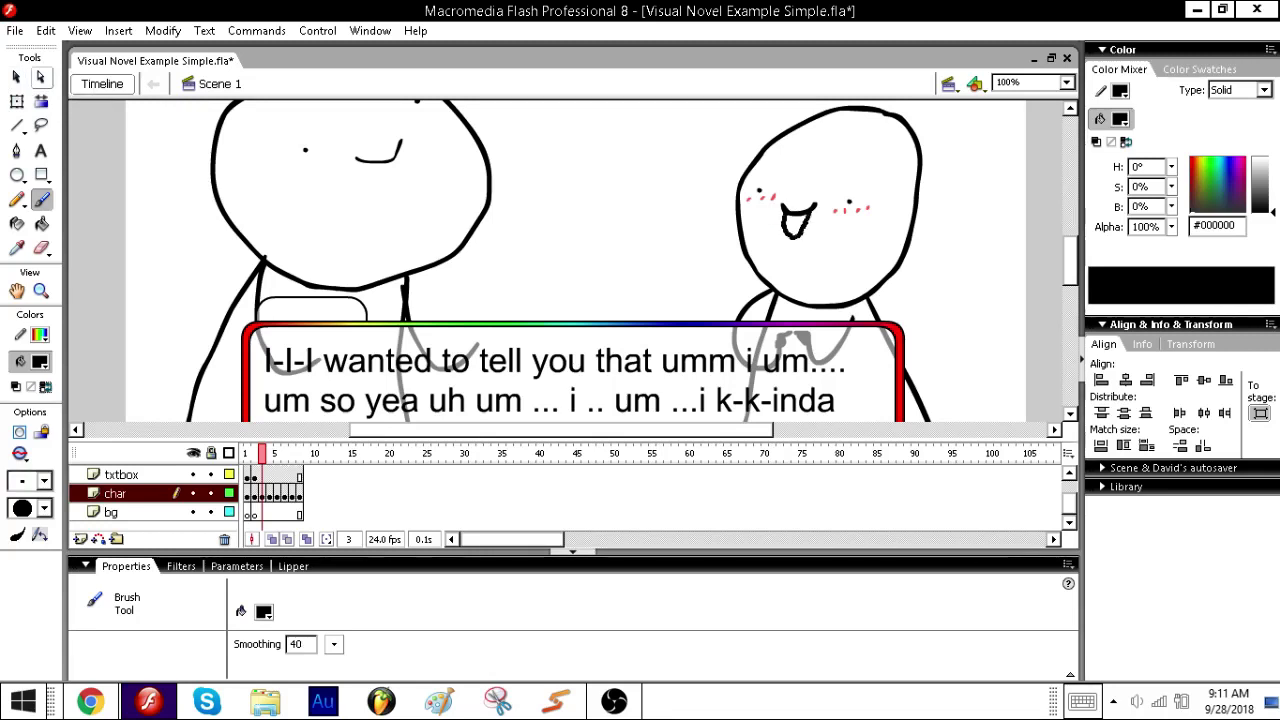
- Copy the char layer's frame 3 and paste it onto frame 5 of the same layer
{"action": "left_click", "coordinate": [254, 493]}
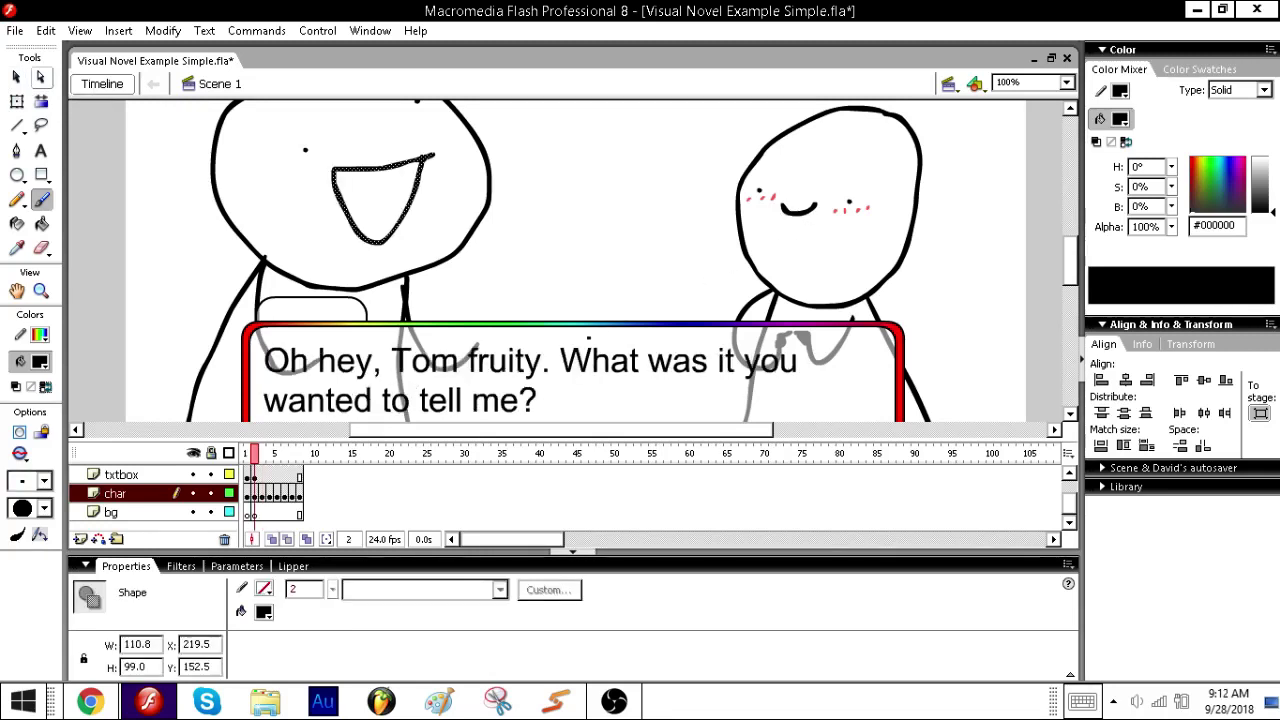
{"action": "key", "text": "period"}
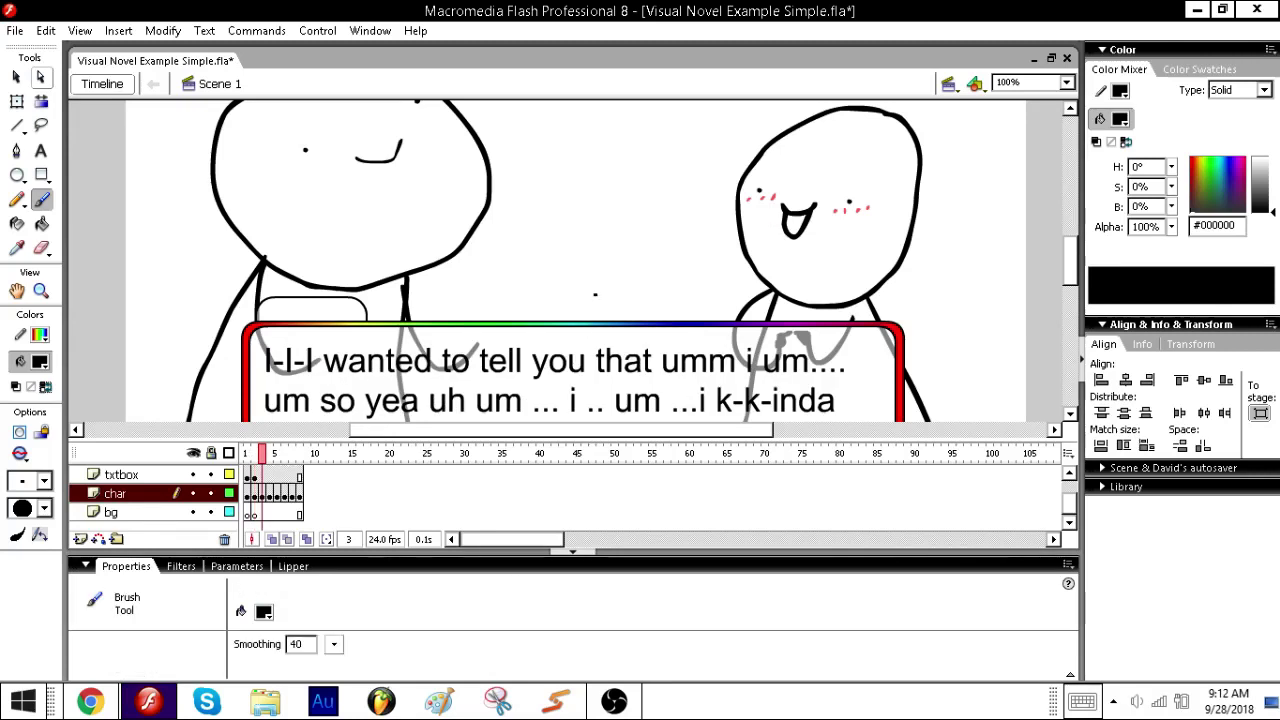
{"action": "key", "text": "period"}
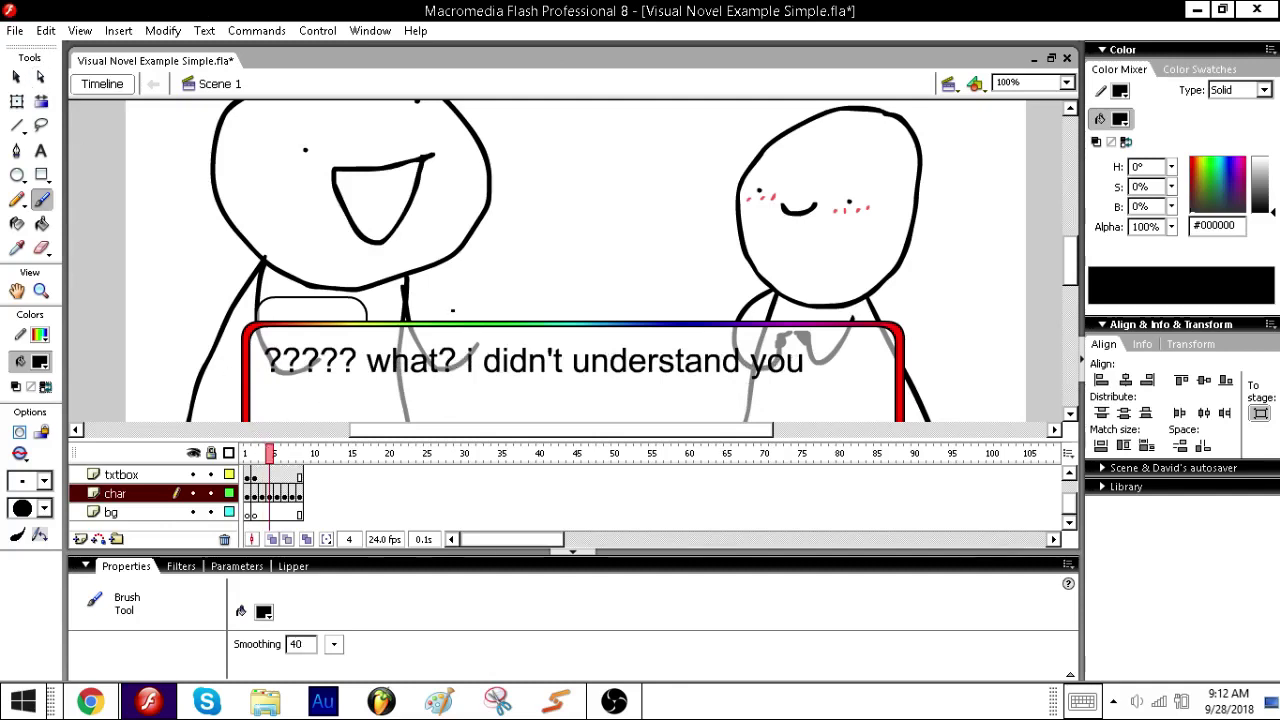
{"action": "left_click", "coordinate": [259, 493]}
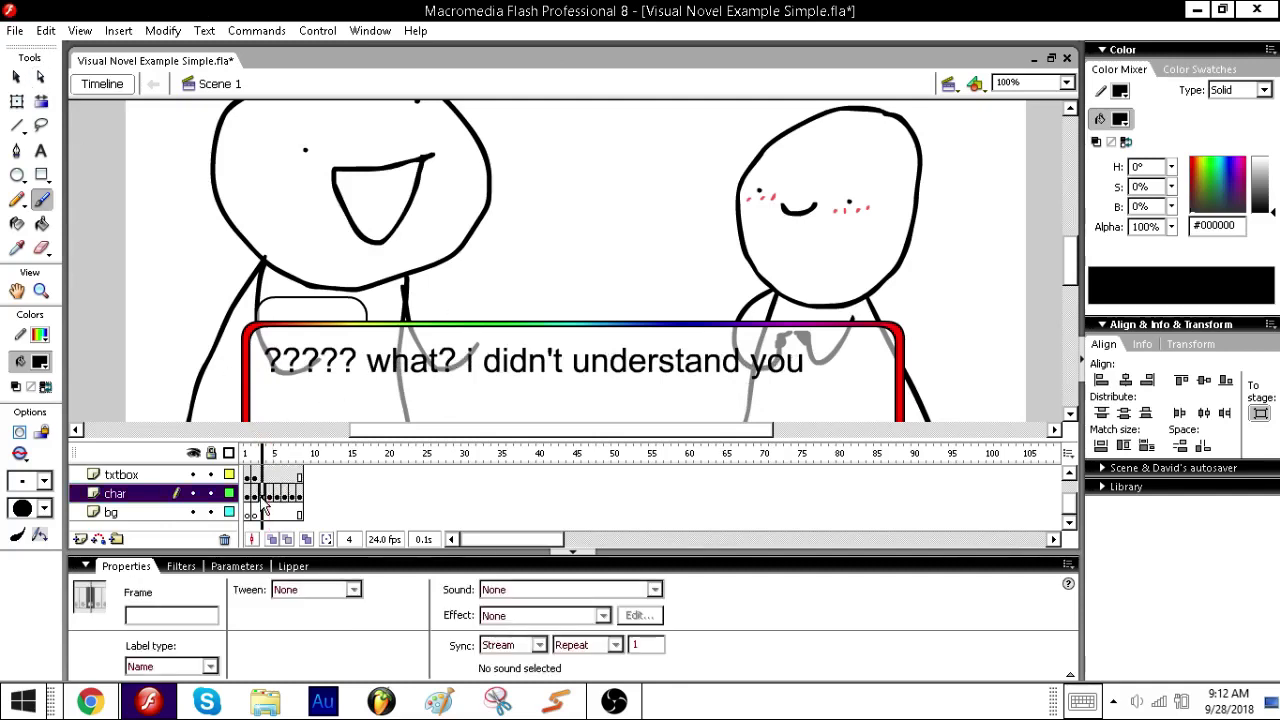
{"action": "right_click", "coordinate": [260, 494]}
{"action": "left_click", "coordinate": [330, 352]}
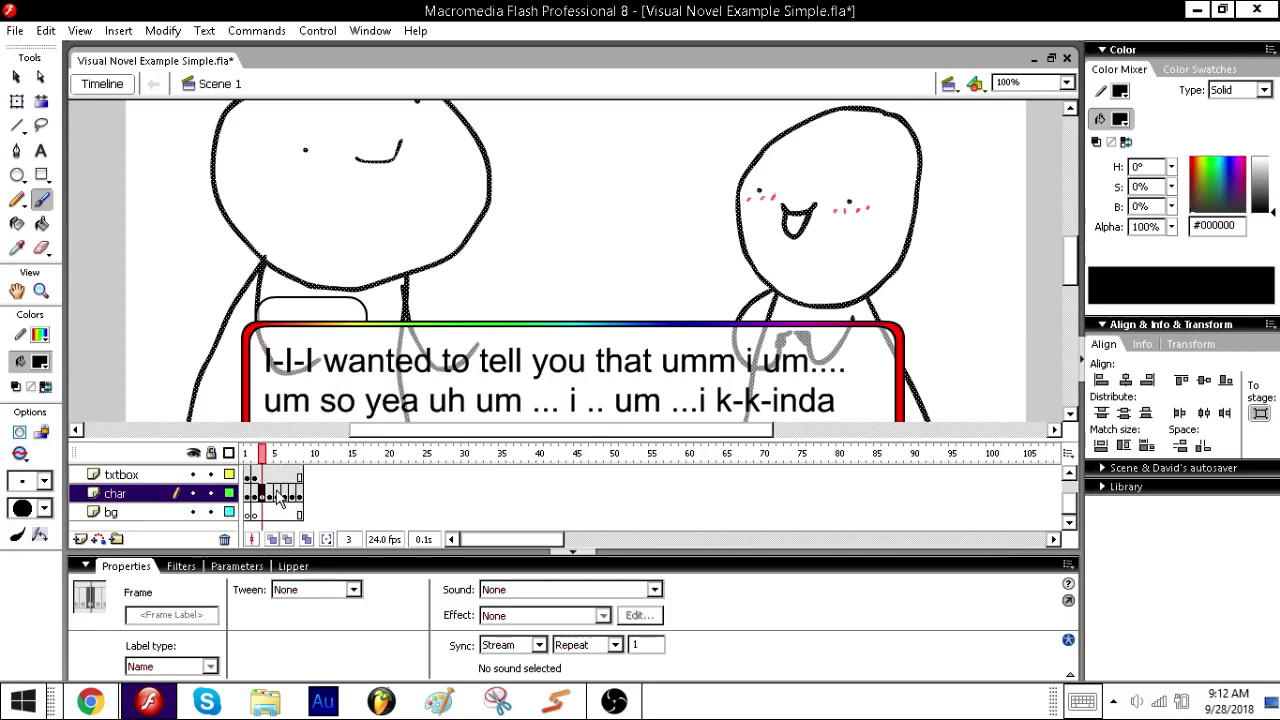
{"action": "left_click", "coordinate": [277, 494]}
{"action": "right_click", "coordinate": [280, 494]}
{"action": "left_click", "coordinate": [330, 440]}
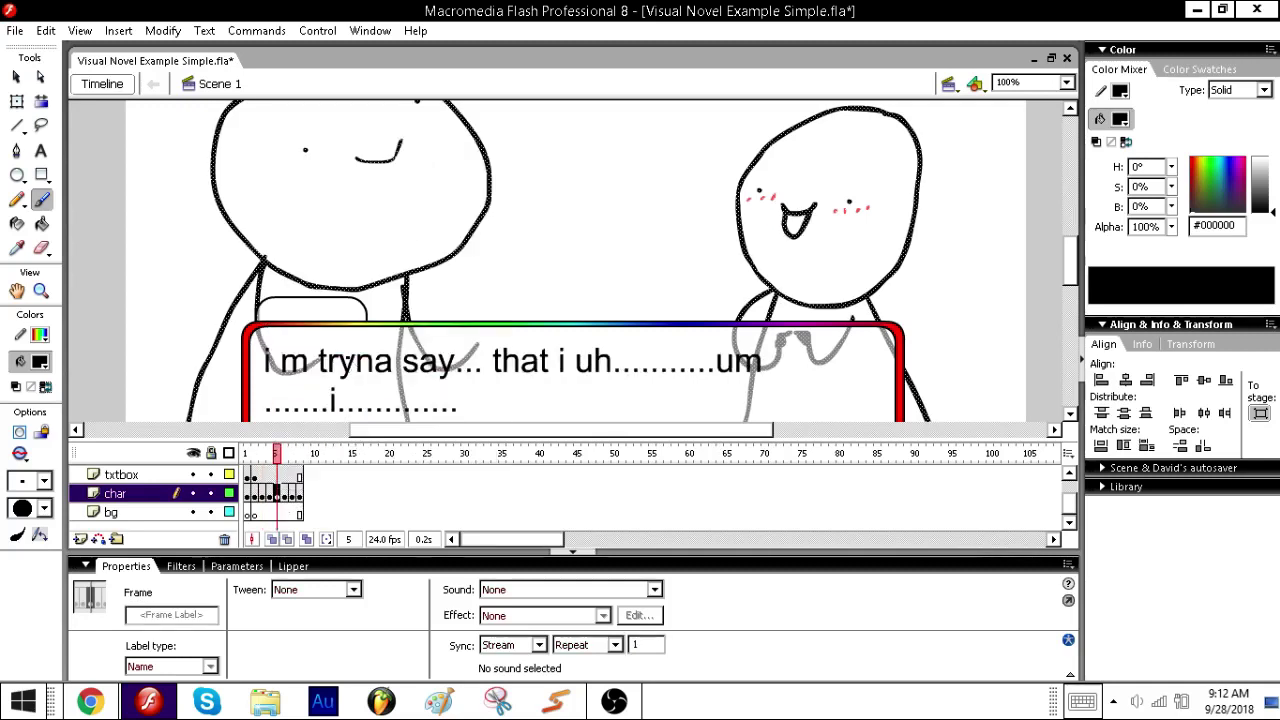
- Paste the copied character drawing onto frame 6 of the char layer
{"action": "left_click_drag", "start_coordinate": [270, 494], "coordinate": [278, 495]}
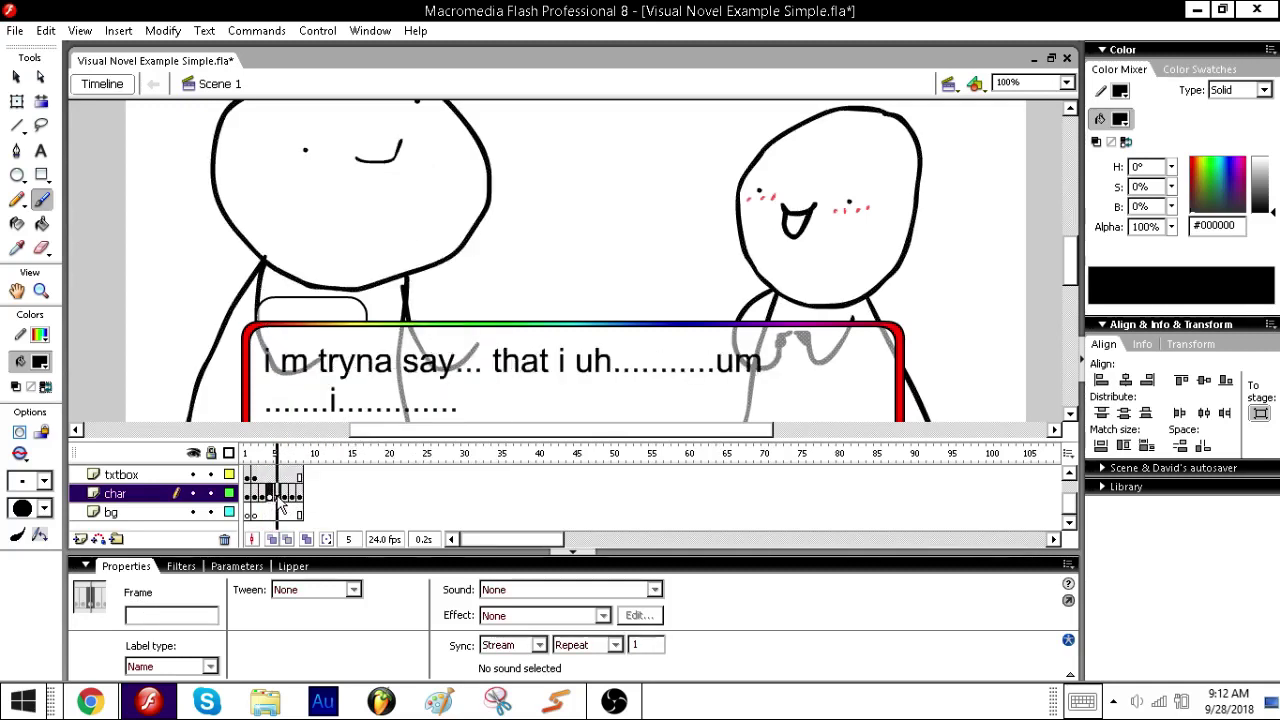
{"action": "left_click", "coordinate": [16, 76]}
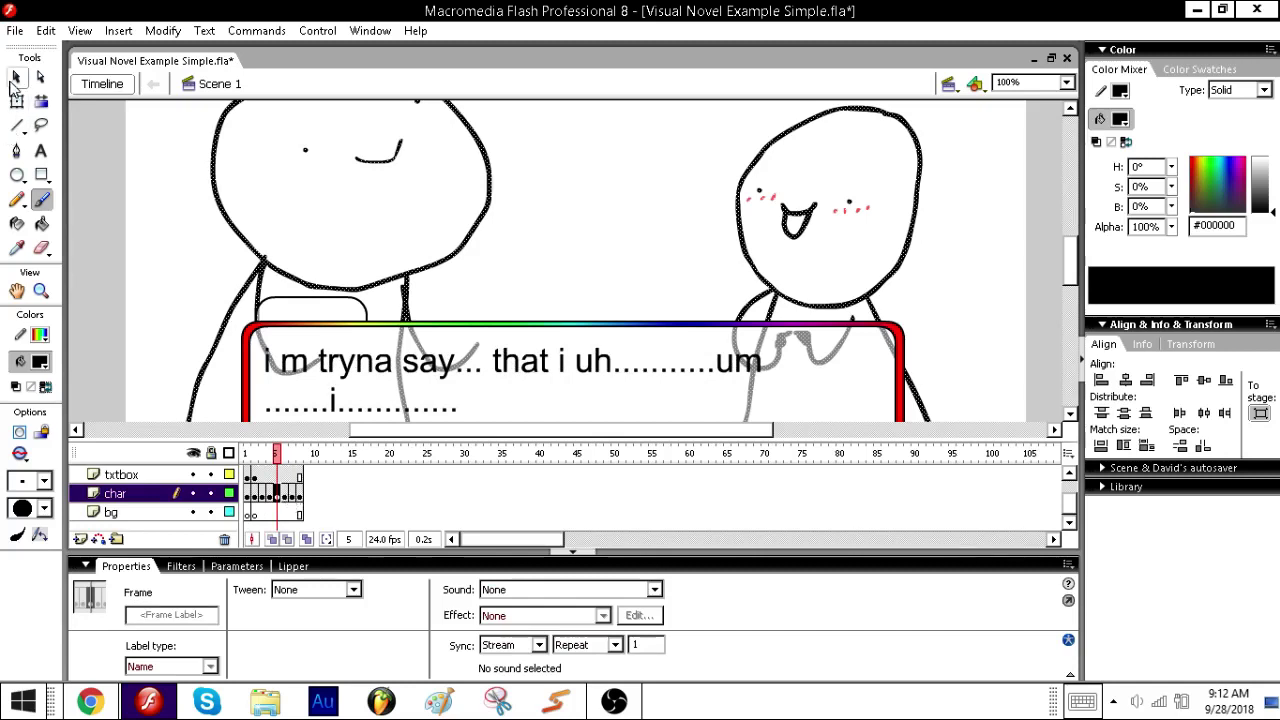
{"action": "left_click", "coordinate": [281, 463]}
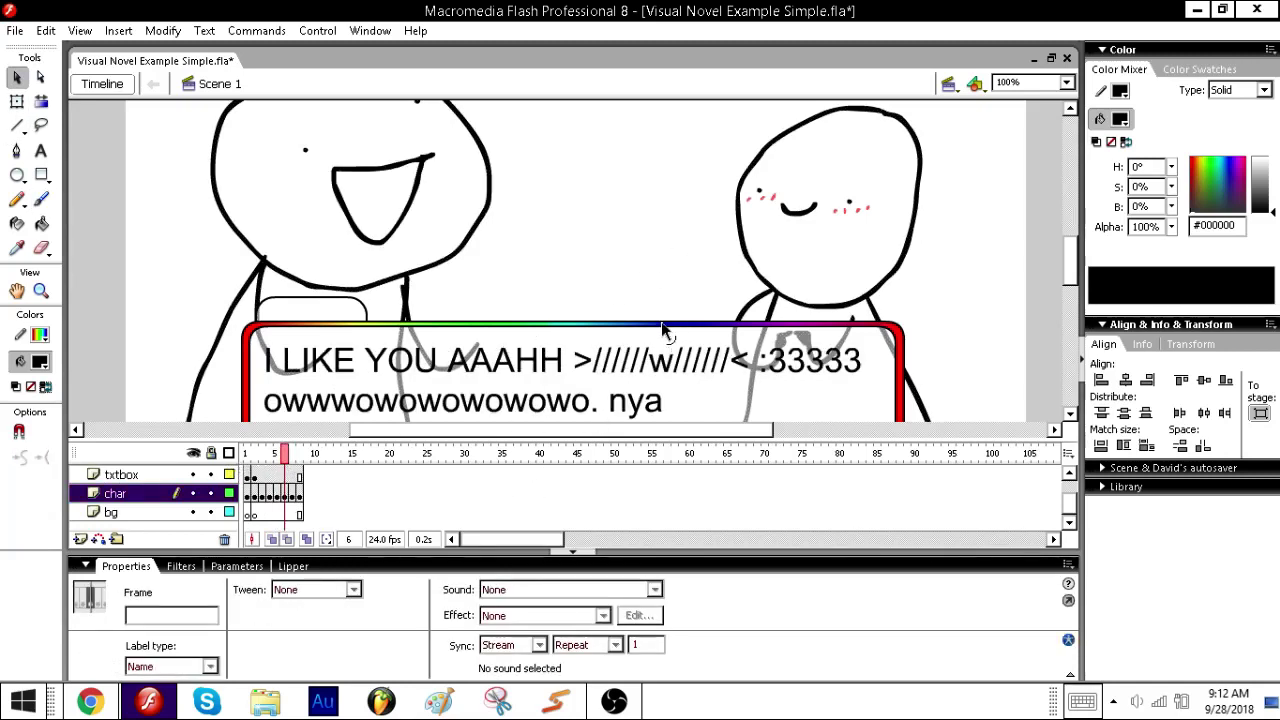
{"action": "right_click", "coordinate": [288, 494]}
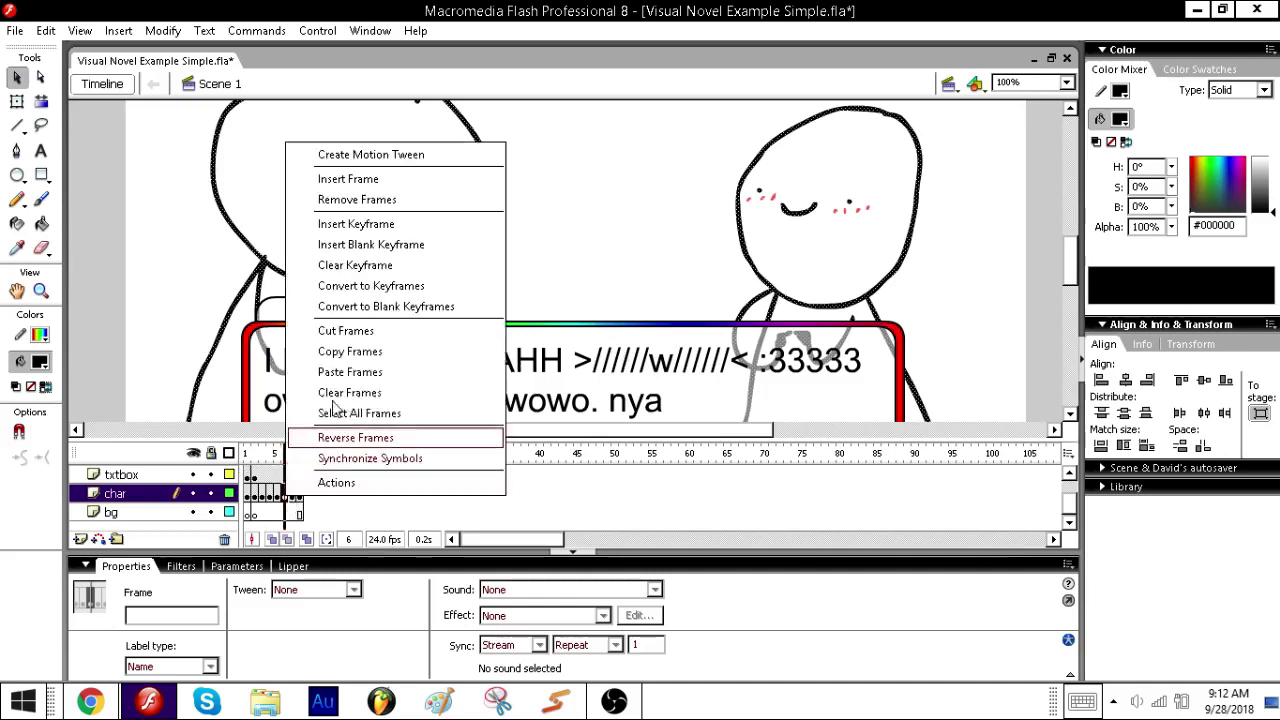
{"action": "left_click", "coordinate": [340, 392]}
- Hide the txtbox and text layers and delete the whole blushing character from frame 6 of the char layer
{"action": "left_click", "coordinate": [700, 223]}
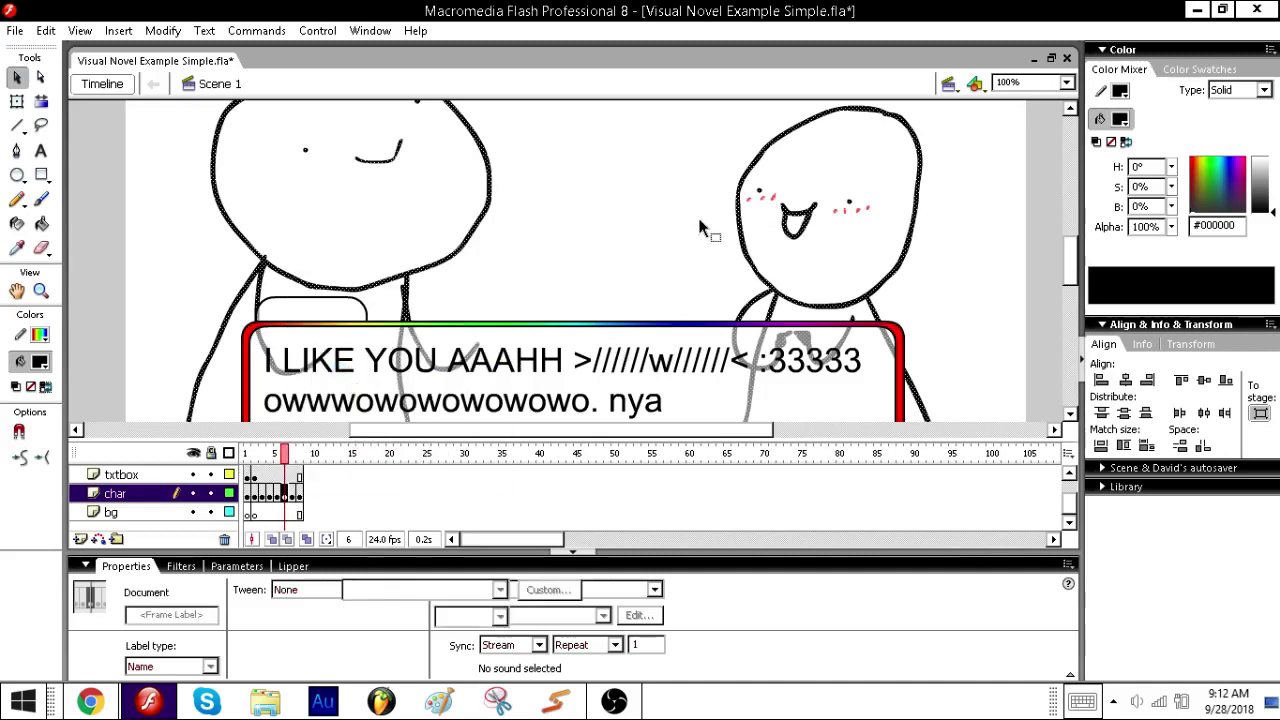
{"action": "left_click", "coordinate": [743, 240]}
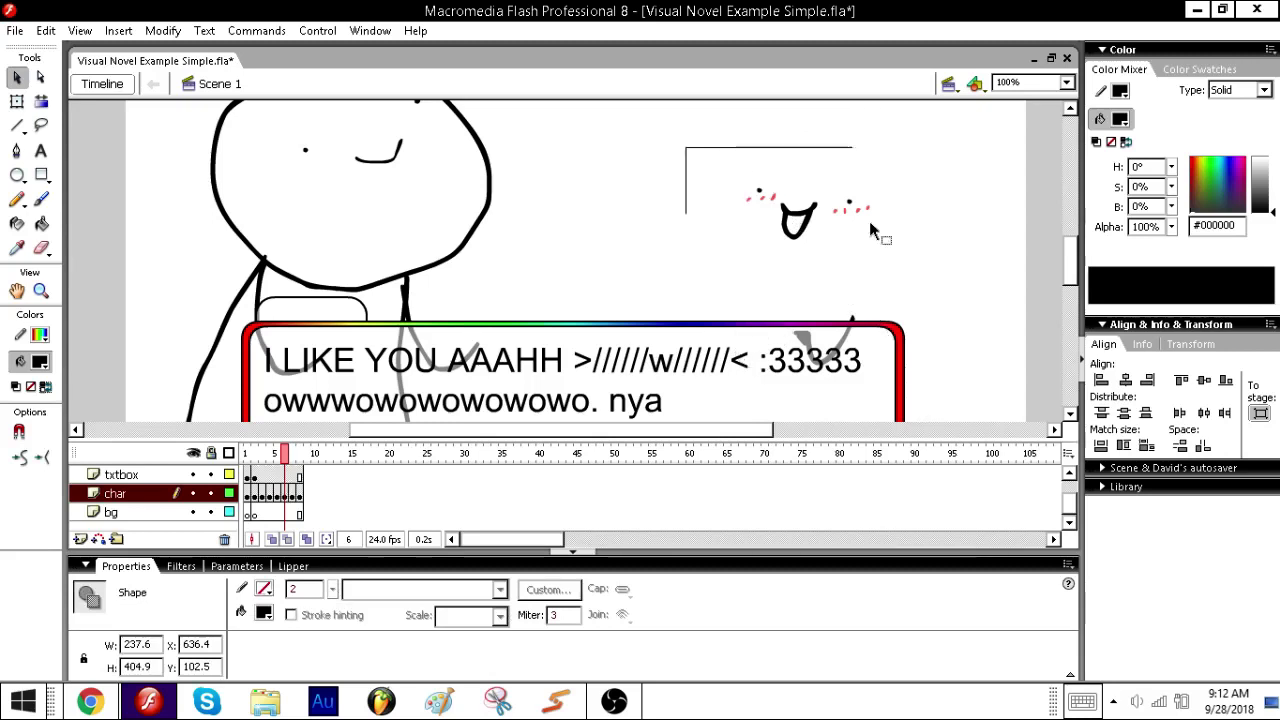
{"action": "key", "text": "Delete"}
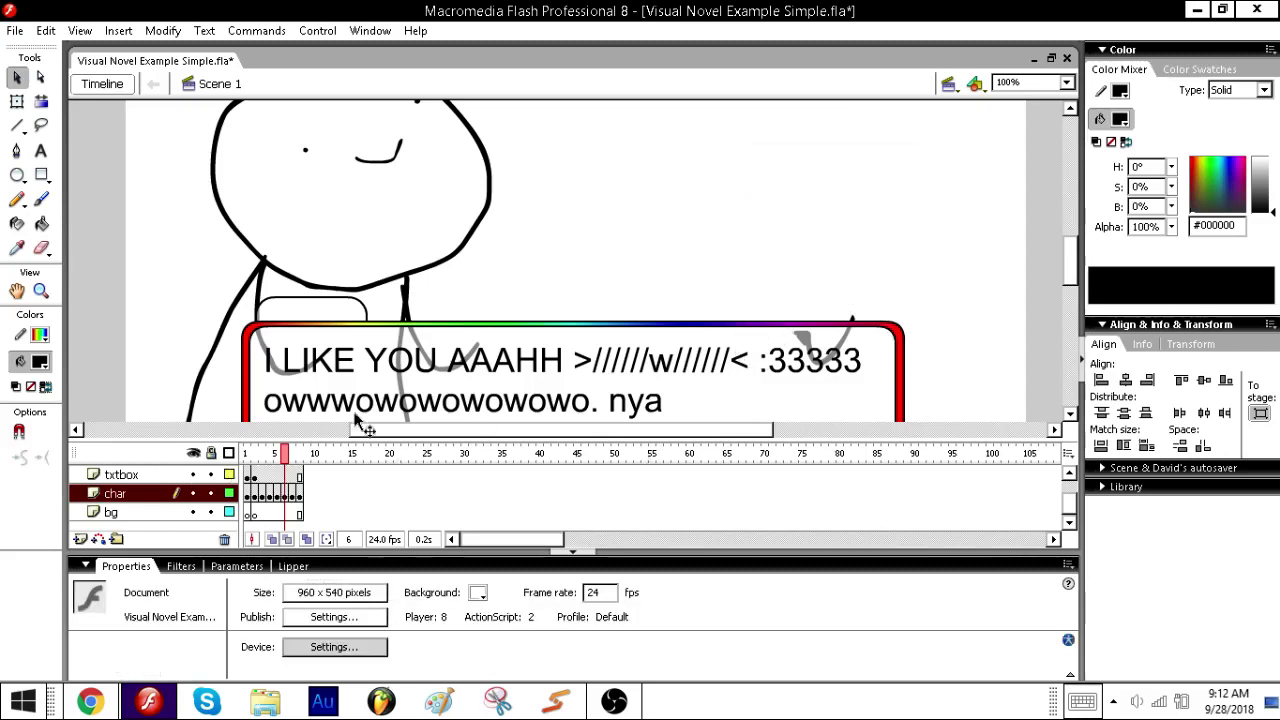
{"action": "left_click", "coordinate": [192, 475]}
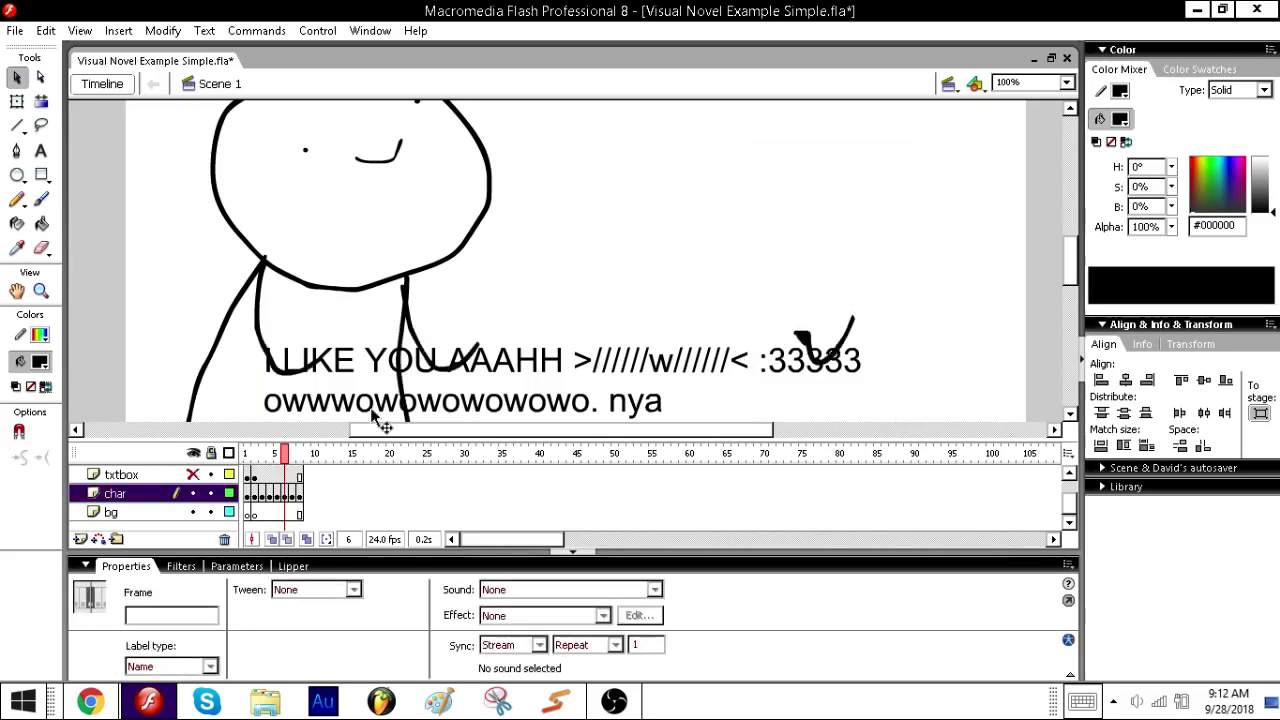
{"action": "left_click", "coordinate": [288, 452]}
{"action": "left_click", "coordinate": [191, 475]}
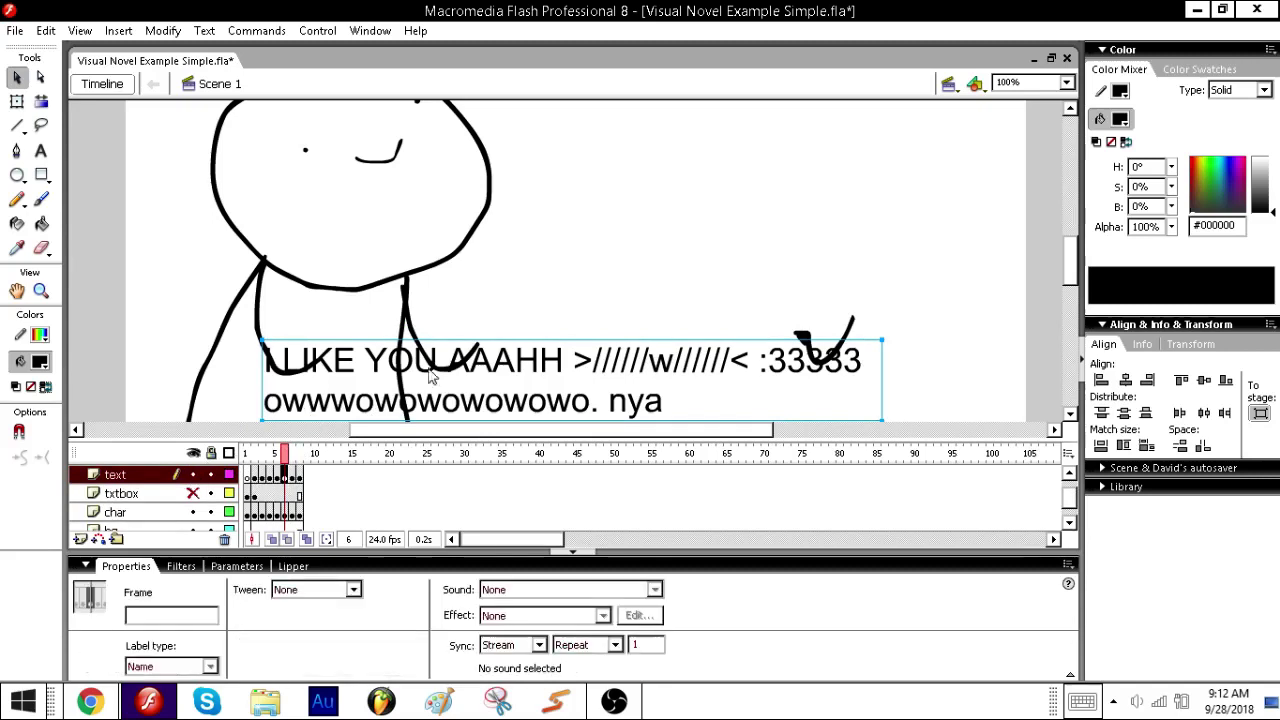
{"action": "left_click", "coordinate": [804, 346]}
{"action": "key", "text": "Delete"}
- On frame 6, brush a new smaller character with a round head, arms raised to its face and a >w< expression
{"action": "left_click", "coordinate": [41, 199]}
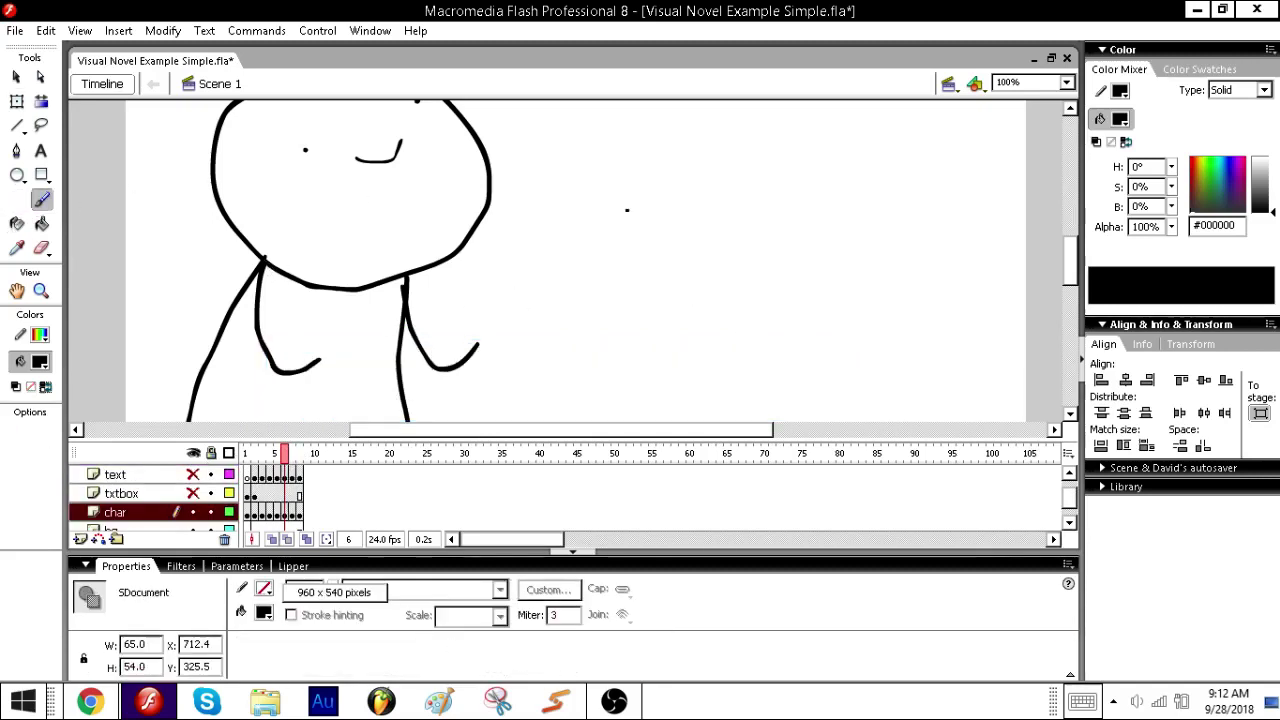
{"action": "left_click_drag", "start_coordinate": [1074, 265], "coordinate": [1074, 282]}
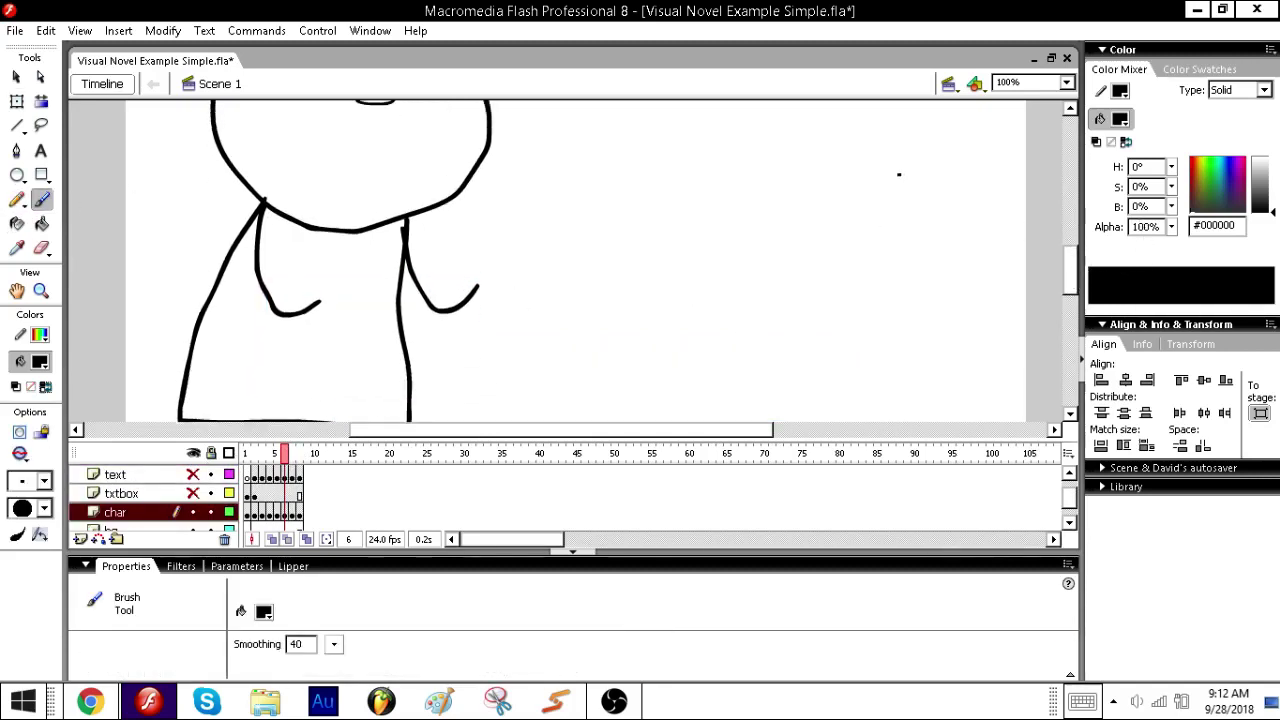
{"action": "mouse_move", "coordinate": [819, 126]}
{"action": "left_mouse_down"}
{"action": "mouse_move", "coordinate": [686, 224]}
{"action": "mouse_move", "coordinate": [820, 325]}
{"action": "mouse_move", "coordinate": [862, 148]}
{"action": "mouse_move", "coordinate": [806, 119]}
{"action": "mouse_move", "coordinate": [762, 122]}
{"action": "left_mouse_up"}
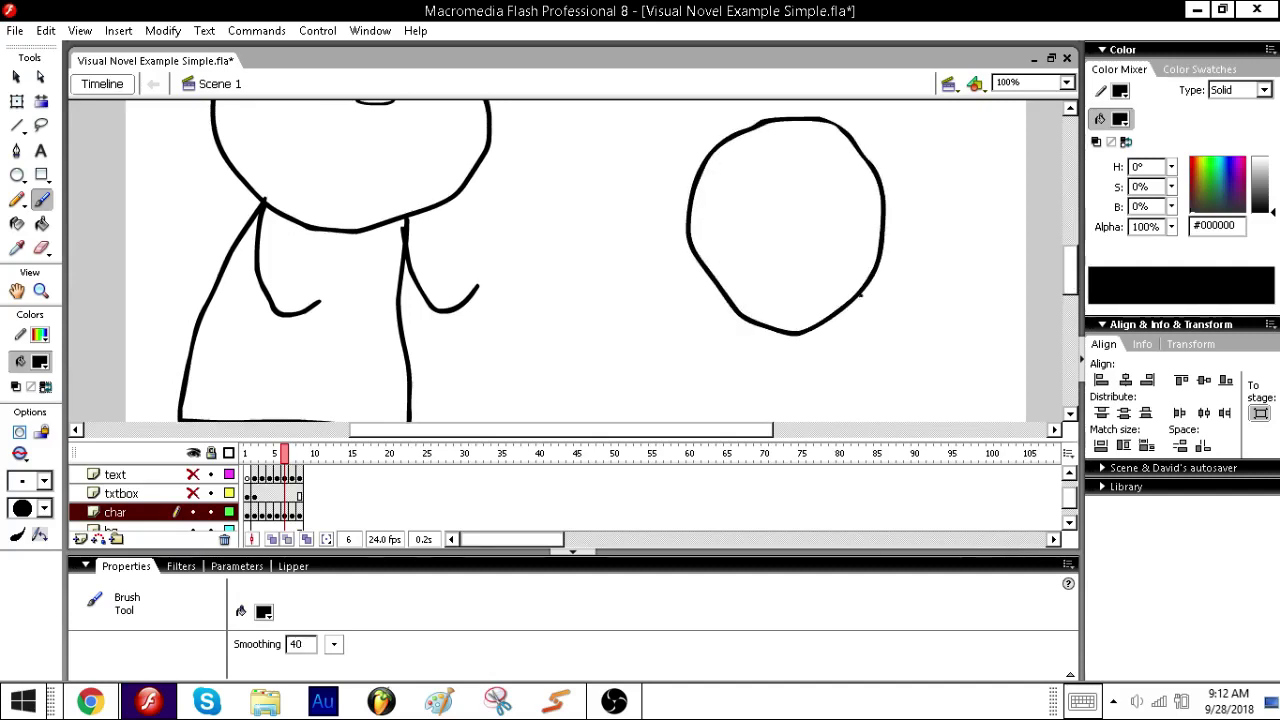
{"action": "mouse_move", "coordinate": [858, 287]}
{"action": "left_mouse_down"}
{"action": "mouse_move", "coordinate": [902, 350]}
{"action": "mouse_move", "coordinate": [822, 413]}
{"action": "left_mouse_up"}
{"action": "left_click_drag", "start_coordinate": [754, 313], "coordinate": [688, 376]}
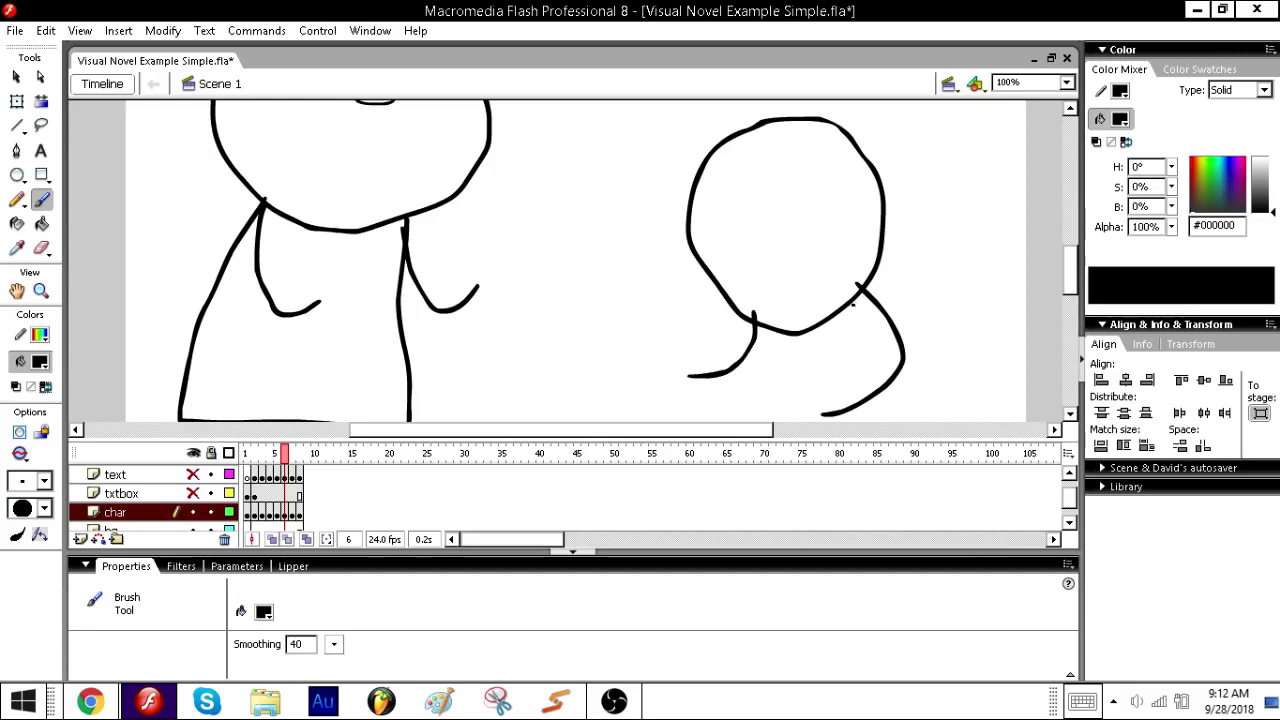
{"action": "mouse_move", "coordinate": [853, 304]}
{"action": "left_mouse_down"}
{"action": "mouse_move", "coordinate": [802, 362]}
{"action": "mouse_move", "coordinate": [775, 236]}
{"action": "left_mouse_up"}
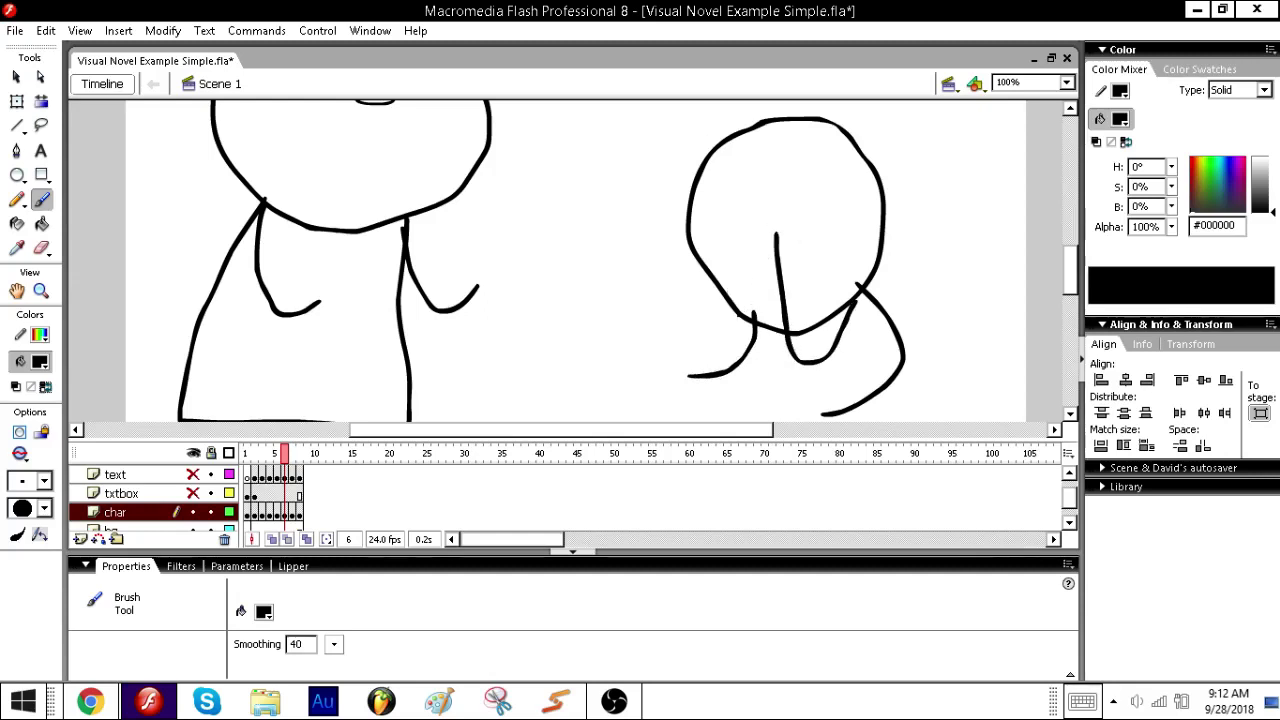
{"action": "mouse_move", "coordinate": [738, 318]}
{"action": "left_mouse_down"}
{"action": "mouse_move", "coordinate": [701, 295]}
{"action": "mouse_move", "coordinate": [718, 226]}
{"action": "left_mouse_up"}
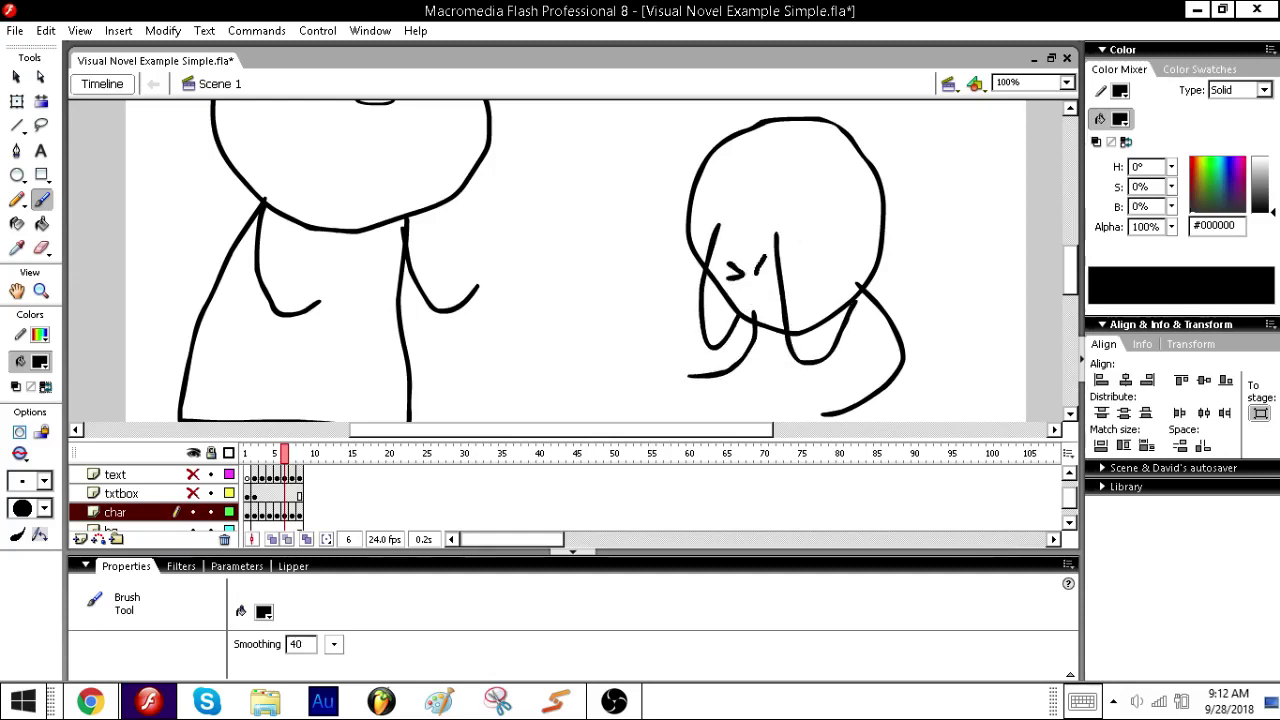
{"action": "left_click_drag", "start_coordinate": [745, 284], "coordinate": [775, 272]}
- Draw slanted #FF6666 blush lines across the new character's face with the Line tool
{"action": "left_click", "coordinate": [40, 362]}
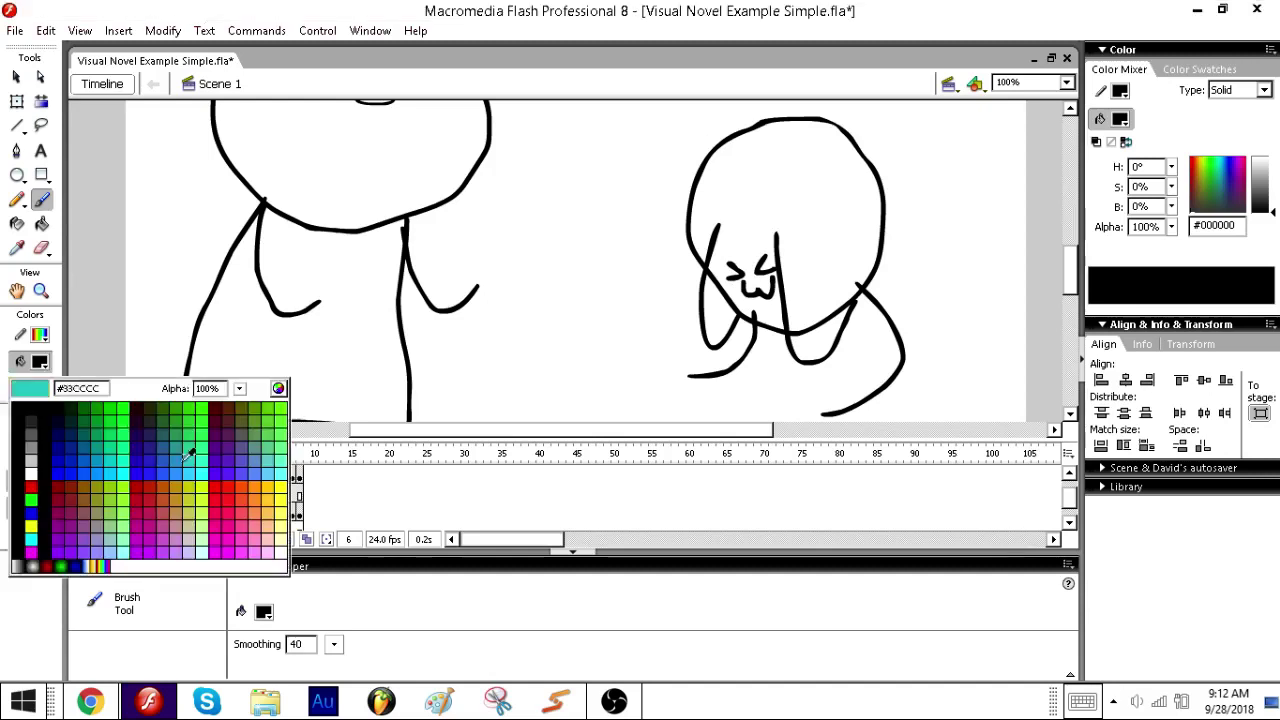
{"action": "left_click", "coordinate": [251, 504]}
{"action": "left_click", "coordinate": [17, 125]}
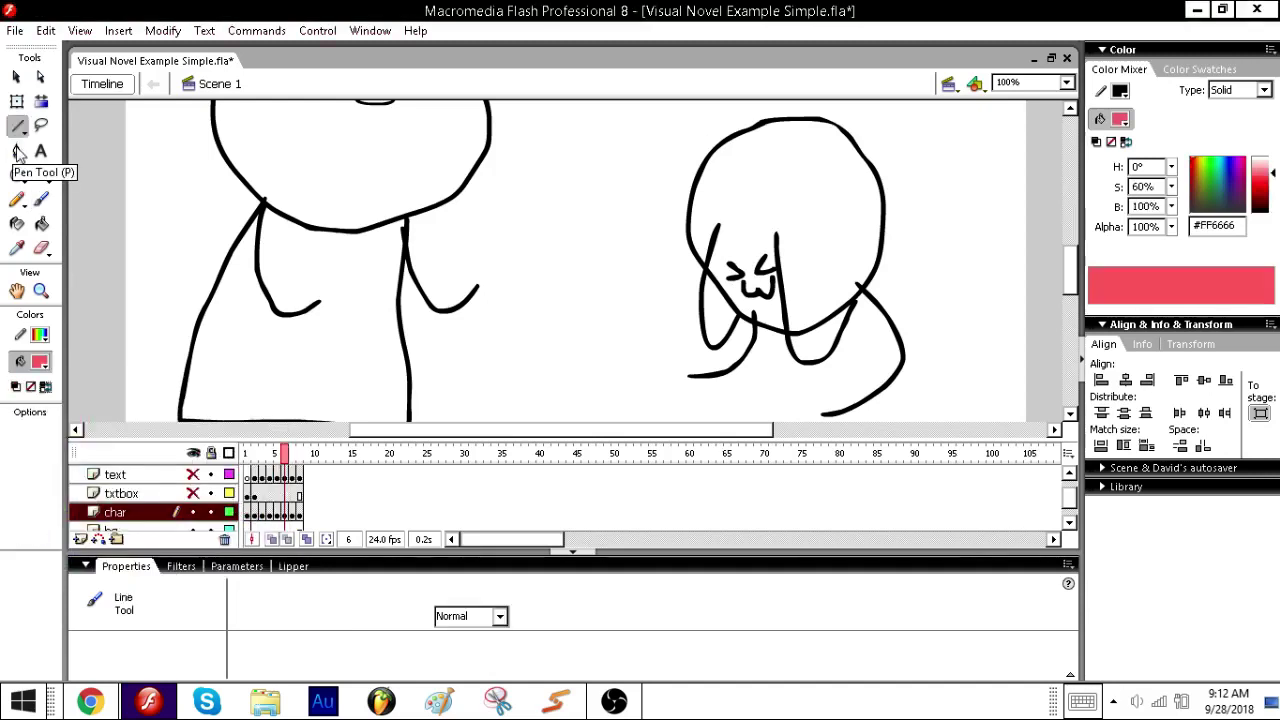
{"action": "left_click", "coordinate": [45, 387]}
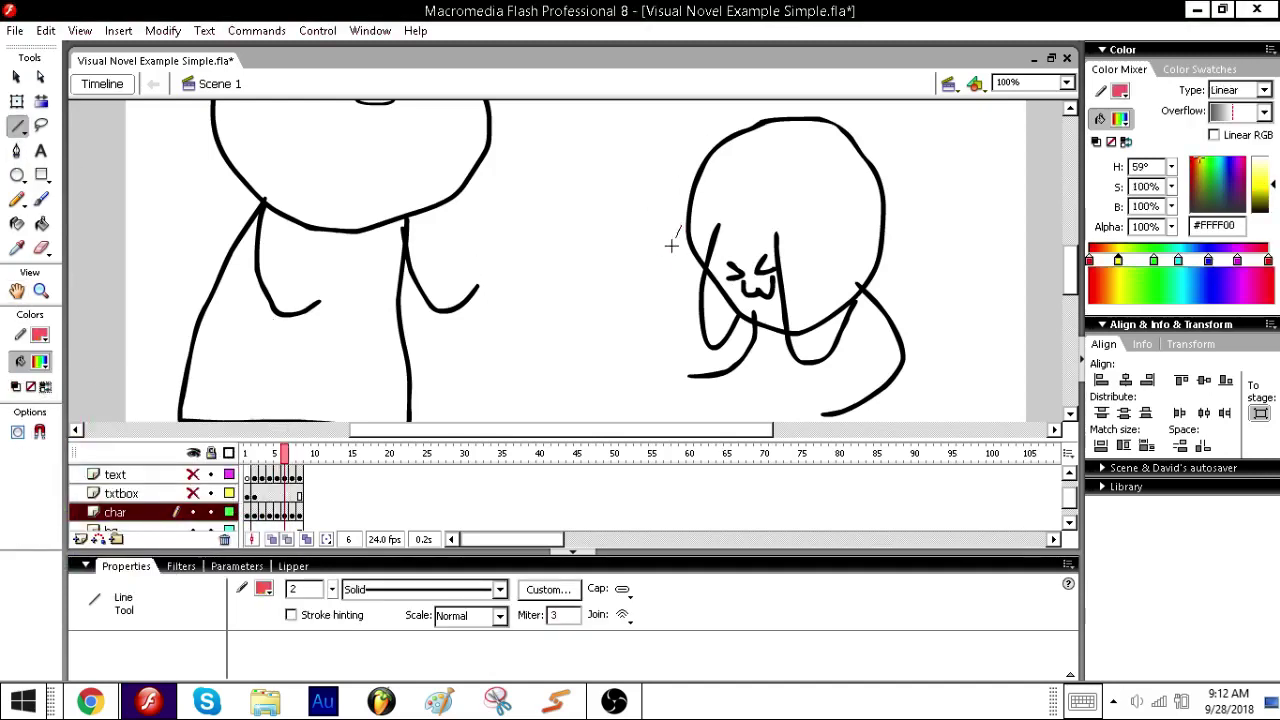
{"action": "left_click_drag", "start_coordinate": [671, 245], "coordinate": [659, 268]}
{"action": "mouse_move", "coordinate": [710, 227]}
{"action": "left_mouse_down"}
{"action": "mouse_move", "coordinate": [688, 277]}
{"action": "mouse_move", "coordinate": [718, 294]}
{"action": "left_mouse_up"}
{"action": "left_click_drag", "start_coordinate": [767, 248], "coordinate": [747, 290]}
{"action": "mouse_move", "coordinate": [792, 240]}
{"action": "left_mouse_down"}
{"action": "mouse_move", "coordinate": [776, 266]}
{"action": "mouse_move", "coordinate": [805, 272]}
{"action": "left_mouse_up"}
{"action": "mouse_move", "coordinate": [841, 236]}
{"action": "left_mouse_down"}
{"action": "mouse_move", "coordinate": [816, 273]}
{"action": "mouse_move", "coordinate": [829, 263]}
{"action": "left_mouse_up"}
{"action": "left_click_drag", "start_coordinate": [858, 226], "coordinate": [845, 262]}
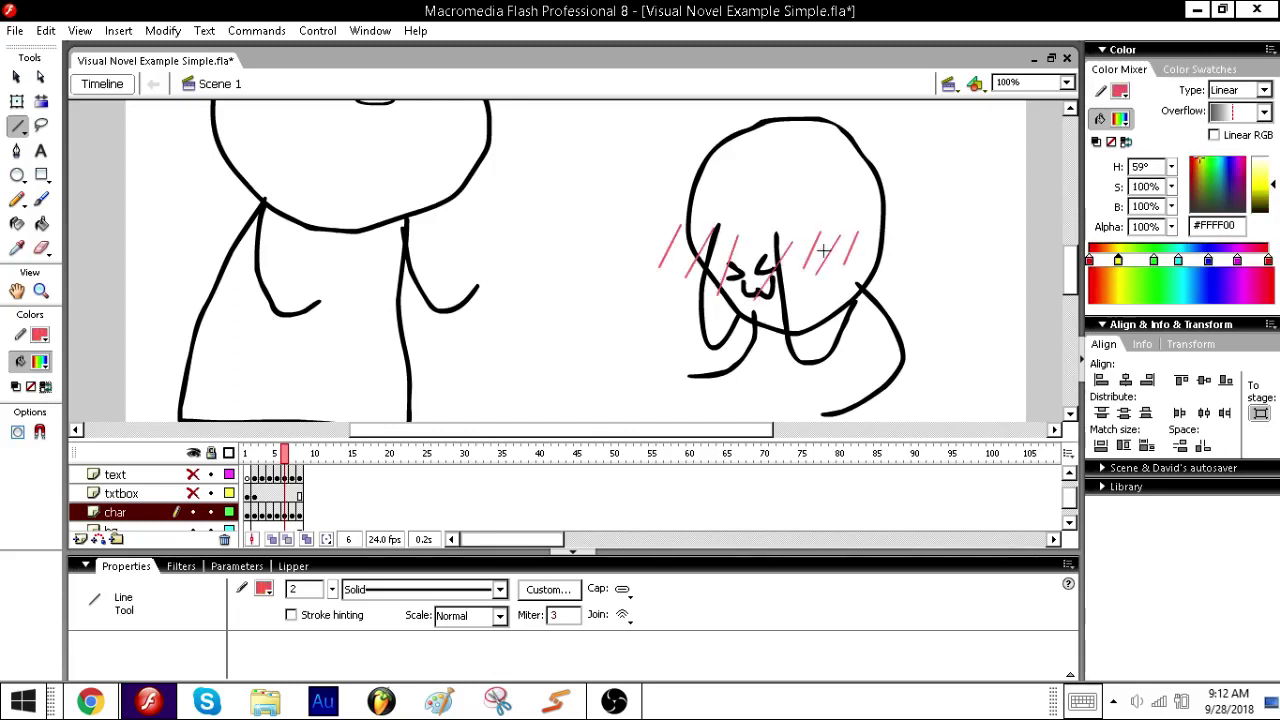
- Show the txtbox and text layers again on frame 6
{"action": "left_click", "coordinate": [41, 200]}
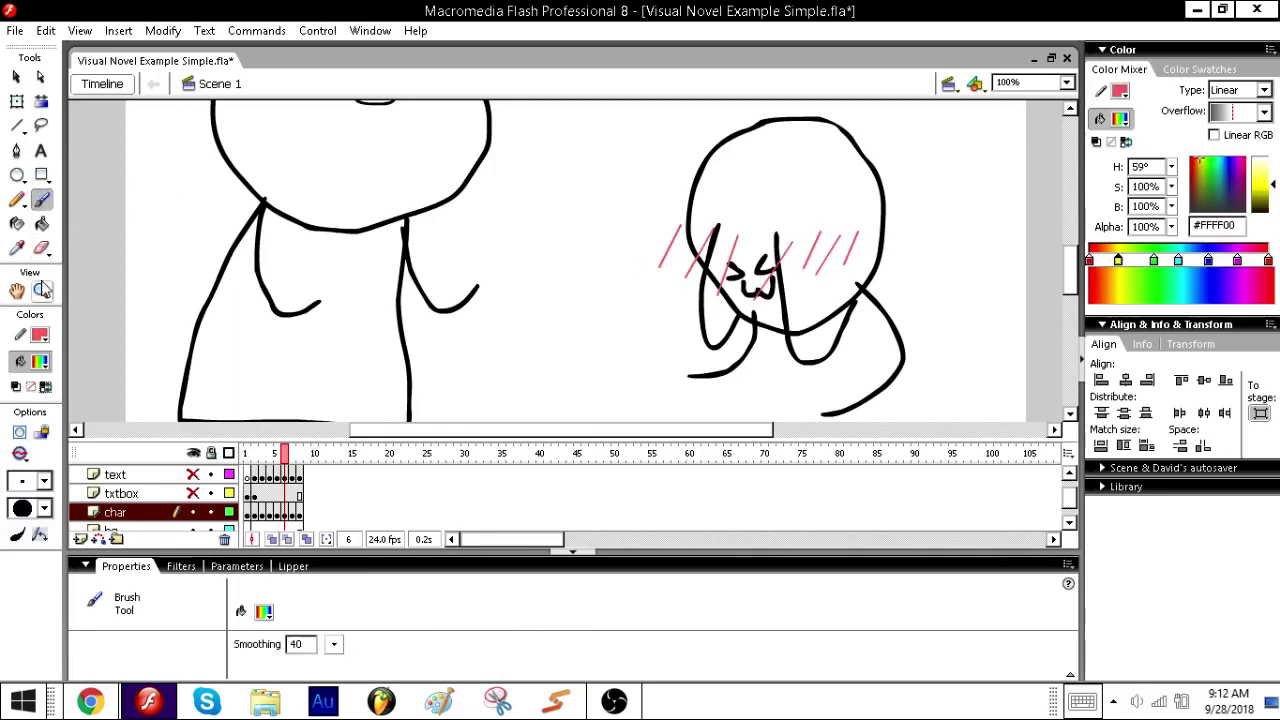
{"action": "left_click_drag", "start_coordinate": [193, 493], "coordinate": [193, 475]}
{"action": "left_click", "coordinate": [283, 457]}
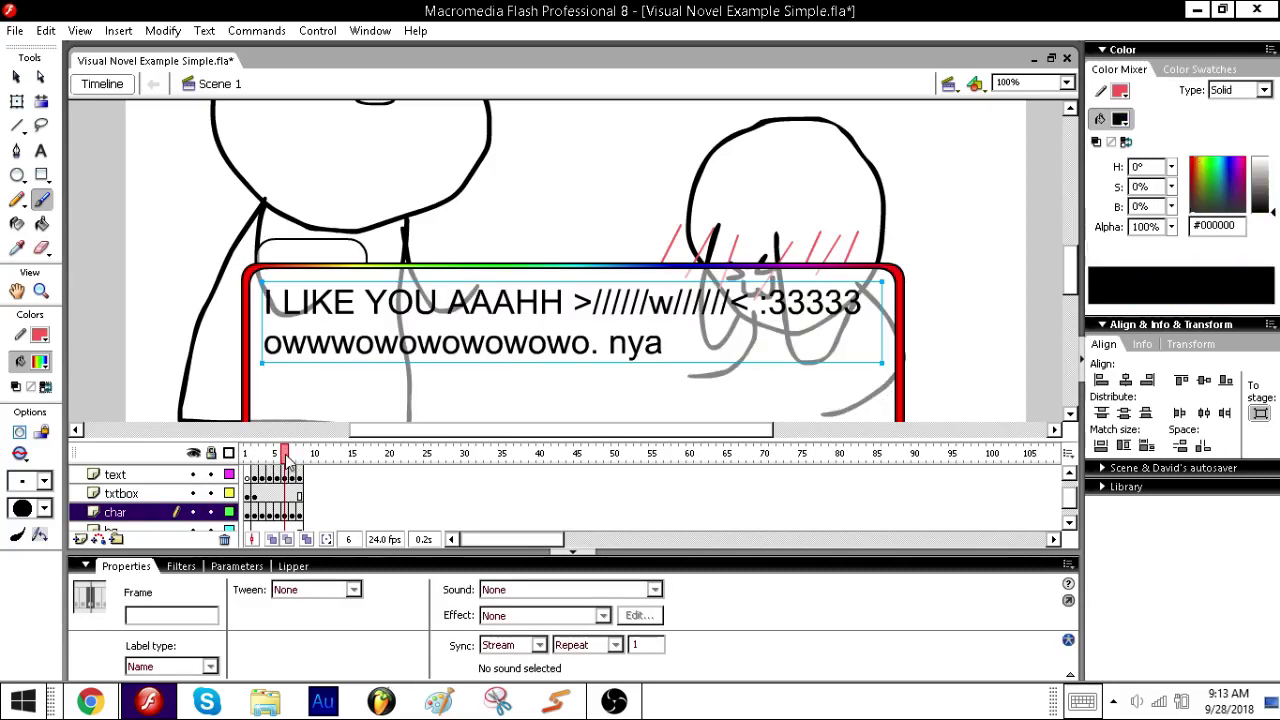
- On frame 8, delete the larger character's open mouth and brush a small black smile in its place
{"action": "left_click", "coordinate": [291, 458]}
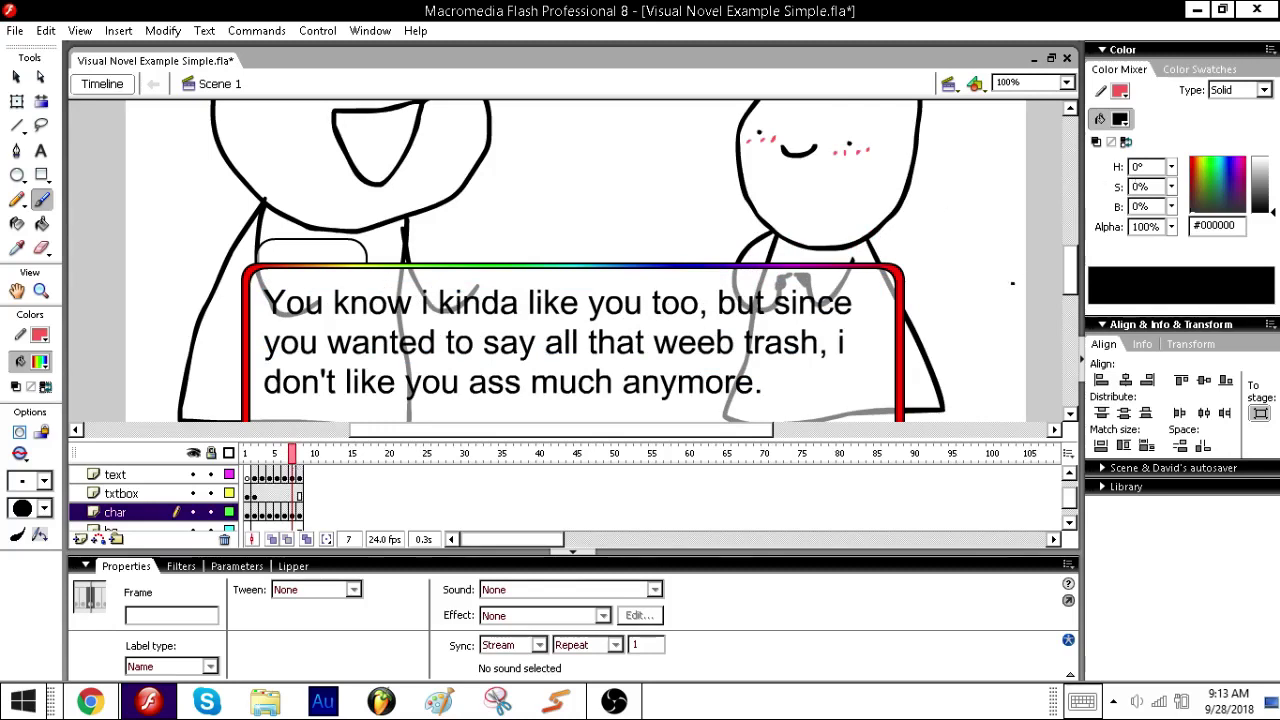
{"action": "left_click", "coordinate": [298, 458]}
{"action": "key", "text": "v"}
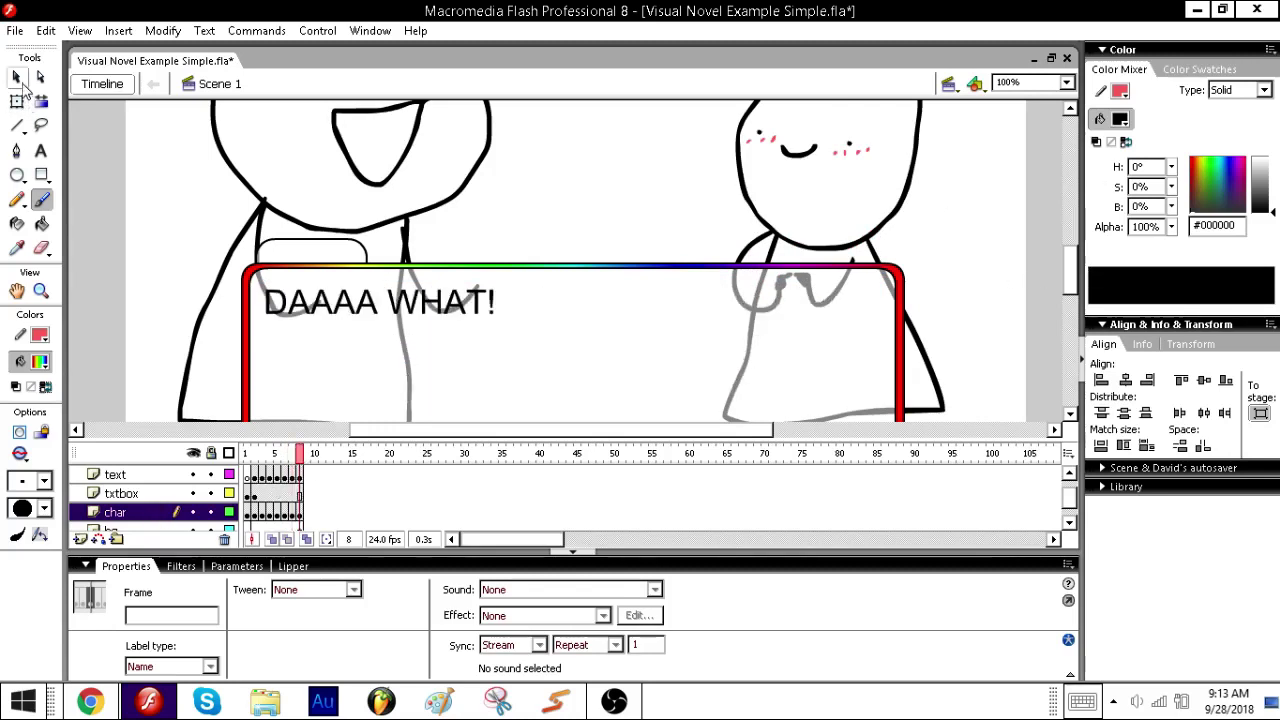
{"action": "left_click", "coordinate": [380, 190]}
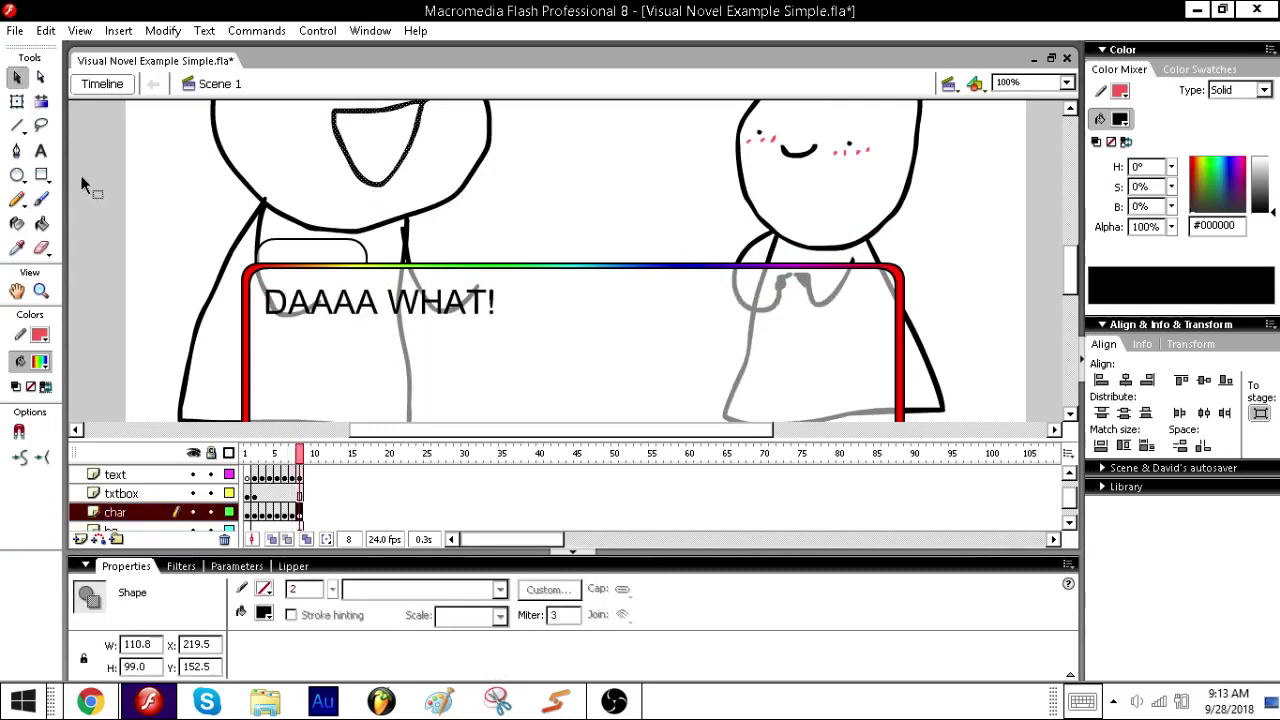
{"action": "key", "text": "Delete"}
{"action": "left_click", "coordinate": [41, 199]}
{"action": "left_click", "coordinate": [40, 361]}
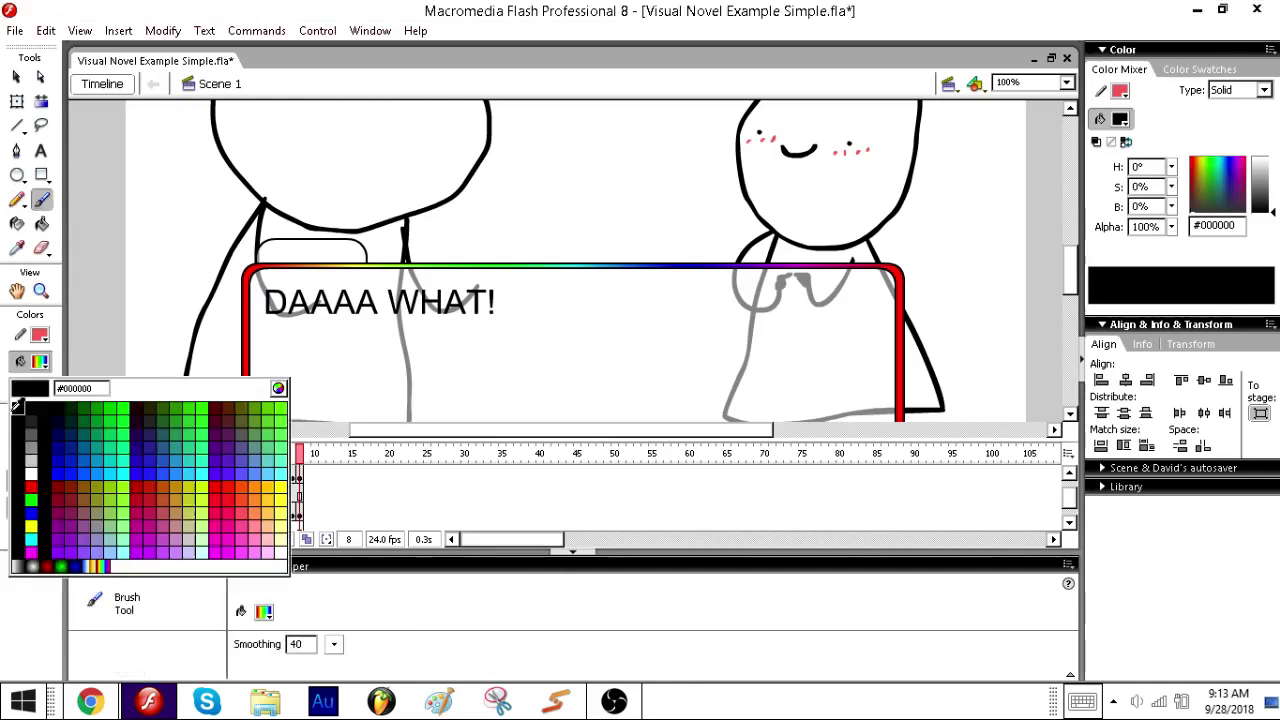
{"action": "key", "text": "Escape"}
{"action": "left_click", "coordinate": [1069, 108]}
{"action": "left_click", "coordinate": [1069, 108]}
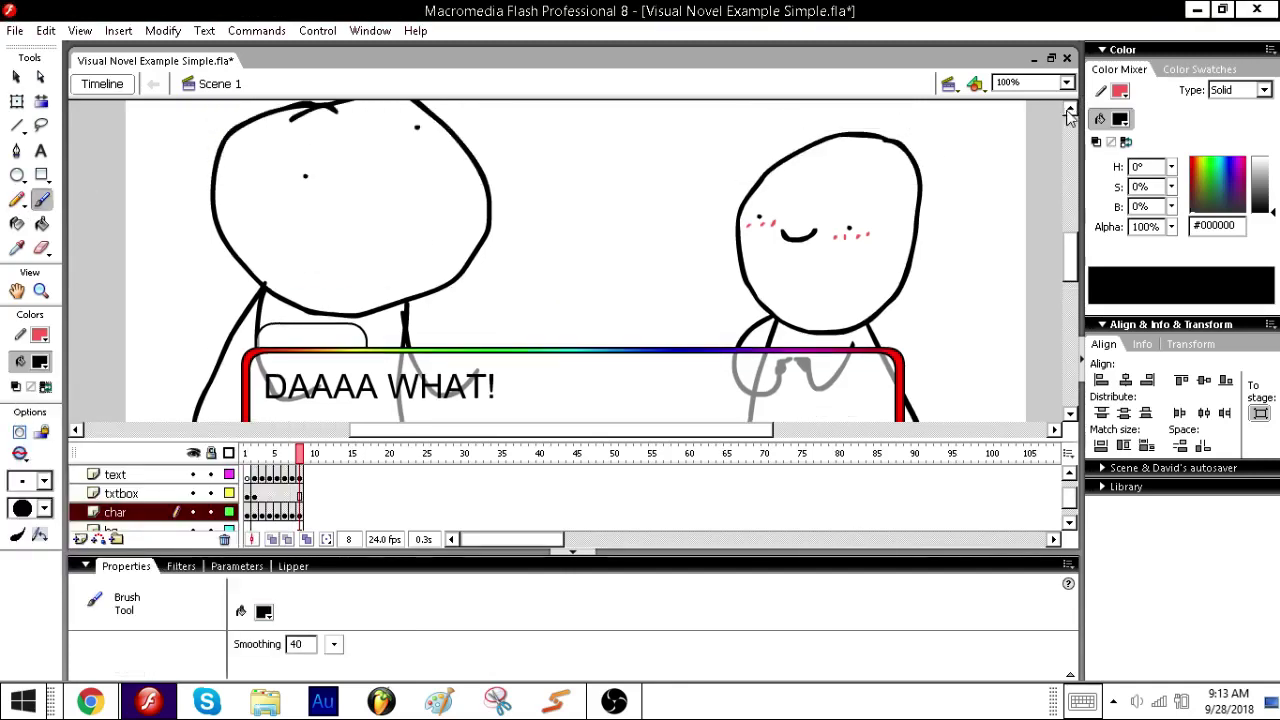
{"action": "mouse_move", "coordinate": [357, 173]}
{"action": "left_mouse_down"}
{"action": "mouse_move", "coordinate": [372, 186]}
{"action": "mouse_move", "coordinate": [395, 158]}
{"action": "left_mouse_up"}
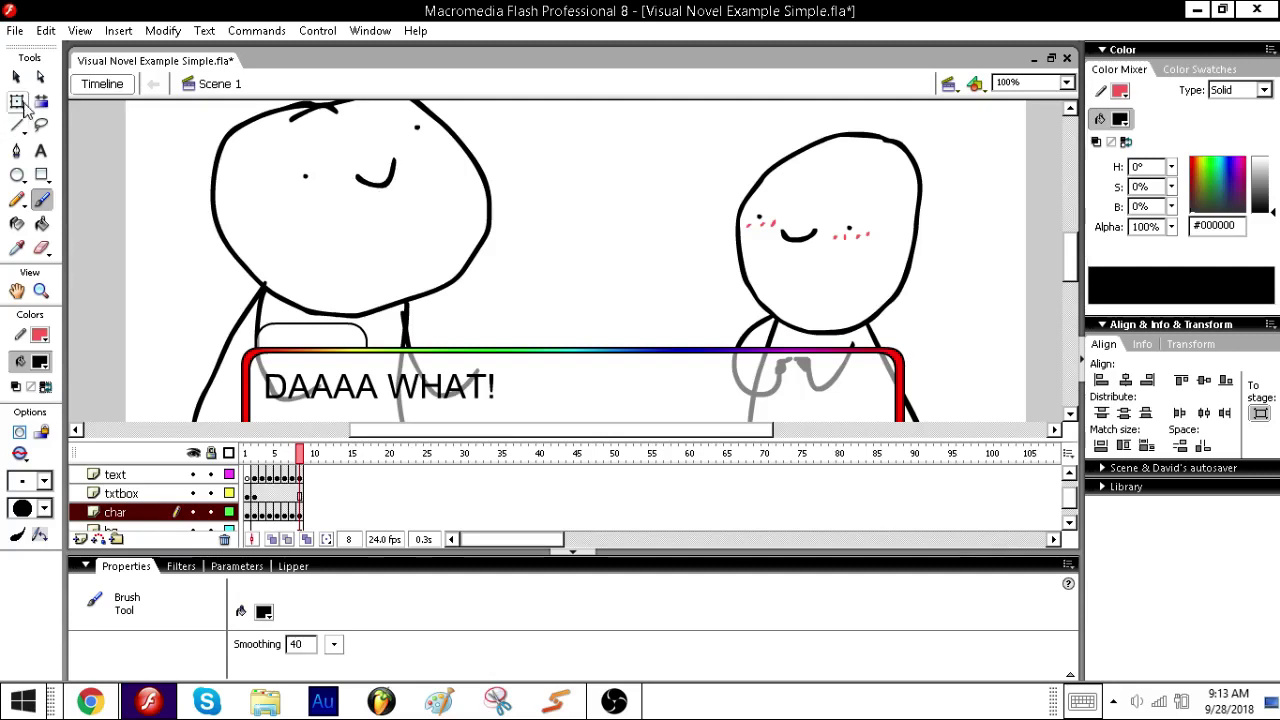
- Flip the larger character on frame 8 horizontally
{"action": "left_click", "coordinate": [17, 101]}
{"action": "left_click", "coordinate": [310, 312]}
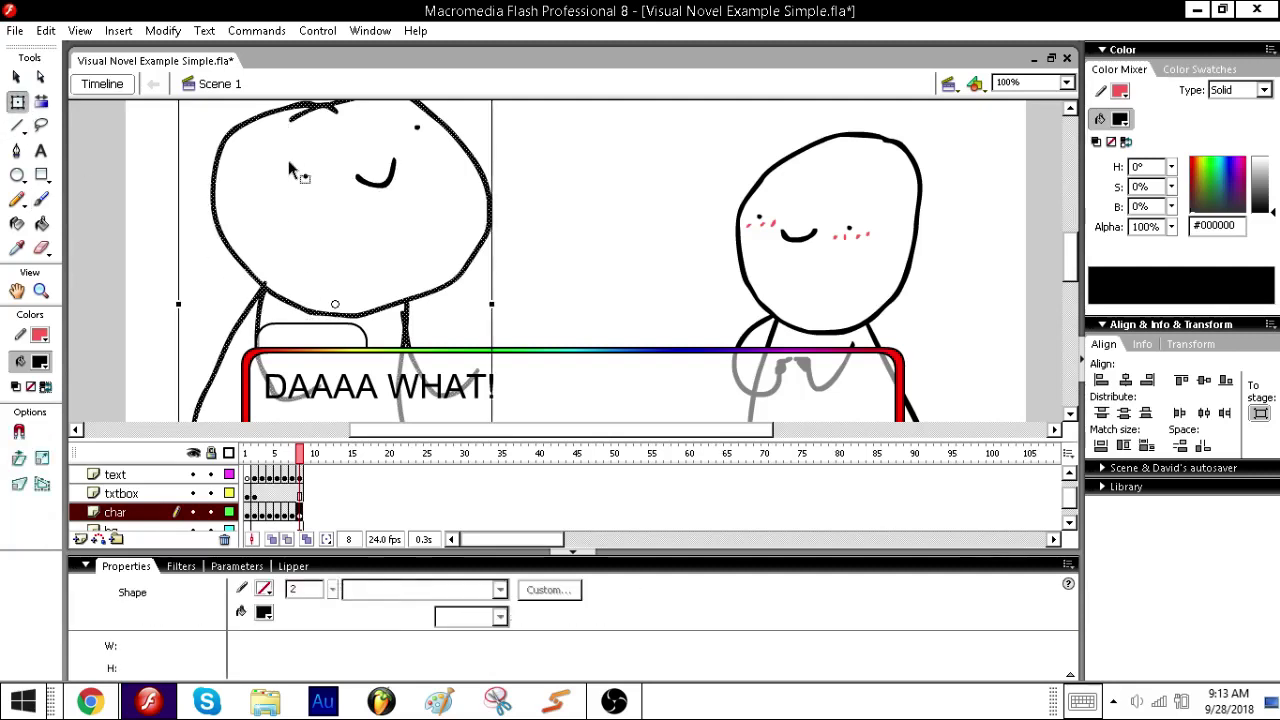
{"action": "left_click_drag", "start_coordinate": [280, 155], "coordinate": [406, 208]}
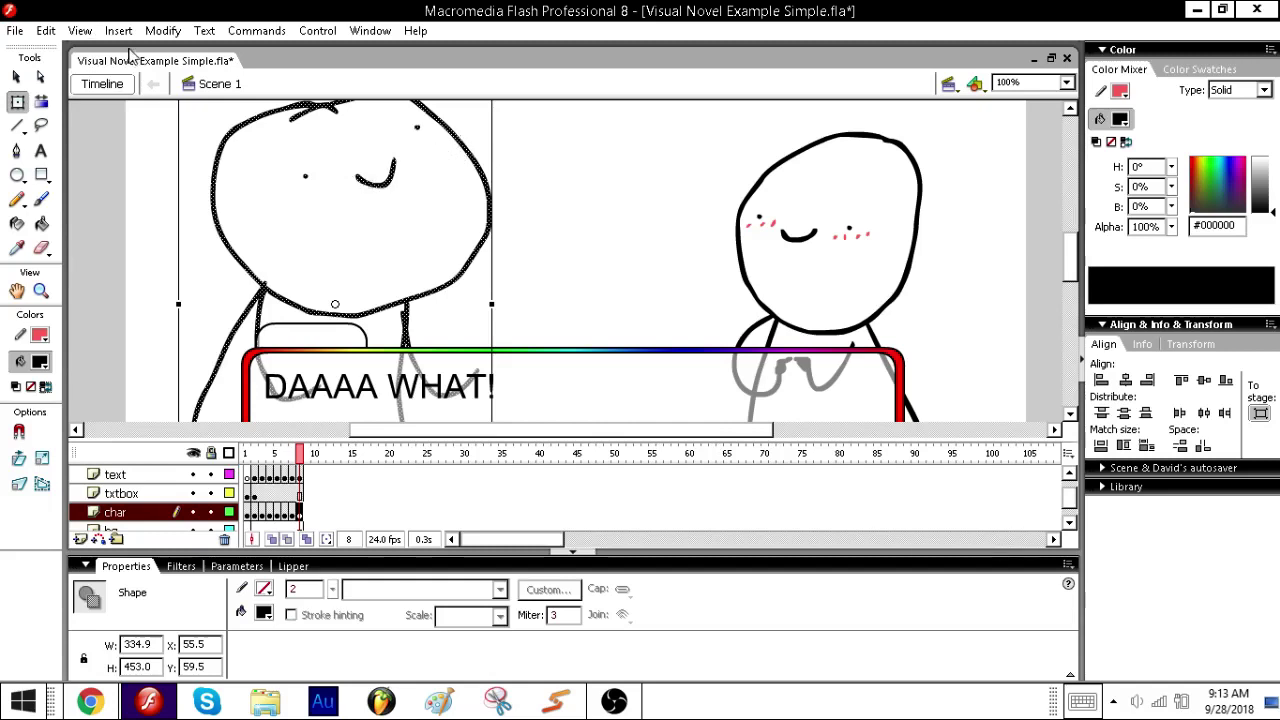
{"action": "left_click", "coordinate": [162, 30]}
{"action": "mouse_move", "coordinate": [98, 255]}
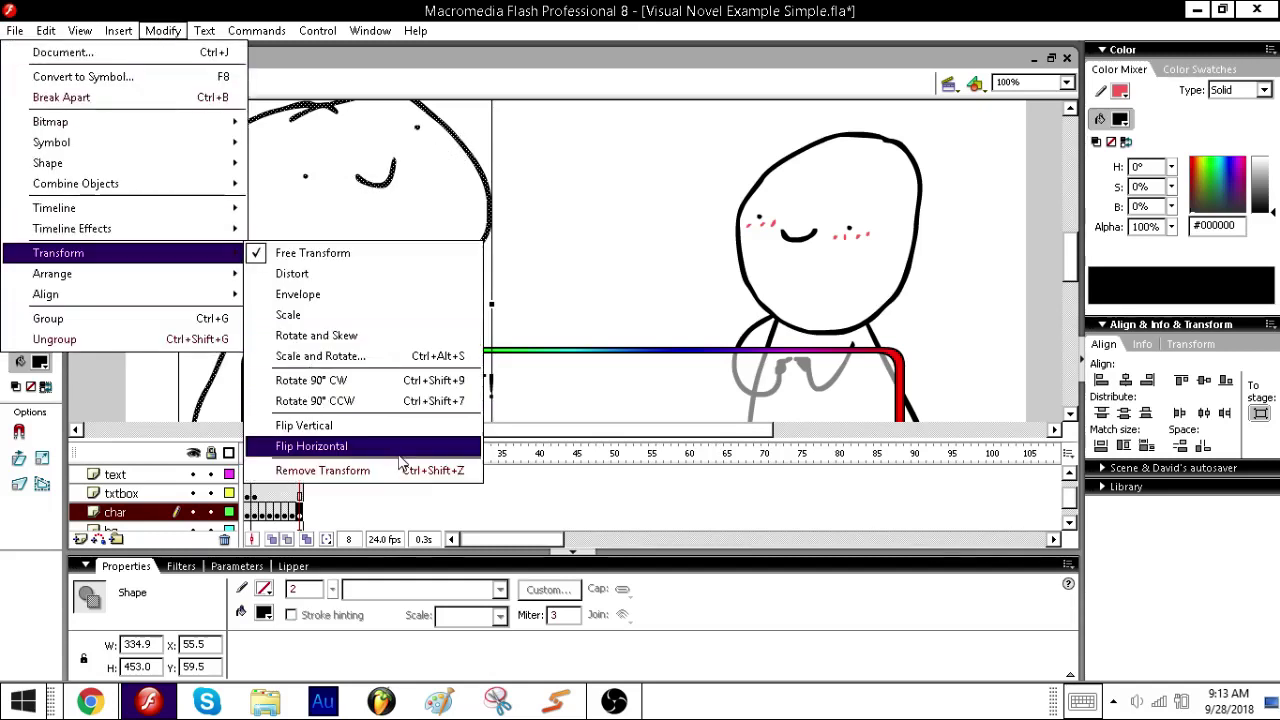
{"action": "left_click", "coordinate": [300, 523]}
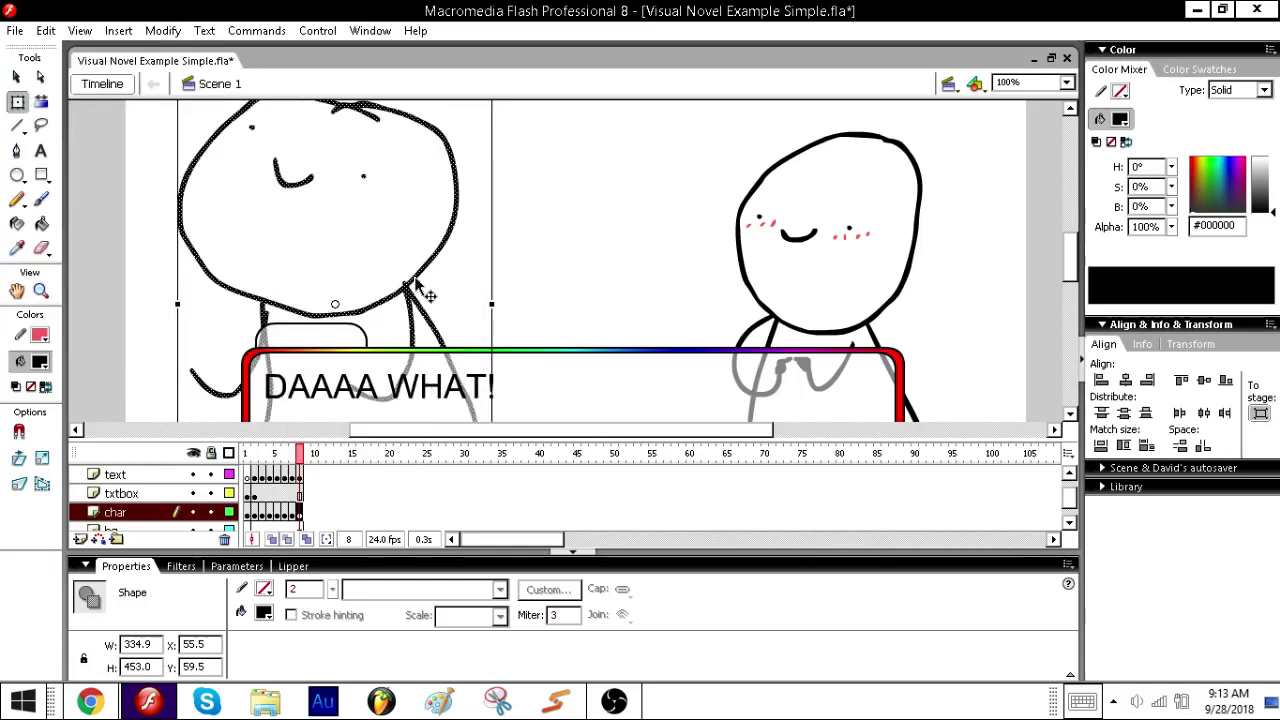
- Nudge the flipped larger character to the left until its head extends partly past the stage edge, and deselect it
{"action": "key", "text": "shift+Left"}
{"action": "key", "text": "shift+Left"}
{"action": "key", "text": "shift+Left"}
{"action": "key", "text": "shift+Left"}
{"action": "key", "text": "shift+Left"}
{"action": "key", "text": "shift+Left"}
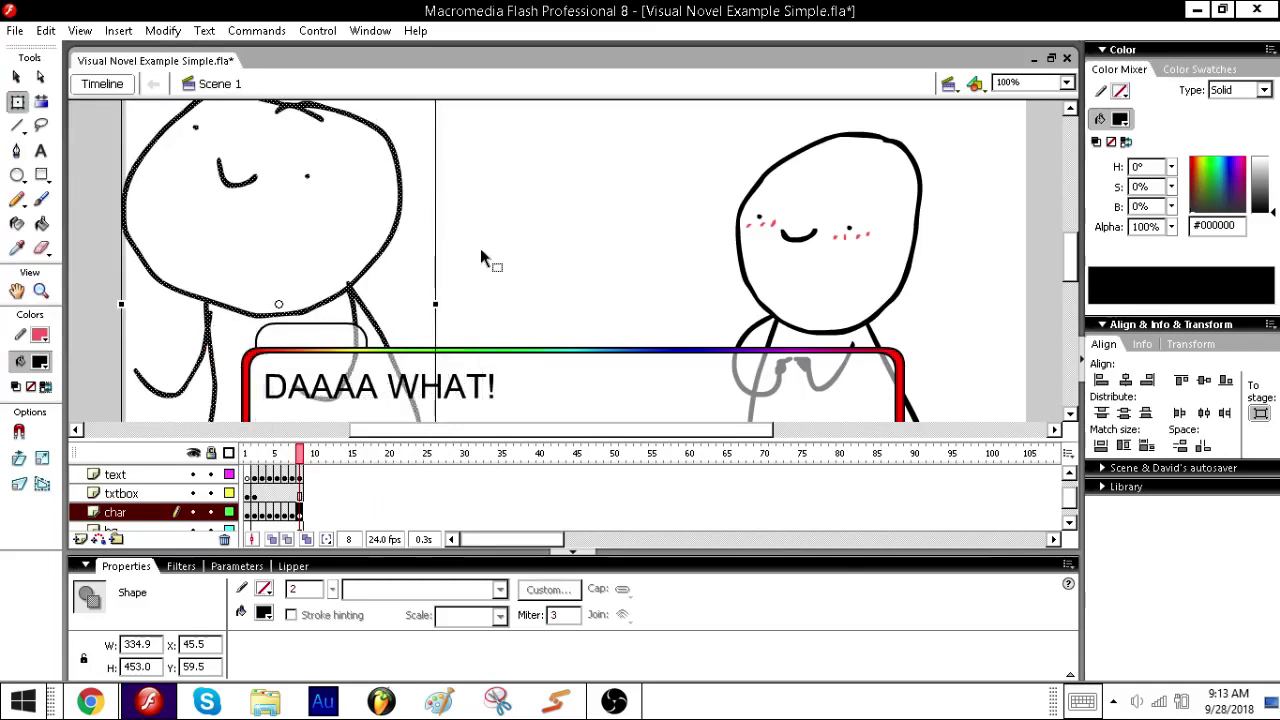
{"action": "left_click", "coordinate": [480, 248]}
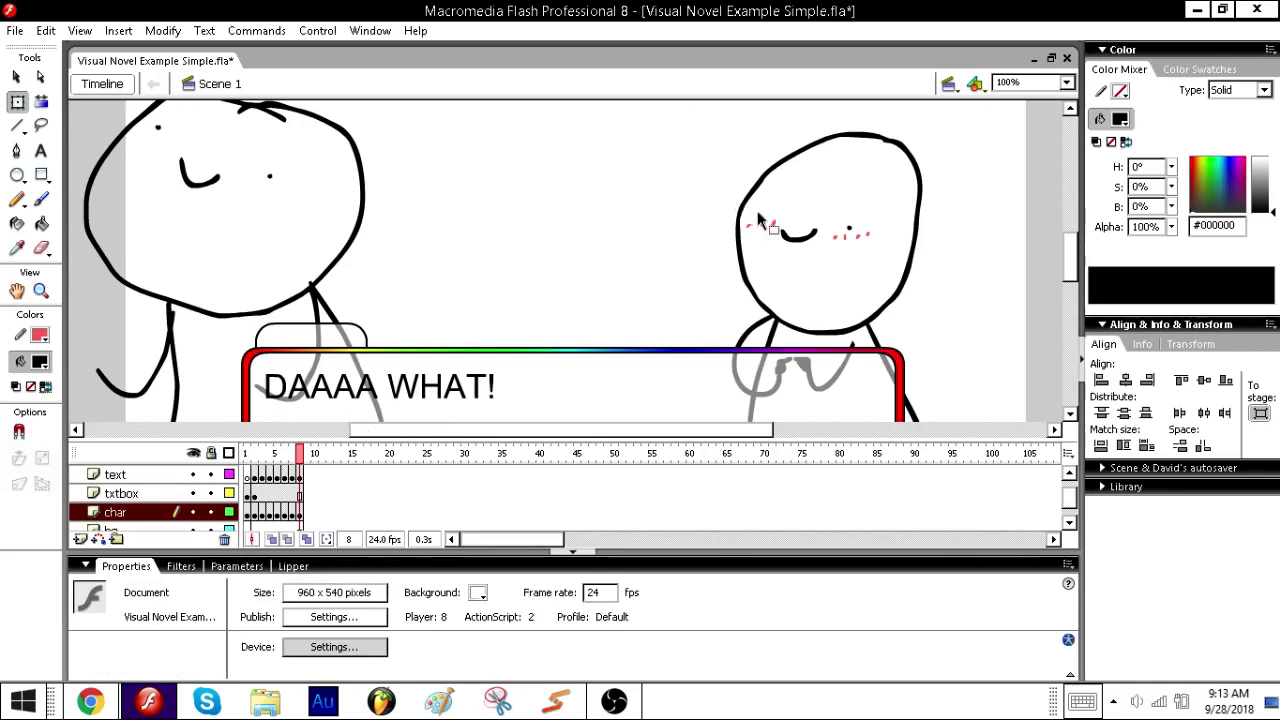
- Replace the smaller character's smile on frame 8 with a large brushed shouting mouth, and save the file
{"action": "left_click", "coordinate": [792, 233]}
{"action": "key", "text": "Delete"}
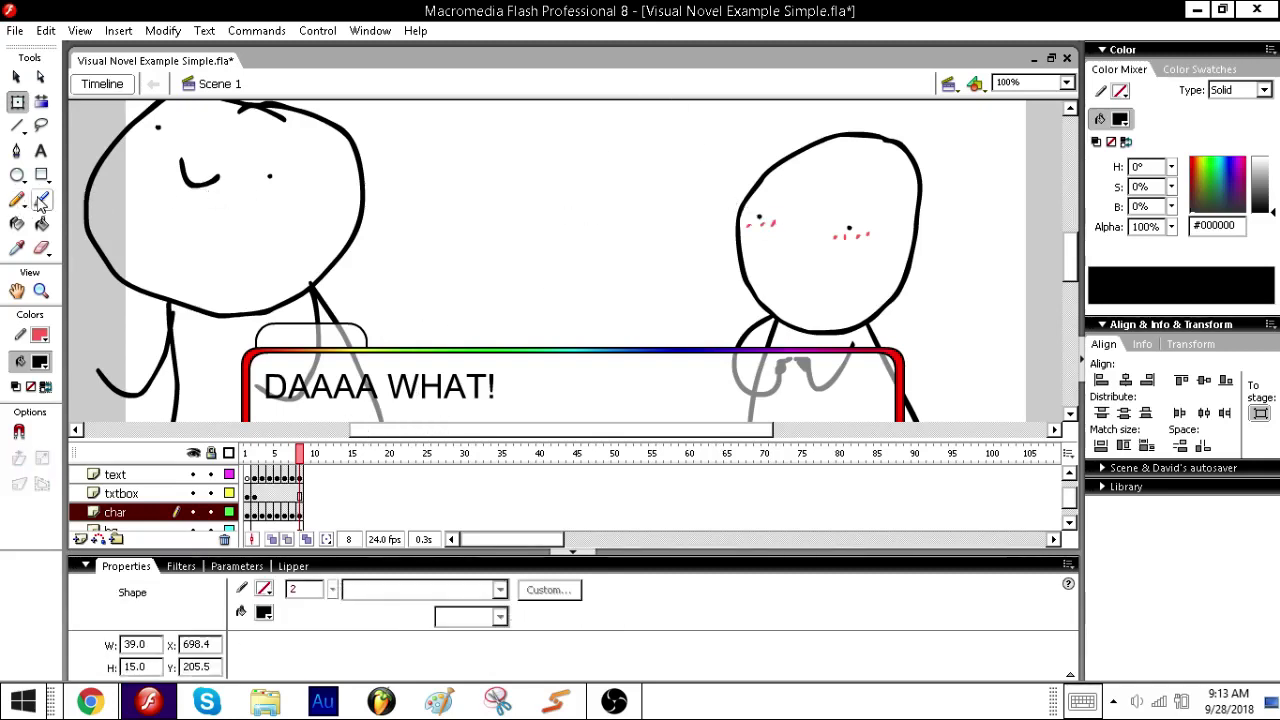
{"action": "left_click", "coordinate": [40, 201]}
{"action": "mouse_move", "coordinate": [812, 242]}
{"action": "left_mouse_down"}
{"action": "mouse_move", "coordinate": [797, 289]}
{"action": "mouse_move", "coordinate": [841, 254]}
{"action": "mouse_move", "coordinate": [805, 237]}
{"action": "mouse_move", "coordinate": [767, 262]}
{"action": "mouse_move", "coordinate": [788, 300]}
{"action": "mouse_move", "coordinate": [828, 272]}
{"action": "mouse_move", "coordinate": [851, 282]}
{"action": "mouse_move", "coordinate": [852, 262]}
{"action": "mouse_move", "coordinate": [819, 242]}
{"action": "mouse_move", "coordinate": [785, 244]}
{"action": "mouse_move", "coordinate": [838, 262]}
{"action": "left_mouse_up"}
{"action": "key", "text": "ctrl+z"}
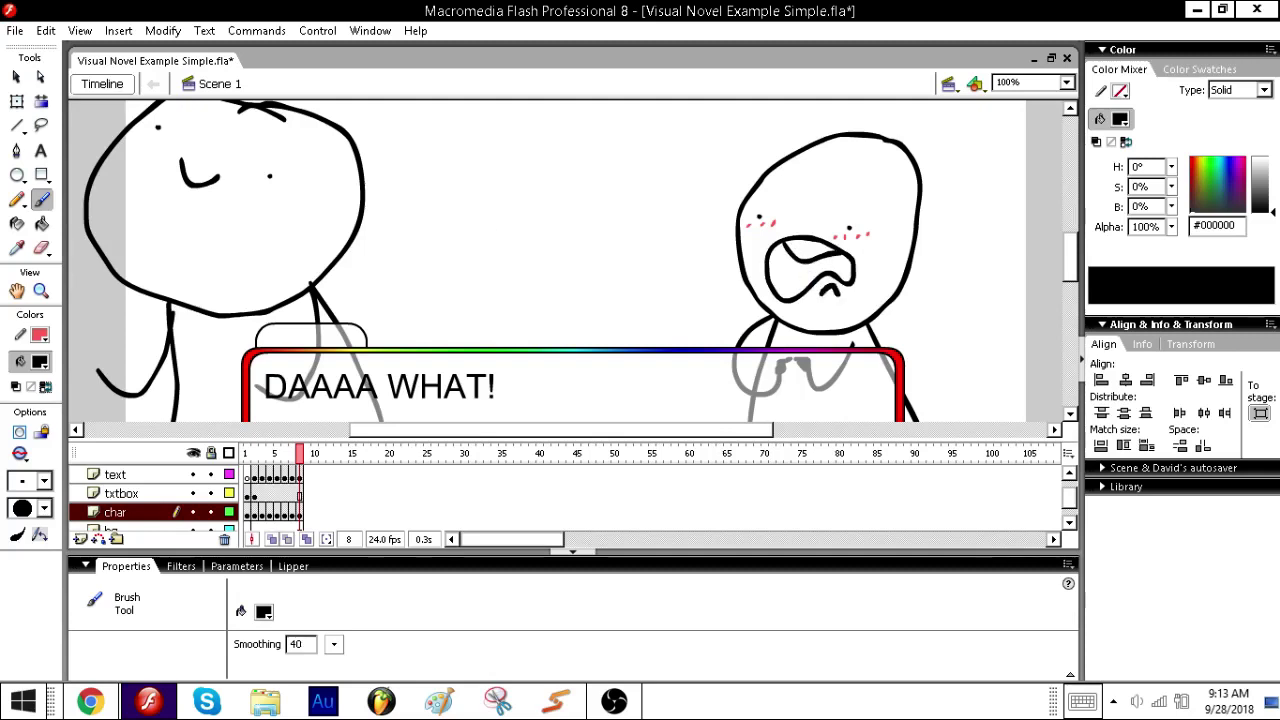
{"action": "left_click", "coordinate": [15, 78]}
{"action": "key", "text": "ctrl+s"}
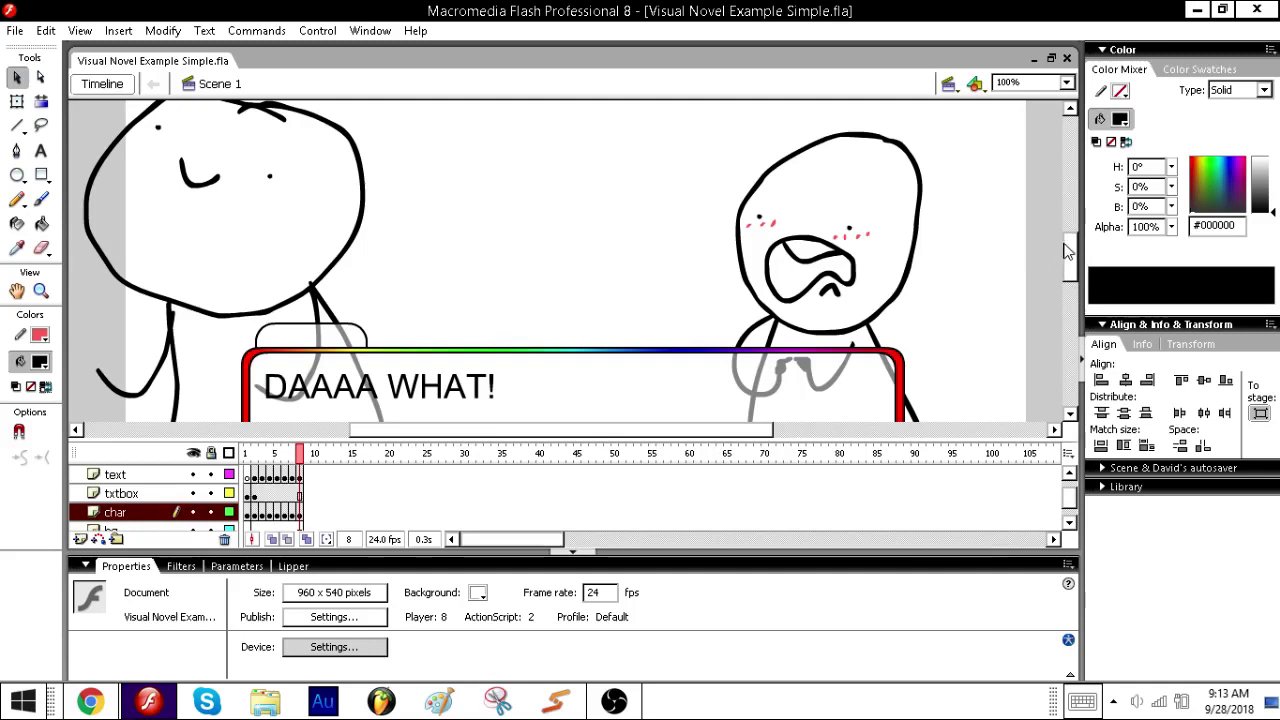
- Add a new layer directly above the text layer, name it Buttons, and save the file
{"action": "scroll", "coordinate": [1070, 253], "scroll_direction": "down", "scroll_amount": 3}
{"action": "scroll", "coordinate": [1070, 248], "scroll_direction": "up", "scroll_amount": 3}
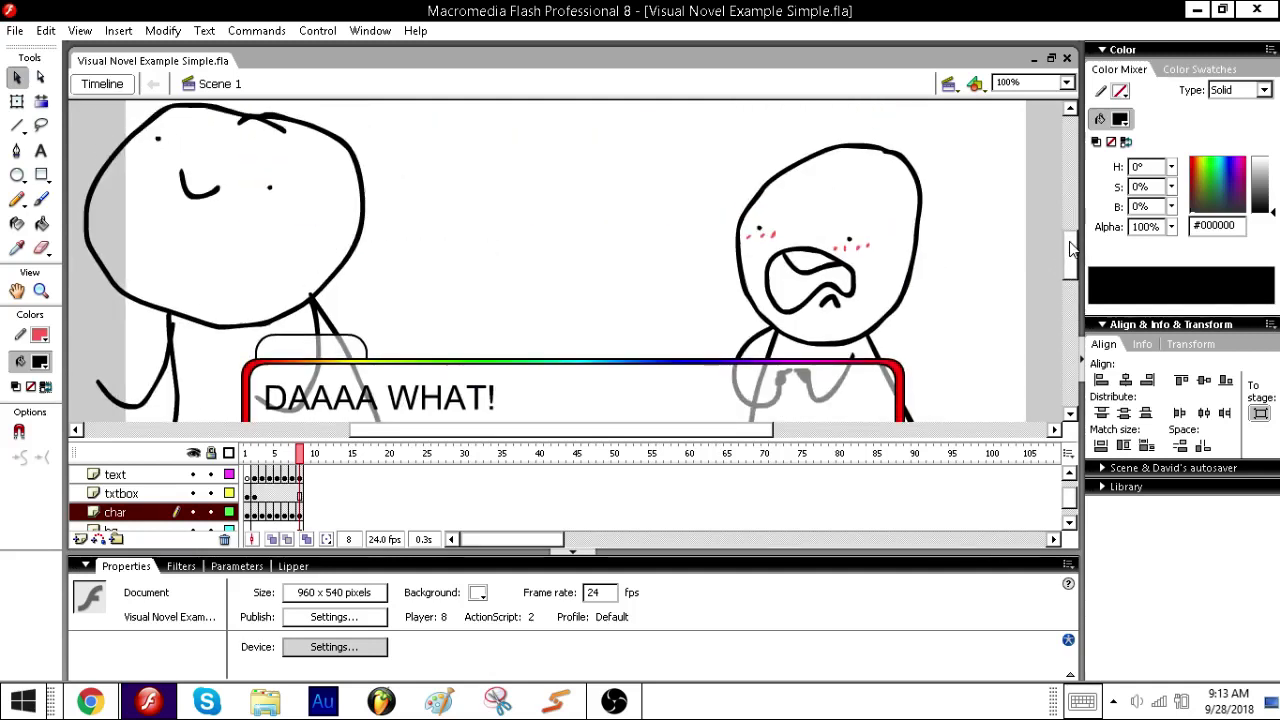
{"action": "left_click", "coordinate": [1068, 473]}
{"action": "left_click", "coordinate": [150, 511]}
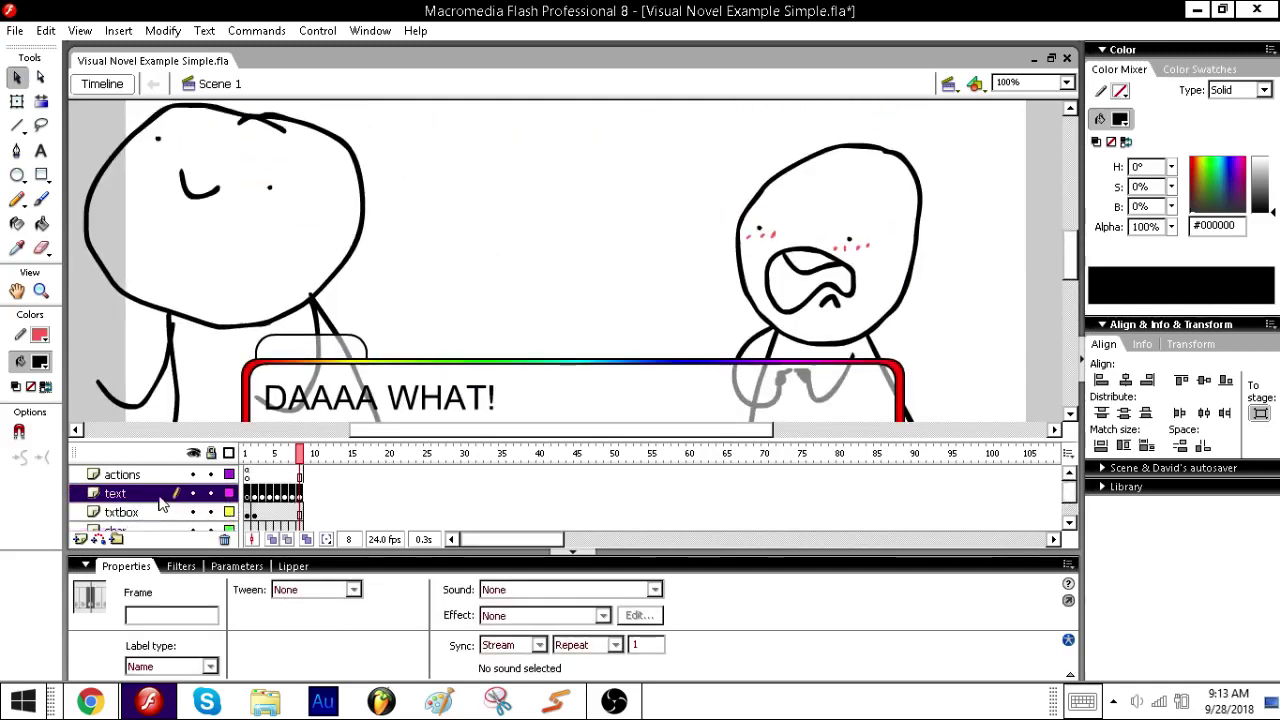
{"action": "left_click", "coordinate": [80, 539]}
{"action": "double_click", "coordinate": [133, 494]}
{"action": "type", "text": "B"}
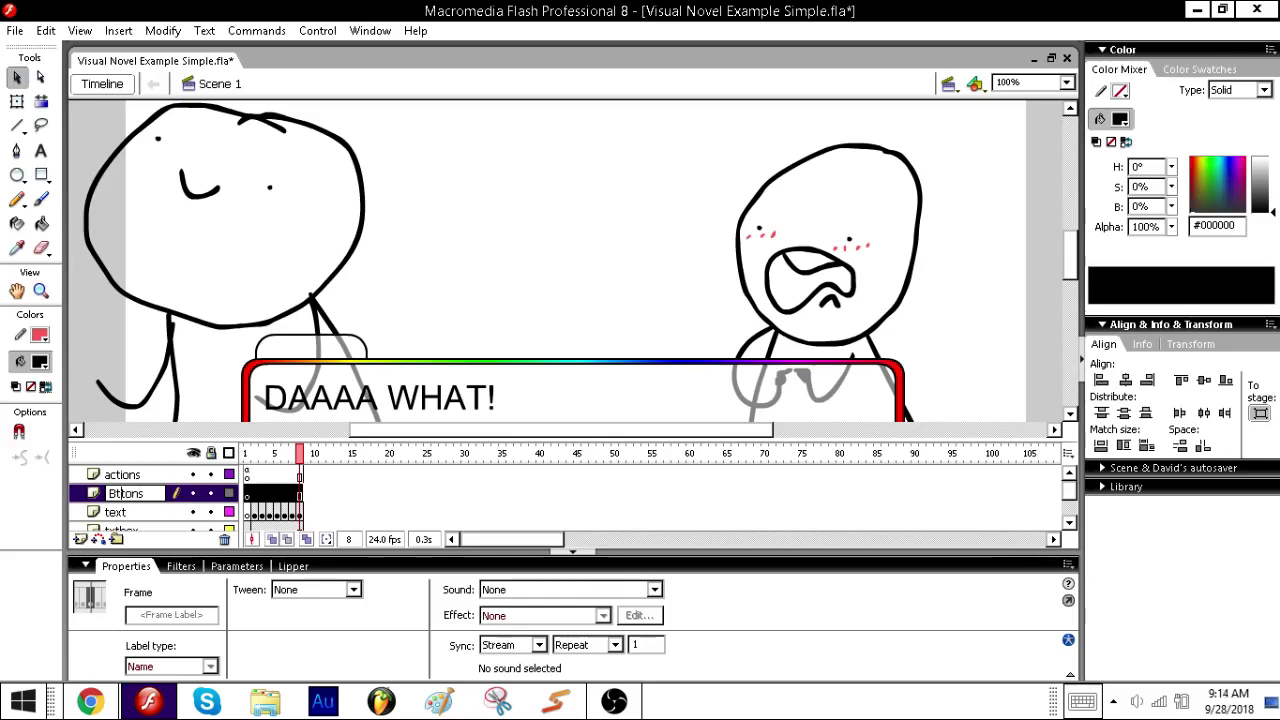
{"action": "type", "text": "uttons"}
{"action": "key", "text": "Return"}
{"action": "key", "text": "ctrl+s"}
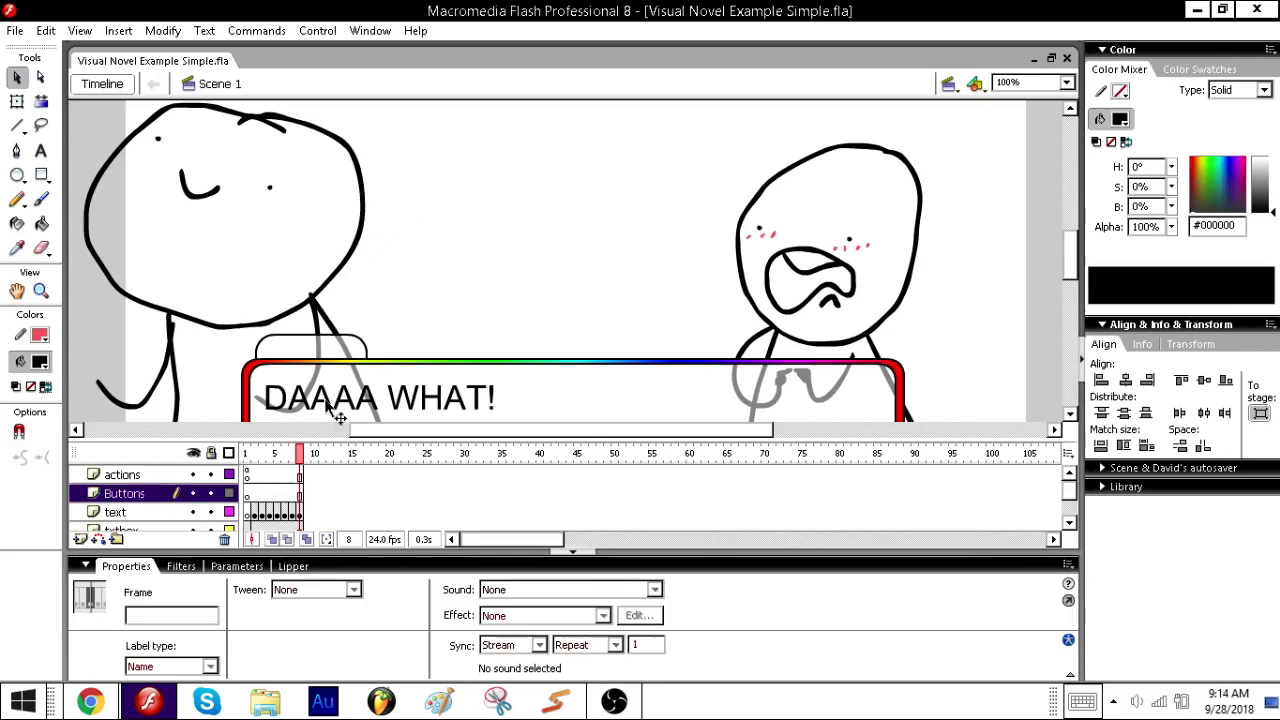
- Go to frame 1 on the Buttons layer
{"action": "left_click", "coordinate": [265, 494]}
{"action": "left_click", "coordinate": [247, 494]}
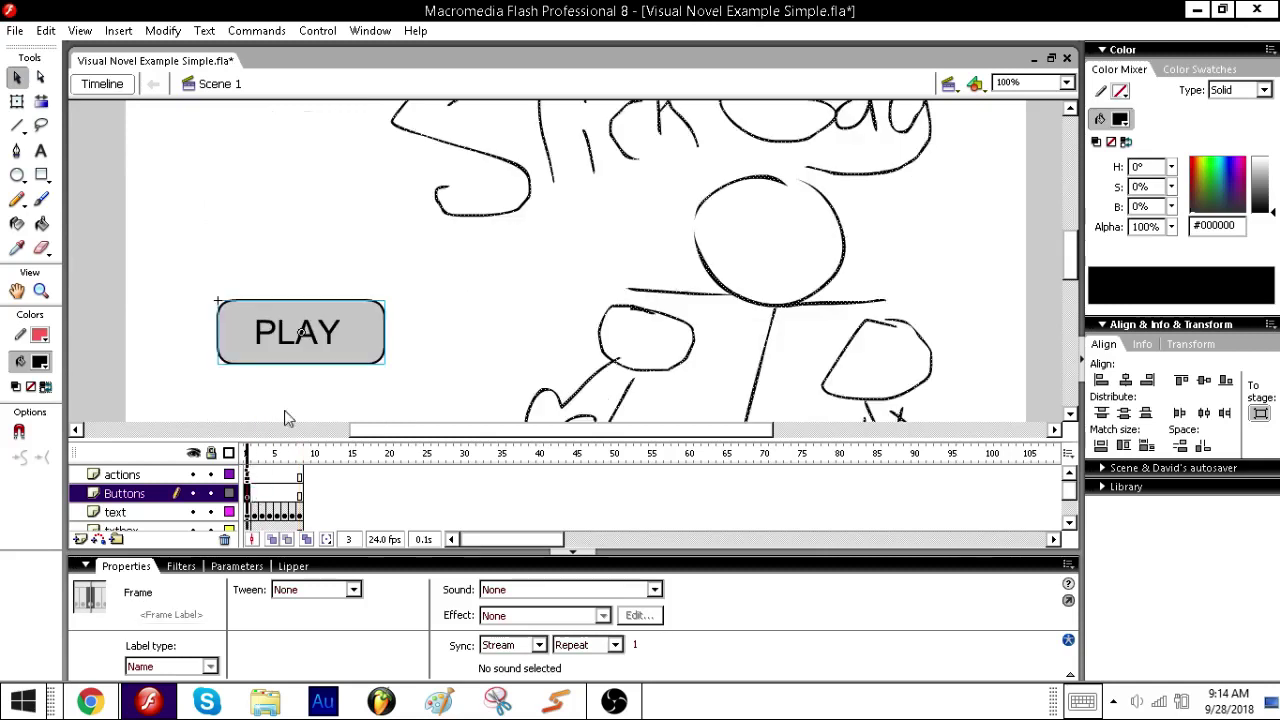
{"action": "left_click", "coordinate": [17, 78]}
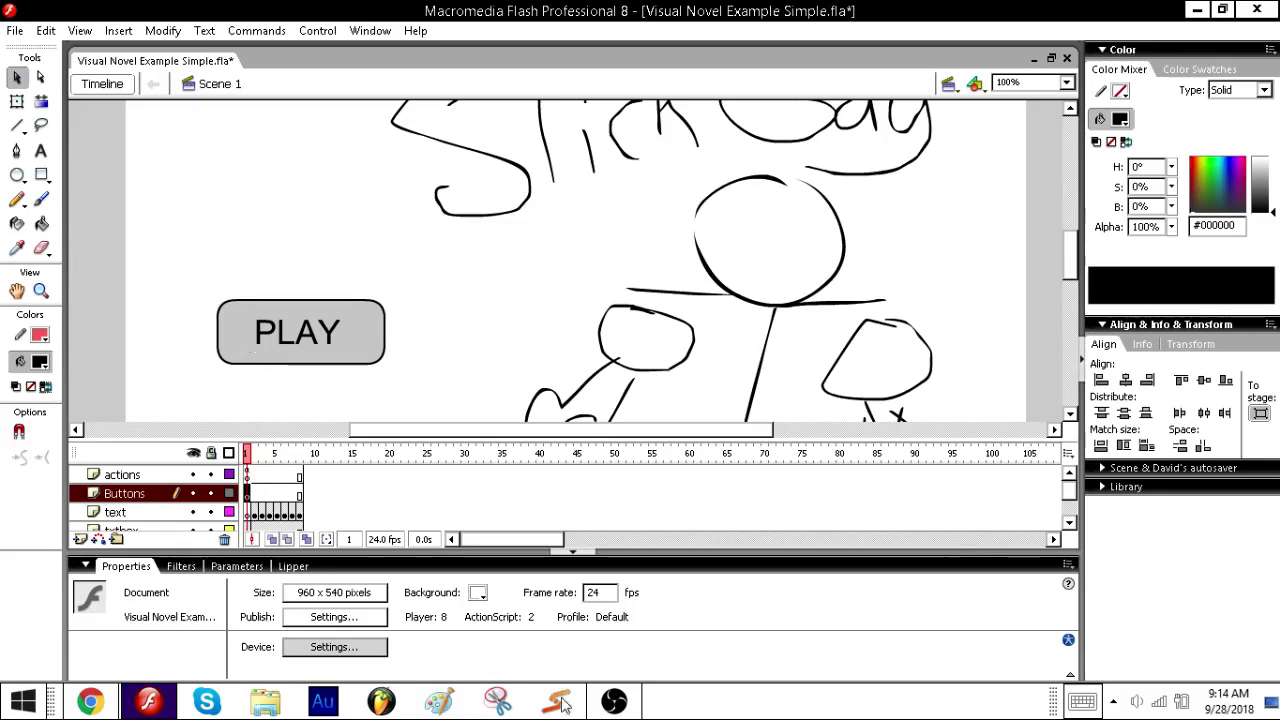
{"action": "left_click", "coordinate": [614, 702]}
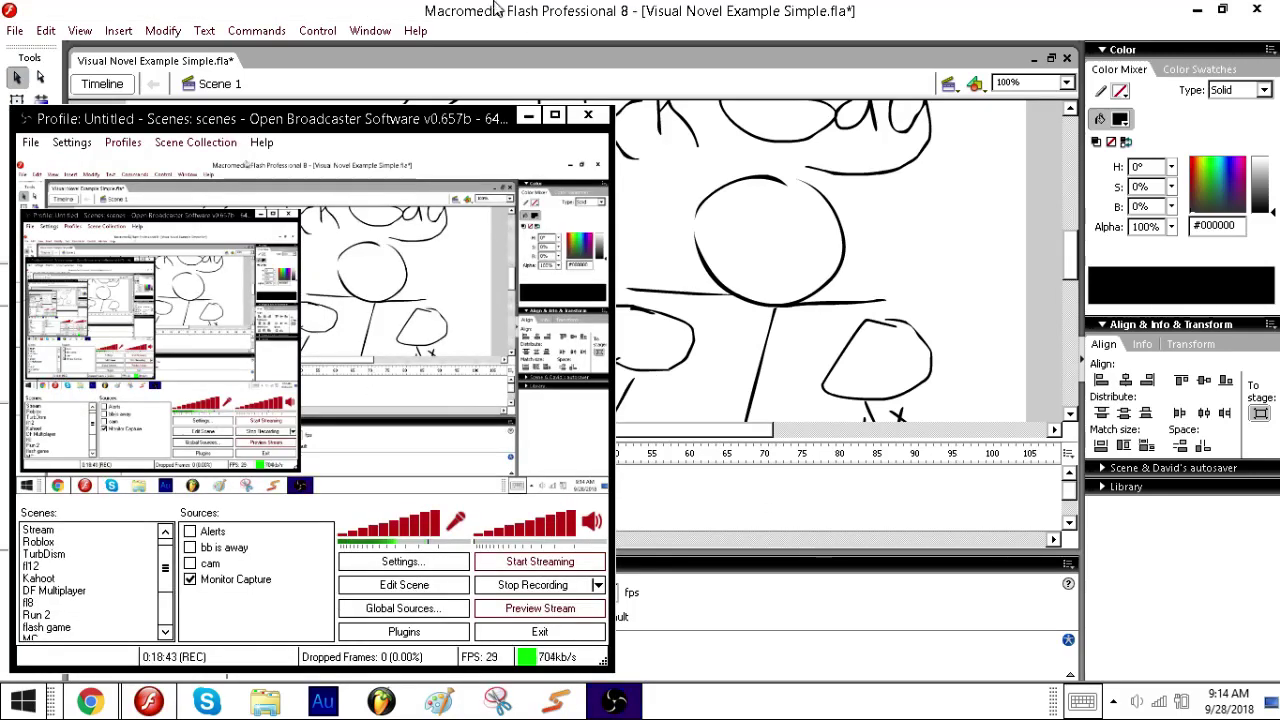
{"action": "left_click", "coordinate": [510, 8]}
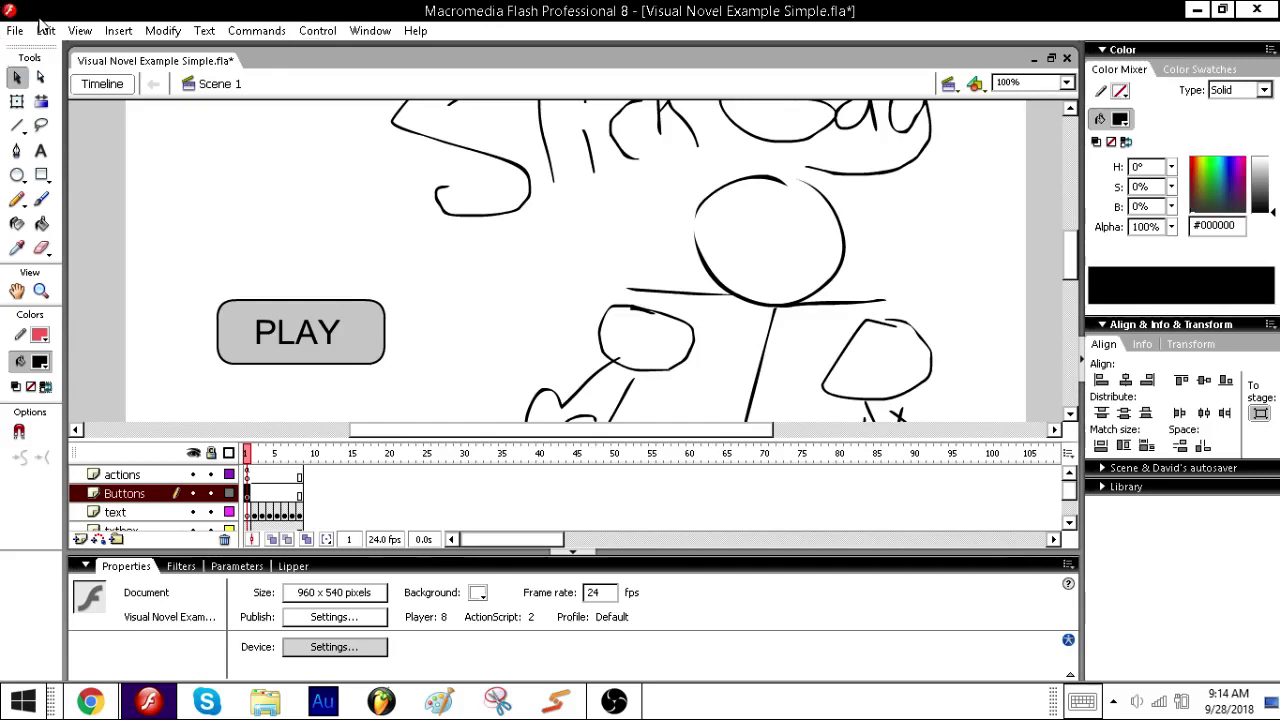
- Save the file, and start an on(release) handler in the script of frame 1's PLAY button
{"action": "key", "text": "ctrl+s"}
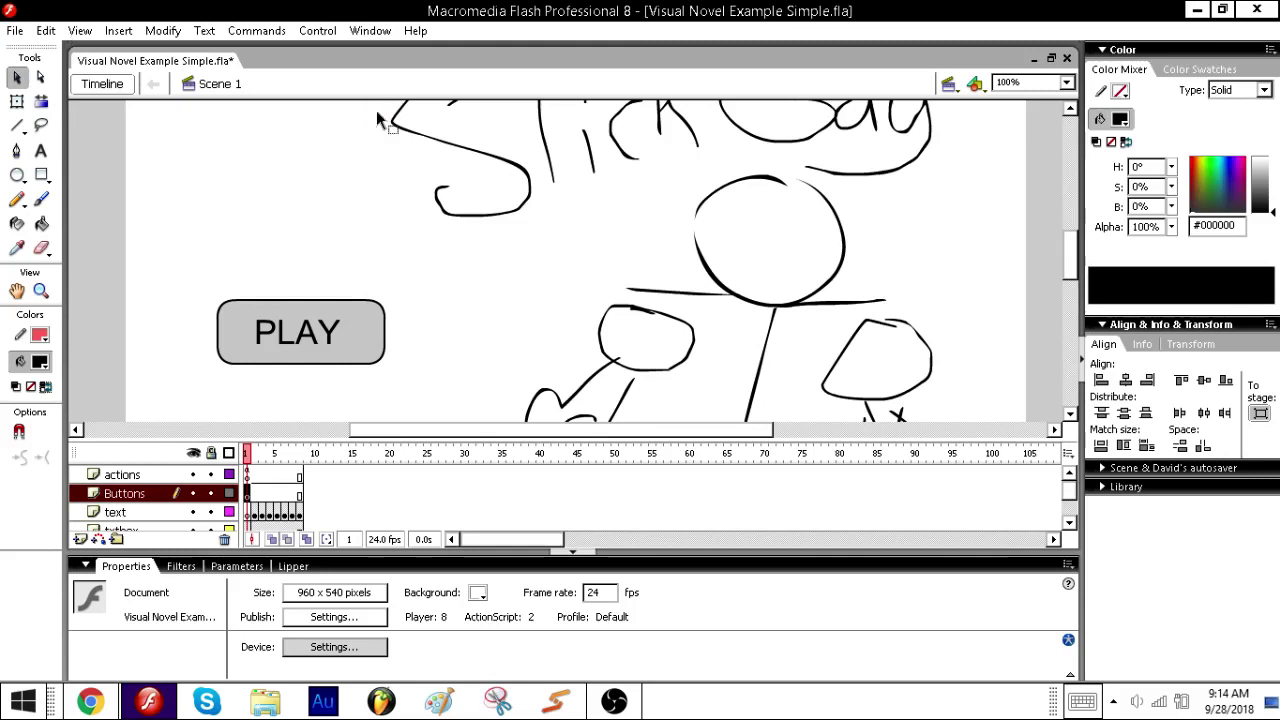
{"action": "left_click", "coordinate": [337, 340]}
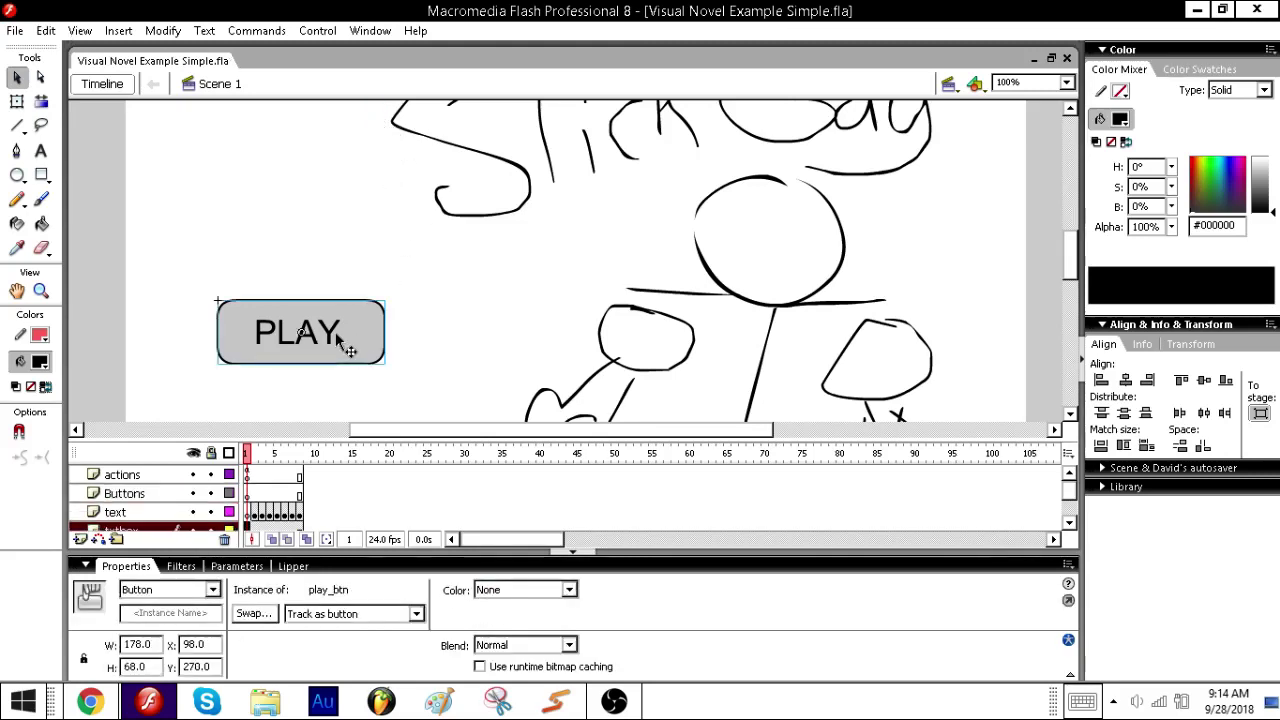
{"action": "key", "text": "F9"}
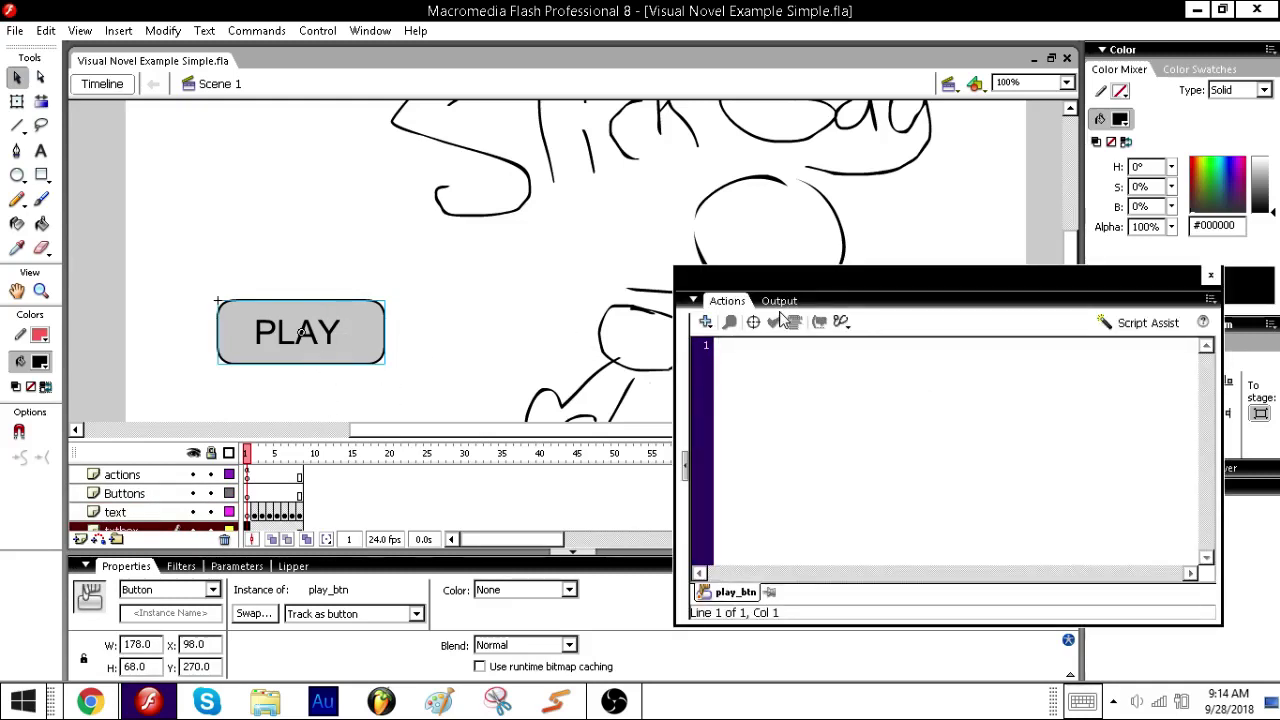
{"action": "type", "text": "on ("}
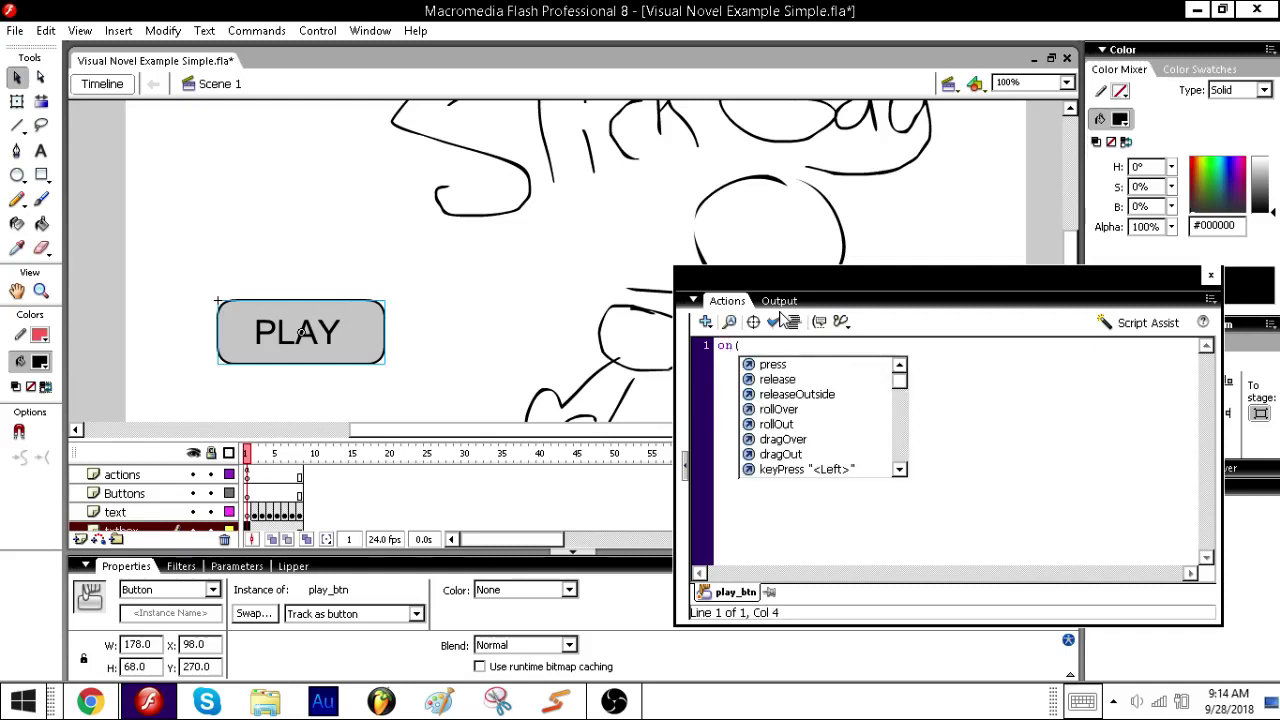
{"action": "key", "text": "Down"}
{"action": "key", "text": "Return"}
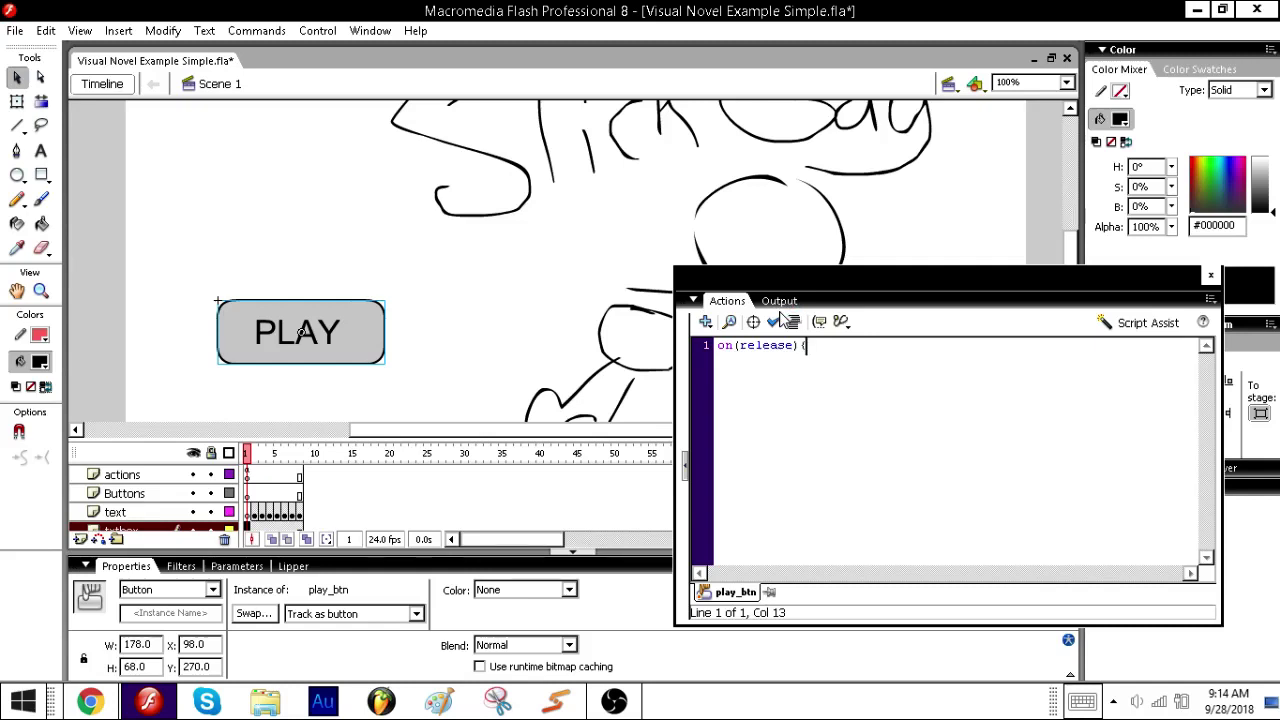
{"action": "type", "text": "ctions will go)"}
{"action": "key", "text": "BackSpace"}
{"action": "key", "text": "BackSpace"}
{"action": "key", "text": "BackSpace"}
{"action": "key", "text": "BackSpace"}
{"action": "key", "text": "BackSpace"}
{"action": "key", "text": "BackSpace"}
{"action": "key", "text": "BackSpace"}
{"action": "key", "text": "BackSpace"}
{"action": "key", "text": "BackSpace"}
{"action": "key", "text": "BackSpace"}
{"action": "key", "text": "BackSpace"}
{"action": "key", "text": "BackSpace"}
{"action": "key", "text": "BackSpace"}
{"action": "key", "text": "BackSpace"}
- Complete the PLAY button's release handler with _root.nextFrame(); and a closing brace, and save the file
{"action": "key", "text": "Return"}
{"action": "type", "text": "_root"}
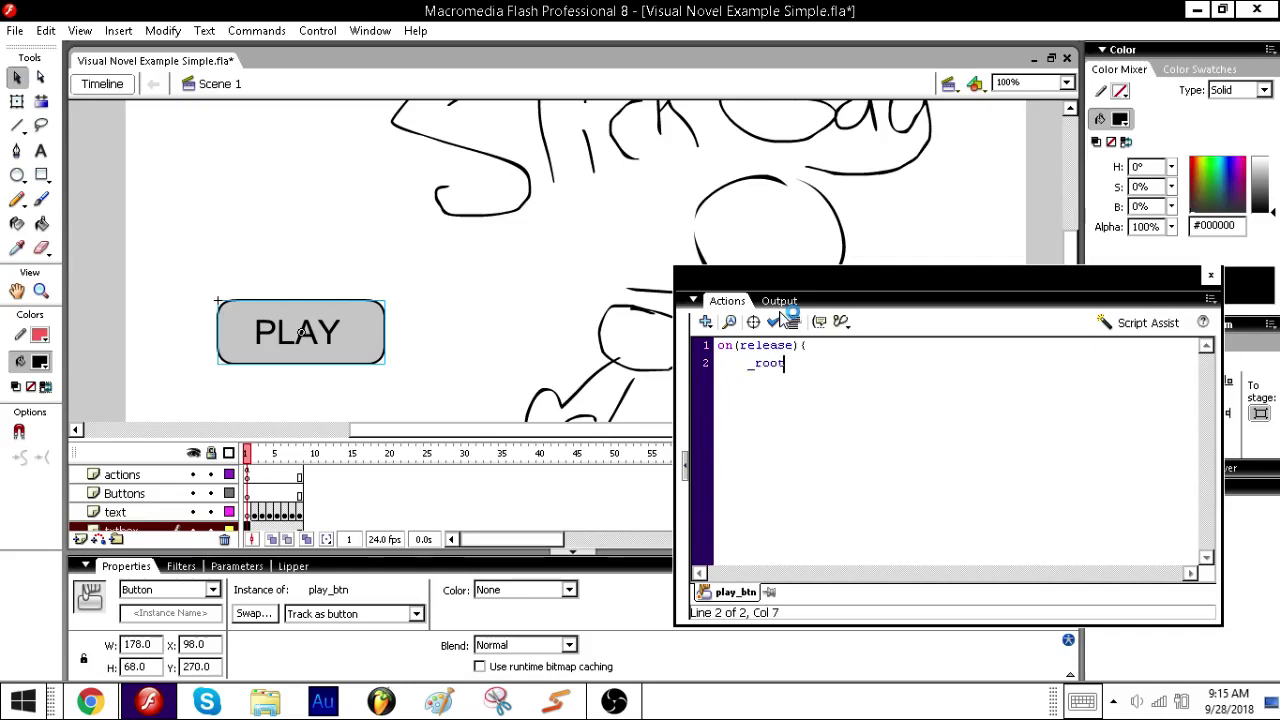
{"action": "type", "text": ".next"}
{"action": "key", "text": "Return"}
{"action": "type", "text": ";"}
{"action": "key", "text": "Return"}
{"action": "type", "text": "}"}
{"action": "key", "text": "ctrl+s"}
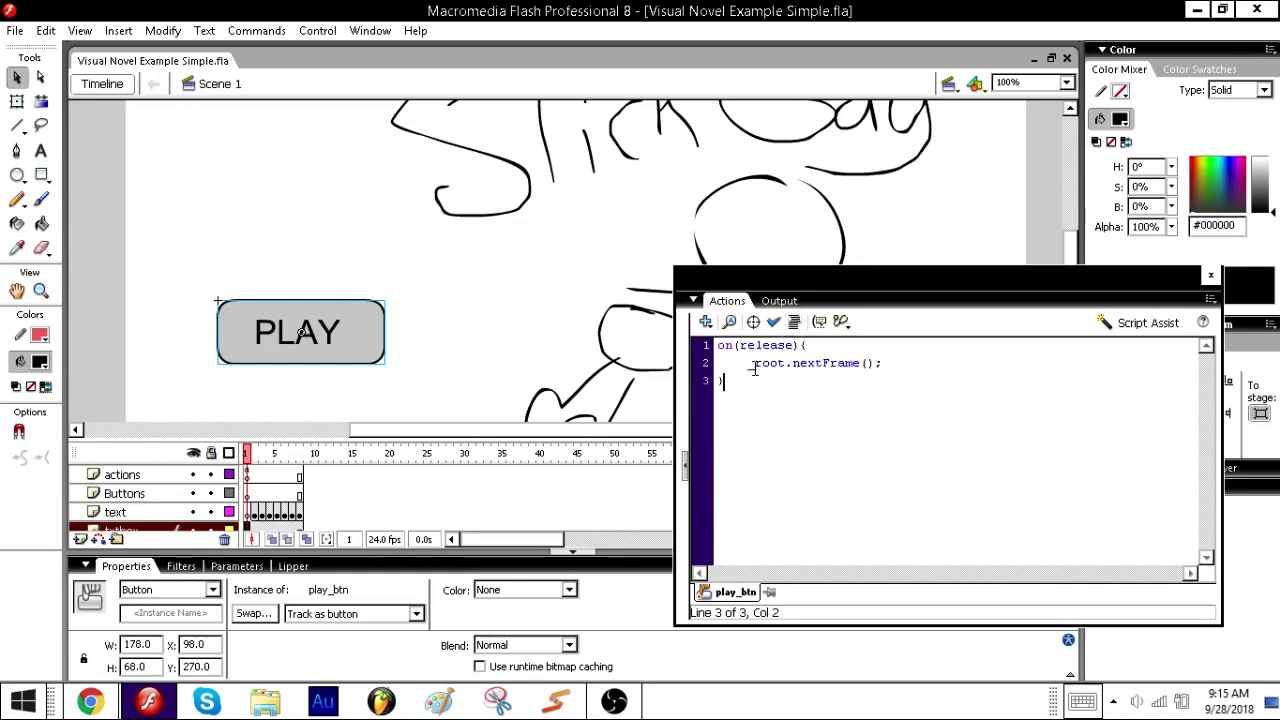
- Review the PLAY button's script alongside the frame script on the actions layer
{"action": "left_click_drag", "start_coordinate": [754, 366], "coordinate": [798, 368]}
{"action": "left_click", "coordinate": [247, 455]}
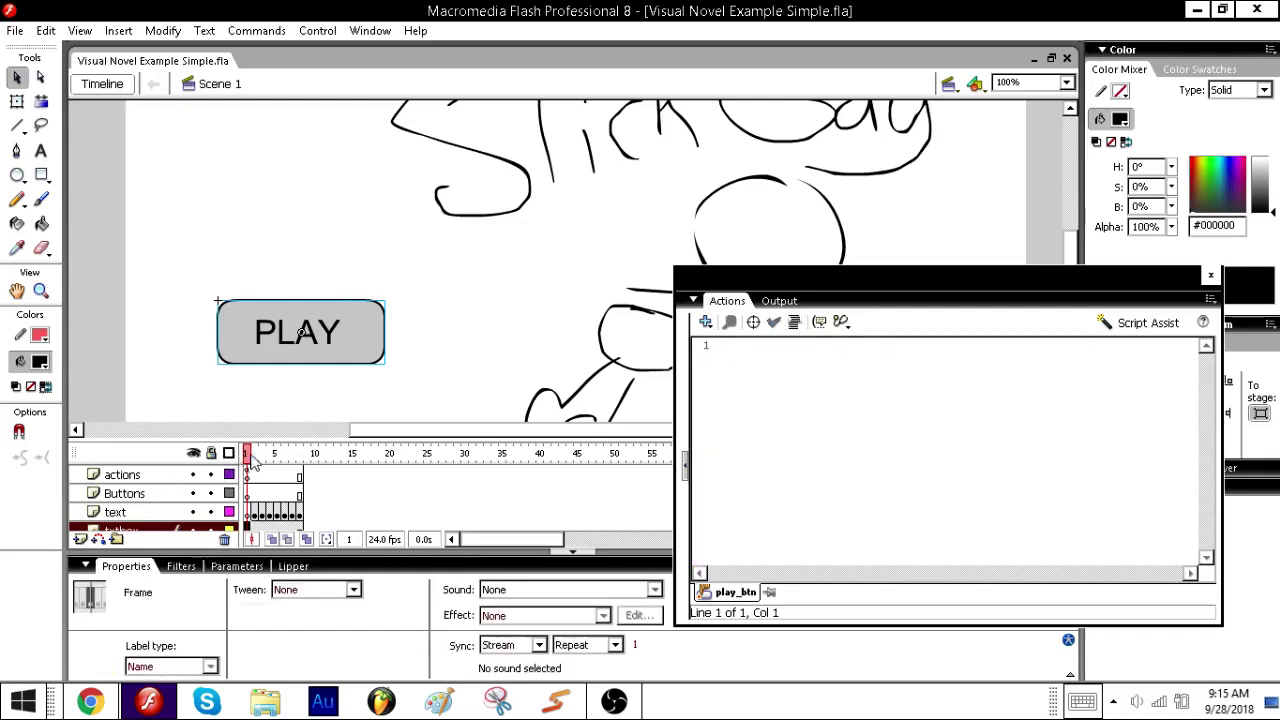
{"action": "left_click", "coordinate": [376, 333]}
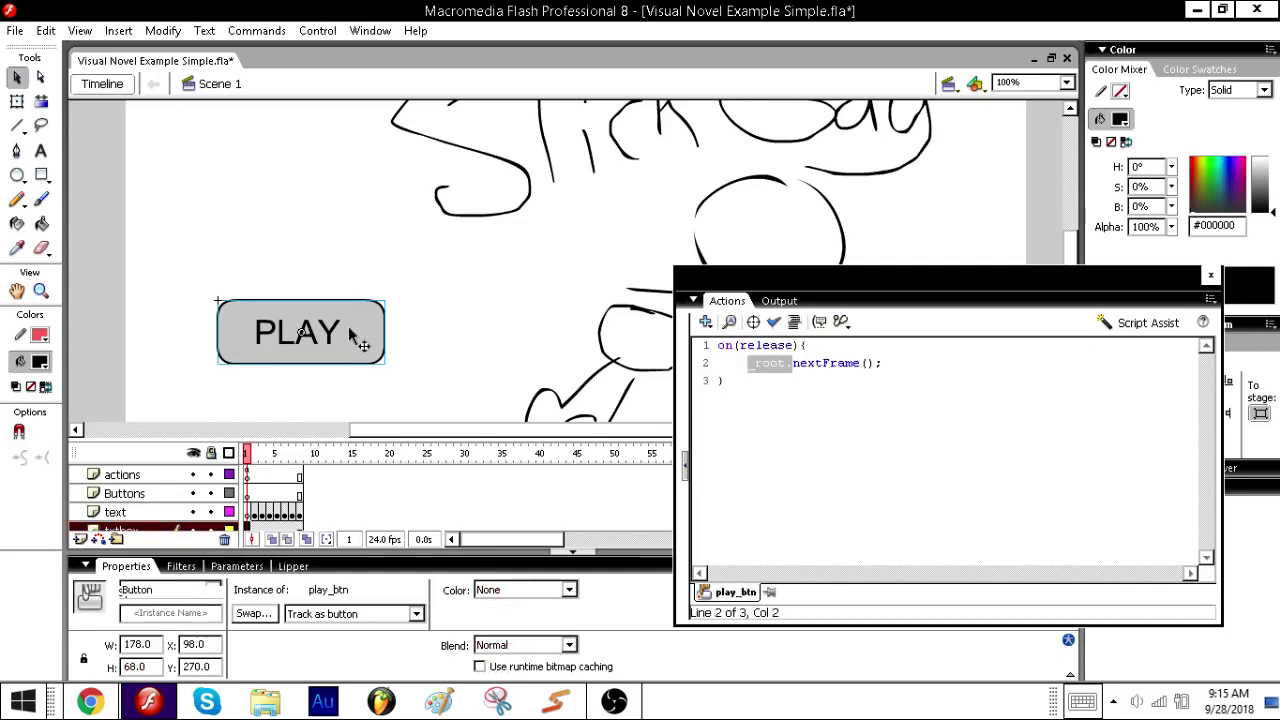
{"action": "left_click", "coordinate": [257, 477]}
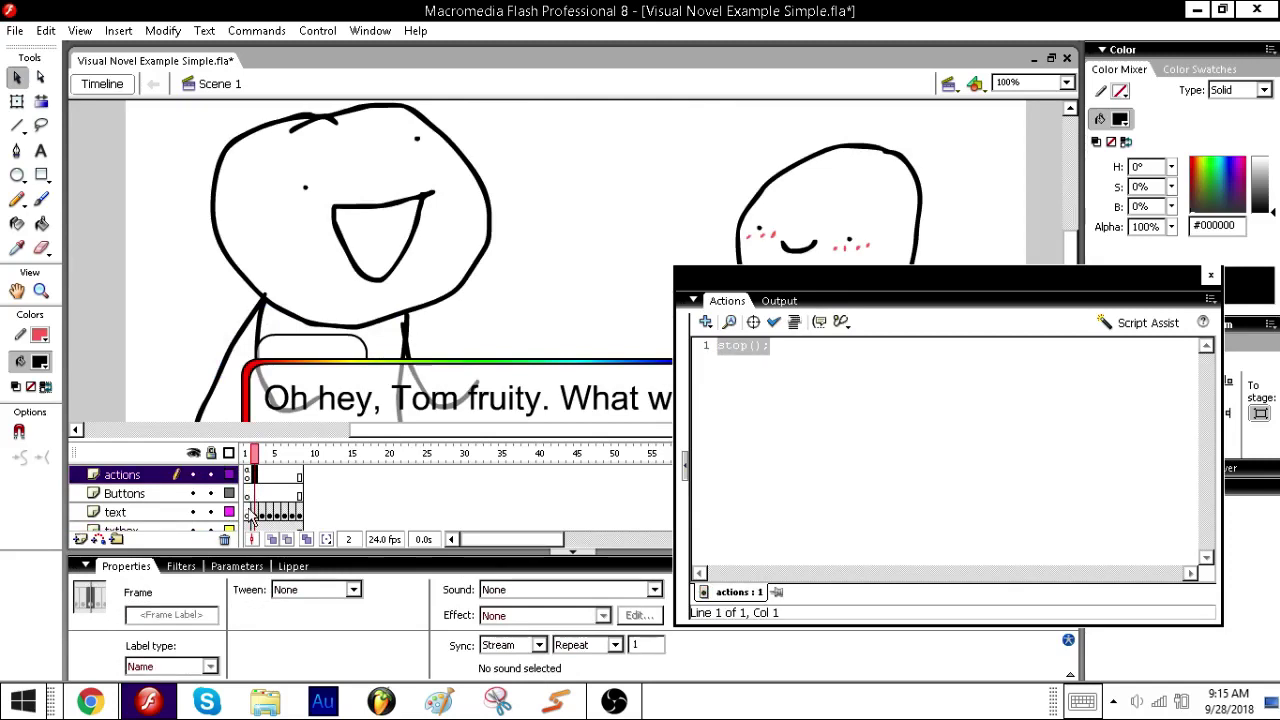
{"action": "left_click", "coordinate": [248, 493]}
- Remove the _root. prefix from the PLAY button's script so the line reads nextFrame();
{"action": "left_click", "coordinate": [343, 329]}
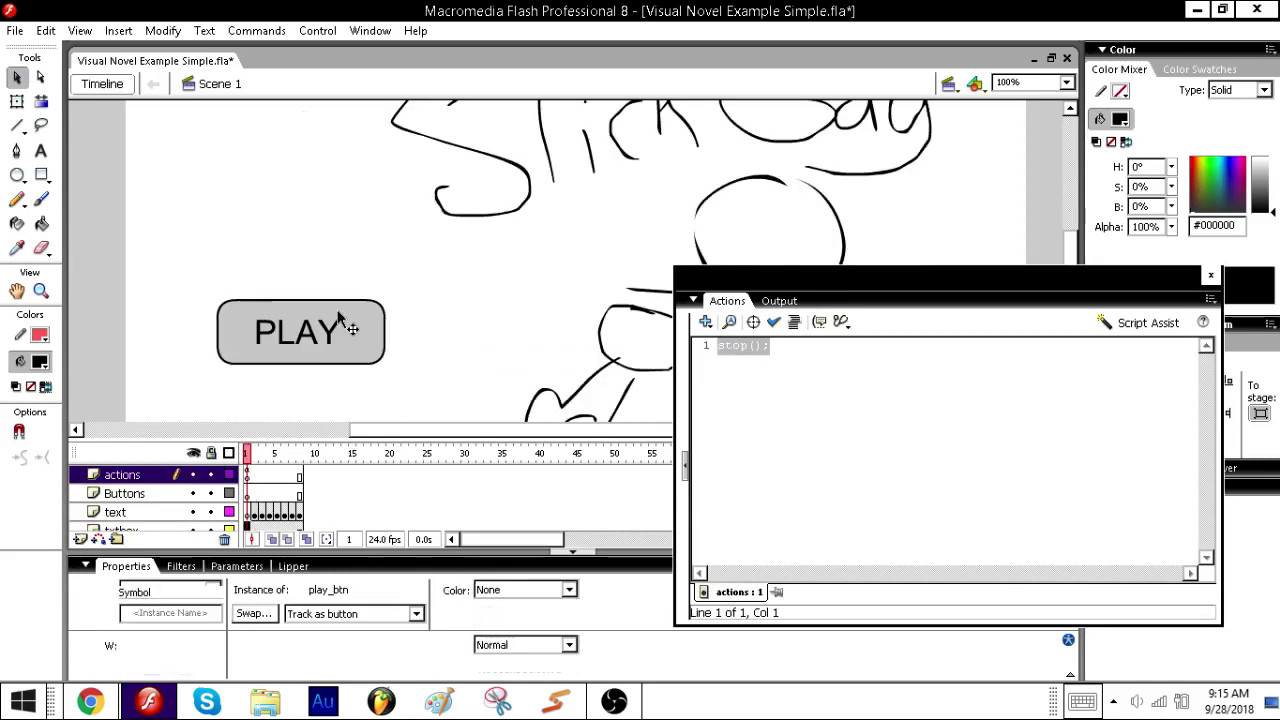
{"action": "left_click", "coordinate": [798, 363]}
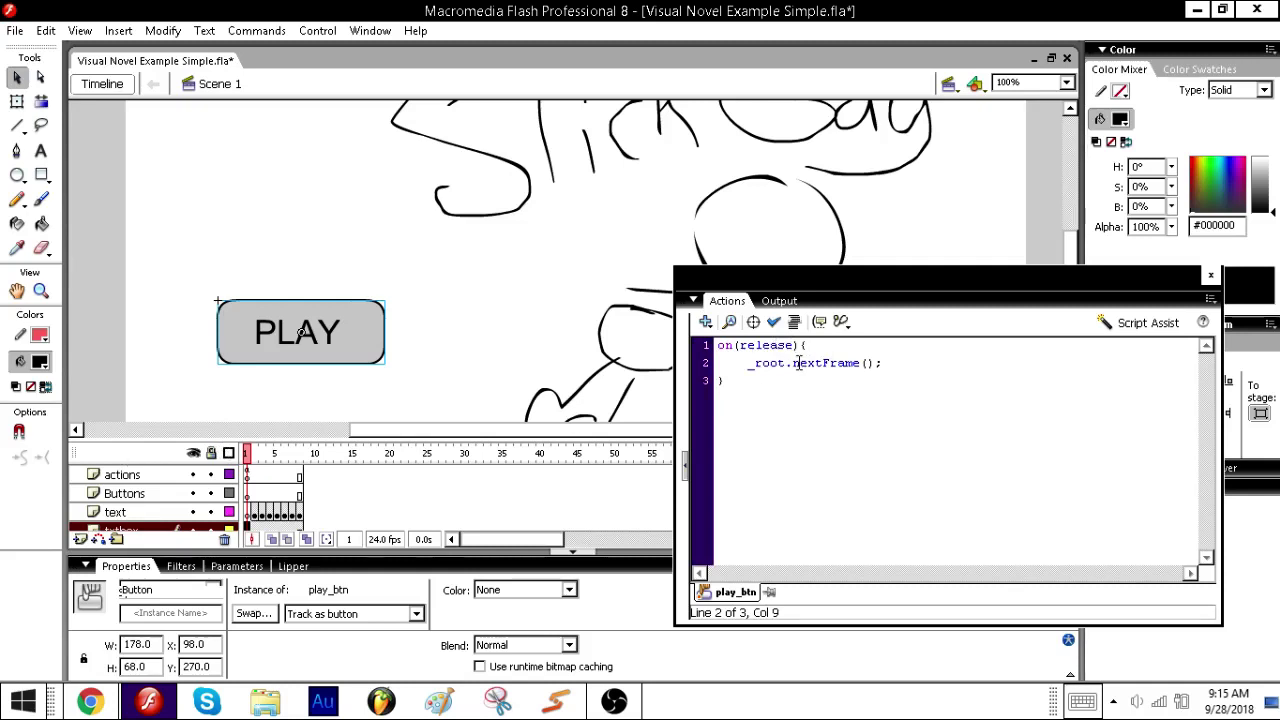
{"action": "left_click_drag", "start_coordinate": [793, 363], "coordinate": [754, 371]}
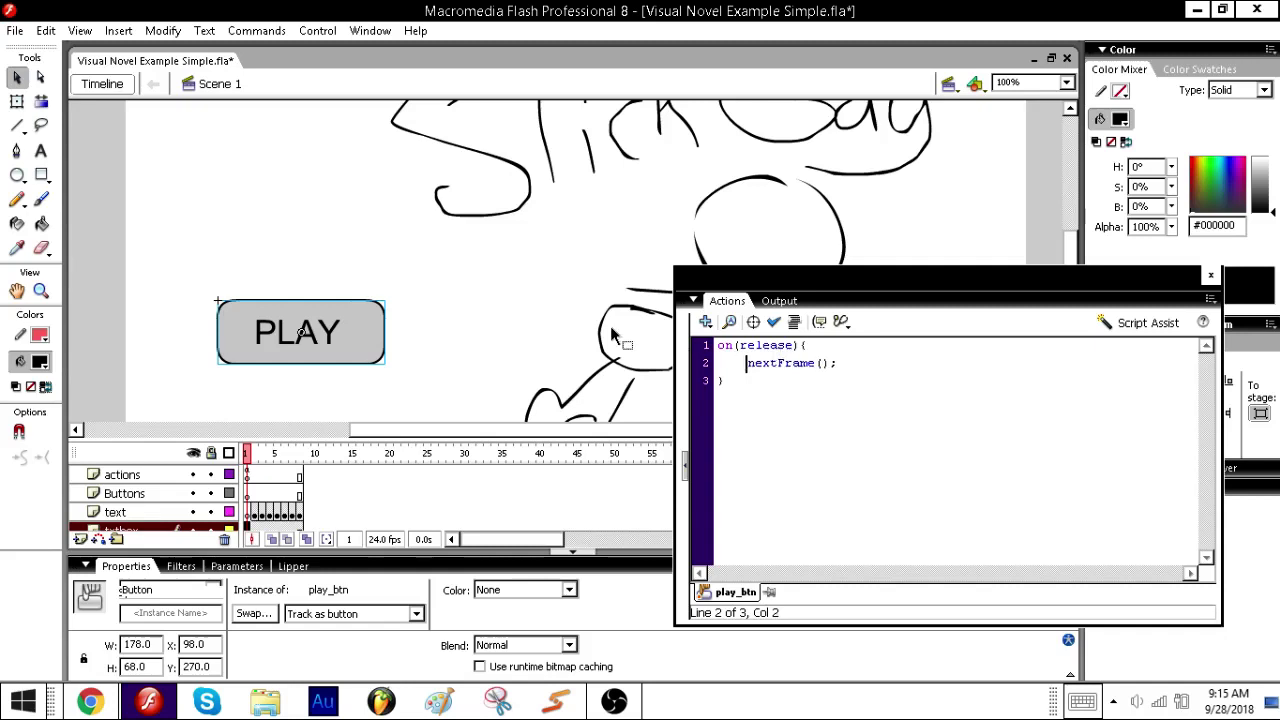
- Test the movie by using its PLAY button, and close the preview
{"action": "left_click", "coordinate": [521, 262]}
{"action": "key", "text": "ctrl+Return"}
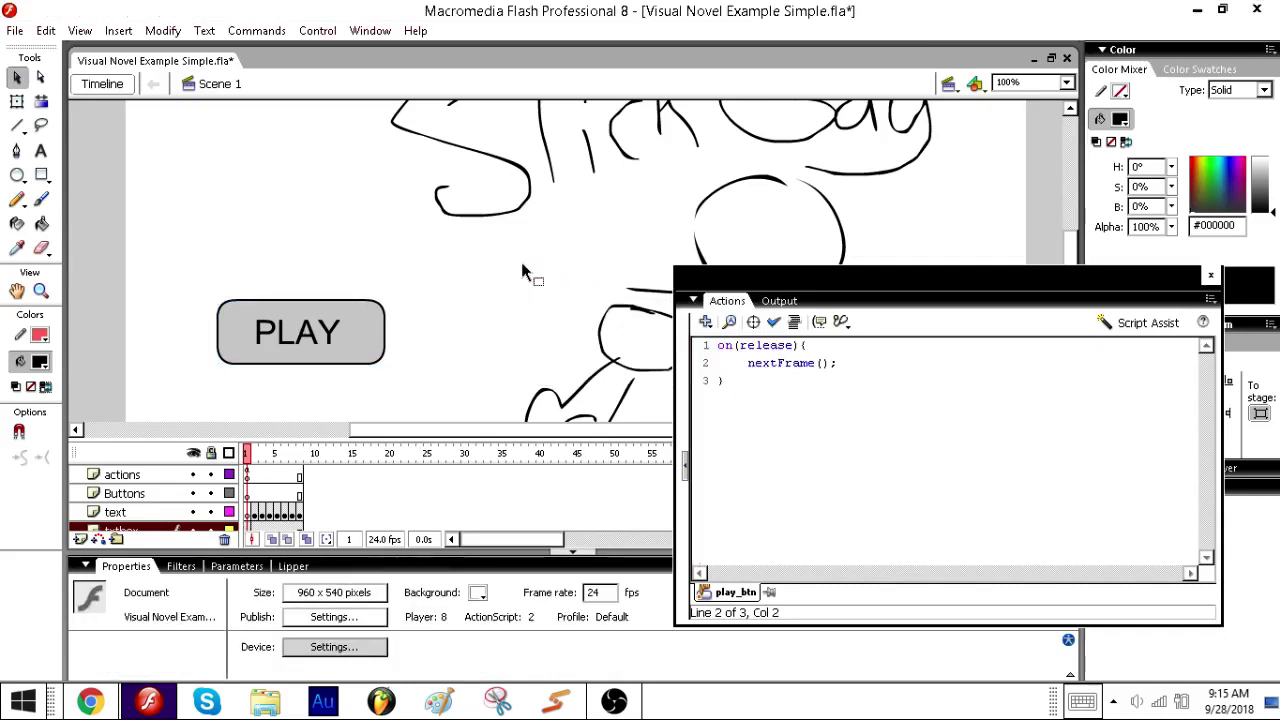
{"action": "left_click", "coordinate": [356, 418]}
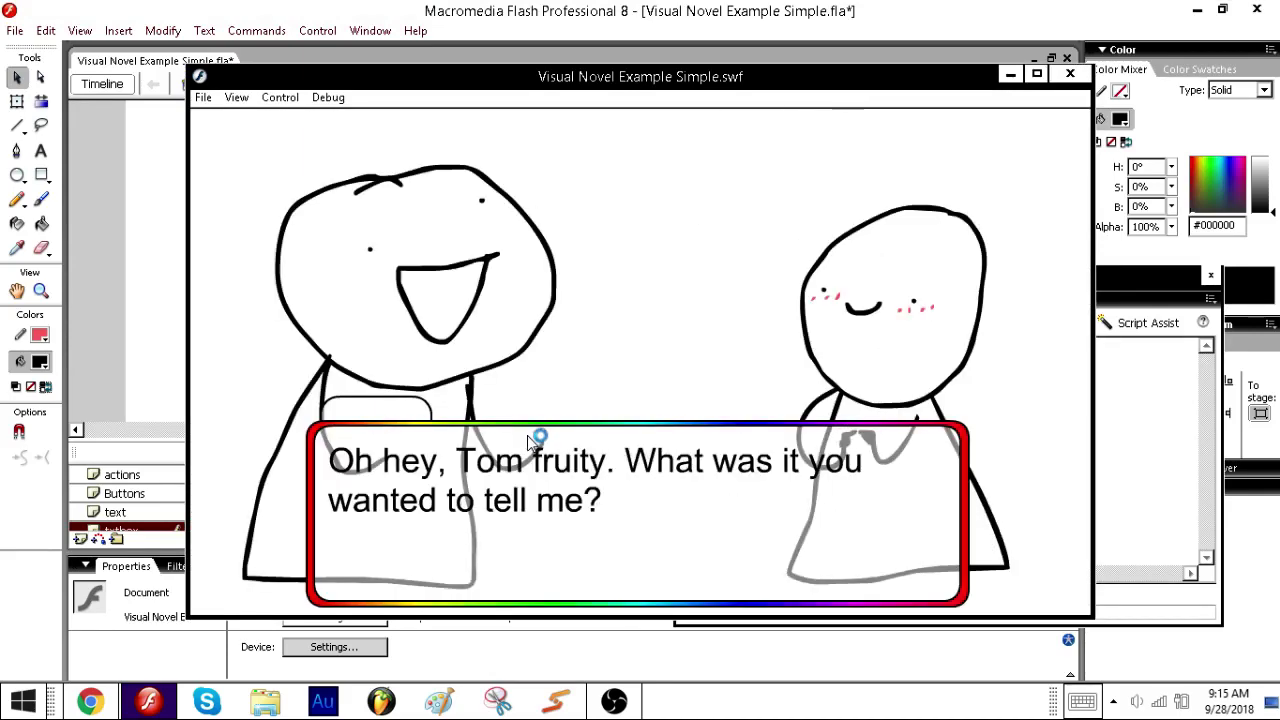
{"action": "left_click", "coordinate": [1070, 74]}
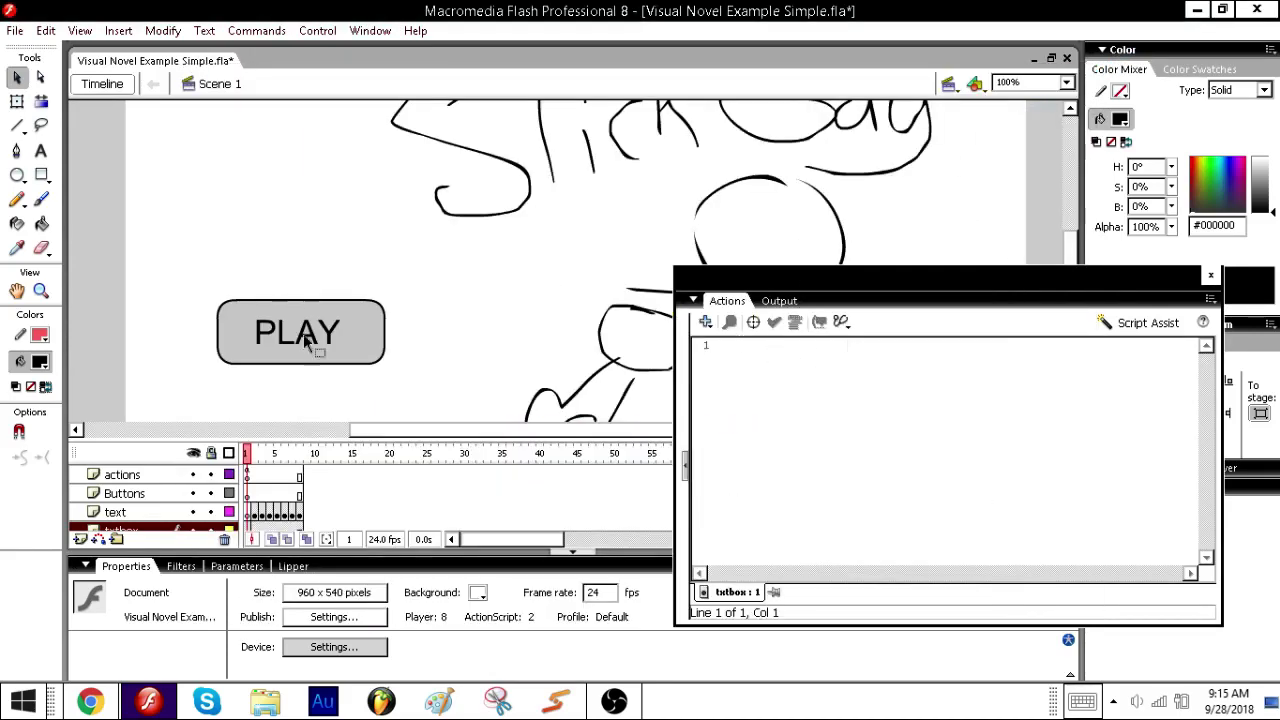
- Check the frame script on the actions layer at frames 2 and 1
{"action": "left_click", "coordinate": [252, 477]}
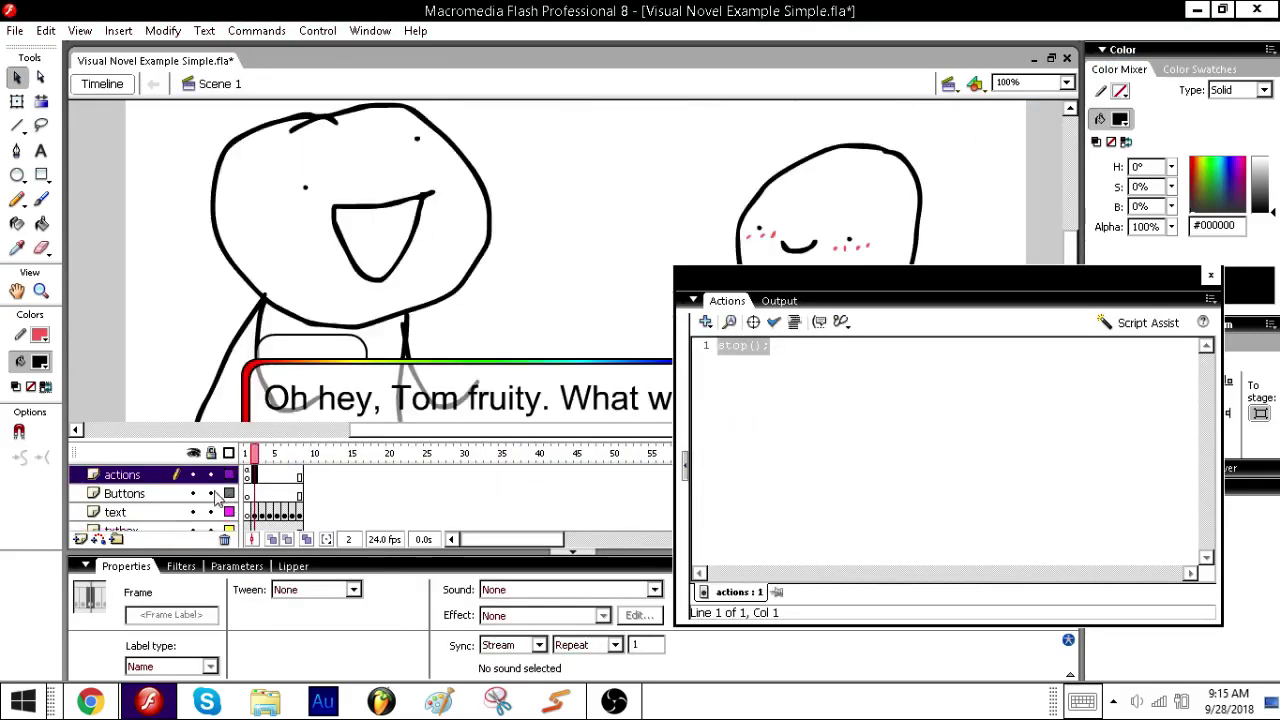
{"action": "left_click", "coordinate": [247, 455]}
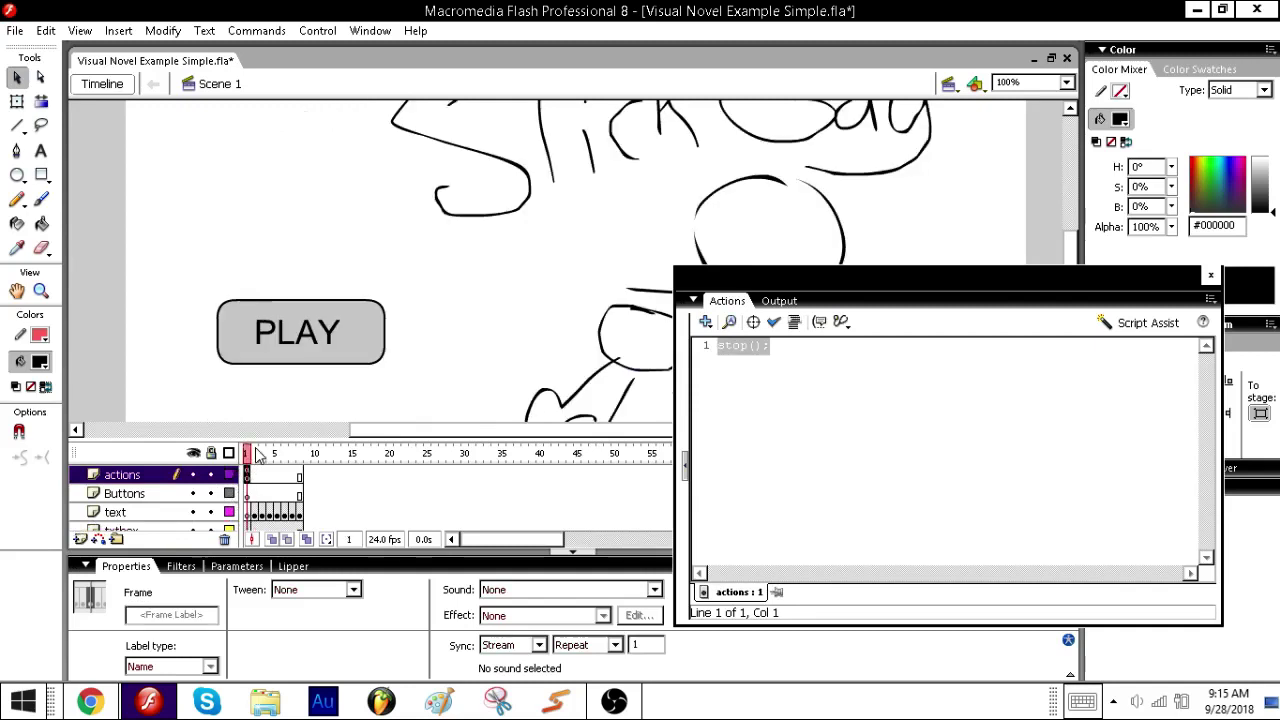
- Check the PLAY button's script on frame 1 and the dialogue scene at frame 2
{"action": "left_click", "coordinate": [380, 334]}
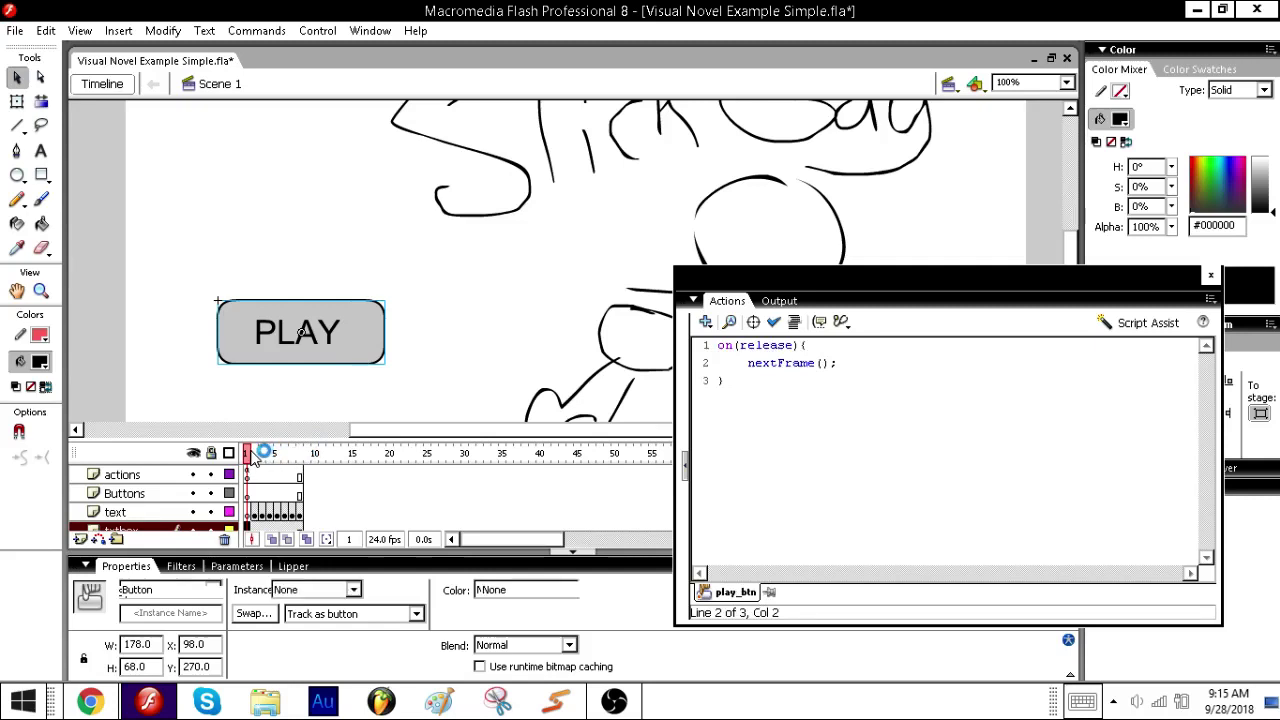
{"action": "left_click", "coordinate": [255, 455]}
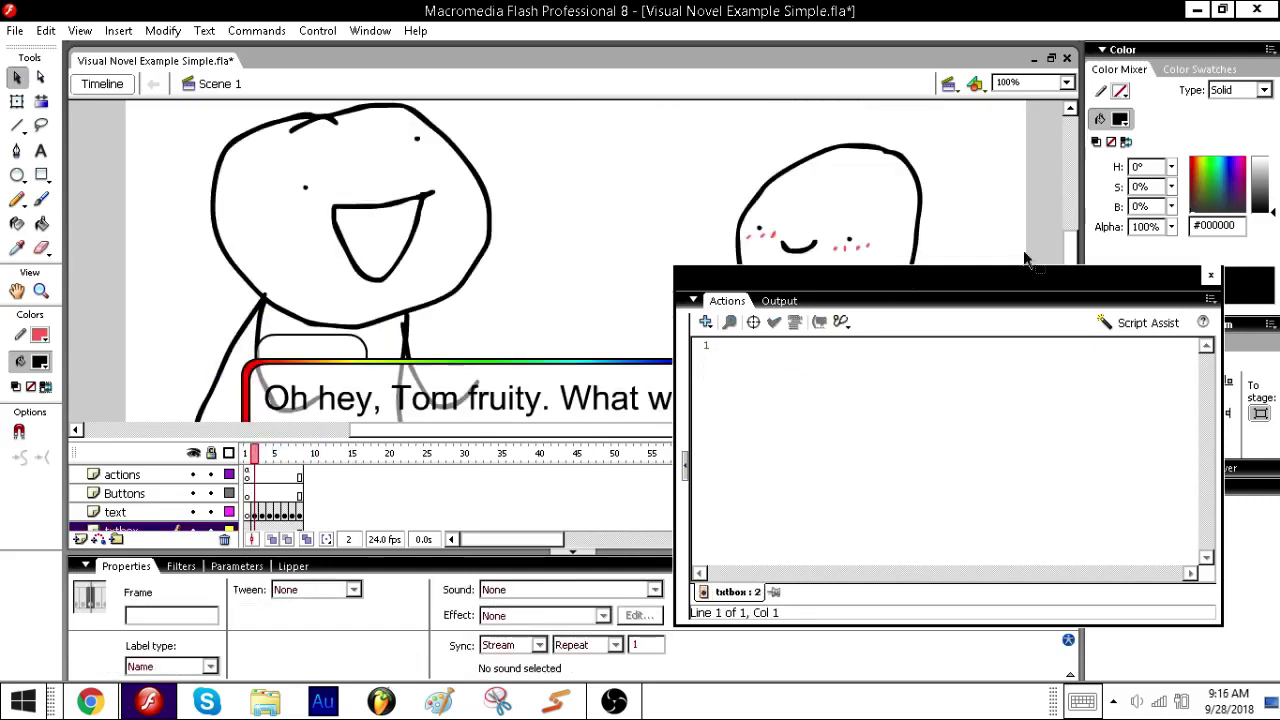
{"action": "left_click_drag", "start_coordinate": [1080, 291], "coordinate": [1136, 345]}
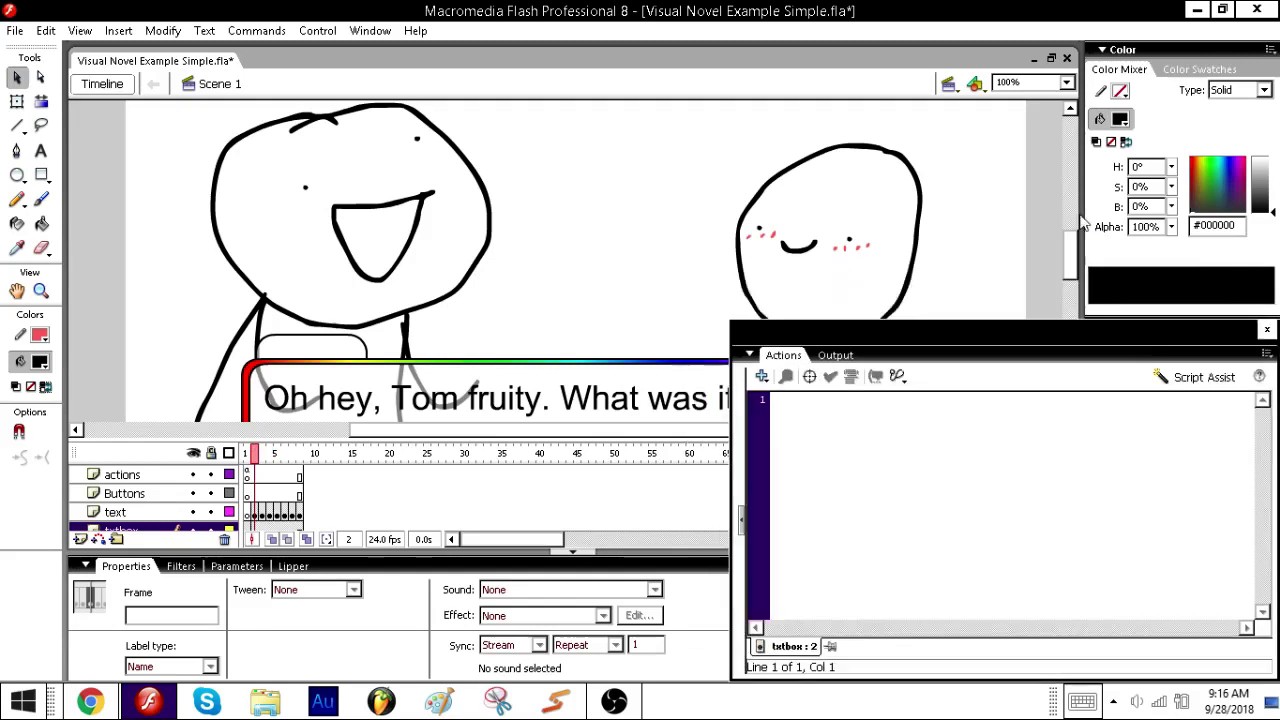
{"action": "left_click_drag", "start_coordinate": [1080, 258], "coordinate": [1072, 300]}
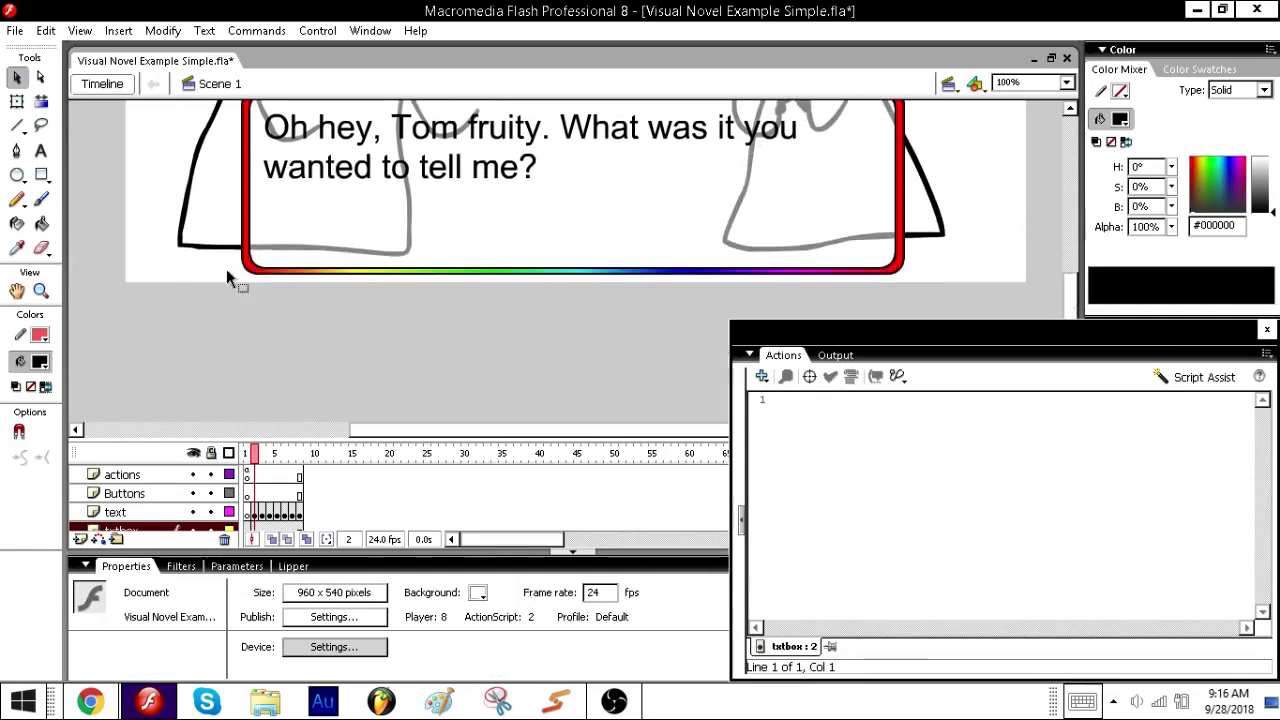
- Add a keyframe on the Buttons layer at frame 2 and brush a black right-pointing triangle in the text box's lower right corner
{"action": "left_click", "coordinate": [256, 494]}
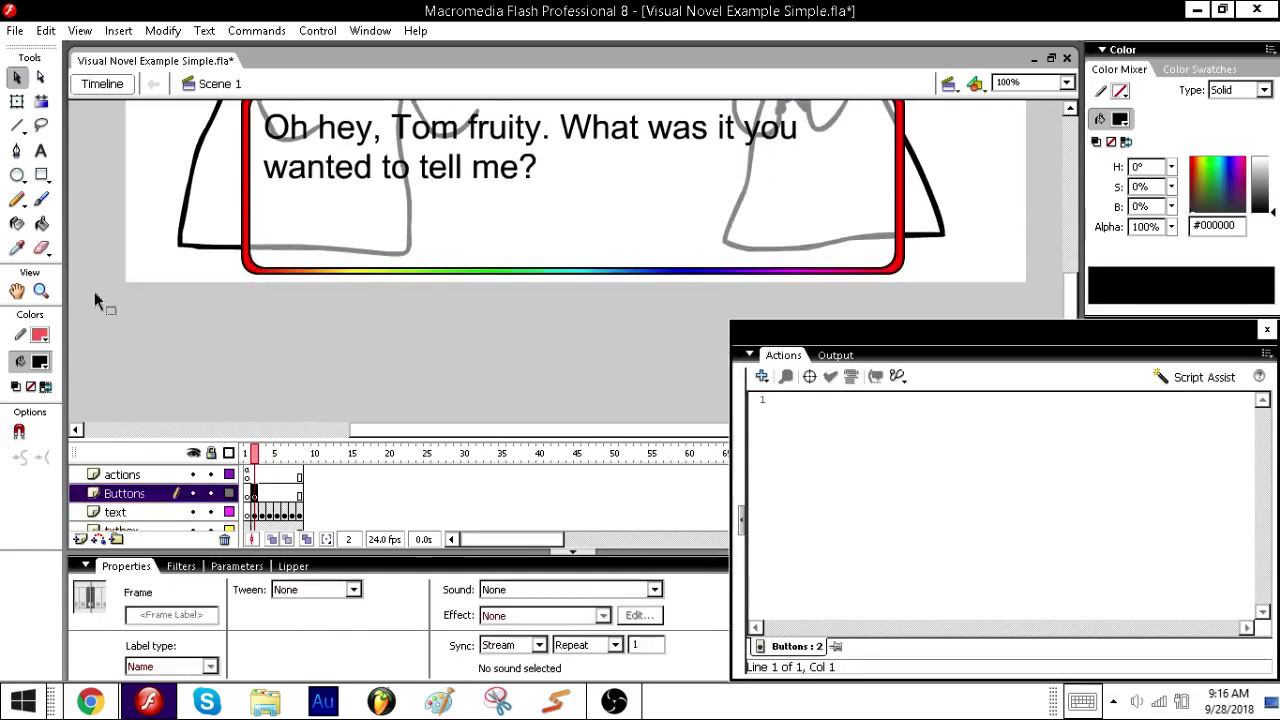
{"action": "left_click", "coordinate": [41, 200]}
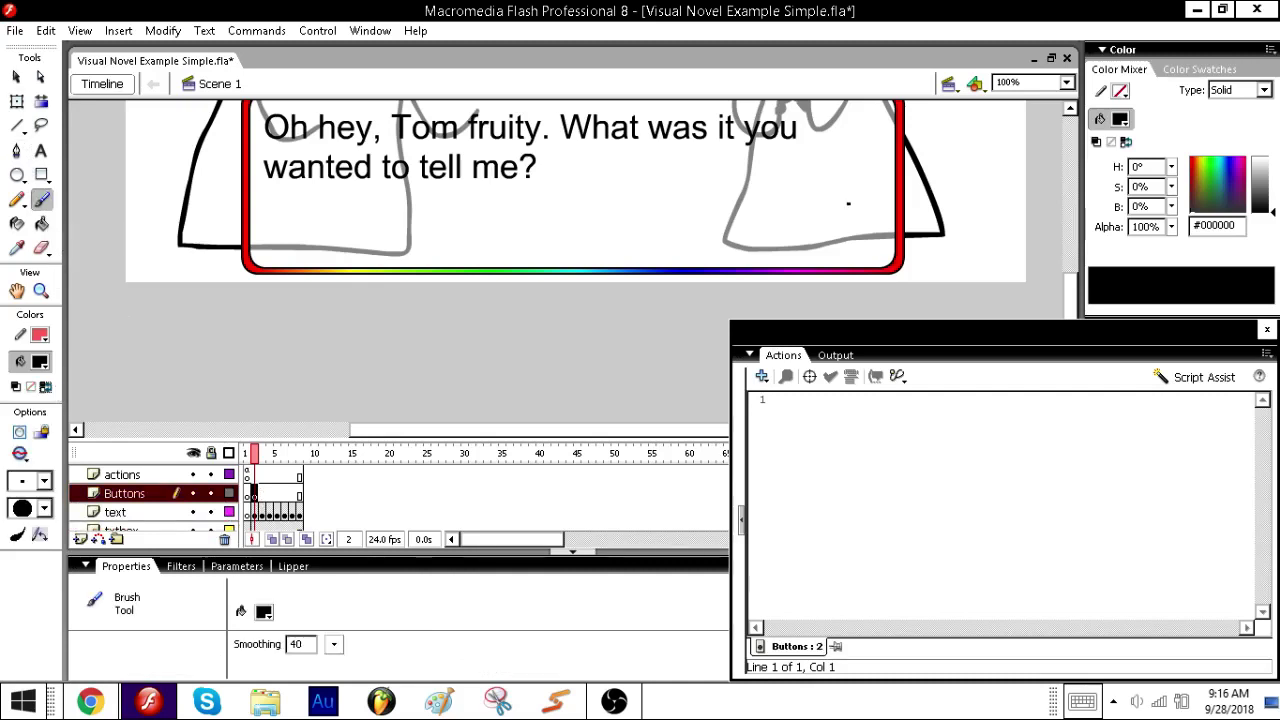
{"action": "mouse_move", "coordinate": [835, 205]}
{"action": "left_mouse_down"}
{"action": "mouse_move", "coordinate": [860, 252]}
{"action": "mouse_move", "coordinate": [897, 212]}
{"action": "mouse_move", "coordinate": [830, 180]}
{"action": "mouse_move", "coordinate": [832, 206]}
{"action": "left_mouse_up"}
- Shade the triangle's interior light gray (#CCCCCC) using the Brush in Paint Behind mode and the Paint Bucket
{"action": "left_click", "coordinate": [39, 362]}
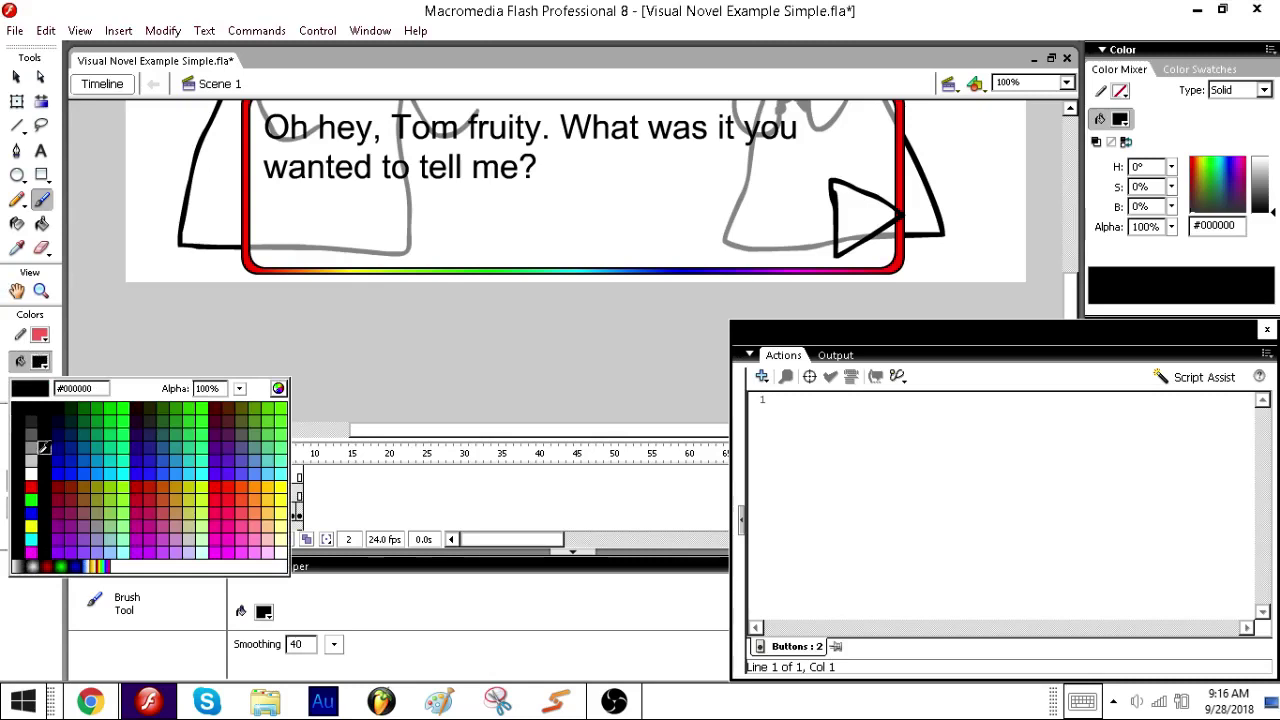
{"action": "left_click", "coordinate": [27, 446]}
{"action": "left_click", "coordinate": [20, 453]}
{"action": "left_click", "coordinate": [72, 570]}
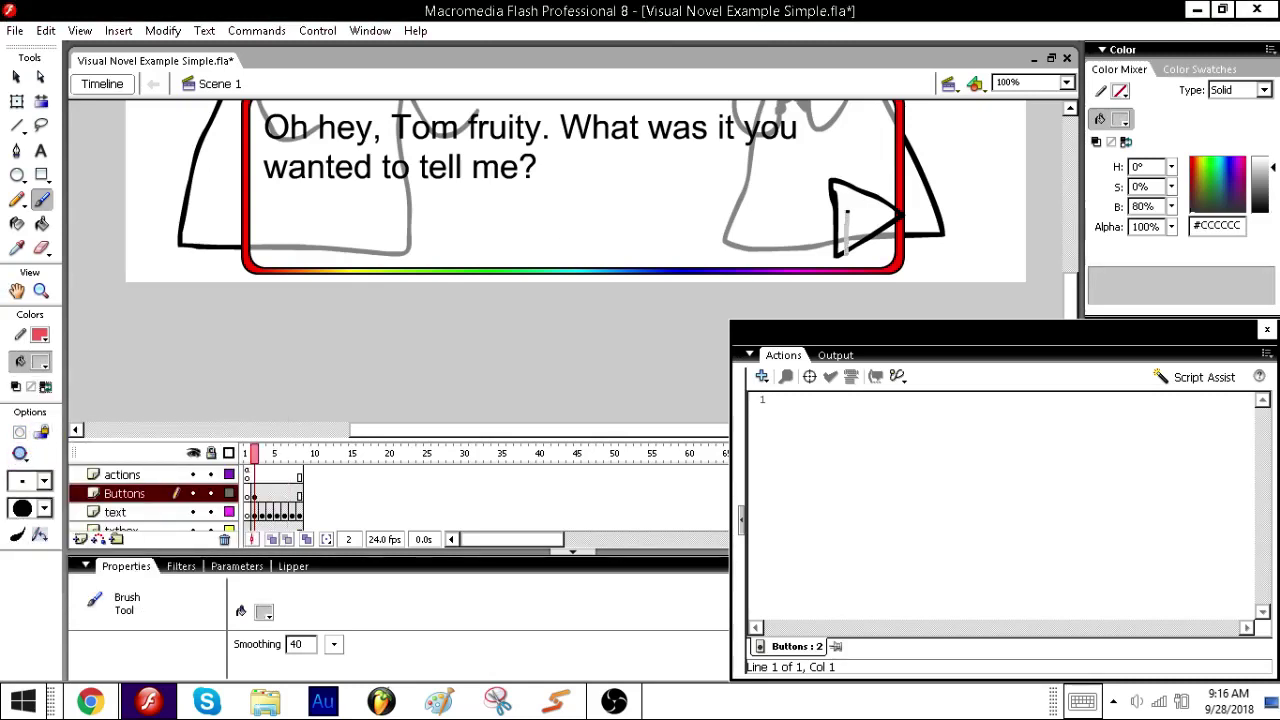
{"action": "mouse_move", "coordinate": [846, 197]}
{"action": "left_mouse_down"}
{"action": "mouse_move", "coordinate": [860, 218]}
{"action": "mouse_move", "coordinate": [880, 208]}
{"action": "left_mouse_up"}
{"action": "left_click", "coordinate": [41, 224]}
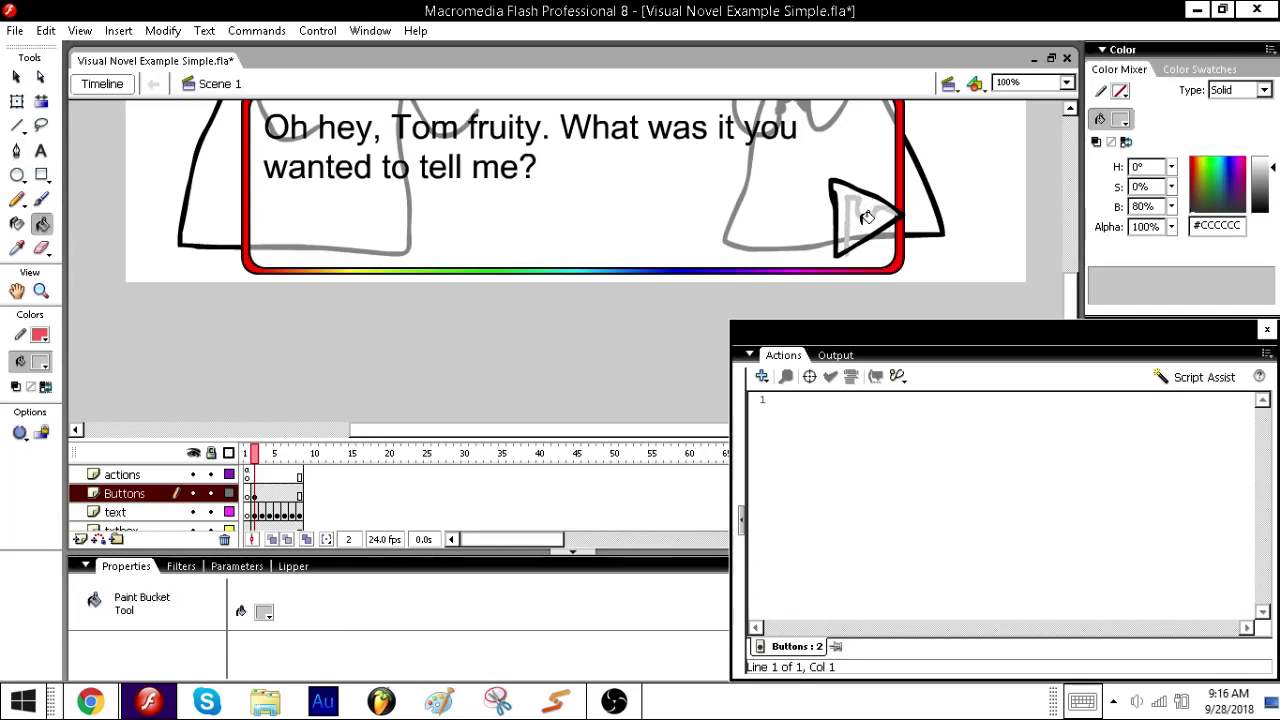
{"action": "left_click", "coordinate": [858, 217]}
- Brush a dark gray (#666666) shadow along the triangle's lower inner edge in Paint Inside mode
{"action": "left_click", "coordinate": [40, 362]}
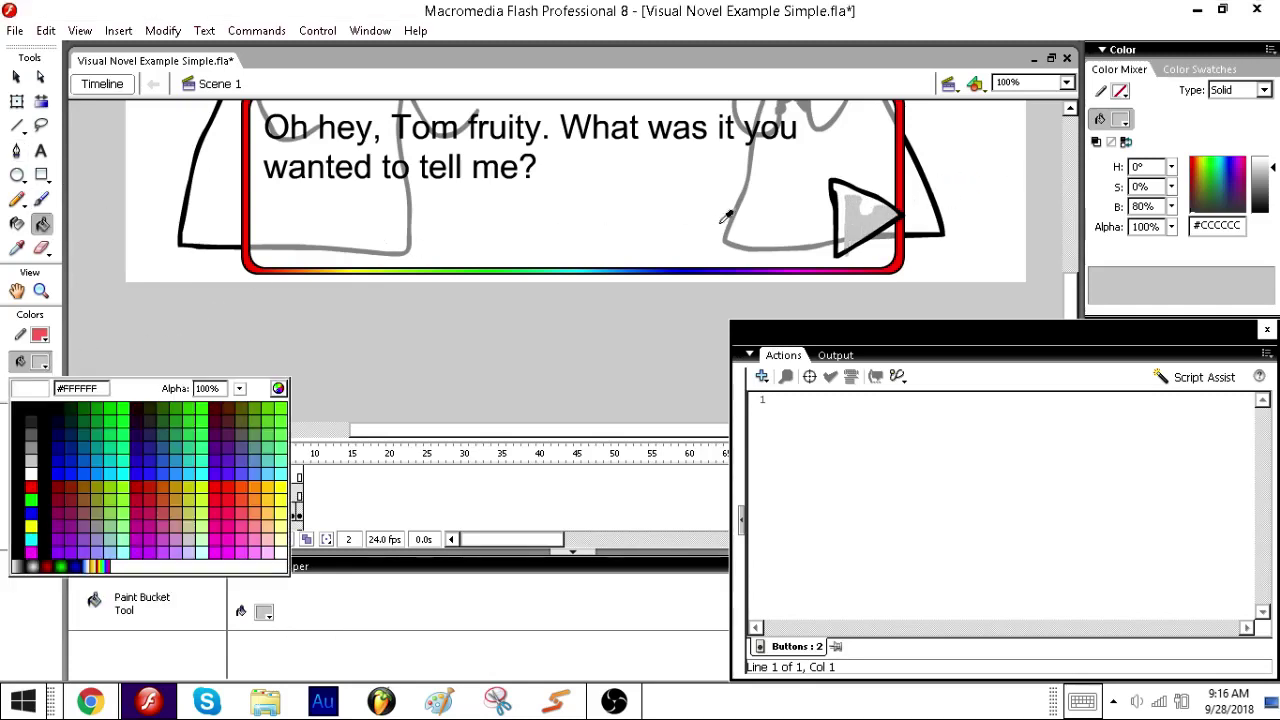
{"action": "left_click", "coordinate": [956, 275]}
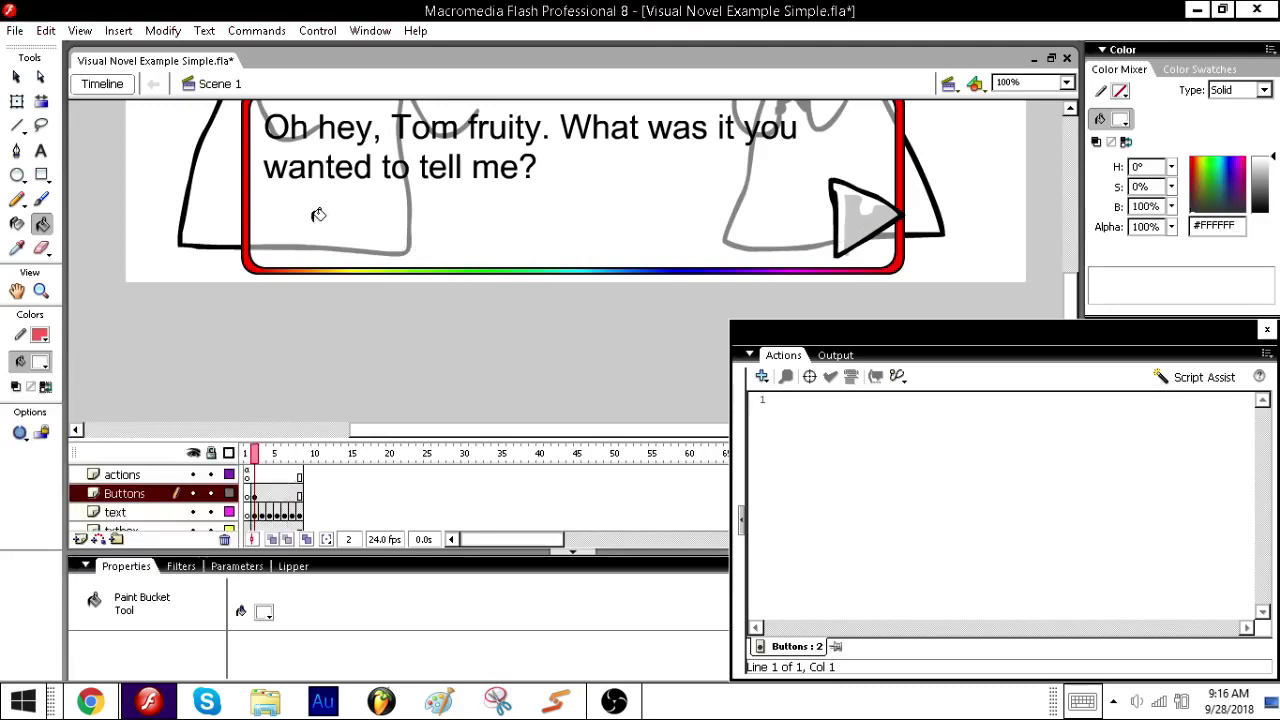
{"action": "left_click", "coordinate": [41, 199]}
{"action": "left_click", "coordinate": [40, 362]}
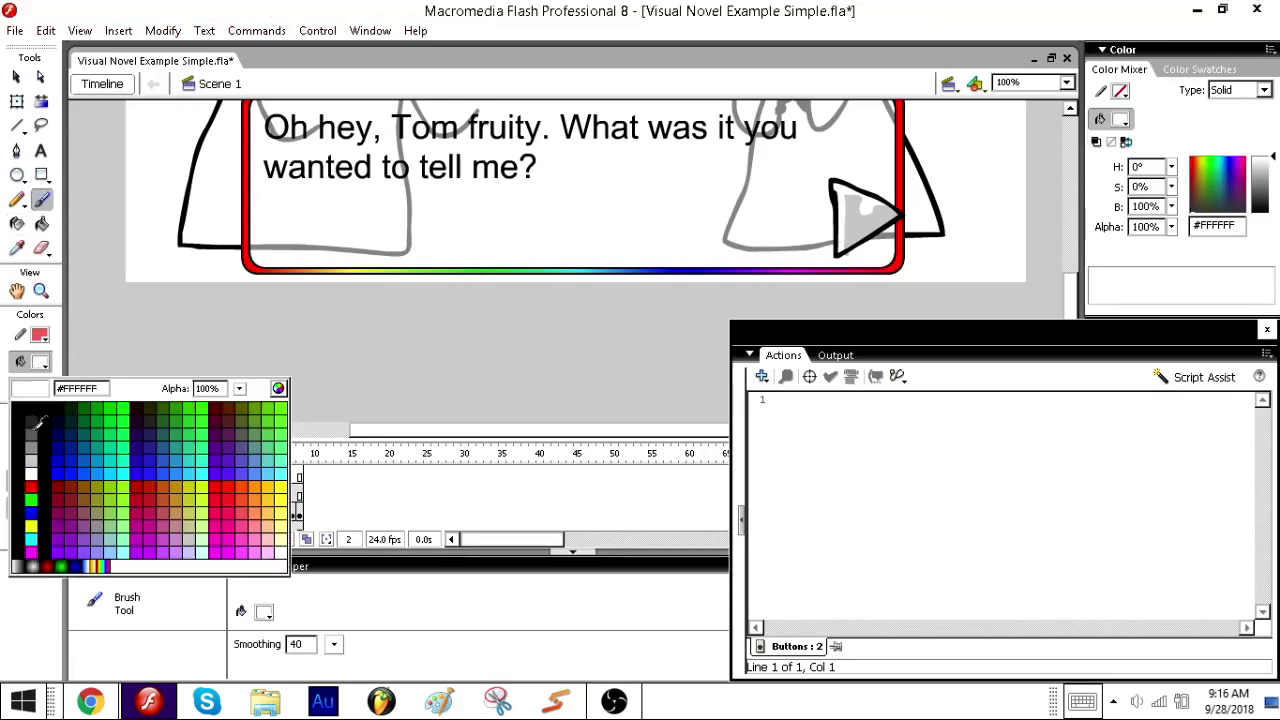
{"action": "left_click", "coordinate": [195, 376]}
{"action": "left_click", "coordinate": [20, 453]}
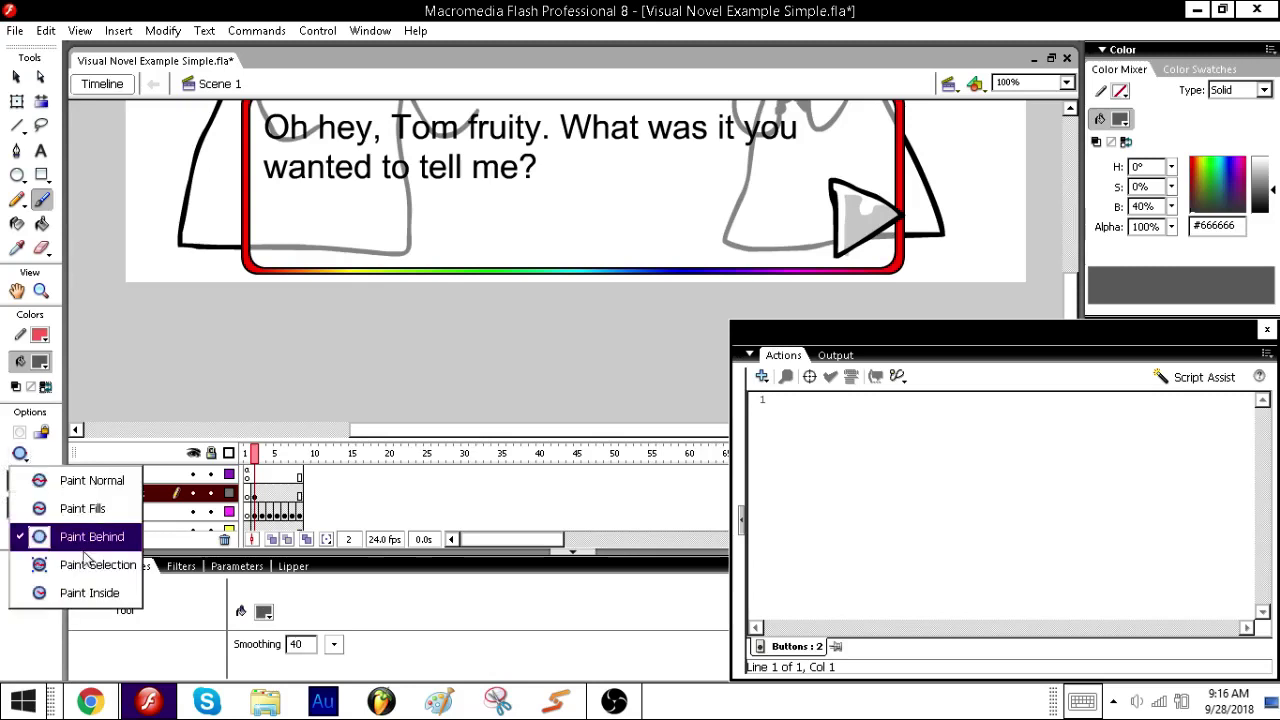
{"action": "left_click", "coordinate": [60, 591]}
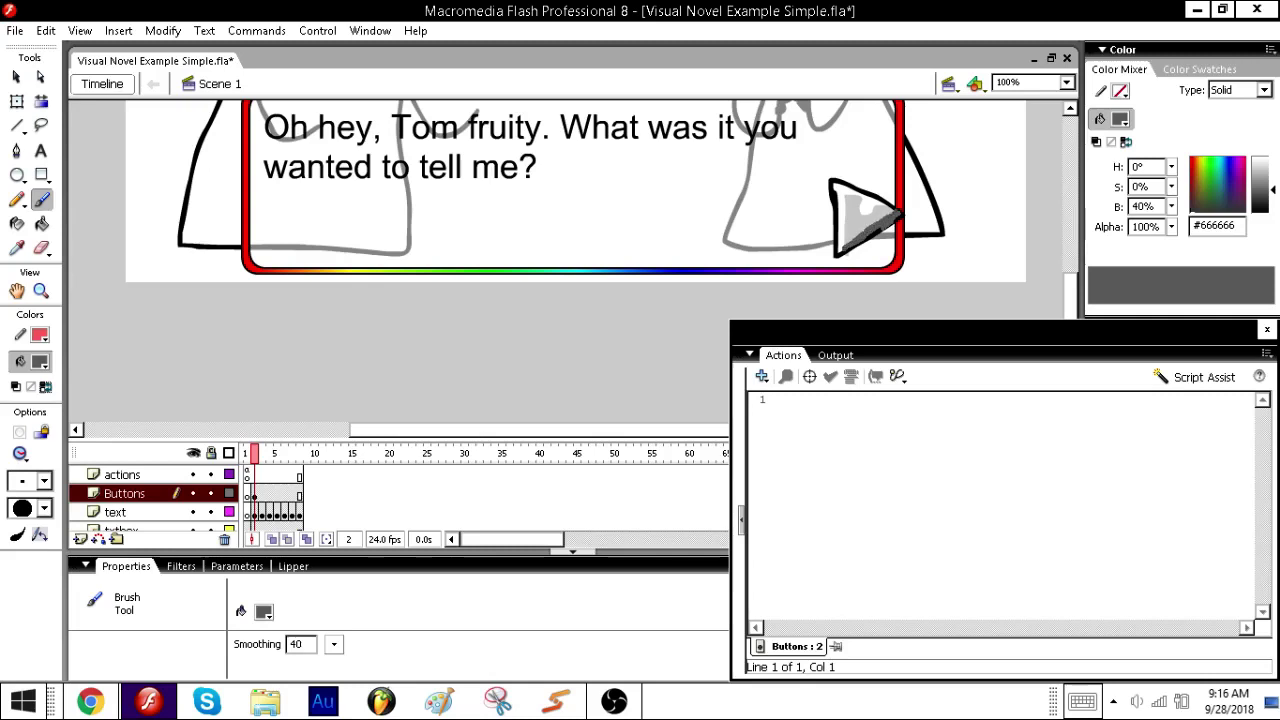
{"action": "left_click_drag", "start_coordinate": [898, 211], "coordinate": [899, 210]}
- Convert the triangle drawing on the Buttons layer into a button symbol named nextButton
{"action": "left_click", "coordinate": [268, 493]}
{"action": "key", "text": "F8"}
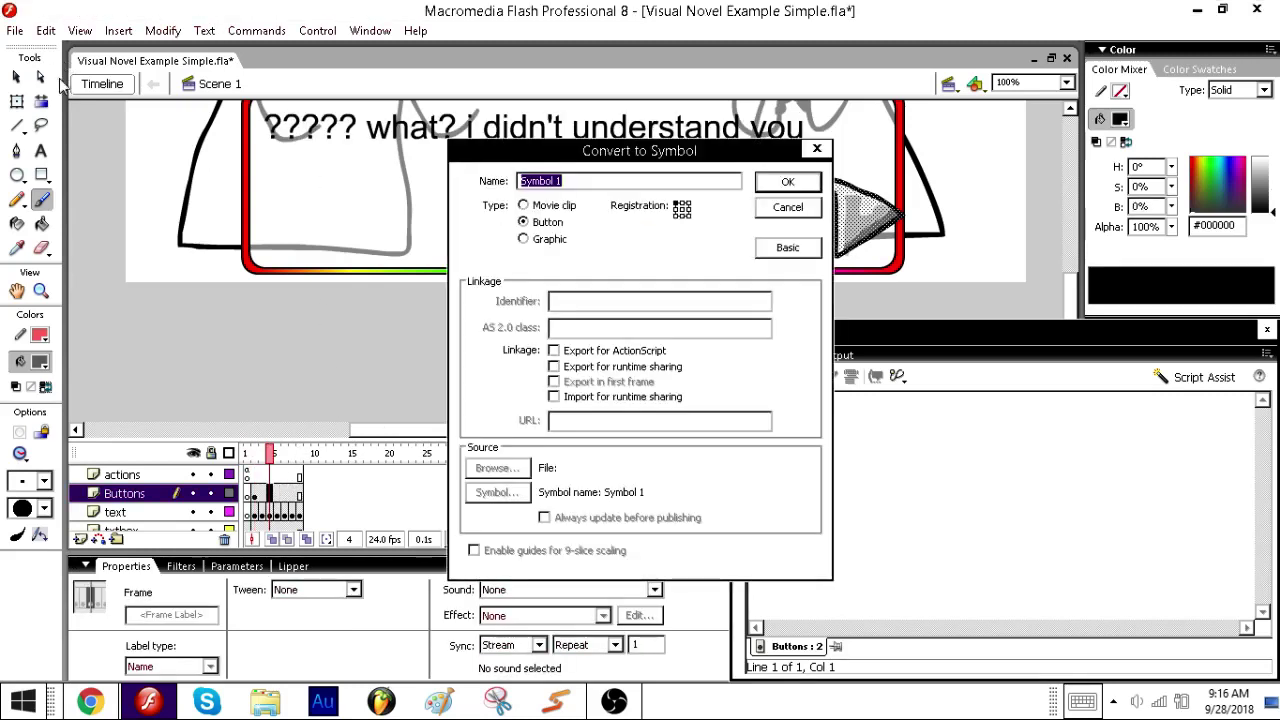
{"action": "key", "text": "Escape"}
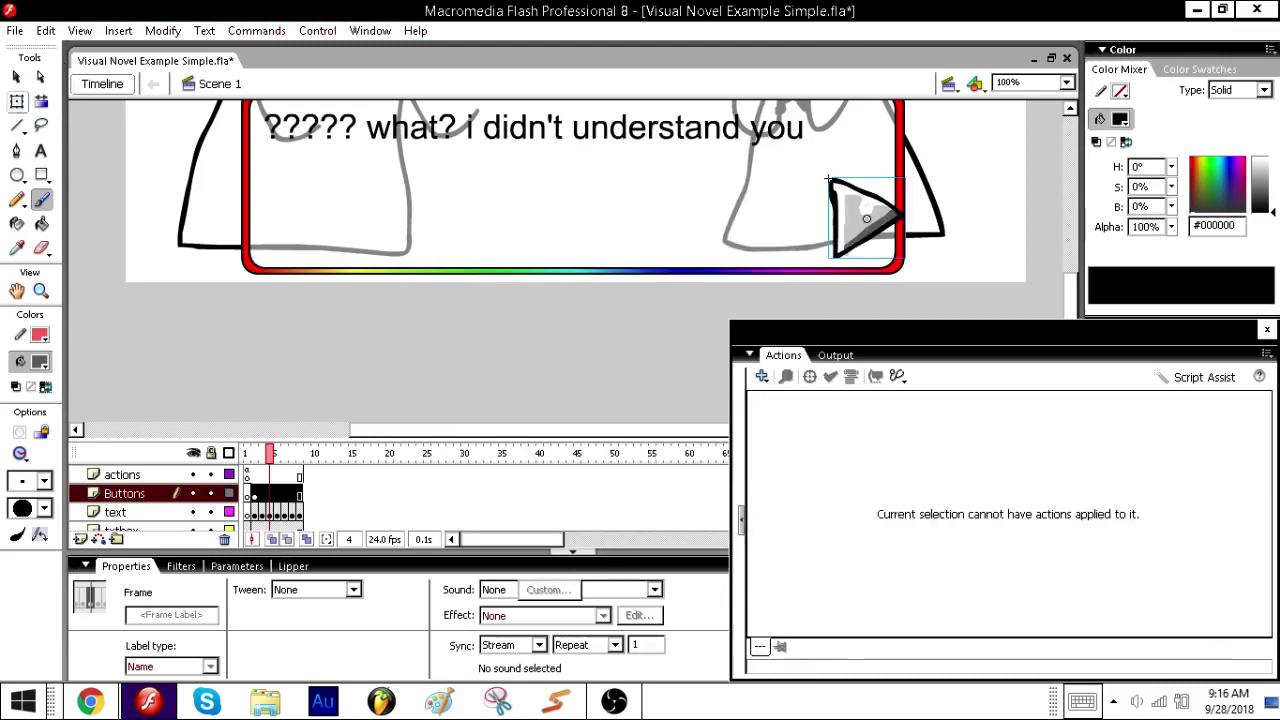
{"action": "key", "text": "F8"}
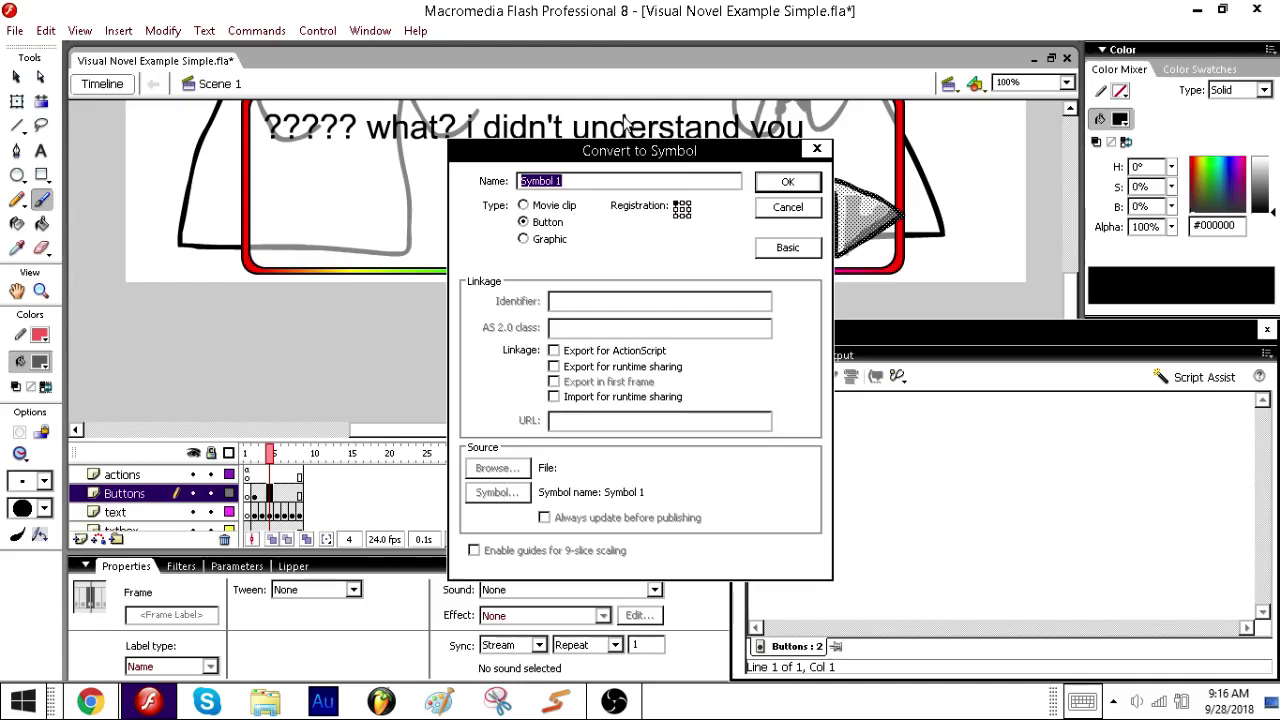
{"action": "type", "text": "nextButton"}
{"action": "key", "text": "Return"}
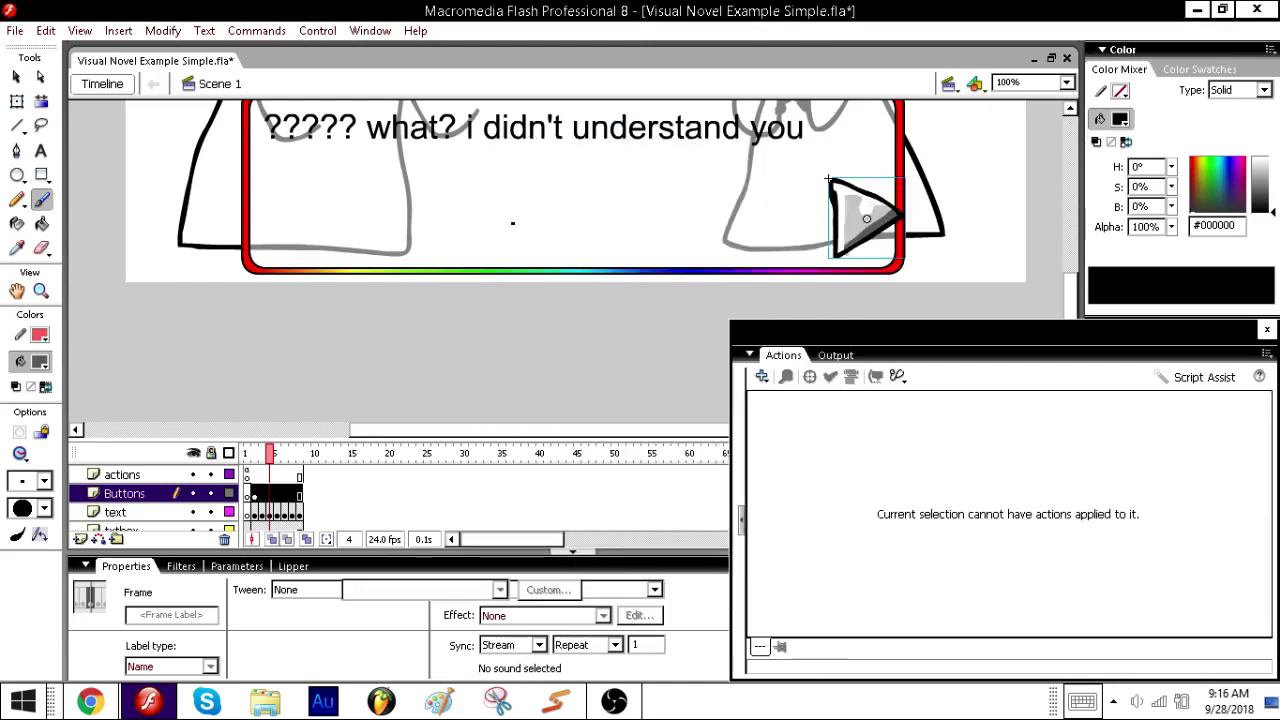
- Copy the whole on(release) script from the PLAY button on frame 1
{"action": "left_click", "coordinate": [252, 493]}
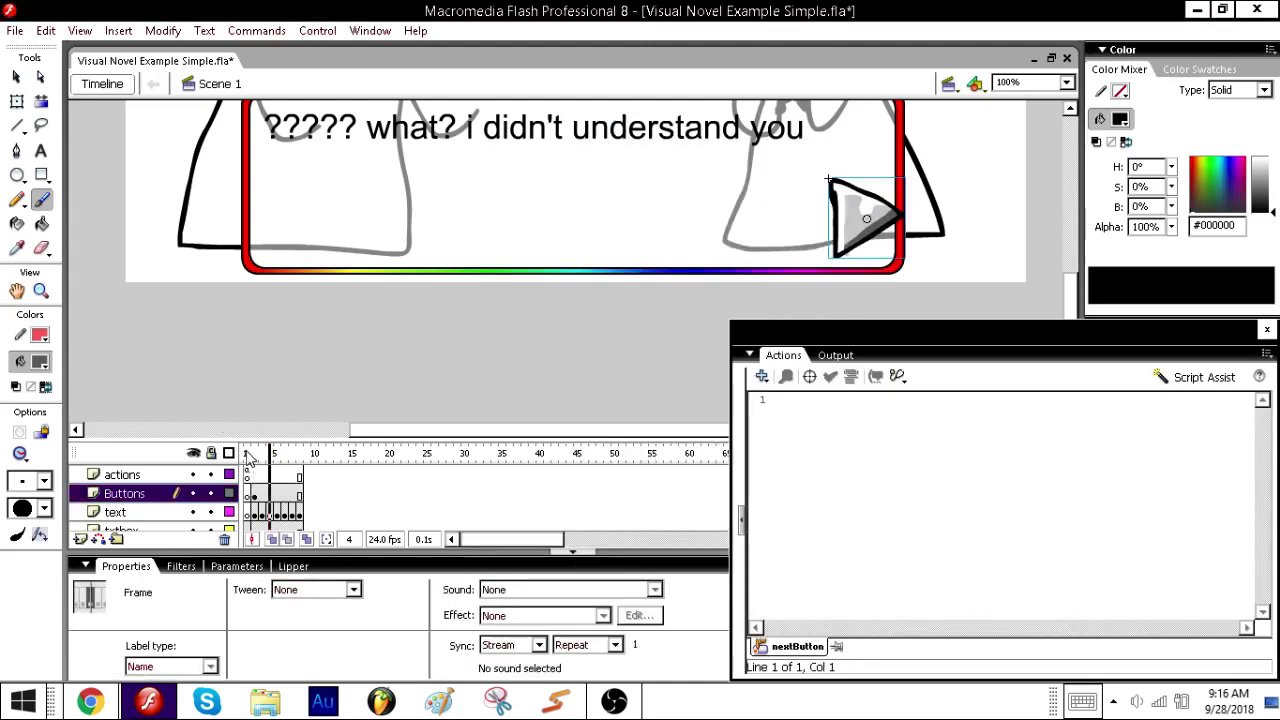
{"action": "left_click", "coordinate": [16, 76]}
{"action": "left_click", "coordinate": [240, 117]}
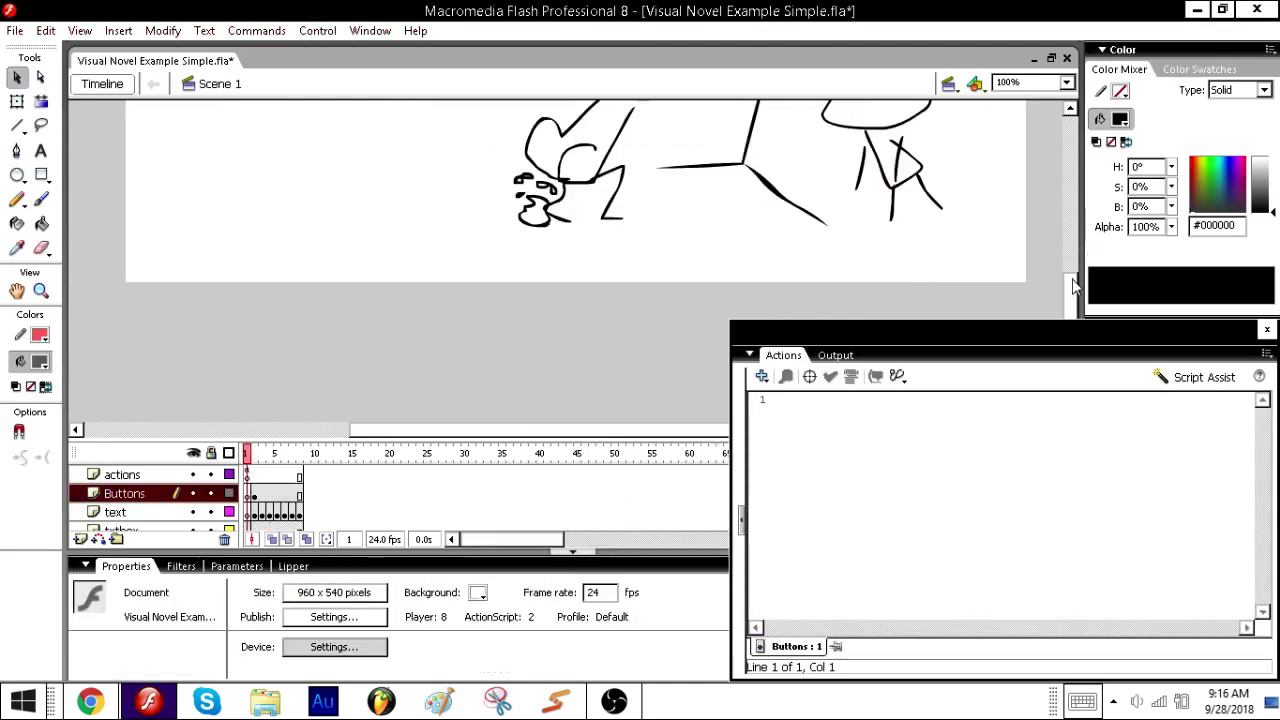
{"action": "scroll", "coordinate": [240, 117], "scroll_direction": "up", "scroll_amount": 3}
{"action": "left_click", "coordinate": [323, 192]}
{"action": "left_click", "coordinate": [880, 474]}
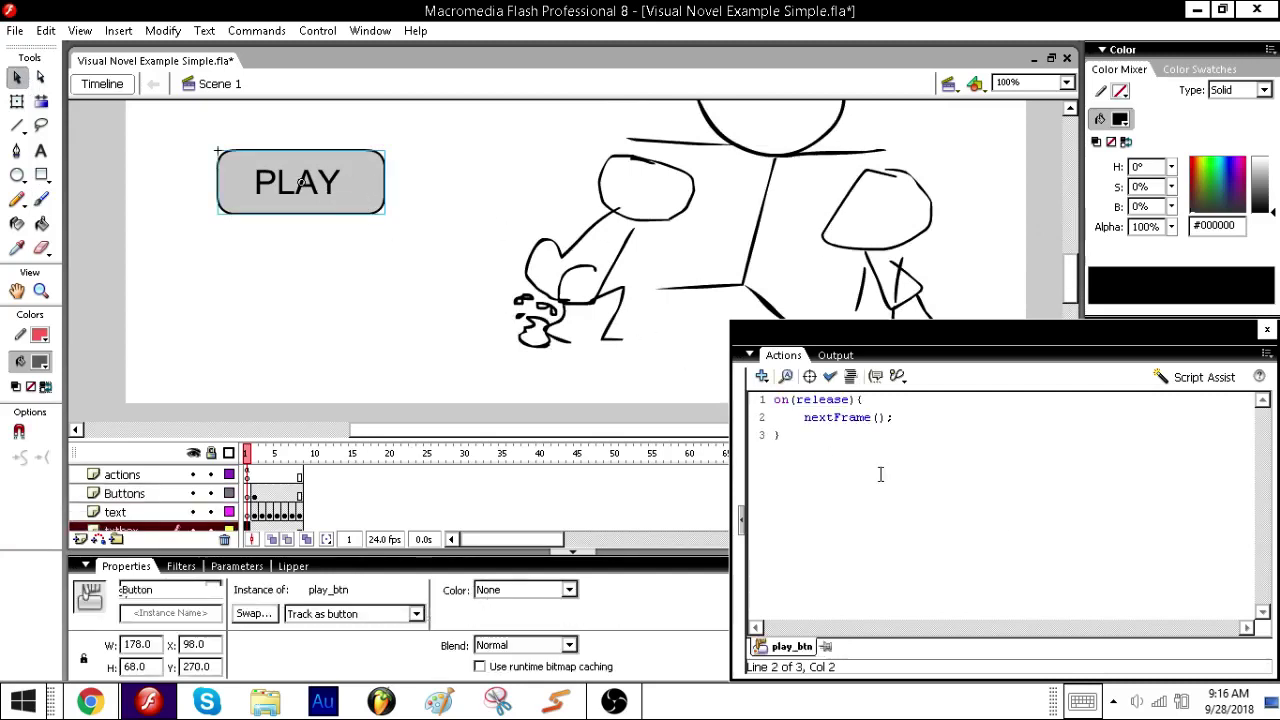
{"action": "key", "text": "ctrl+a"}
{"action": "key", "text": "ctrl+c"}
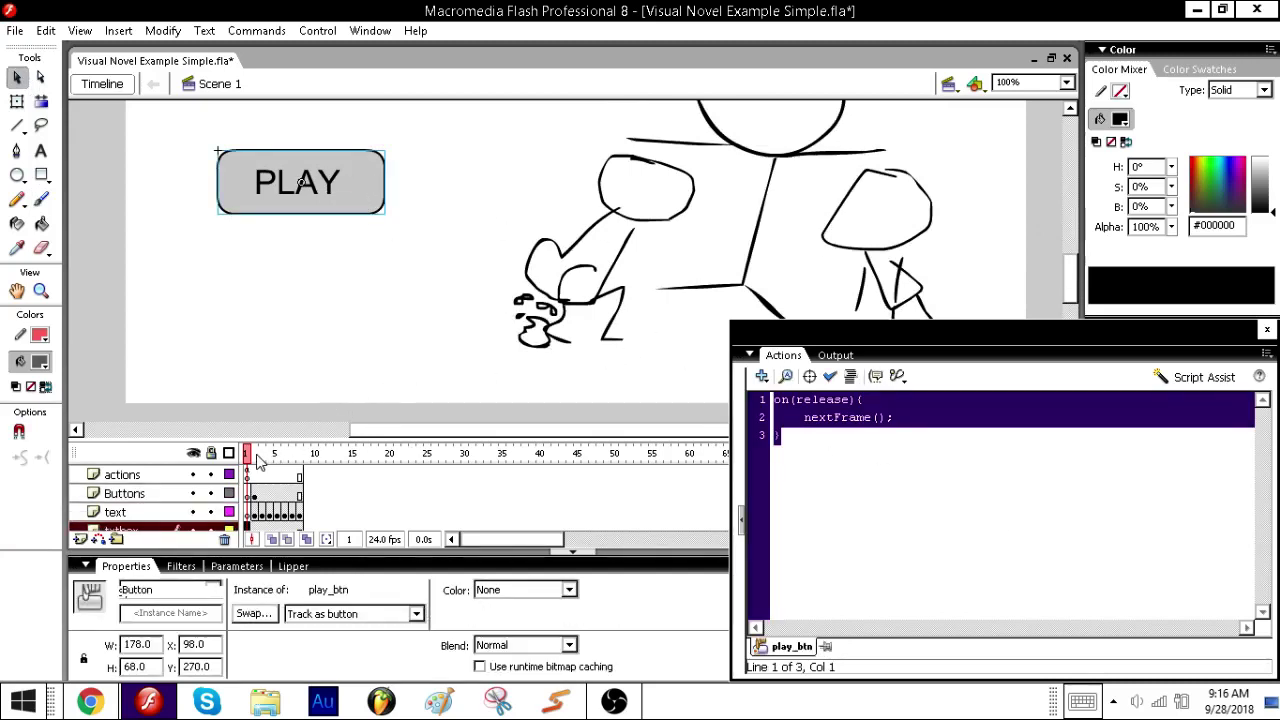
- Paste the on(release) nextFrame(); script onto the triangle button at frame 2
{"action": "key", "text": "period"}
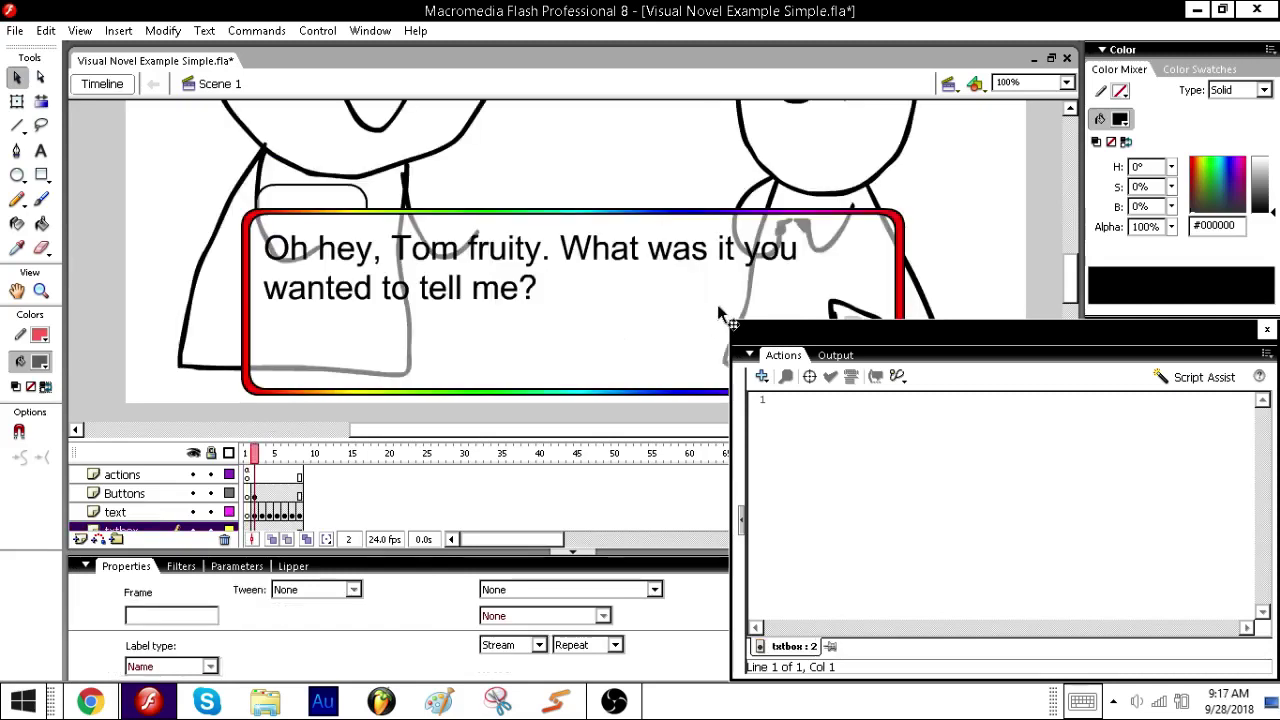
{"action": "left_click", "coordinate": [849, 312]}
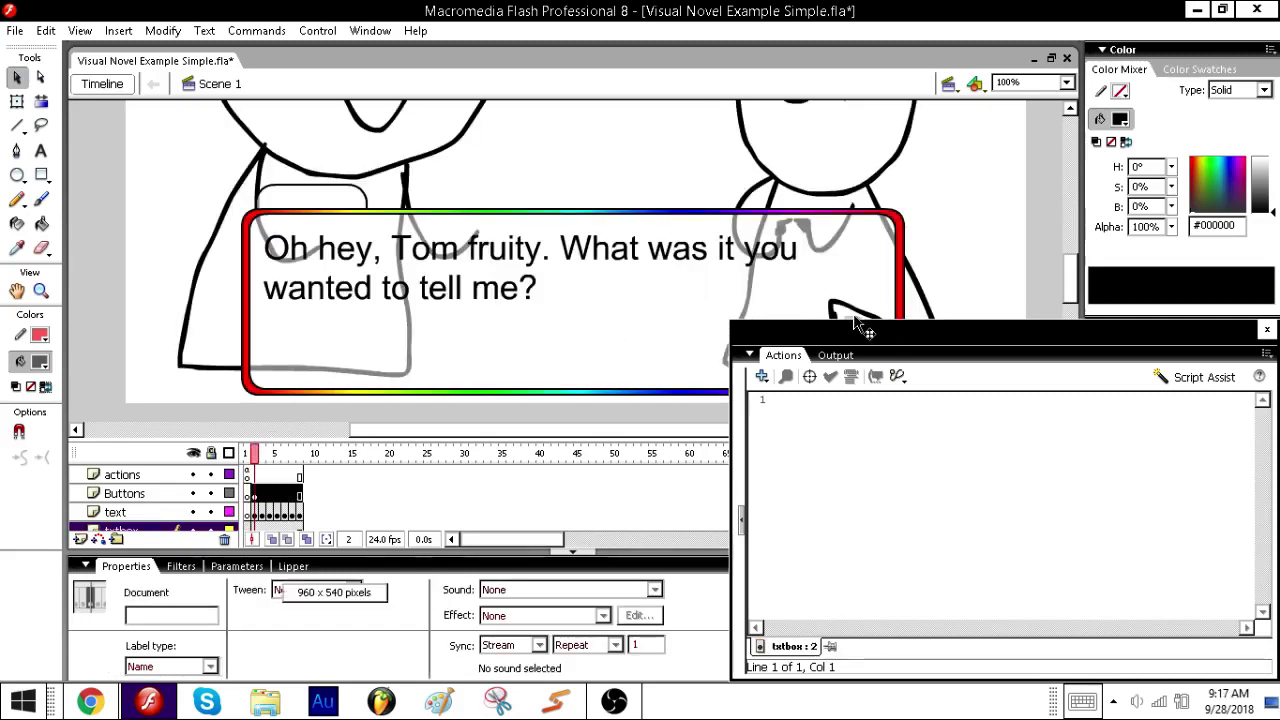
{"action": "left_click", "coordinate": [858, 425]}
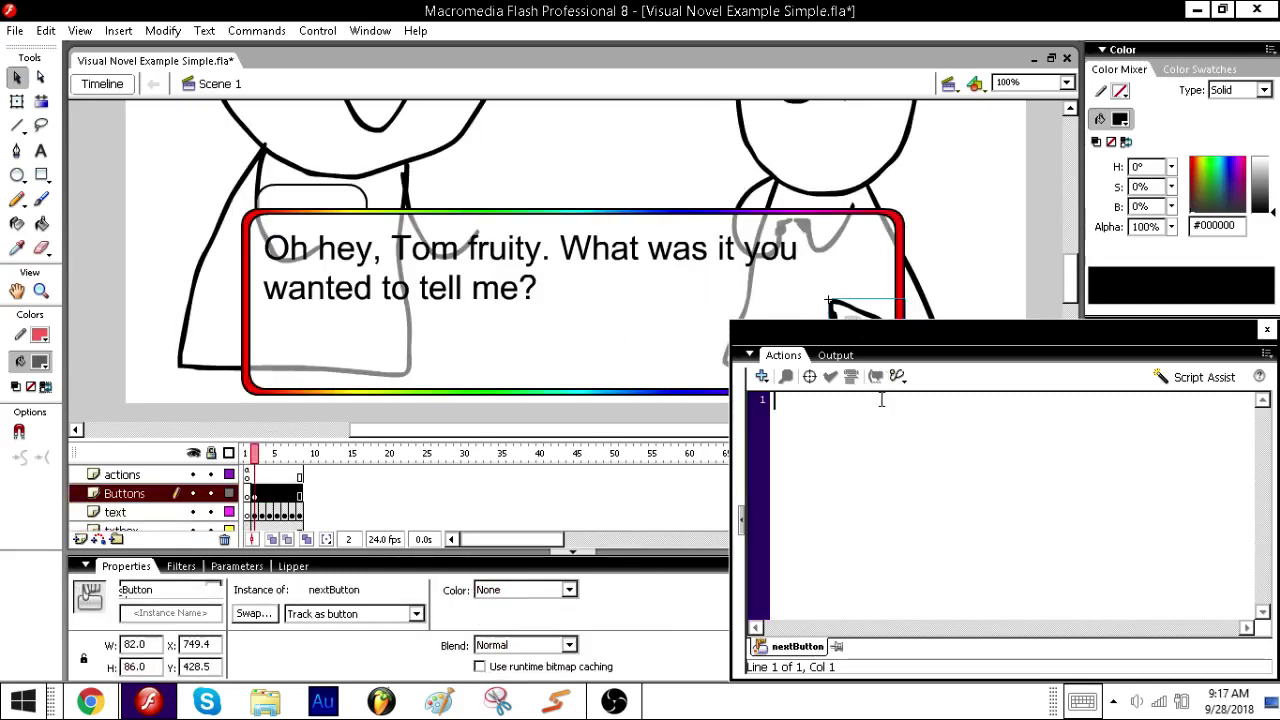
{"action": "key", "text": "ctrl+v"}
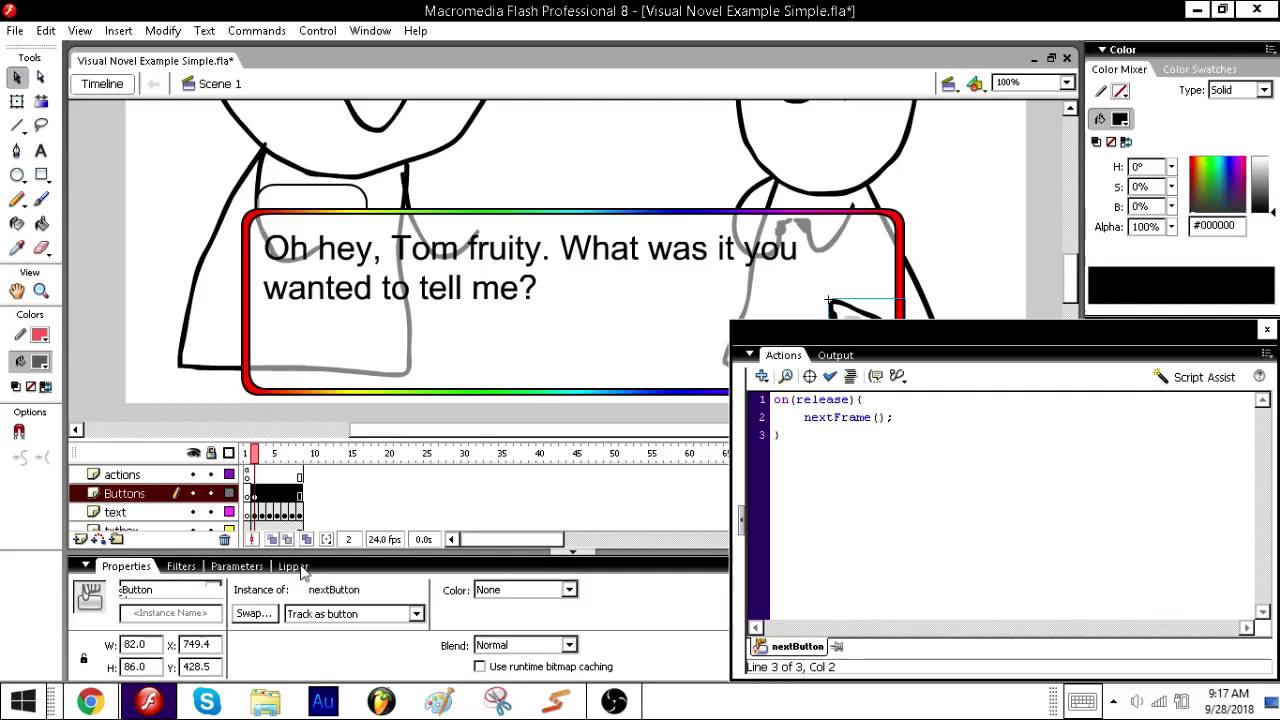
- Test the movie, starting with the PLAY button and advancing through the dialogue frames with the triangle button
{"action": "left_click", "coordinate": [258, 456]}
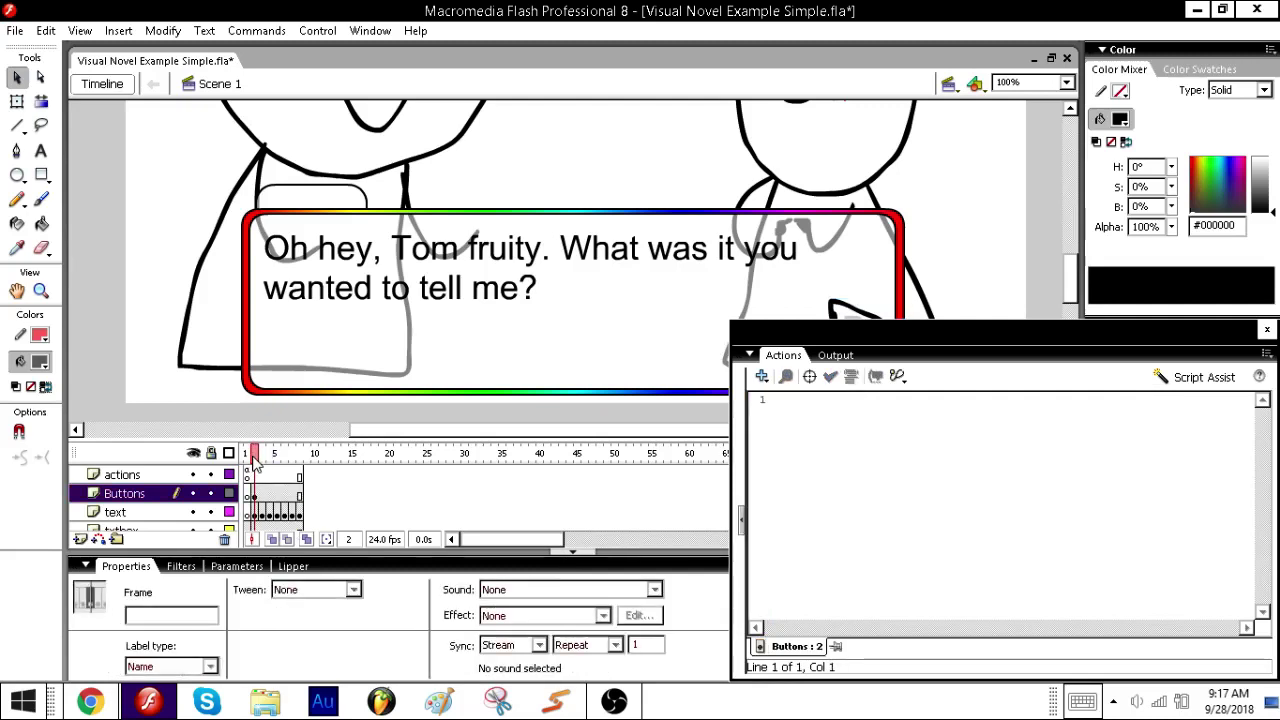
{"action": "key", "text": "ctrl+Return"}
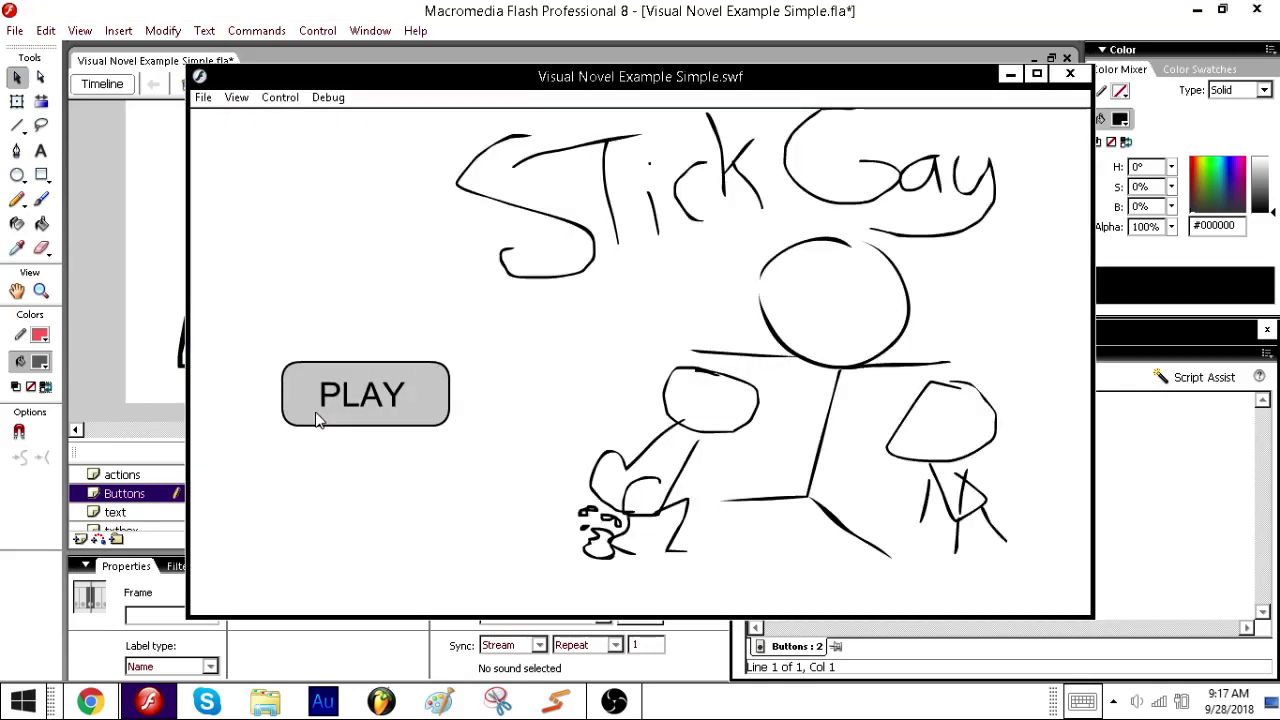
{"action": "left_click", "coordinate": [408, 384]}
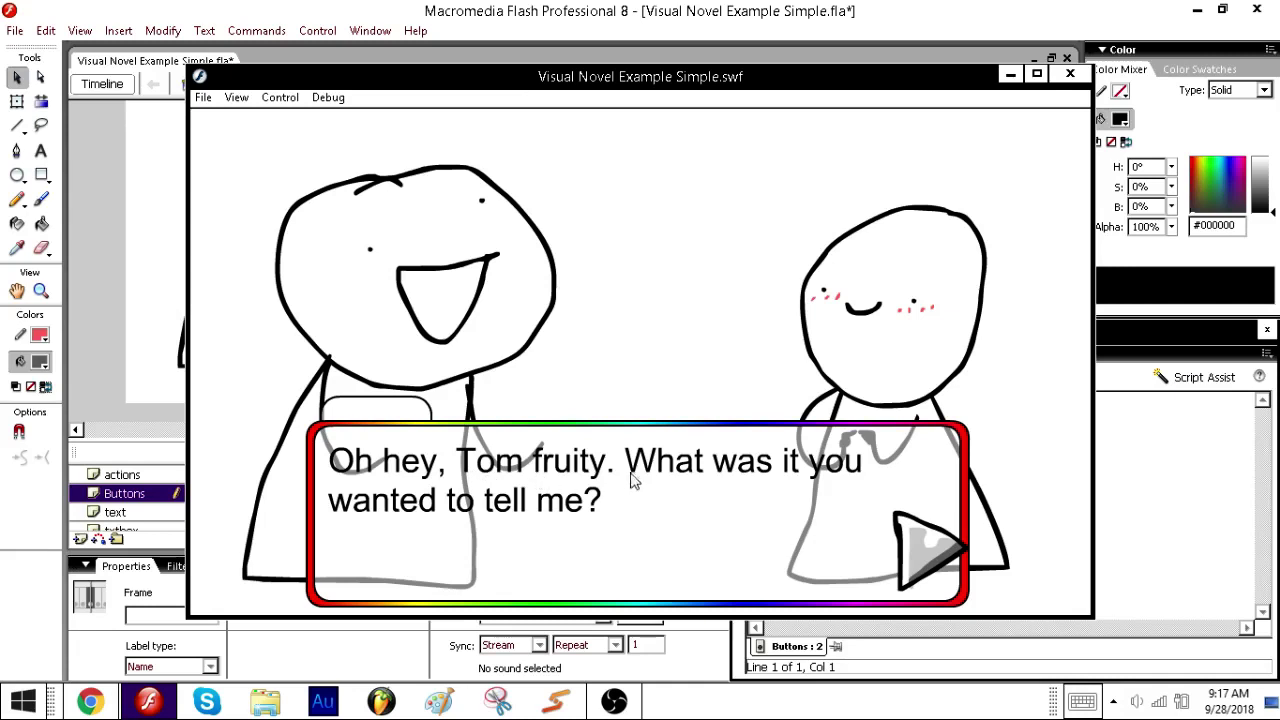
{"action": "left_click", "coordinate": [924, 550]}
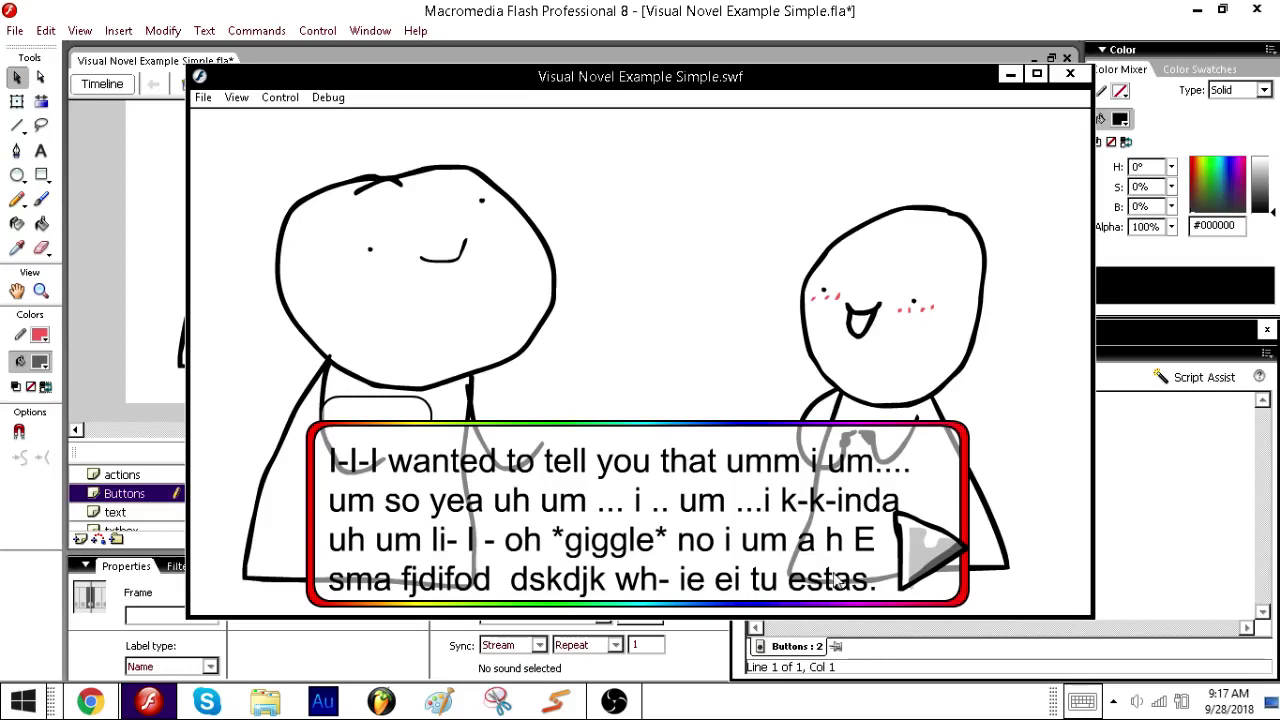
{"action": "left_click", "coordinate": [904, 564]}
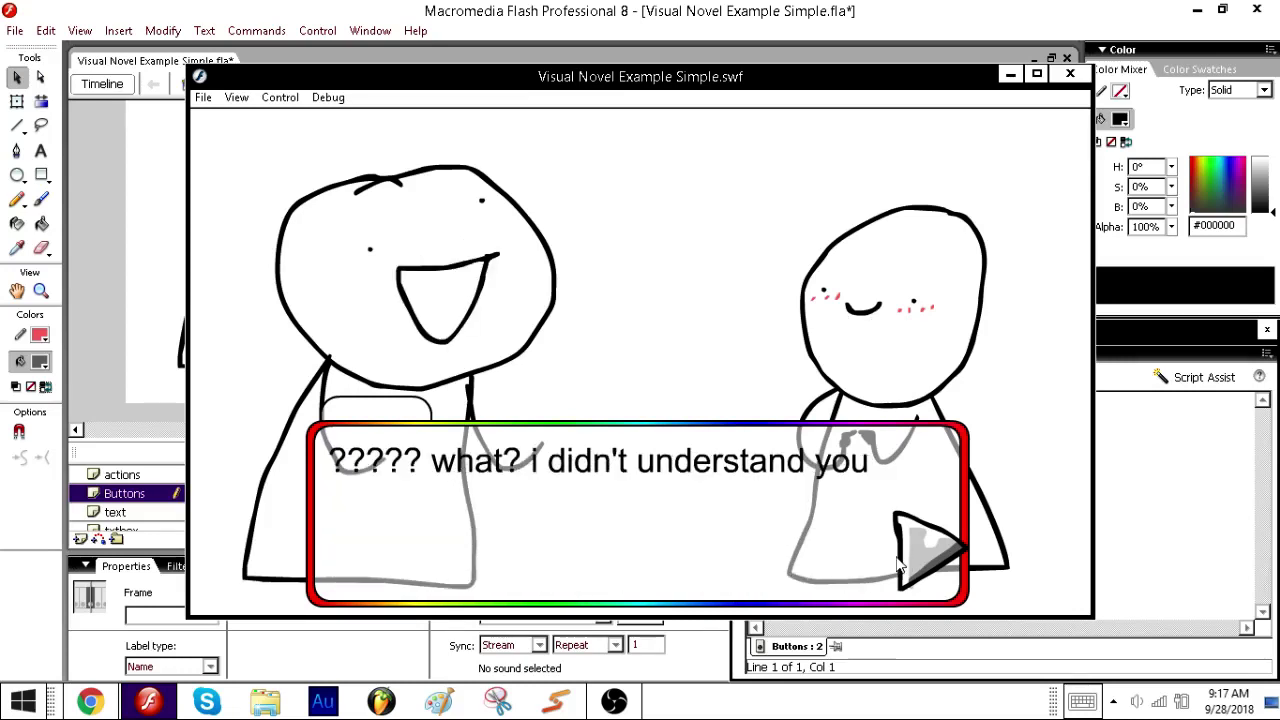
{"action": "left_click", "coordinate": [904, 564]}
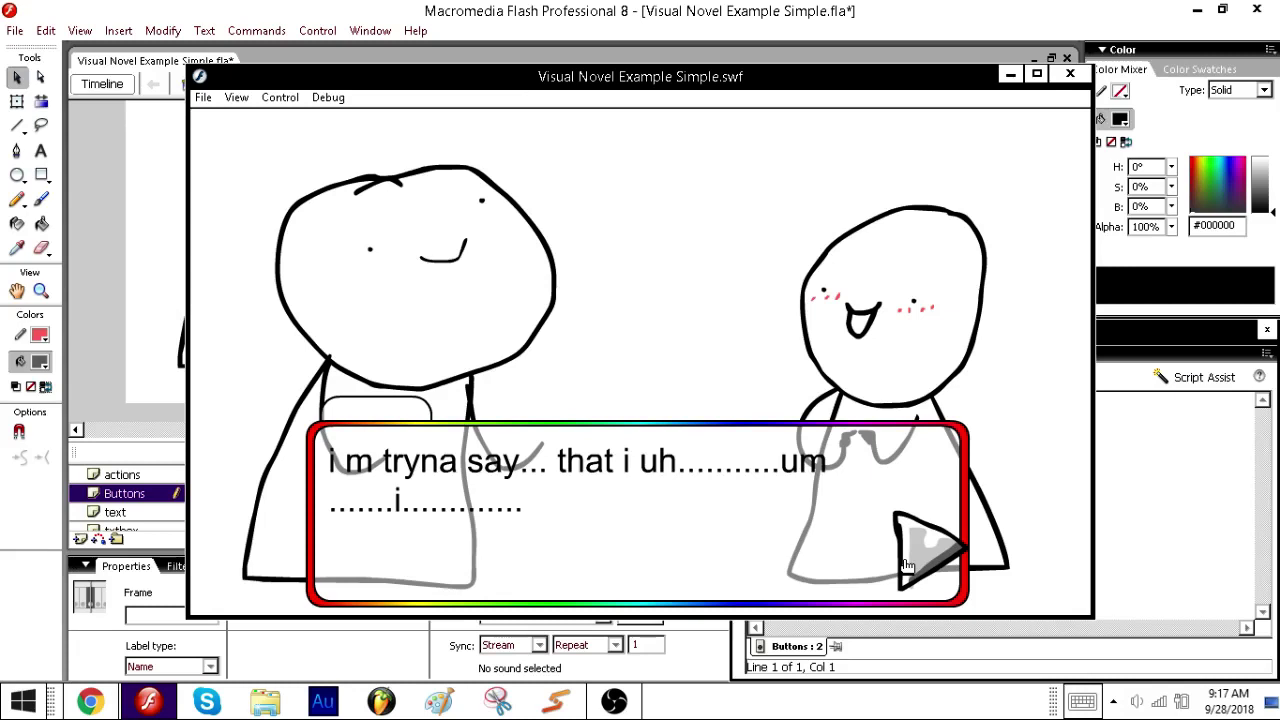
{"action": "left_click", "coordinate": [910, 563]}
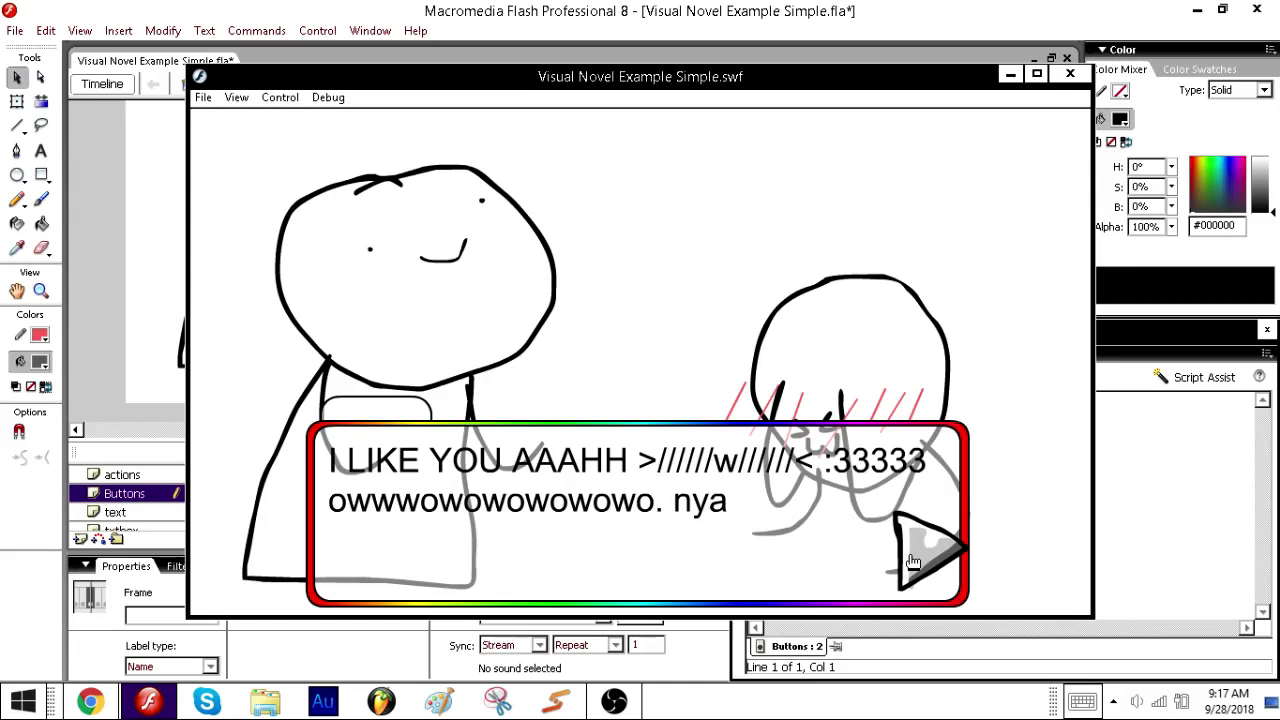
{"action": "left_click", "coordinate": [912, 562]}
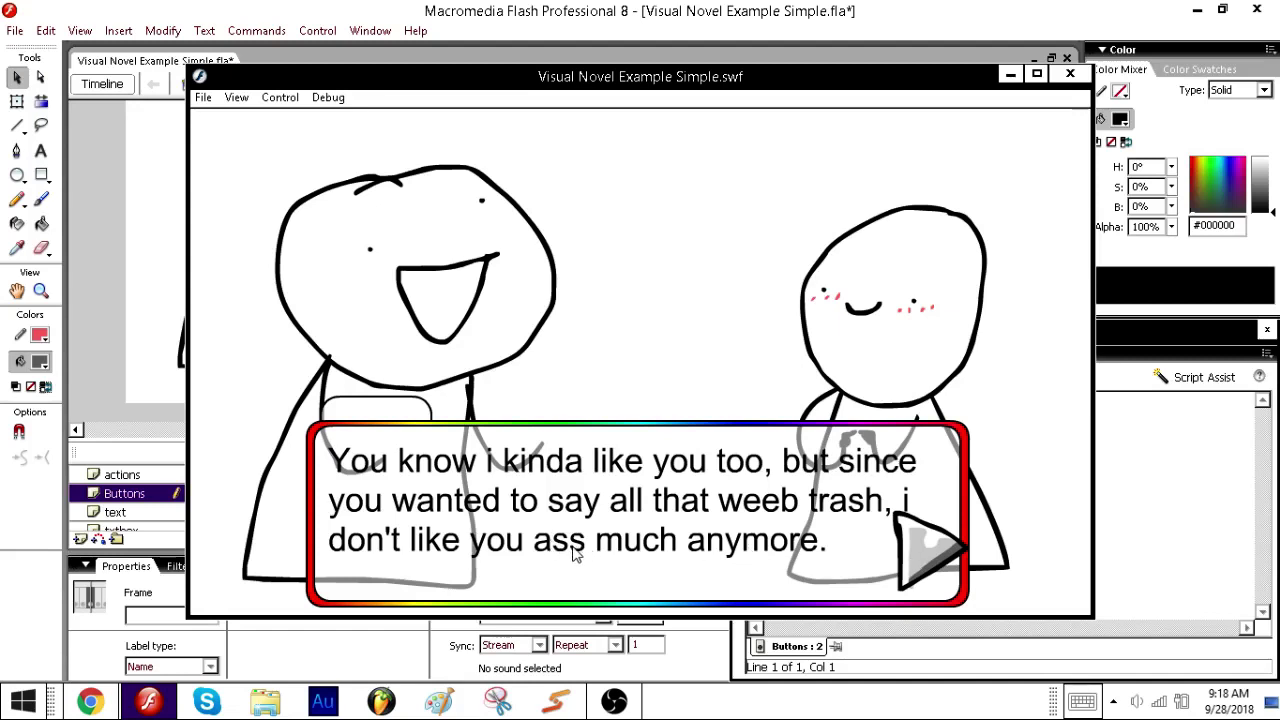
{"action": "left_click", "coordinate": [955, 552]}
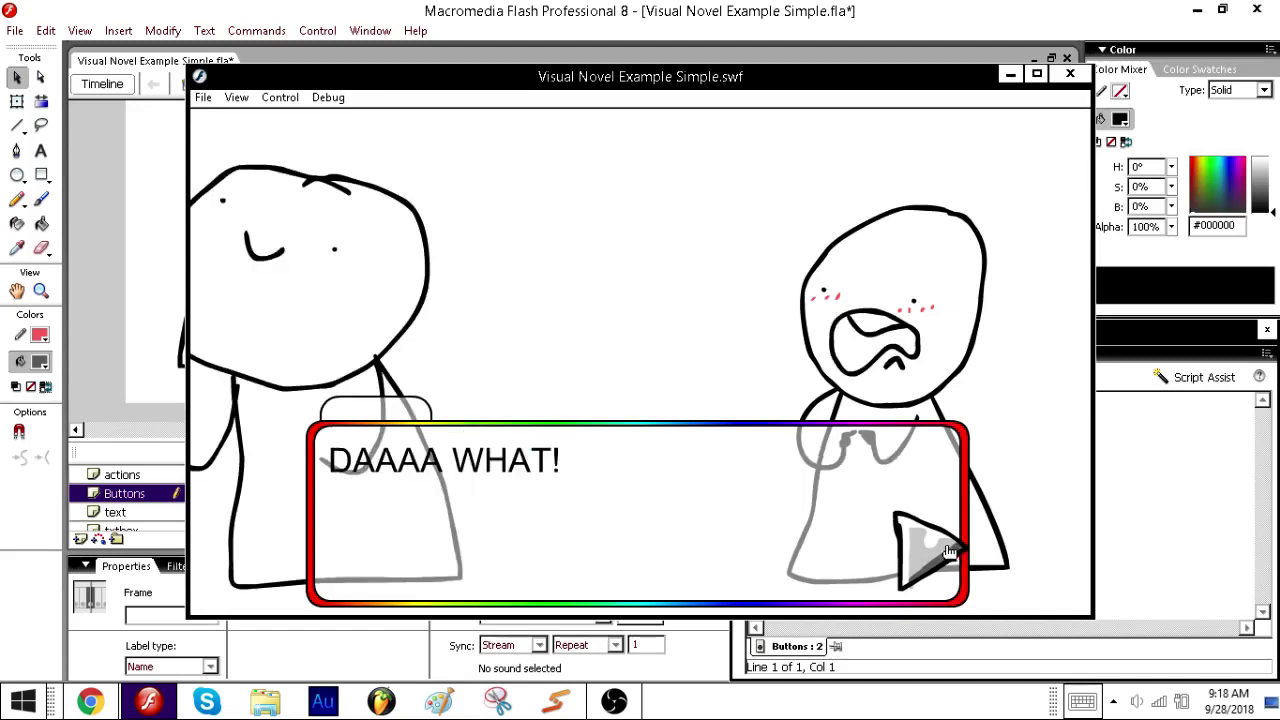
- Close the movie test, correct the frame 7 dialogue to read "don't like you as much anymore", and save the file
{"action": "left_click", "coordinate": [1069, 74]}
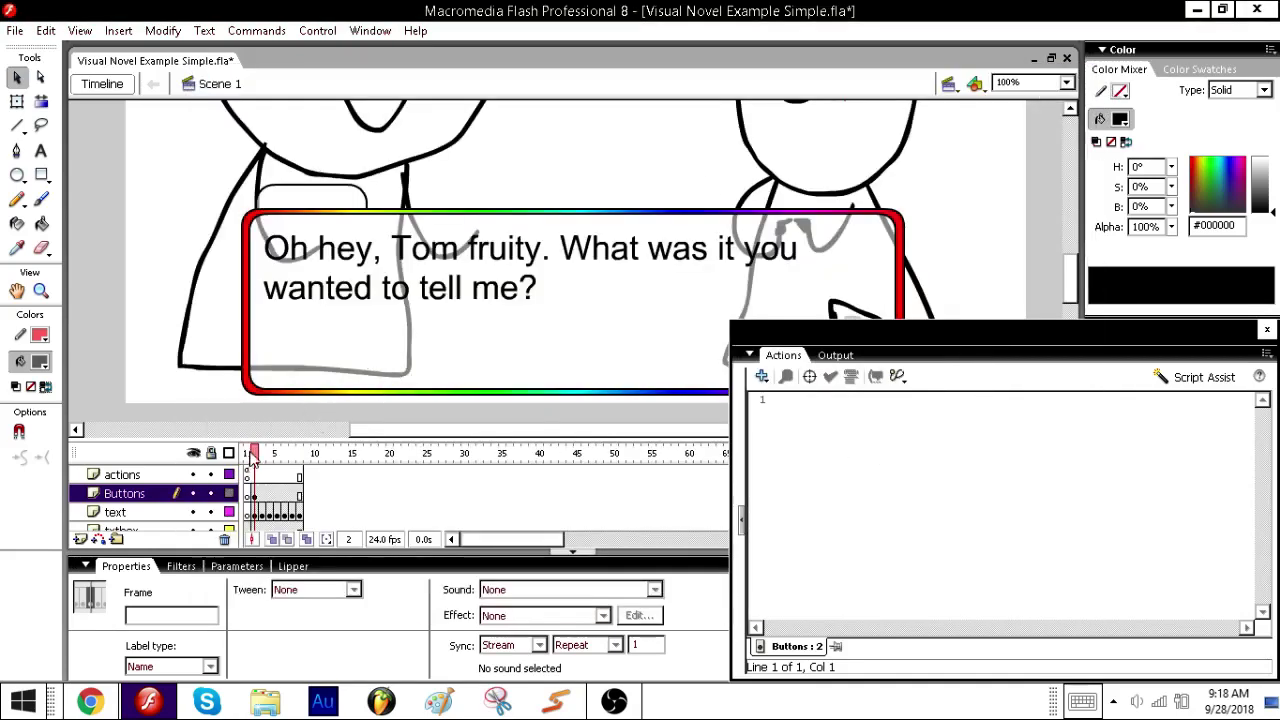
{"action": "left_click_drag", "start_coordinate": [252, 455], "coordinate": [293, 455]}
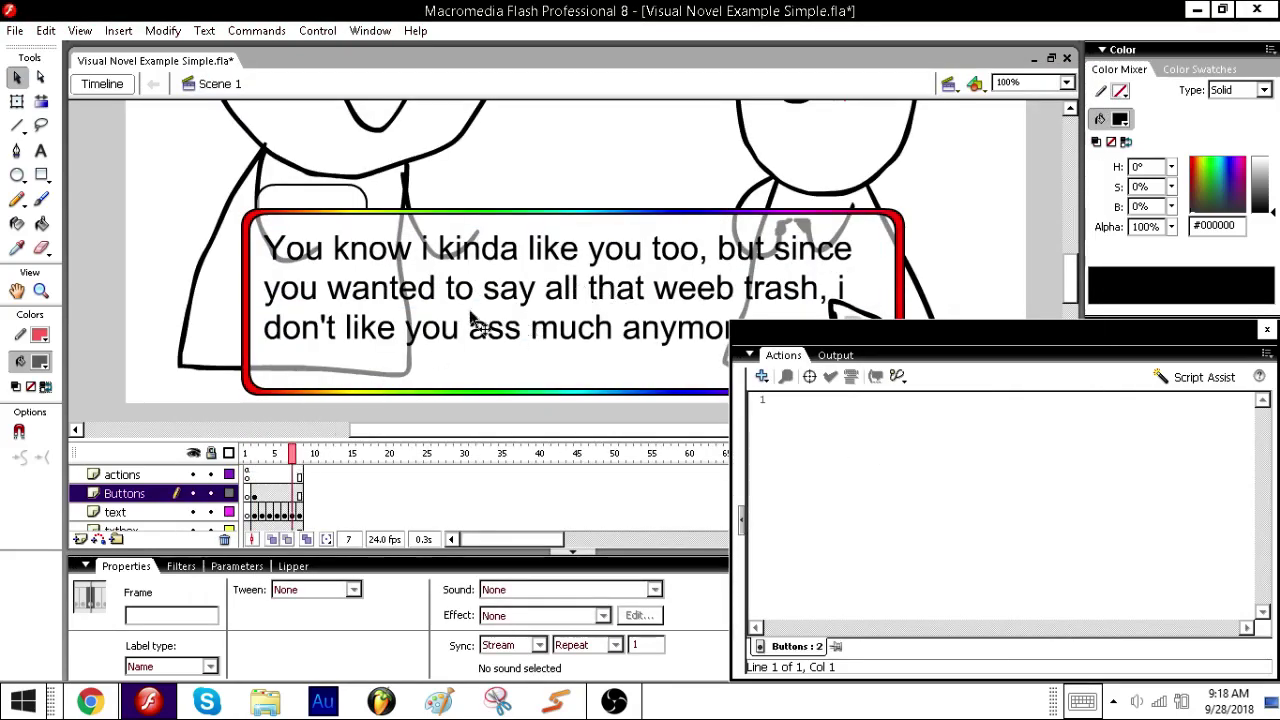
{"action": "left_click", "coordinate": [40, 151]}
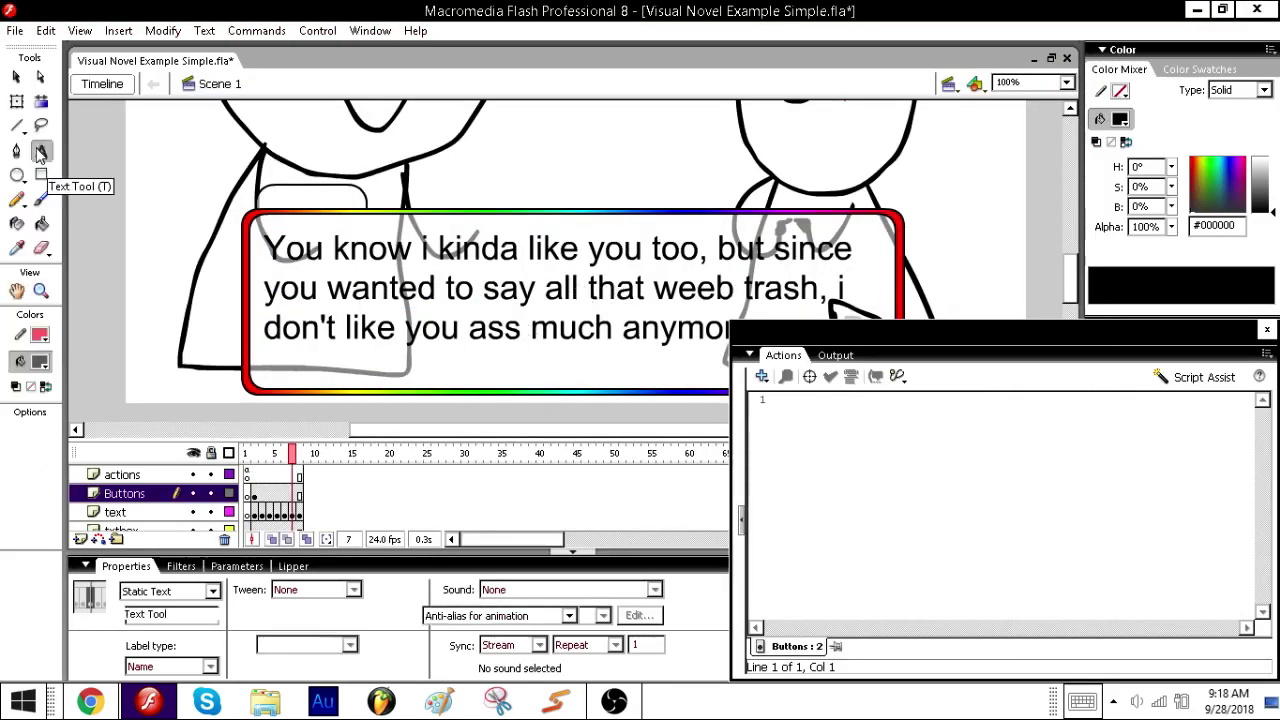
{"action": "left_click", "coordinate": [456, 334]}
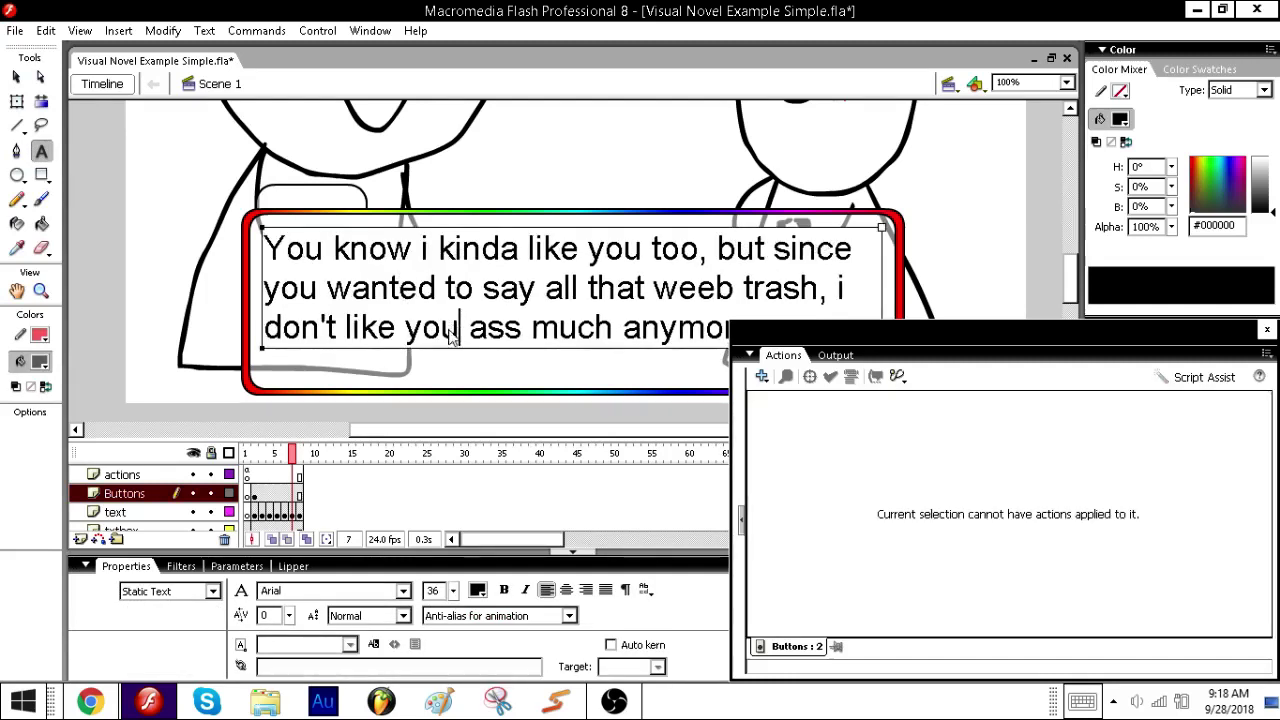
{"action": "type", "text": "r"}
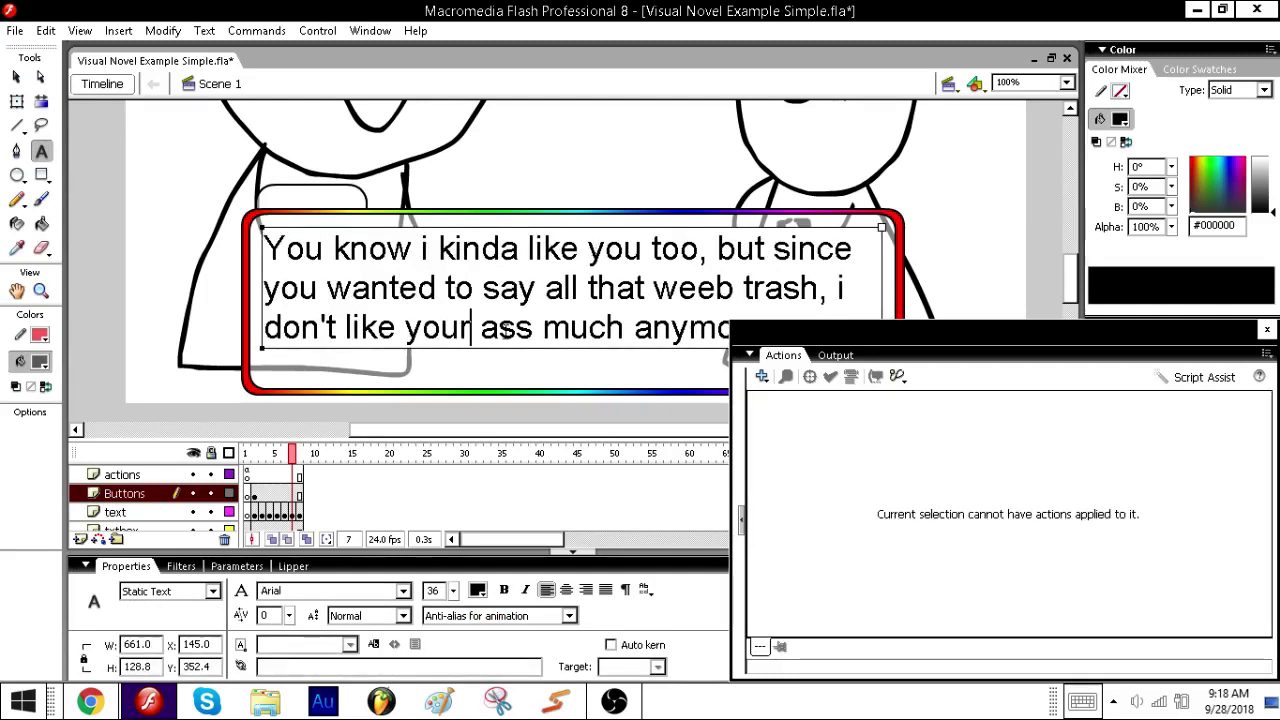
{"action": "key", "text": "BackSpace"}
{"action": "key", "text": "Right"}
{"action": "key", "text": "Right"}
{"action": "key", "text": "Delete"}
{"action": "left_click", "coordinate": [529, 160]}
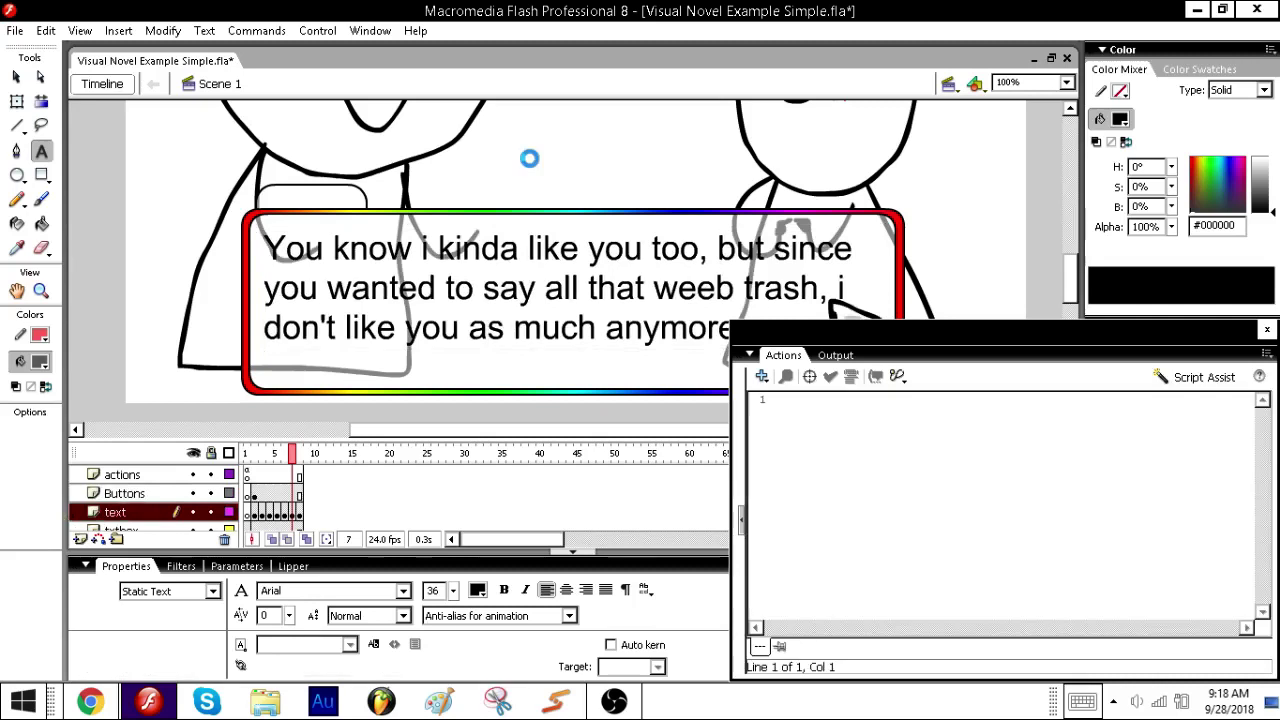
{"action": "key", "text": "ctrl+s"}
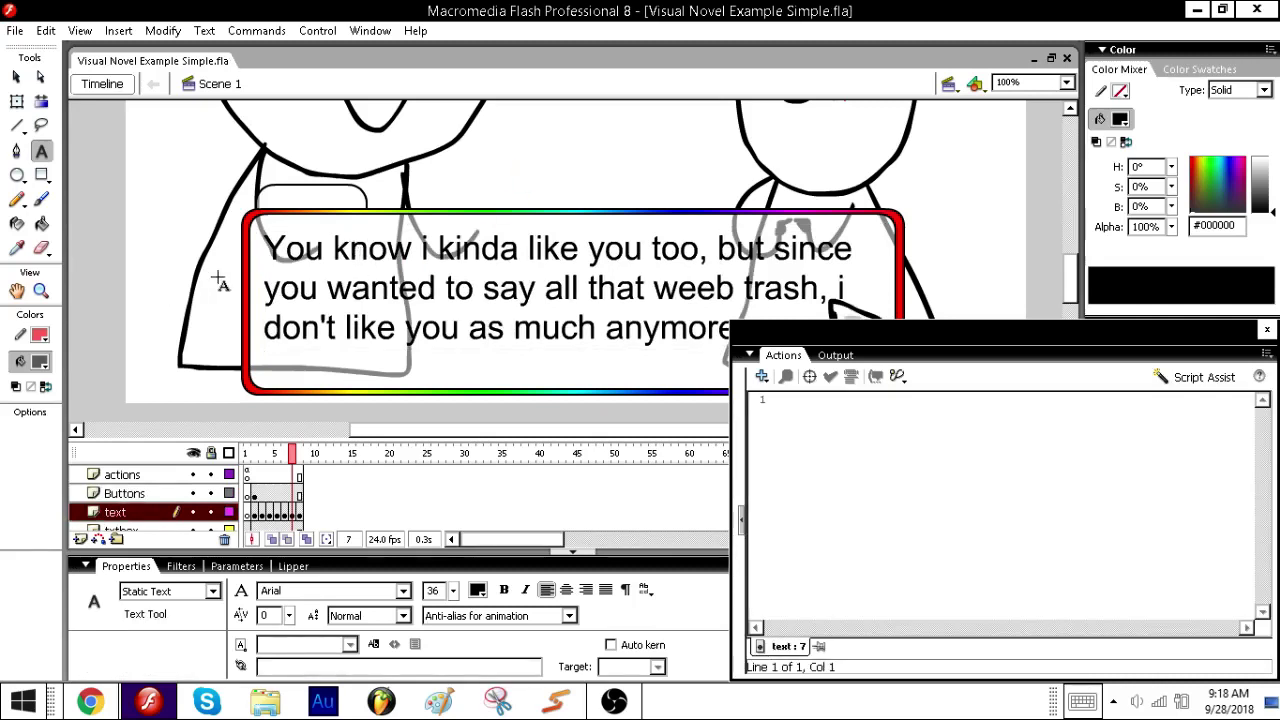
- Collapse the properties area, move the Actions window aside, and select frame 3 of the bg layer with the stage at 50% zoom
{"action": "left_click", "coordinate": [16, 78]}
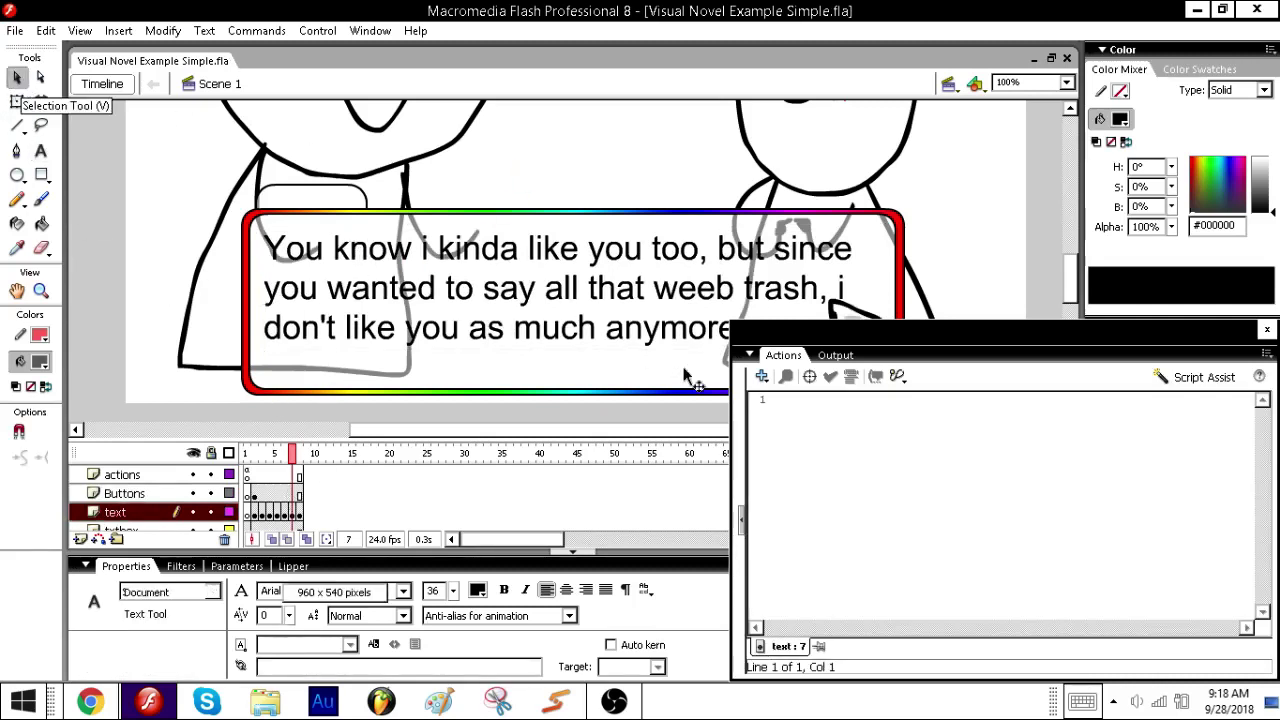
{"action": "left_click", "coordinate": [120, 566]}
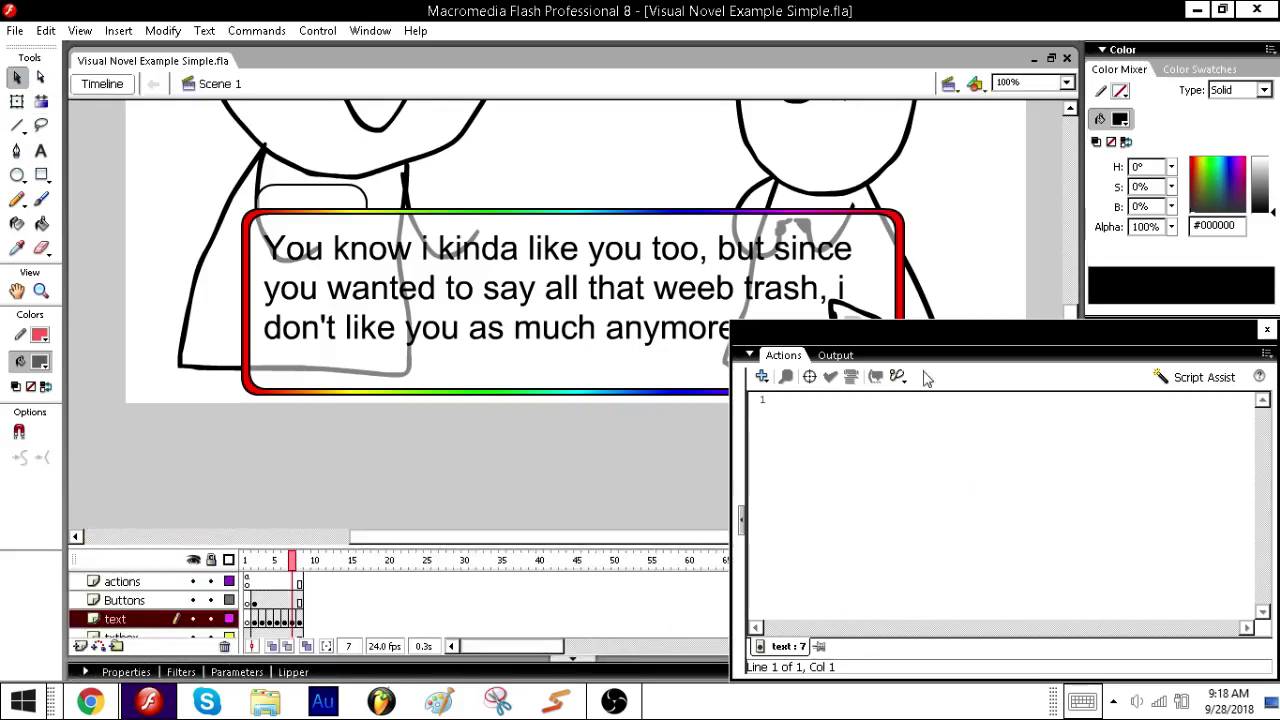
{"action": "left_click_drag", "start_coordinate": [928, 322], "coordinate": [928, 214]}
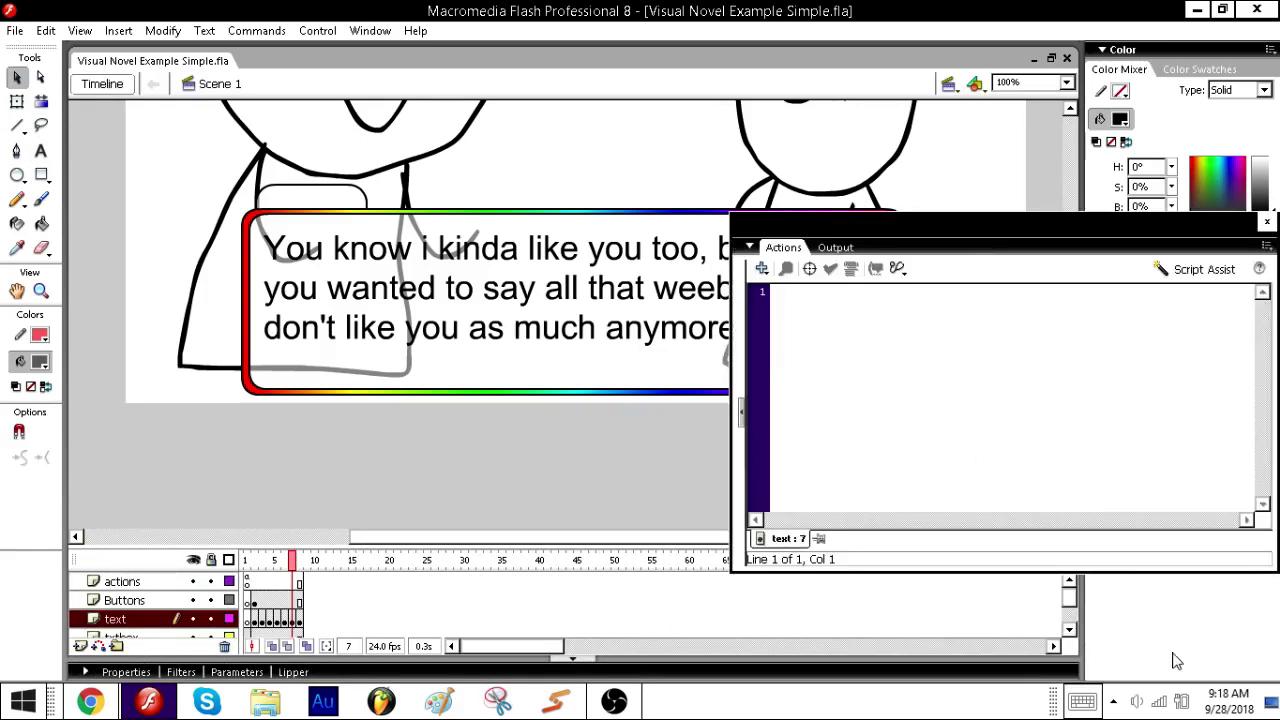
{"action": "left_click", "coordinate": [1070, 614]}
{"action": "left_click", "coordinate": [261, 621]}
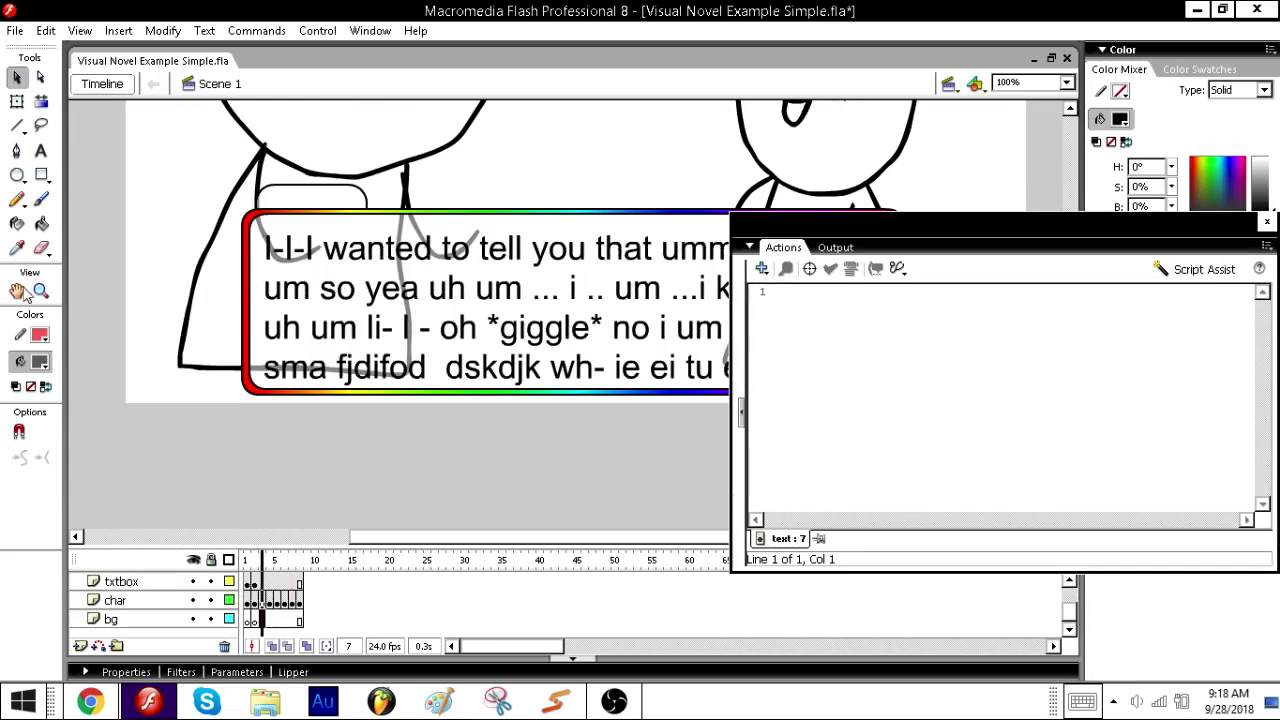
{"action": "left_click", "coordinate": [41, 290]}
{"action": "left_click", "coordinate": [268, 355]}
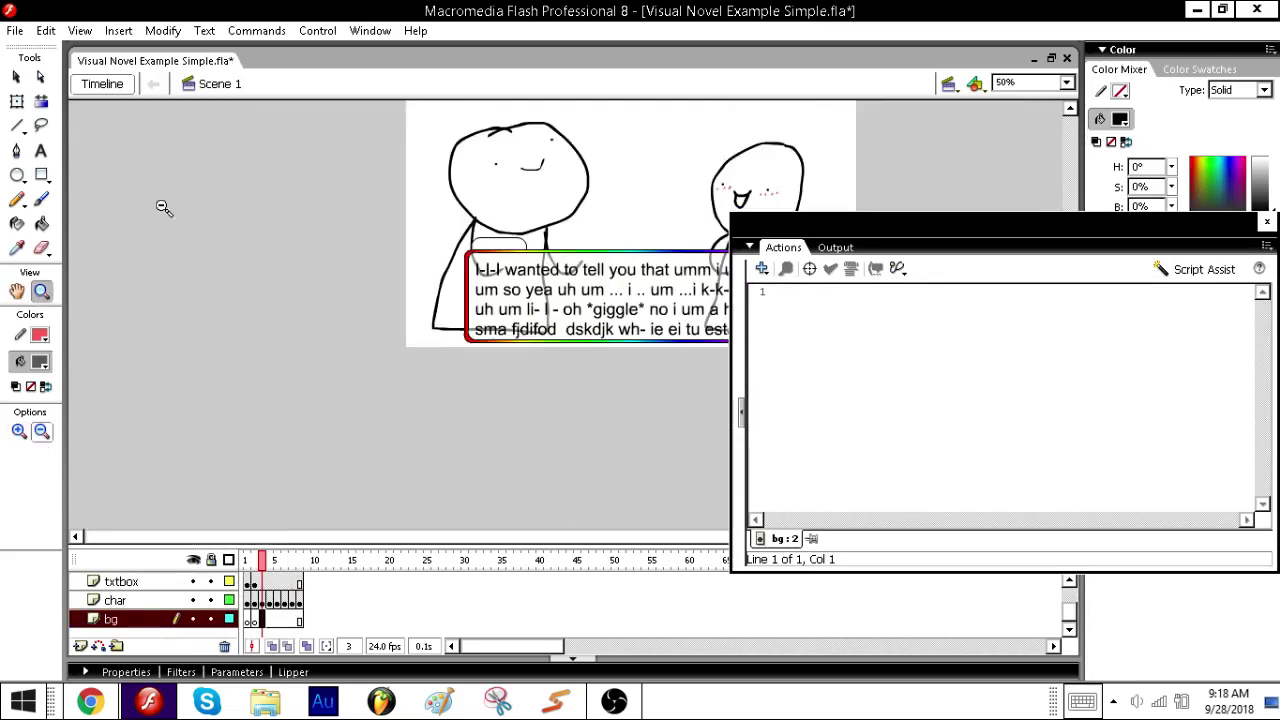
- Close the Actions window and paint the hallway's floor edges, back corners and vertical wall lines on the bg layer with a small brush
{"action": "left_click", "coordinate": [41, 199]}
{"action": "left_click", "coordinate": [26, 482]}
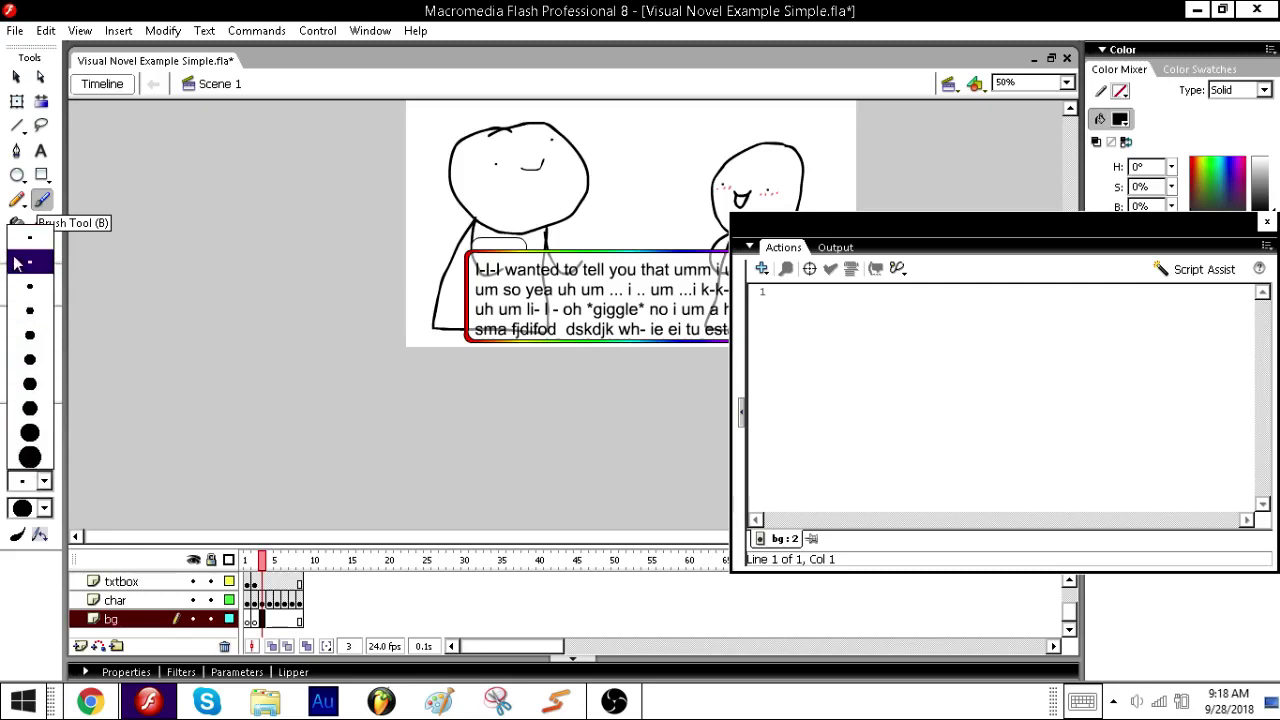
{"action": "left_click", "coordinate": [20, 269]}
{"action": "left_click", "coordinate": [20, 453]}
{"action": "left_click", "coordinate": [55, 480]}
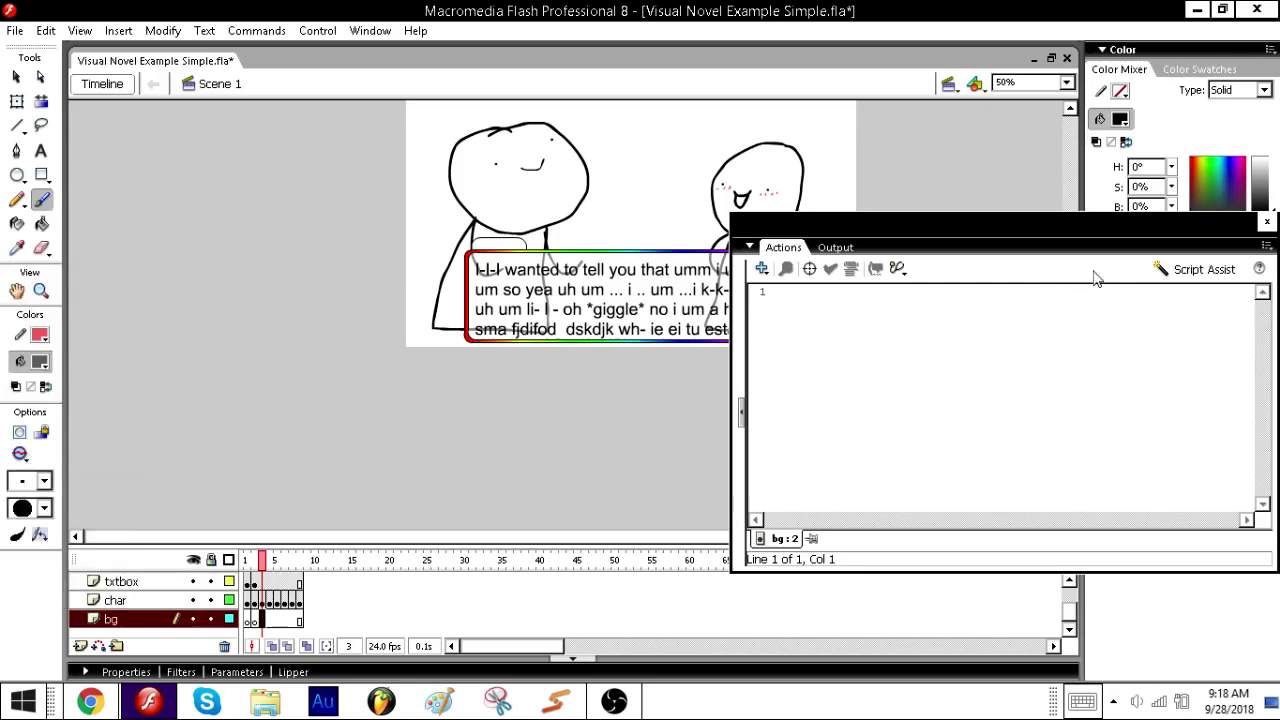
{"action": "left_click_drag", "start_coordinate": [1093, 243], "coordinate": [1071, 296]}
{"action": "left_click", "coordinate": [1240, 270]}
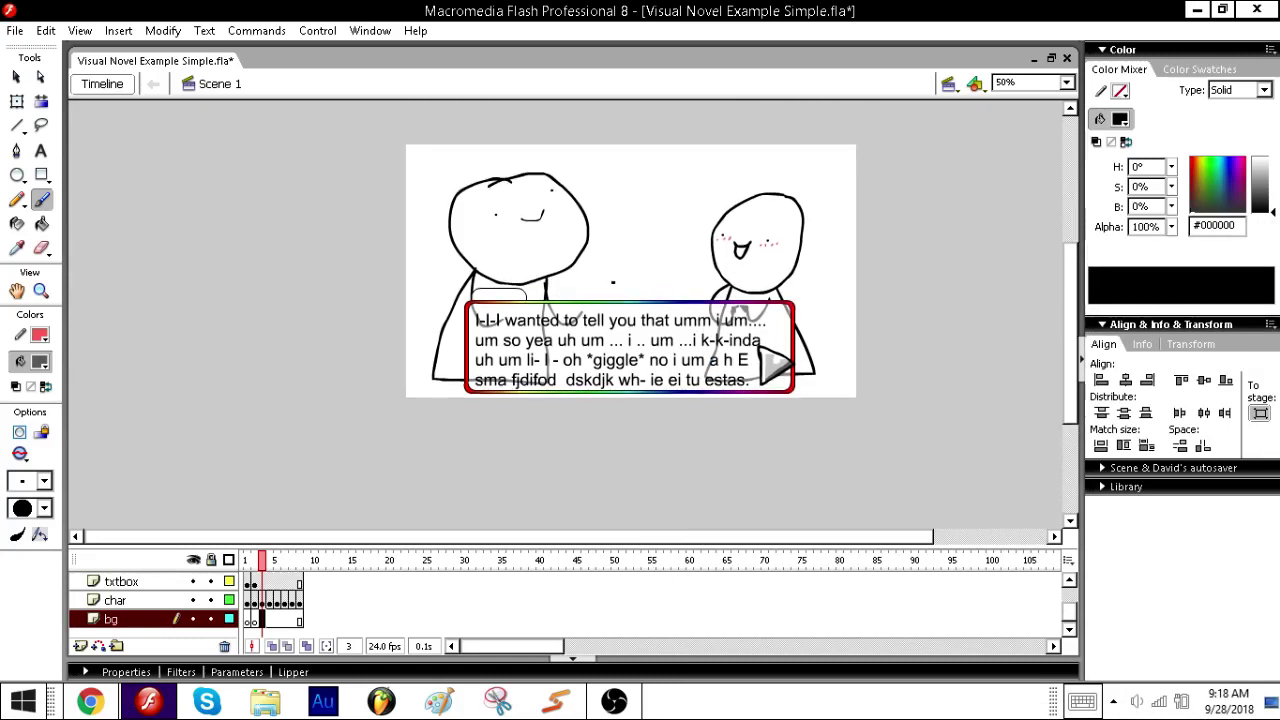
{"action": "mouse_move", "coordinate": [404, 370]}
{"action": "left_mouse_down"}
{"action": "mouse_move", "coordinate": [585, 266]}
{"action": "mouse_move", "coordinate": [598, 101]}
{"action": "left_mouse_up"}
{"action": "mouse_move", "coordinate": [706, 103]}
{"action": "left_mouse_down"}
{"action": "mouse_move", "coordinate": [709, 255]}
{"action": "mouse_move", "coordinate": [1034, 378]}
{"action": "left_mouse_up"}
{"action": "left_click_drag", "start_coordinate": [531, 296], "coordinate": [531, 101]}
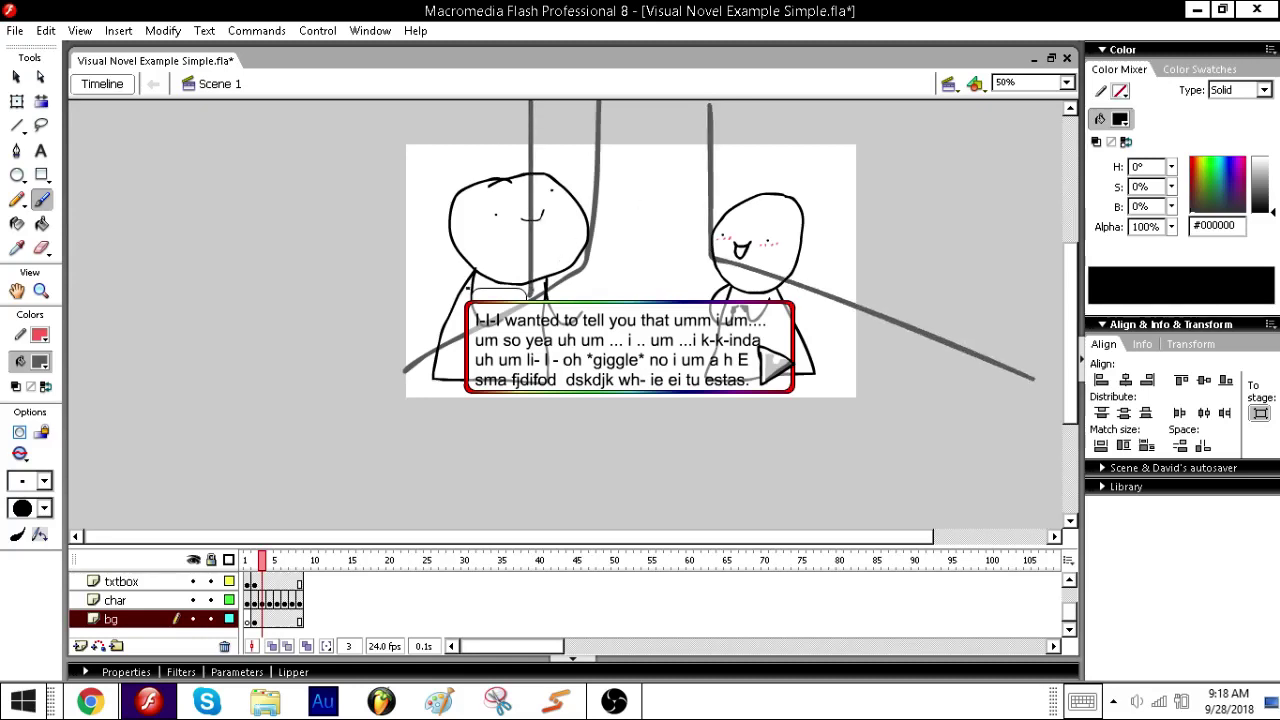
{"action": "left_click_drag", "start_coordinate": [470, 292], "coordinate": [469, 101]}
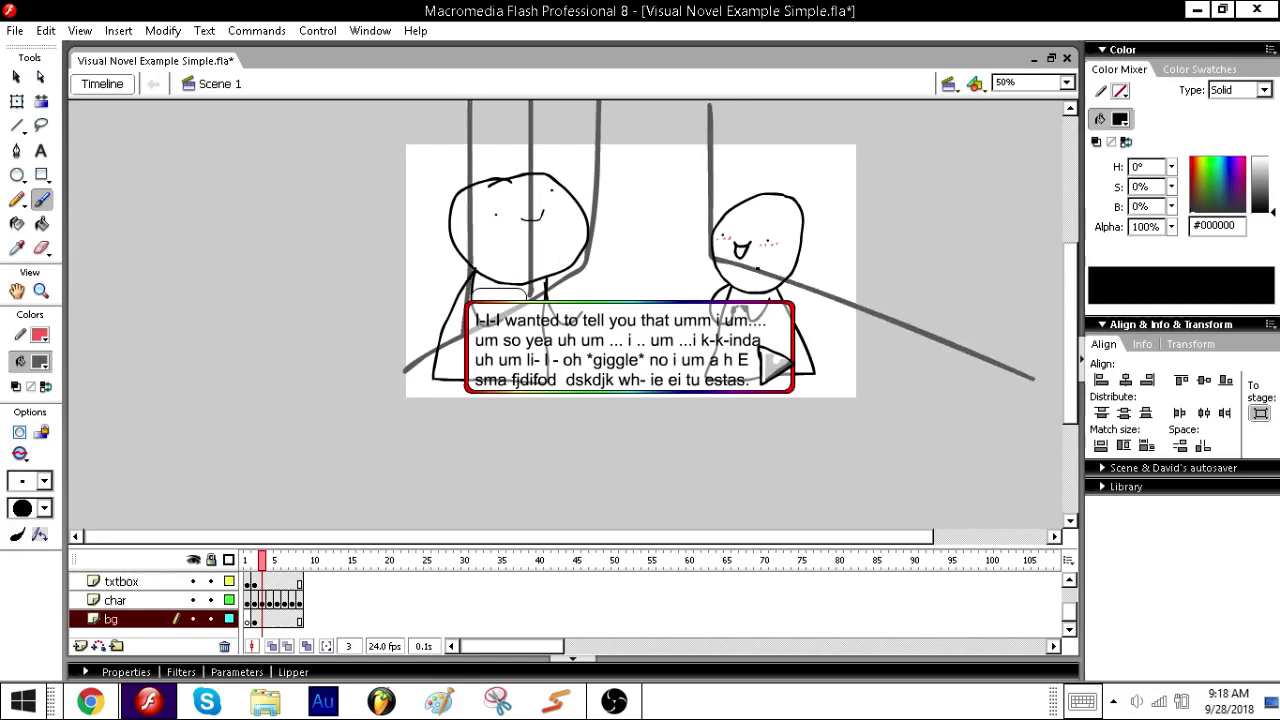
{"action": "left_click_drag", "start_coordinate": [757, 268], "coordinate": [757, 124]}
{"action": "left_click_drag", "start_coordinate": [833, 298], "coordinate": [834, 100]}
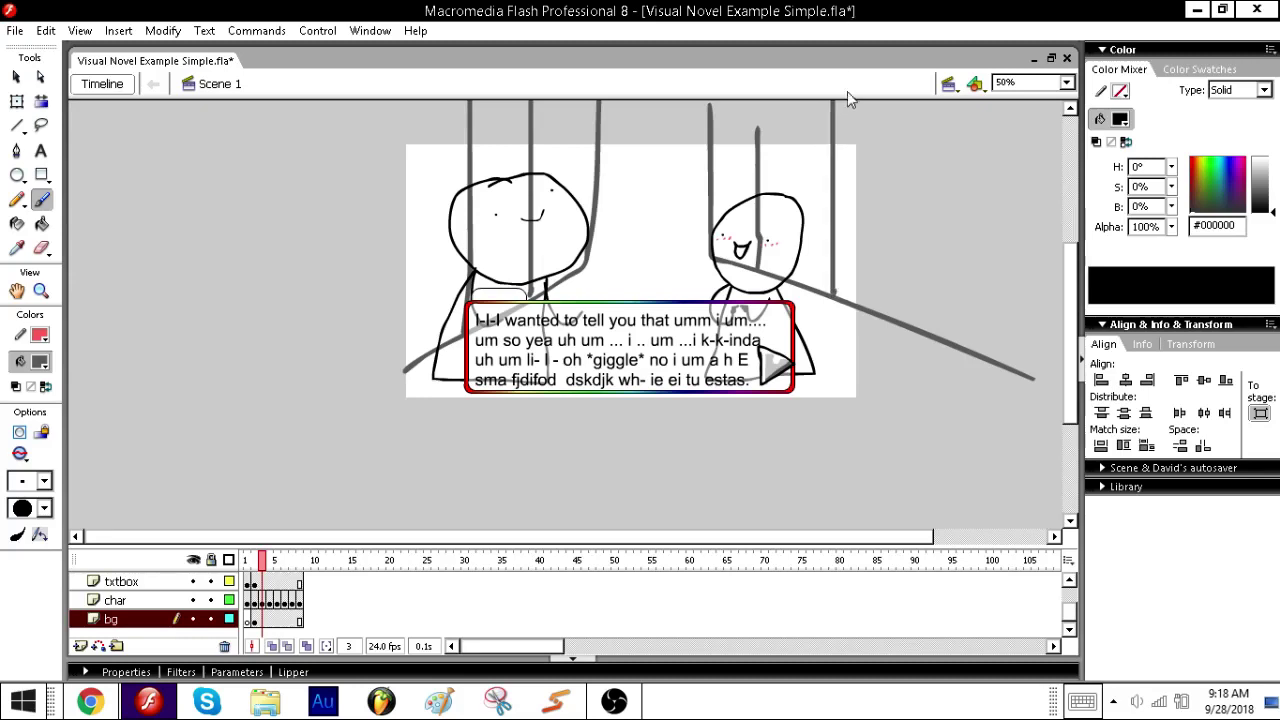
- Paint a doorway on the hallway's back wall, a horizontal line across each side wall, and short vertical marks beneath them
{"action": "mouse_move", "coordinate": [596, 230]}
{"action": "left_mouse_down"}
{"action": "mouse_move", "coordinate": [709, 229]}
{"action": "mouse_move", "coordinate": [656, 188]}
{"action": "mouse_move", "coordinate": [651, 148]}
{"action": "left_mouse_up"}
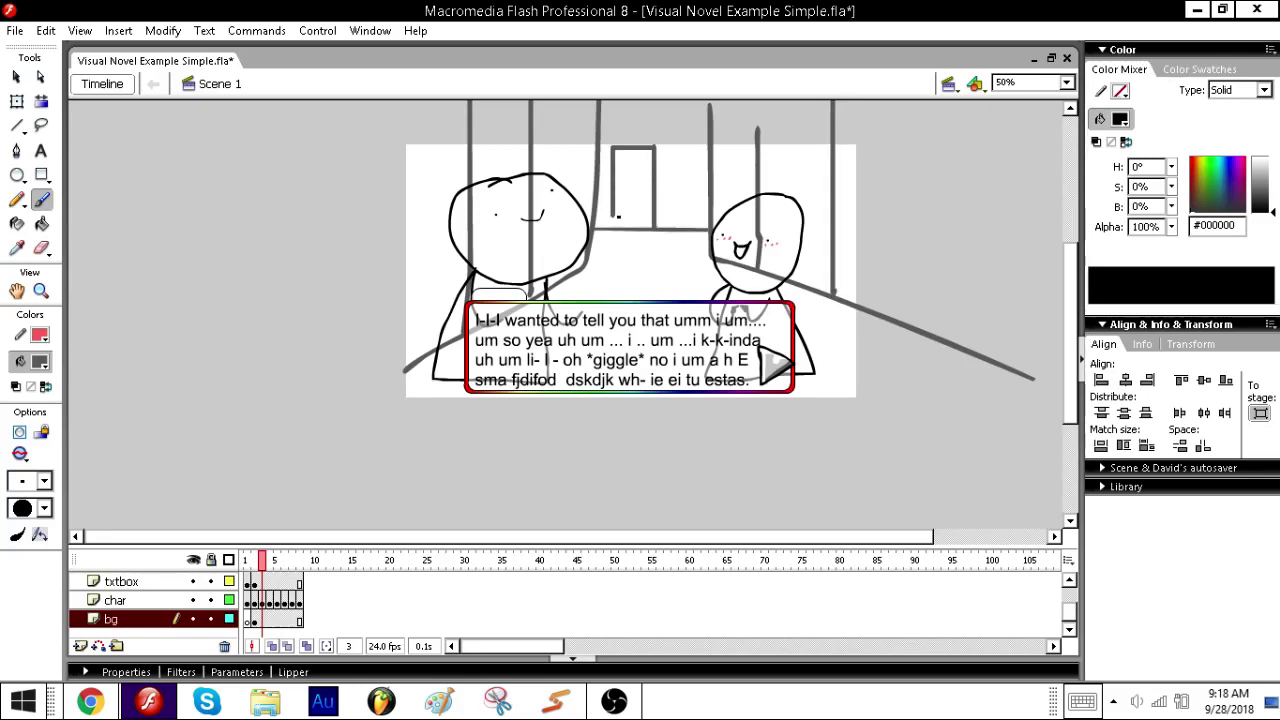
{"action": "left_click_drag", "start_coordinate": [618, 228], "coordinate": [618, 228]}
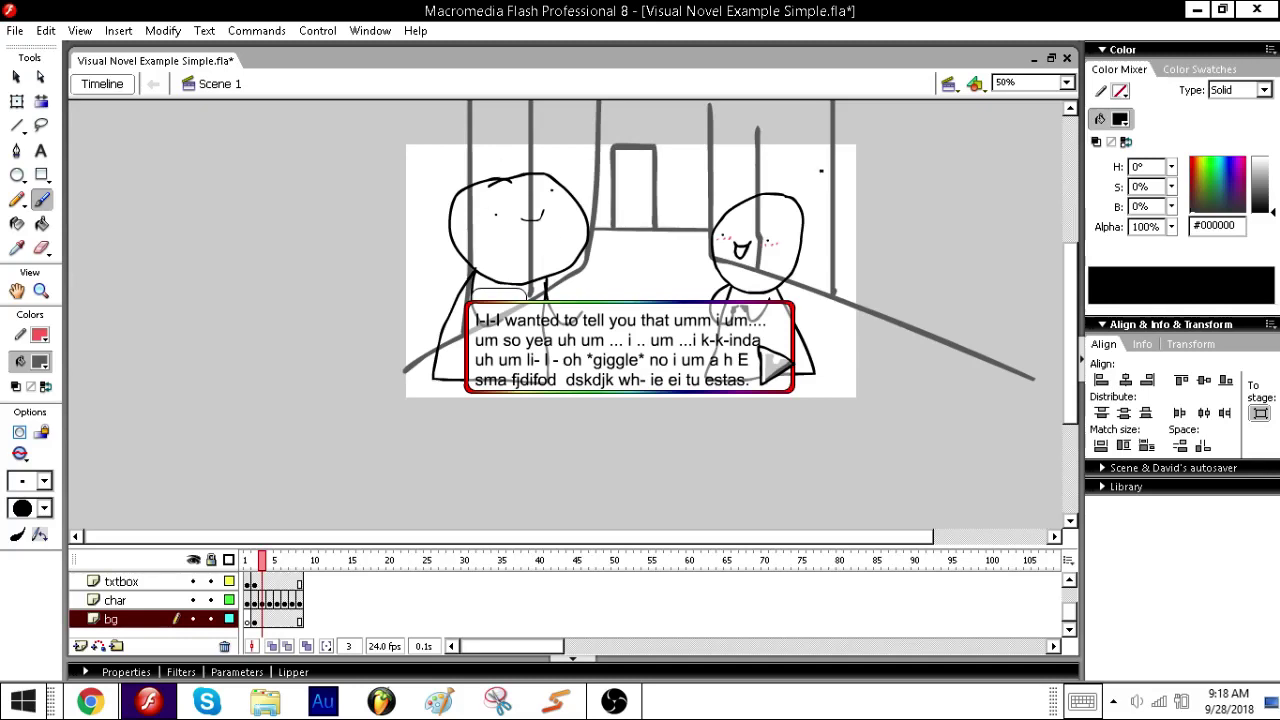
{"action": "left_click_drag", "start_coordinate": [975, 146], "coordinate": [975, 146]}
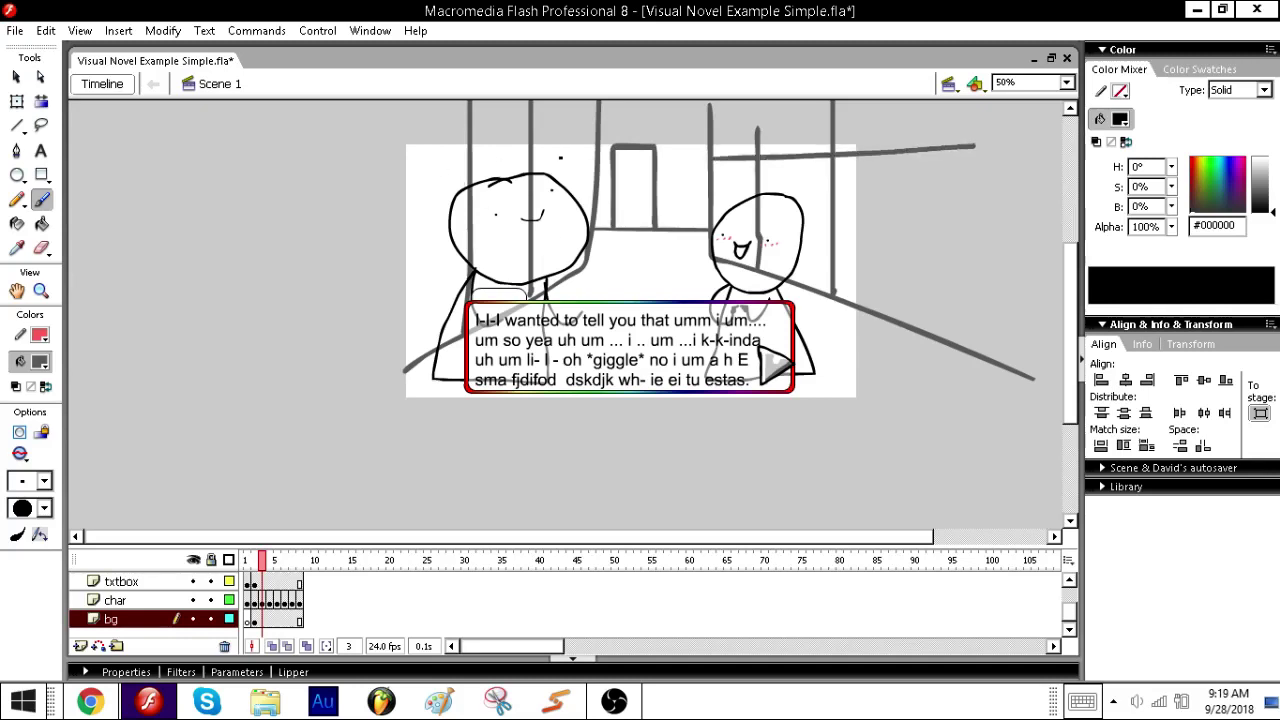
{"action": "left_click_drag", "start_coordinate": [596, 157], "coordinate": [311, 163]}
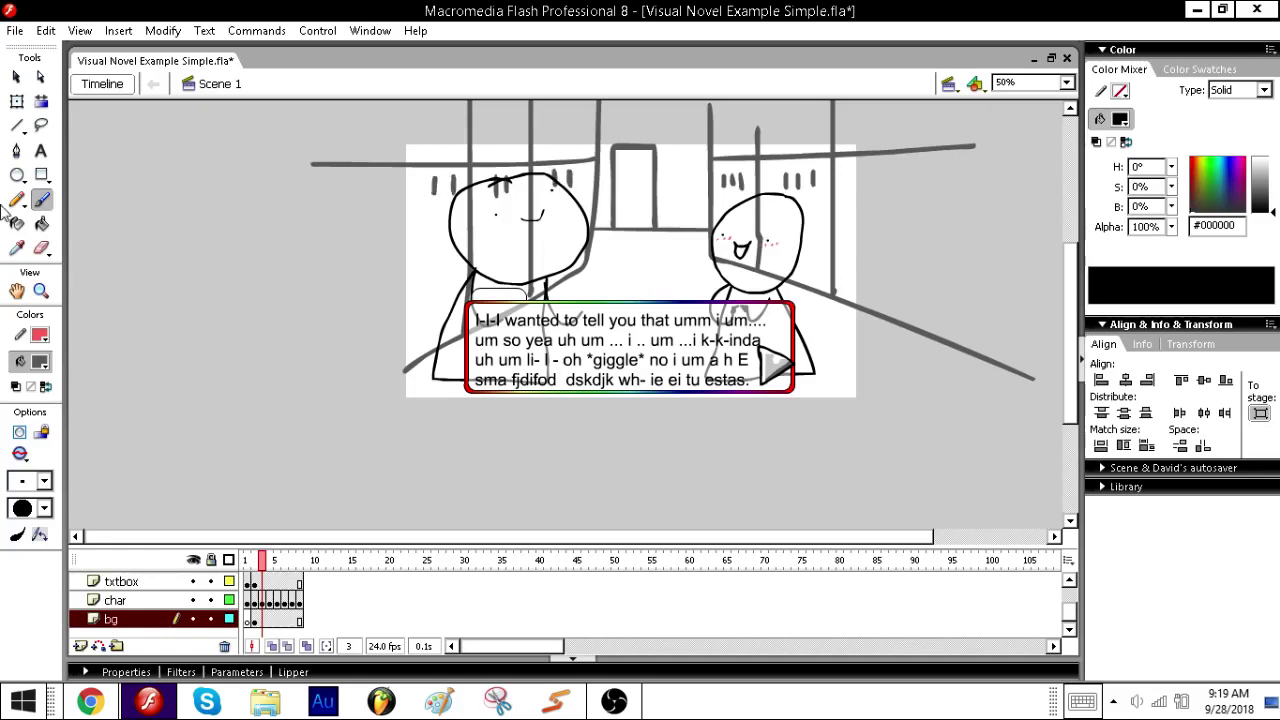
- Fill both characters with white #FFFFFF on the char layer at frame 3 using the Paint Bucket
{"action": "left_click", "coordinate": [41, 223]}
{"action": "left_click", "coordinate": [40, 361]}
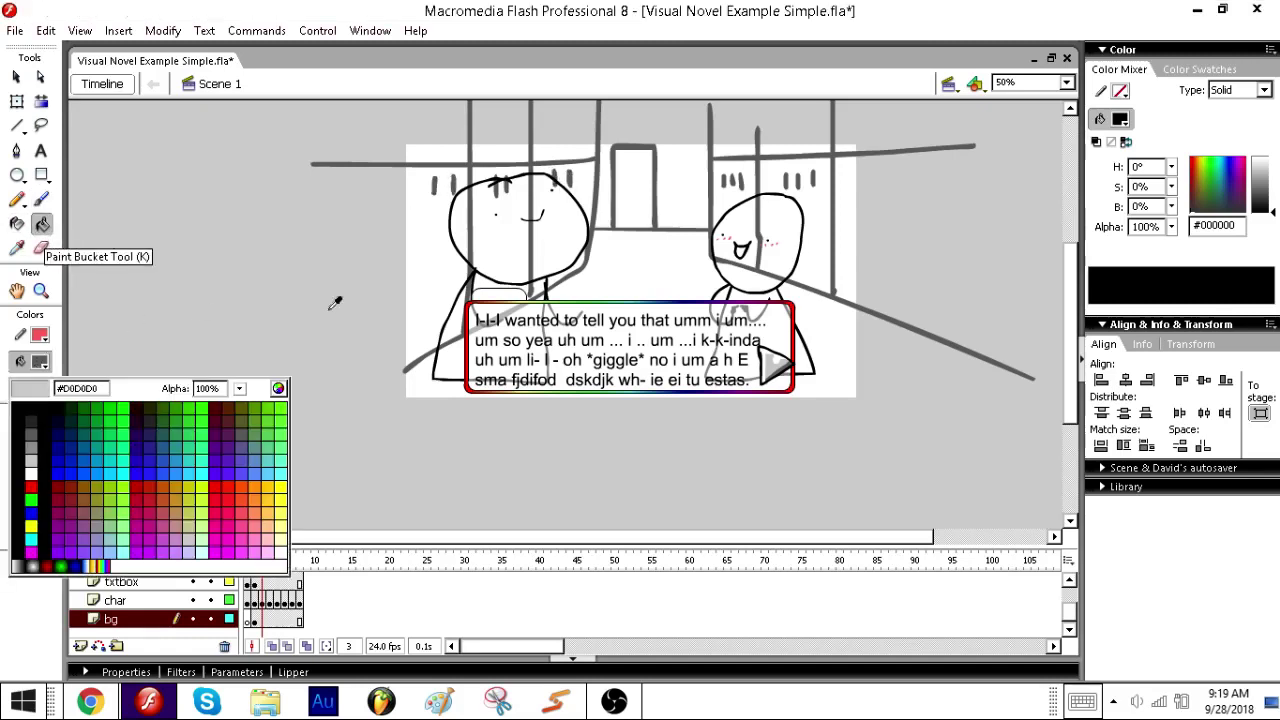
{"action": "left_click", "coordinate": [510, 252]}
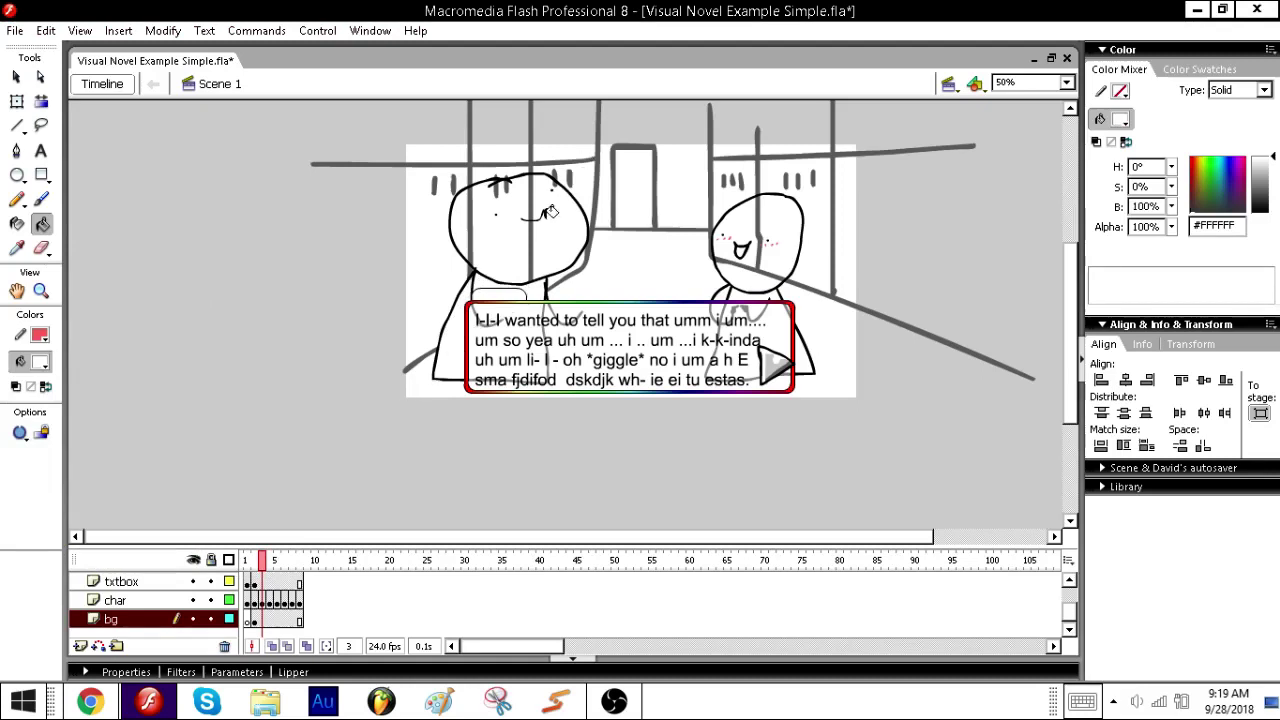
{"action": "left_click", "coordinate": [270, 601]}
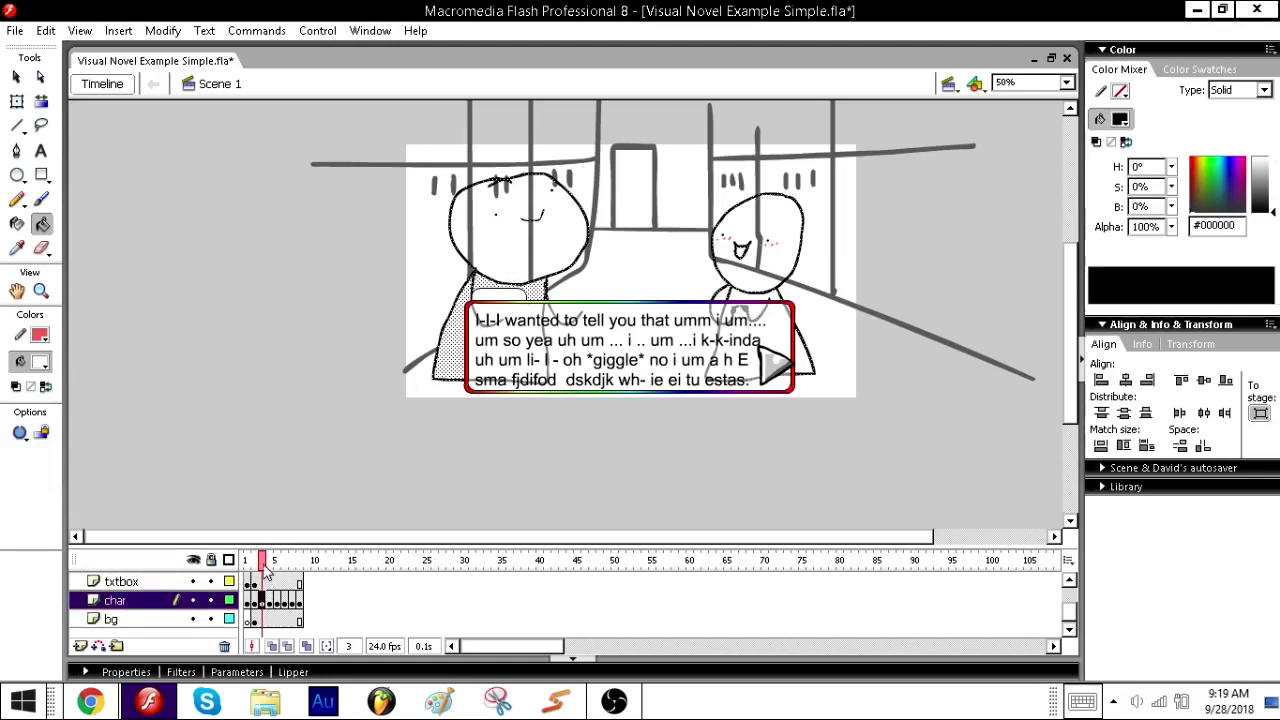
{"action": "left_click", "coordinate": [767, 266]}
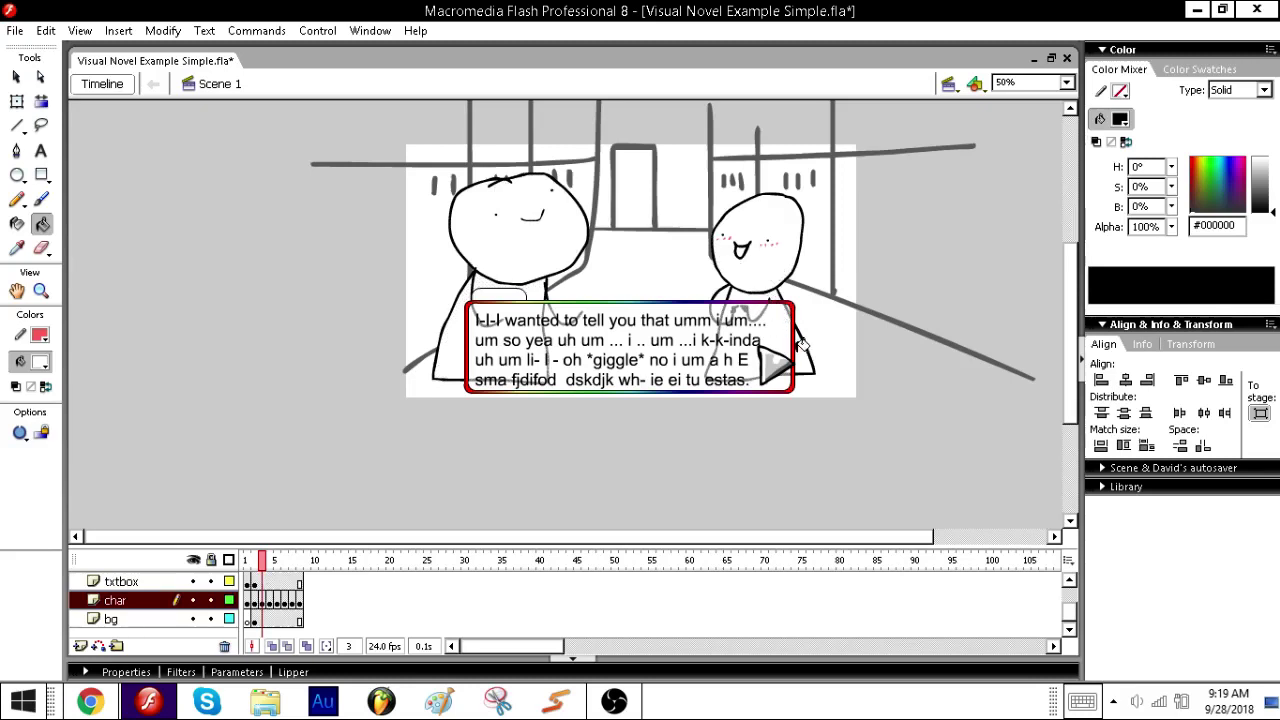
- Fill the characters with white on frames 4 and 5, undoing the stray fill on the dialogue box border
{"action": "key", "text": "."}
{"action": "left_click", "coordinate": [527, 263]}
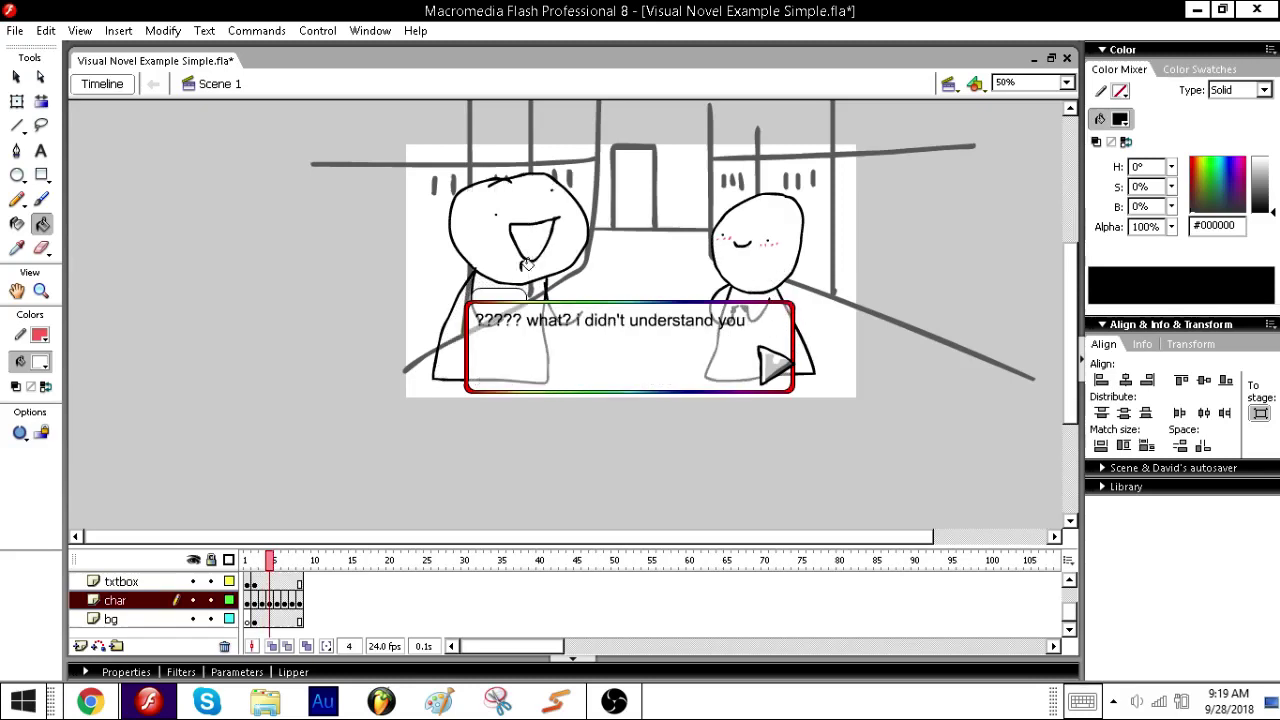
{"action": "key", "text": "."}
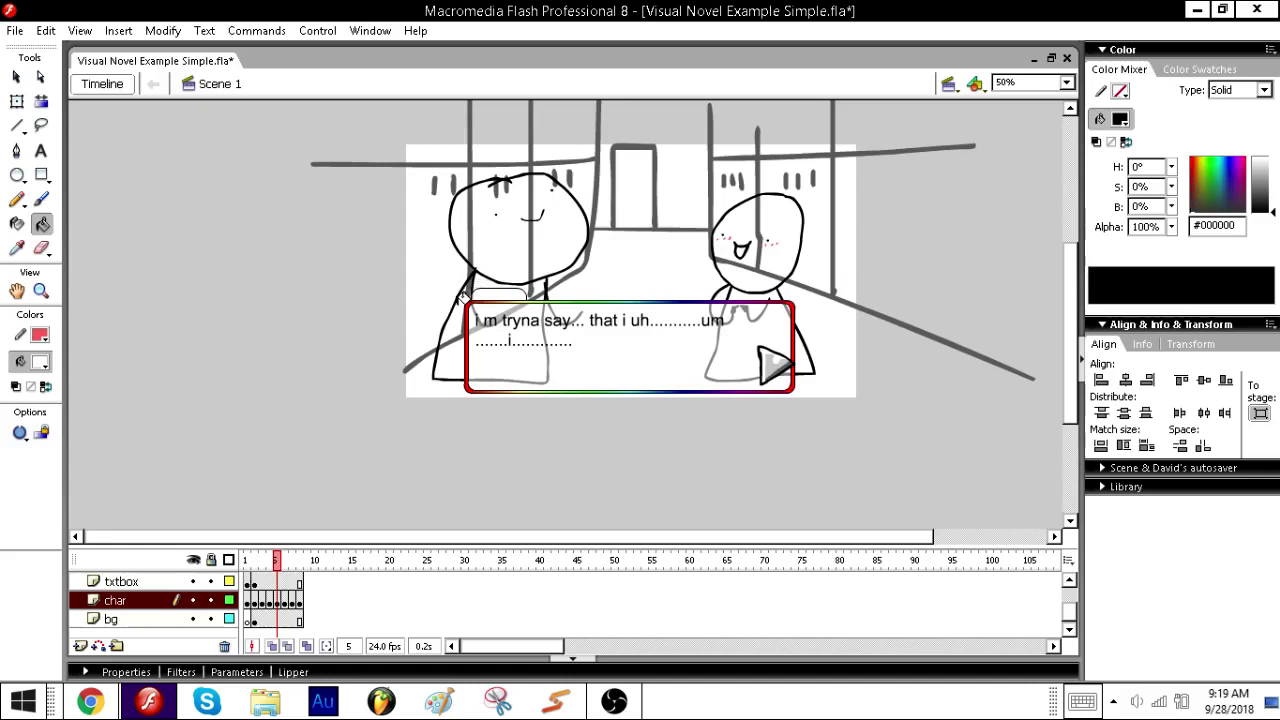
{"action": "left_click", "coordinate": [508, 262]}
{"action": "left_click", "coordinate": [787, 259]}
{"action": "left_click", "coordinate": [769, 300]}
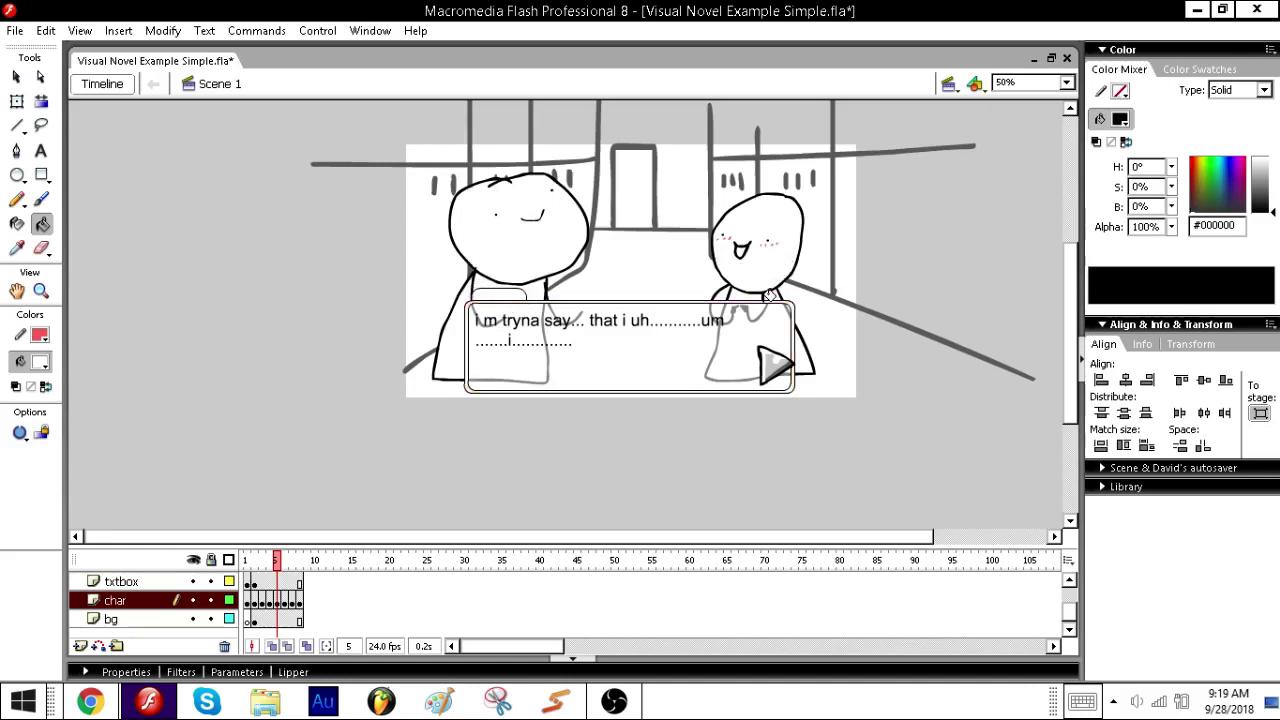
{"action": "key", "text": "ctrl+z"}
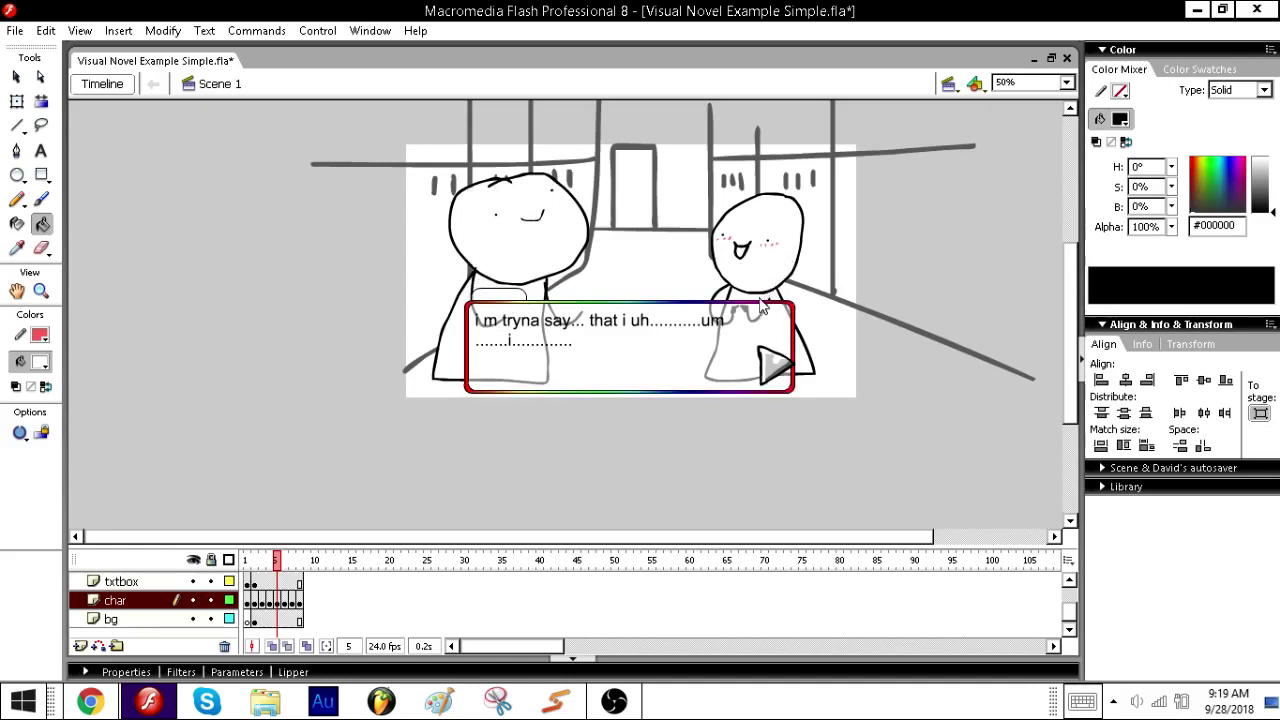
- Fill the right character's head on frame 6 and the left character's face on frame 7 with white
{"action": "key", "text": "."}
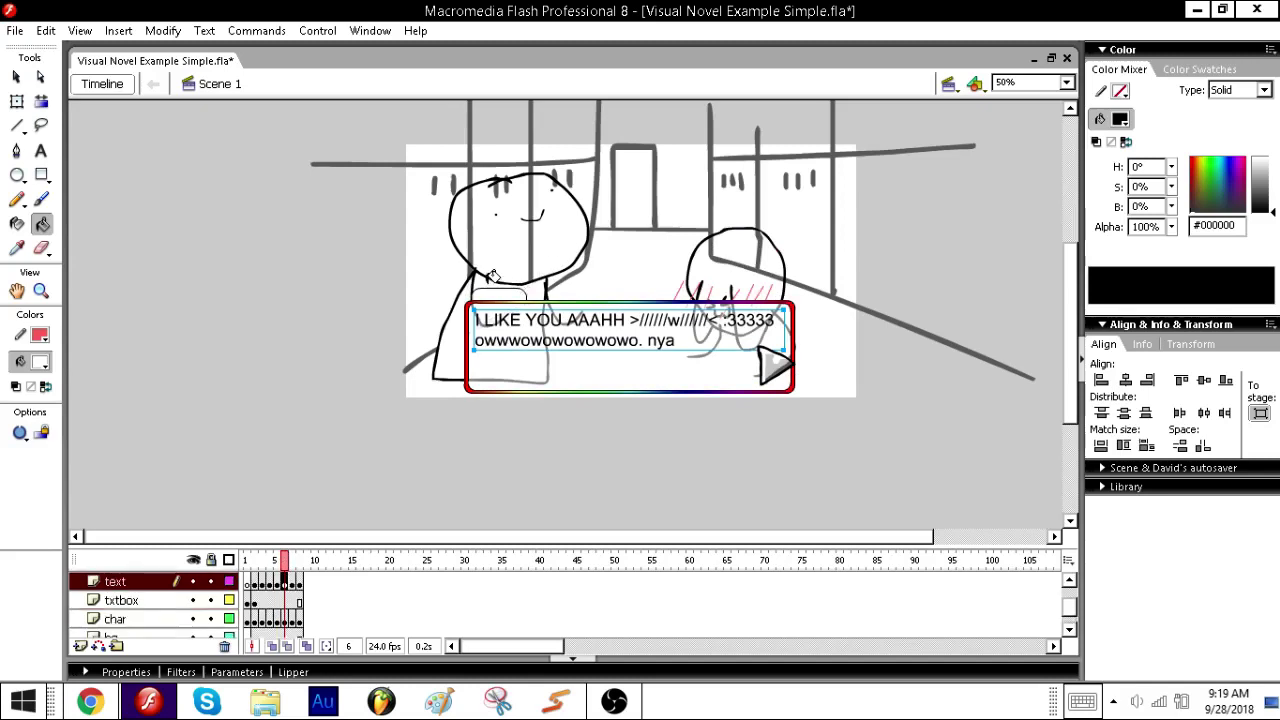
{"action": "left_click", "coordinate": [493, 278]}
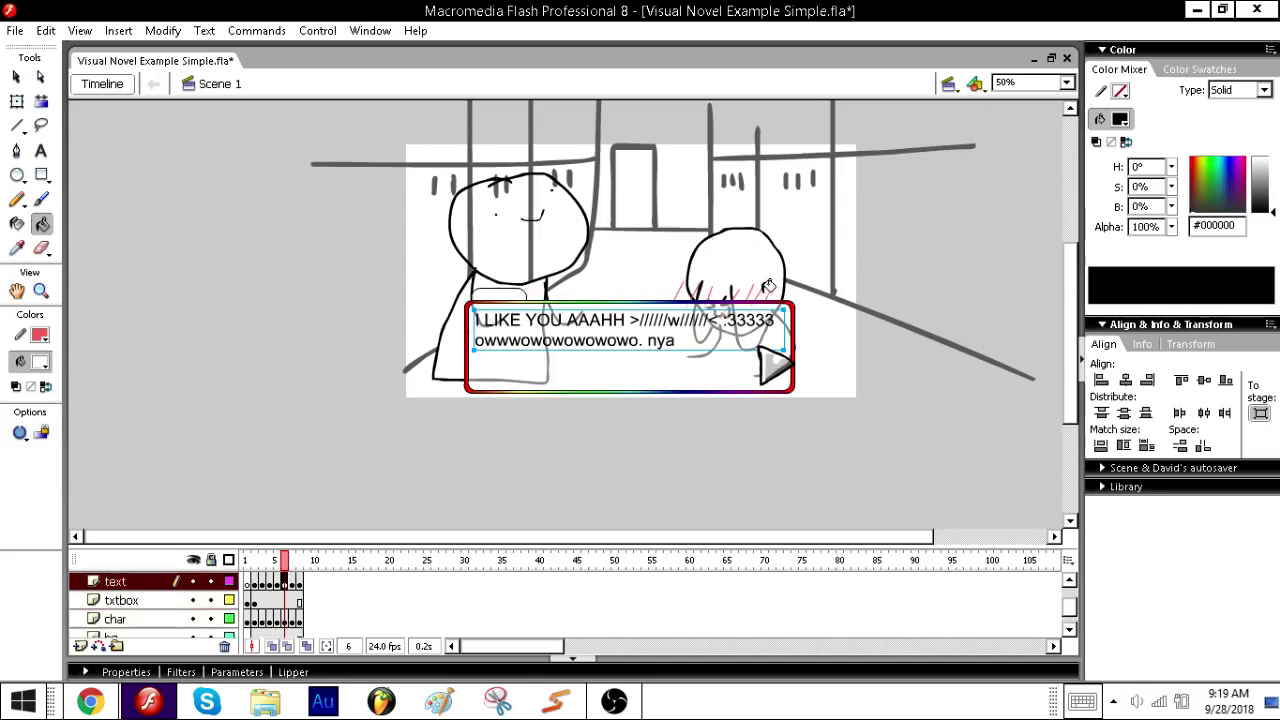
{"action": "key", "text": "."}
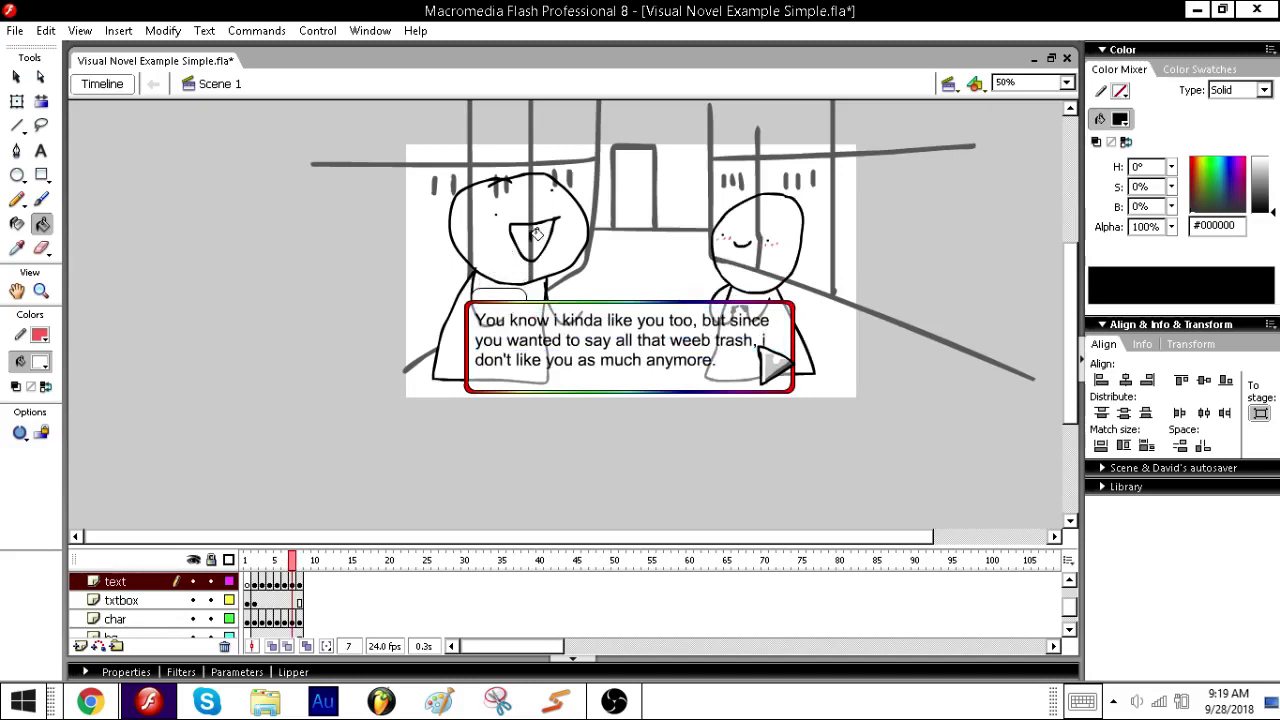
{"action": "left_click", "coordinate": [461, 221]}
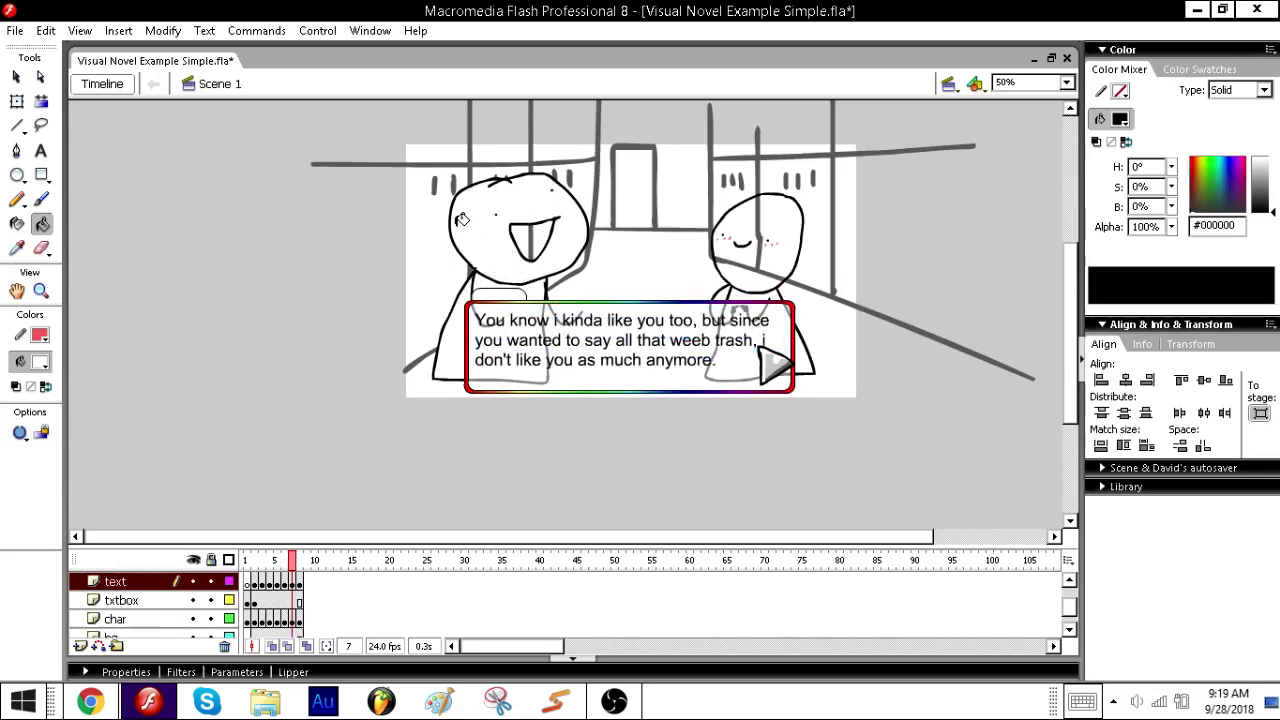
{"action": "left_click", "coordinate": [533, 238]}
{"action": "key", "text": "ctrl+z"}
{"action": "key", "text": "."}
{"action": "key", "text": "."}
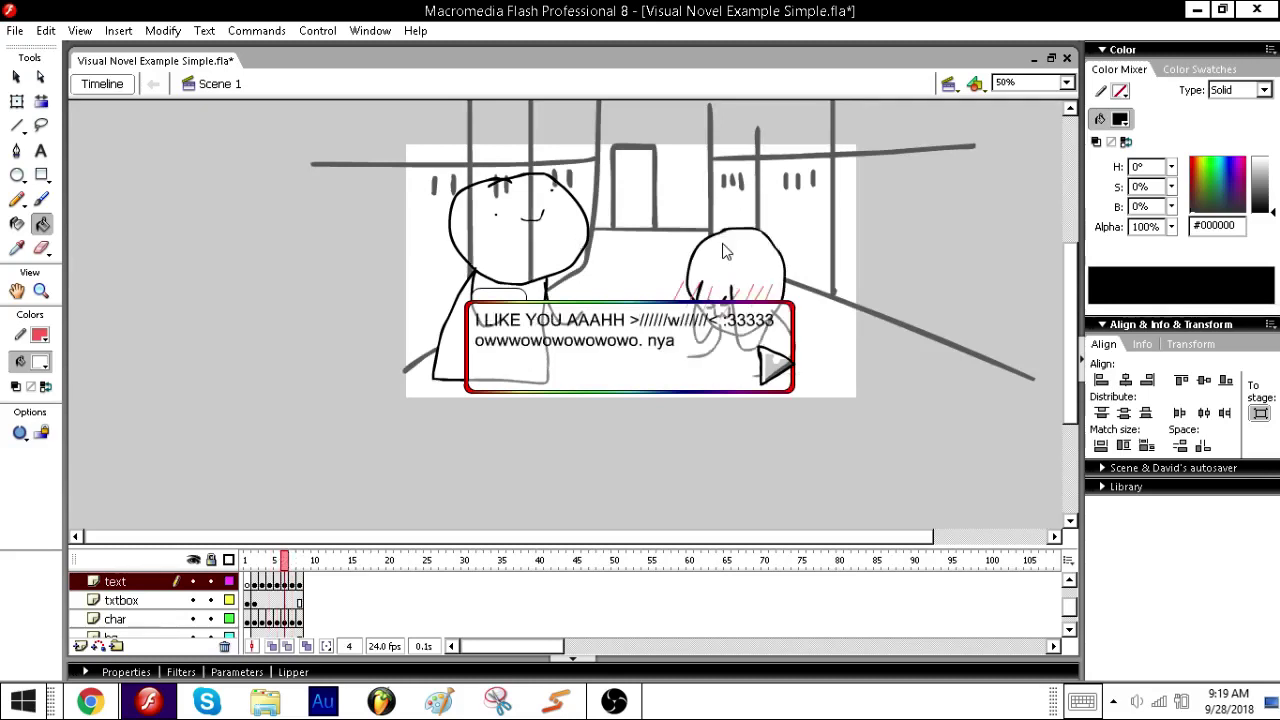
- Fill the right character on frame 7 and both characters on frame 8 with white
{"action": "key", "text": "."}
{"action": "key", "text": "."}
{"action": "key", "text": "."}
{"action": "key", "text": "."}
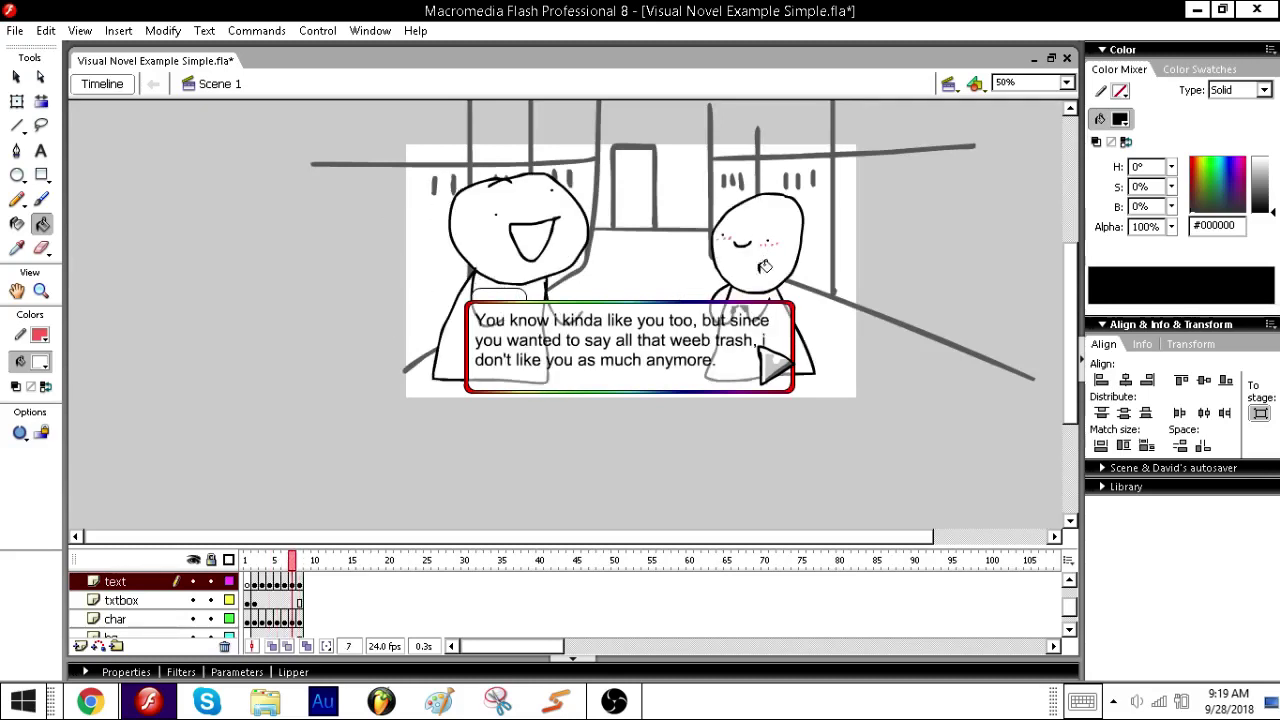
{"action": "key", "text": "."}
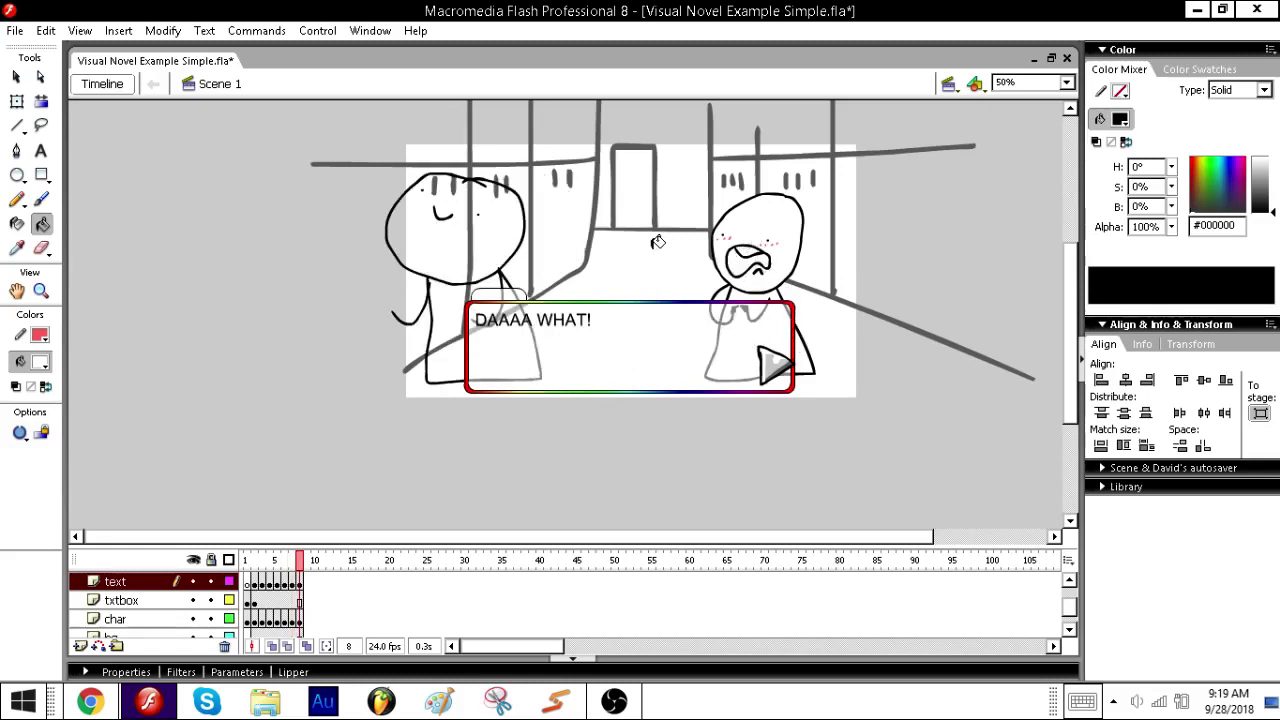
{"action": "left_click", "coordinate": [443, 239]}
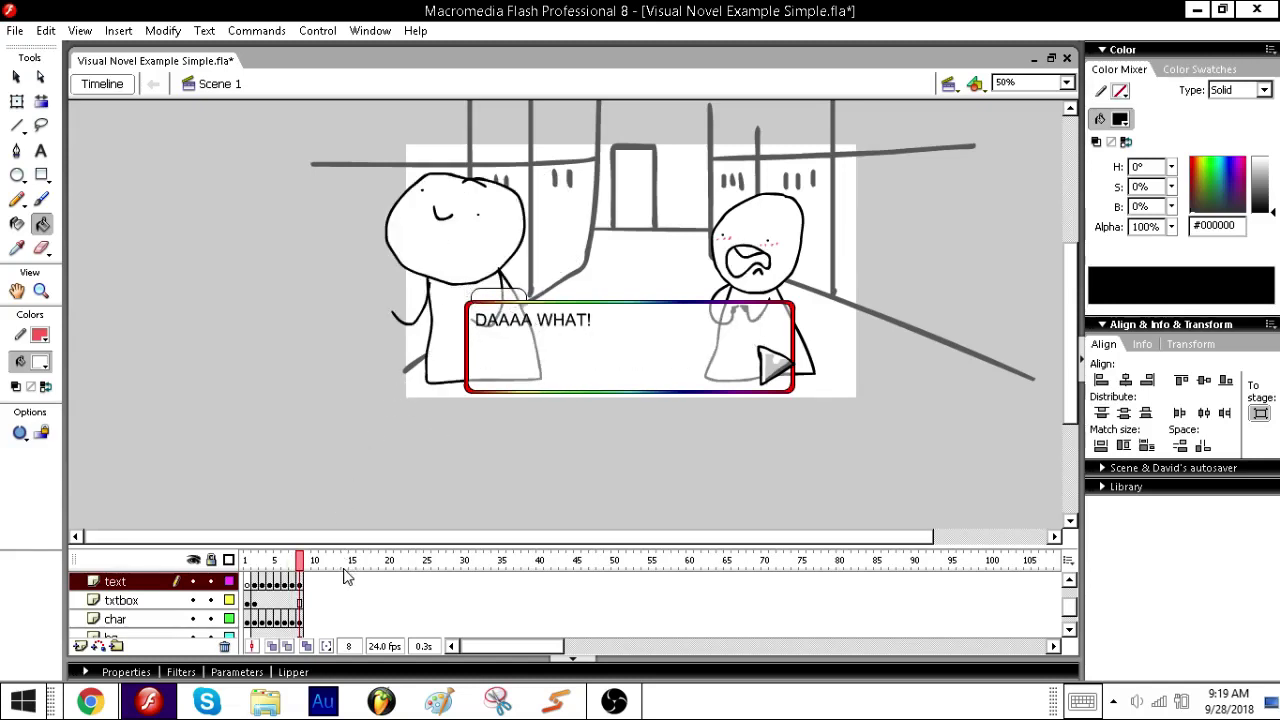
- Step through frames 2 to 5 to check the characters for areas still lacking white fill
{"action": "left_click_drag", "start_coordinate": [344, 566], "coordinate": [277, 576]}
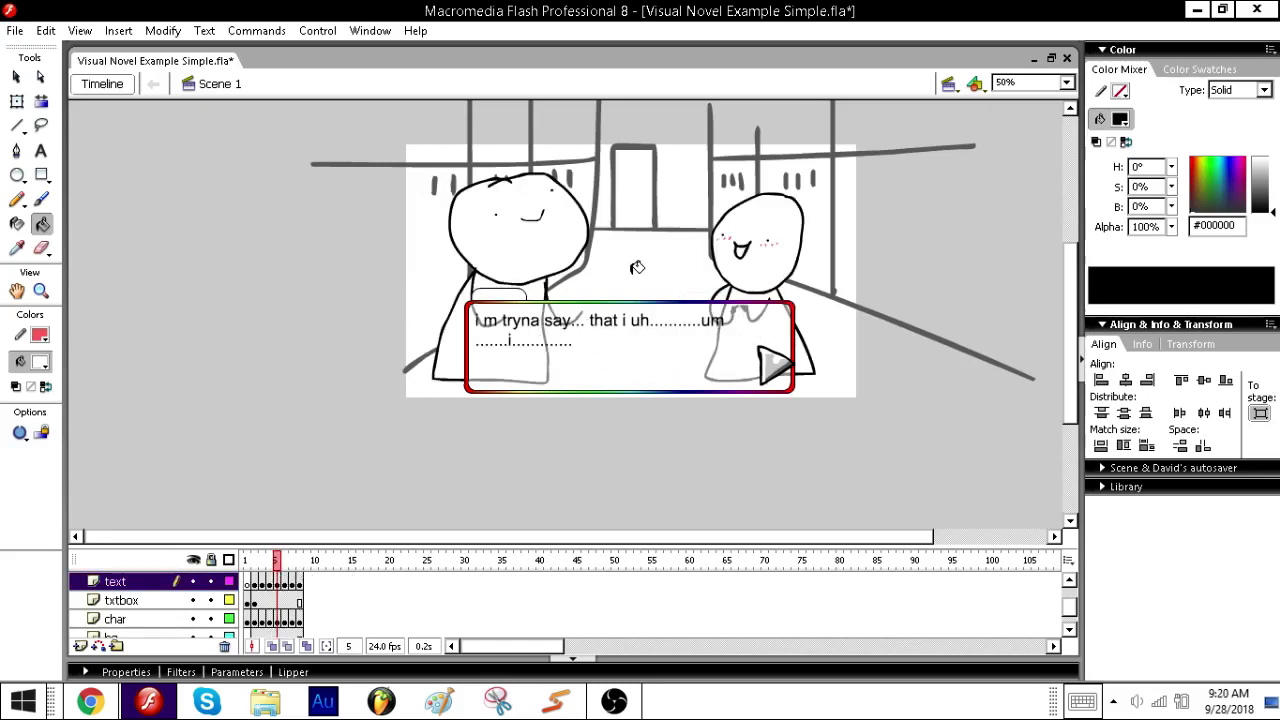
{"action": "key", "text": "comma"}
{"action": "key", "text": "comma"}
{"action": "key", "text": "comma"}
{"action": "key", "text": "period"}
{"action": "key", "text": "period"}
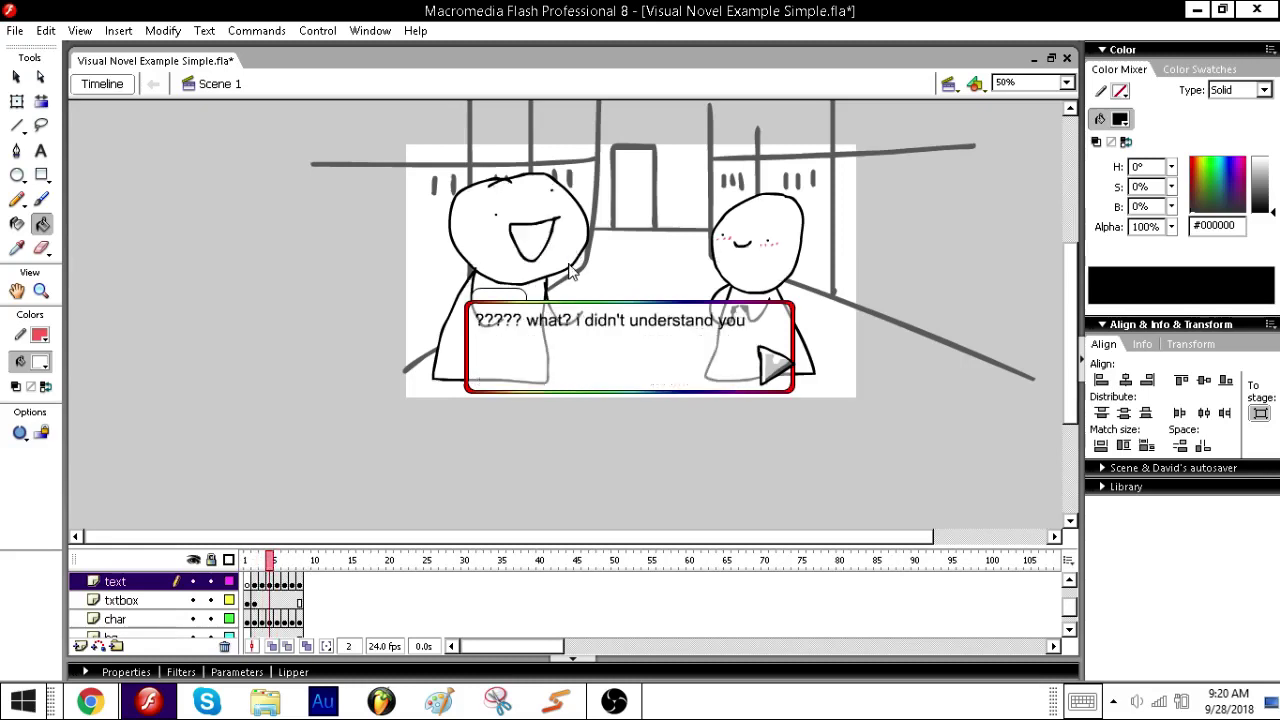
{"action": "key", "text": "comma"}
{"action": "key", "text": "comma"}
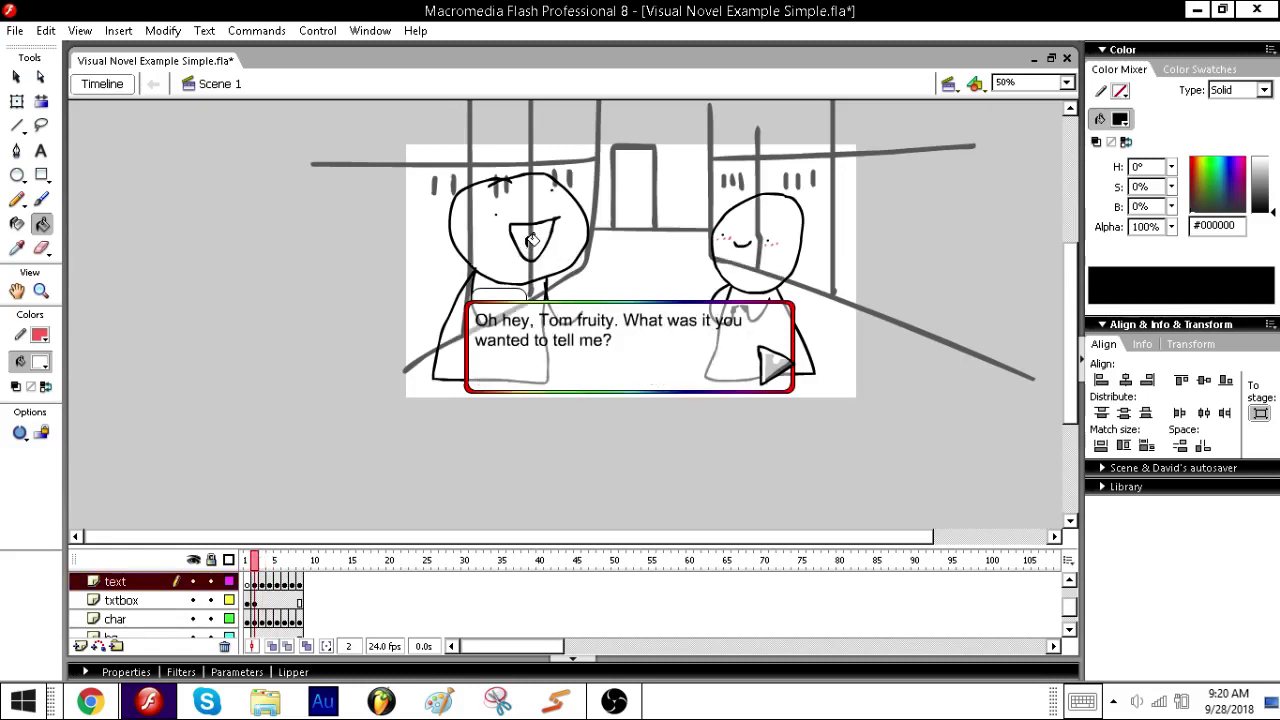
{"action": "key", "text": "period"}
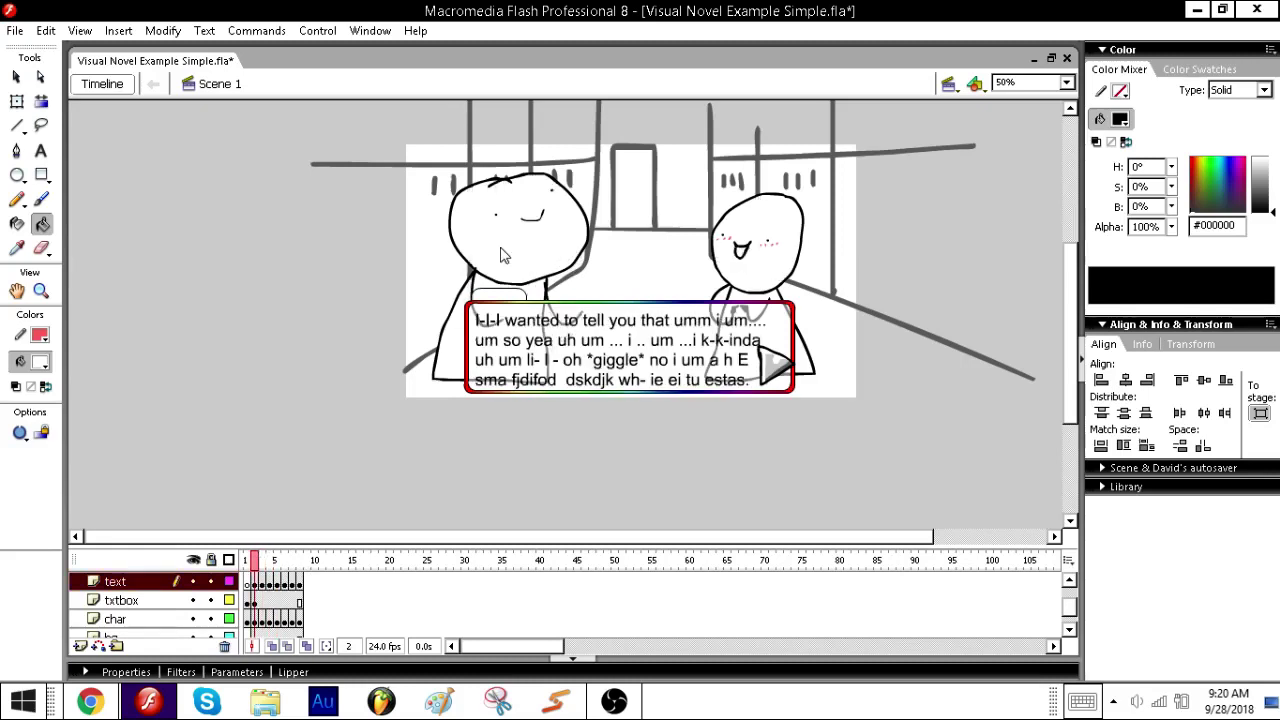
{"action": "key", "text": "comma"}
- Fill the left character with white on frame 2 of the char layer and check the frames that follow
{"action": "left_click", "coordinate": [253, 581]}
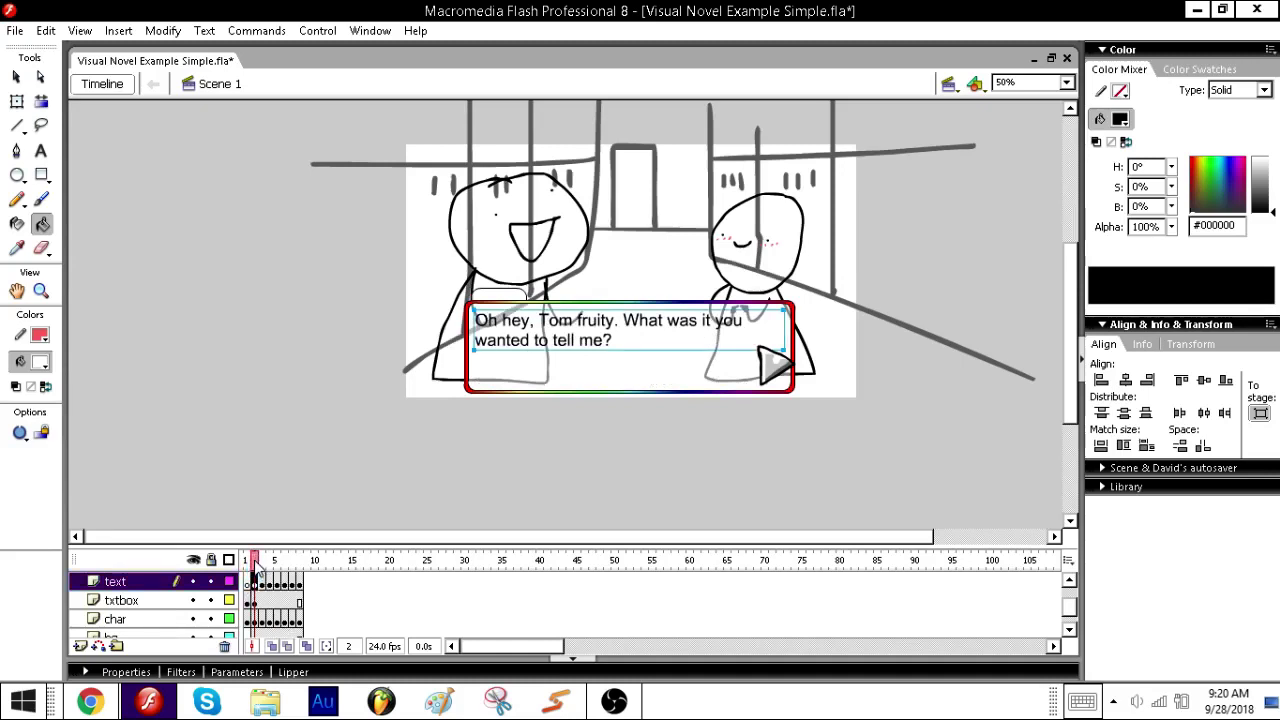
{"action": "left_click", "coordinate": [255, 619]}
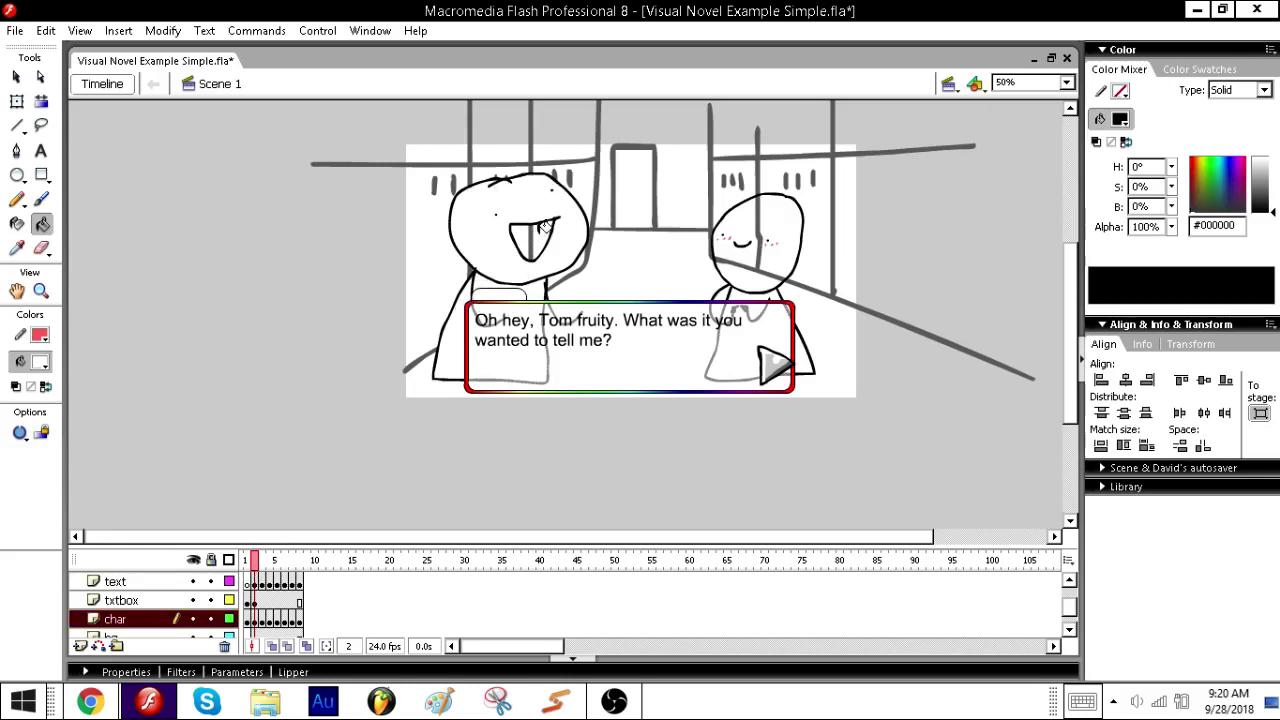
{"action": "key", "text": "period"}
{"action": "key", "text": "period"}
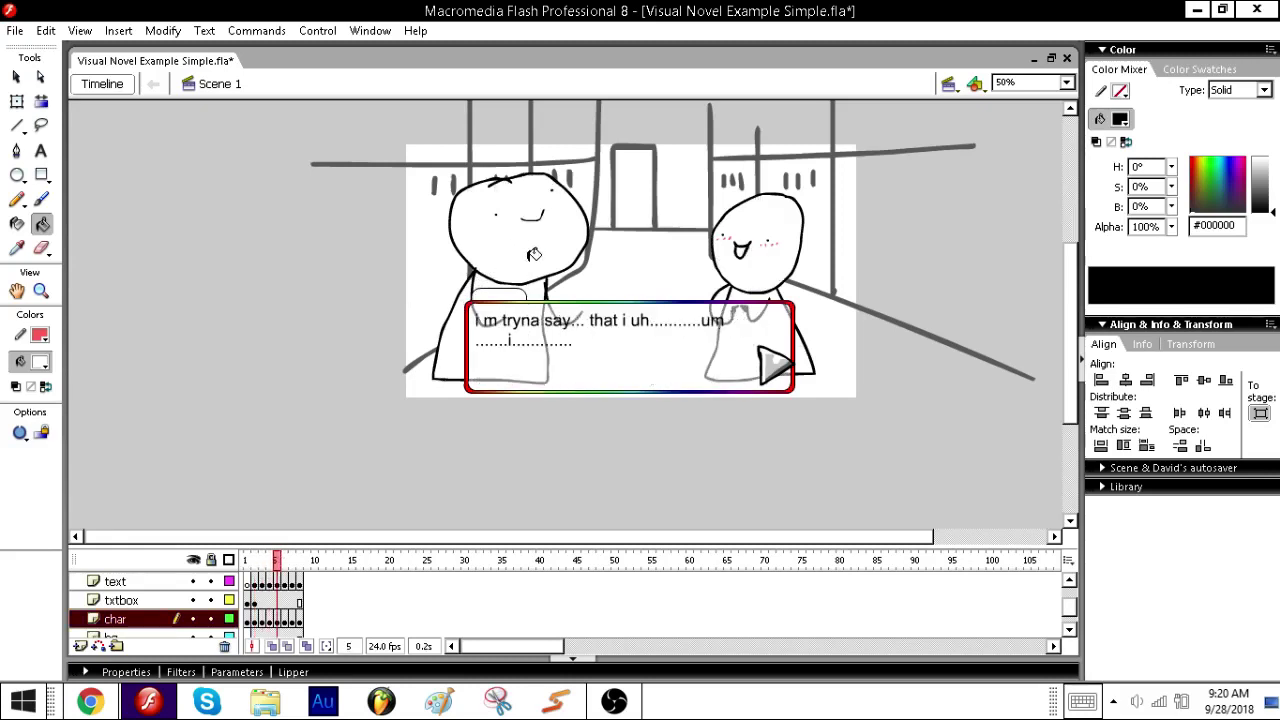
{"action": "key", "text": "period"}
{"action": "key", "text": "period"}
{"action": "key", "text": "period"}
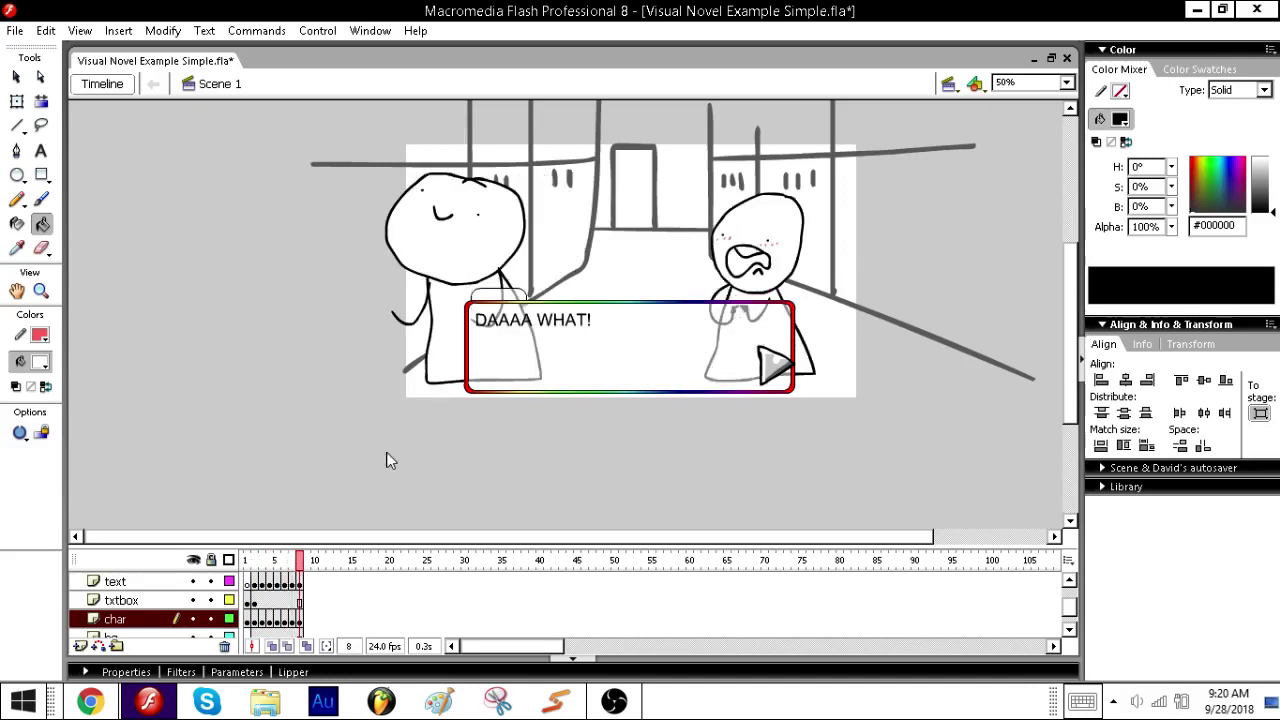
- Return to frame 6 on the char layer and fill the left character with white
{"action": "key", "text": "comma"}
{"action": "key", "text": "comma"}
{"action": "key", "text": "comma"}
{"action": "key", "text": "period"}
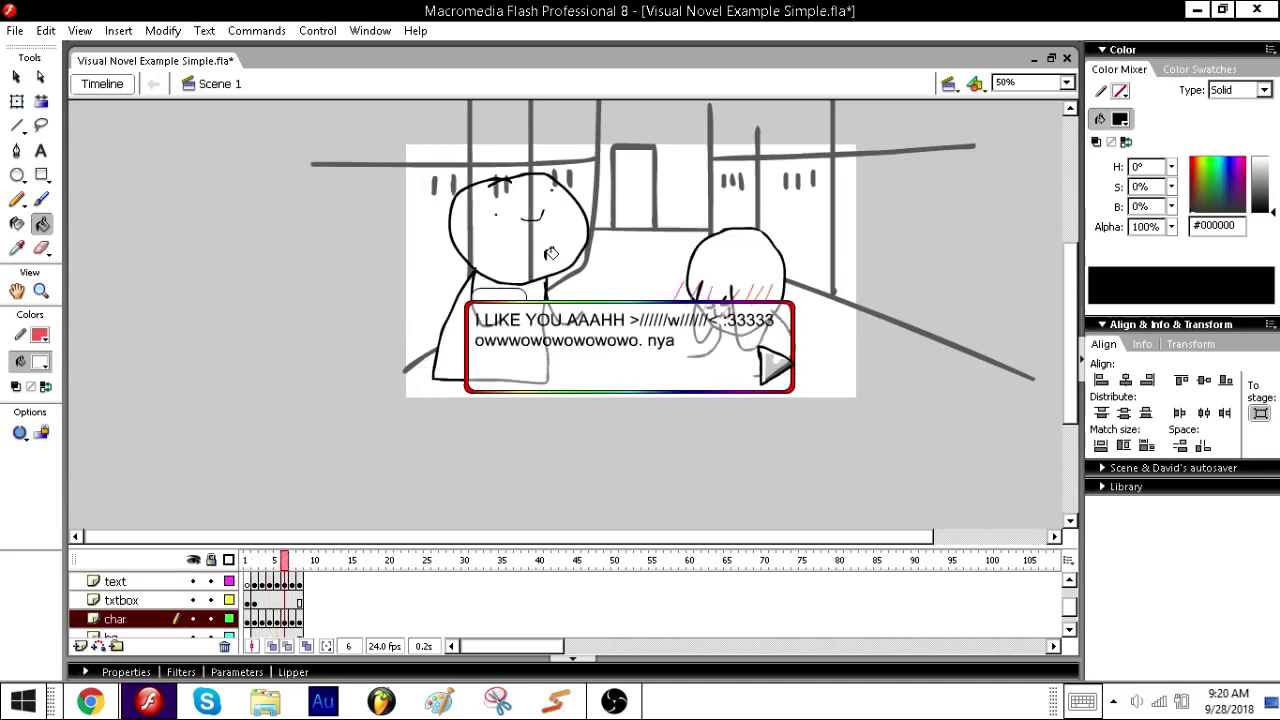
{"action": "key", "text": "period"}
{"action": "key", "text": "period"}
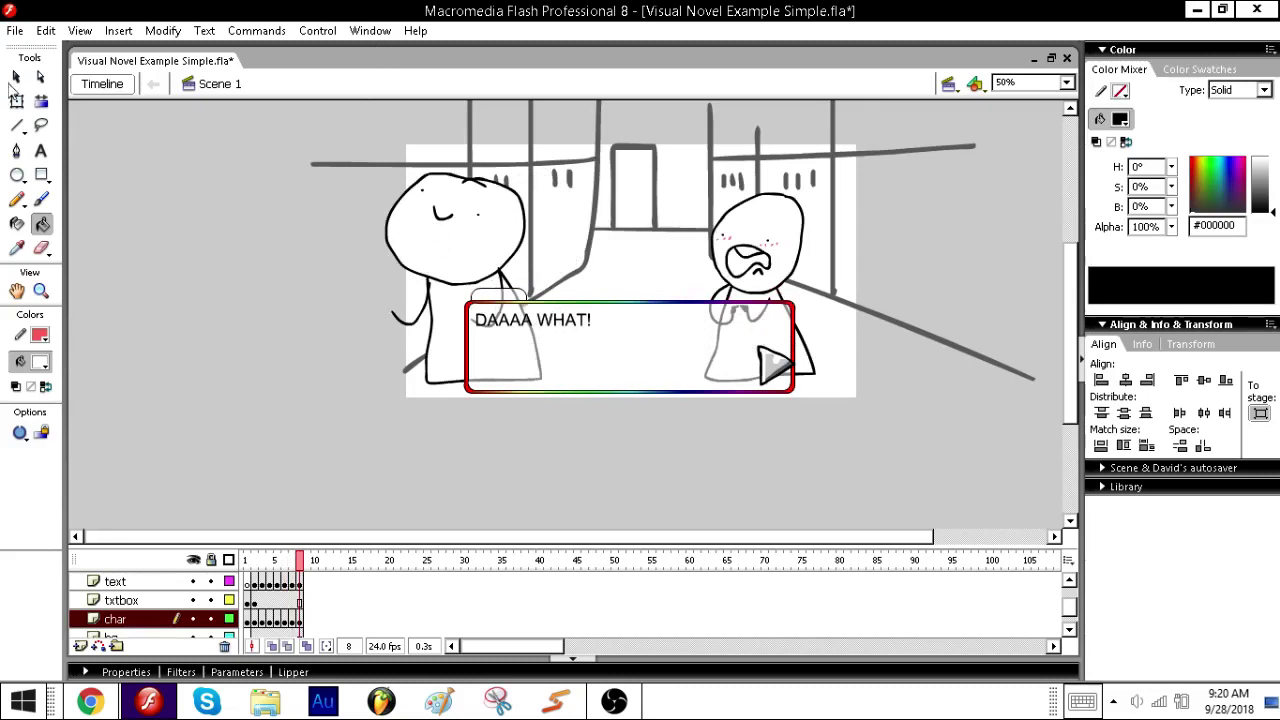
- Test the movie from the PLAY button through every dialogue frame, and close the preview at the end
{"action": "key", "text": "ctrl+Return"}
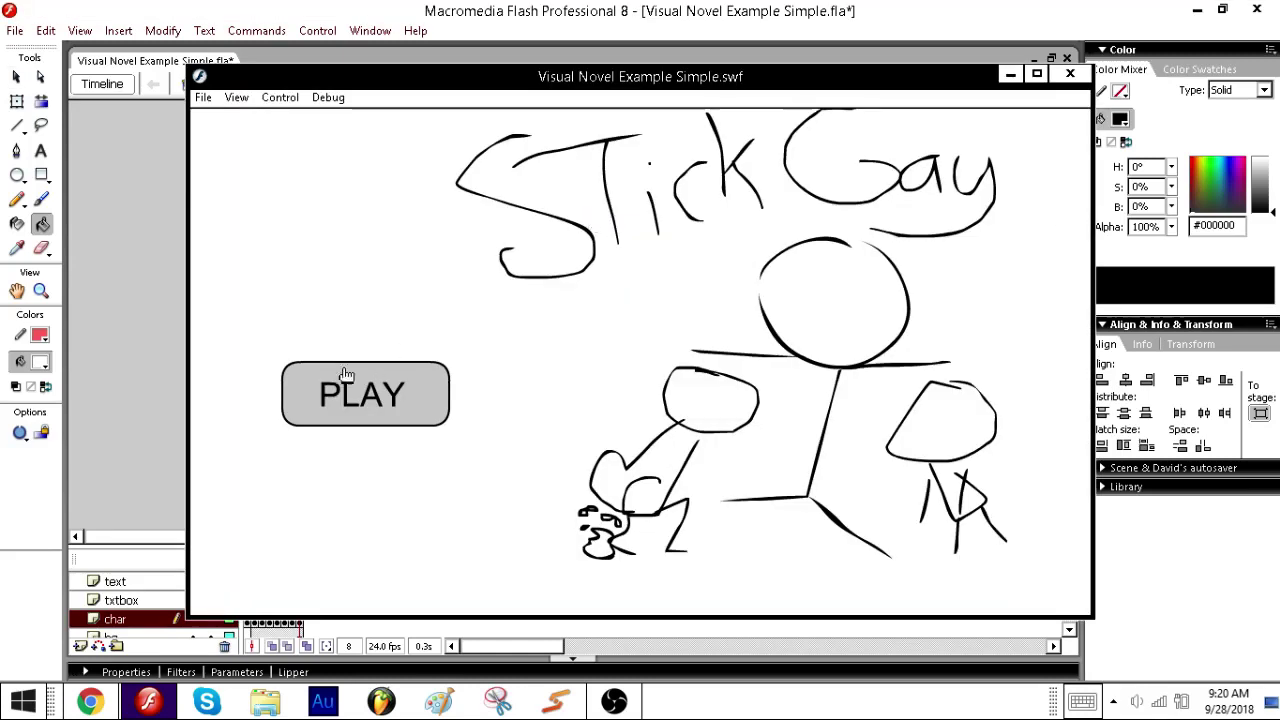
{"action": "left_click", "coordinate": [347, 376]}
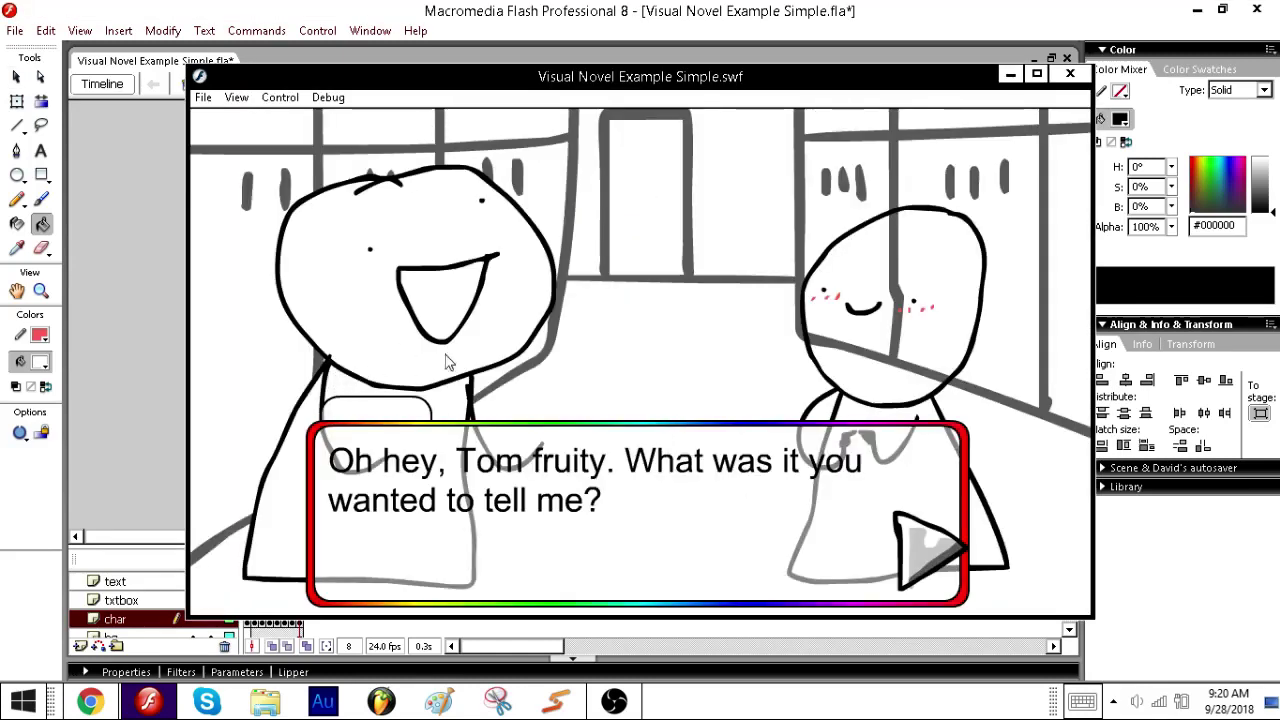
{"action": "left_click", "coordinate": [925, 553]}
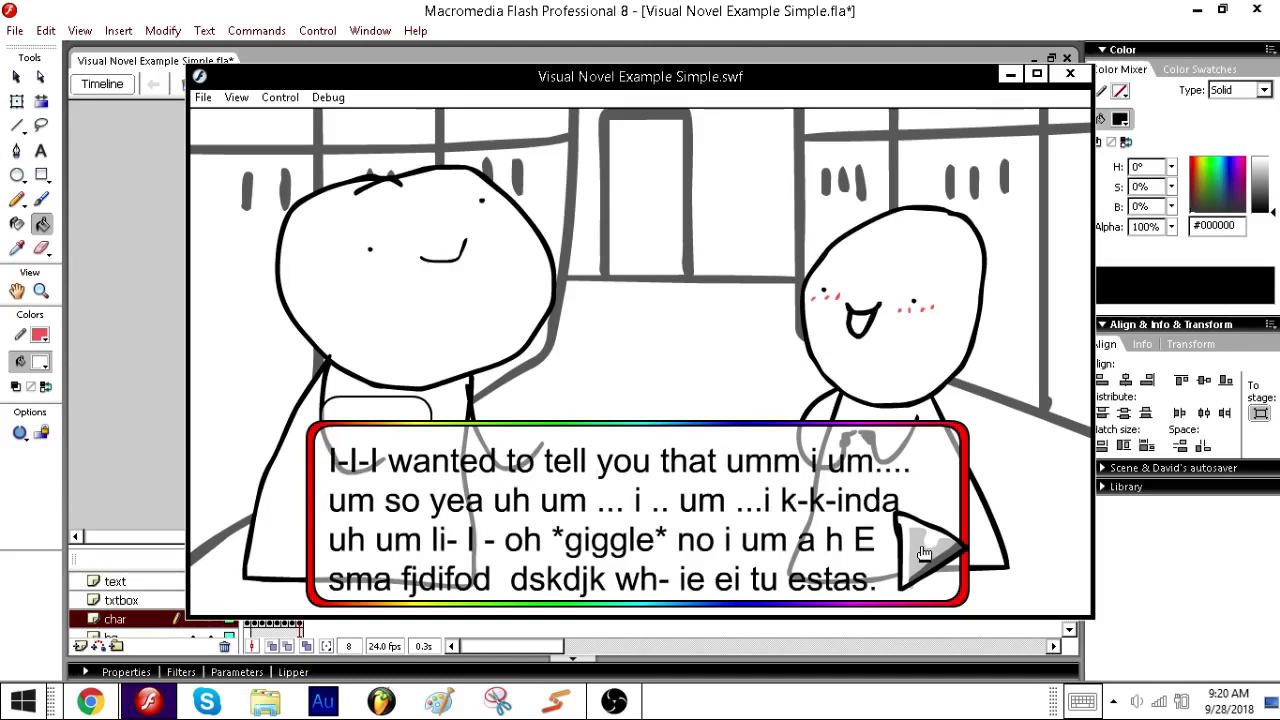
{"action": "left_click", "coordinate": [925, 553]}
{"action": "left_click", "coordinate": [925, 553]}
{"action": "left_click", "coordinate": [925, 553]}
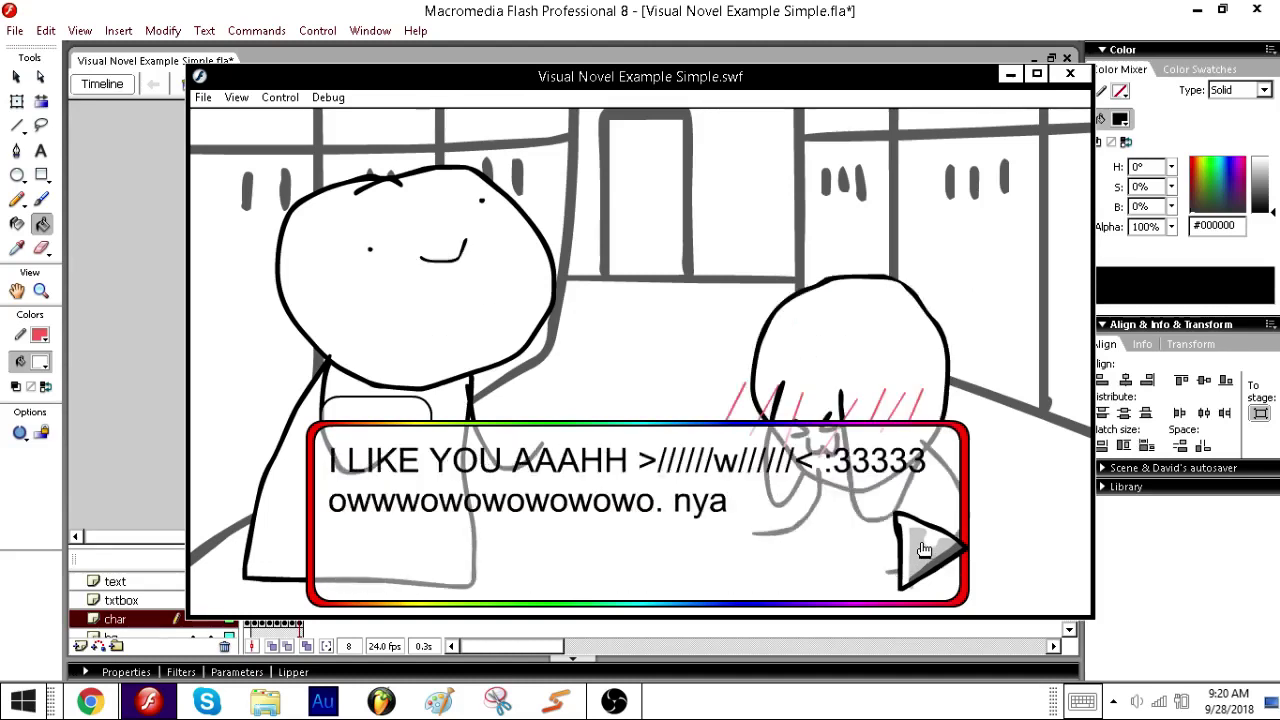
{"action": "left_click", "coordinate": [925, 552]}
{"action": "left_click", "coordinate": [924, 550]}
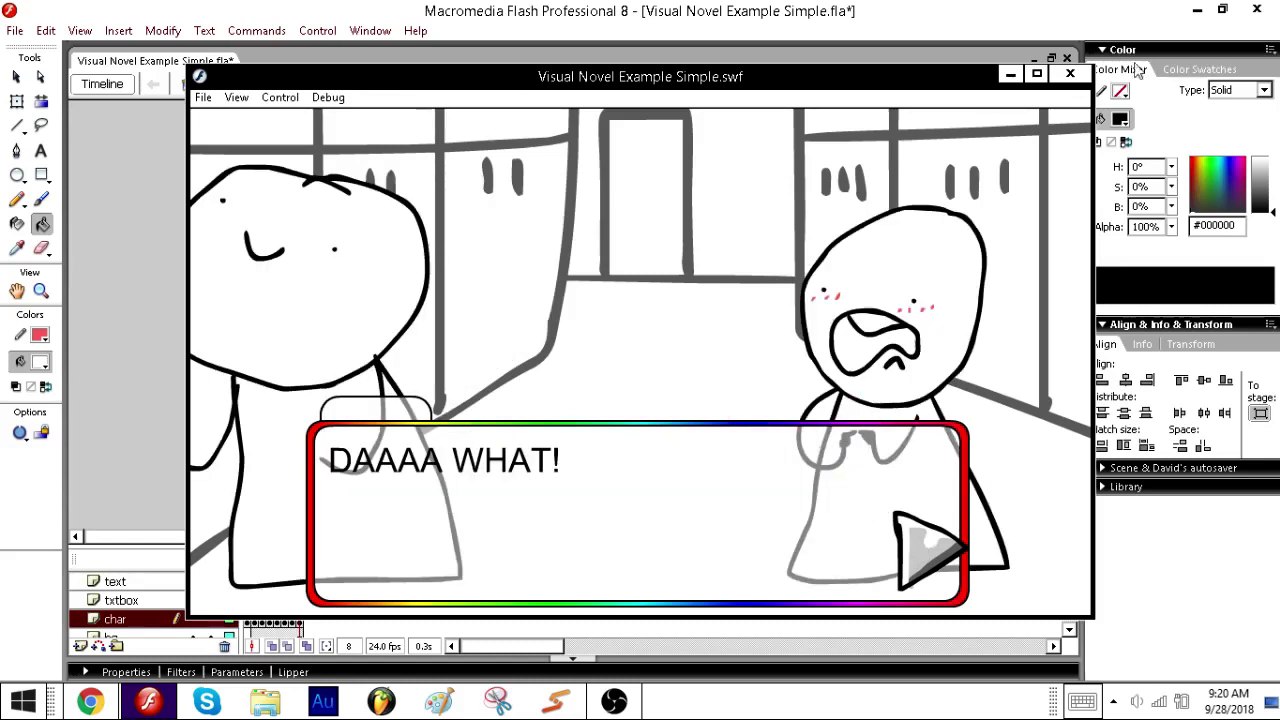
{"action": "left_click", "coordinate": [1070, 74]}
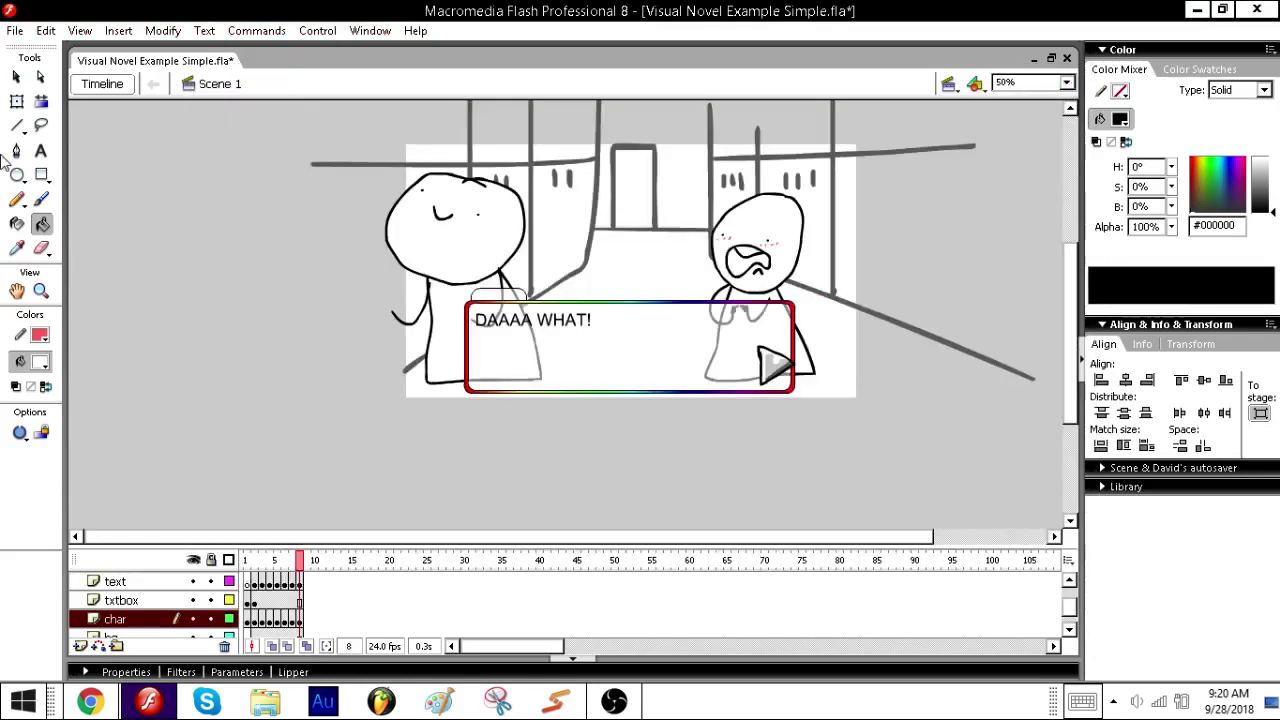
- Switch to the Selection tool and save the visual novel document
{"action": "left_click", "coordinate": [16, 77]}
{"action": "key", "text": "ctrl+s"}
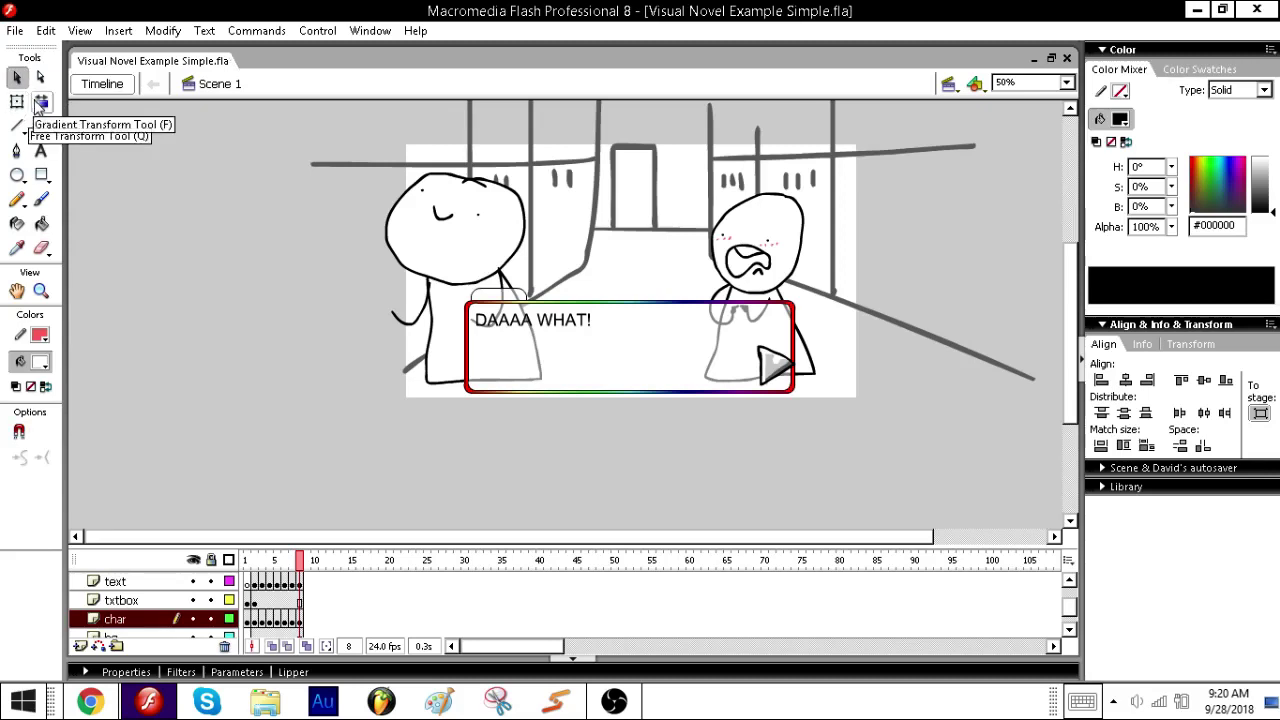
{"action": "mouse_move", "coordinate": [1071, 267]}
{"action": "left_mouse_down"}
{"action": "mouse_move", "coordinate": [1078, 325]}
{"action": "mouse_move", "coordinate": [1080, 258]}
{"action": "left_mouse_up"}
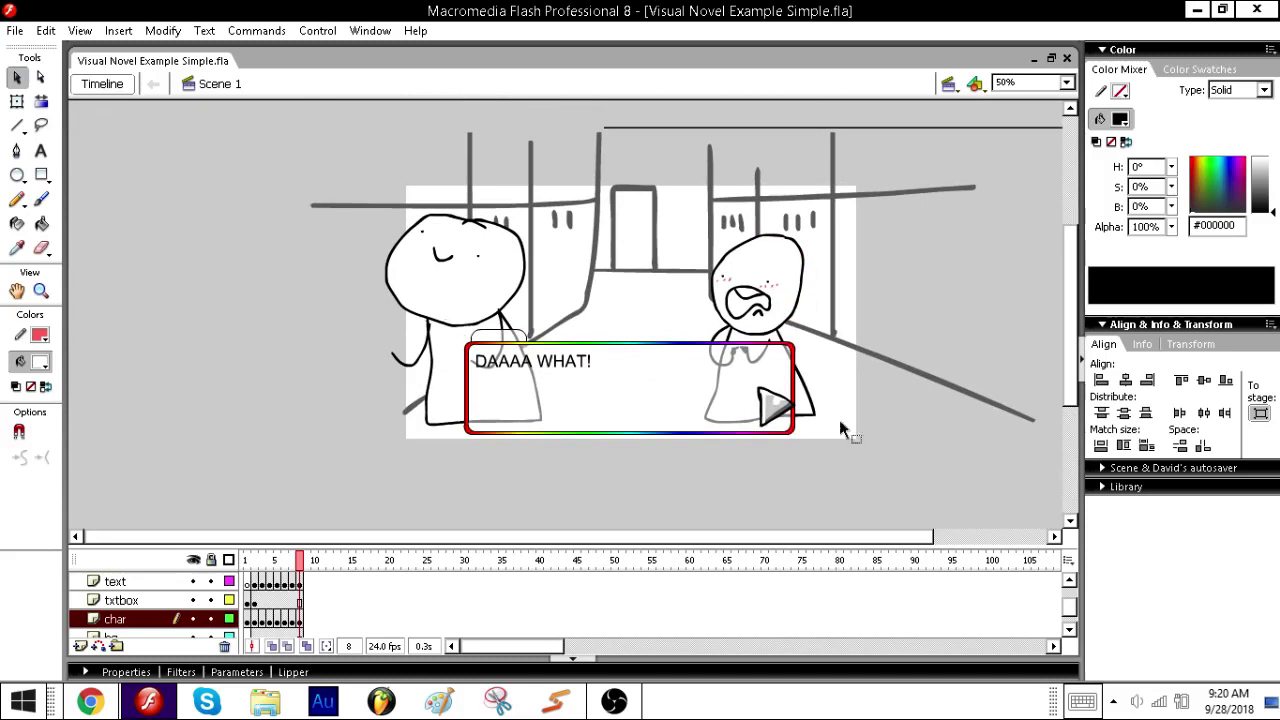
{"action": "left_click", "coordinate": [1069, 629]}
- Import samsung.mp3 from the Projects folder into the library and expand the library to show it
{"action": "left_click", "coordinate": [15, 30]}
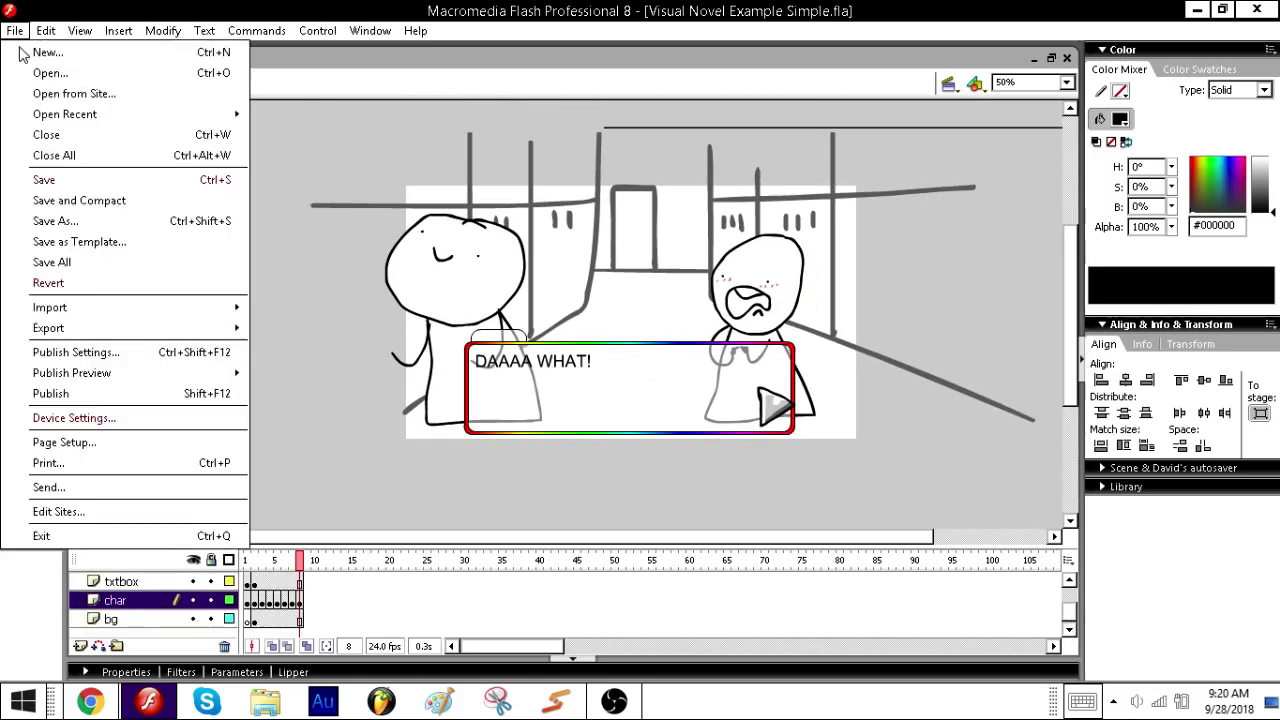
{"action": "mouse_move", "coordinate": [240, 309]}
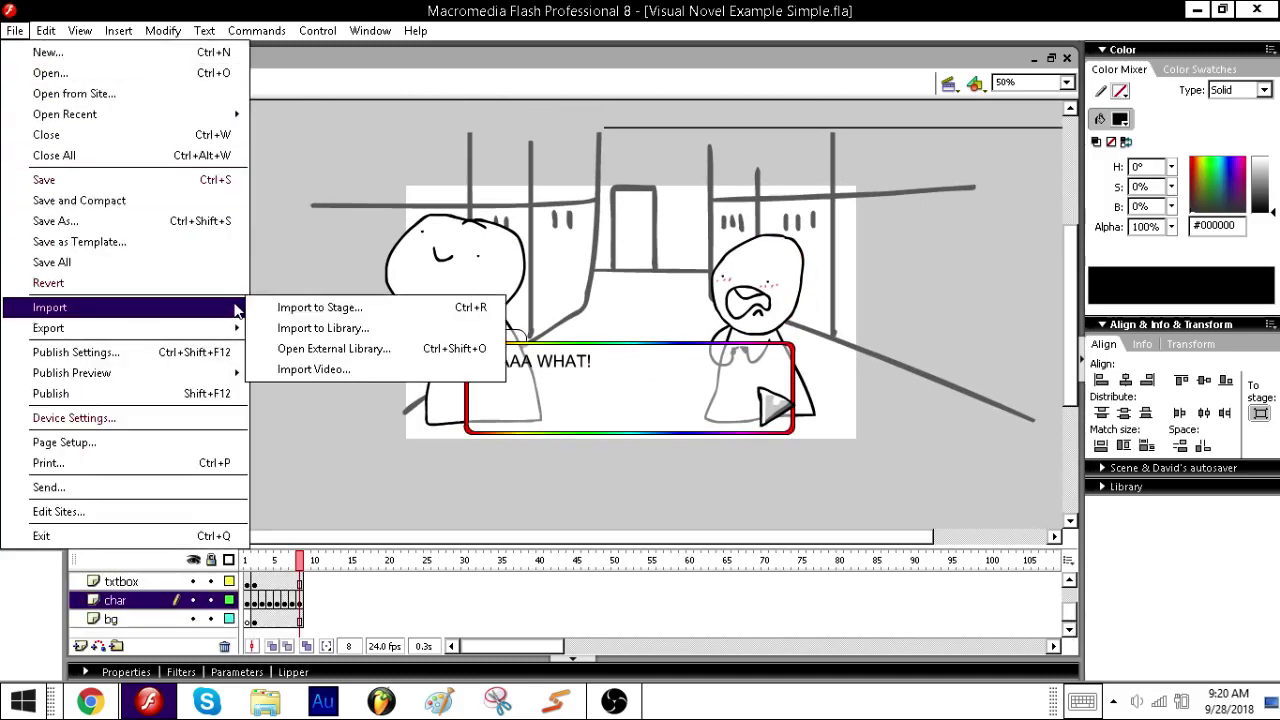
{"action": "left_click", "coordinate": [291, 328]}
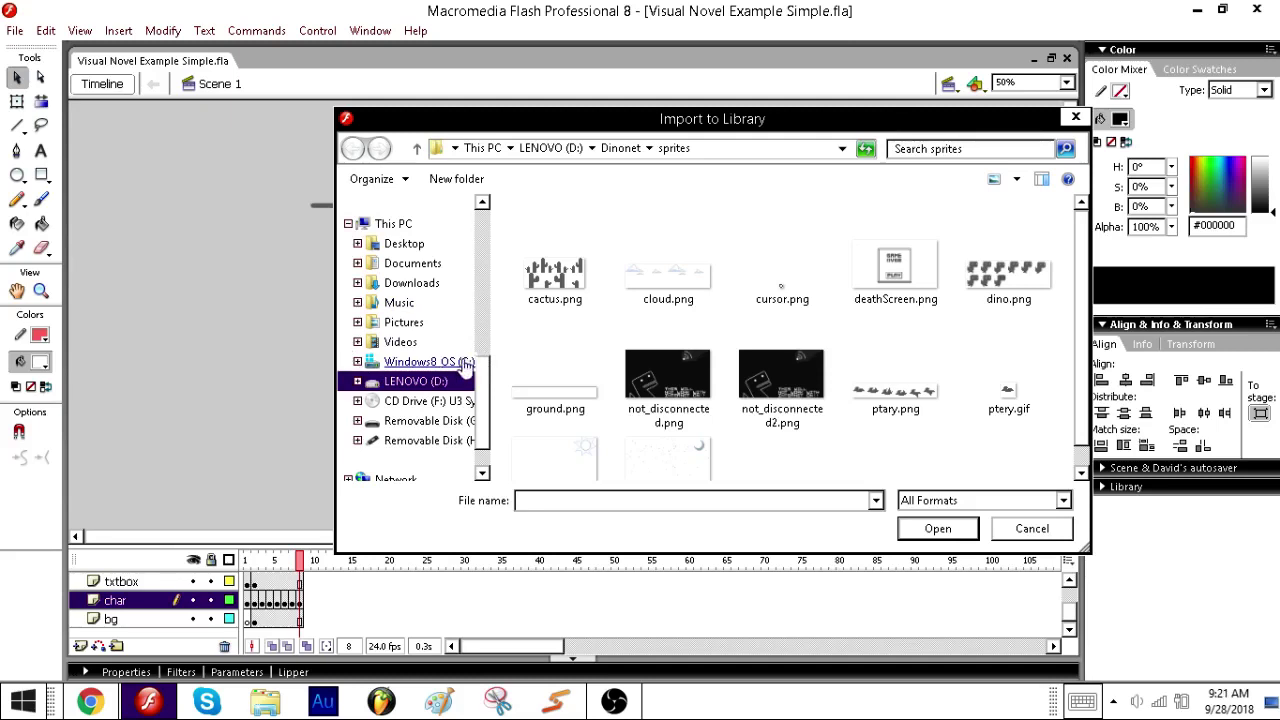
{"action": "left_click_drag", "start_coordinate": [480, 370], "coordinate": [470, 262]}
{"action": "left_click", "coordinate": [406, 284]}
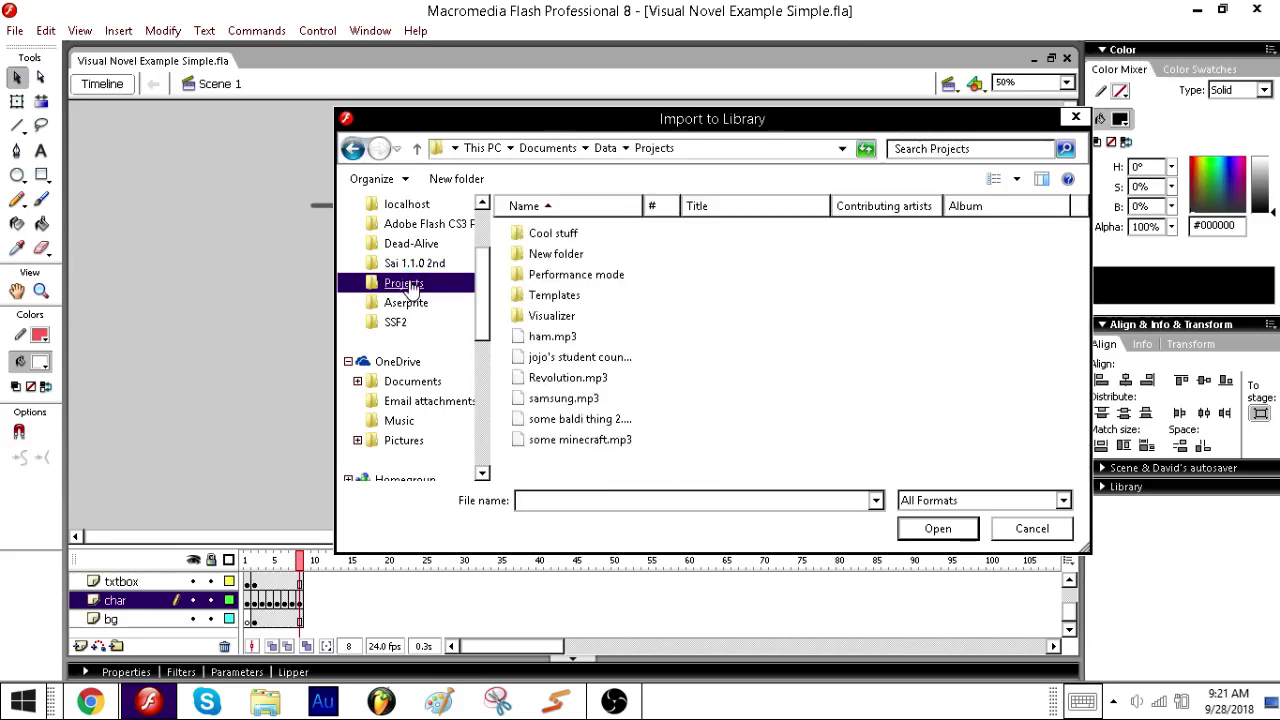
{"action": "left_click", "coordinate": [605, 400]}
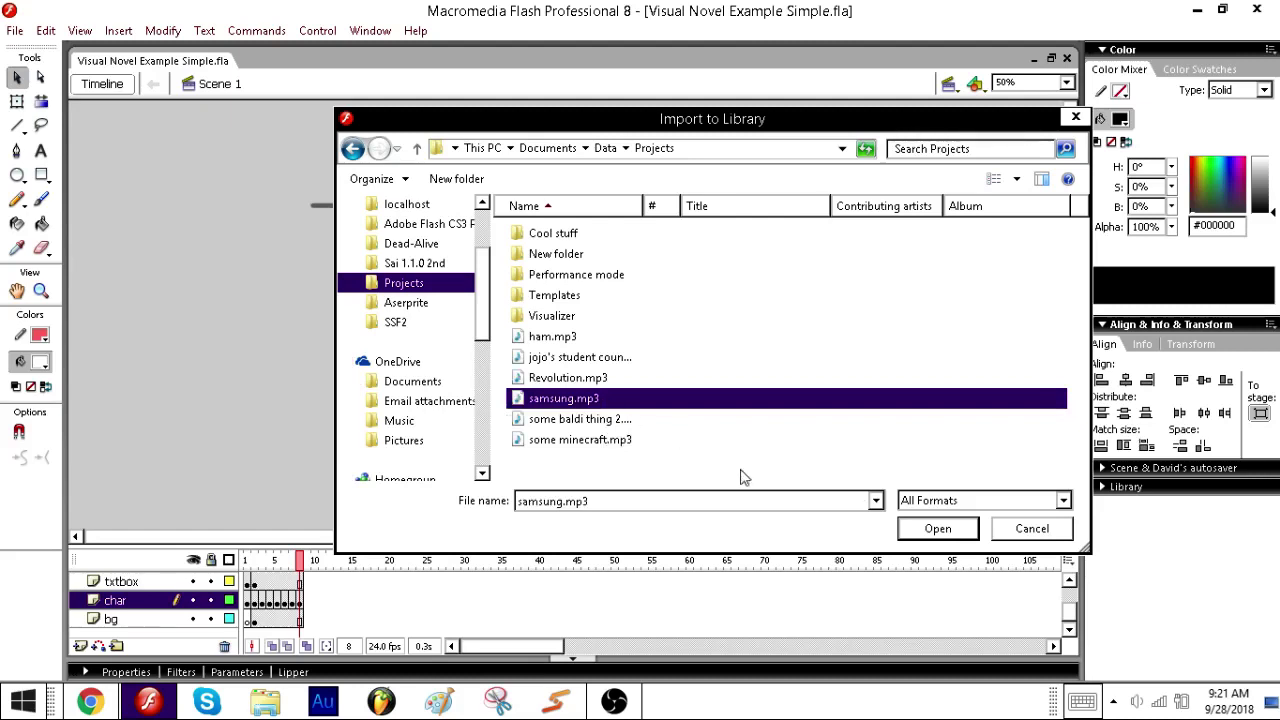
{"action": "left_click", "coordinate": [934, 530]}
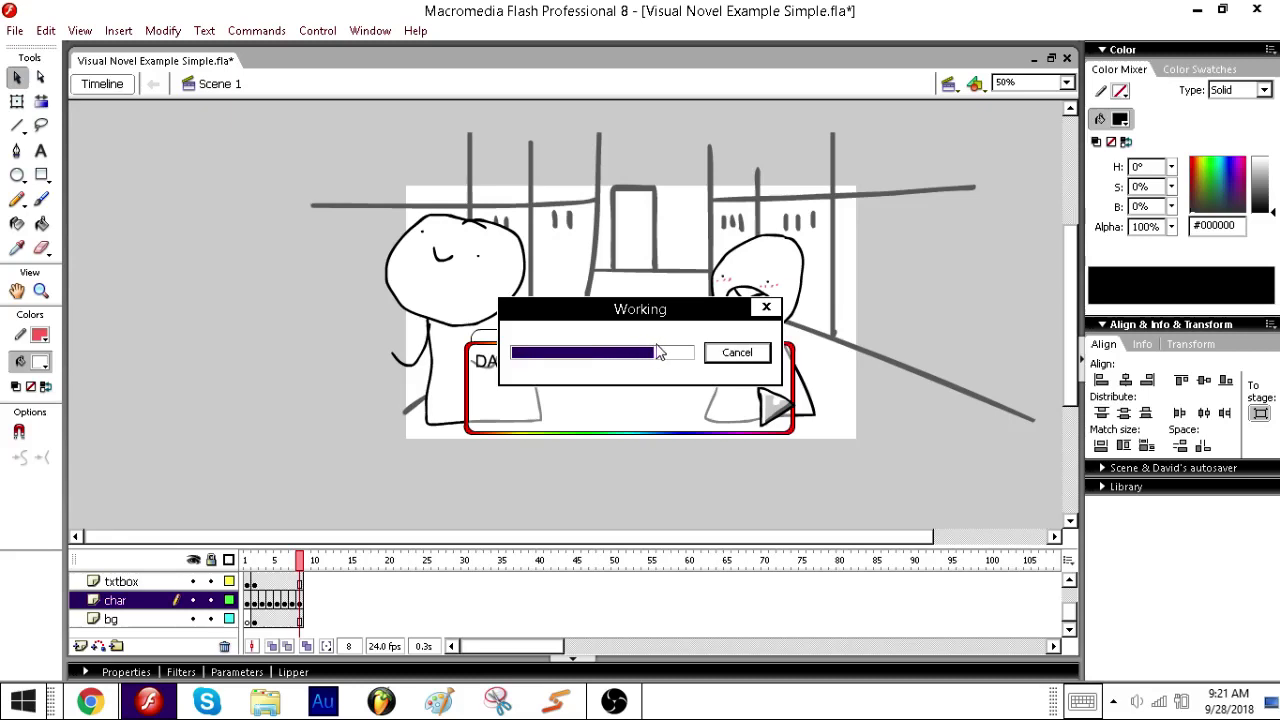
{"action": "left_click", "coordinate": [1128, 487]}
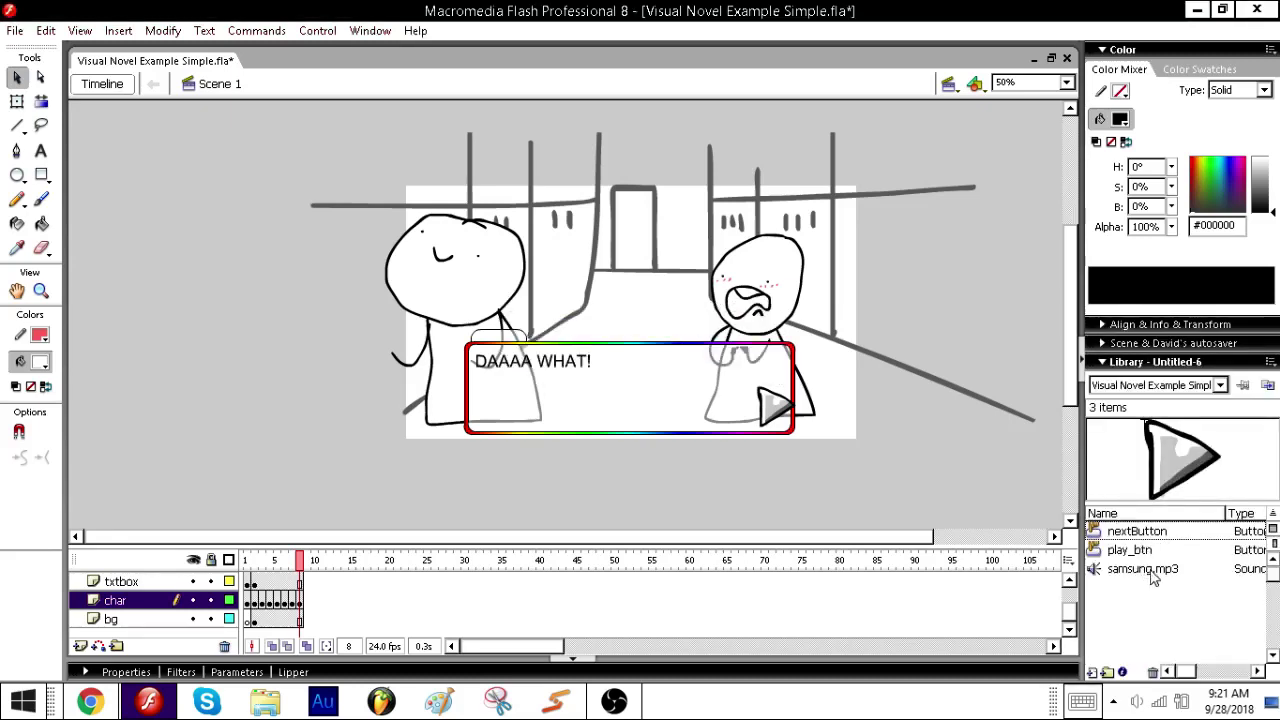
- Import some minecraft.mp3 from the Projects folder into the library
{"action": "left_click", "coordinate": [15, 30]}
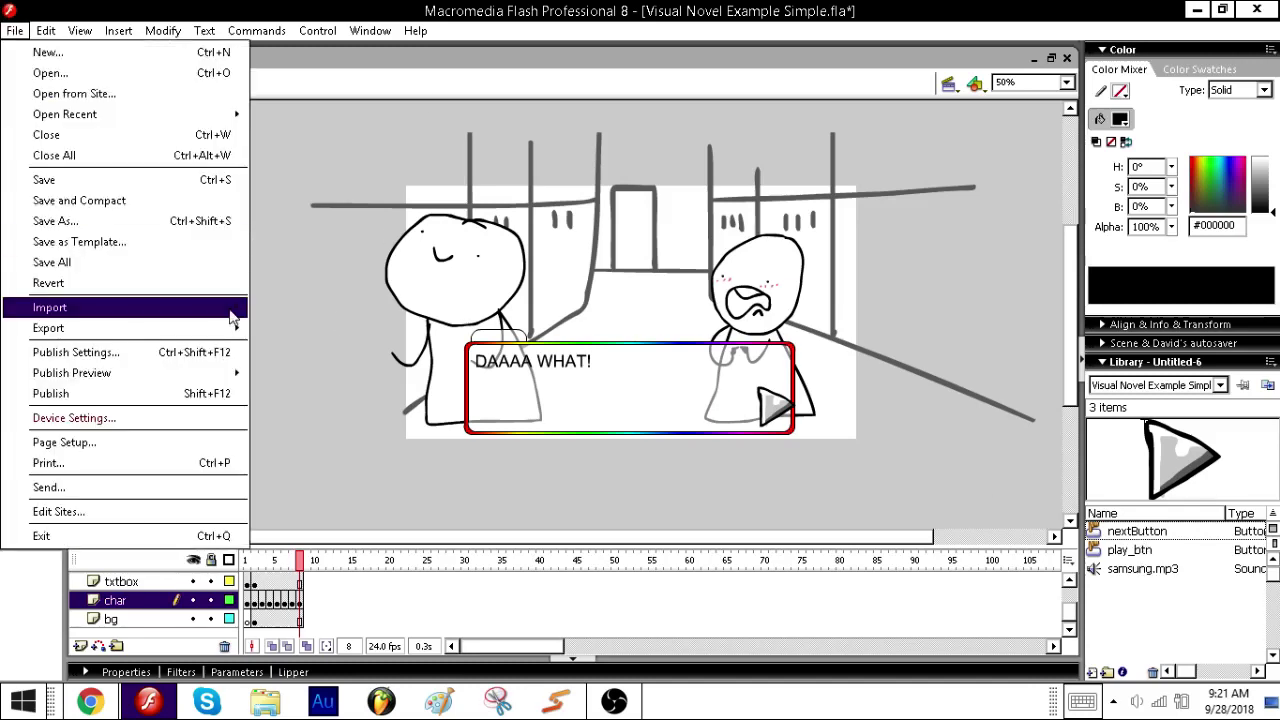
{"action": "mouse_move", "coordinate": [230, 317]}
{"action": "left_click", "coordinate": [286, 329]}
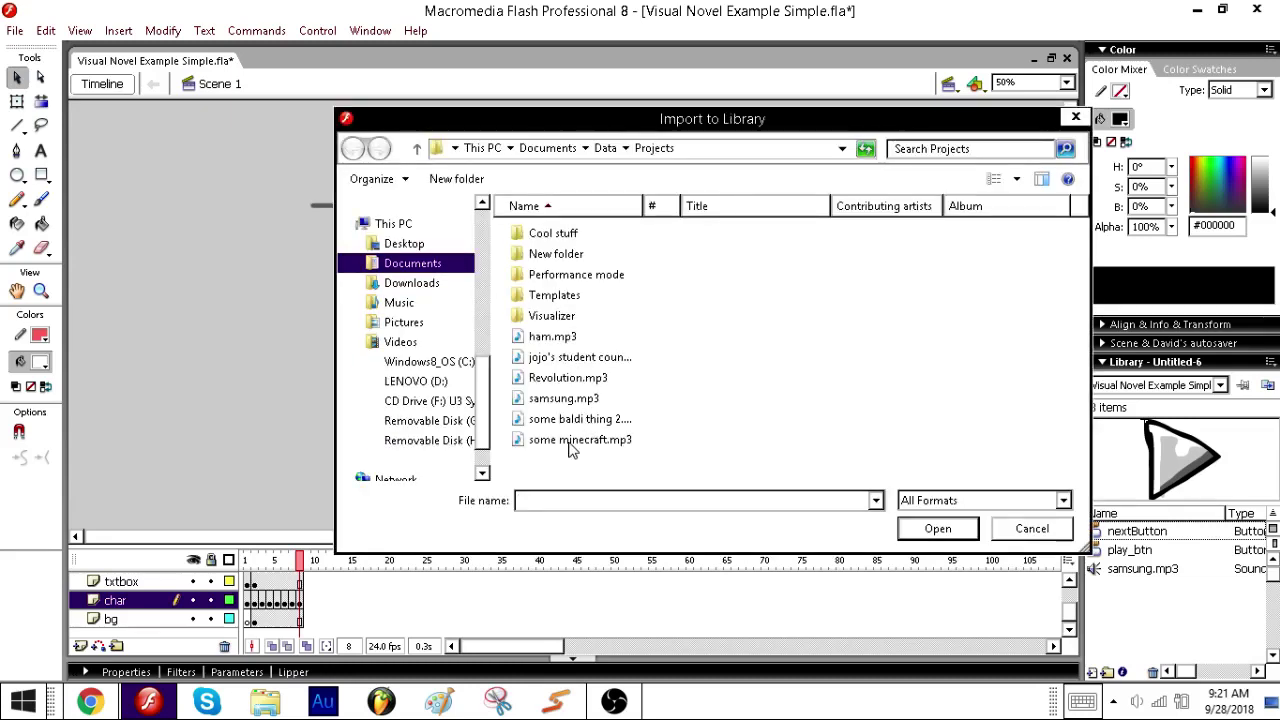
{"action": "left_click", "coordinate": [570, 445]}
{"action": "left_click", "coordinate": [938, 529]}
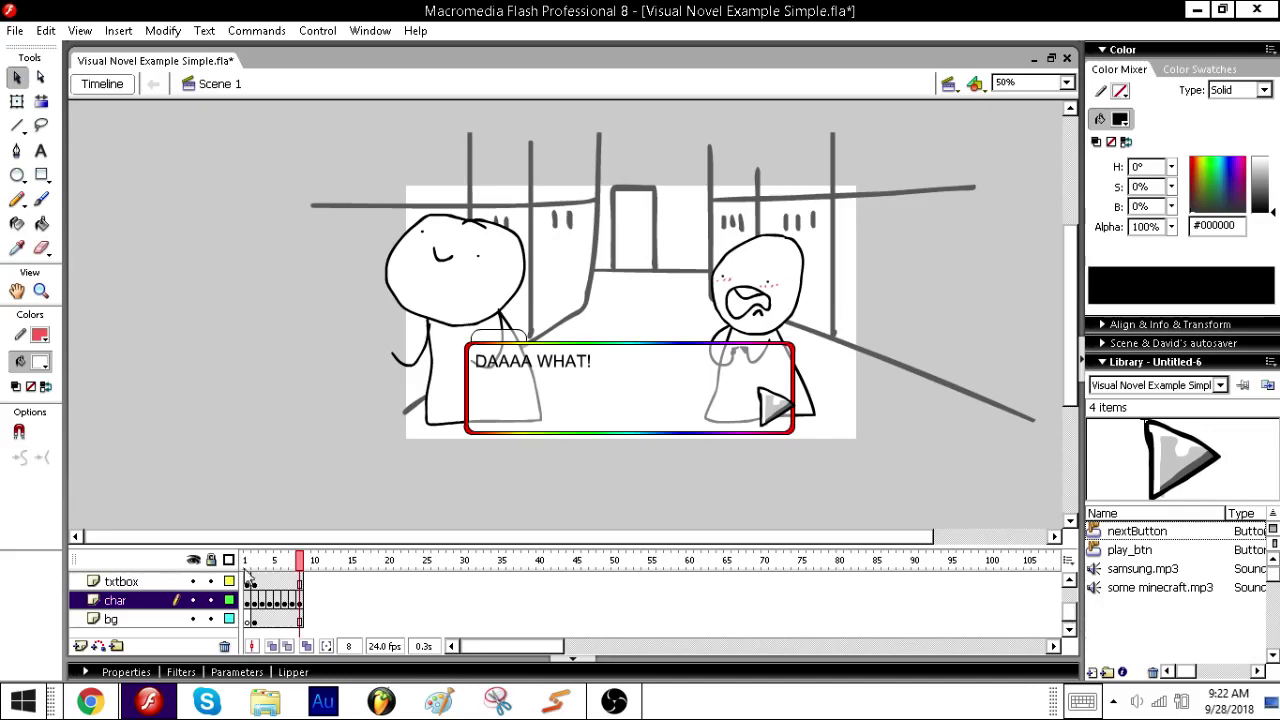
- Add a new layer, place it beneath the bg layer, and select its first frame
{"action": "left_click", "coordinate": [118, 603]}
{"action": "left_click", "coordinate": [120, 618]}
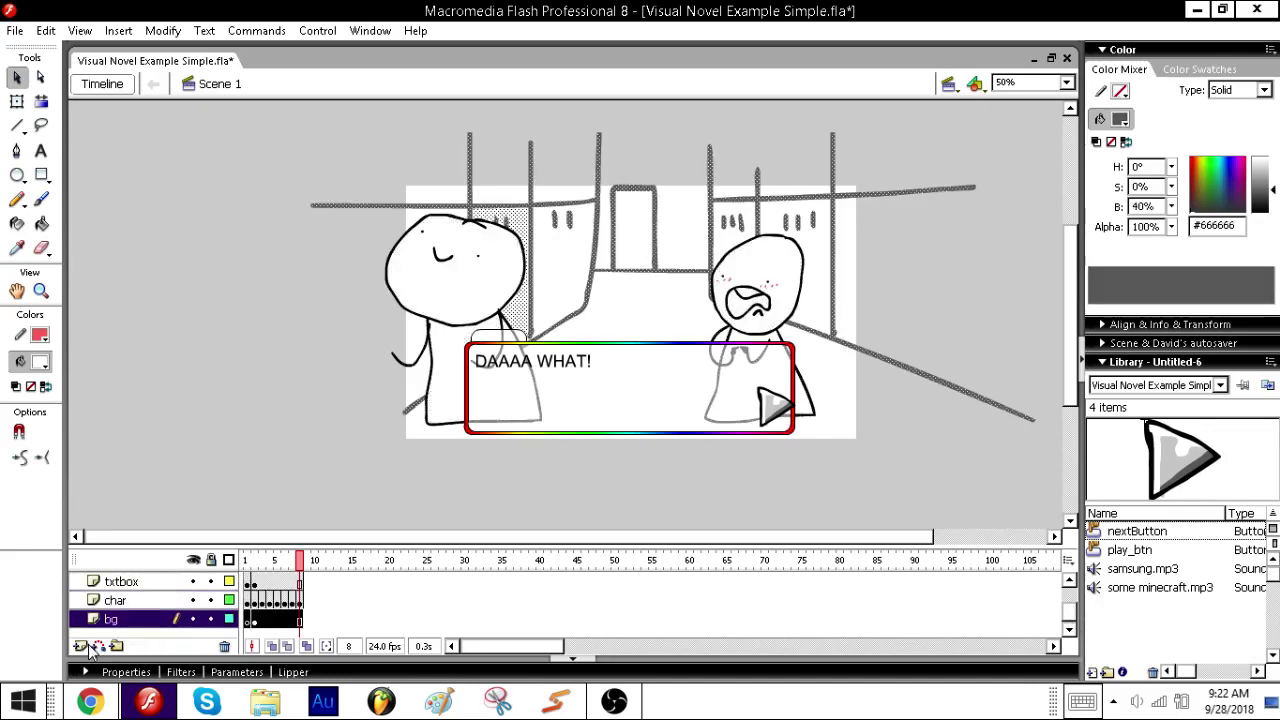
{"action": "left_click", "coordinate": [80, 645]}
{"action": "scroll", "coordinate": [150, 605], "scroll_direction": "down", "scroll_amount": 1}
{"action": "left_click_drag", "start_coordinate": [170, 602], "coordinate": [170, 622]}
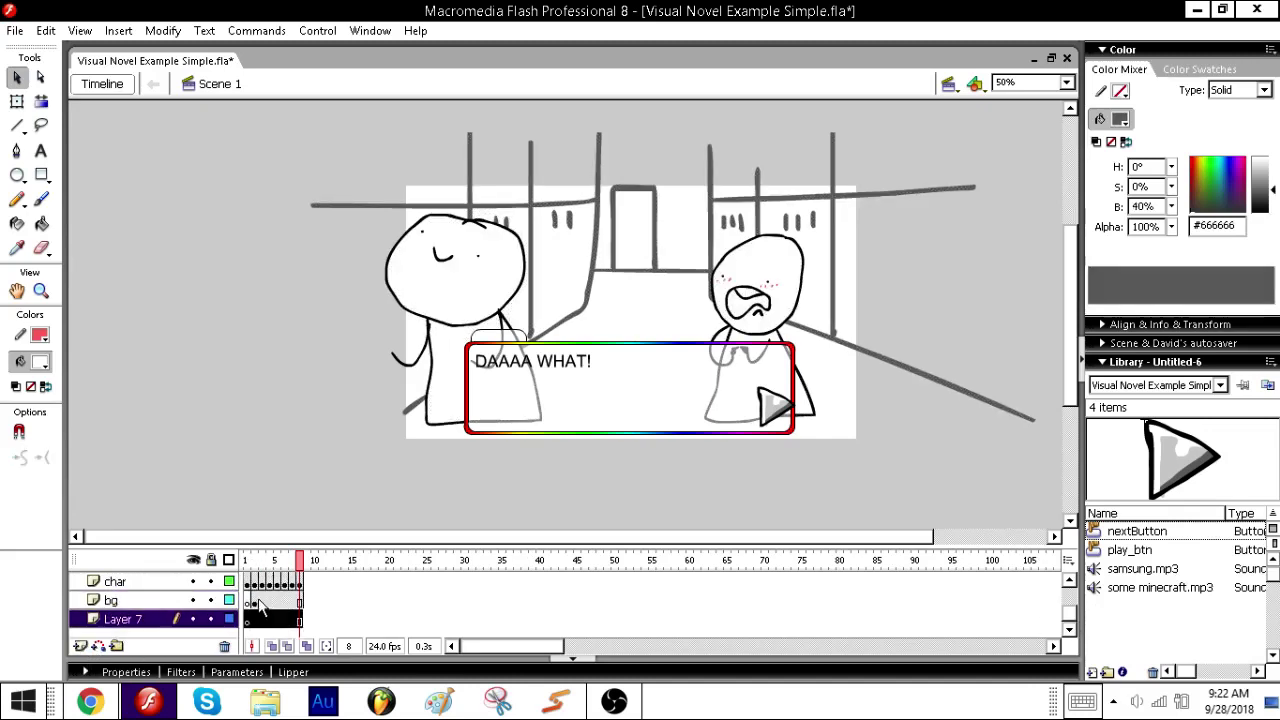
{"action": "left_click", "coordinate": [249, 621]}
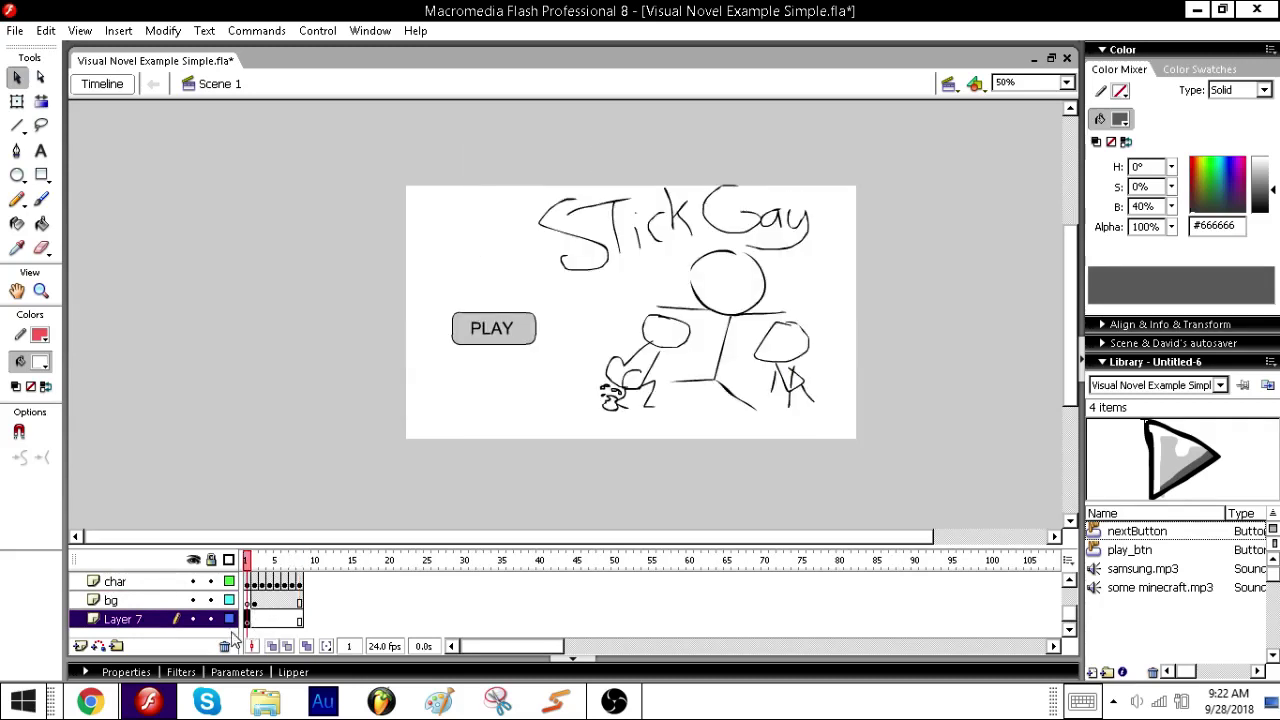
{"action": "key", "text": "F9"}
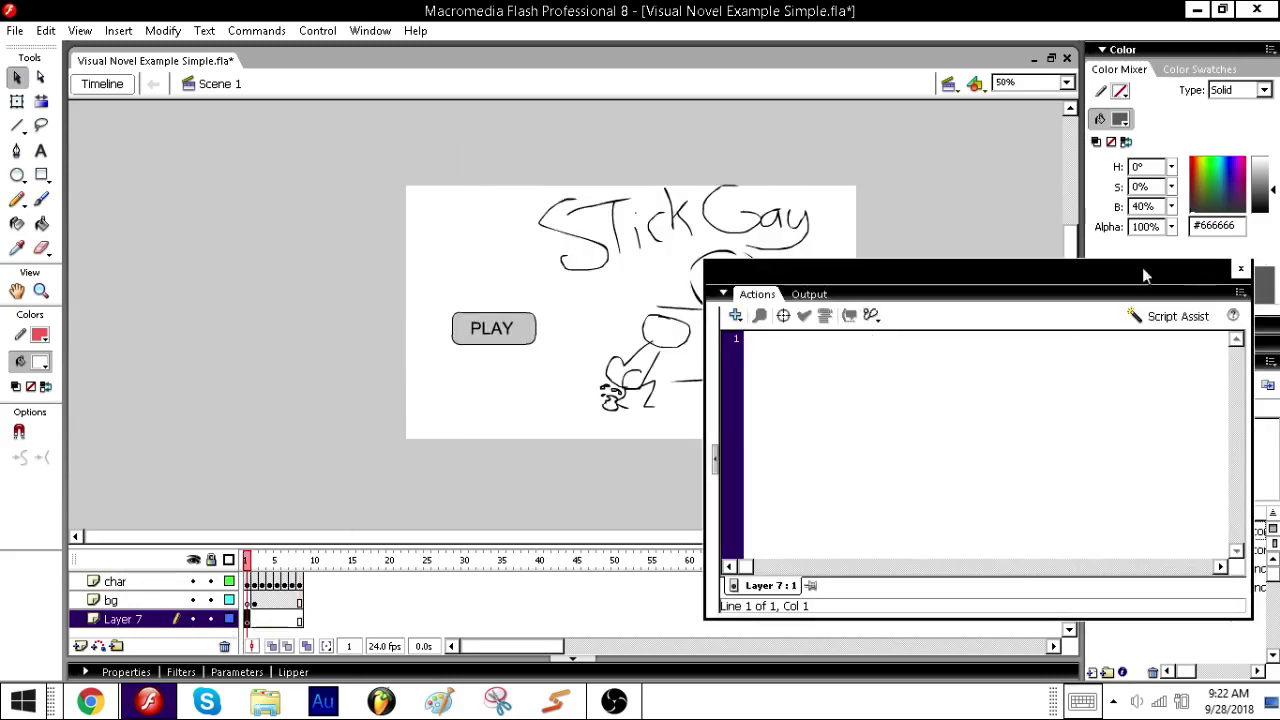
{"action": "left_click_drag", "start_coordinate": [1142, 267], "coordinate": [972, 185]}
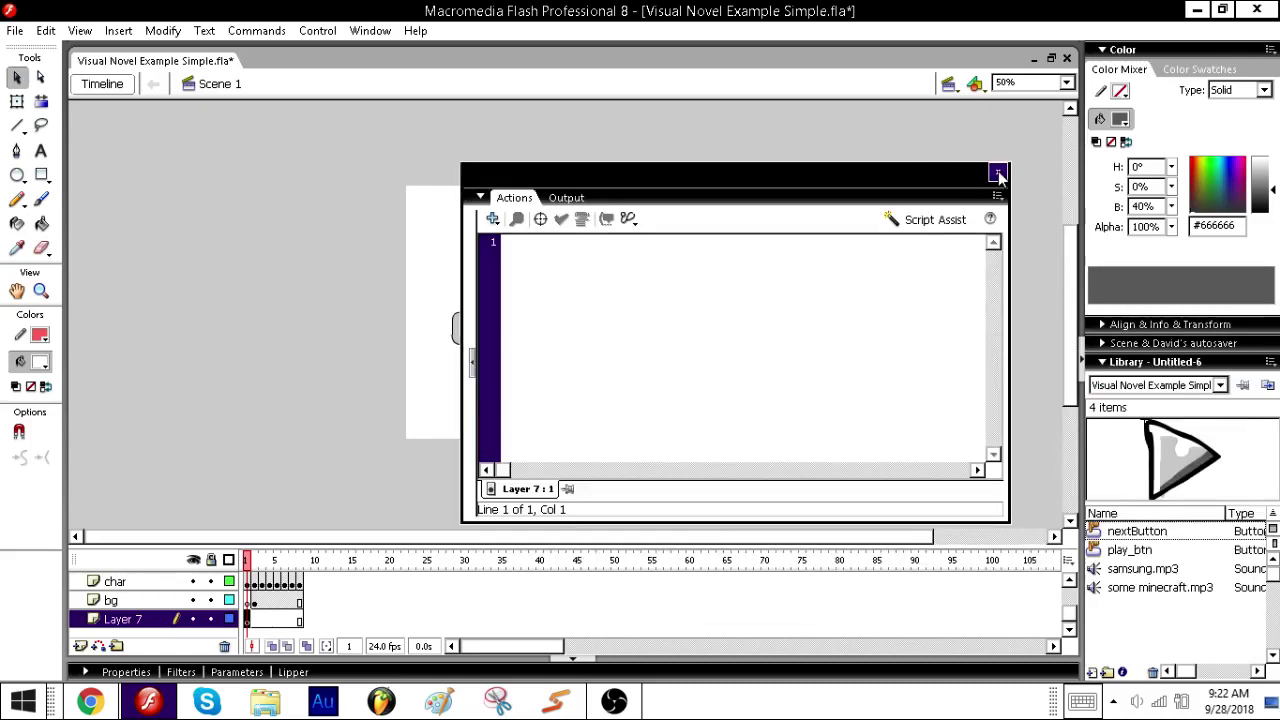
{"action": "left_click", "coordinate": [997, 172]}
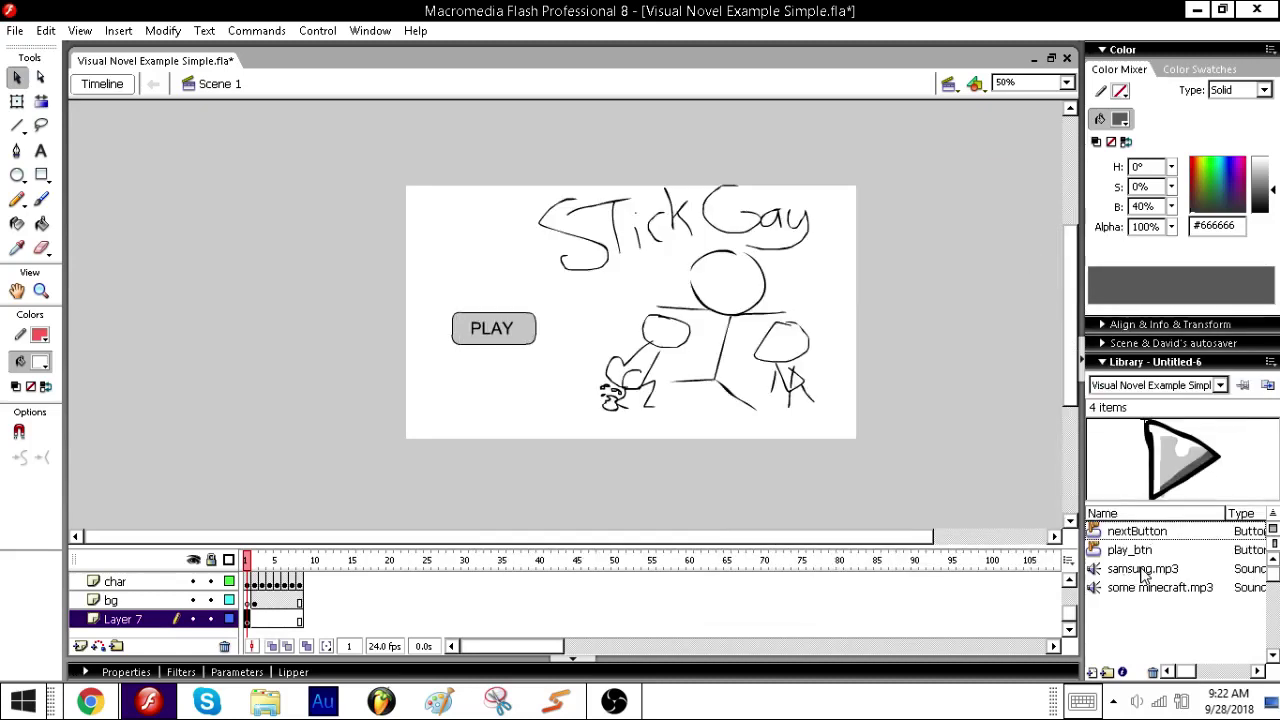
- Place samsung.mp3 on frame 1 of the new layer and set its sync to Start
{"action": "left_click_drag", "start_coordinate": [1141, 572], "coordinate": [598, 270]}
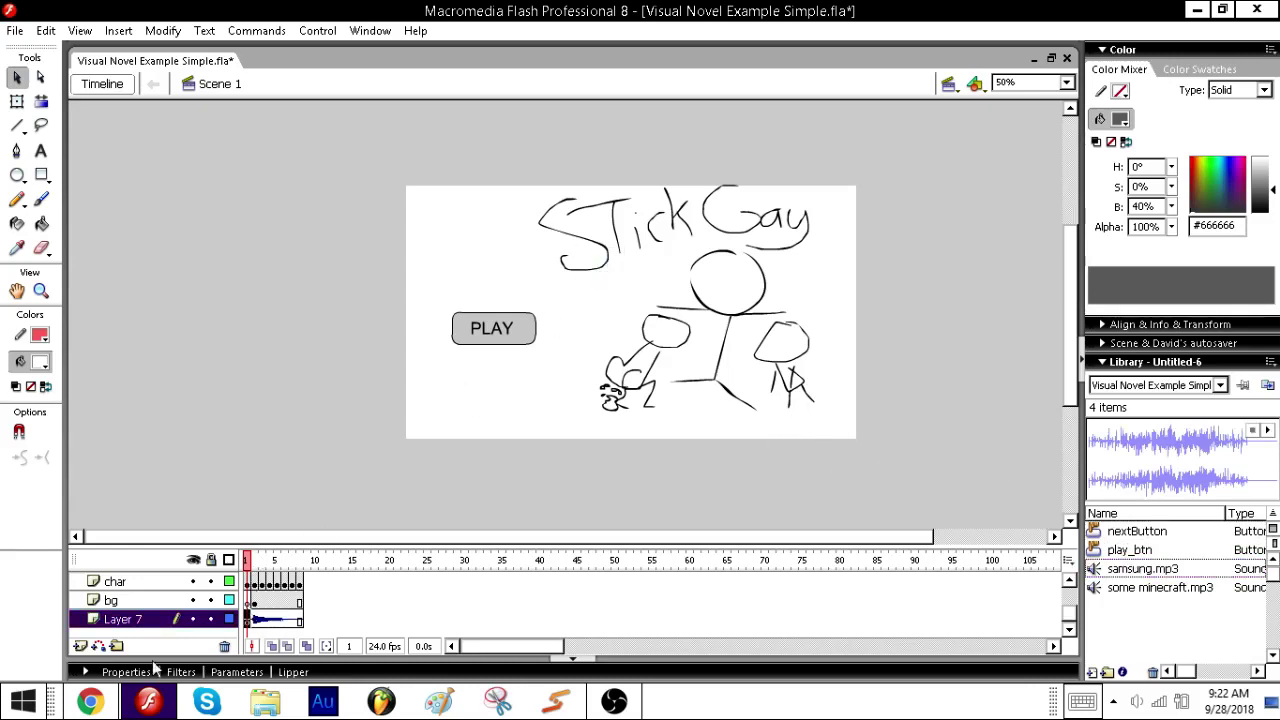
{"action": "left_click", "coordinate": [130, 672]}
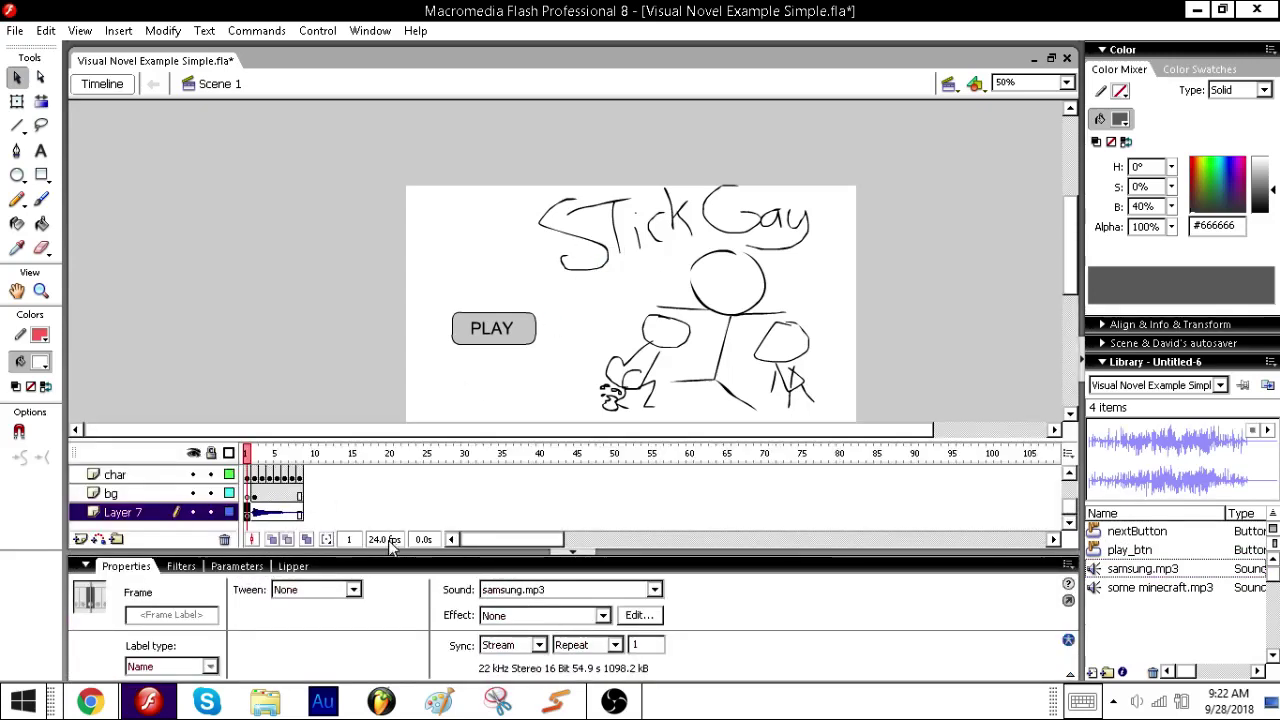
{"action": "left_click", "coordinate": [515, 645]}
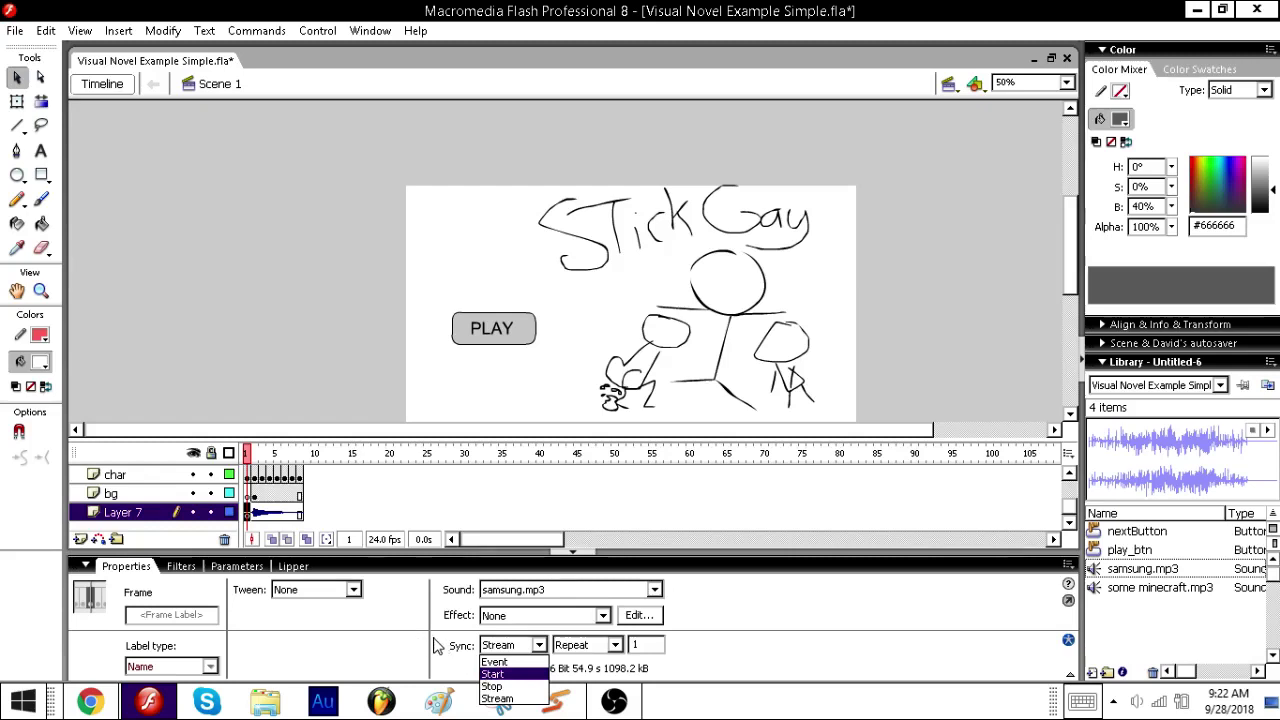
{"action": "left_click", "coordinate": [492, 674]}
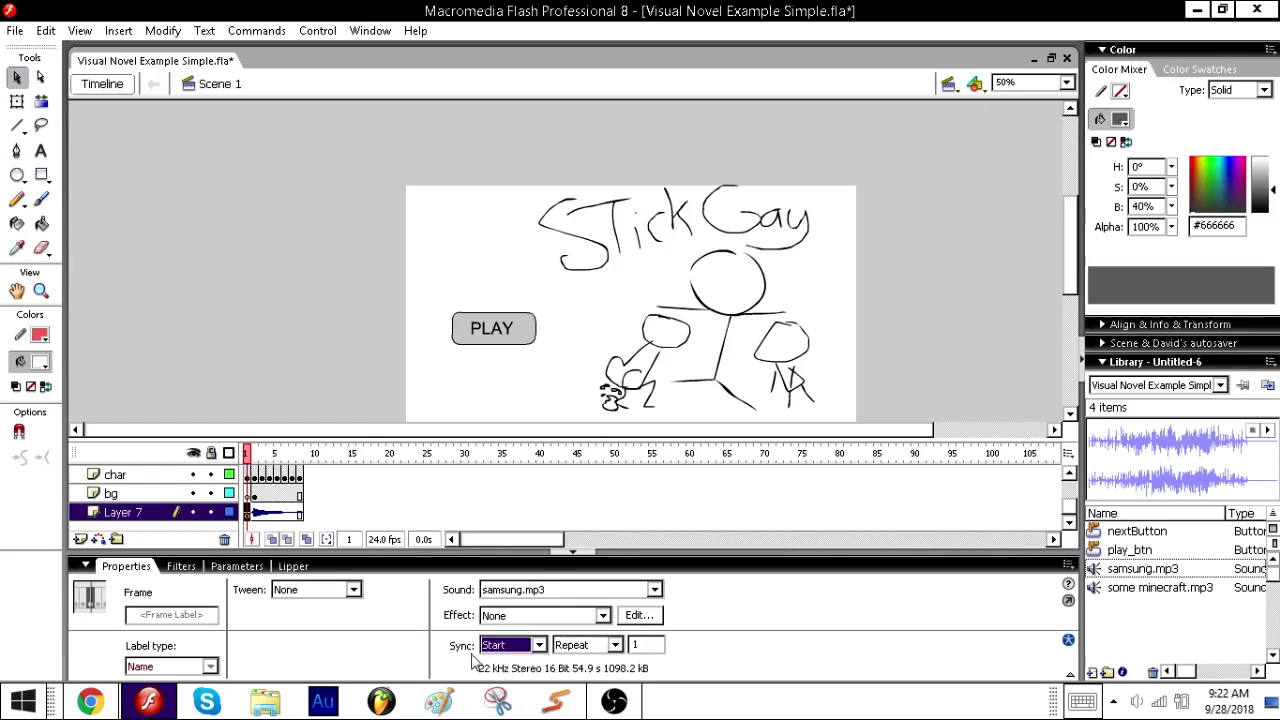
- Add a blank keyframe at frame 2 of the layer holding samsung.mp3
{"action": "left_click", "coordinate": [250, 455]}
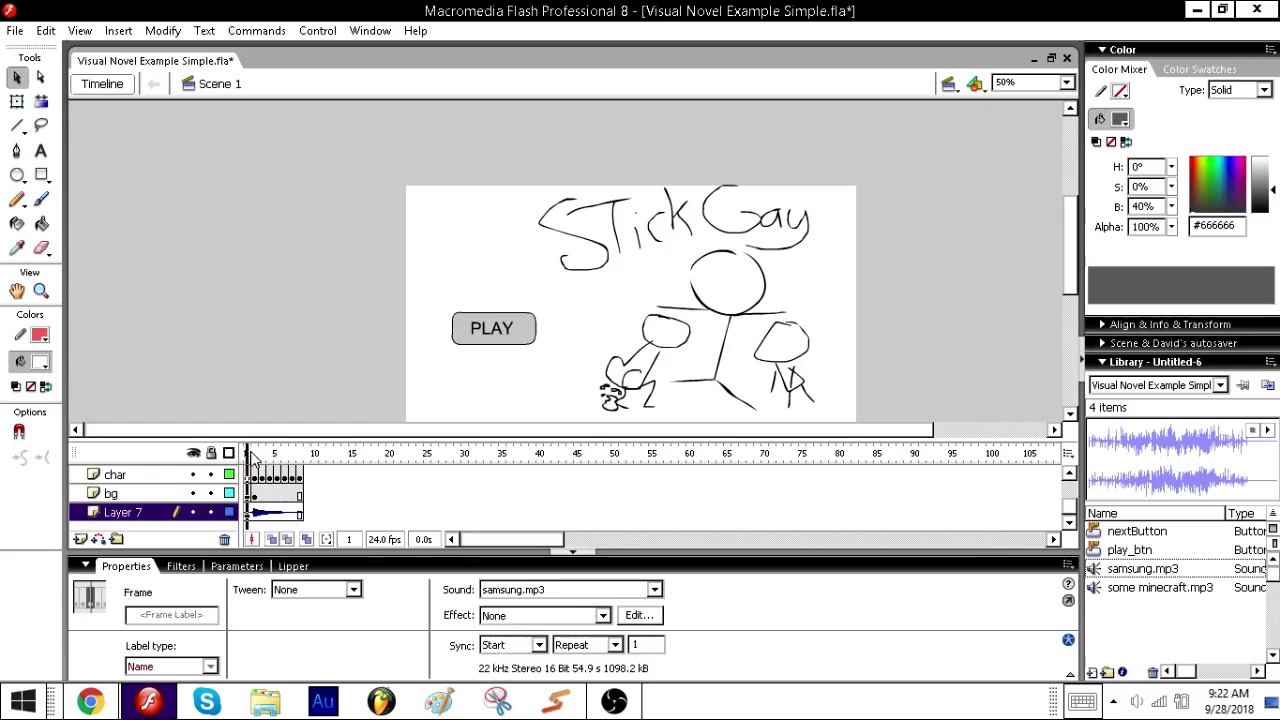
{"action": "left_click", "coordinate": [254, 455]}
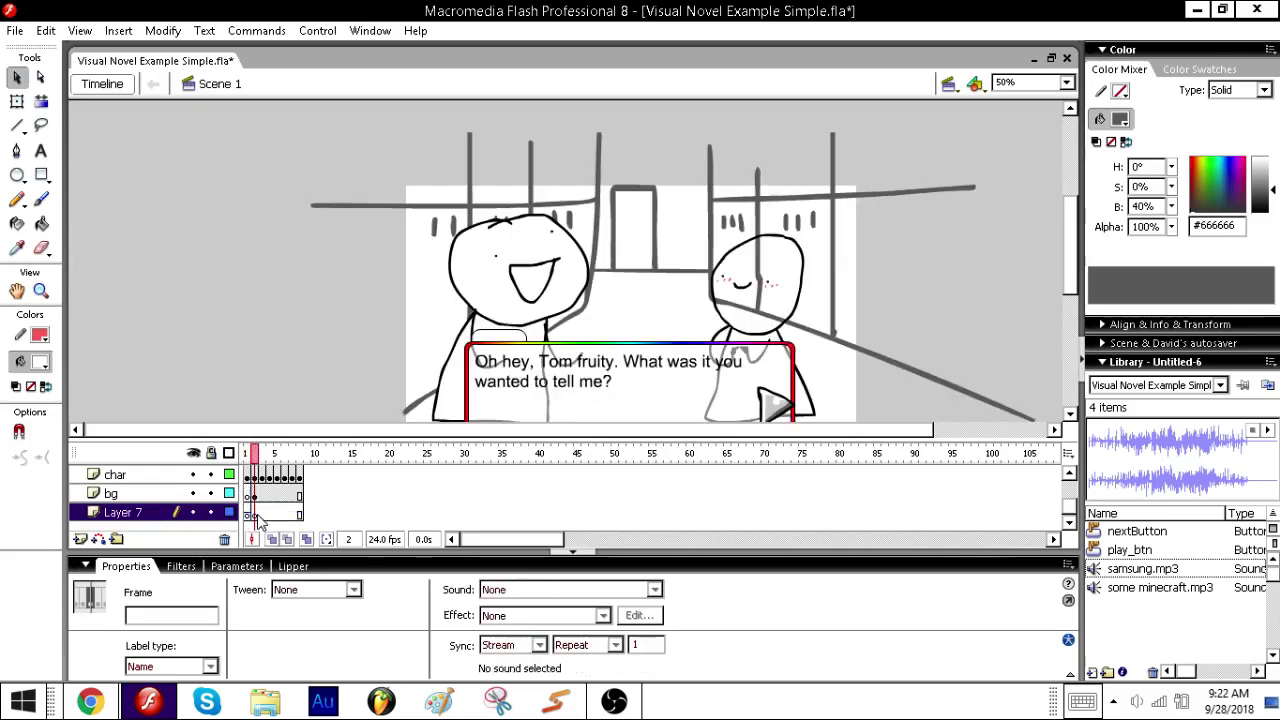
{"action": "left_click", "coordinate": [256, 514]}
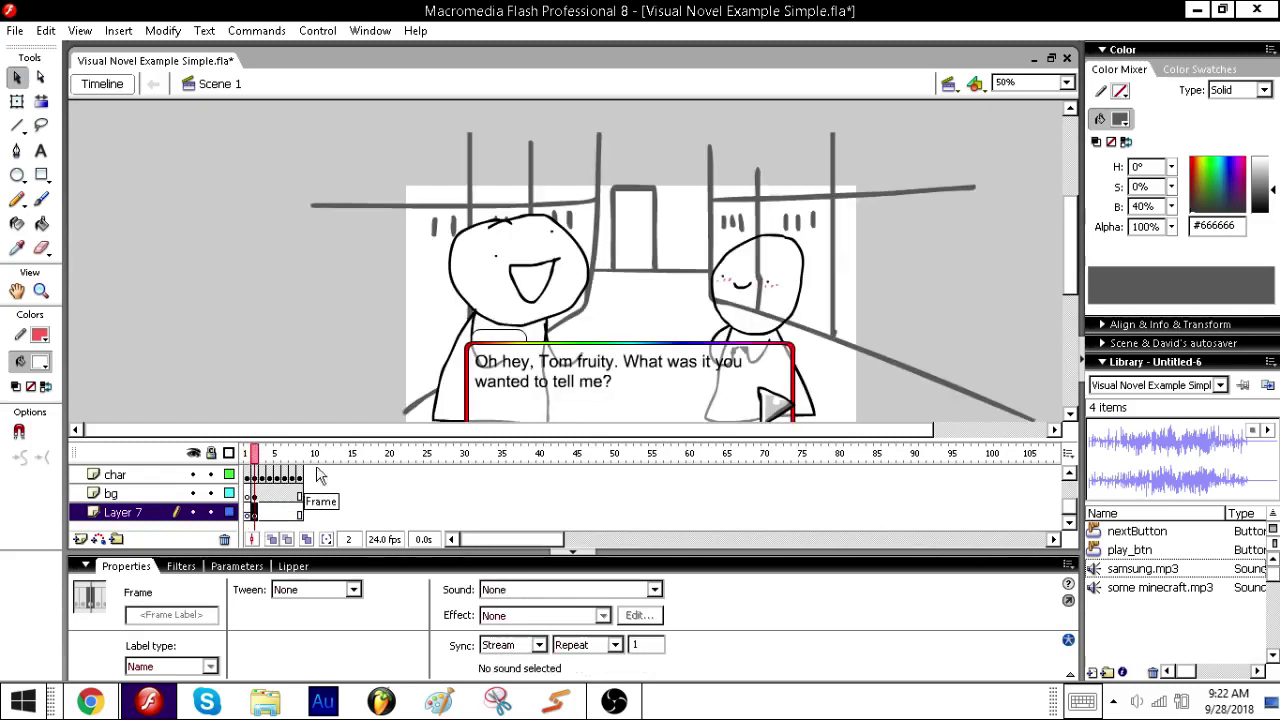
{"action": "left_click_drag", "start_coordinate": [1070, 512], "coordinate": [1068, 477]}
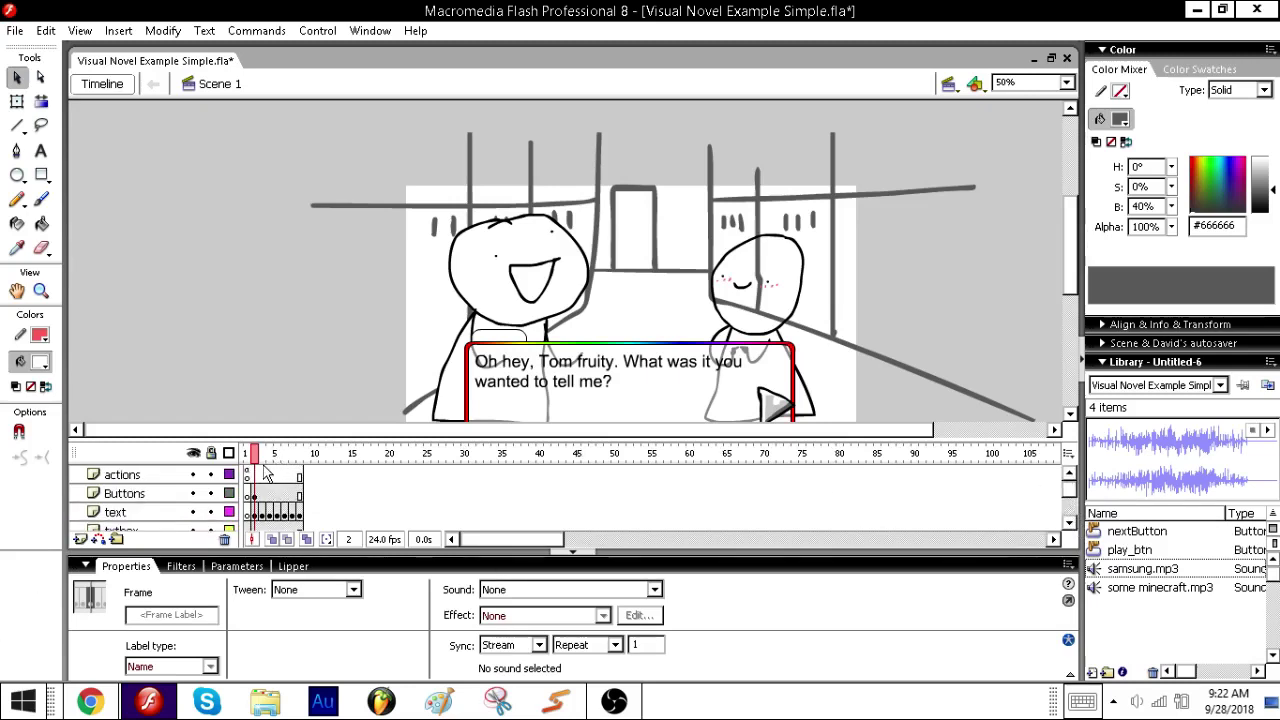
{"action": "left_click_drag", "start_coordinate": [1069, 495], "coordinate": [1072, 528]}
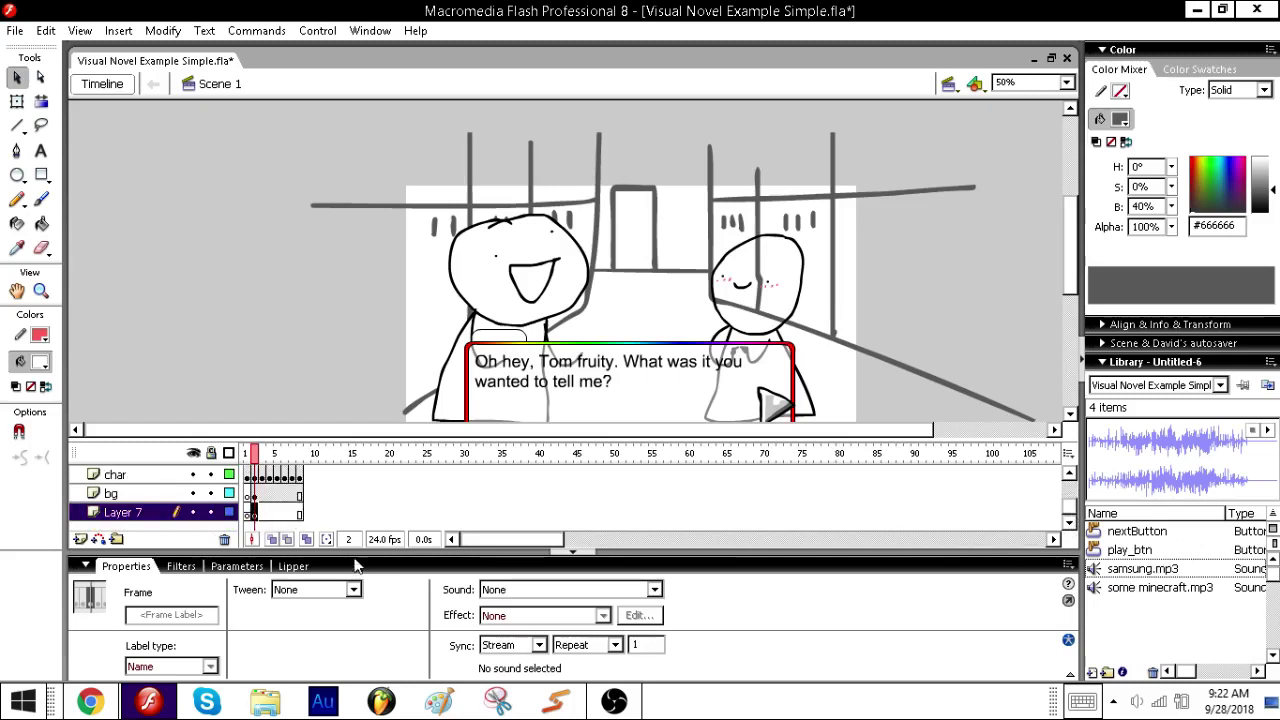
- Copy the samsung.mp3 frame from frame 1 to frame 2 and set the copy's sync to Stop
{"action": "left_click", "coordinate": [246, 514]}
{"action": "right_click", "coordinate": [246, 515]}
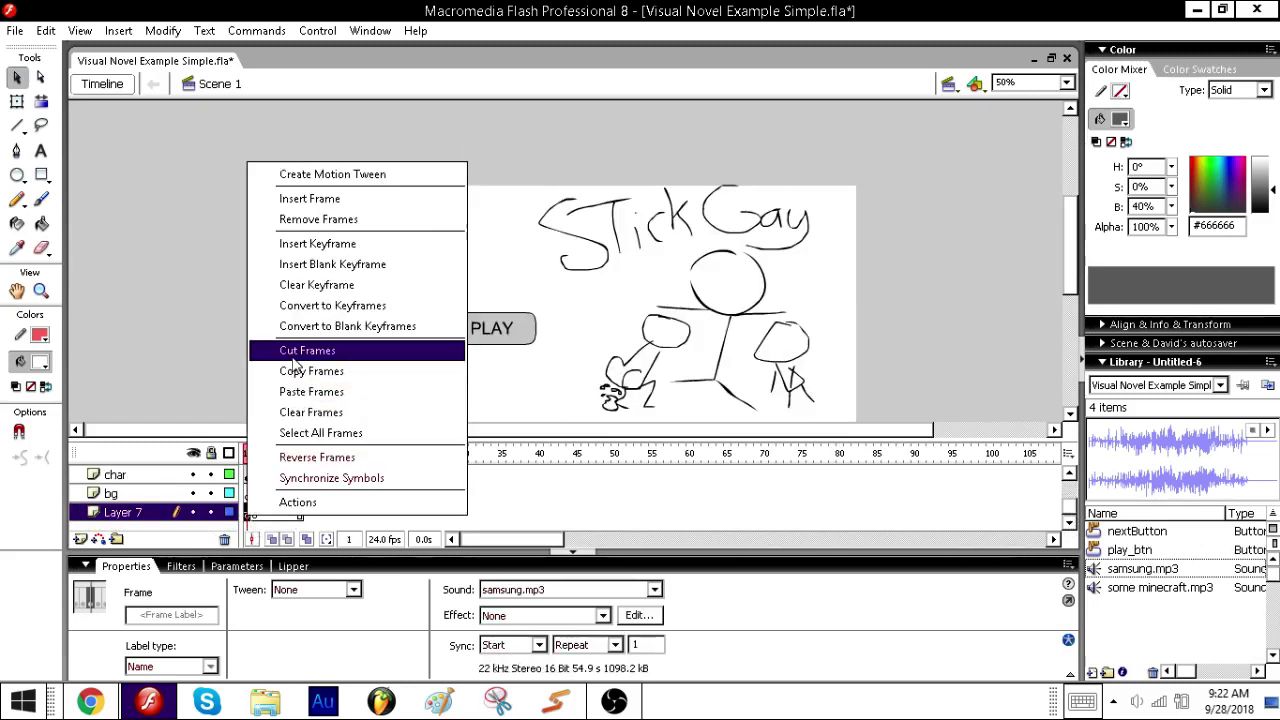
{"action": "left_click", "coordinate": [294, 372]}
{"action": "left_click", "coordinate": [253, 514]}
{"action": "right_click", "coordinate": [253, 514]}
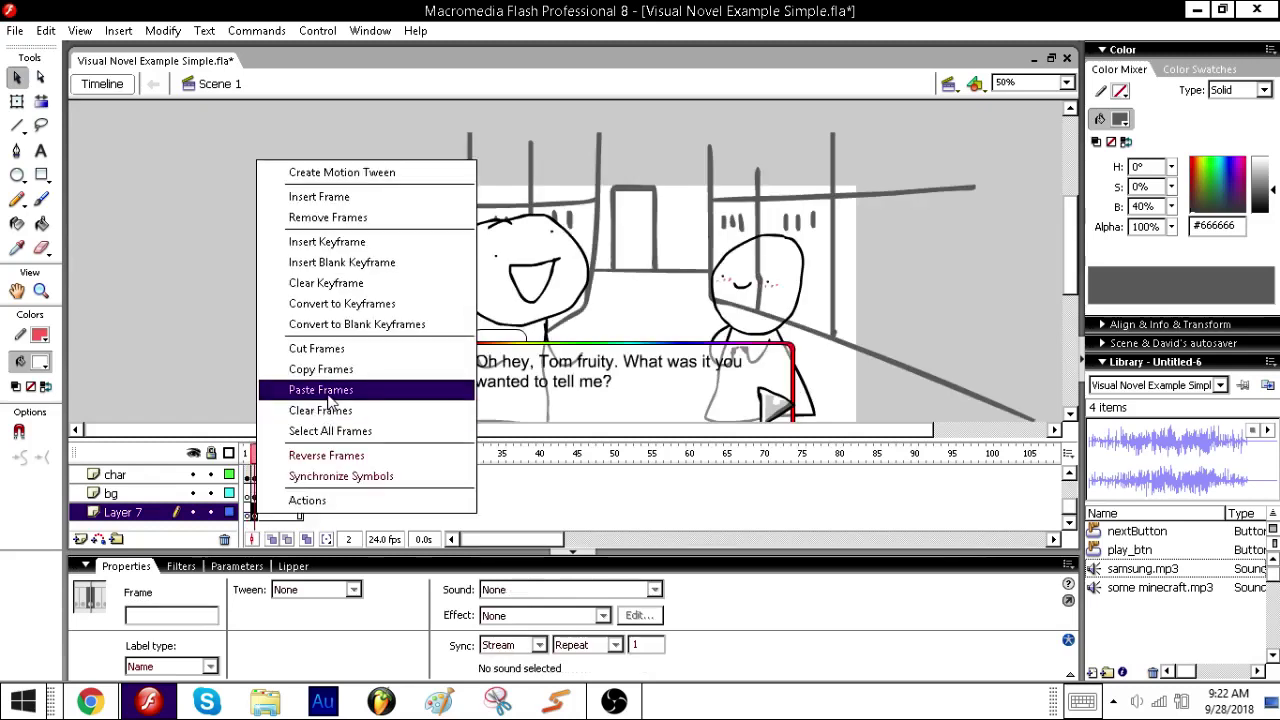
{"action": "left_click", "coordinate": [320, 392]}
{"action": "left_click", "coordinate": [515, 645]}
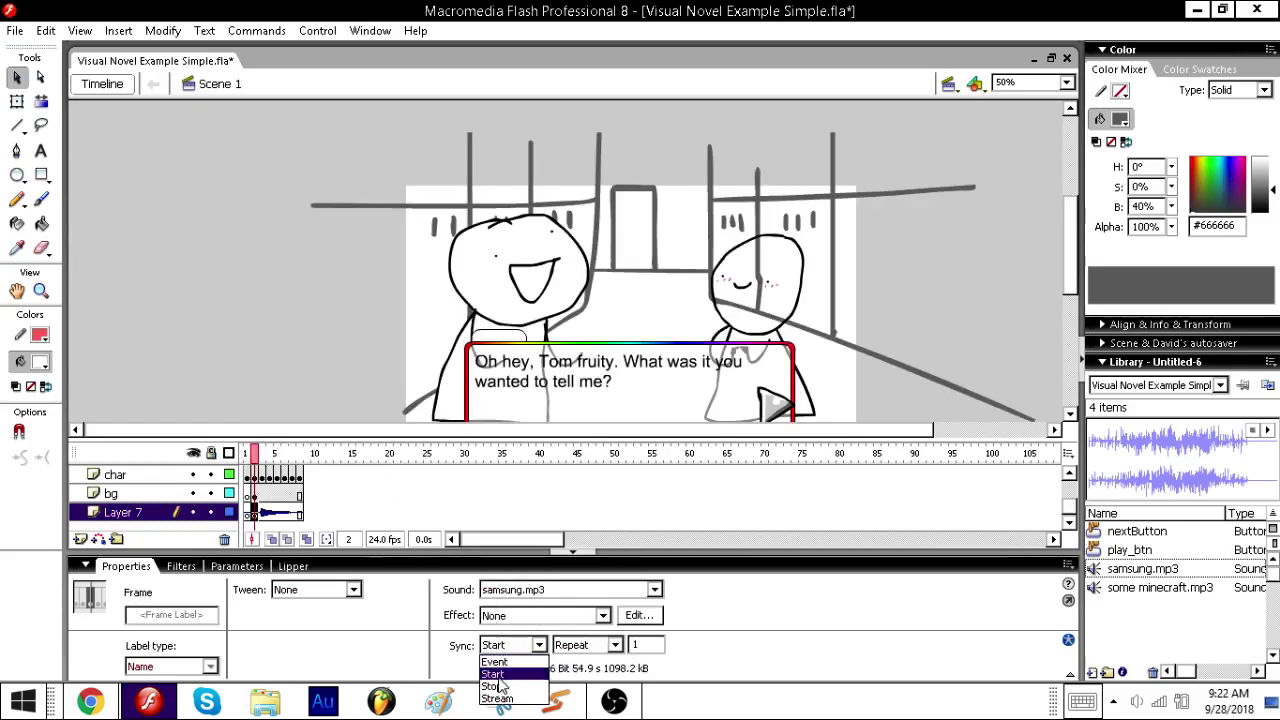
{"action": "left_click", "coordinate": [490, 687]}
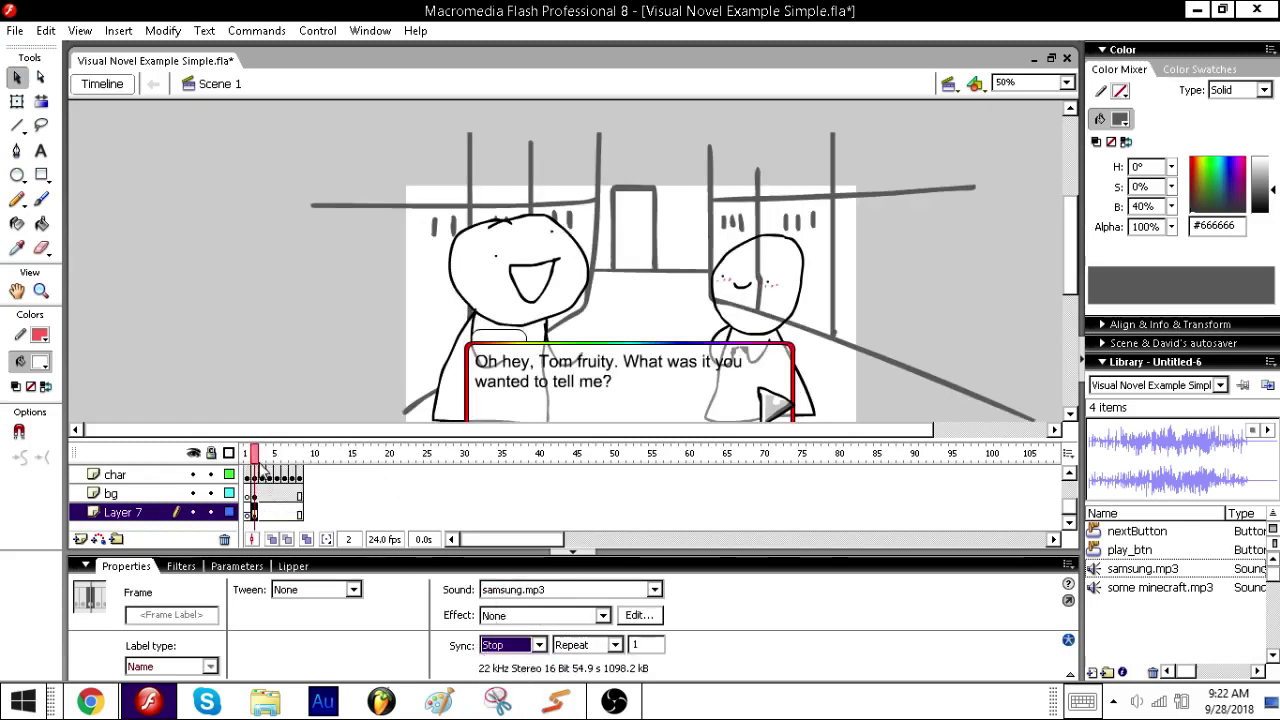
- Add another layer beneath bg with a keyframe at frame 2 and place some minecraft.mp3 there
{"action": "left_click_drag", "start_coordinate": [262, 453], "coordinate": [268, 452]}
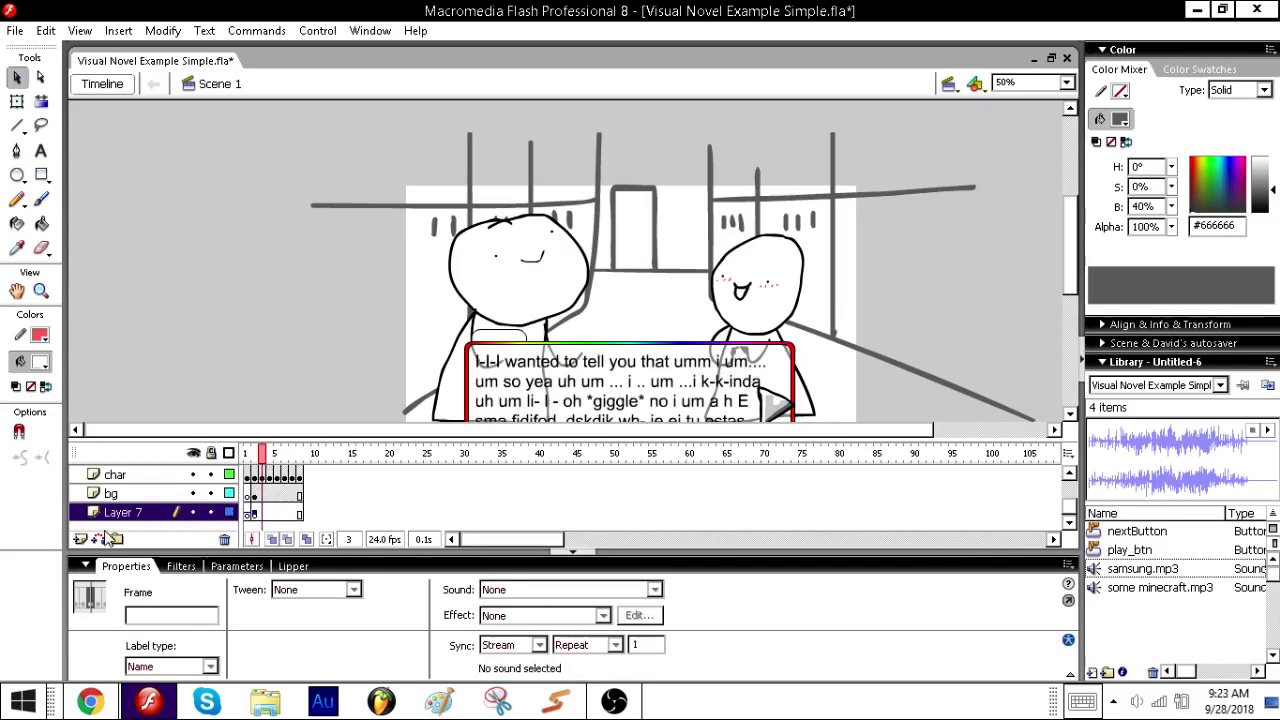
{"action": "left_click", "coordinate": [80, 539]}
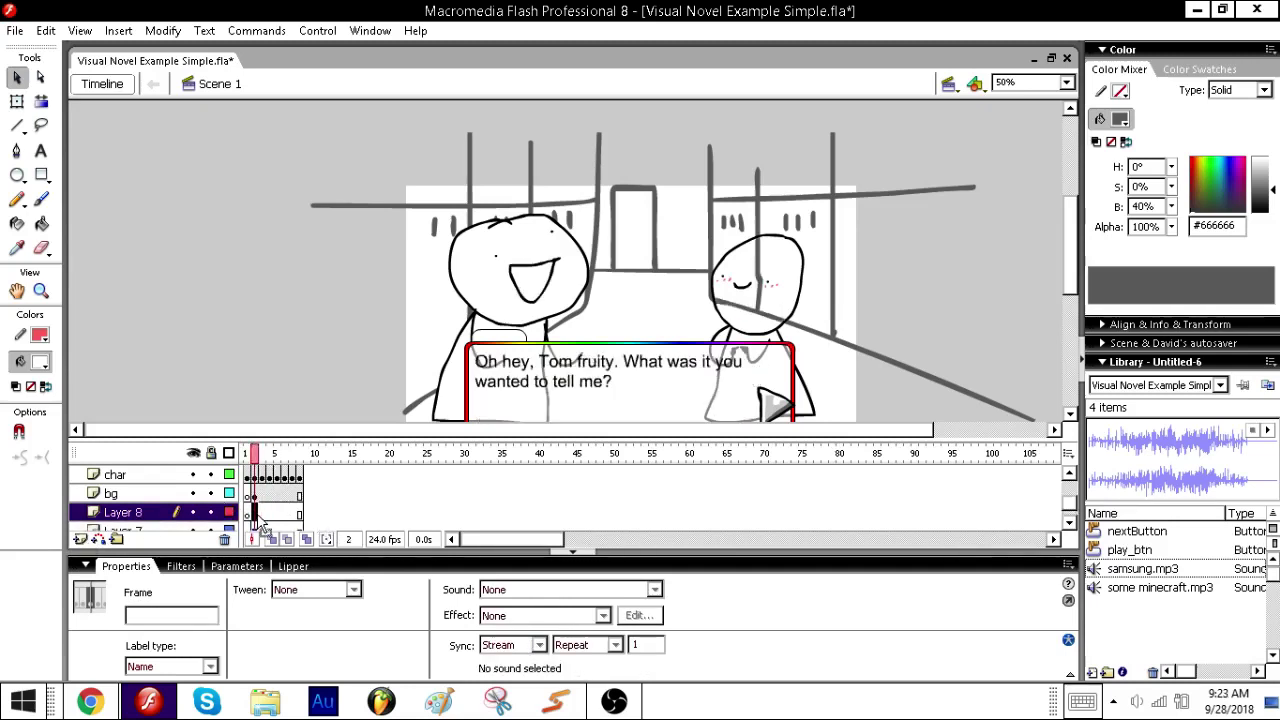
{"action": "left_click", "coordinate": [254, 512]}
{"action": "left_click_drag", "start_coordinate": [1150, 587], "coordinate": [406, 292]}
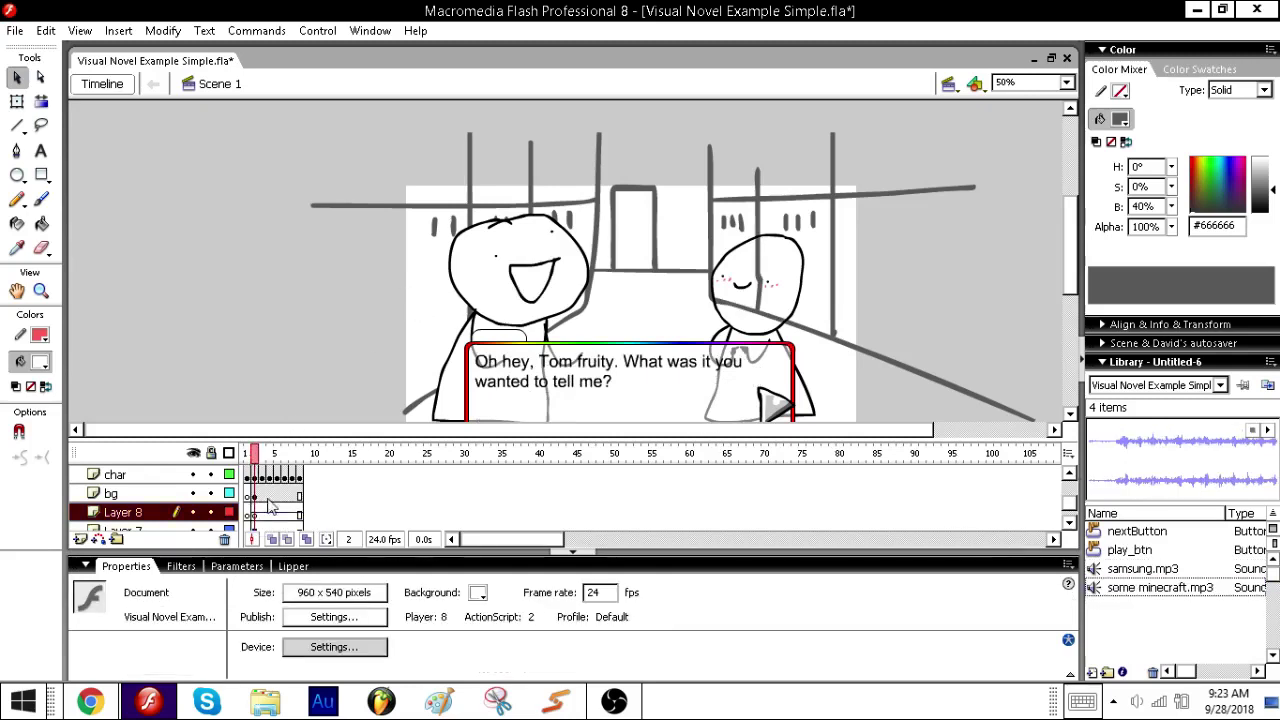
- Set the some minecraft.mp3 sound's sync to Start and make it loop
{"action": "left_click", "coordinate": [270, 518]}
{"action": "left_click", "coordinate": [271, 516]}
{"action": "left_click", "coordinate": [512, 645]}
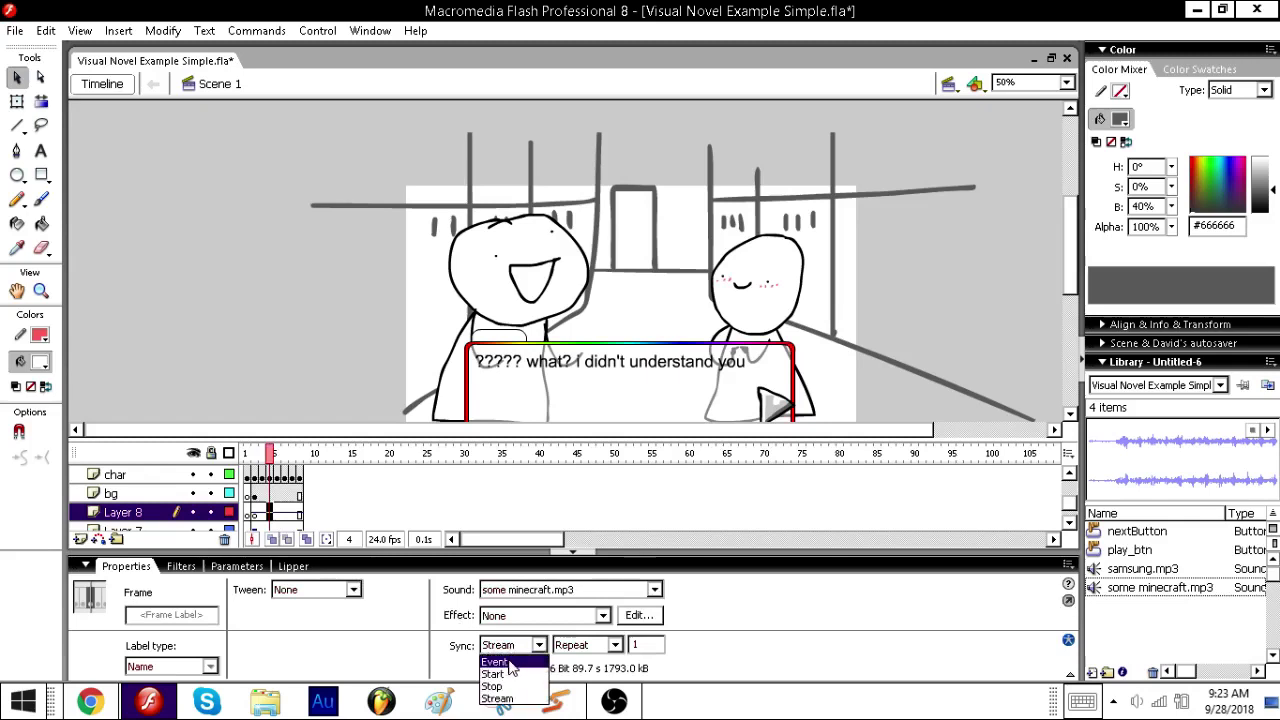
{"action": "left_click", "coordinate": [494, 675]}
{"action": "left_click", "coordinate": [612, 645]}
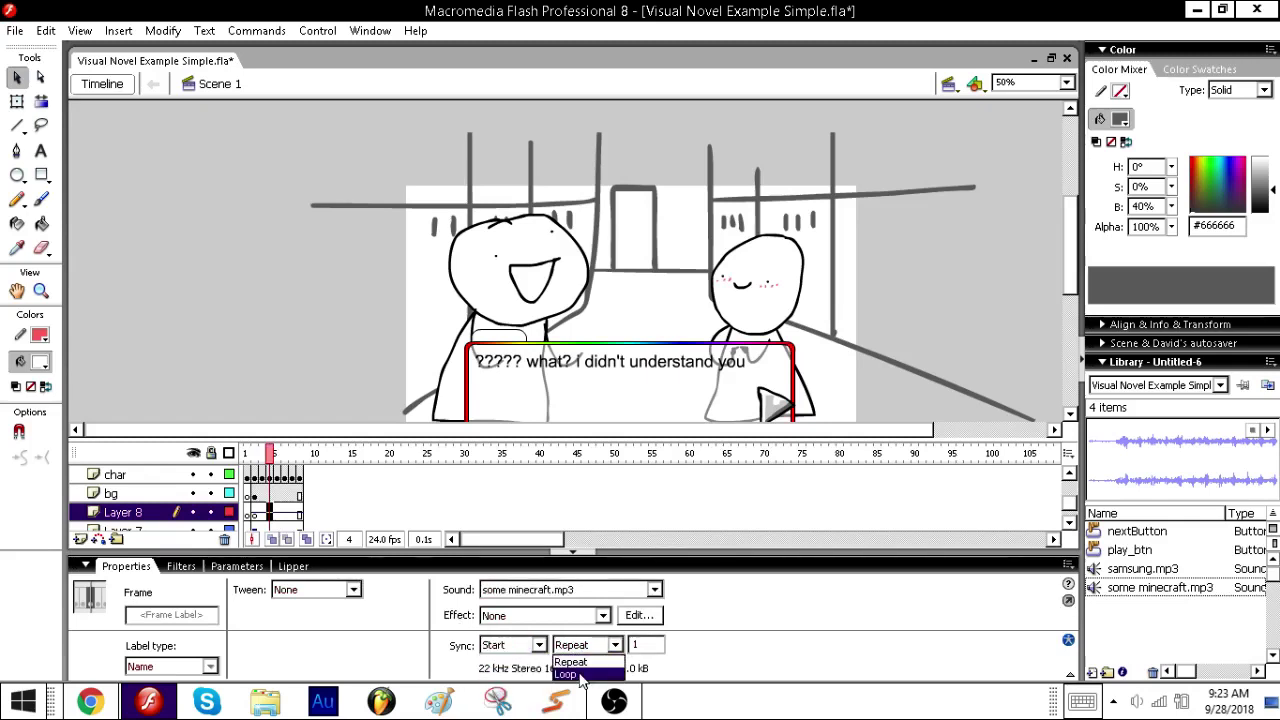
{"action": "left_click", "coordinate": [585, 674]}
- Set the samsung.mp3 sound on frame 1 to loop and save the document
{"action": "left_click", "coordinate": [249, 529]}
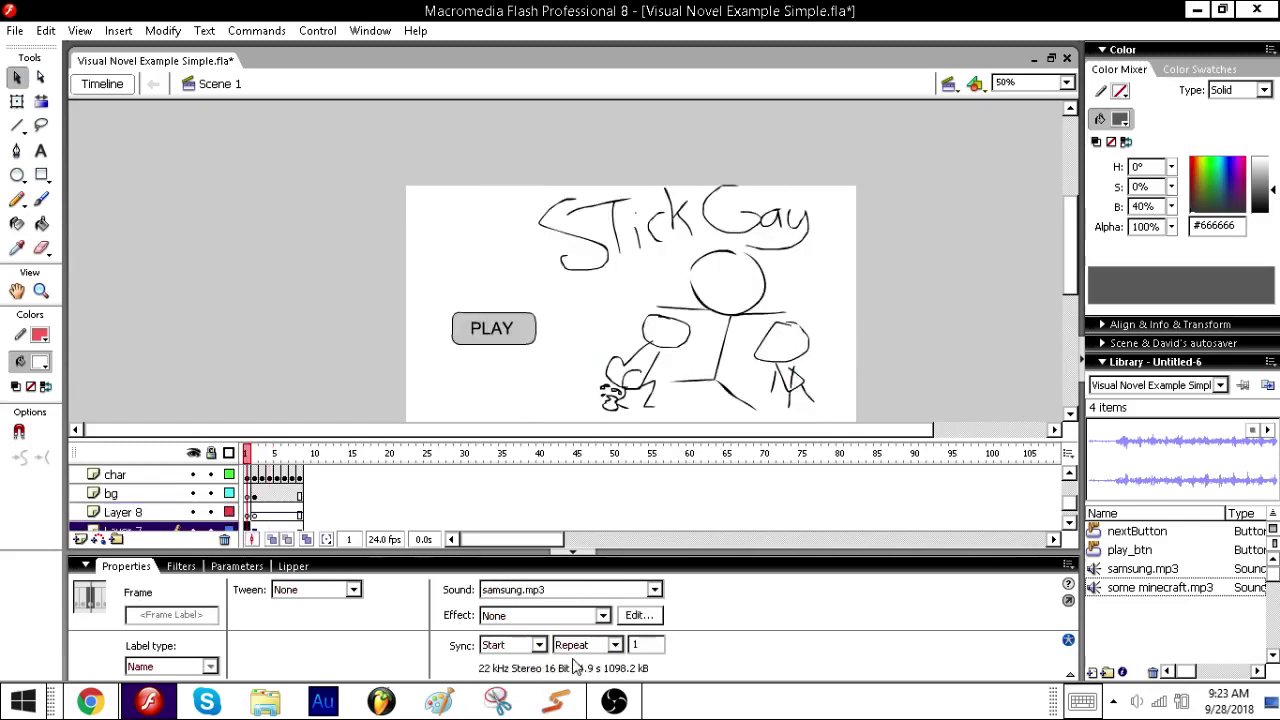
{"action": "left_click", "coordinate": [600, 646]}
{"action": "left_click", "coordinate": [585, 674]}
{"action": "left_click", "coordinate": [320, 308]}
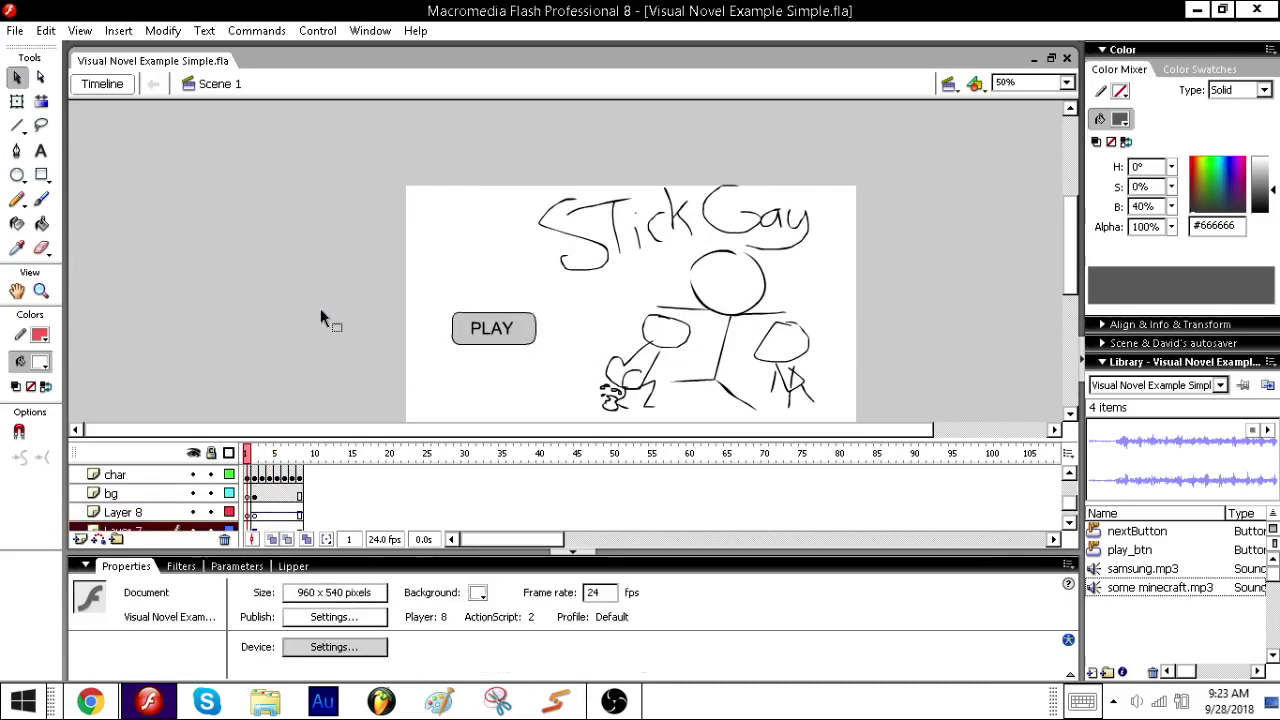
- Test the movie by starting the game from the title screen, advancing through all the dialogue frames, and closing the preview
{"action": "key", "text": "ctrl+Return"}
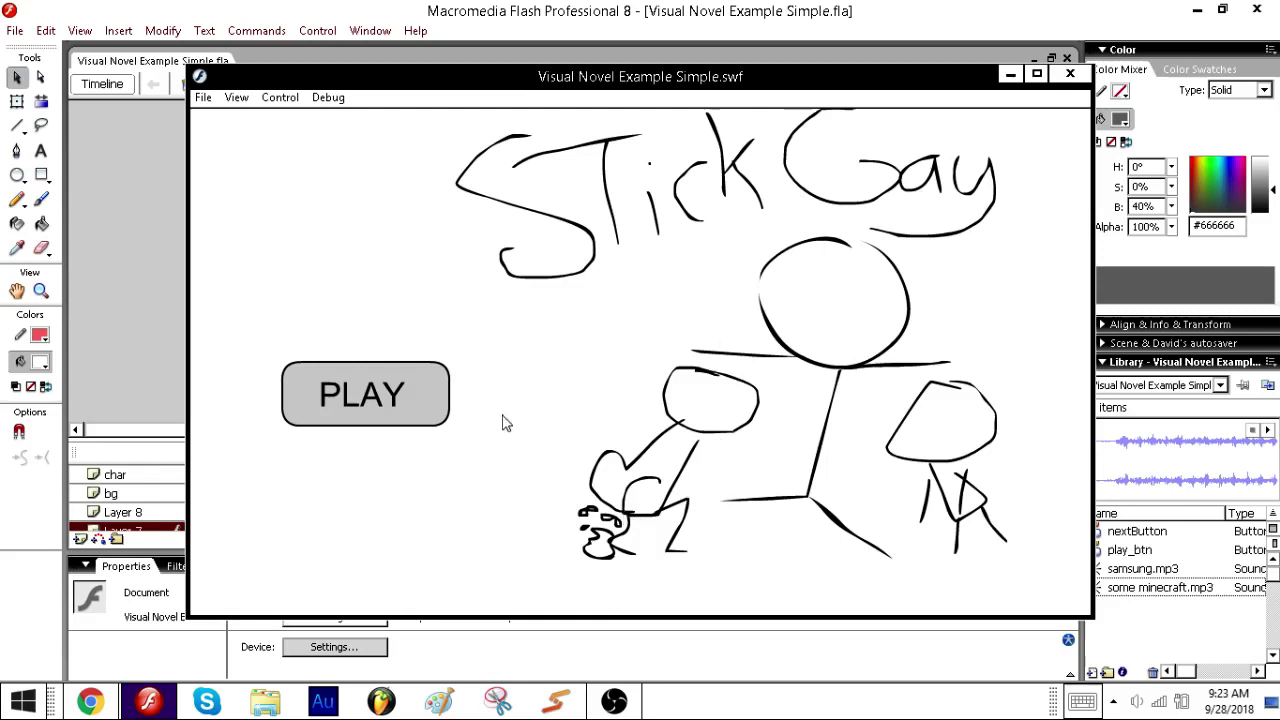
{"action": "left_click", "coordinate": [398, 398]}
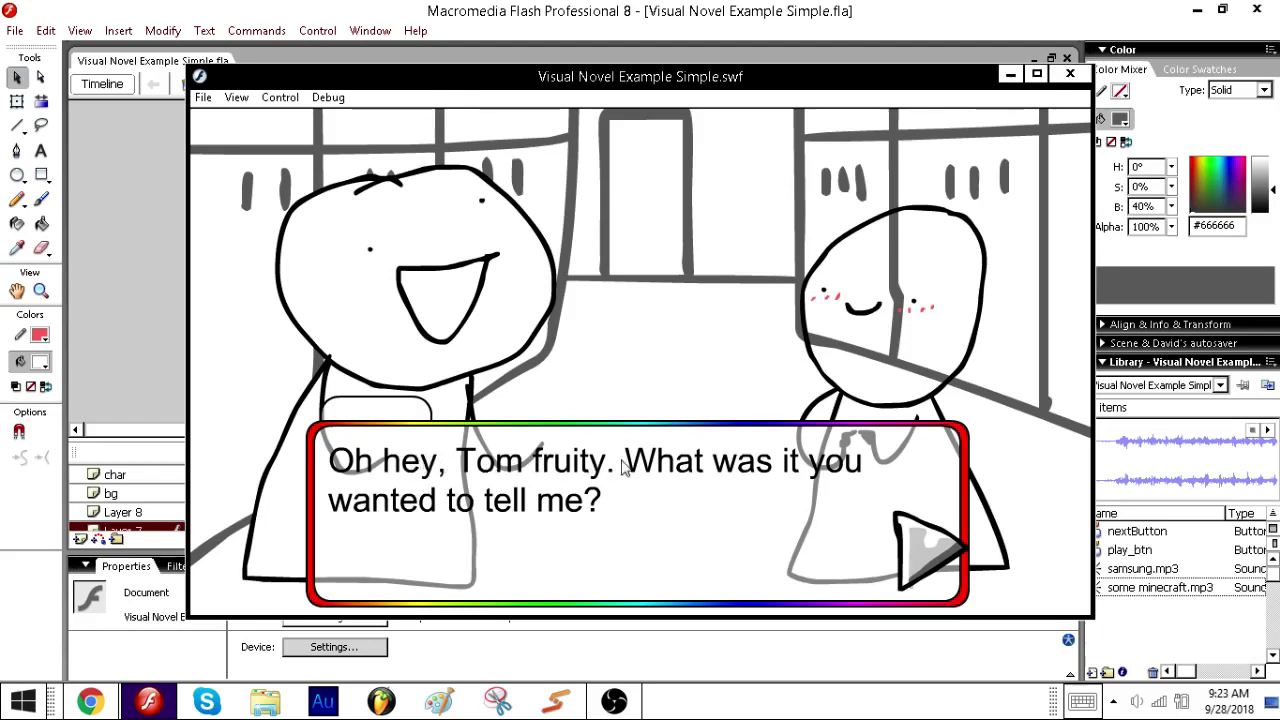
{"action": "left_click", "coordinate": [913, 572]}
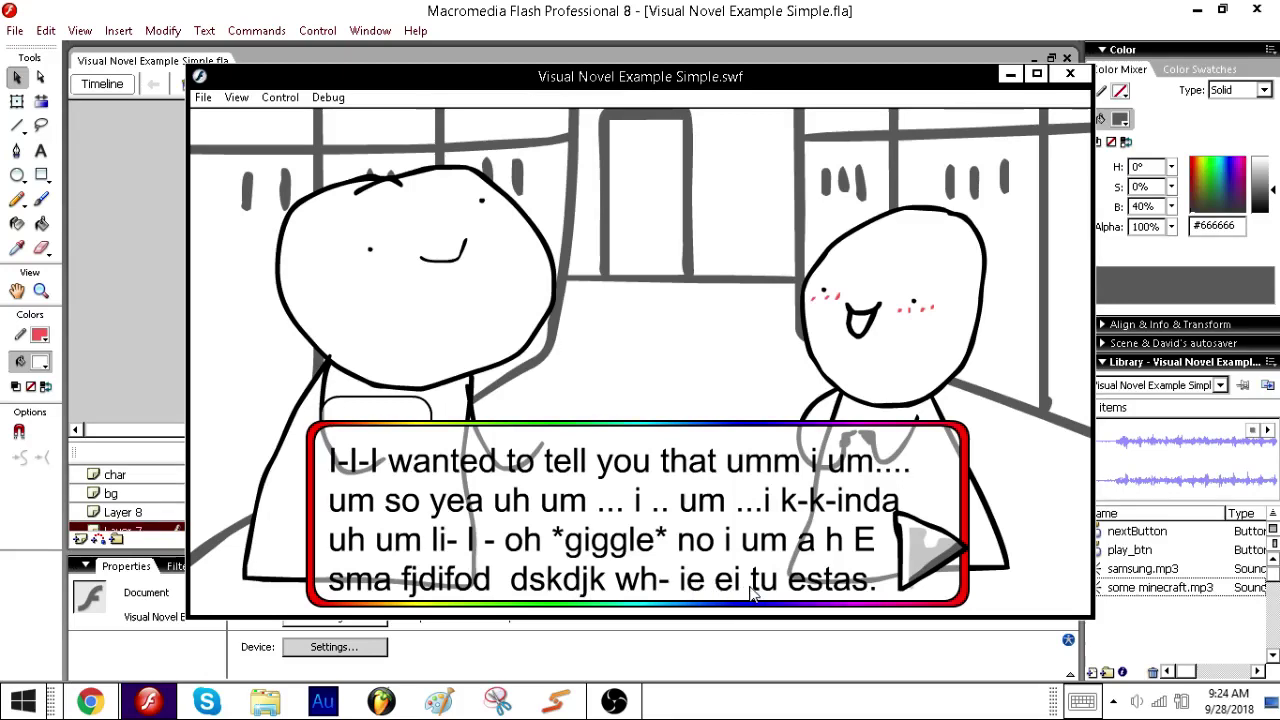
{"action": "left_click", "coordinate": [913, 555]}
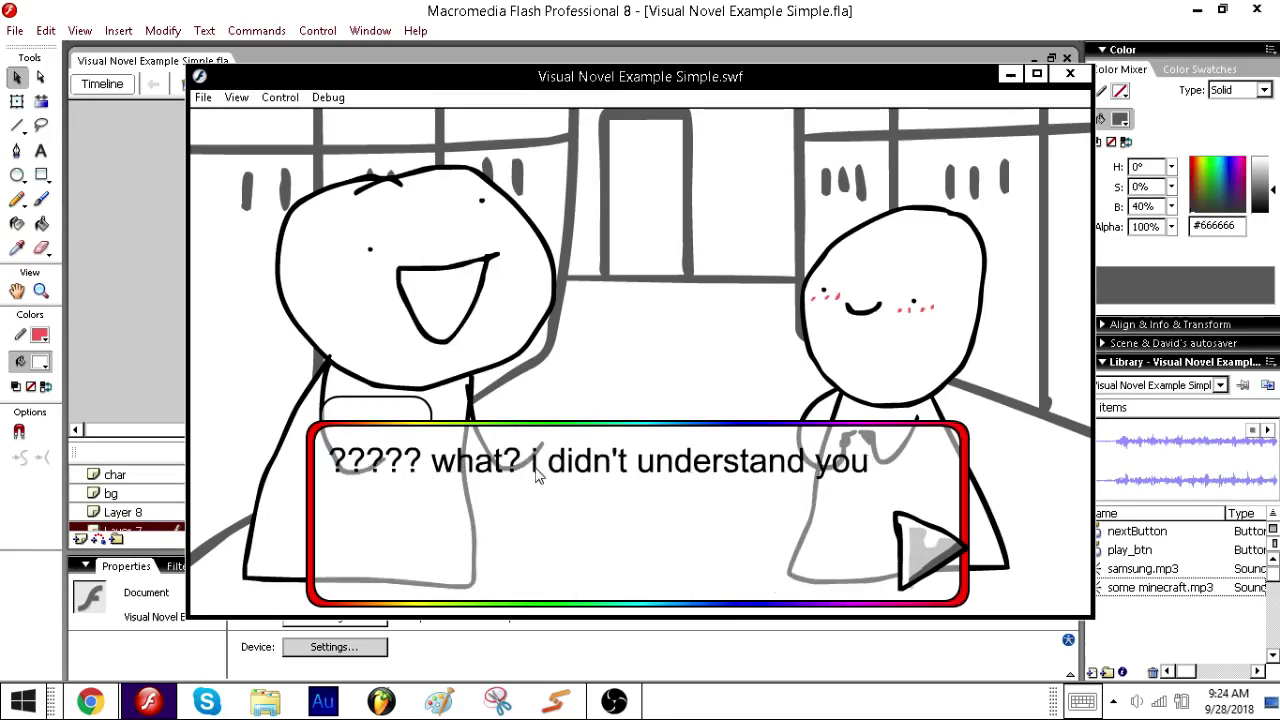
{"action": "left_click", "coordinate": [927, 553]}
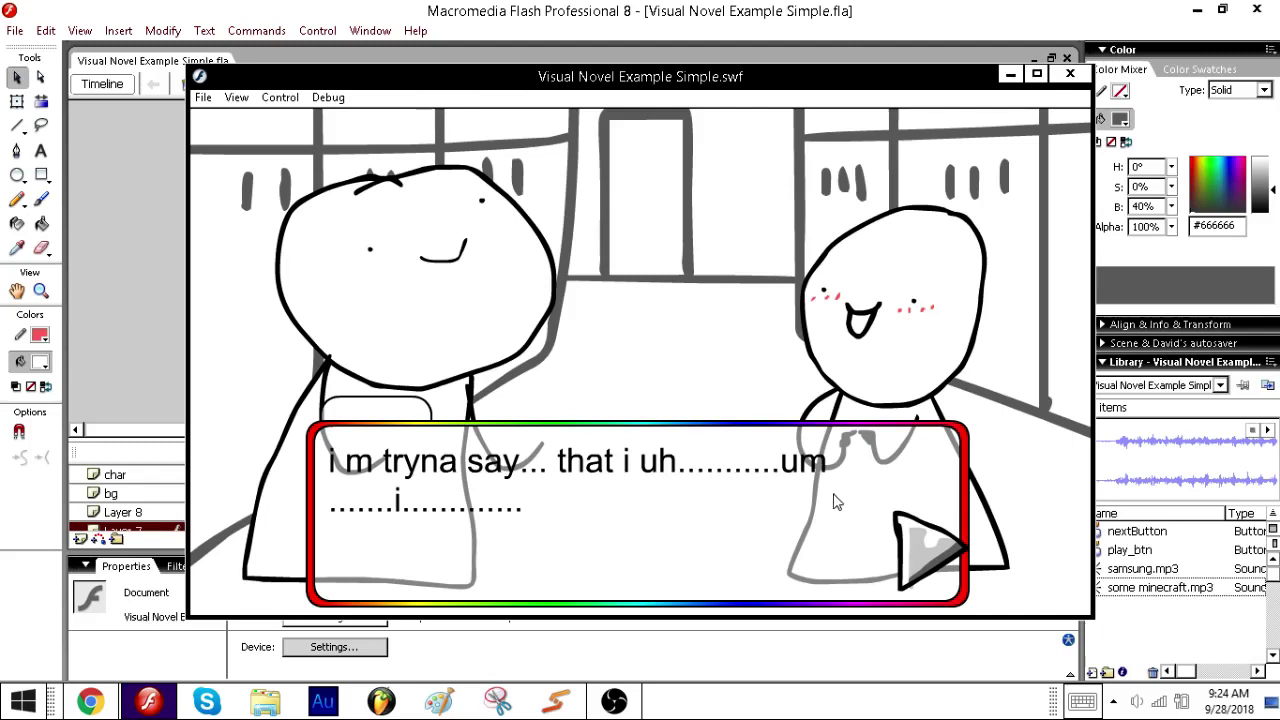
{"action": "left_click", "coordinate": [908, 543]}
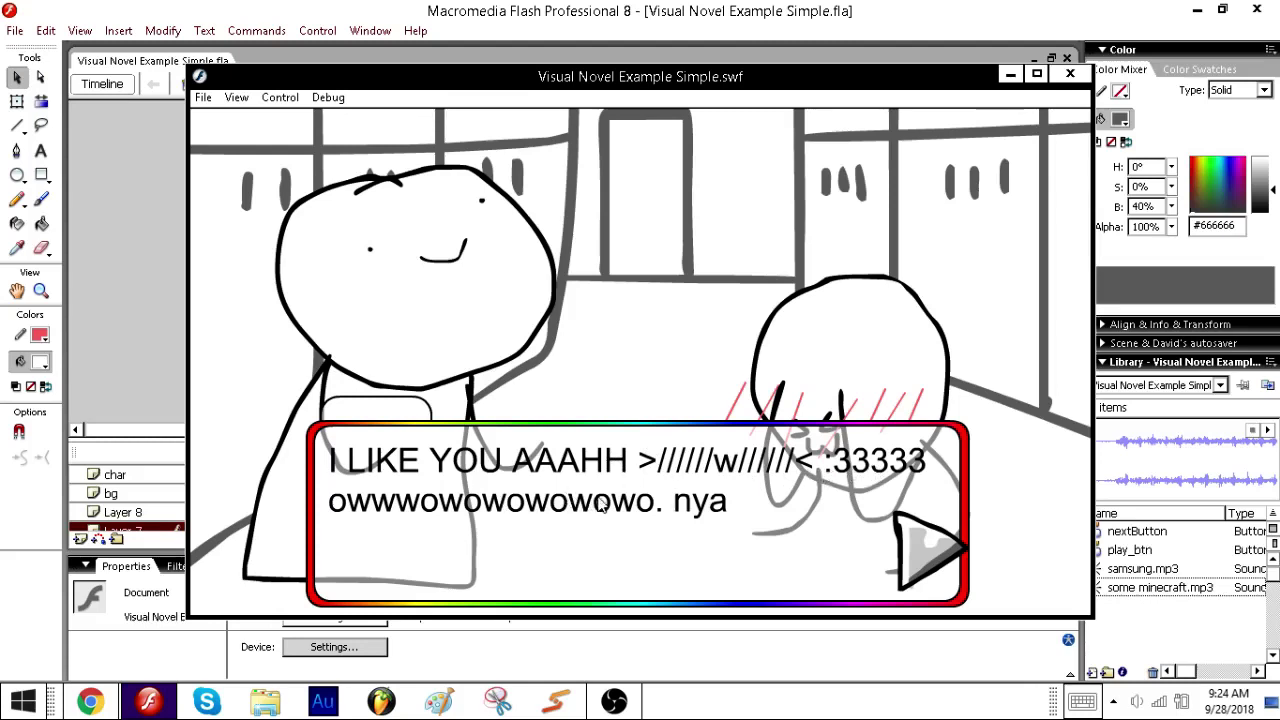
{"action": "left_click", "coordinate": [925, 555]}
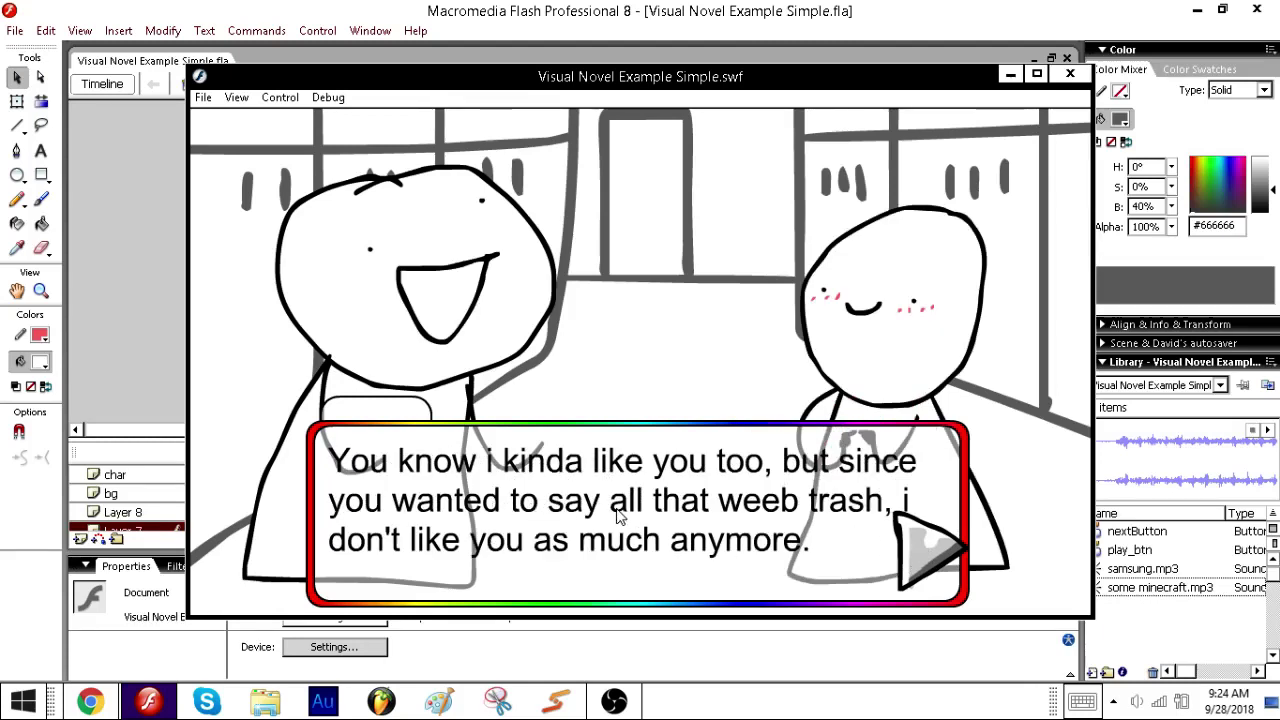
{"action": "left_click", "coordinate": [929, 552]}
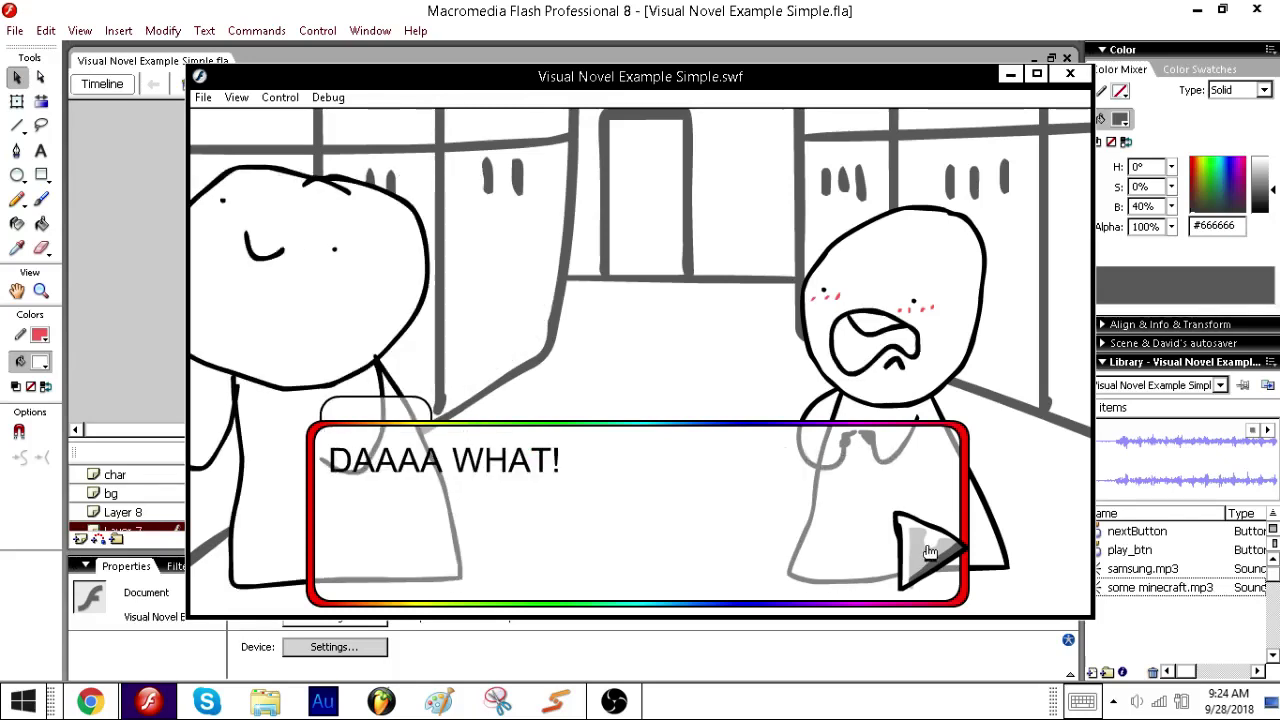
{"action": "left_click", "coordinate": [1069, 74]}
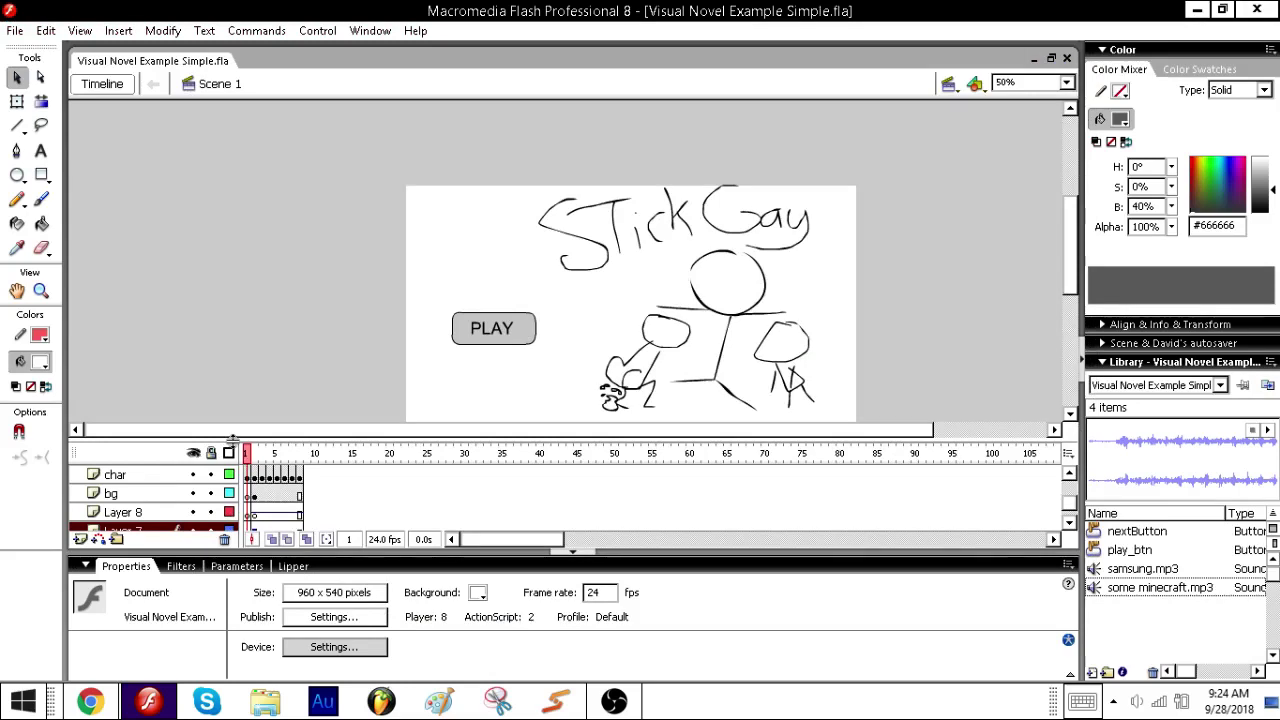
- Select frame 2 of Layer 7 to check its sound and sync settings
{"action": "left_click_drag", "start_coordinate": [247, 453], "coordinate": [212, 357]}
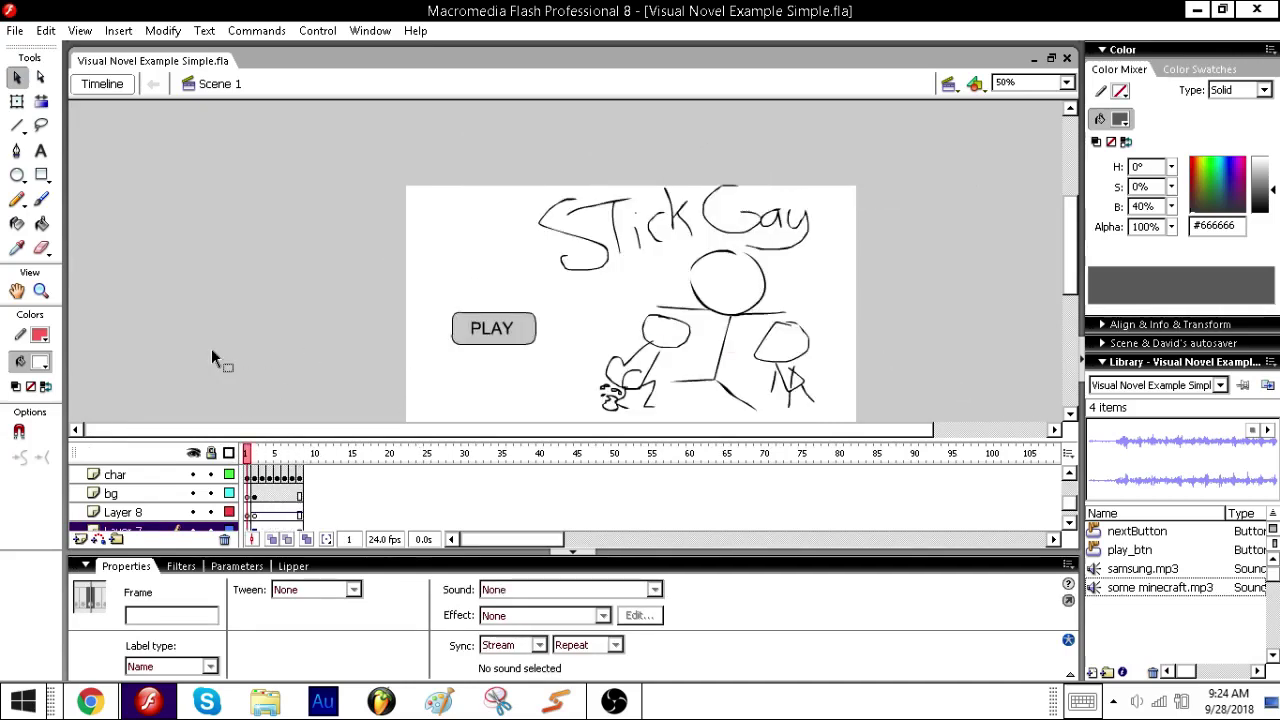
{"action": "left_click", "coordinate": [18, 82]}
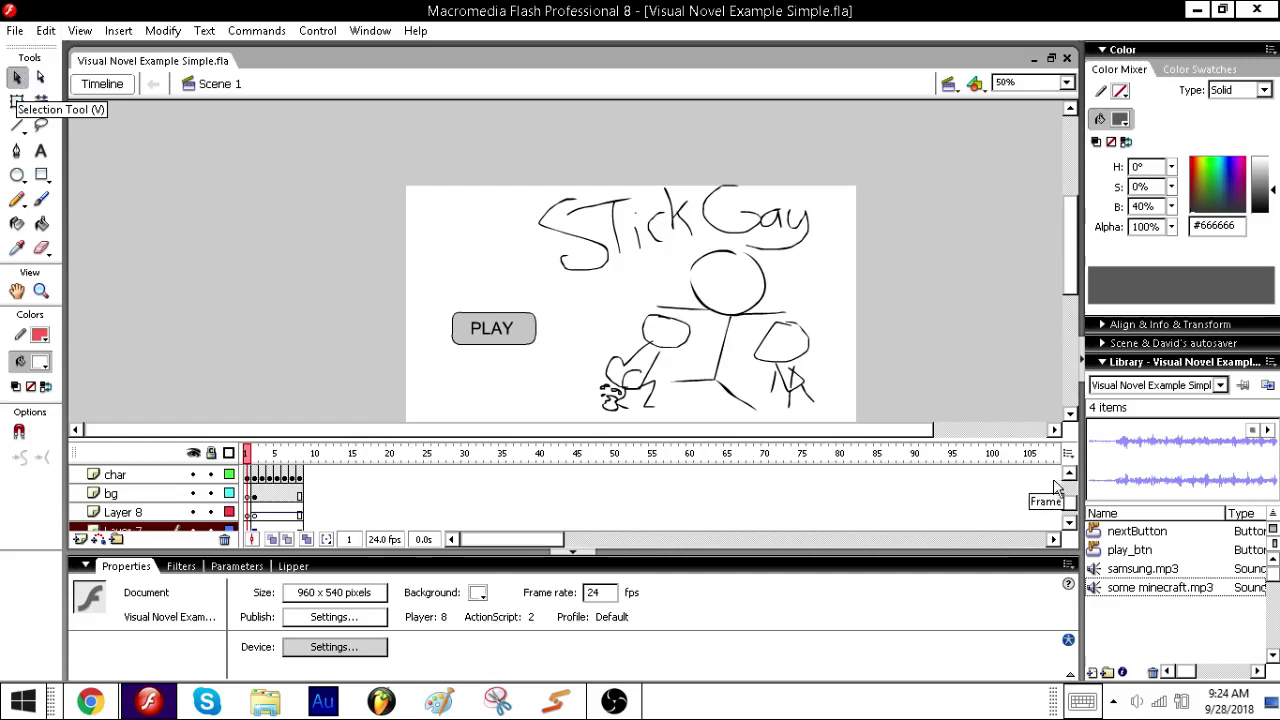
{"action": "left_click", "coordinate": [338, 508]}
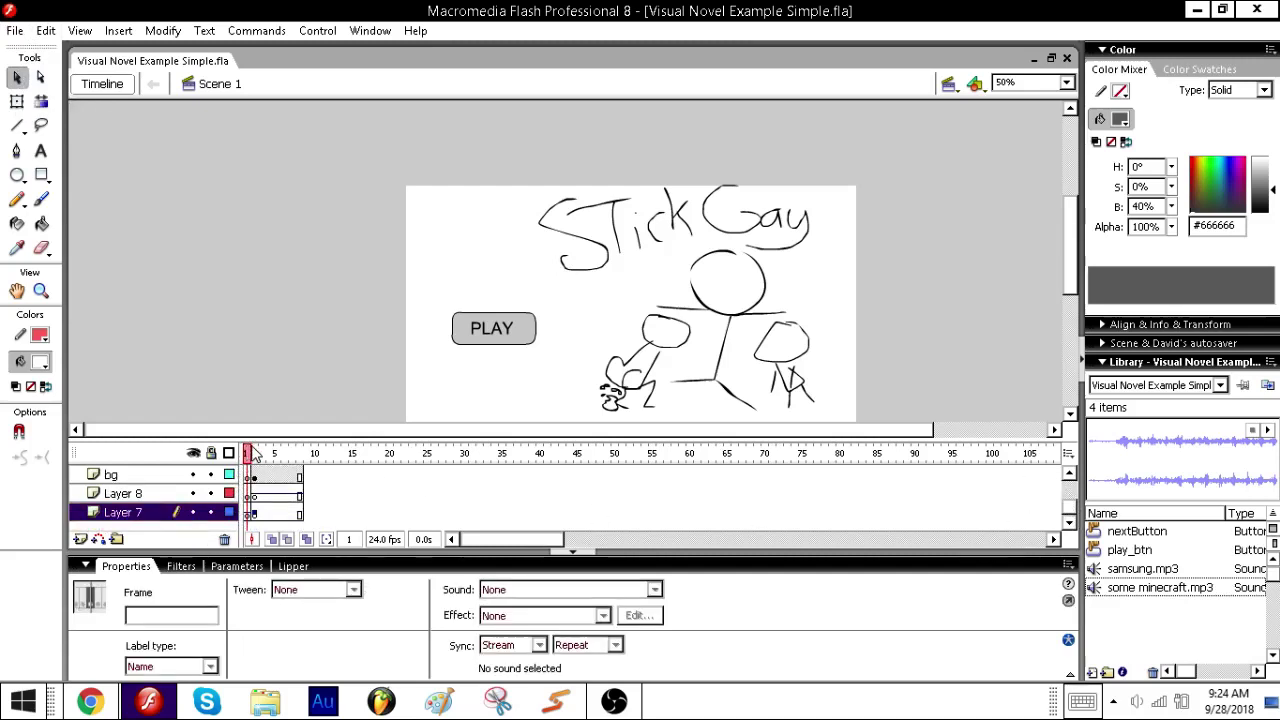
{"action": "left_click", "coordinate": [255, 513]}
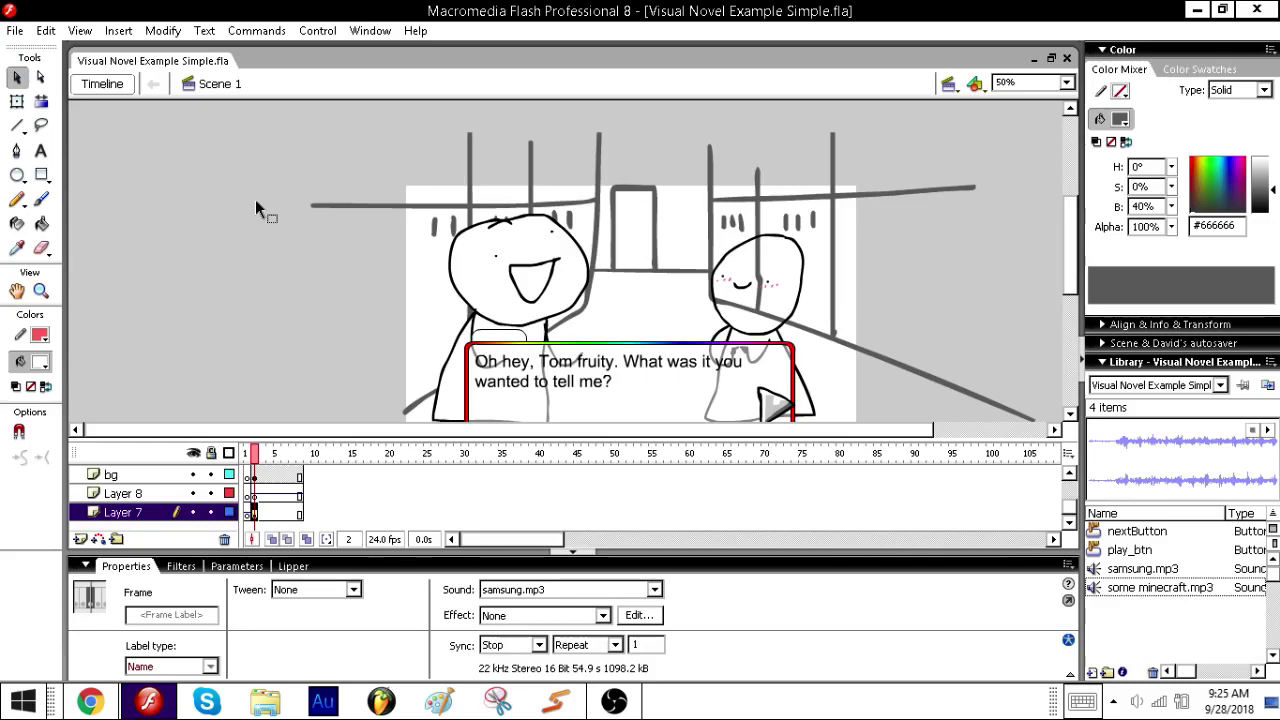
{"action": "left_click", "coordinate": [620, 705]}
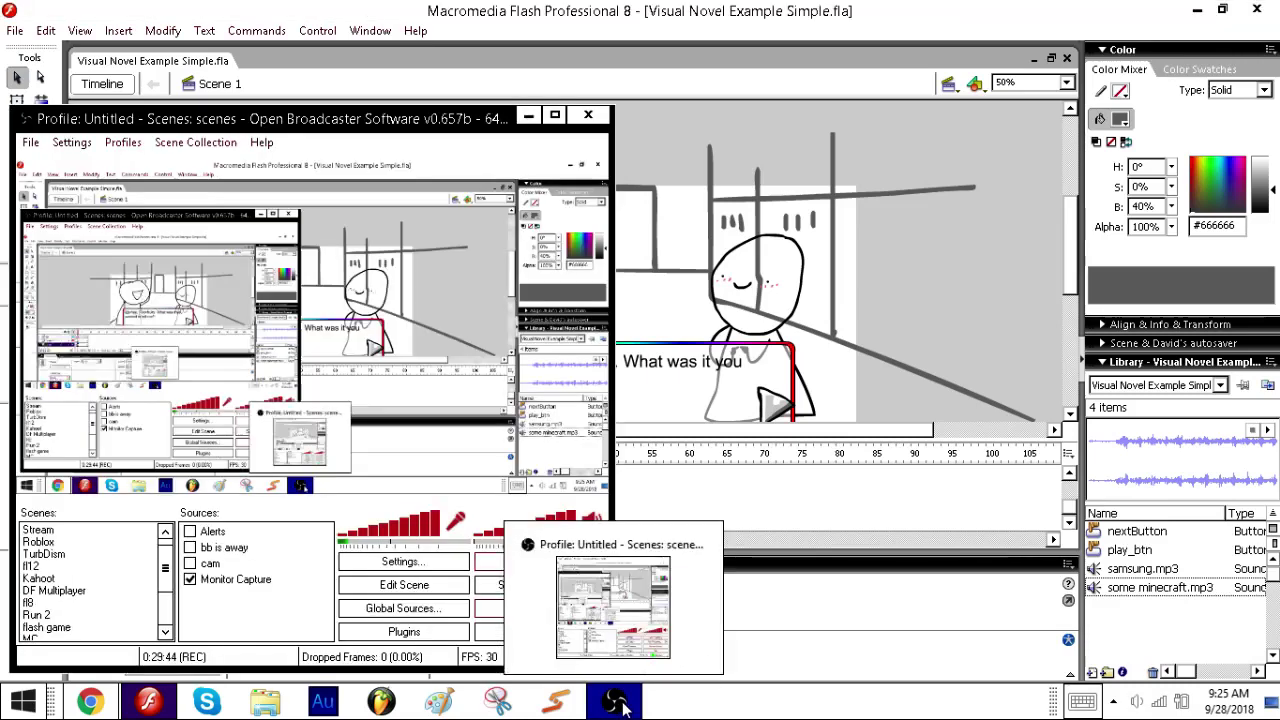